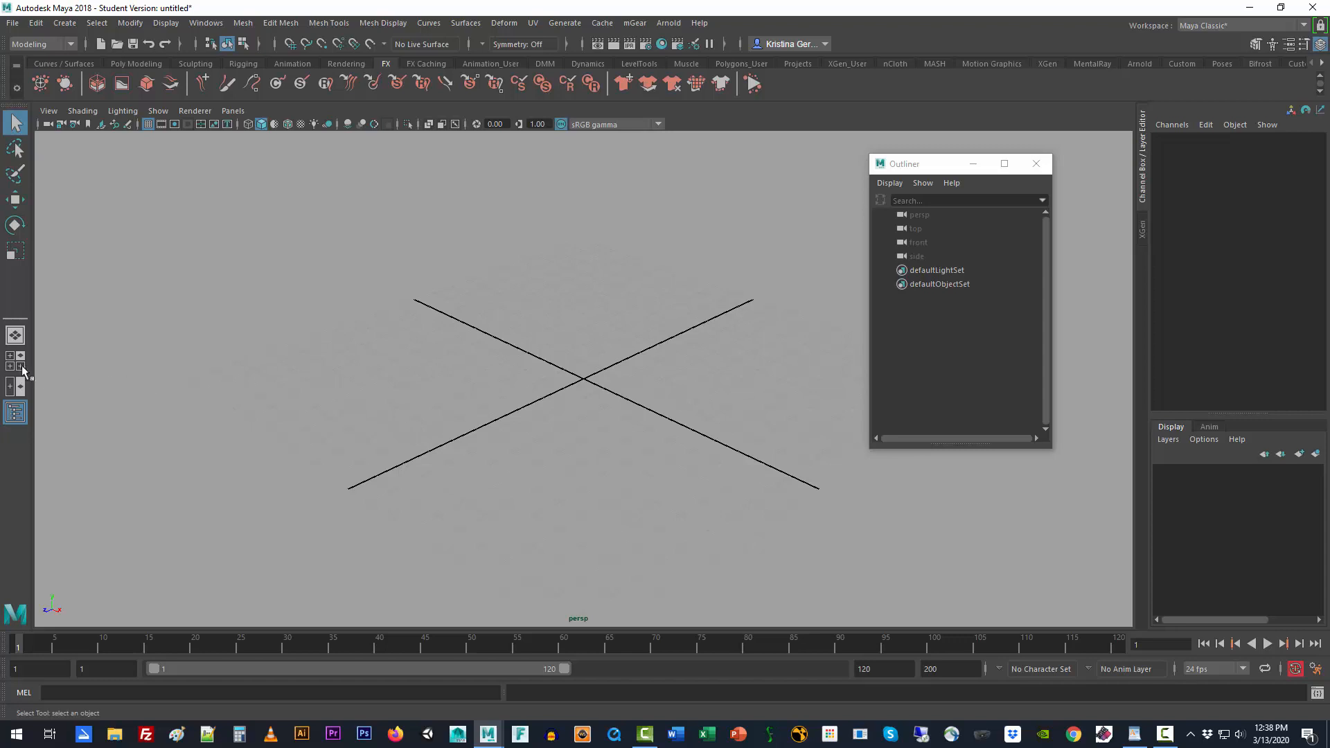
- Draw an open, U-shaped CV curve with eight points around the grid centre in the top view
{"action": "left_click", "coordinate": [21, 367]}
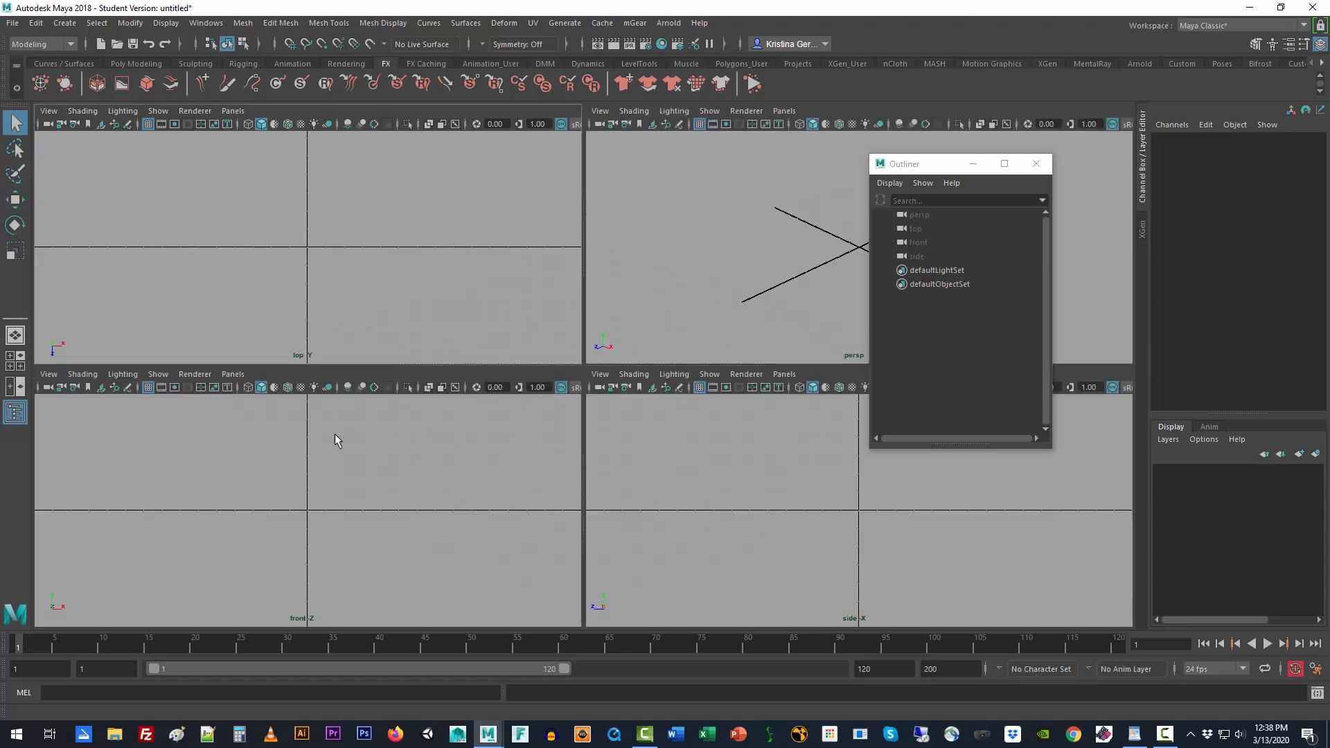
{"action": "key", "text": "space"}
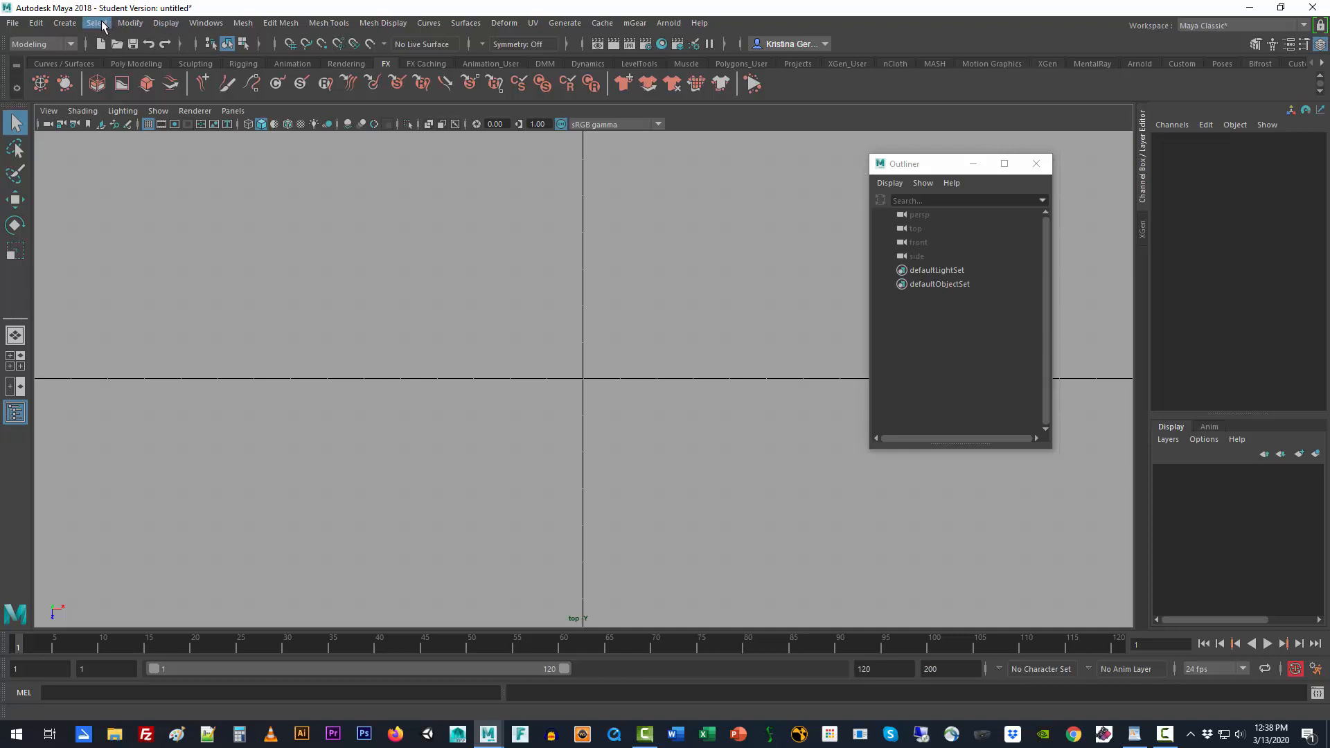
{"action": "left_click", "coordinate": [65, 25]}
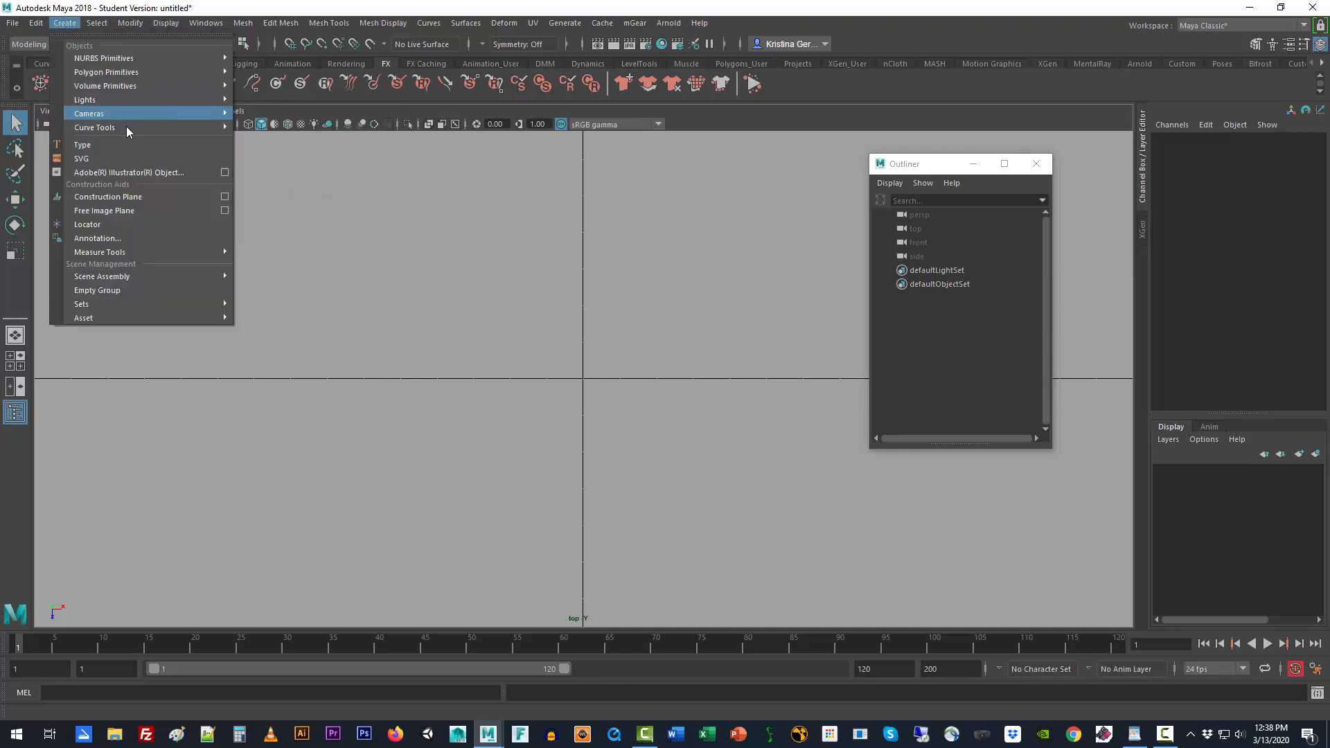
{"action": "mouse_move", "coordinate": [126, 127]}
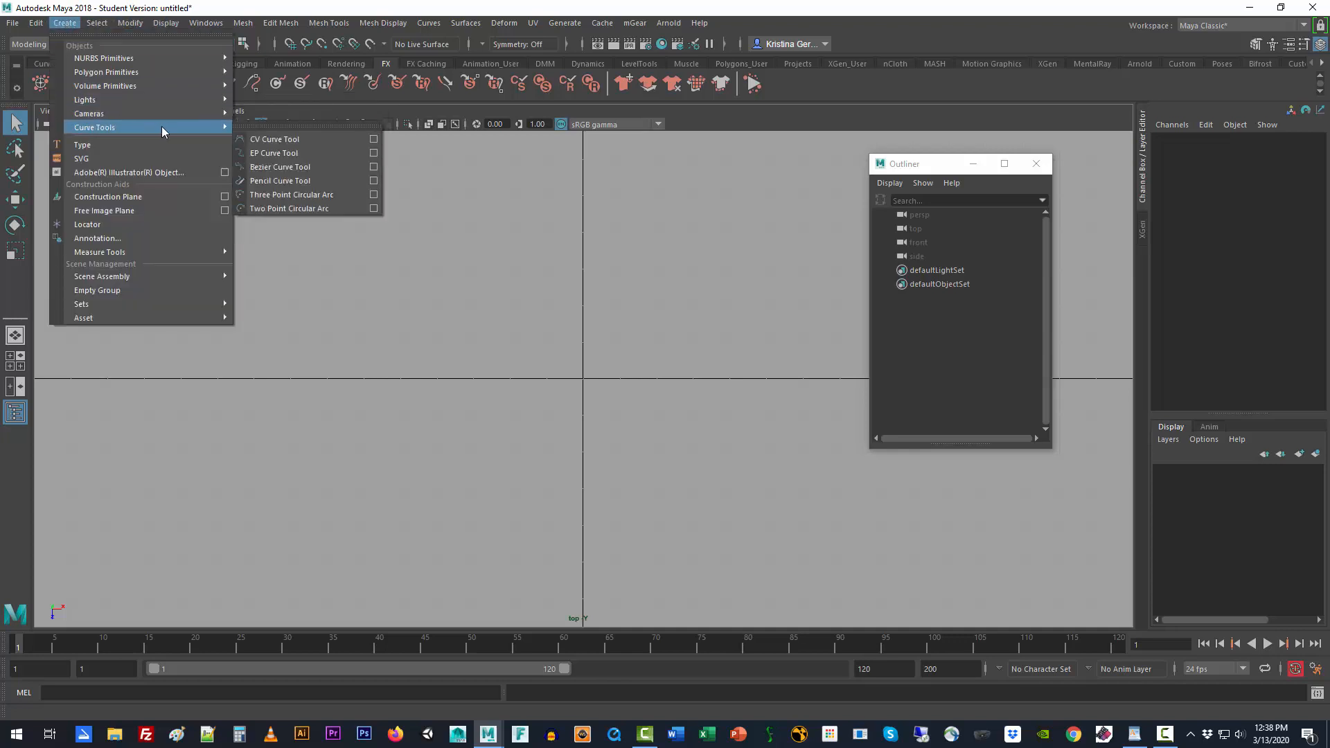
{"action": "left_click", "coordinate": [278, 138]}
{"action": "left_click", "coordinate": [356, 250]}
{"action": "left_click", "coordinate": [270, 382]}
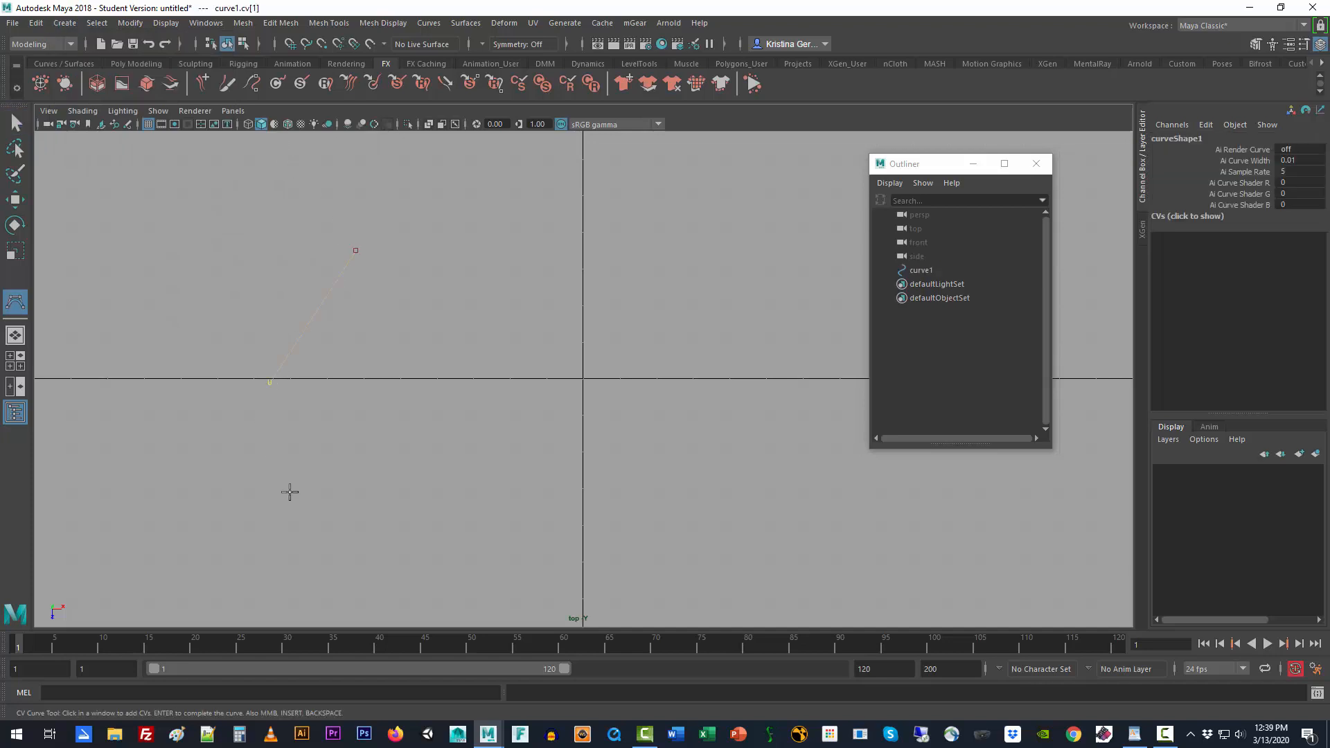
{"action": "left_click", "coordinate": [307, 505]}
{"action": "left_click", "coordinate": [553, 562]}
{"action": "left_click", "coordinate": [700, 541]}
{"action": "left_click", "coordinate": [830, 428]}
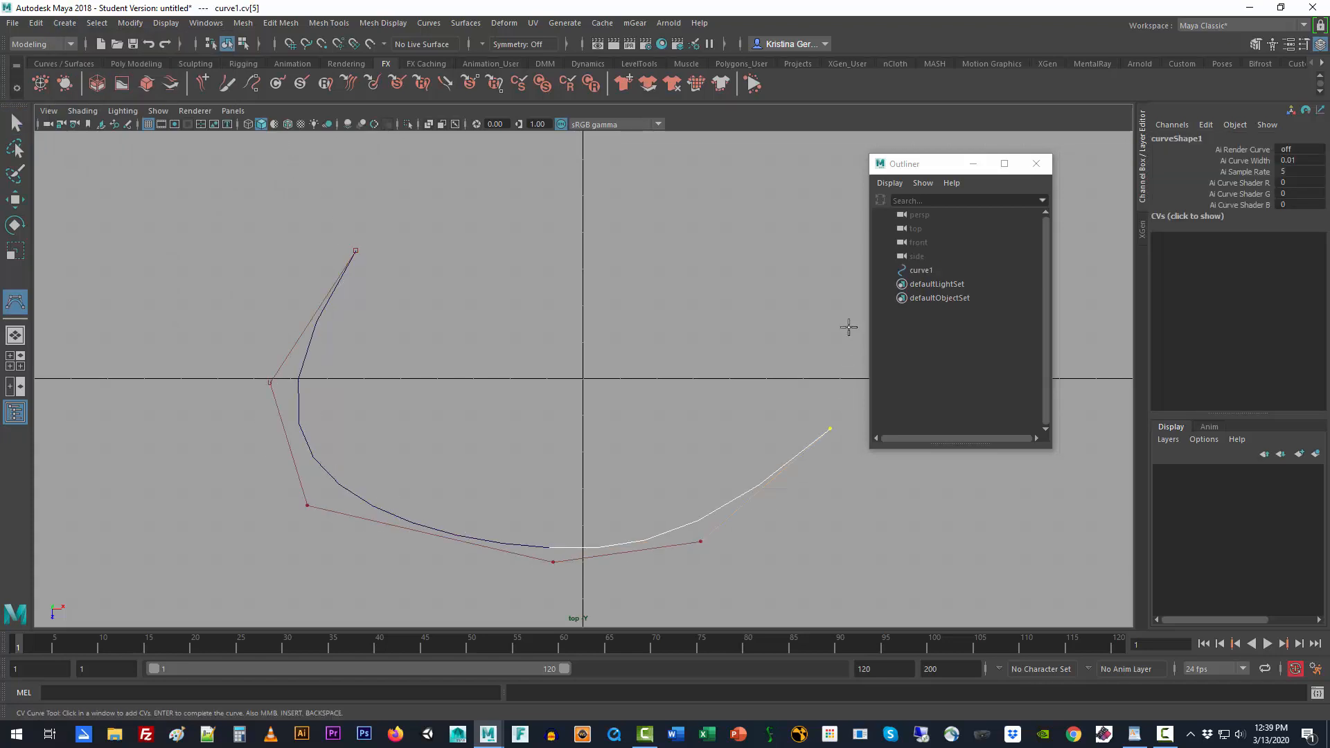
{"action": "left_click", "coordinate": [848, 322]}
{"action": "left_click", "coordinate": [785, 237]}
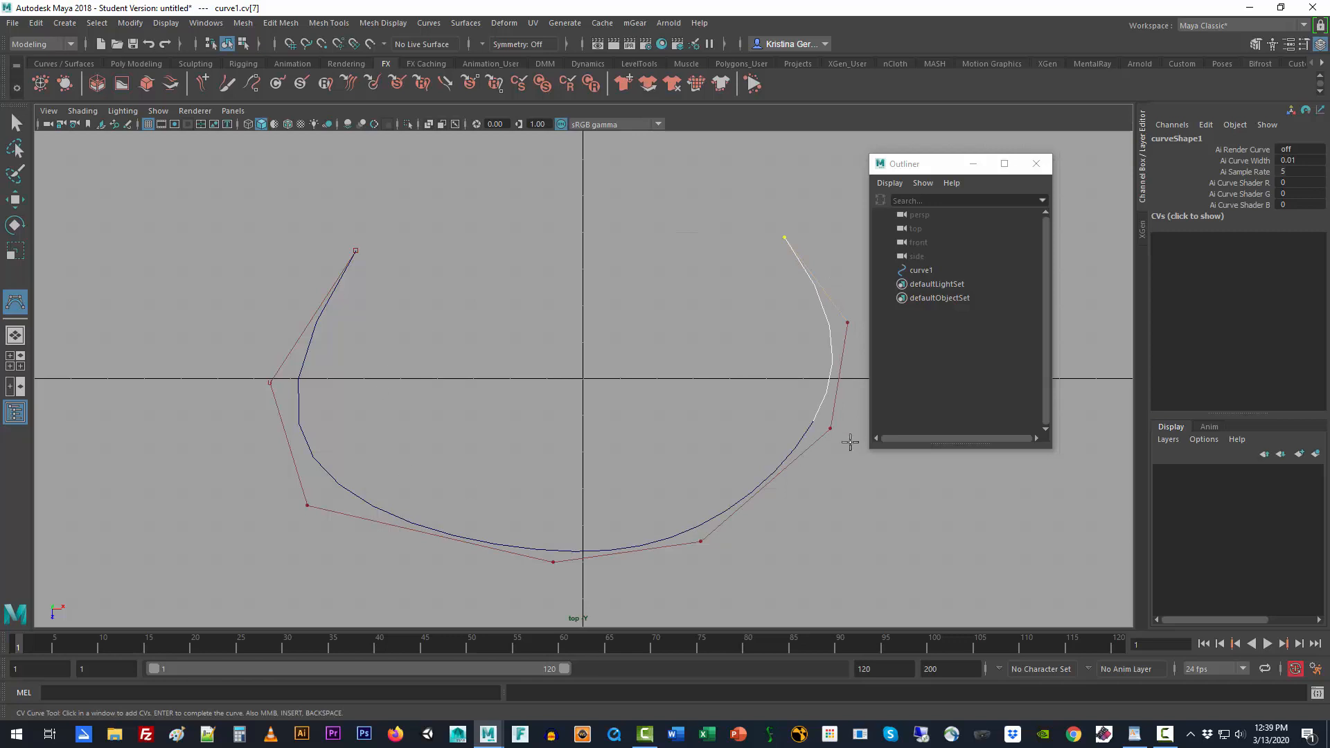
{"action": "left_click", "coordinate": [15, 123]}
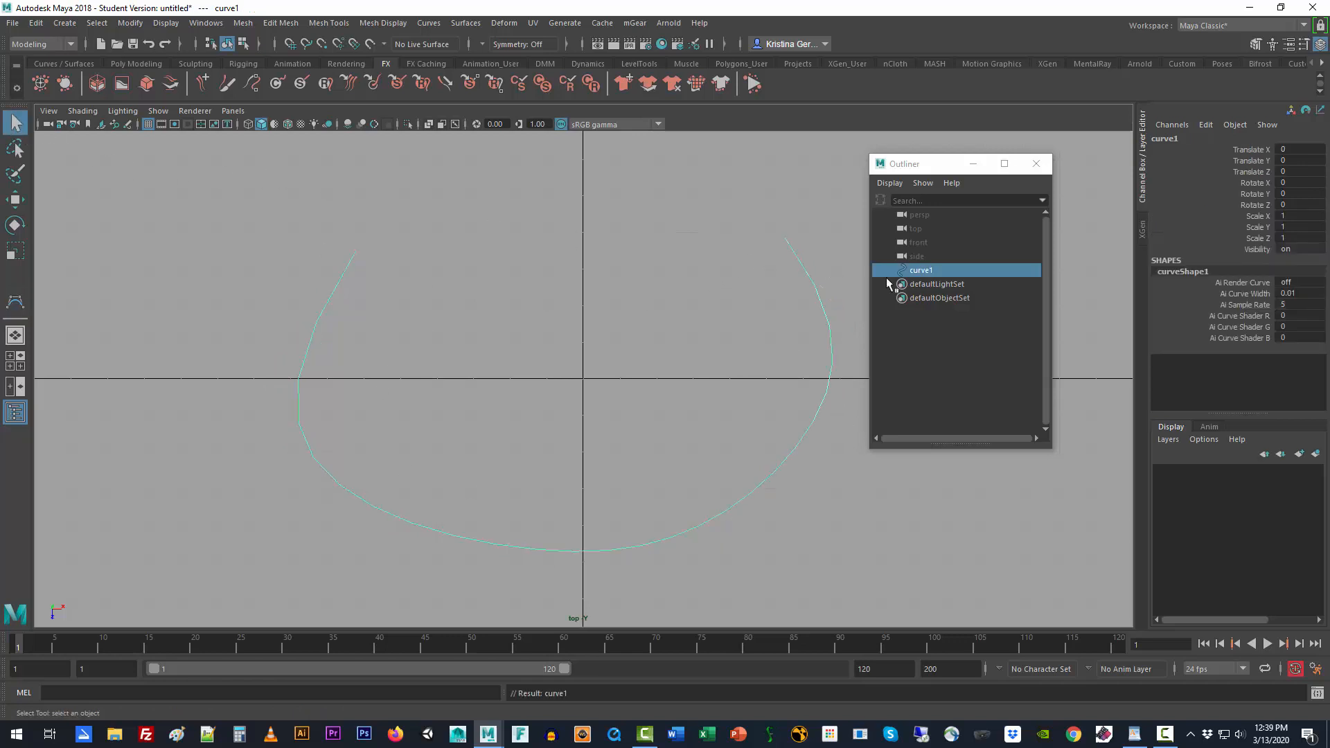
- Rename the new curve as track_curve
{"action": "double_click", "coordinate": [922, 271]}
{"action": "type", "text": "track"}
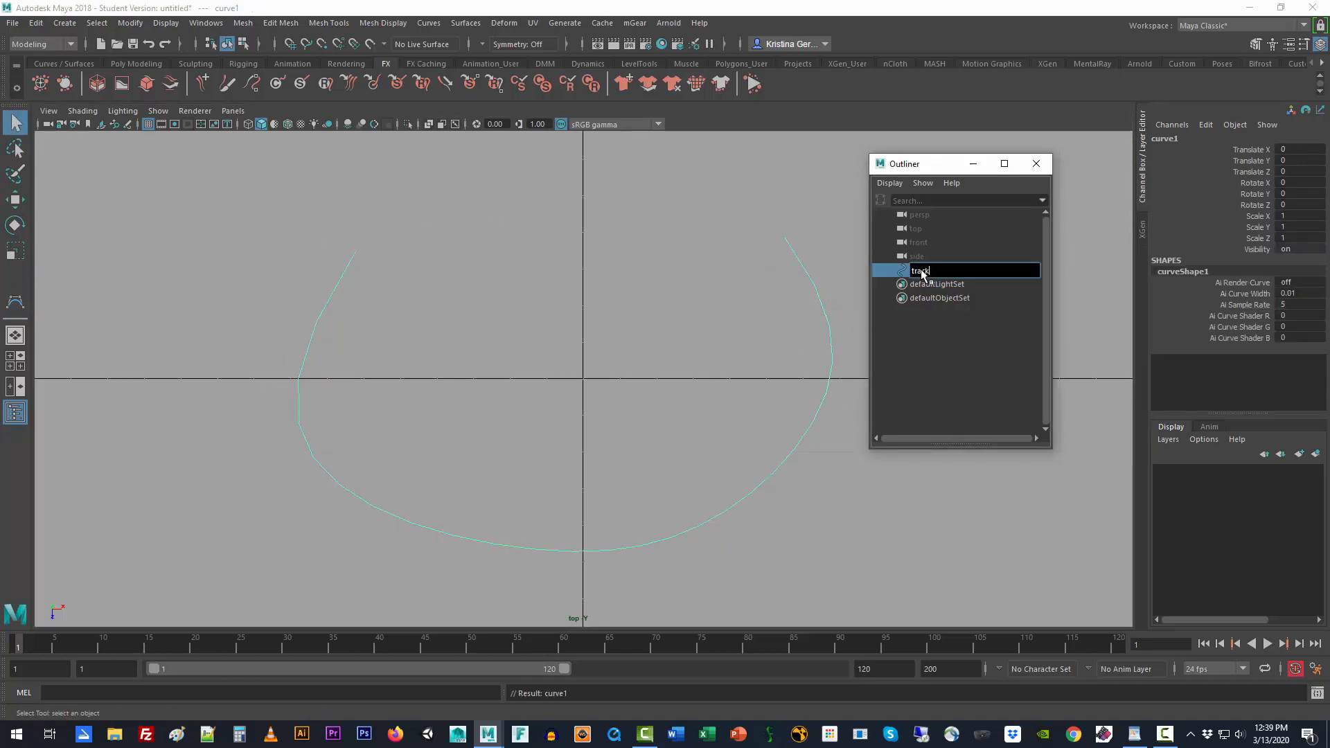
{"action": "type", "text": "_curve"}
{"action": "key", "text": "Return"}
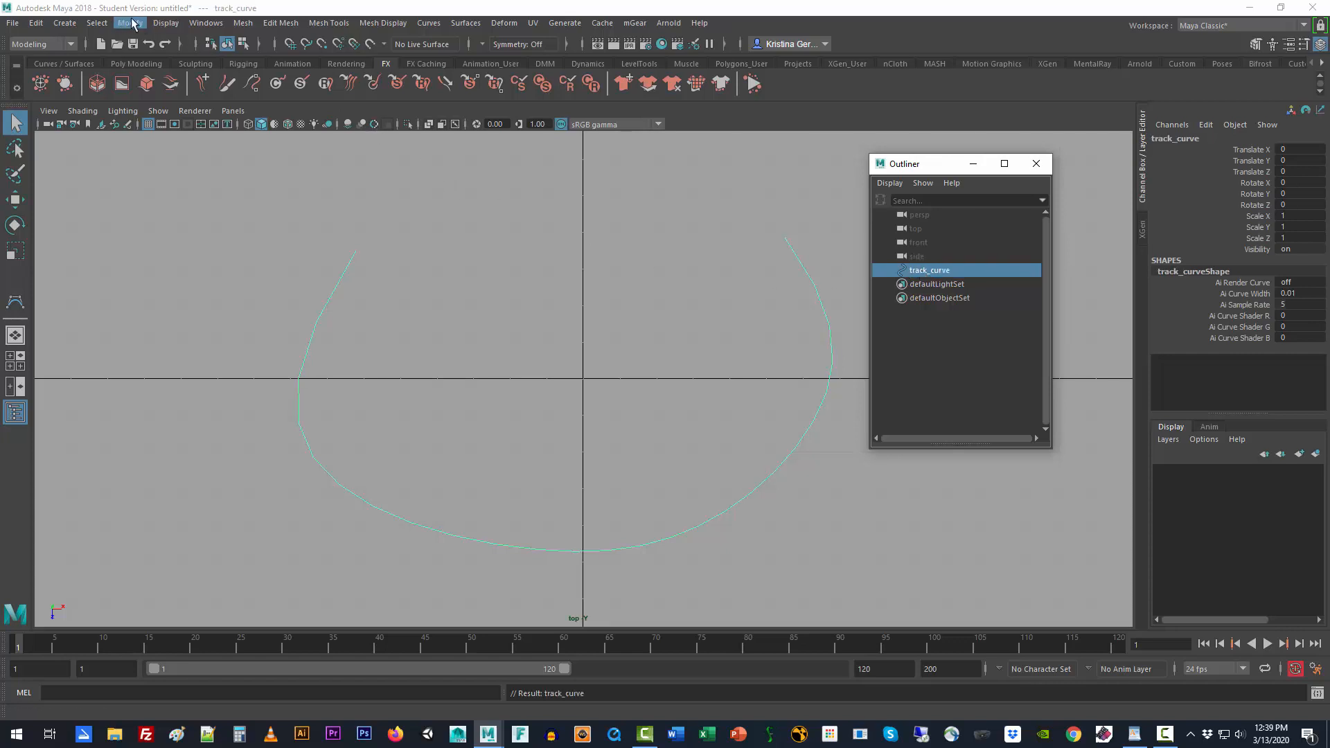
- Create a polygon cube at the origin and rename it chassis_mesh
{"action": "left_click", "coordinate": [67, 24]}
{"action": "mouse_move", "coordinate": [111, 72]}
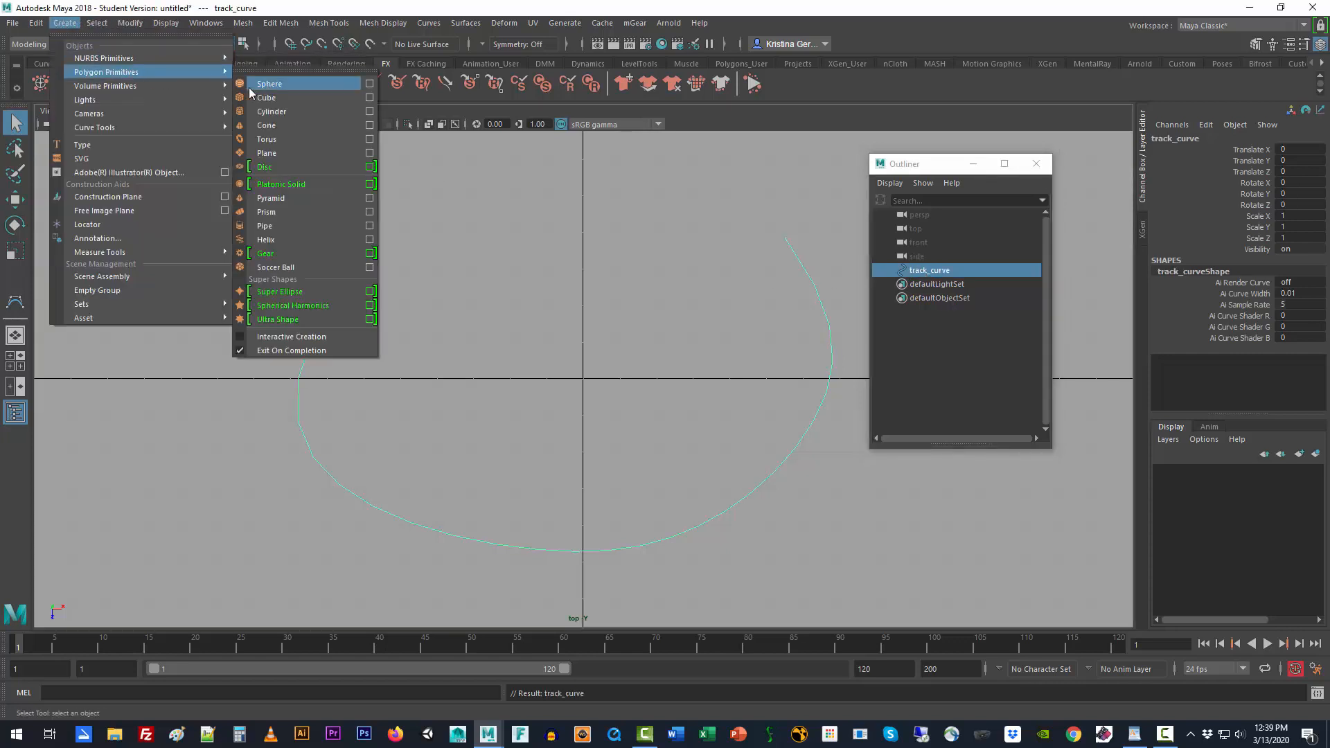
{"action": "left_click", "coordinate": [271, 94]}
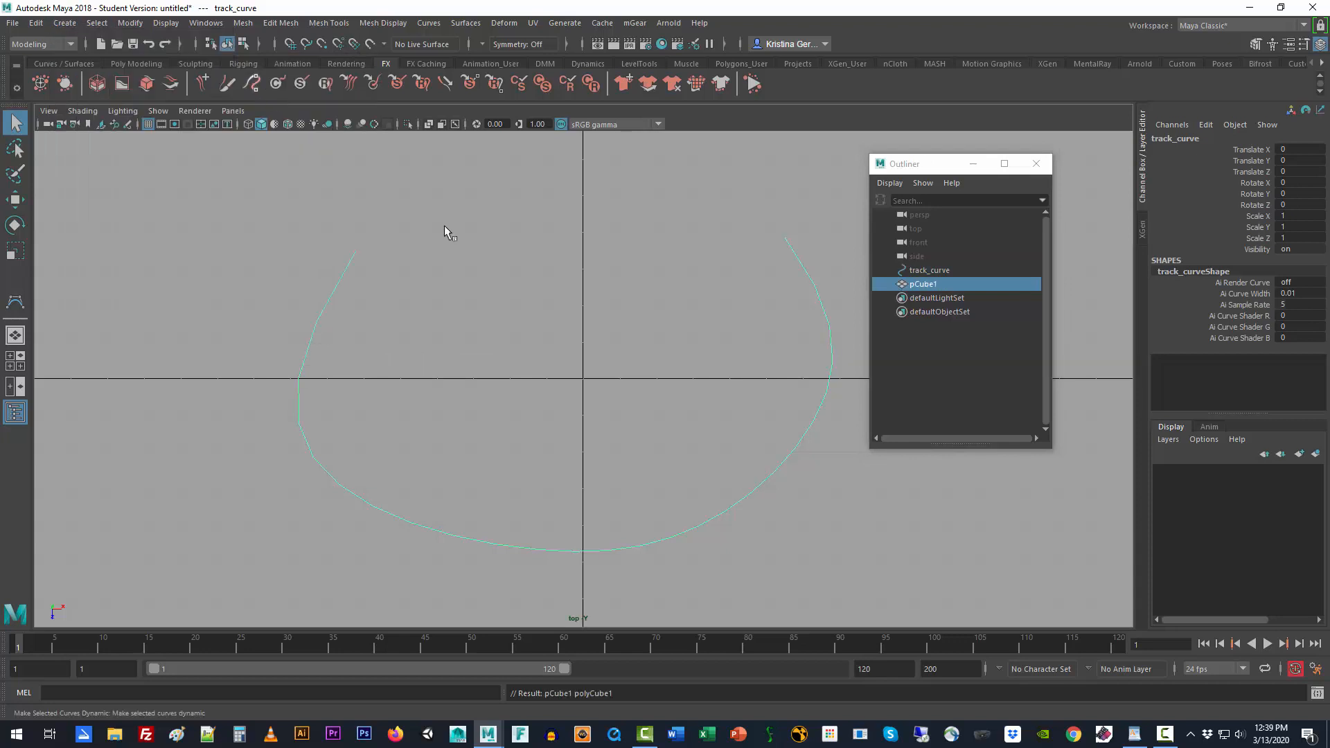
{"action": "double_click", "coordinate": [929, 286]}
{"action": "type", "text": "chassi"}
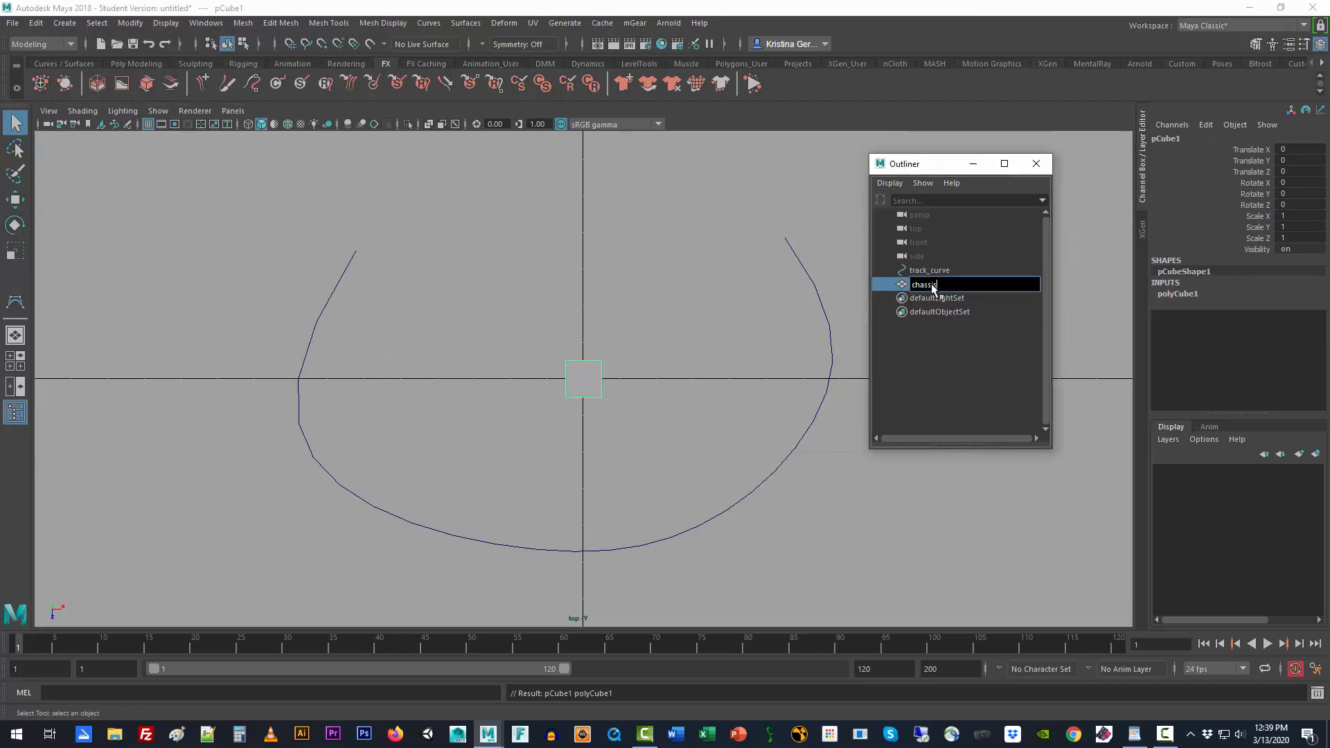
{"action": "type", "text": "s_mesh"}
{"action": "key", "text": "Return"}
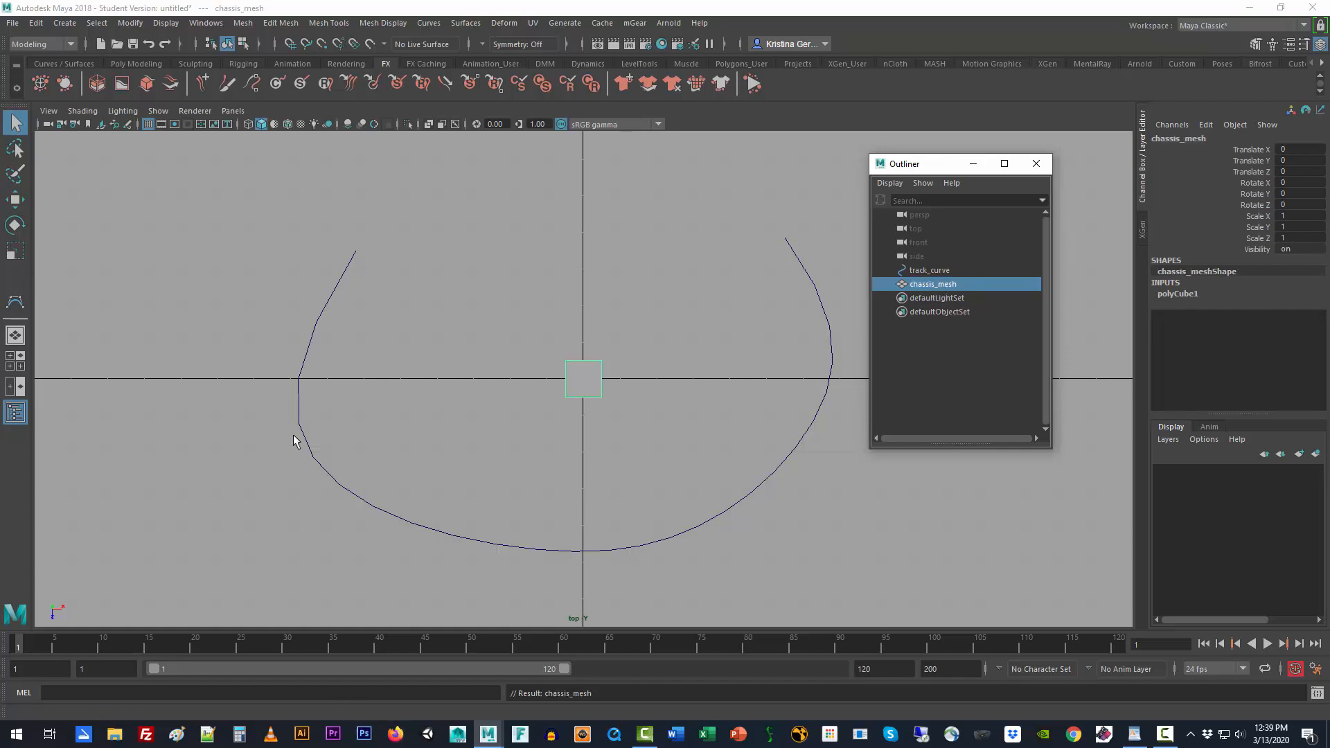
- In the perspective view, stretch chassis_mesh along X to a scale of about 2.49
{"action": "key", "text": "space"}
{"action": "key", "text": "space"}
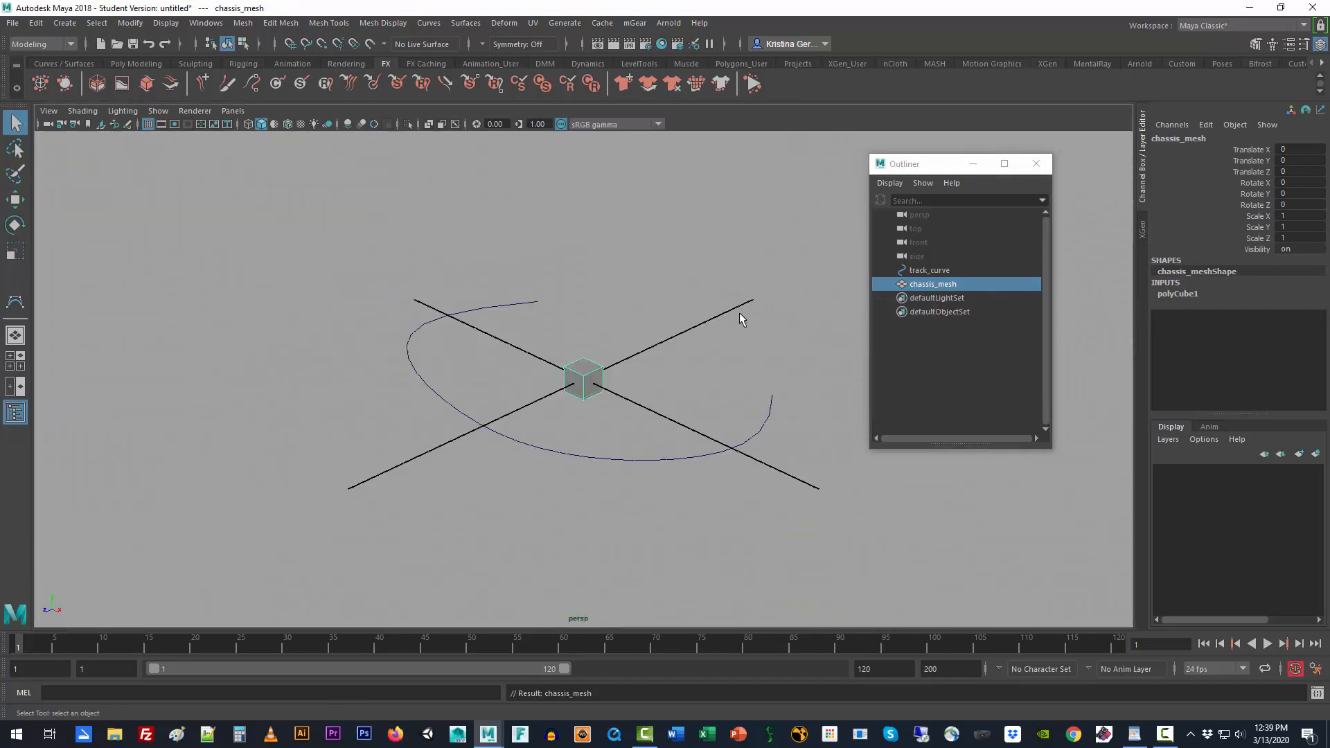
{"action": "key", "text": "r"}
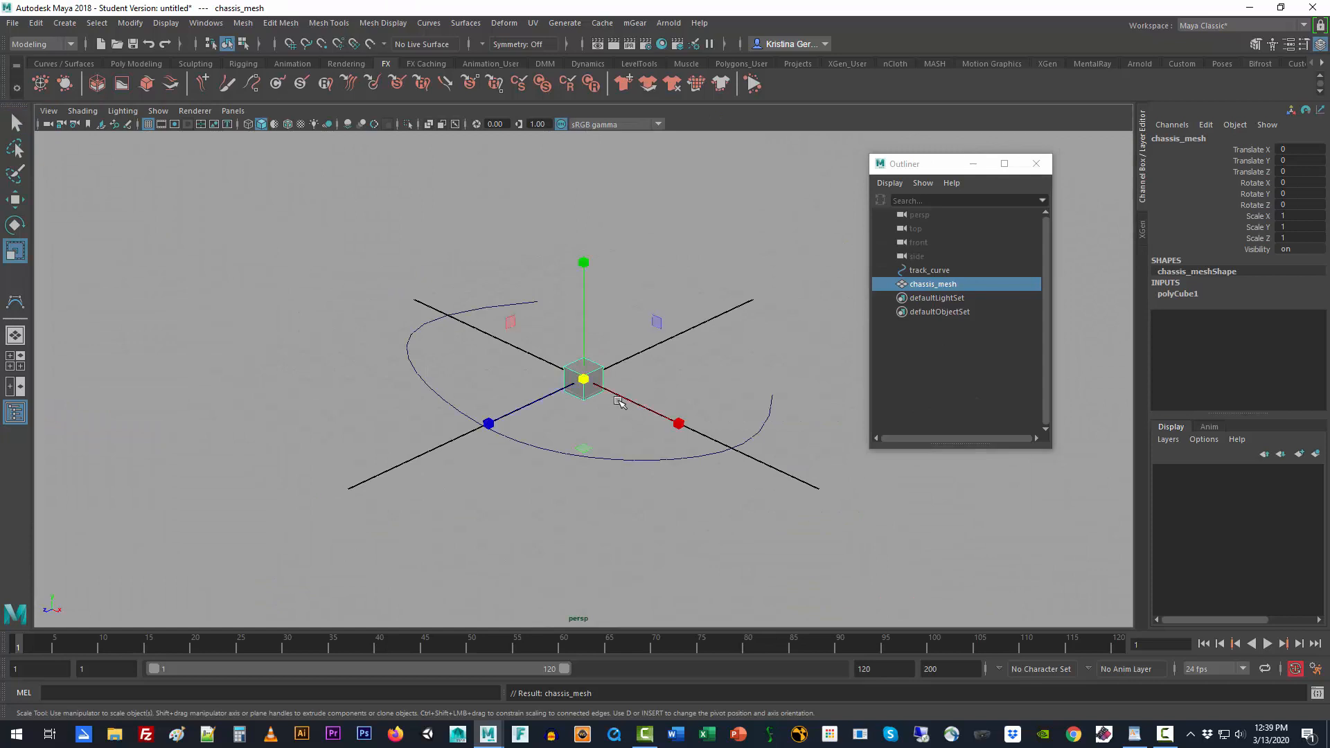
{"action": "key", "text": "e"}
{"action": "key", "text": "r"}
{"action": "left_click_drag", "start_coordinate": [724, 441], "coordinate": [849, 506]}
{"action": "left_click", "coordinate": [654, 509]}
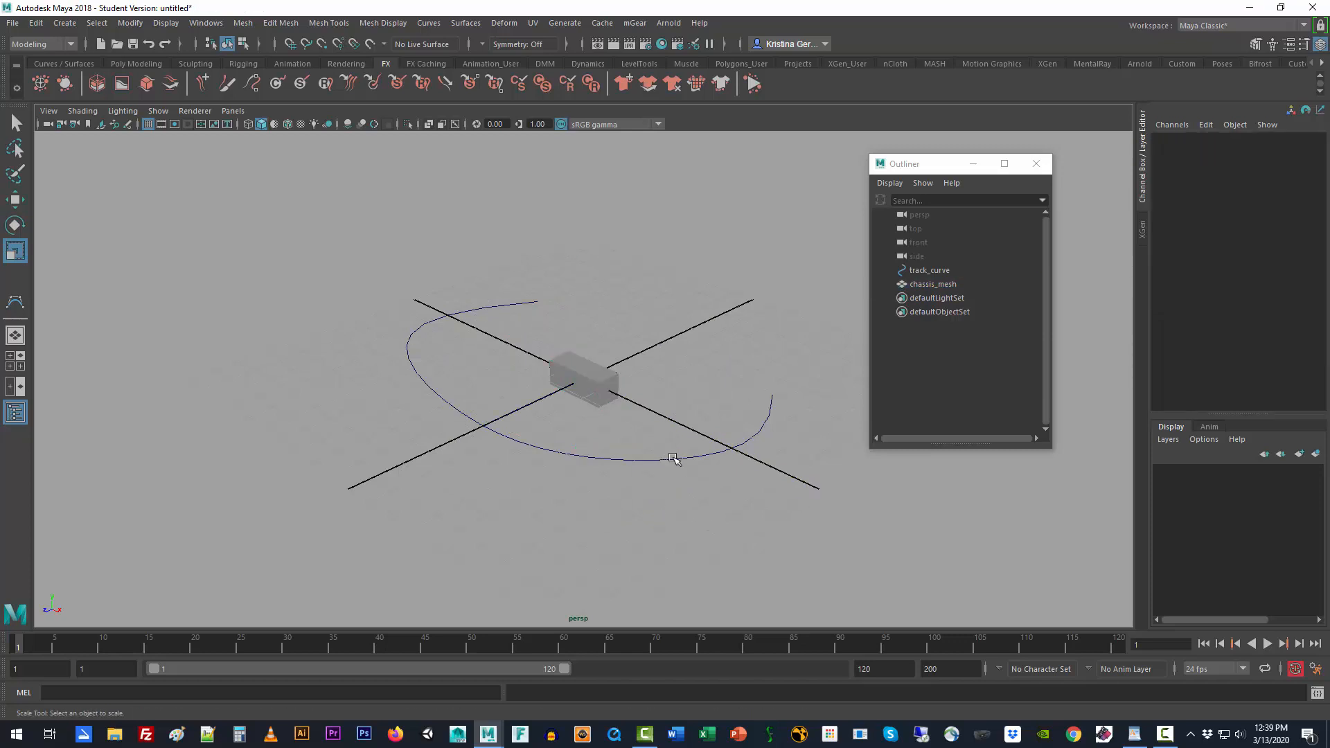
- Enlarge track_curve to a scale of about 2.6 in X, 1.9 in Y and 2.7 in Z
{"action": "left_click", "coordinate": [671, 437]}
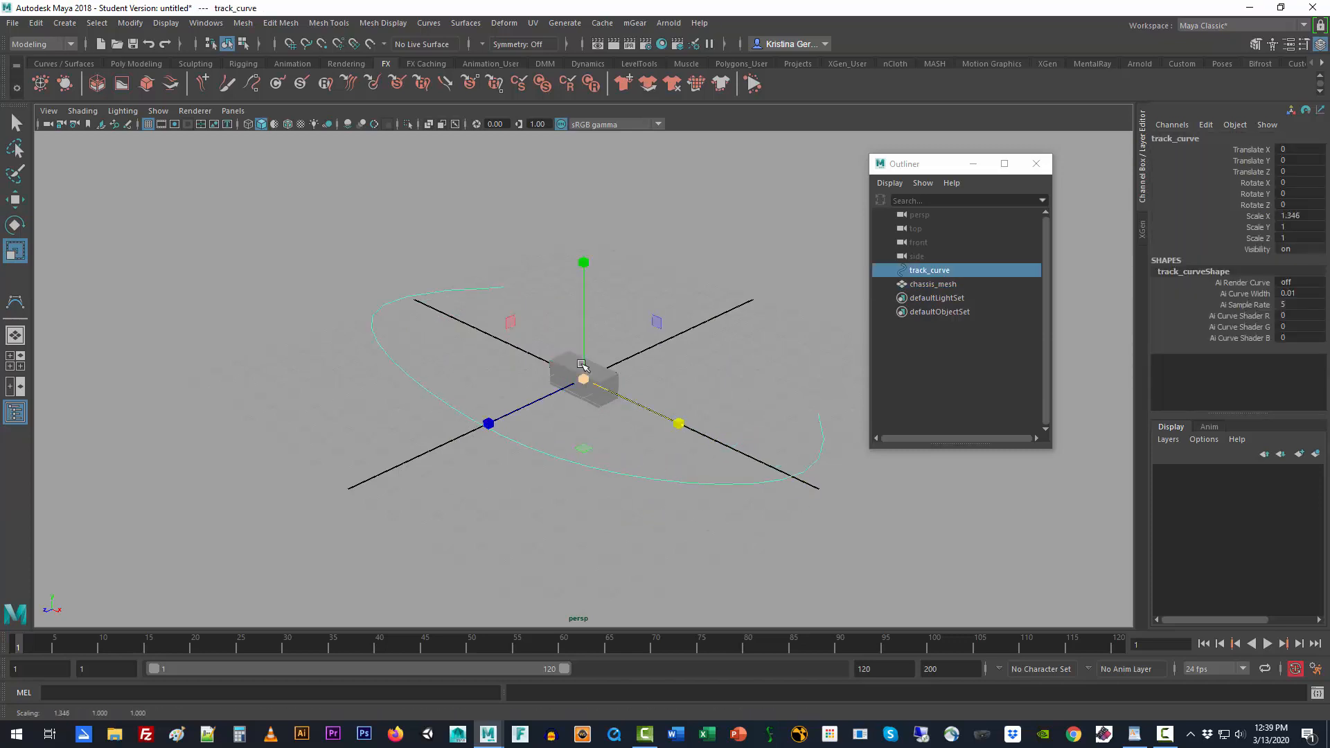
{"action": "left_click_drag", "start_coordinate": [584, 379], "coordinate": [853, 317]}
{"action": "scroll", "coordinate": [765, 350], "scroll_direction": "down", "scroll_amount": 3}
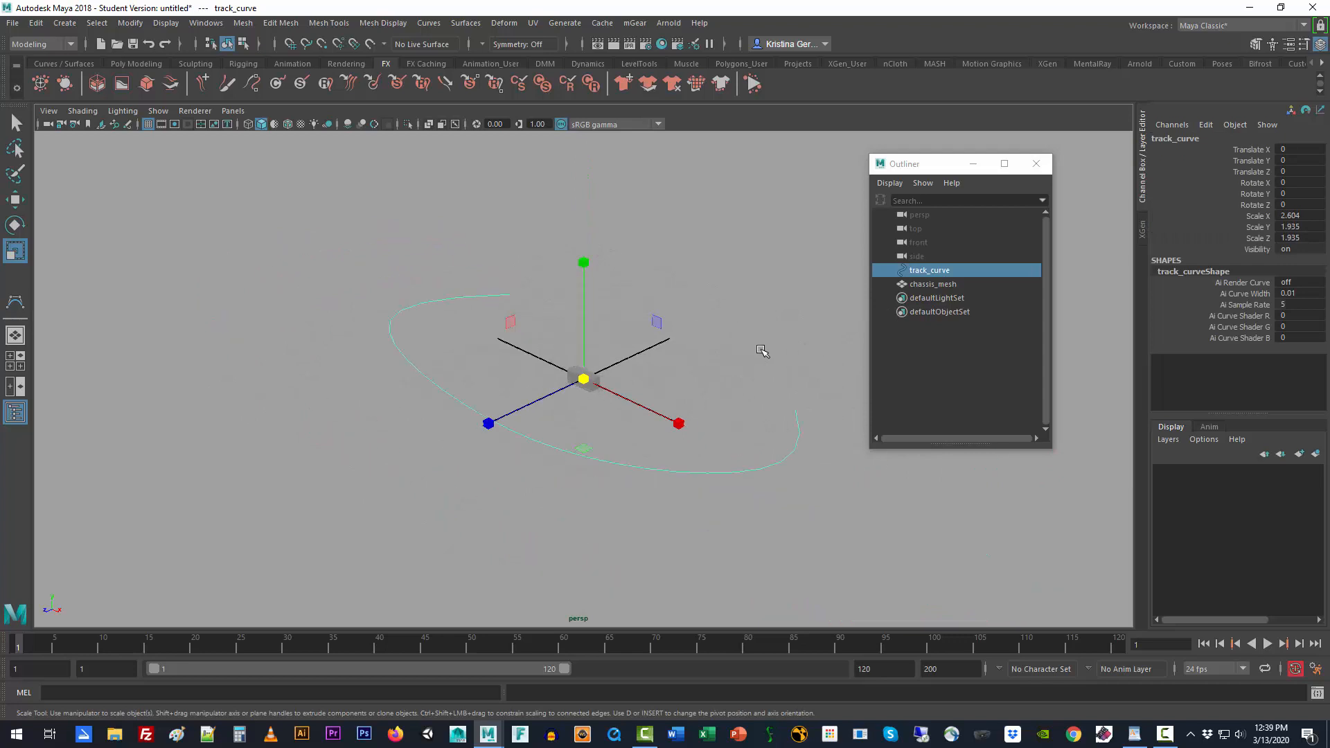
{"action": "left_click_drag", "start_coordinate": [489, 424], "coordinate": [447, 449]}
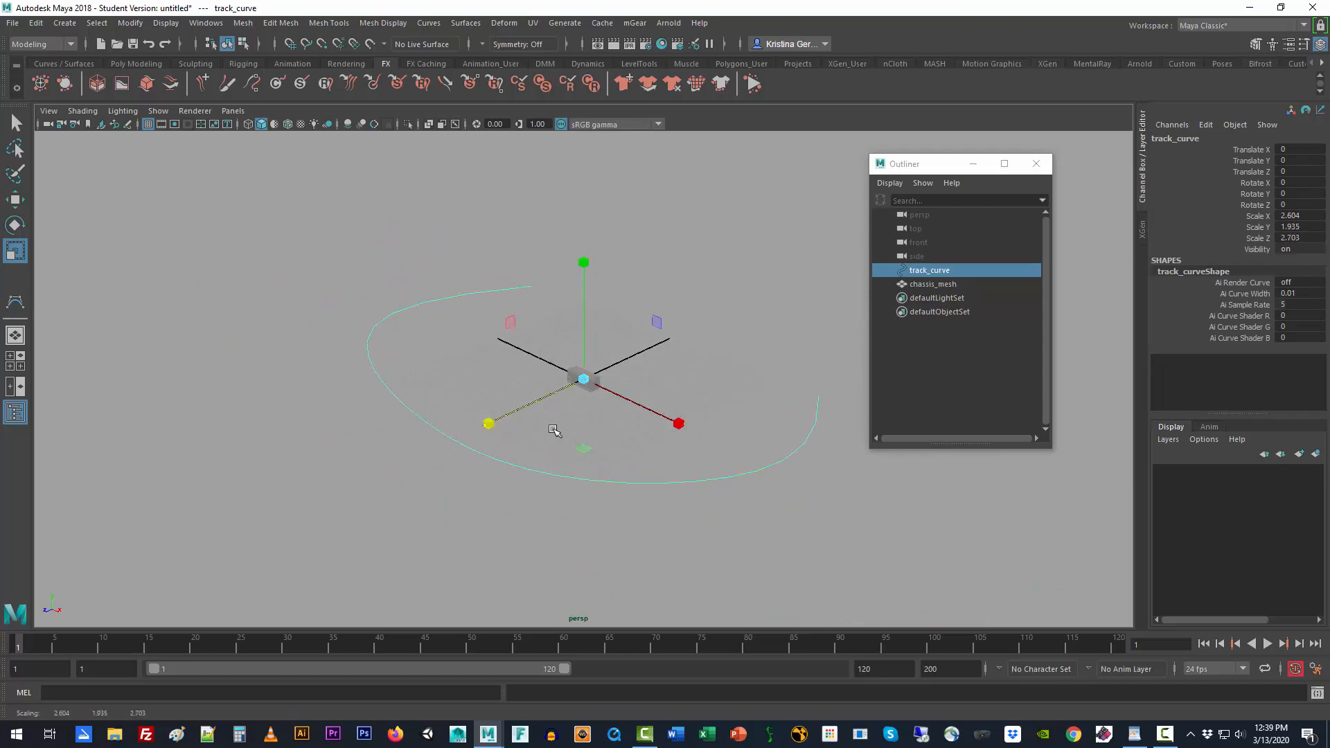
{"action": "left_click", "coordinate": [685, 365]}
- Create a polygon torus at the origin for the wheel
{"action": "left_click", "coordinate": [584, 380]}
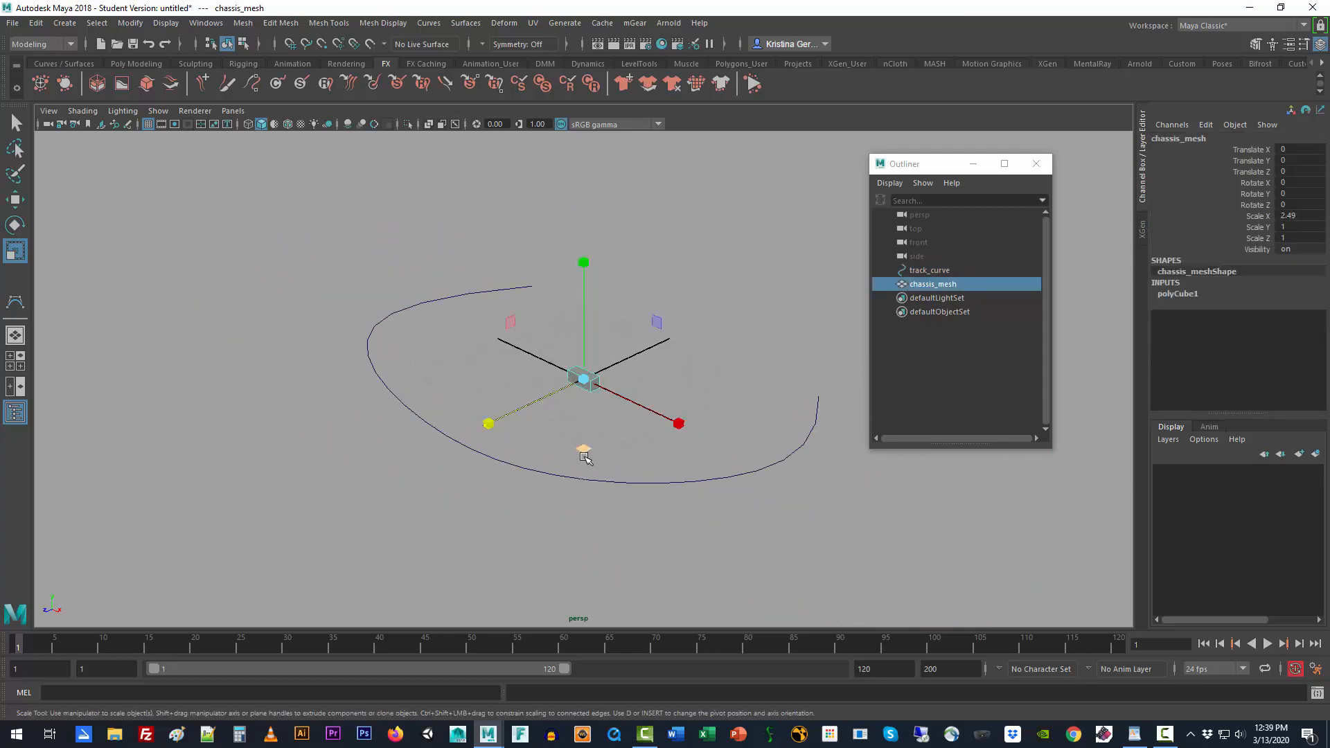
{"action": "left_click_drag", "start_coordinate": [526, 494], "coordinate": [579, 507], "text": "alt"}
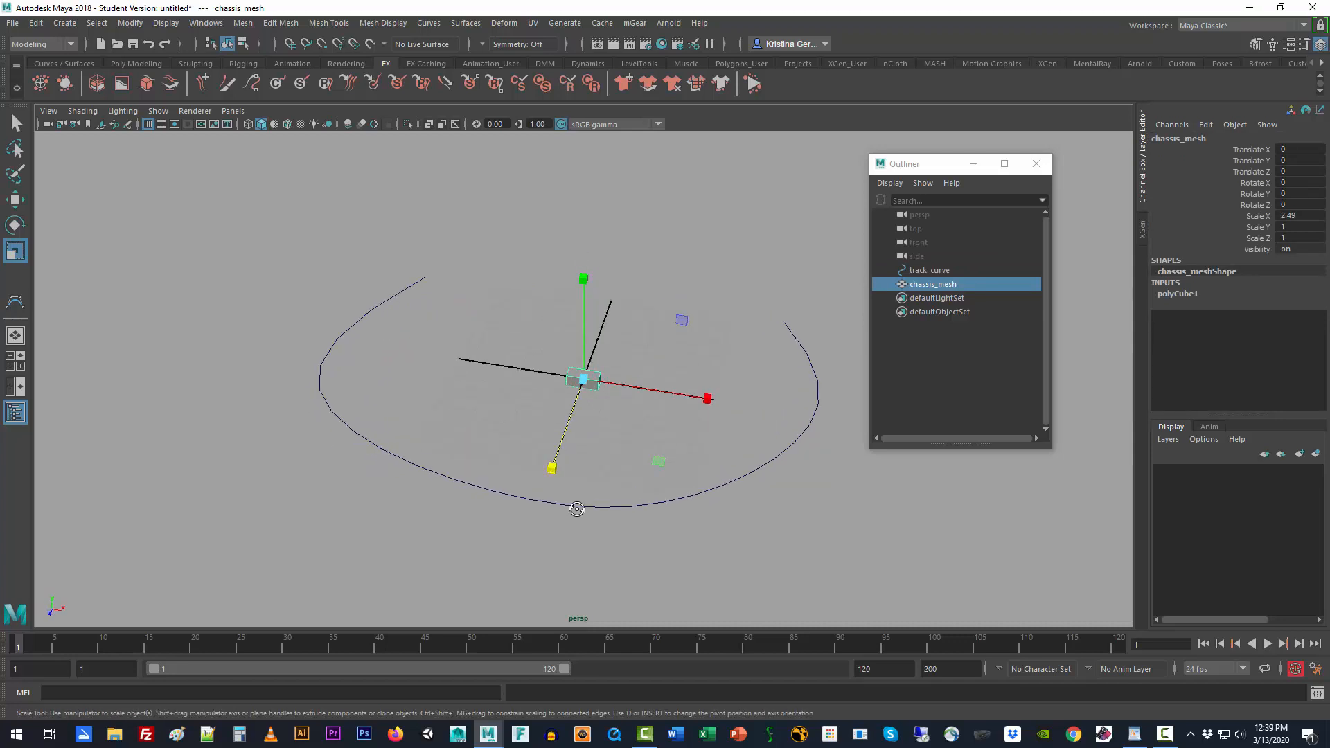
{"action": "left_click", "coordinate": [66, 23]}
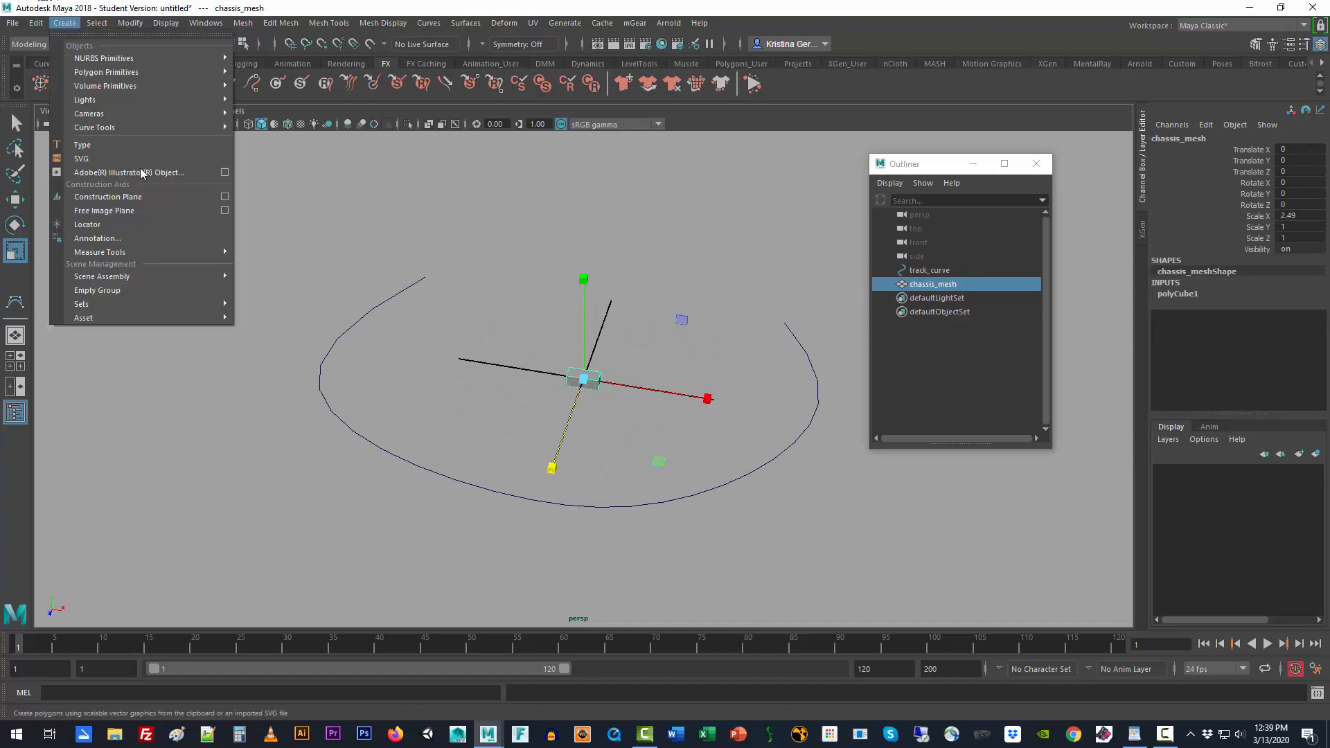
{"action": "mouse_move", "coordinate": [179, 77]}
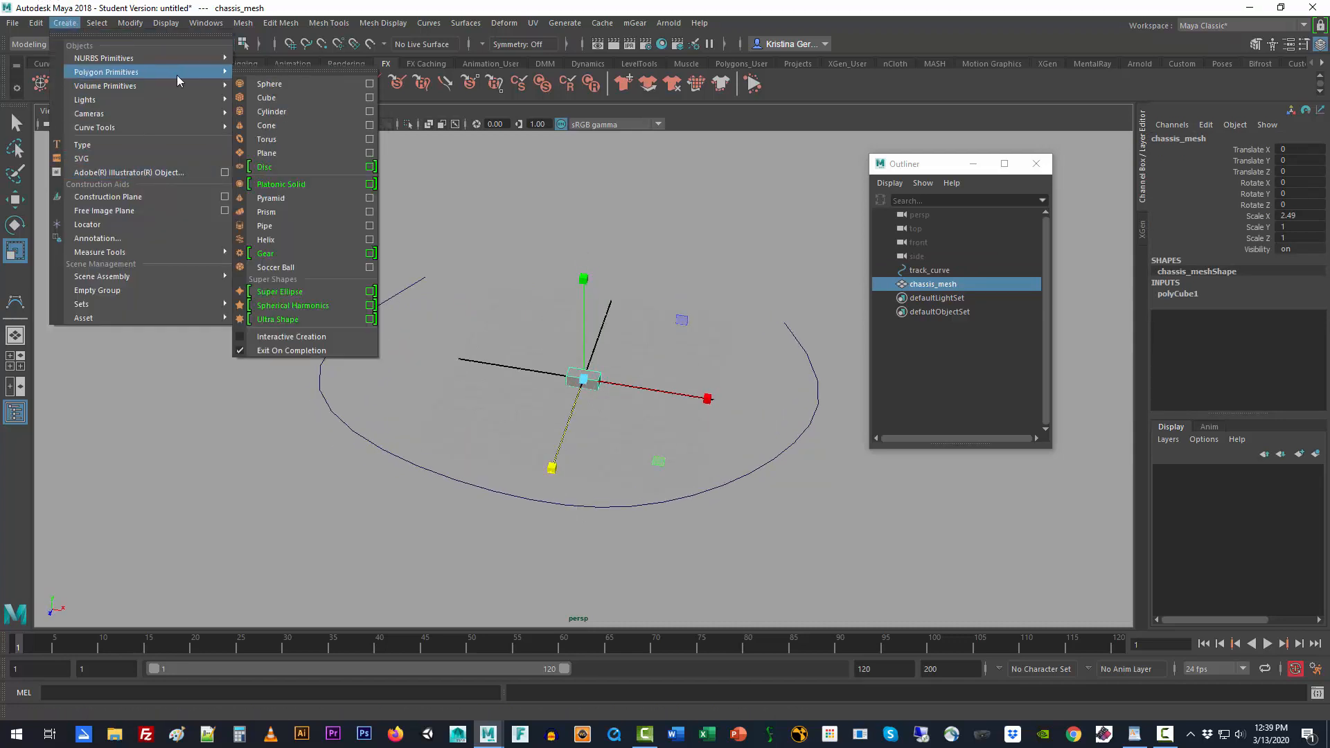
{"action": "left_click", "coordinate": [294, 141]}
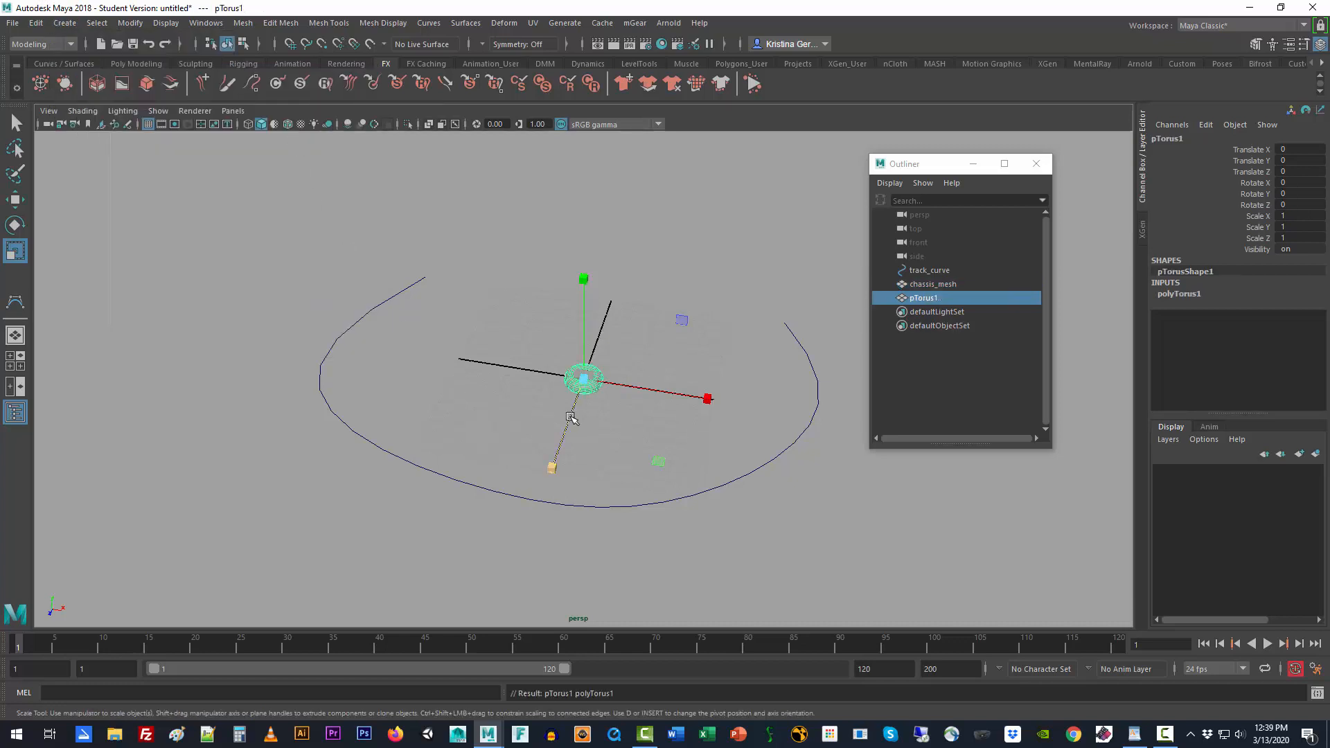
- Set both the axis and height subdivisions of the torus to 10
{"action": "scroll", "coordinate": [612, 400], "scroll_direction": "up", "scroll_amount": 5}
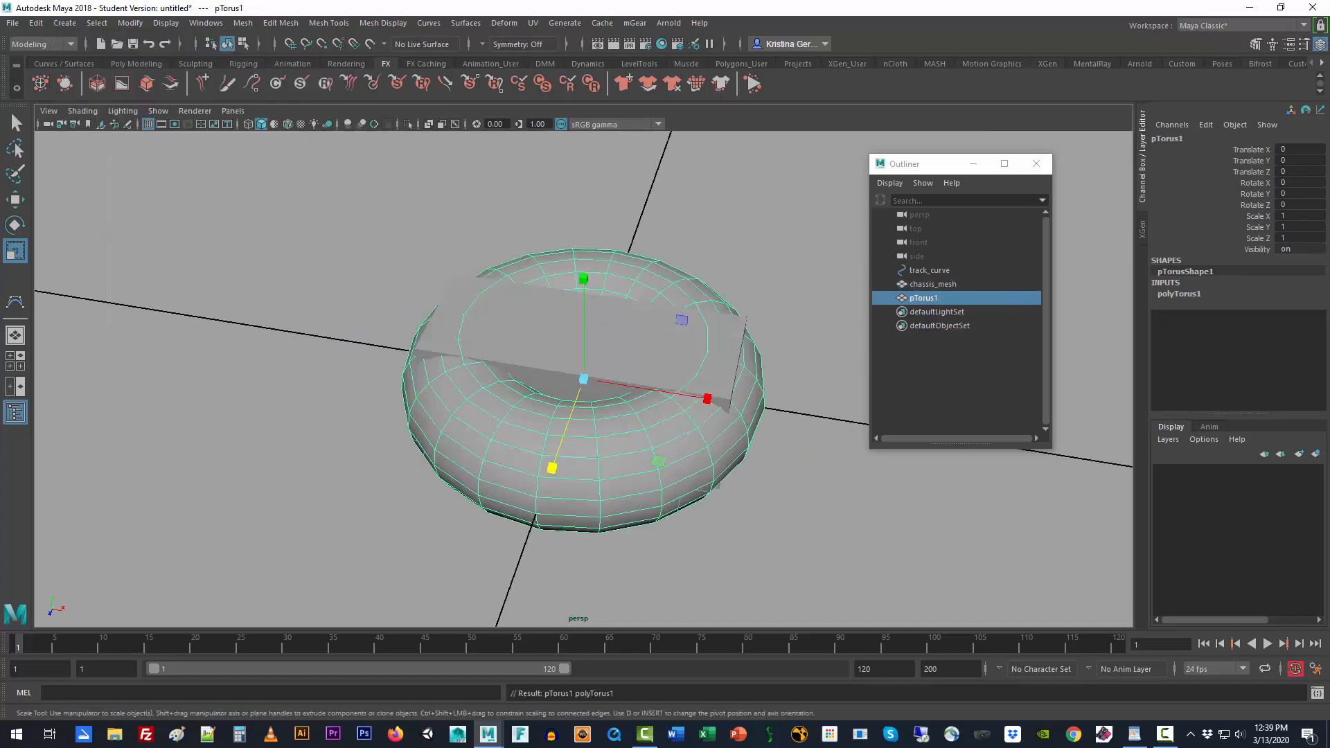
{"action": "left_click", "coordinate": [1173, 294]}
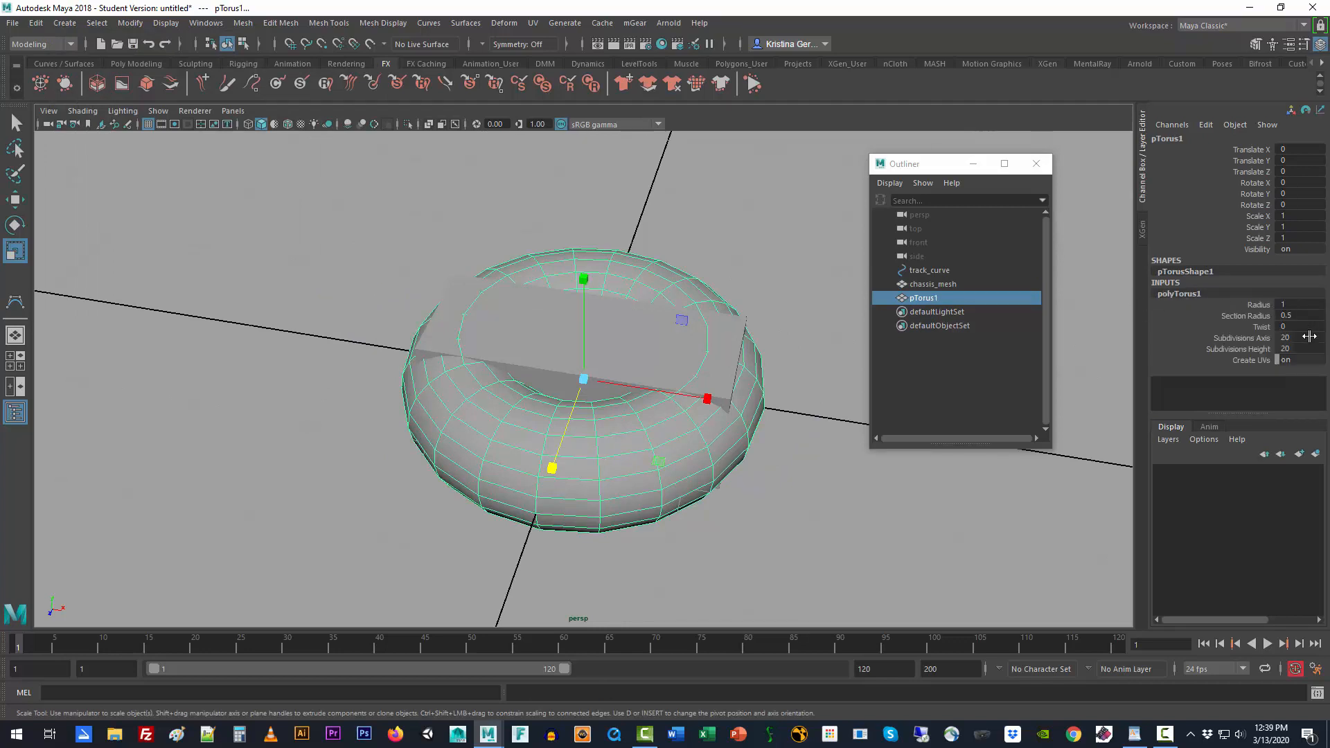
{"action": "left_click_drag", "start_coordinate": [1310, 337], "coordinate": [1309, 349]}
{"action": "type", "text": "10"}
{"action": "key", "text": "Return"}
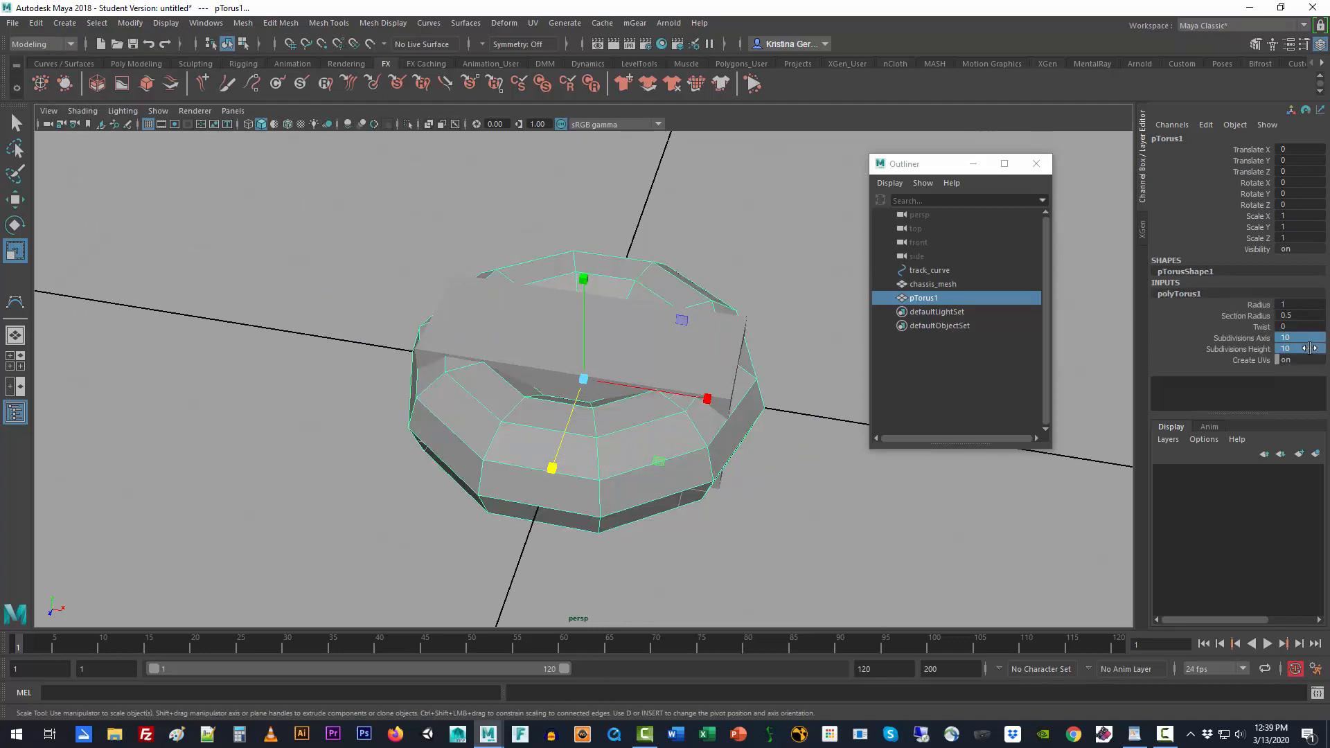
{"action": "left_click", "coordinate": [475, 529]}
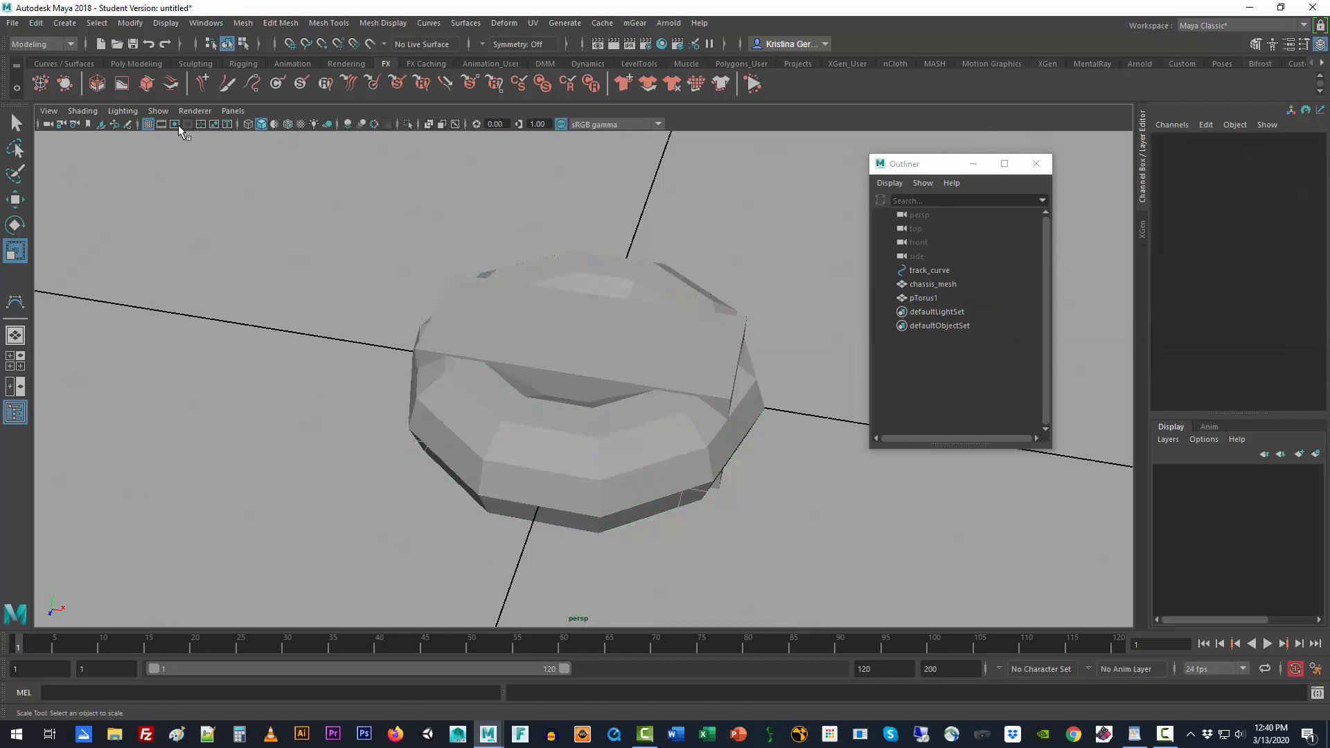
- Turn on wireframe-on-shaded display in the perspective view
{"action": "left_click", "coordinate": [83, 112]}
{"action": "left_click", "coordinate": [119, 237]}
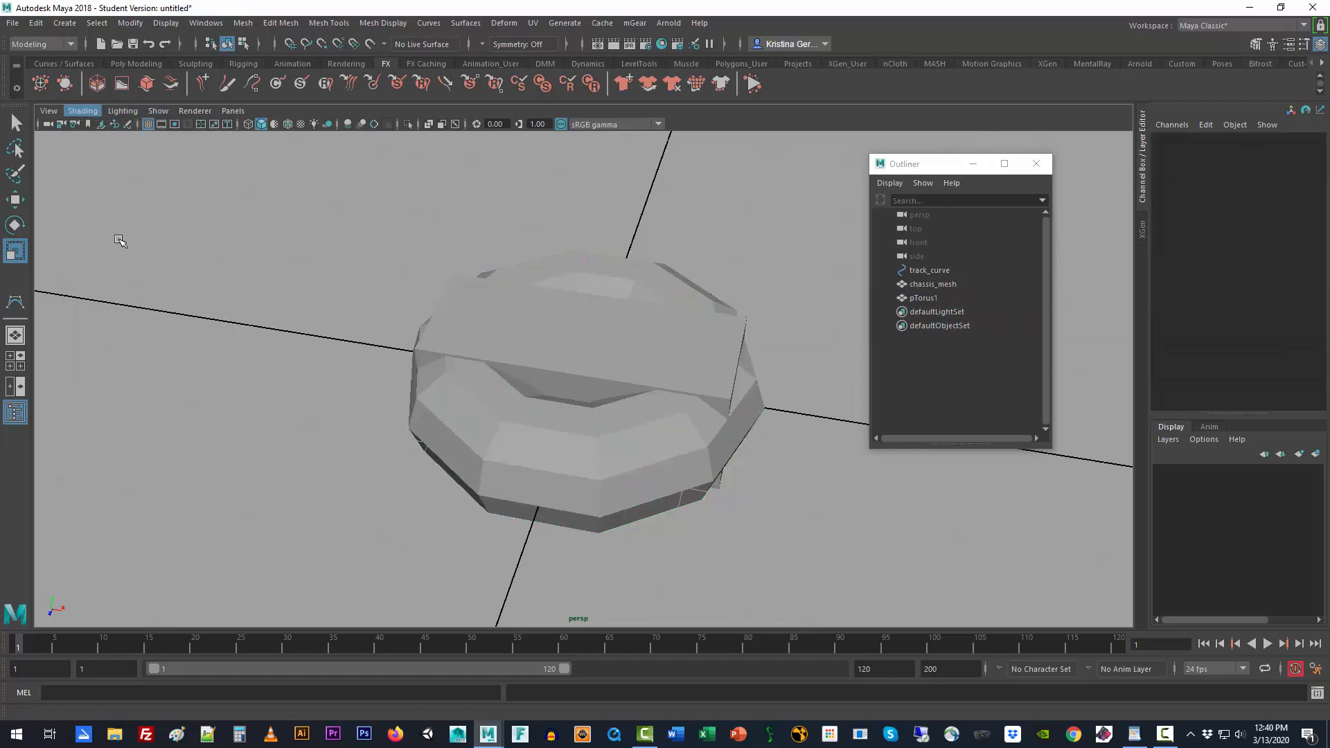
{"action": "scroll", "coordinate": [332, 401], "scroll_direction": "down", "scroll_amount": 5}
- Select the torus and put it in its own group
{"action": "left_click", "coordinate": [594, 399]}
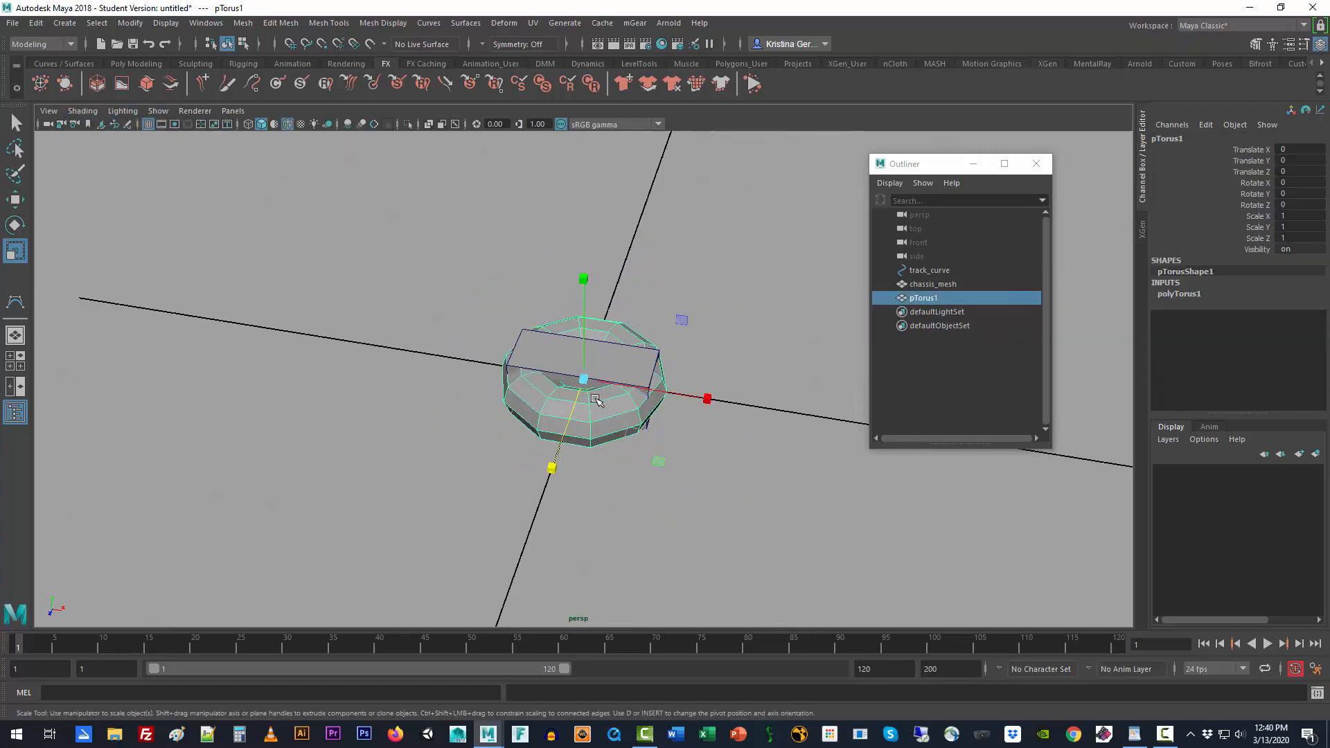
{"action": "scroll", "coordinate": [594, 400], "scroll_direction": "down", "scroll_amount": 2}
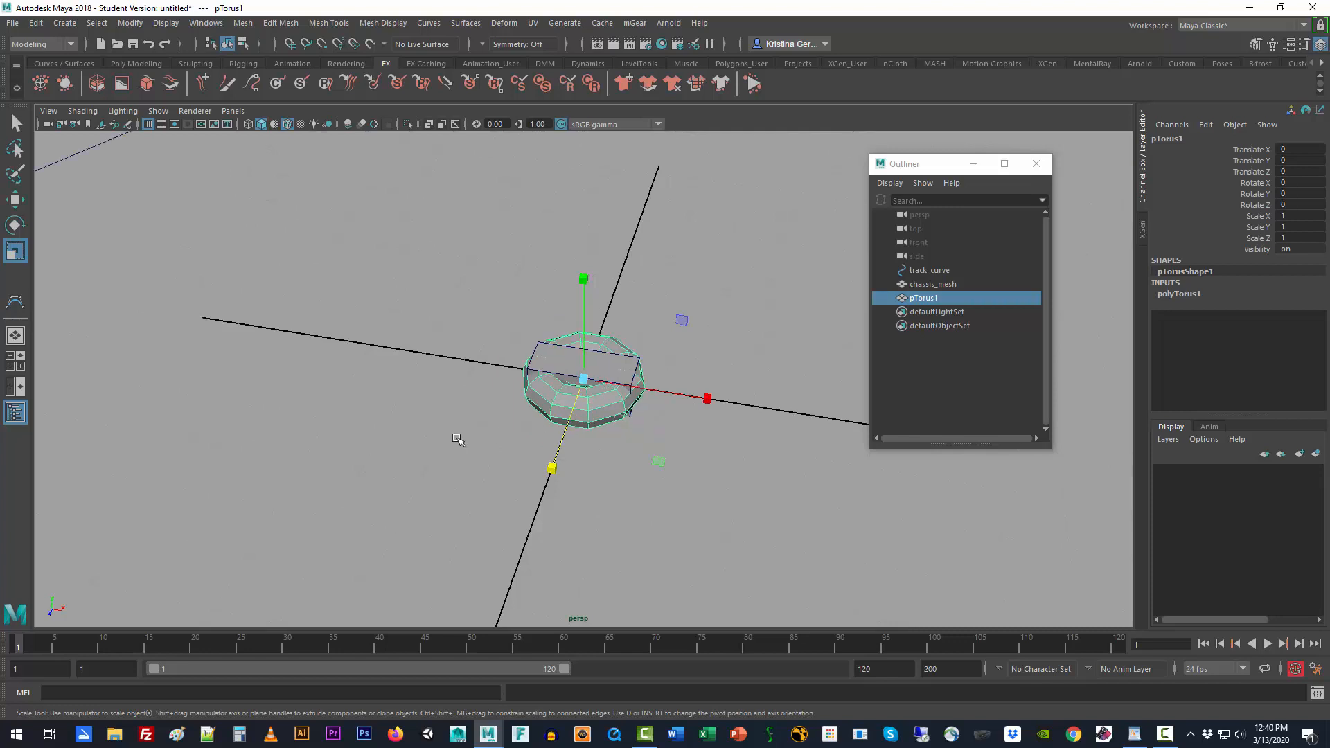
{"action": "scroll", "coordinate": [453, 440], "scroll_direction": "down", "scroll_amount": 4}
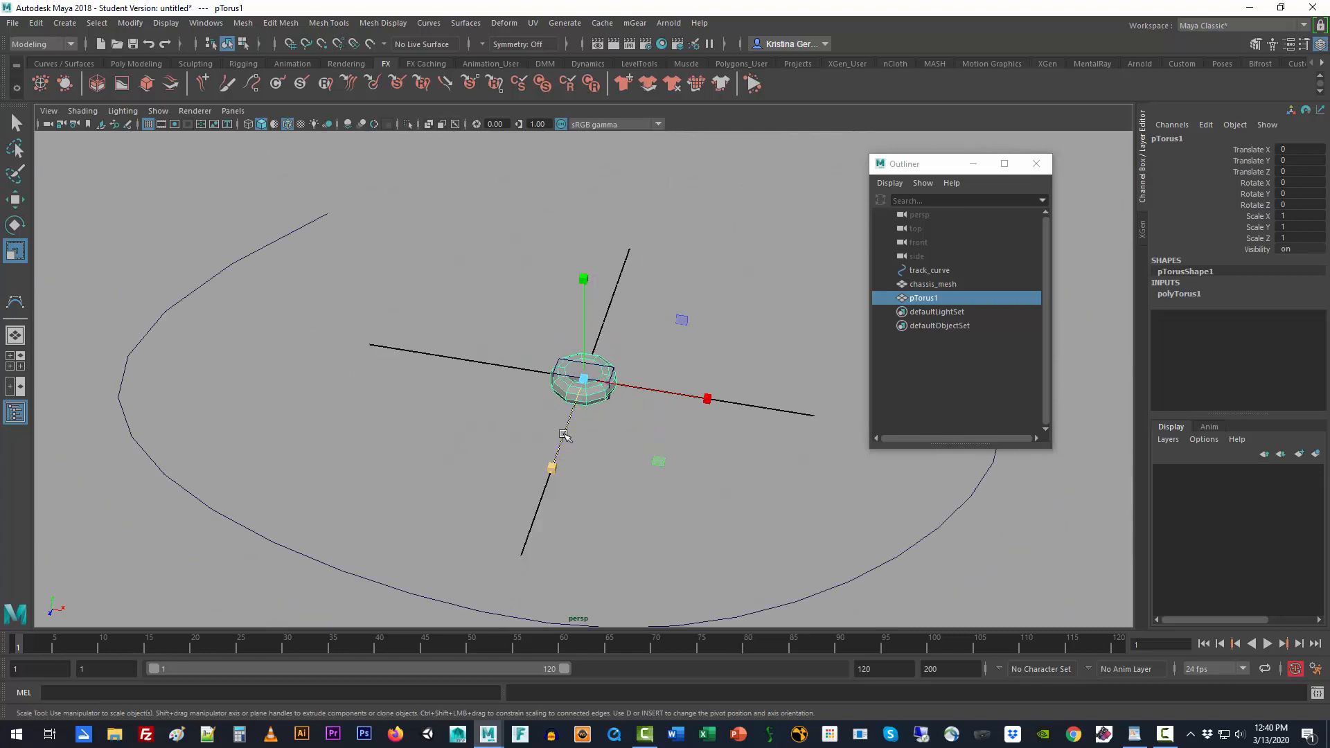
{"action": "left_click", "coordinate": [565, 434]}
{"action": "key", "text": "ctrl+g"}
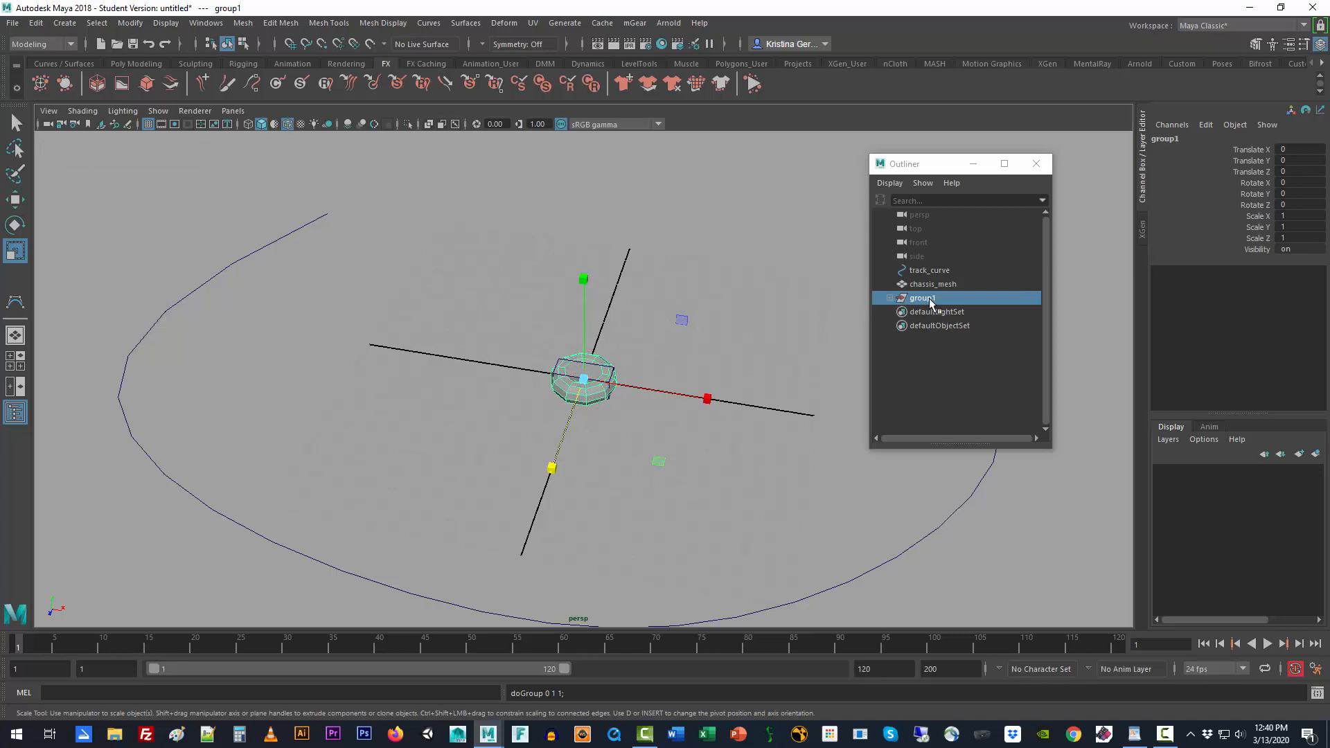
- Expand the new group and rename the torus inside it as wheel_mesh
{"action": "left_click", "coordinate": [890, 298]}
{"action": "double_click", "coordinate": [934, 311]}
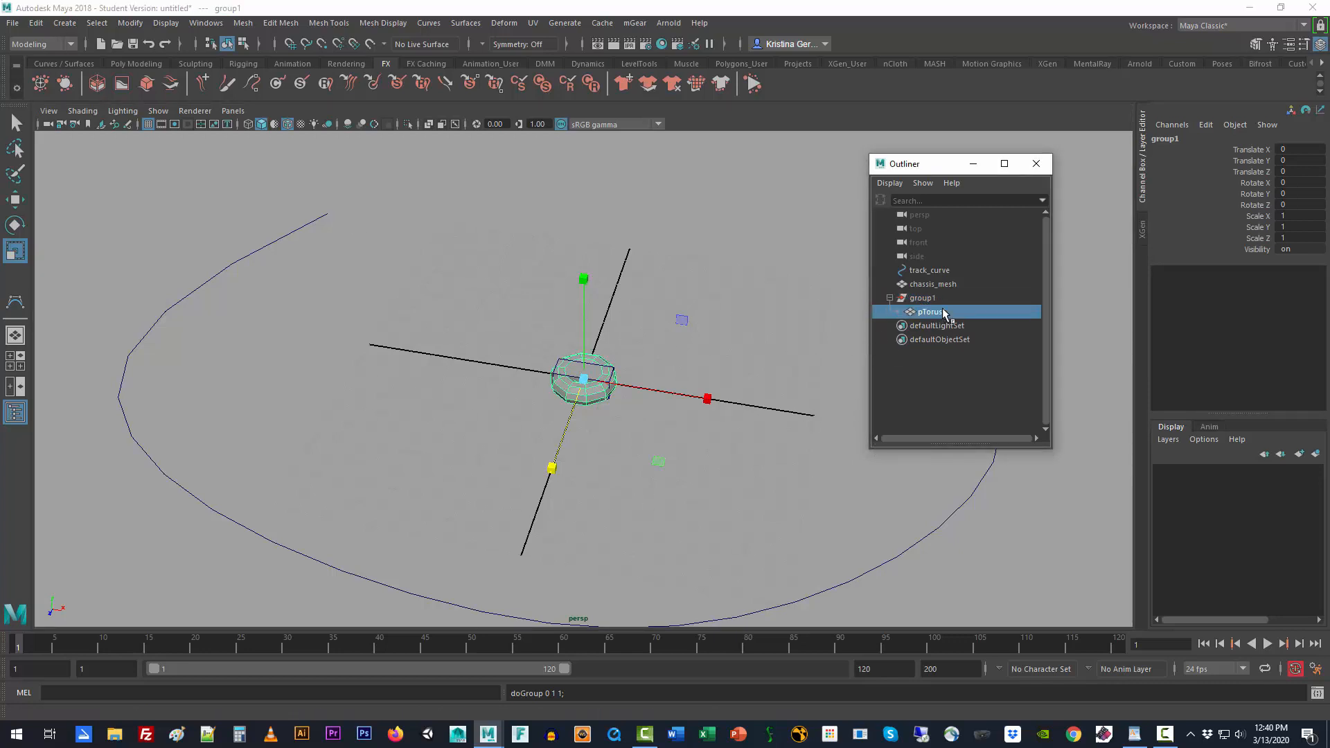
{"action": "type", "text": "wheel_mesh"}
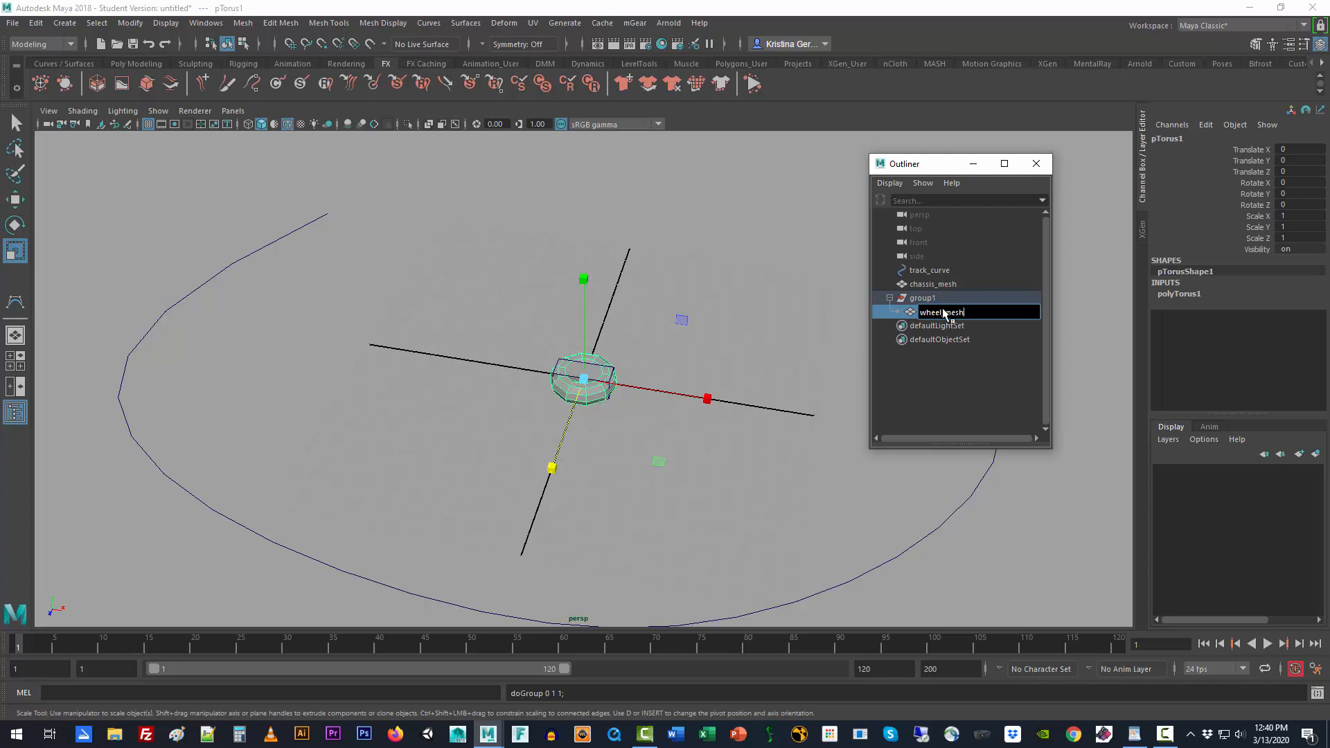
{"action": "key", "text": "Return"}
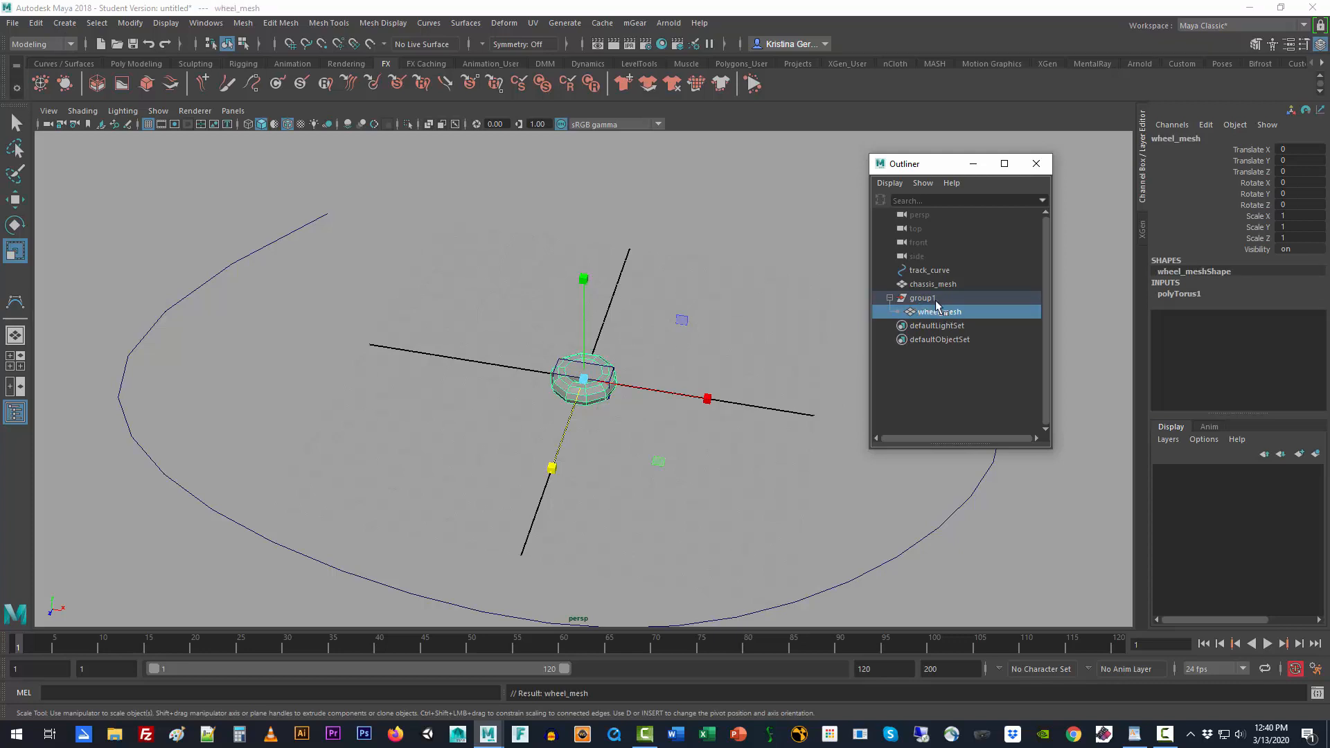
- Rename the wheel's parent group as yrot_group
{"action": "double_click", "coordinate": [928, 299]}
{"action": "type", "text": "yrot_"}
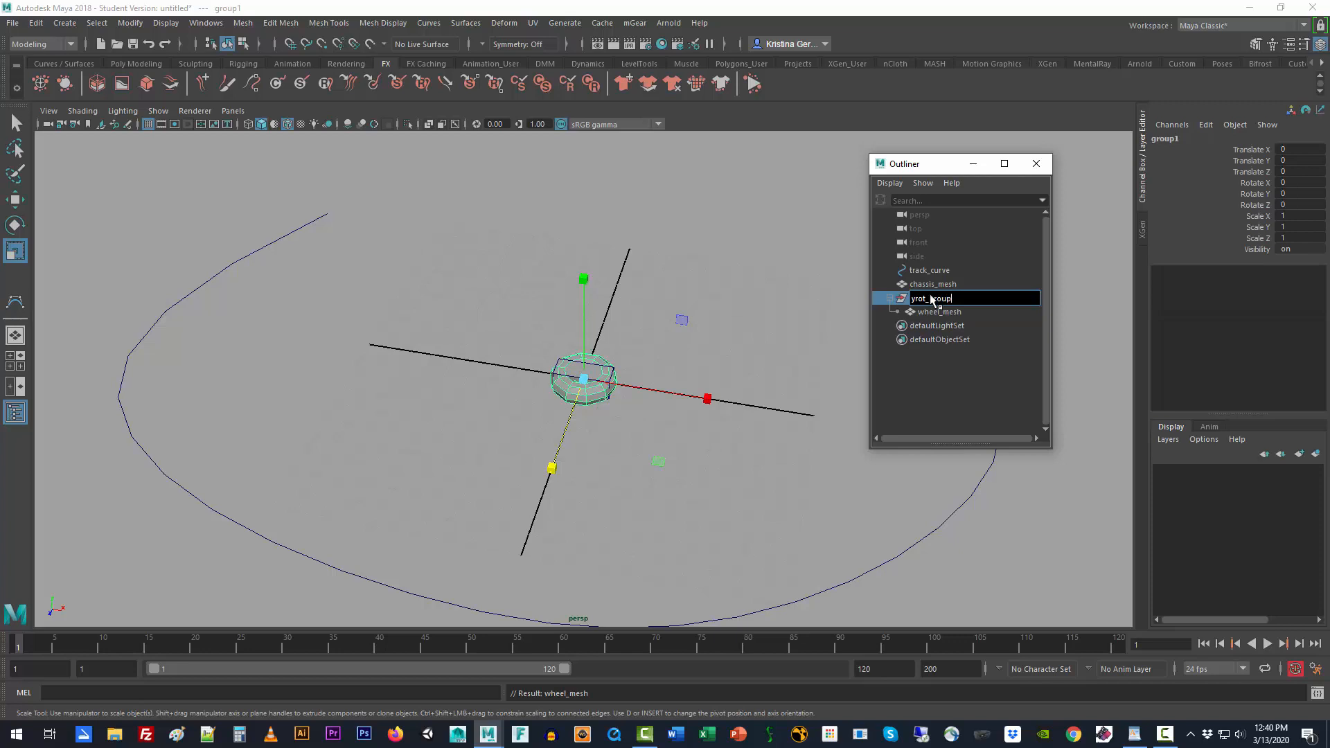
{"action": "key", "text": "Return"}
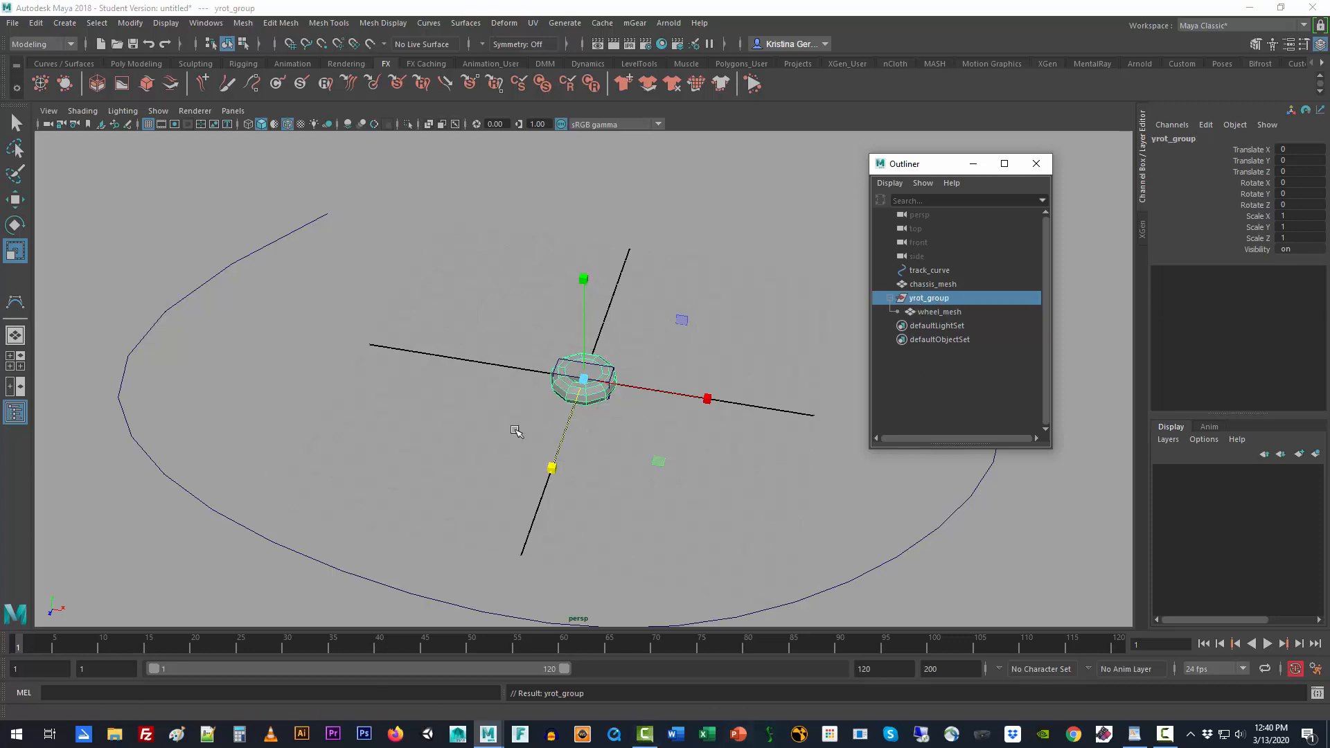
- Stand the wheel upright by setting wheel_mesh's X rotation to 90 degrees
{"action": "left_click", "coordinate": [937, 314]}
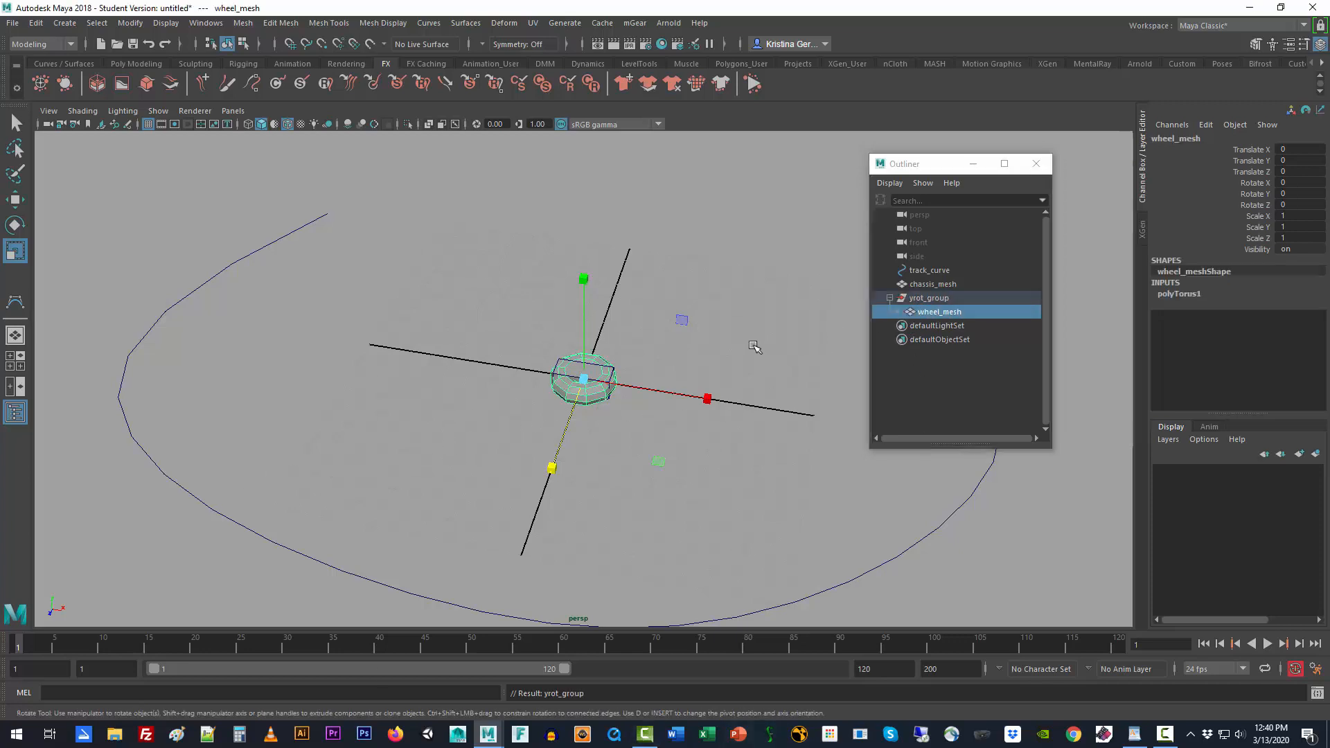
{"action": "key", "text": "e"}
{"action": "left_click_drag", "start_coordinate": [575, 403], "coordinate": [696, 367]}
{"action": "double_click", "coordinate": [1296, 183]}
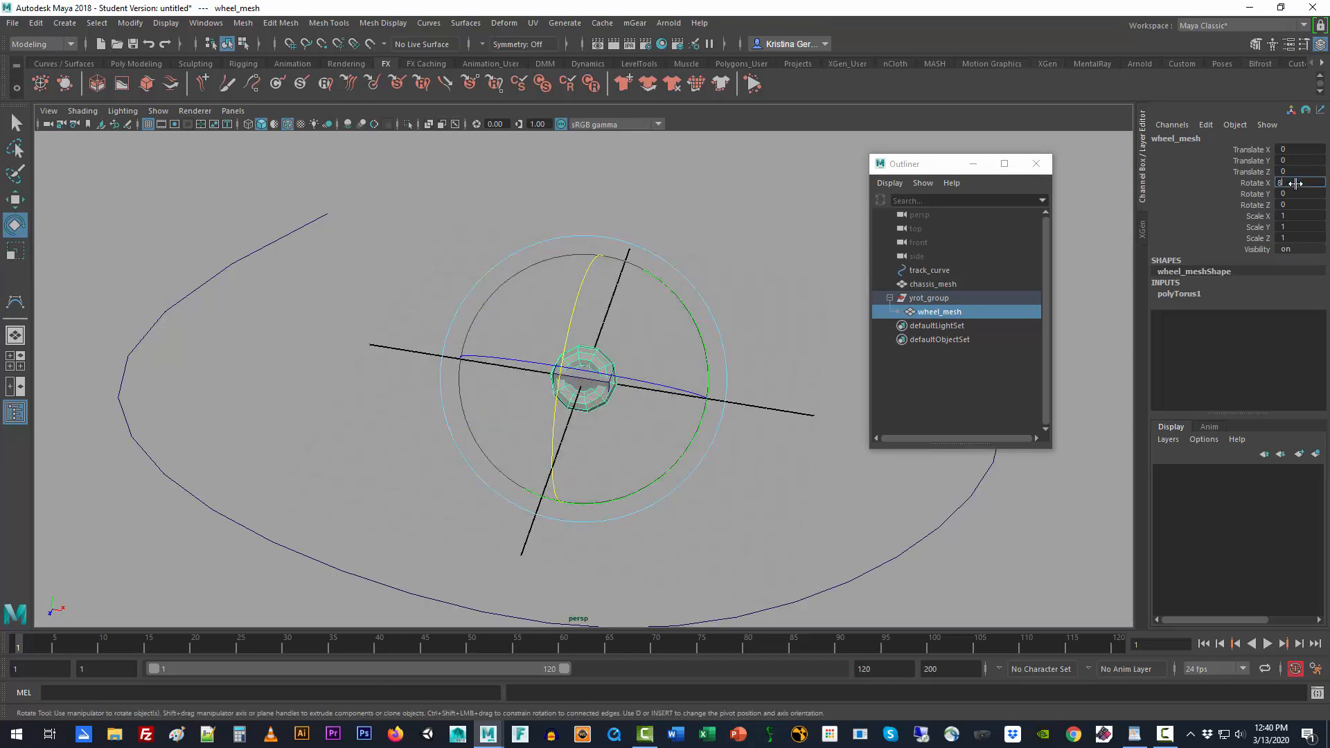
{"action": "type", "text": "90"}
{"action": "key", "text": "Return"}
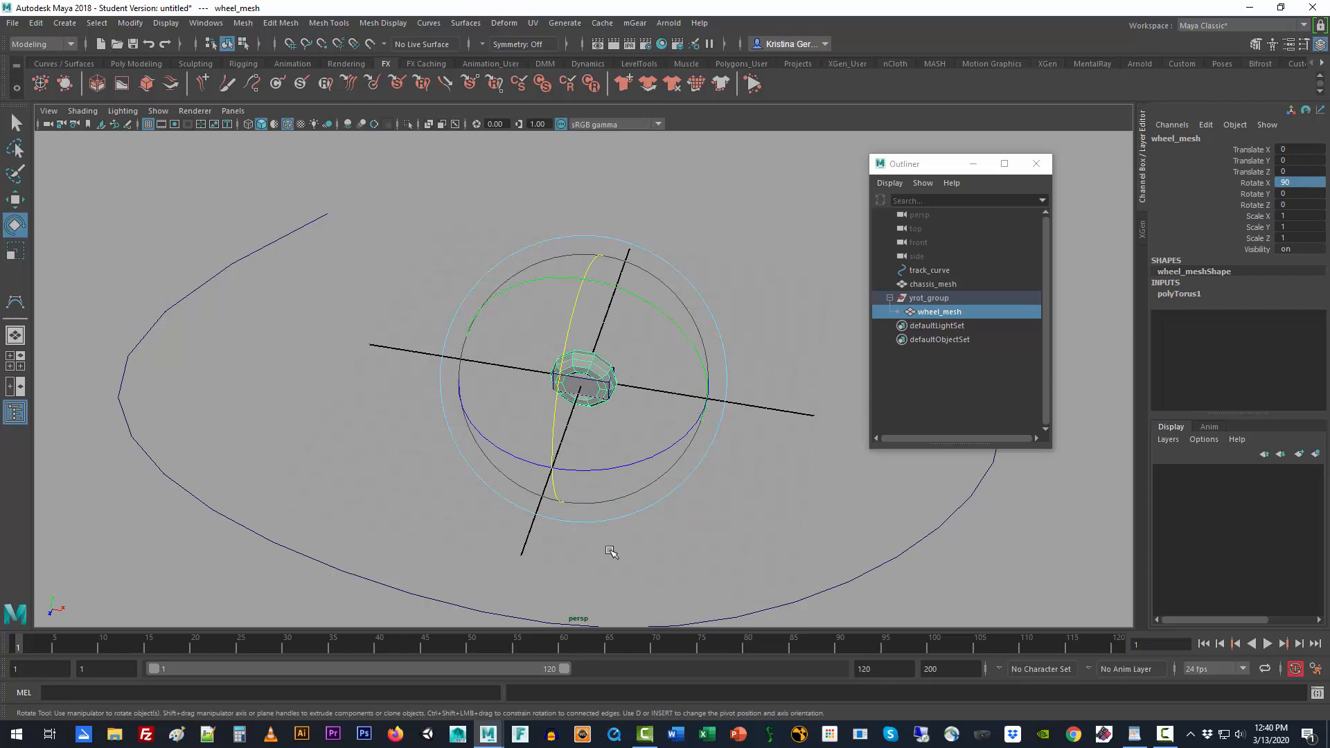
- Try turning yrot_group about -24 degrees around its Y axis to test steering, and undo the rotation
{"action": "key", "text": "w"}
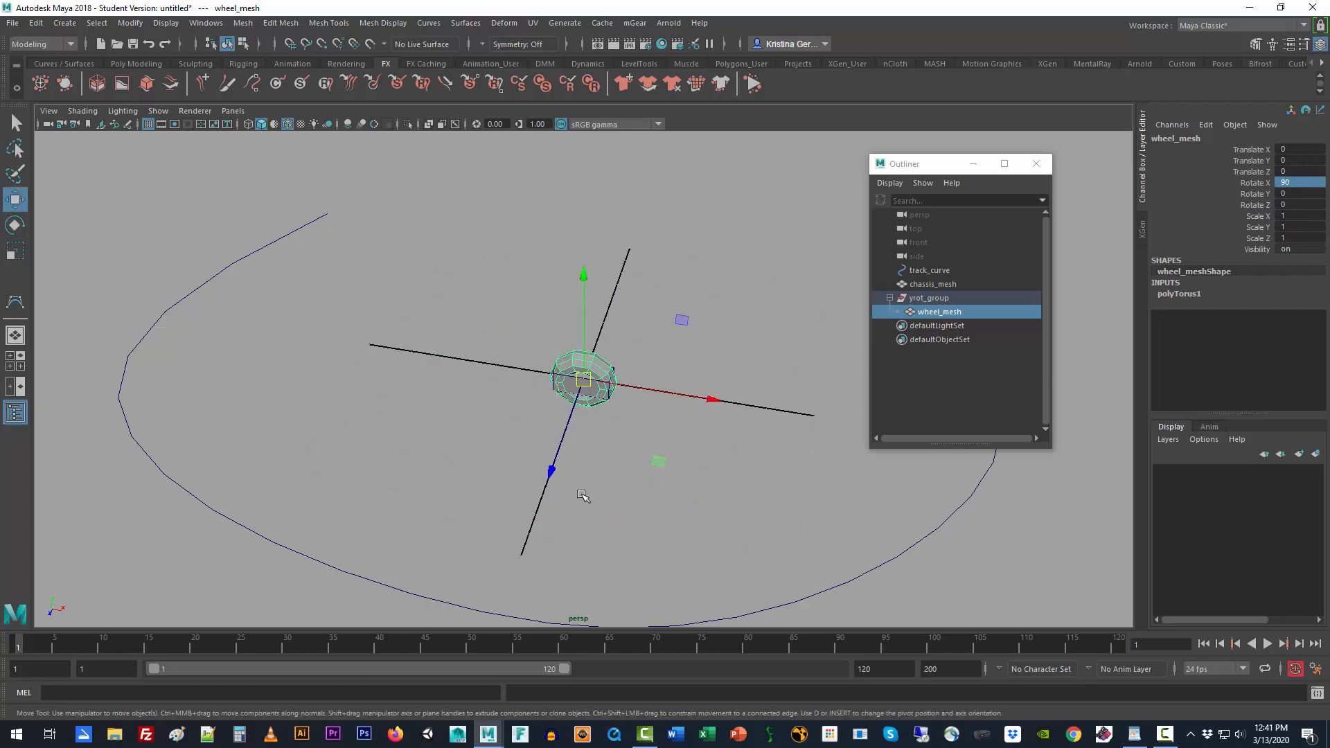
{"action": "left_click_drag", "start_coordinate": [584, 496], "coordinate": [727, 478], "text": "alt"}
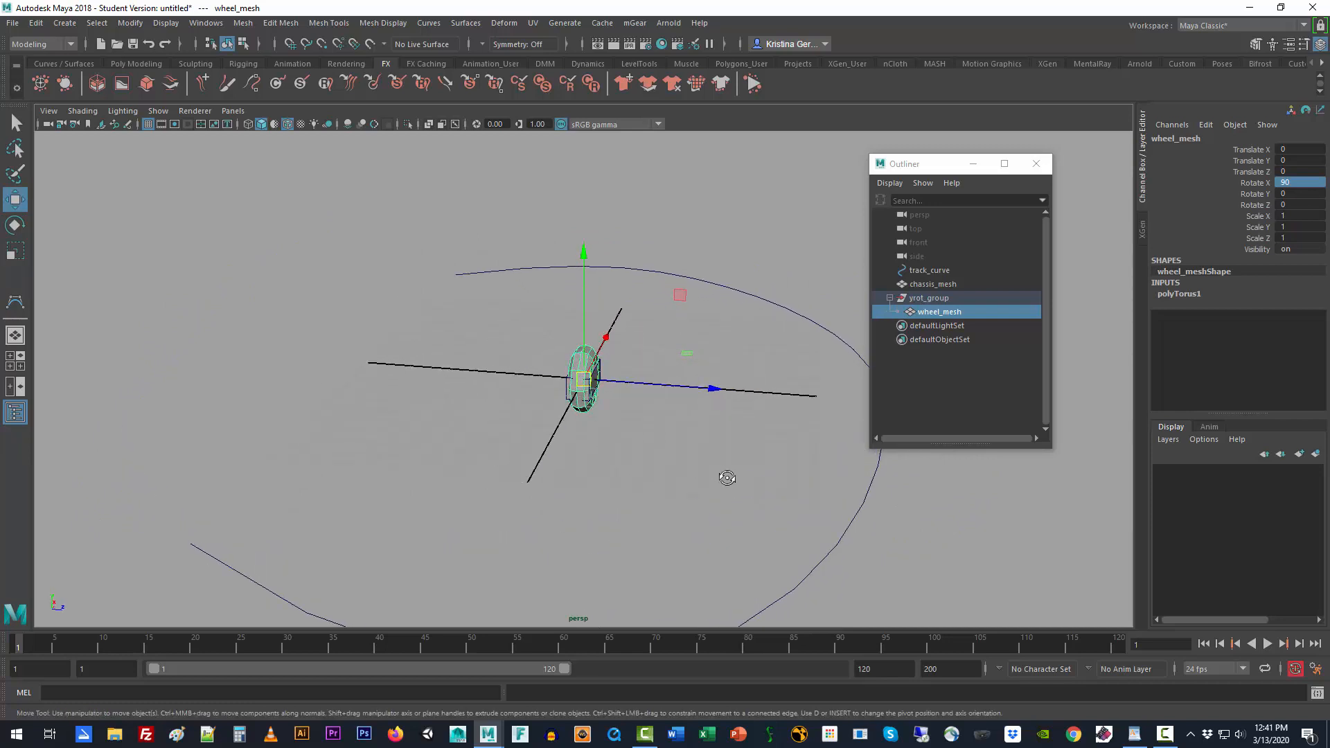
{"action": "left_click", "coordinate": [949, 298]}
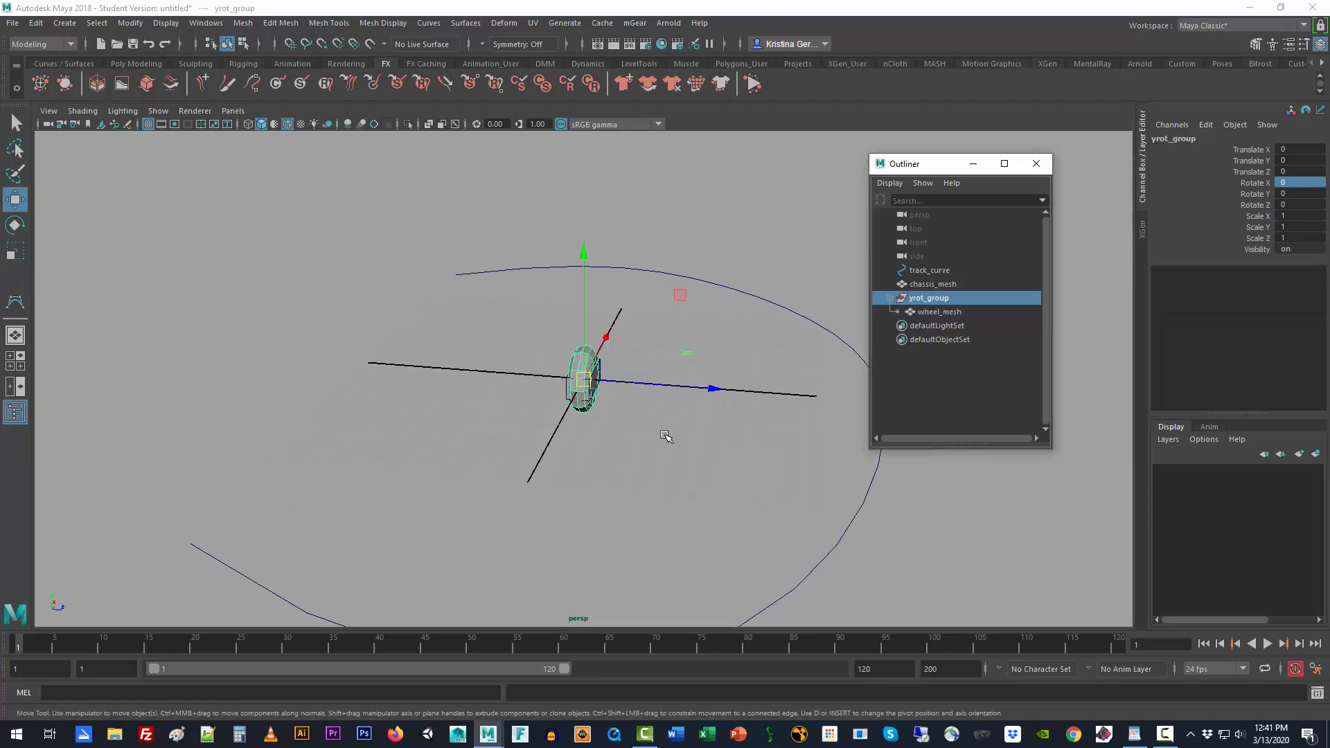
{"action": "key", "text": "e"}
{"action": "left_click_drag", "start_coordinate": [627, 426], "coordinate": [582, 451]}
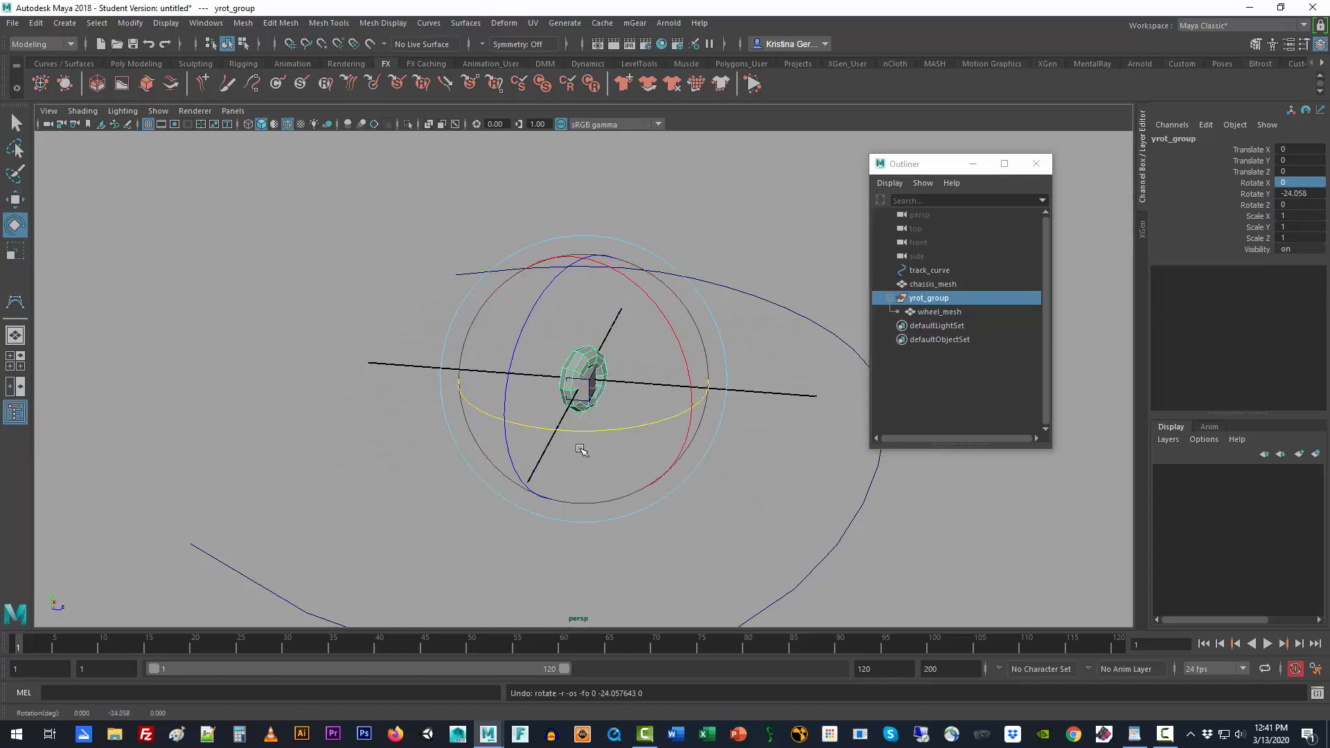
{"action": "key", "text": "ctrl+z"}
- Try spinning wheel_mesh about -38 degrees around its Z axis to test rolling, and undo the rotation
{"action": "left_click", "coordinate": [974, 312]}
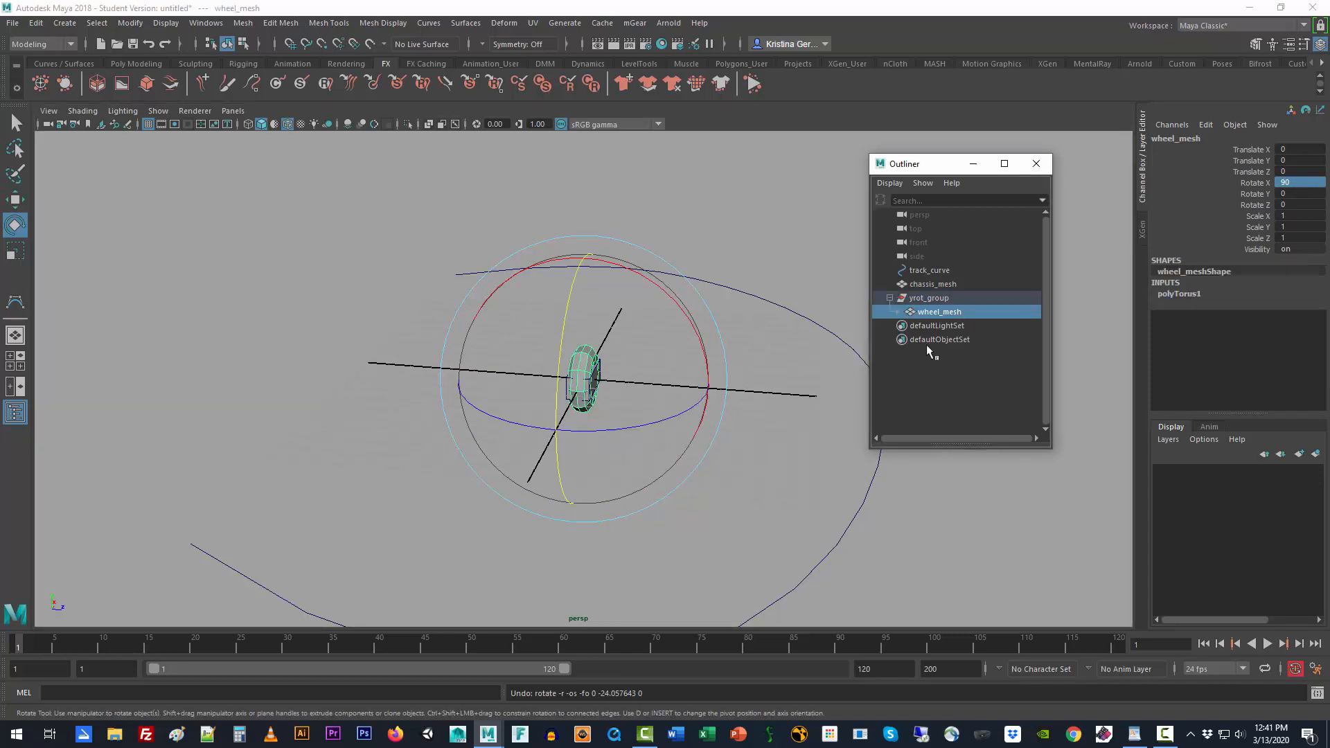
{"action": "left_click_drag", "start_coordinate": [558, 398], "coordinate": [618, 319]}
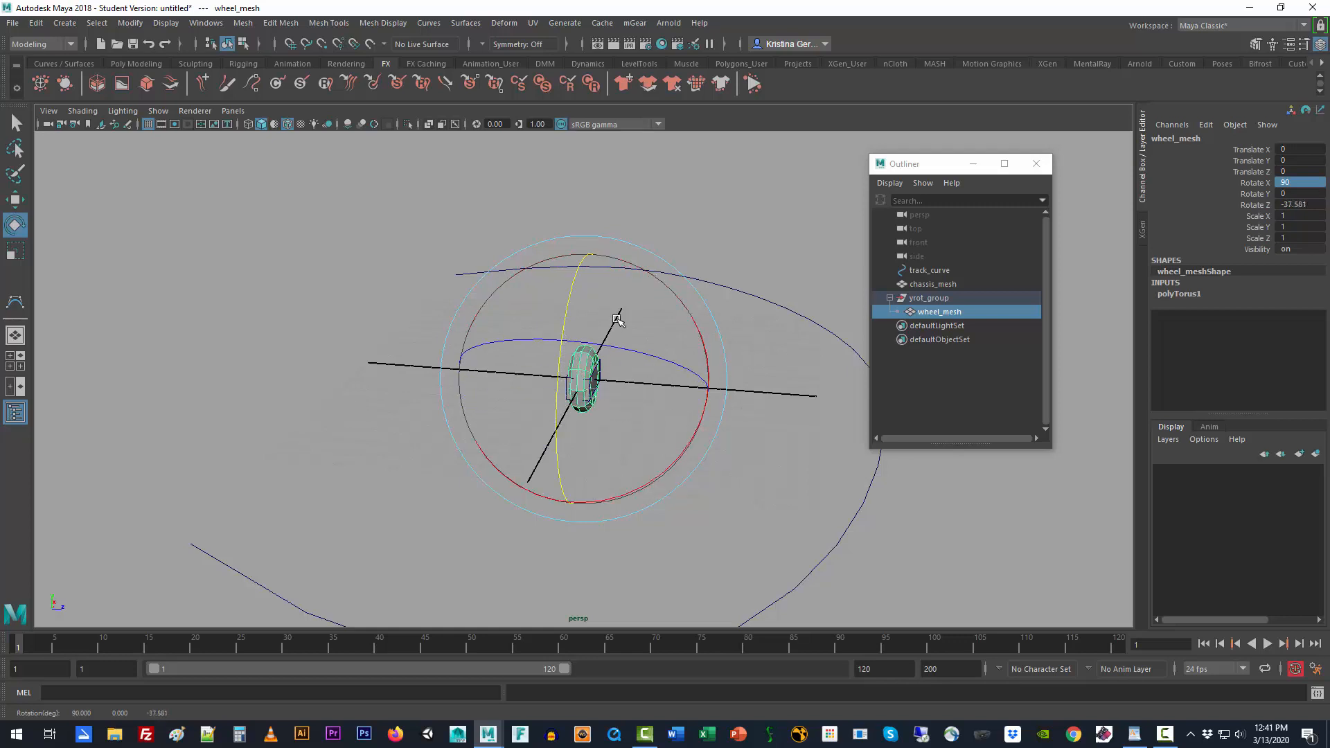
{"action": "key", "text": "ctrl+z"}
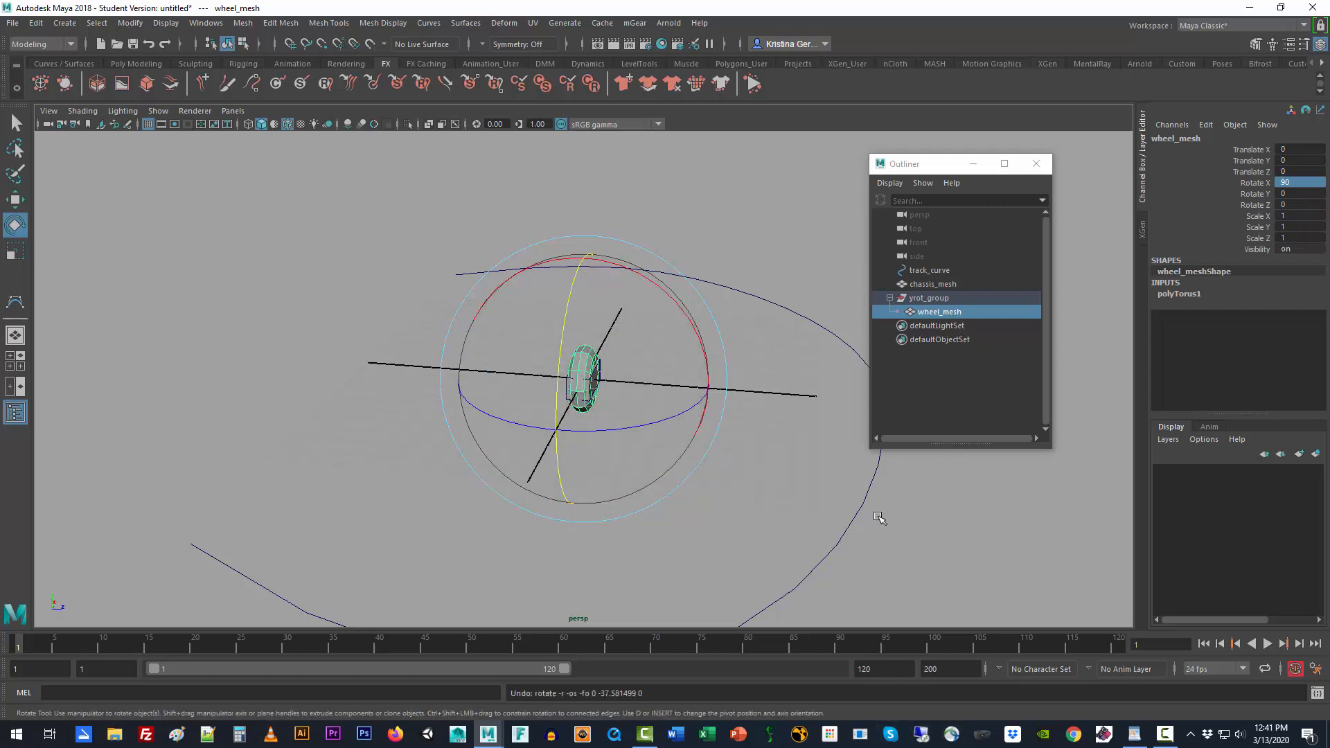
- Try offsetting wheel_mesh from its group's pivot by about 3.7 units in Z and slightly upward
{"action": "left_click_drag", "start_coordinate": [864, 511], "coordinate": [767, 511], "text": "alt"}
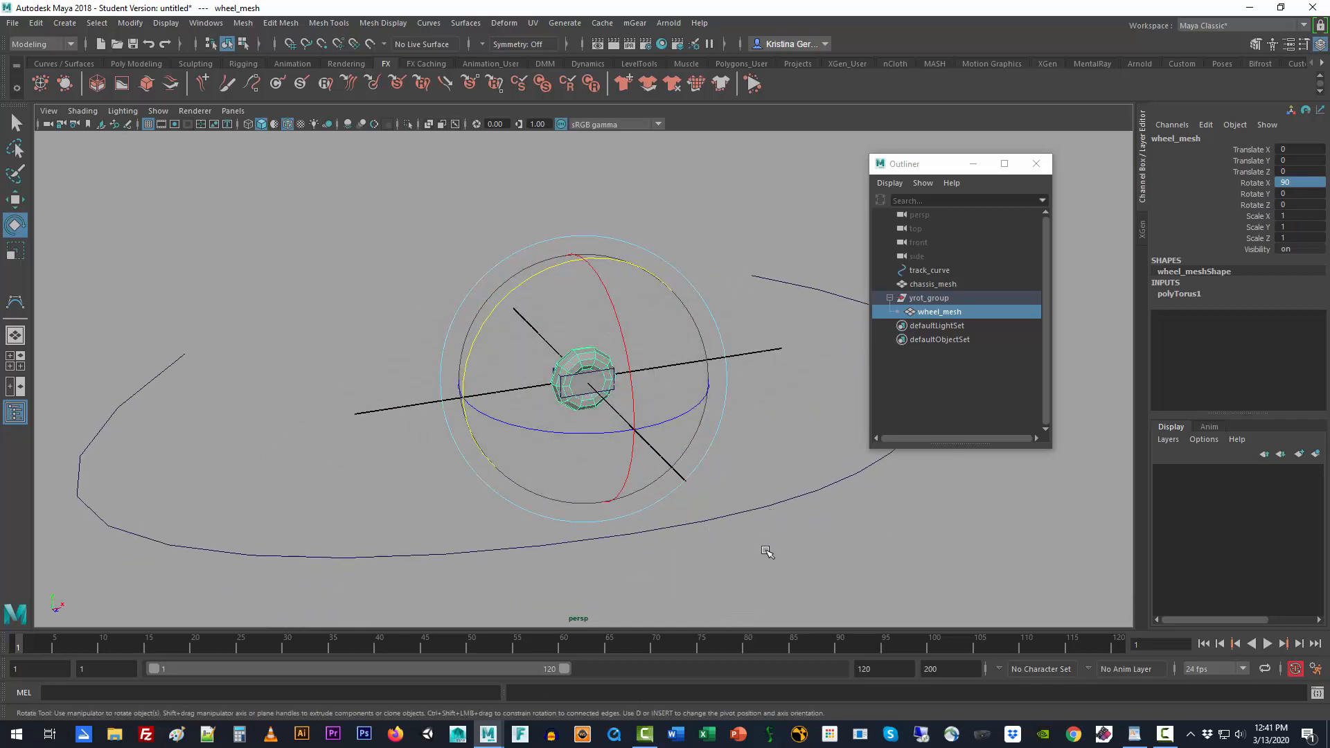
{"action": "left_click_drag", "start_coordinate": [766, 553], "coordinate": [804, 549], "text": "alt"}
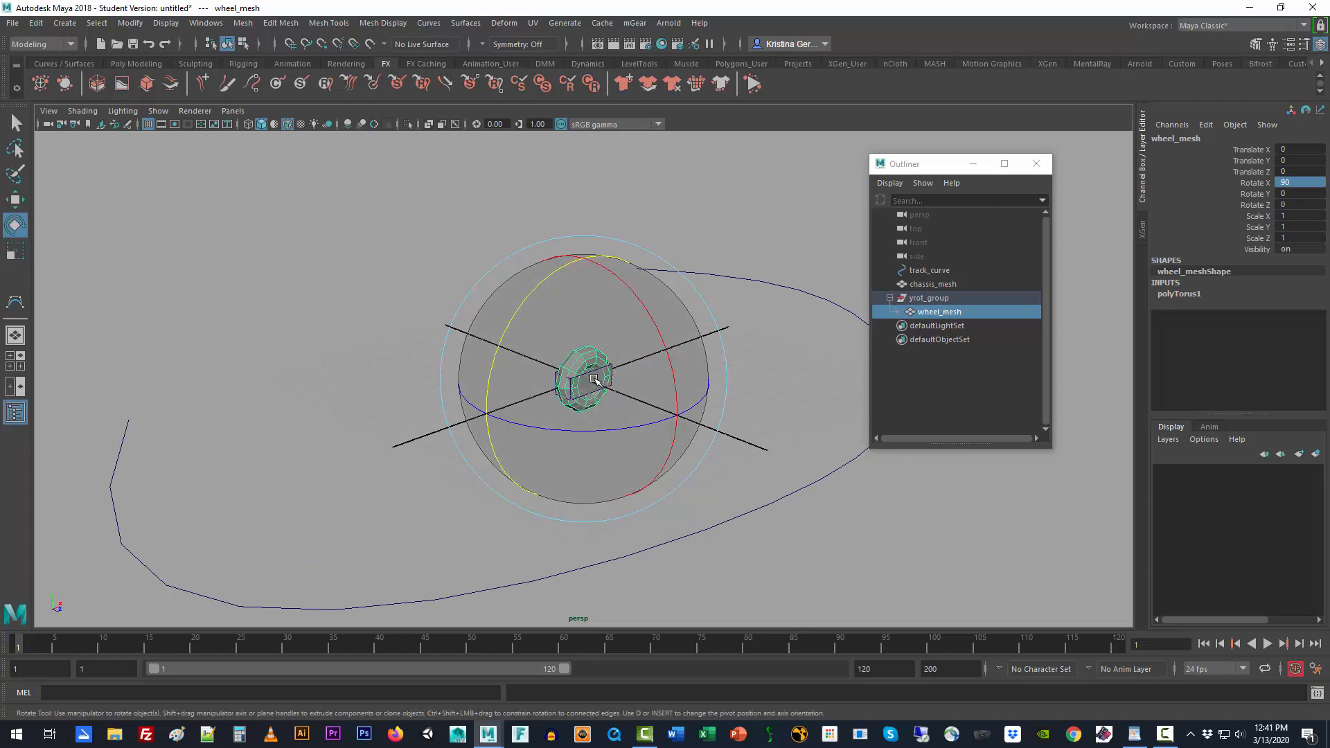
{"action": "left_click_drag", "start_coordinate": [665, 431], "coordinate": [743, 487], "text": "alt"}
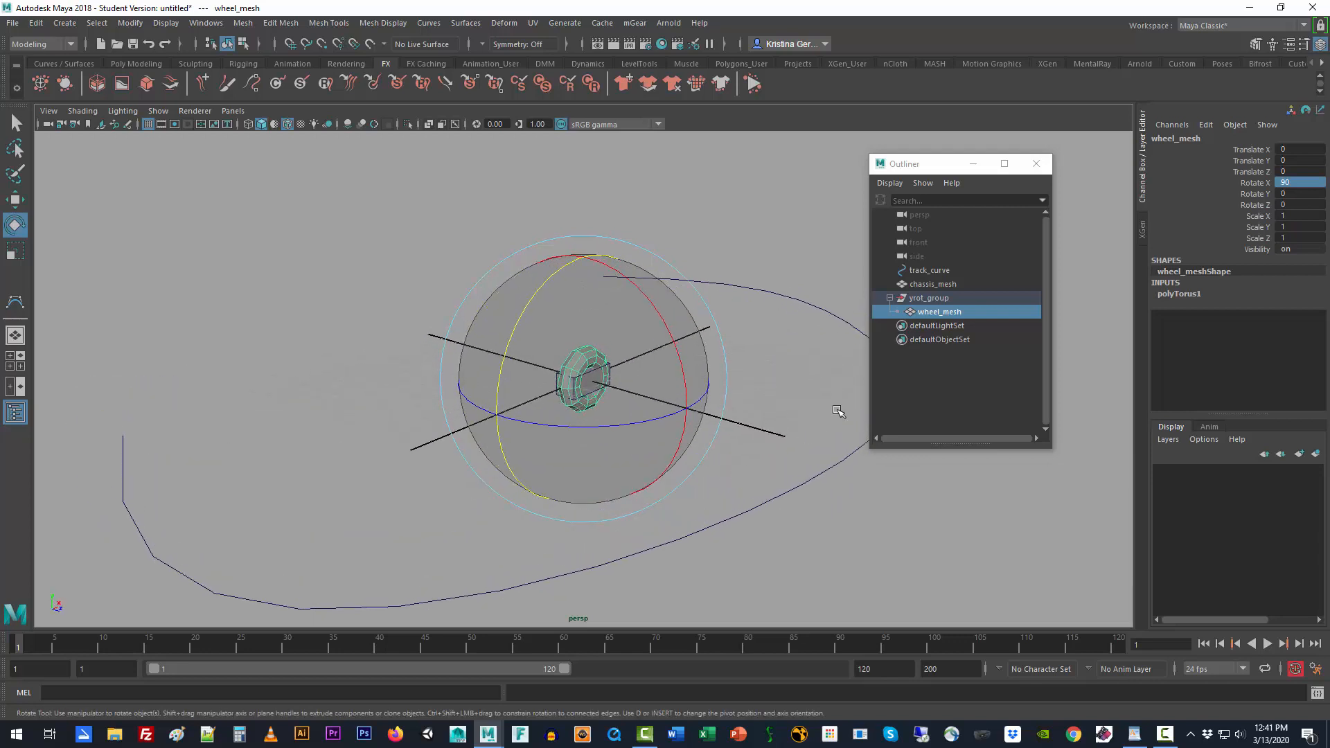
{"action": "left_click", "coordinate": [948, 299]}
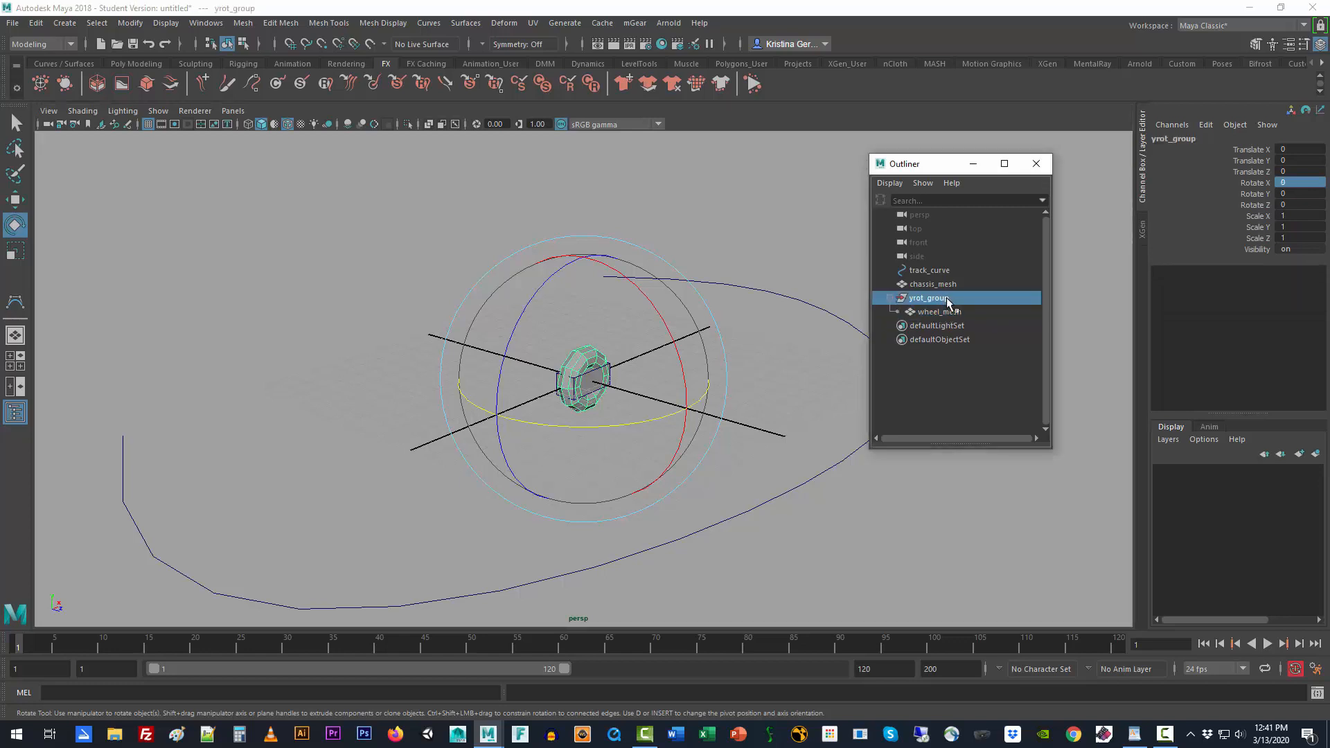
{"action": "left_click", "coordinate": [947, 307]}
{"action": "key", "text": "w"}
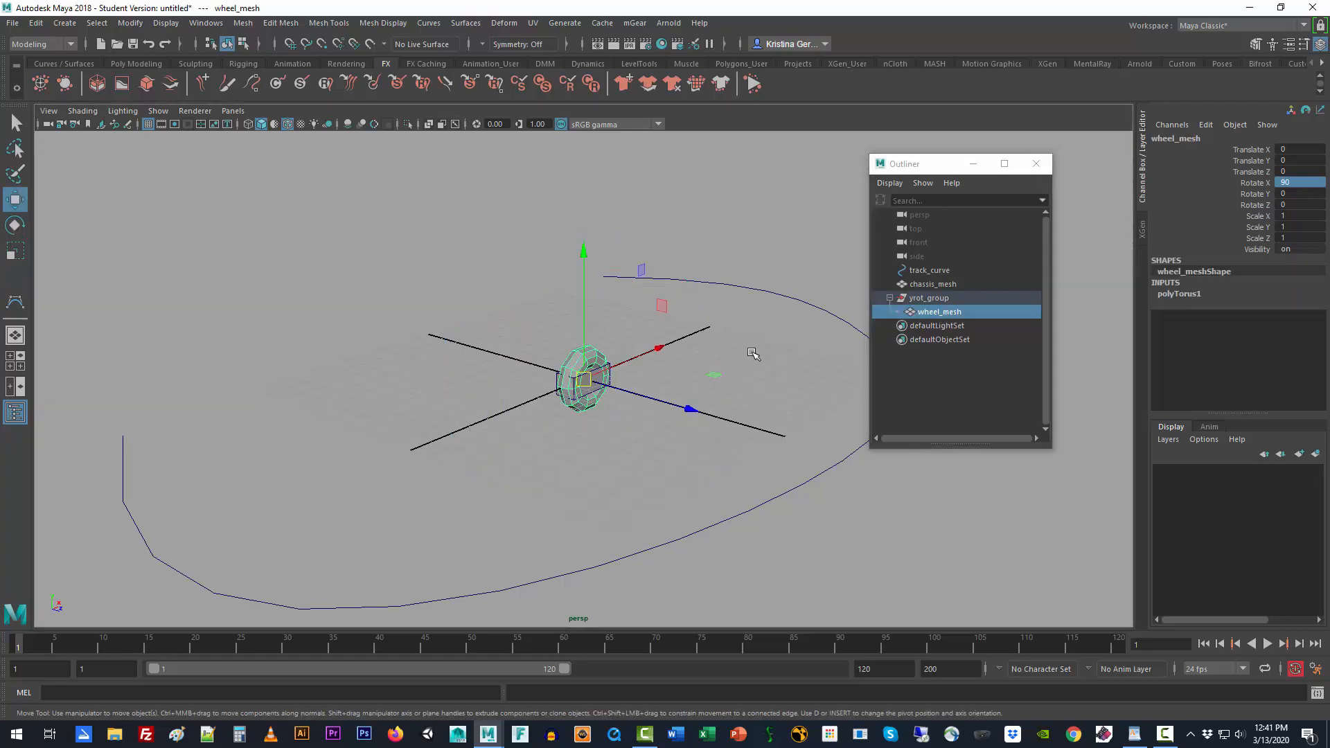
{"action": "left_click_drag", "start_coordinate": [696, 412], "coordinate": [762, 431]}
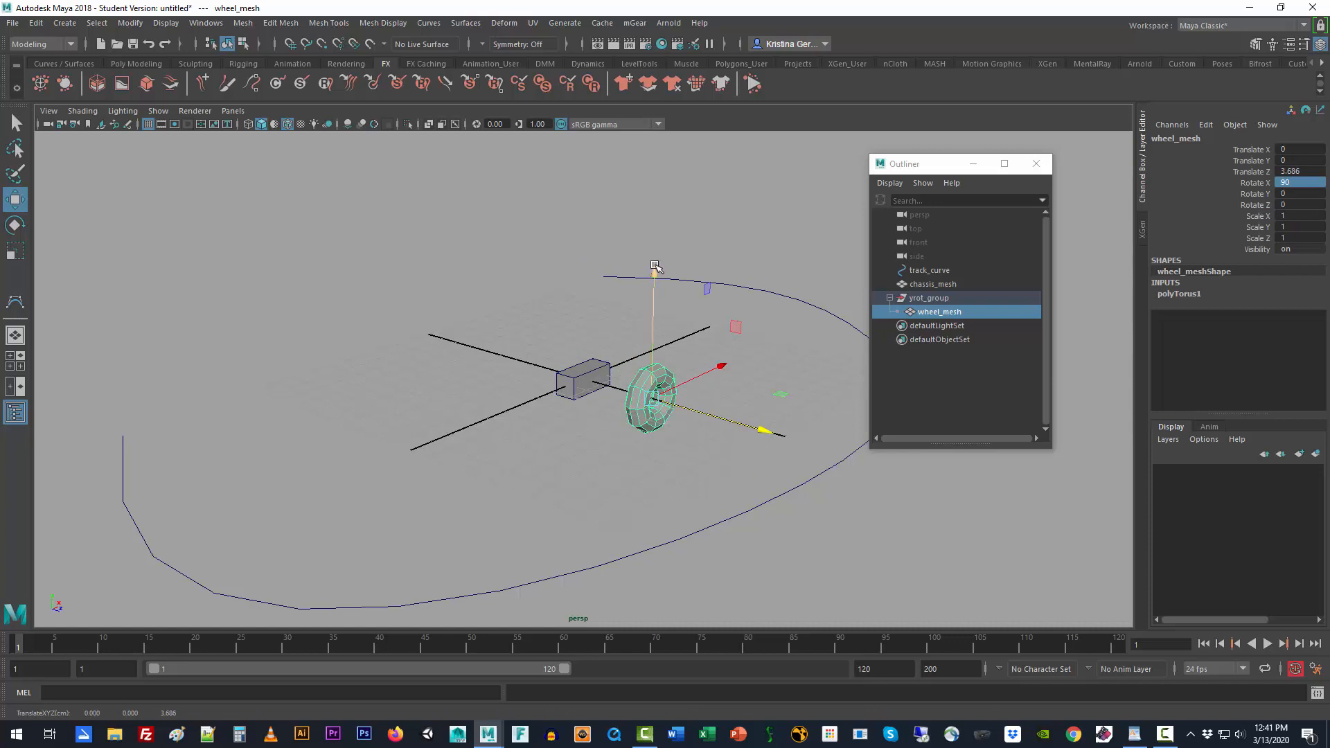
{"action": "left_click_drag", "start_coordinate": [654, 269], "coordinate": [655, 244]}
- Try rotating yrot_group around Y with the wheel off its pivot, and undo the rotation and the wheel's offsets
{"action": "left_click", "coordinate": [932, 299]}
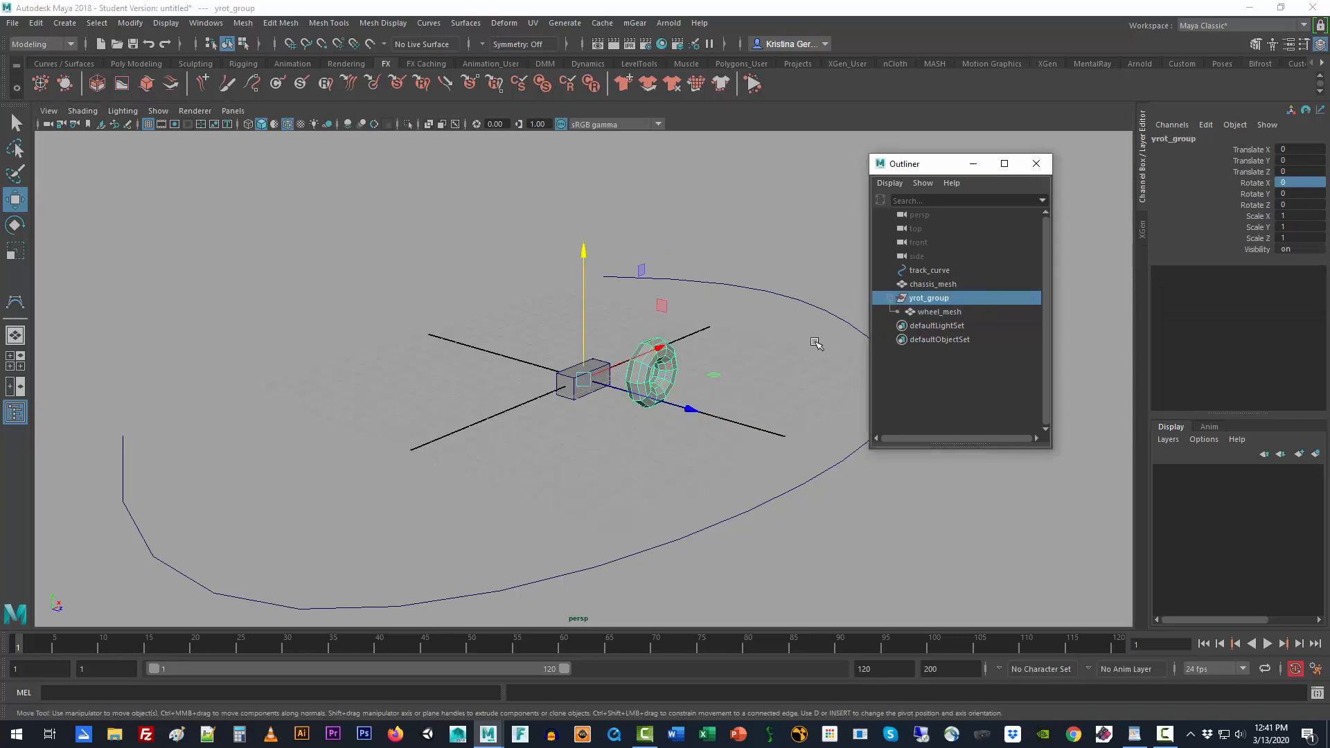
{"action": "key", "text": "e"}
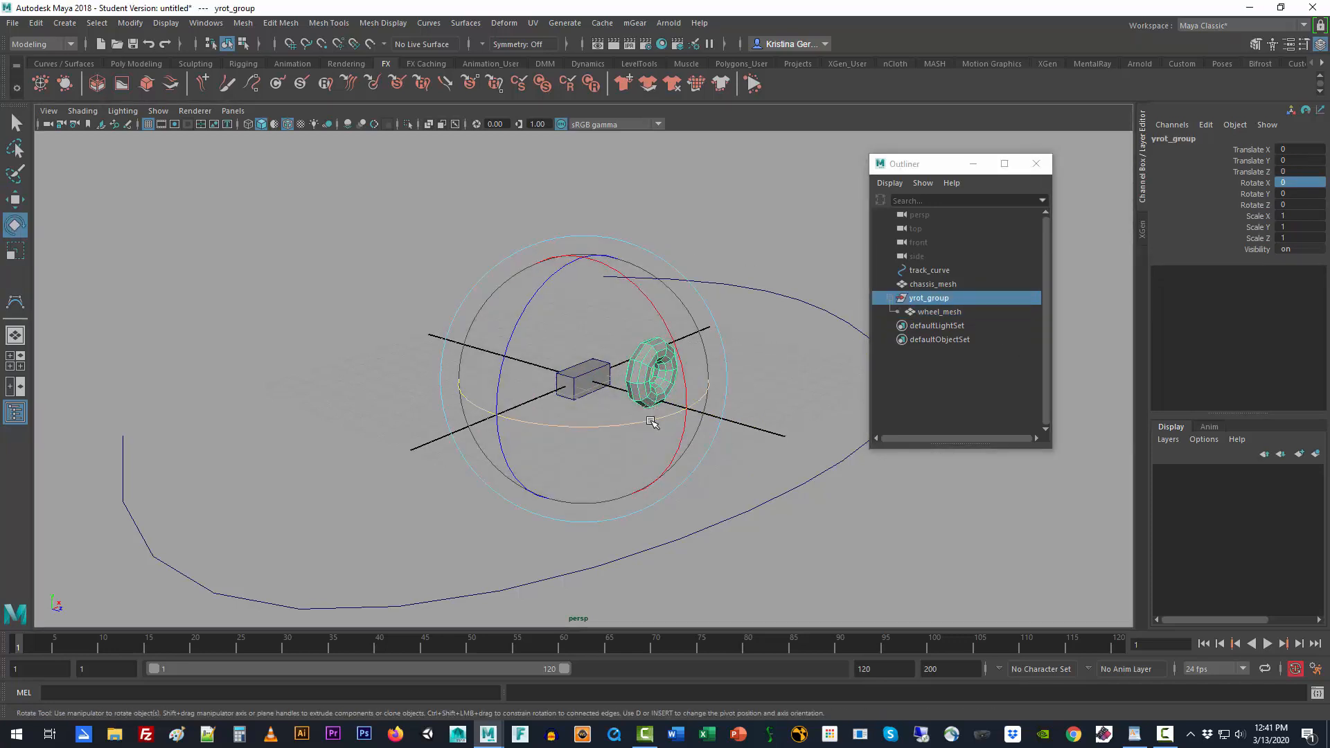
{"action": "mouse_move", "coordinate": [651, 421]}
{"action": "left_mouse_down"}
{"action": "mouse_move", "coordinate": [540, 433]}
{"action": "mouse_move", "coordinate": [735, 402]}
{"action": "mouse_move", "coordinate": [536, 435]}
{"action": "mouse_move", "coordinate": [656, 411]}
{"action": "left_mouse_up"}
{"action": "key", "text": "ctrl+z"}
{"action": "key", "text": "ctrl+z"}
{"action": "key", "text": "ctrl+z"}
{"action": "key", "text": "ctrl+z"}
{"action": "key", "text": "ctrl+z"}
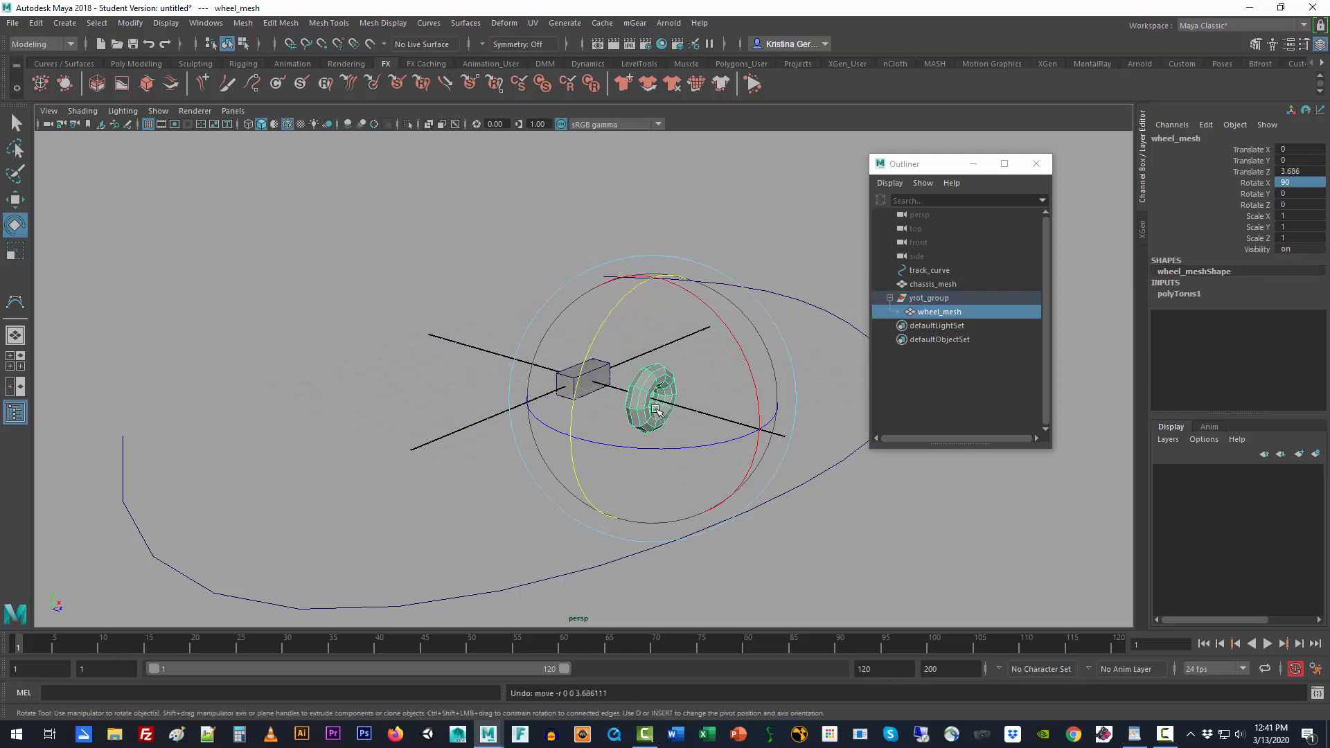
- Move yrot_group up about 1.27 units in Y and out about 0.87 units in Z
{"action": "left_click", "coordinate": [933, 302]}
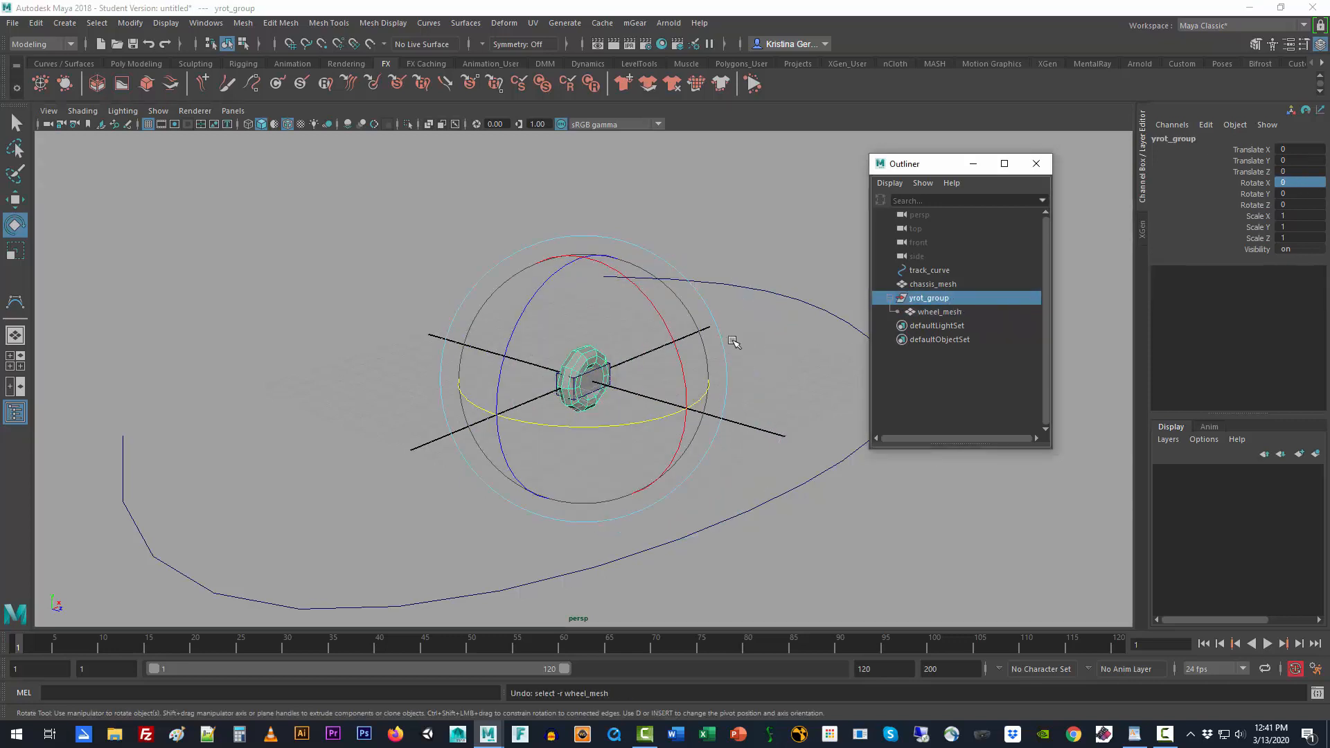
{"action": "key", "text": "w"}
{"action": "left_click_drag", "start_coordinate": [588, 255], "coordinate": [593, 220]}
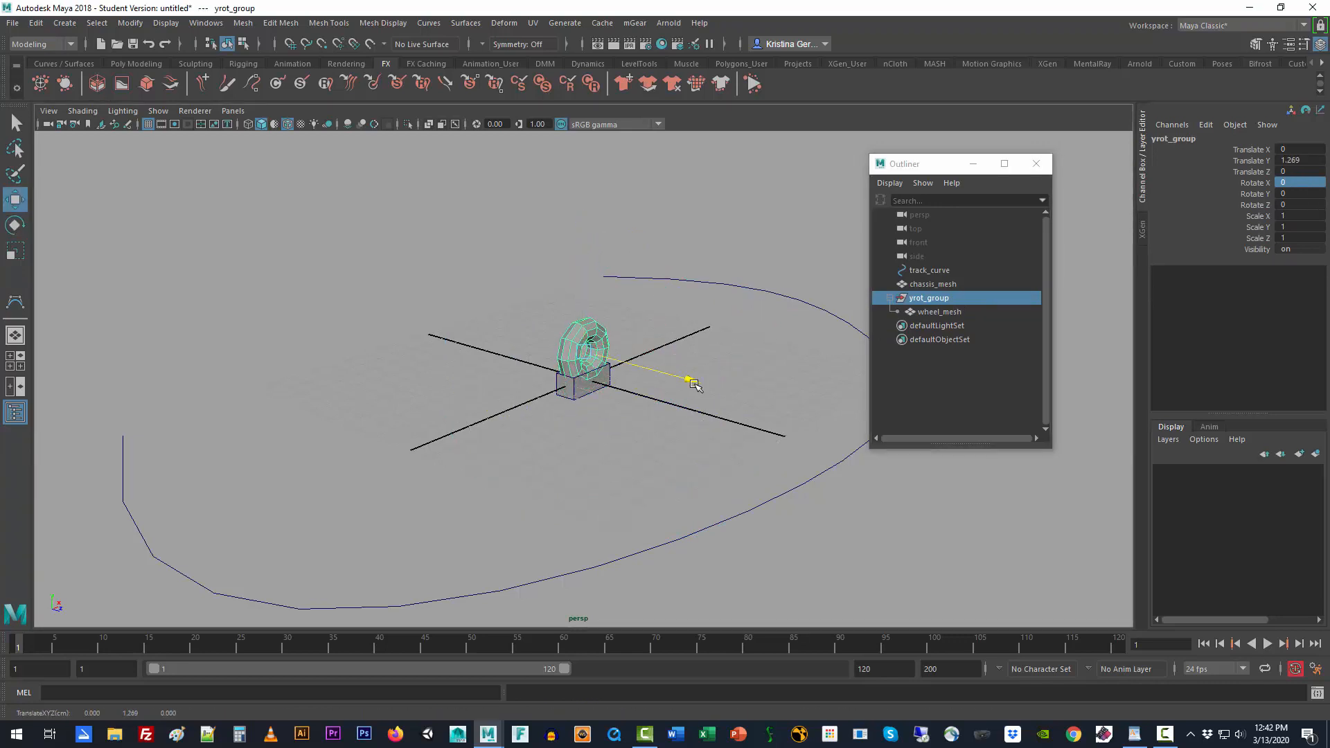
{"action": "left_click_drag", "start_coordinate": [692, 379], "coordinate": [801, 306]}
- Scale chassis_mesh up uniformly to about 4.08 × 1.64 × 1.64 and raise it about 2.34 units in Y
{"action": "left_click", "coordinate": [928, 284]}
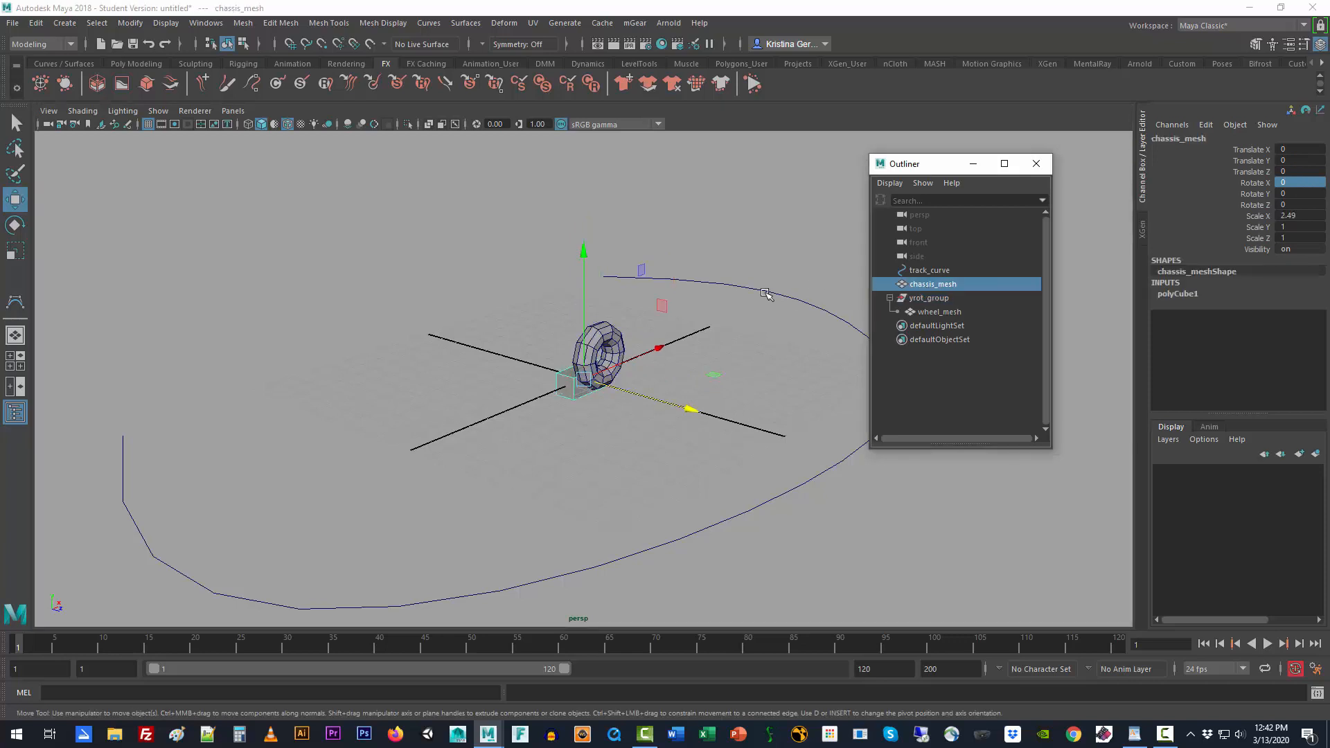
{"action": "key", "text": "e"}
{"action": "key", "text": "r"}
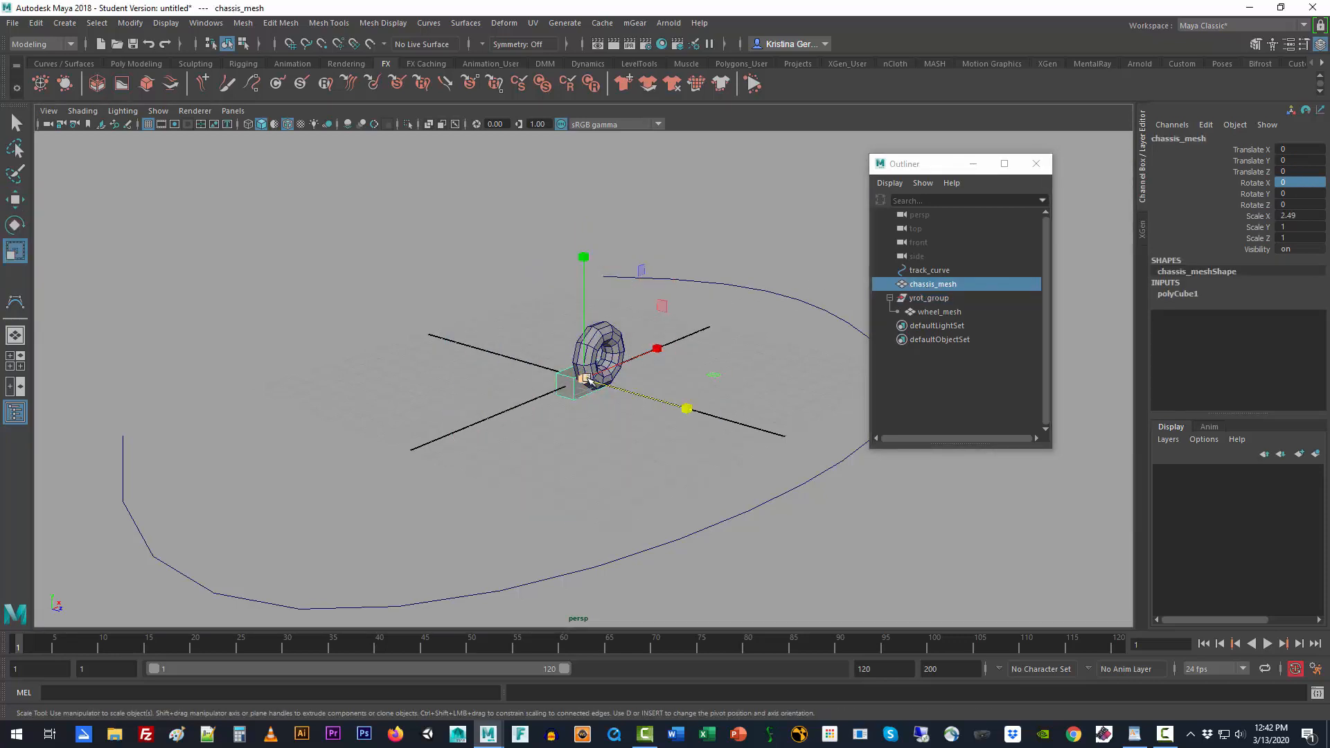
{"action": "left_click_drag", "start_coordinate": [584, 380], "coordinate": [618, 366]}
{"action": "key", "text": "w"}
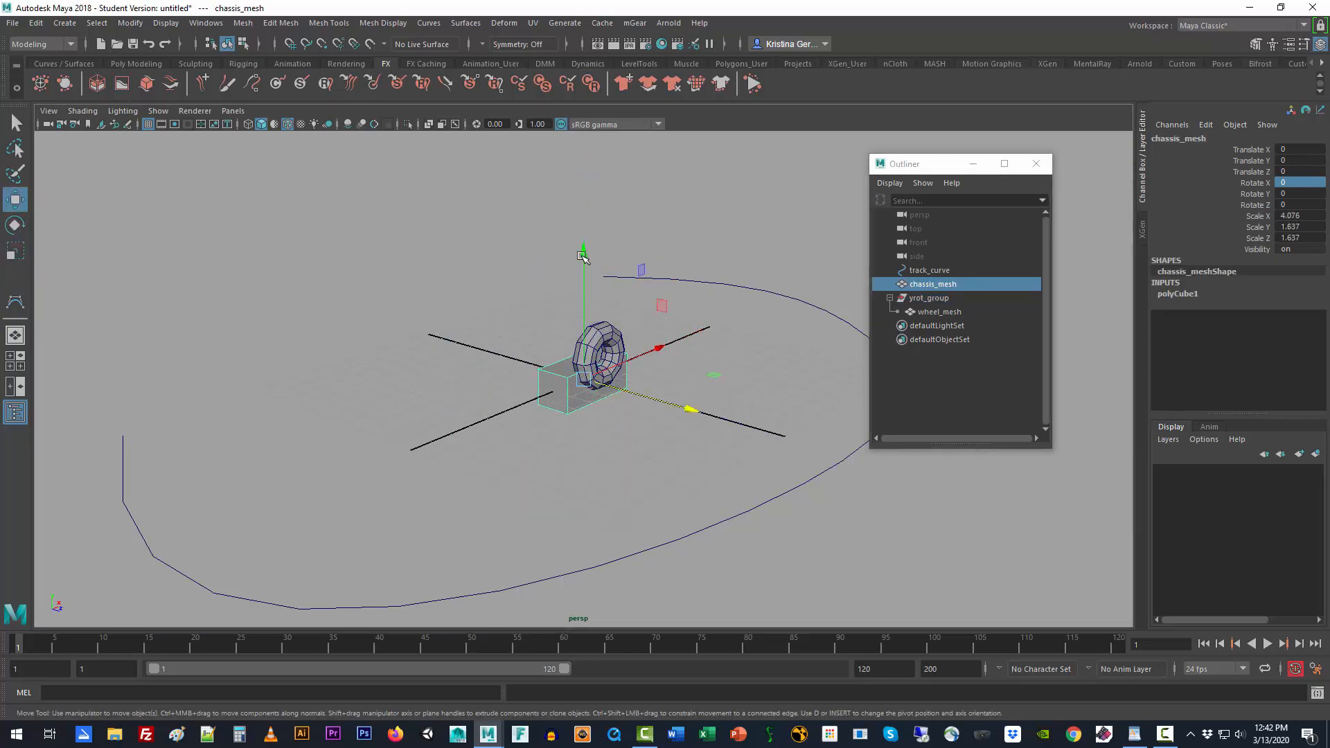
{"action": "left_click_drag", "start_coordinate": [584, 255], "coordinate": [600, 197]}
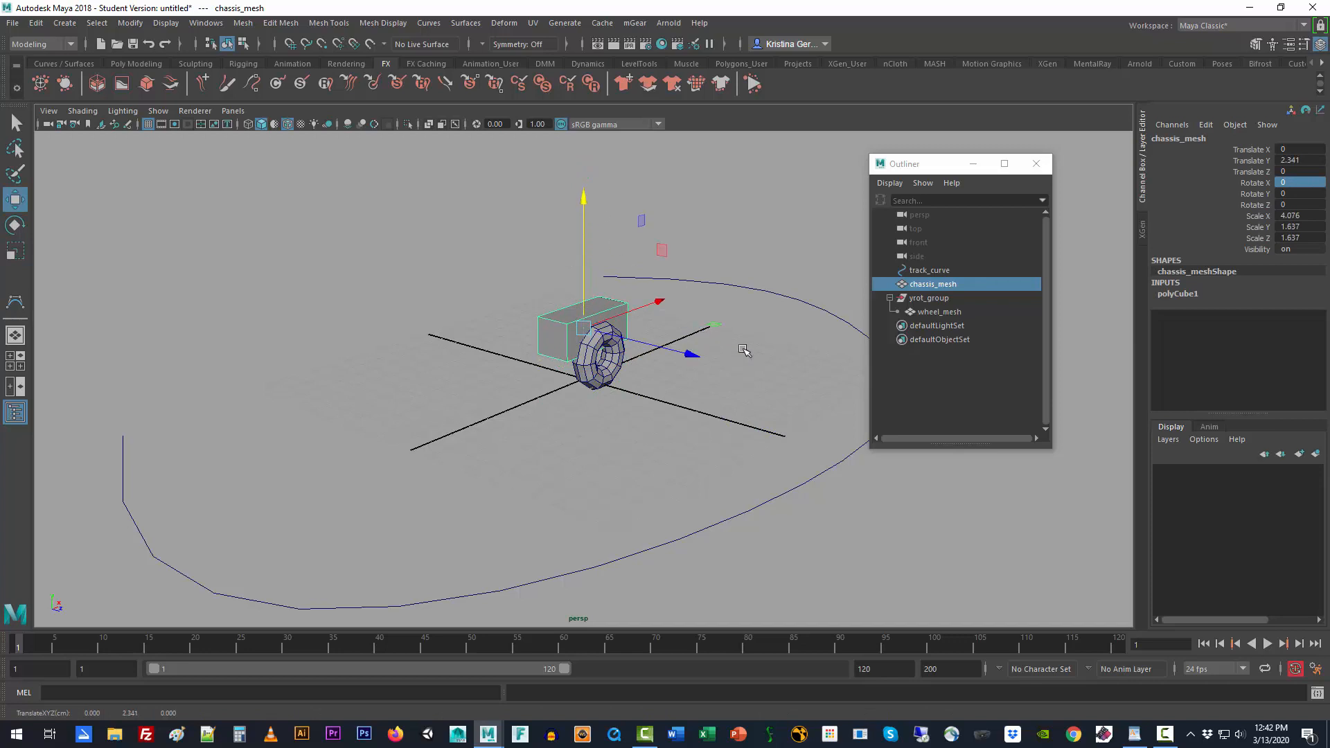
- Group chassis_mesh and yrot_group together and name the new group car_rot_group
{"action": "left_click_drag", "start_coordinate": [636, 416], "coordinate": [571, 429], "text": "alt"}
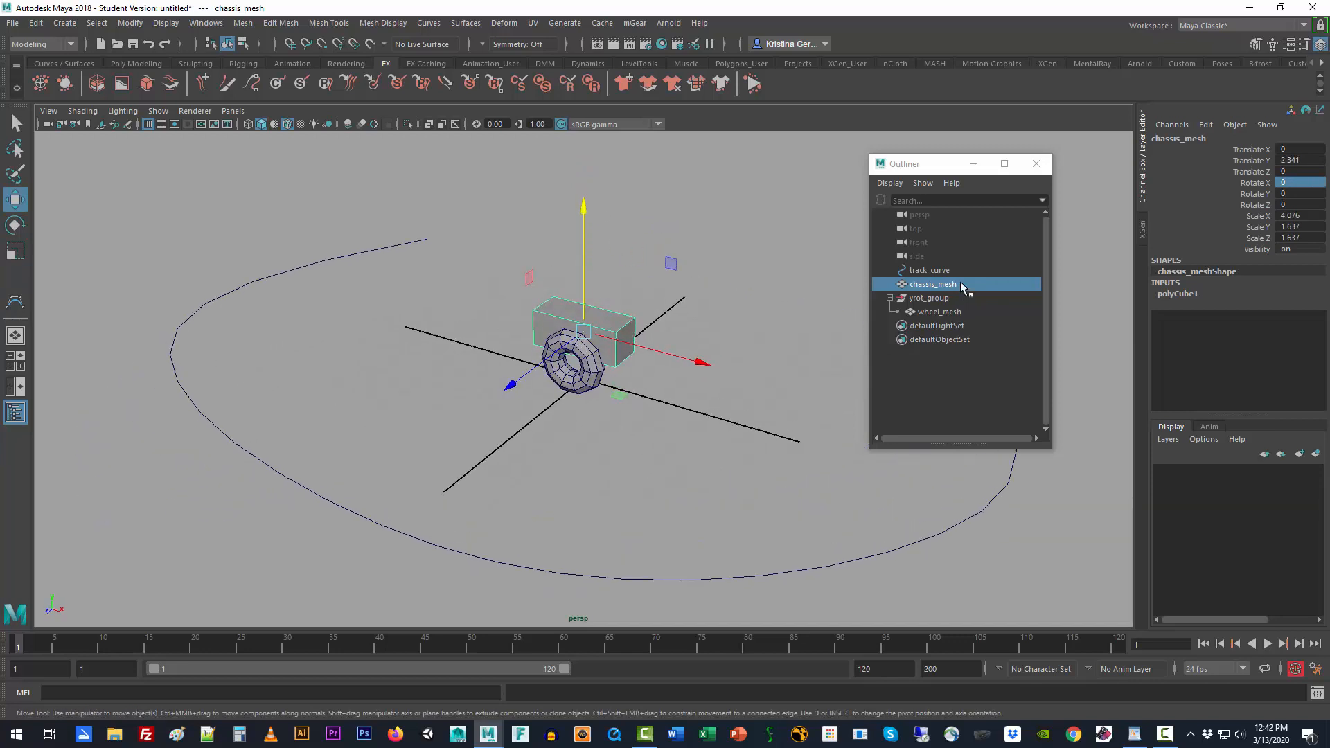
{"action": "left_click", "coordinate": [952, 298], "text": "ctrl"}
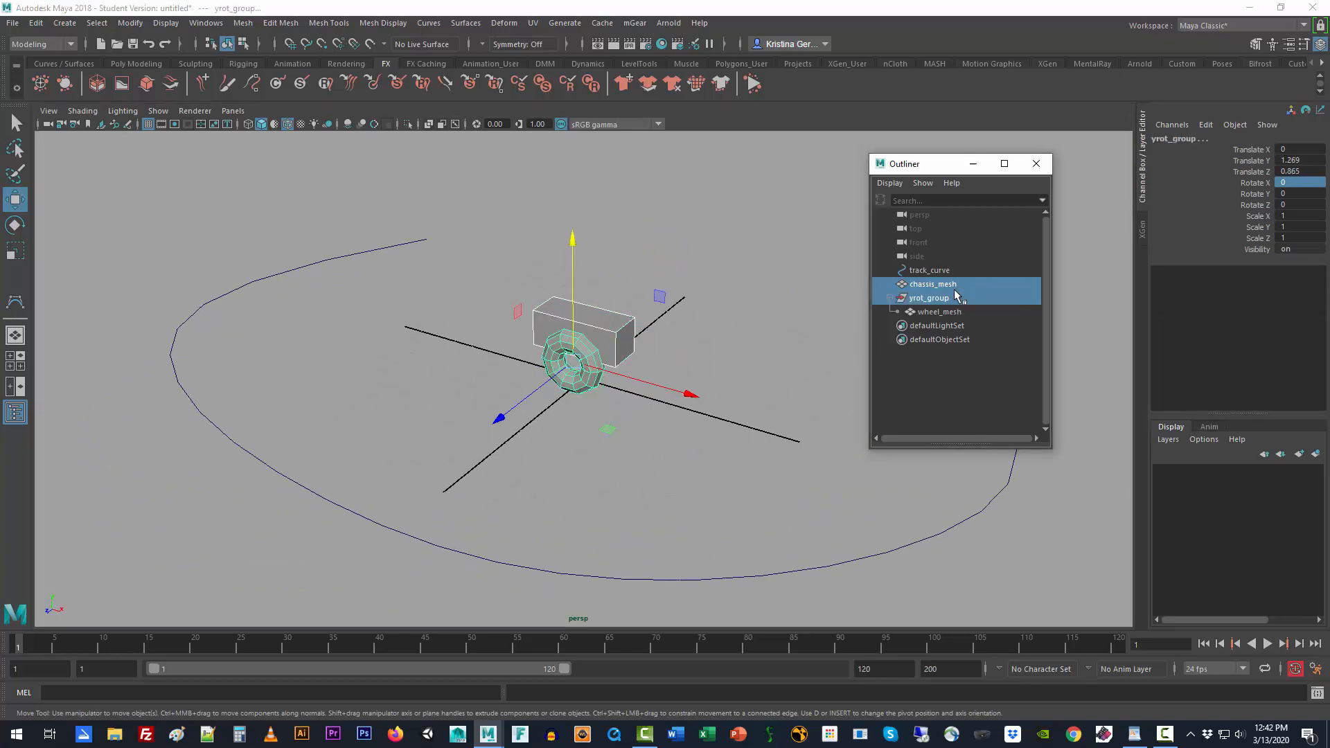
{"action": "key", "text": "ctrl+g"}
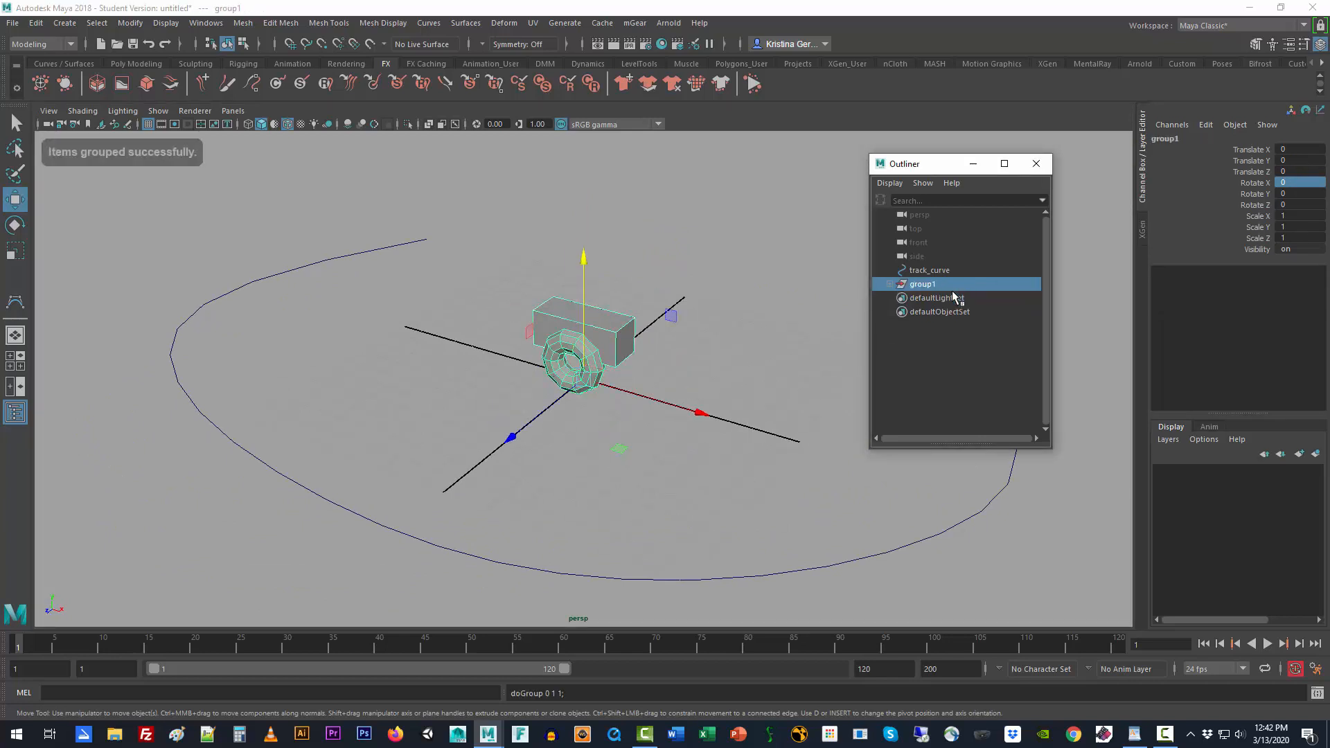
{"action": "double_click", "coordinate": [942, 285]}
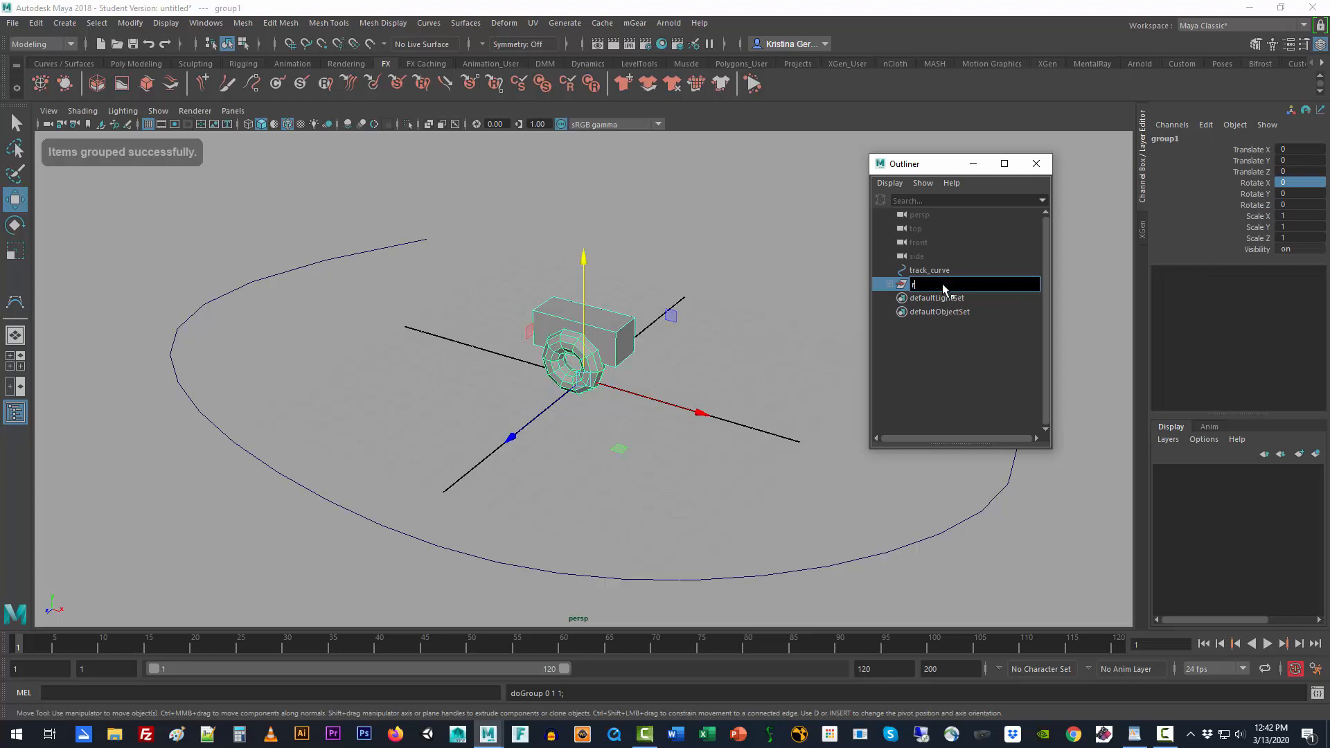
{"action": "type", "text": "rot_group"}
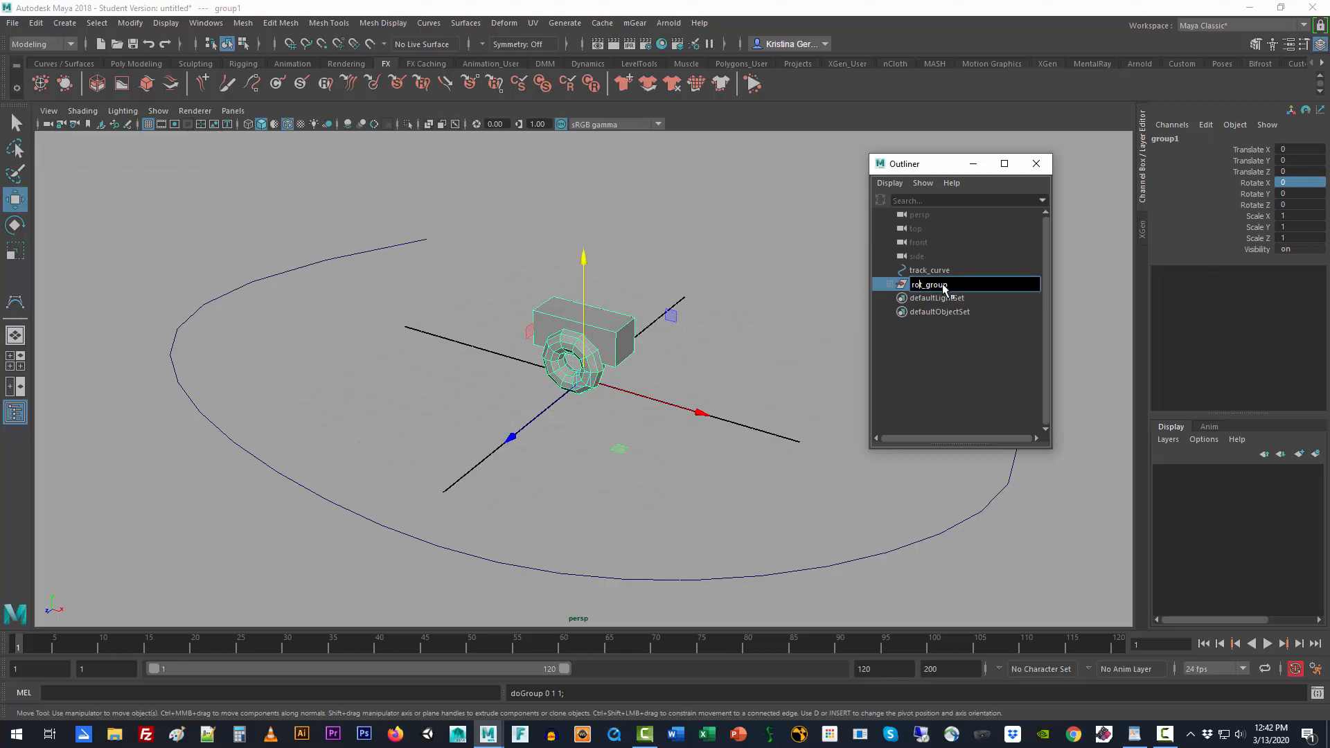
{"action": "type", "text": "car_"}
{"action": "key", "text": "Return"}
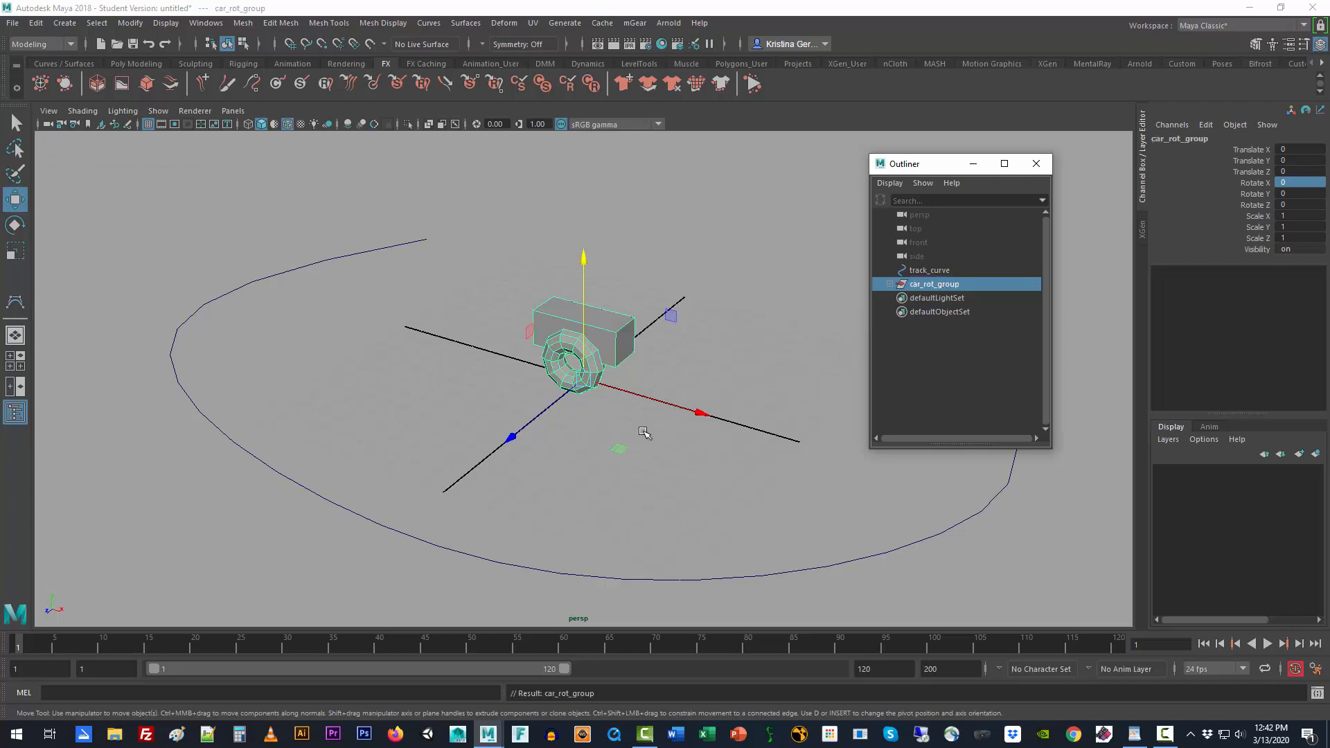
- Extrude the chassis_mesh end face on the negative X side outward about 1.07 units
{"action": "left_click_drag", "start_coordinate": [677, 368], "coordinate": [655, 409], "text": "alt"}
{"action": "left_click_drag", "start_coordinate": [664, 460], "coordinate": [645, 472], "text": "alt"}
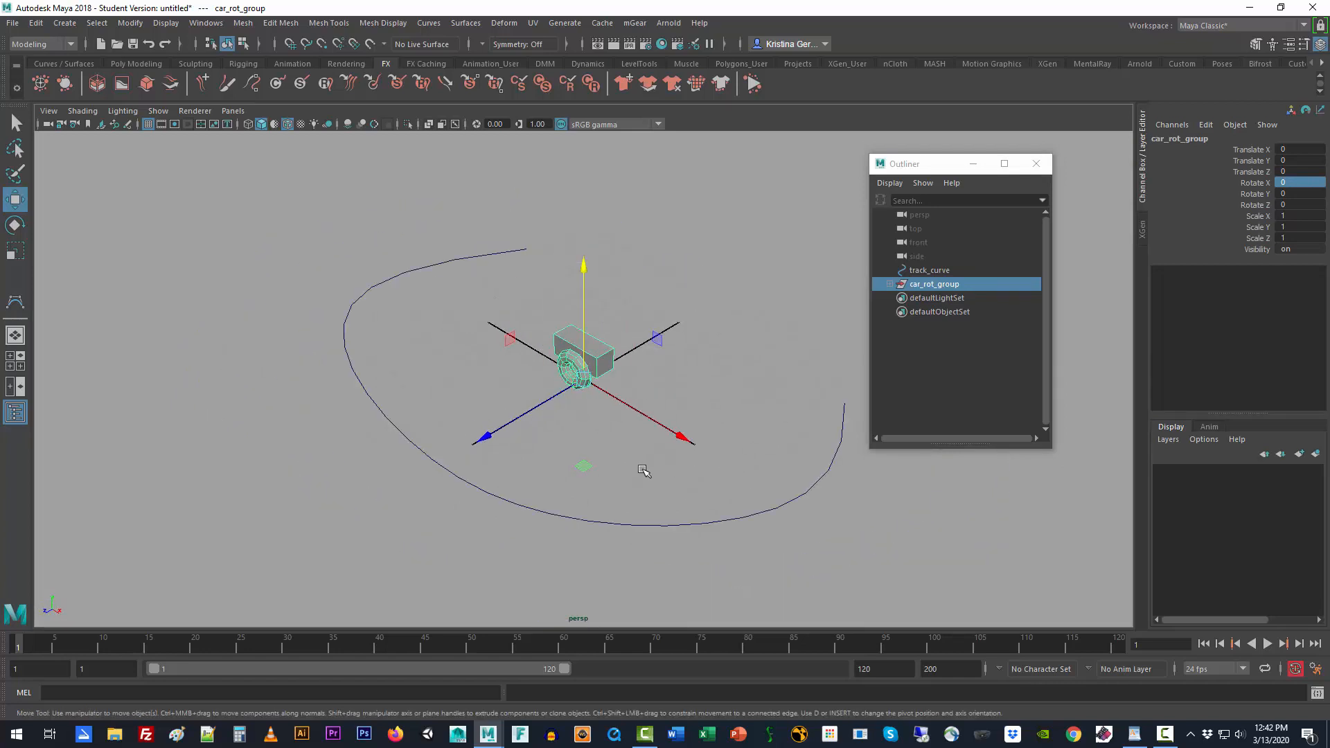
{"action": "left_click", "coordinate": [689, 526]}
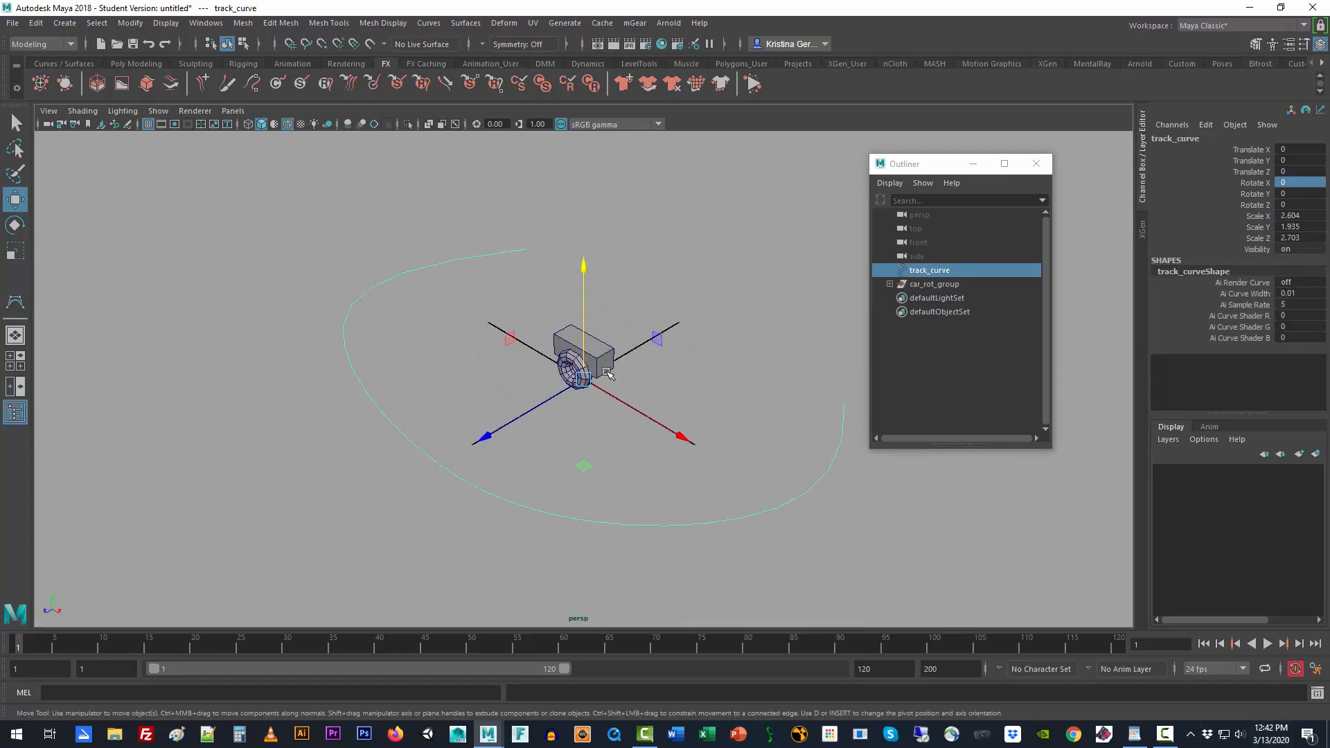
{"action": "left_click_drag", "start_coordinate": [632, 412], "coordinate": [778, 409], "text": "alt"}
{"action": "scroll", "coordinate": [561, 448], "scroll_direction": "up", "scroll_amount": 3}
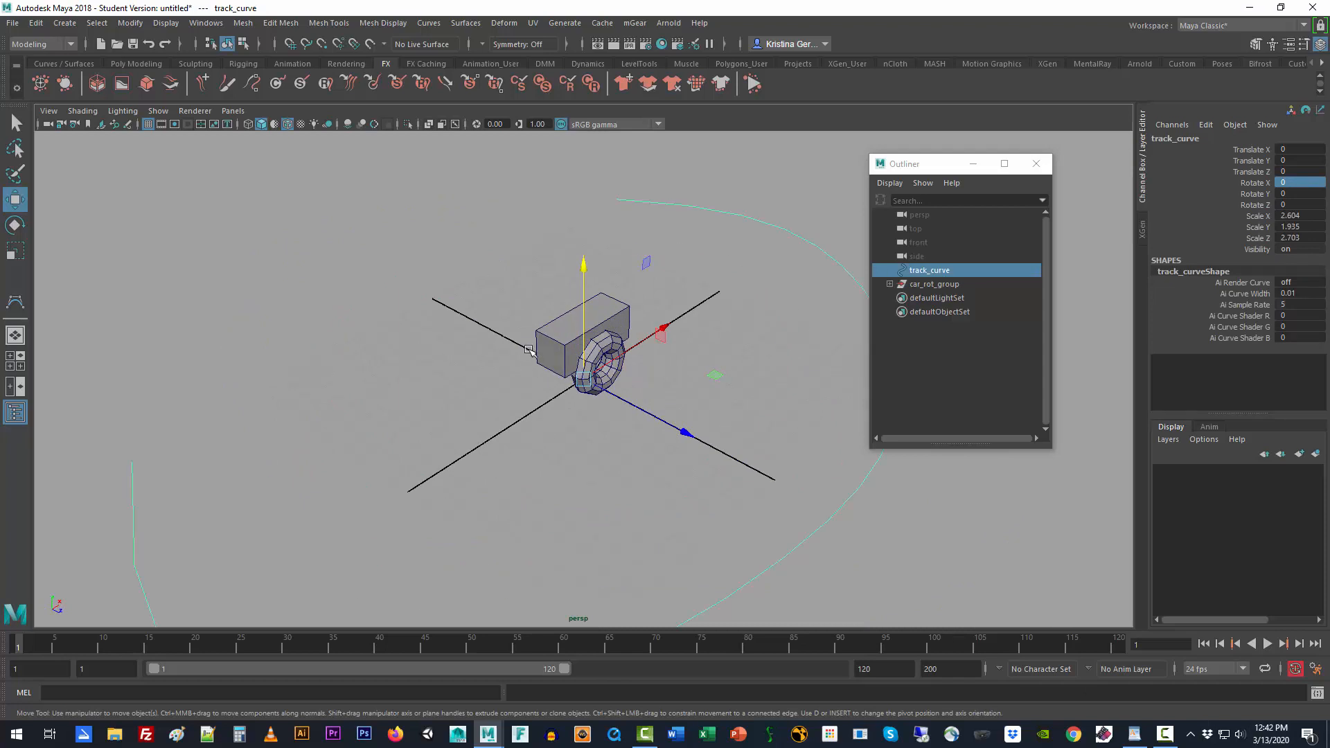
{"action": "left_click", "coordinate": [552, 352]}
{"action": "left_click", "coordinate": [552, 351]}
{"action": "right_click_drag", "start_coordinate": [551, 351], "coordinate": [551, 360]}
{"action": "left_click", "coordinate": [550, 356]}
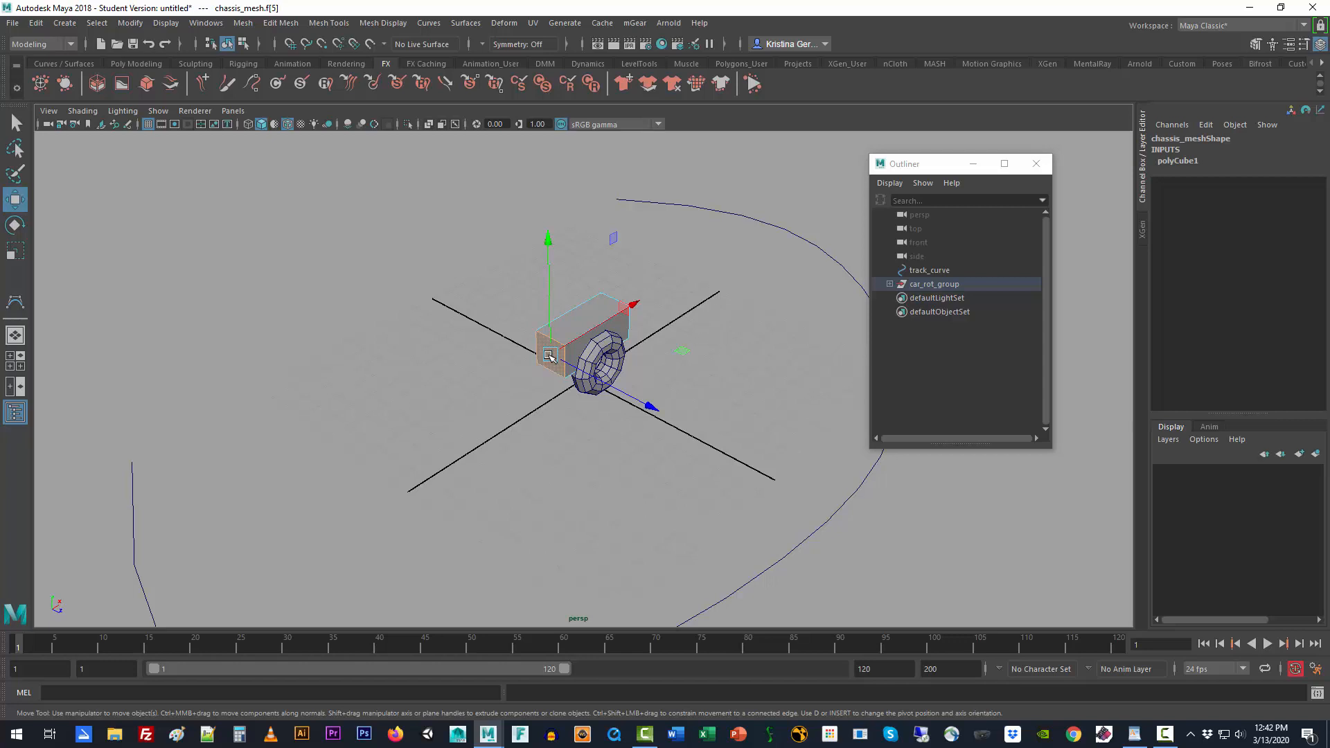
{"action": "left_click", "coordinate": [246, 24]}
{"action": "mouse_move", "coordinate": [274, 26]}
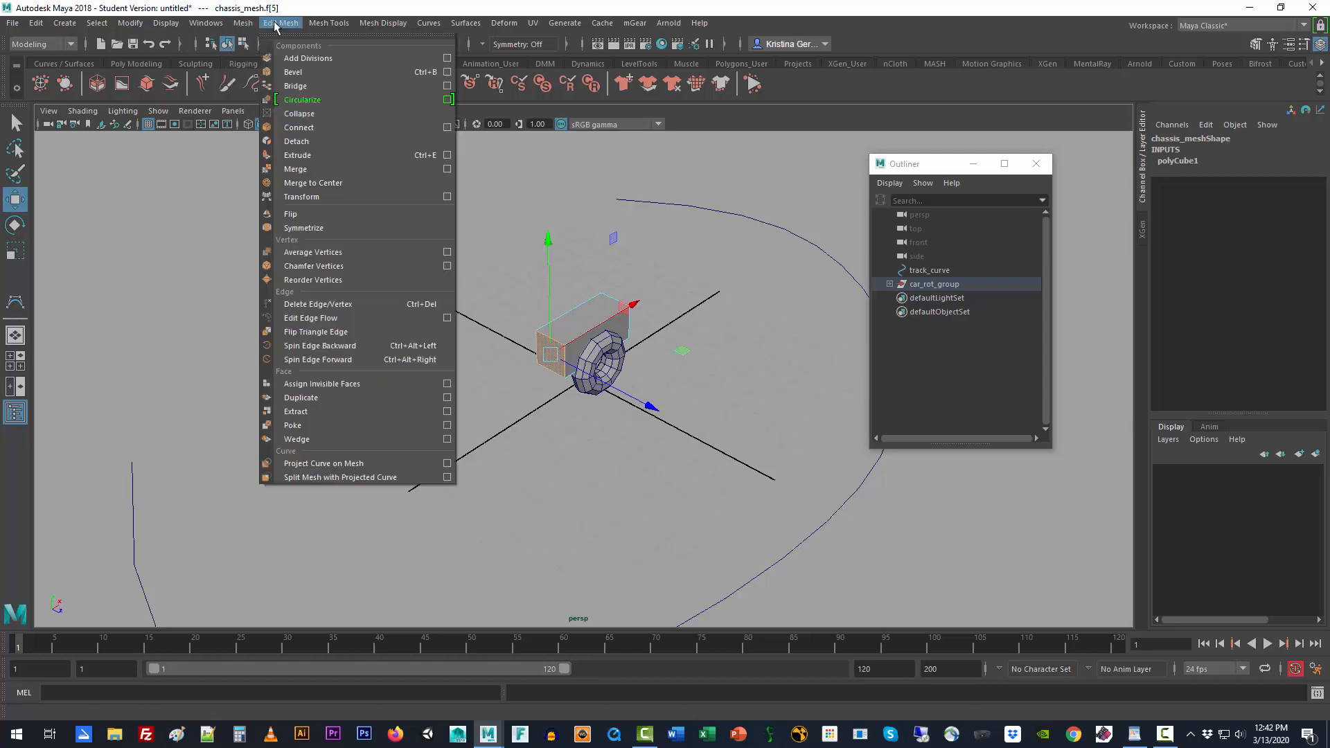
{"action": "left_click", "coordinate": [298, 155]}
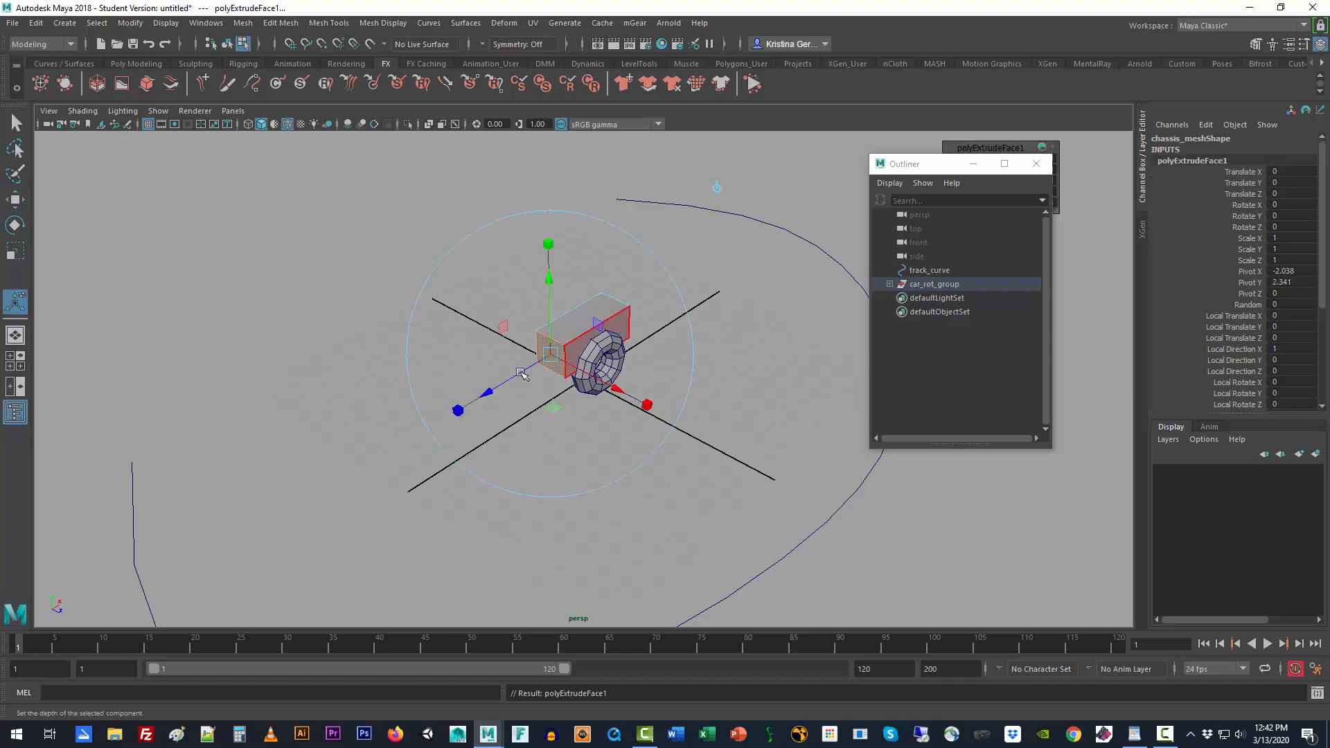
{"action": "left_click_drag", "start_coordinate": [485, 391], "coordinate": [465, 398]}
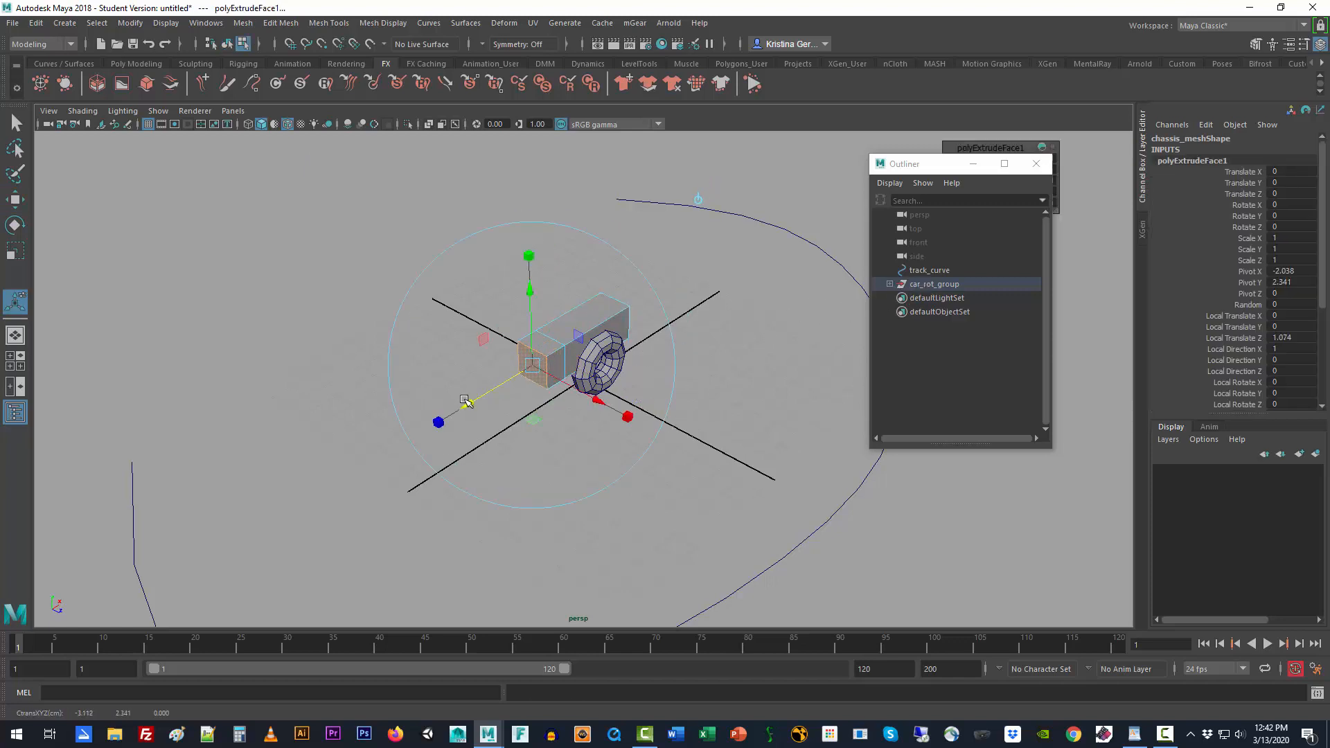
- Scale the extruded chassis face down into a tapered nose, move it out to about X -3.67, and clear the selection
{"action": "key", "text": "e"}
{"action": "key", "text": "r"}
{"action": "left_click_drag", "start_coordinate": [532, 365], "coordinate": [518, 370]}
{"action": "key", "text": "w"}
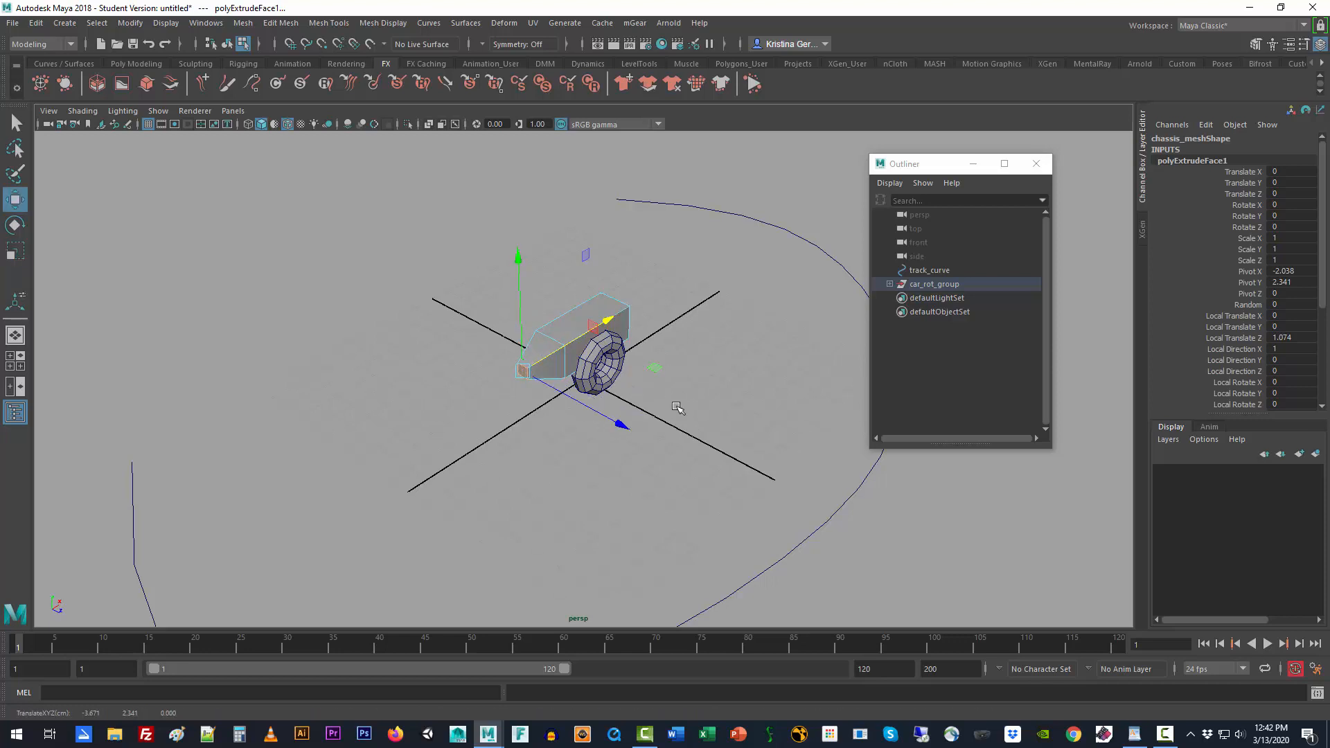
{"action": "left_click", "coordinate": [699, 417]}
{"action": "left_click_drag", "start_coordinate": [722, 409], "coordinate": [689, 409], "text": "alt"}
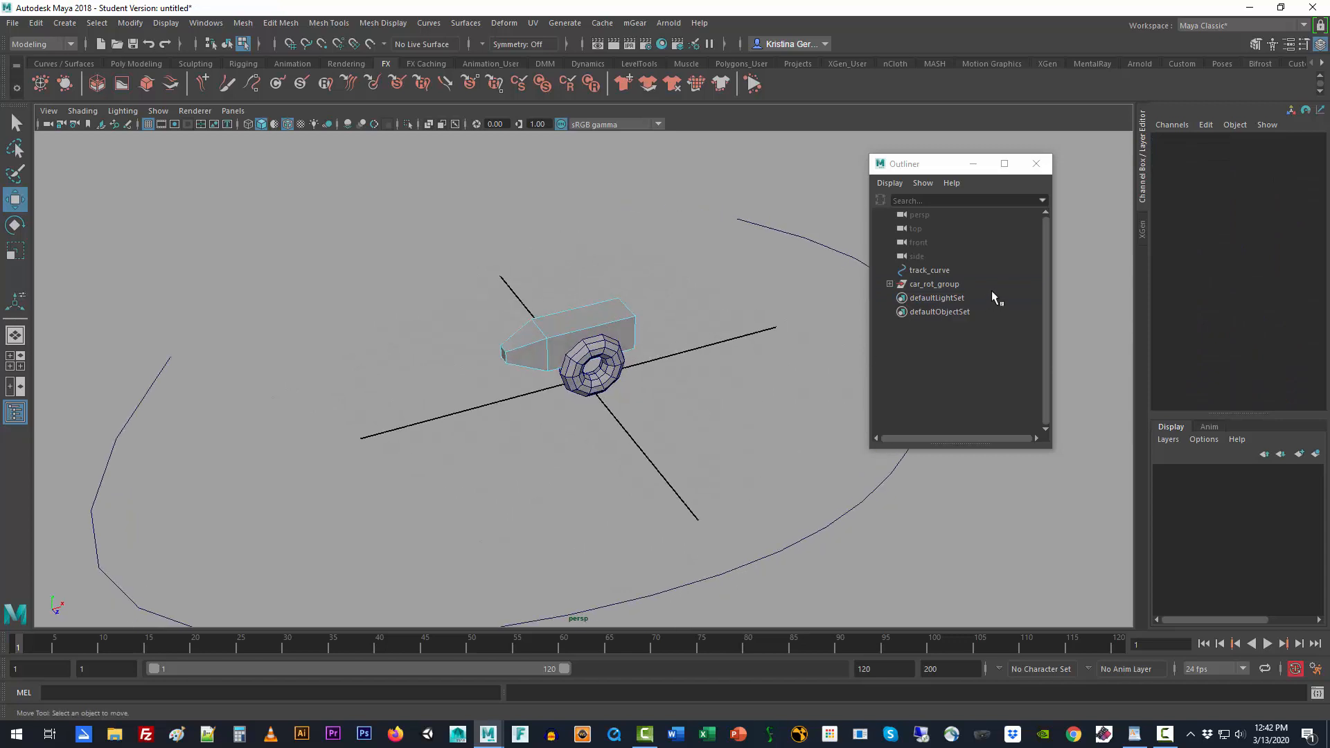
- Try rotating car_rot_group 180 degrees around Y, and reset its Y rotation to 0
{"action": "left_click", "coordinate": [950, 285]}
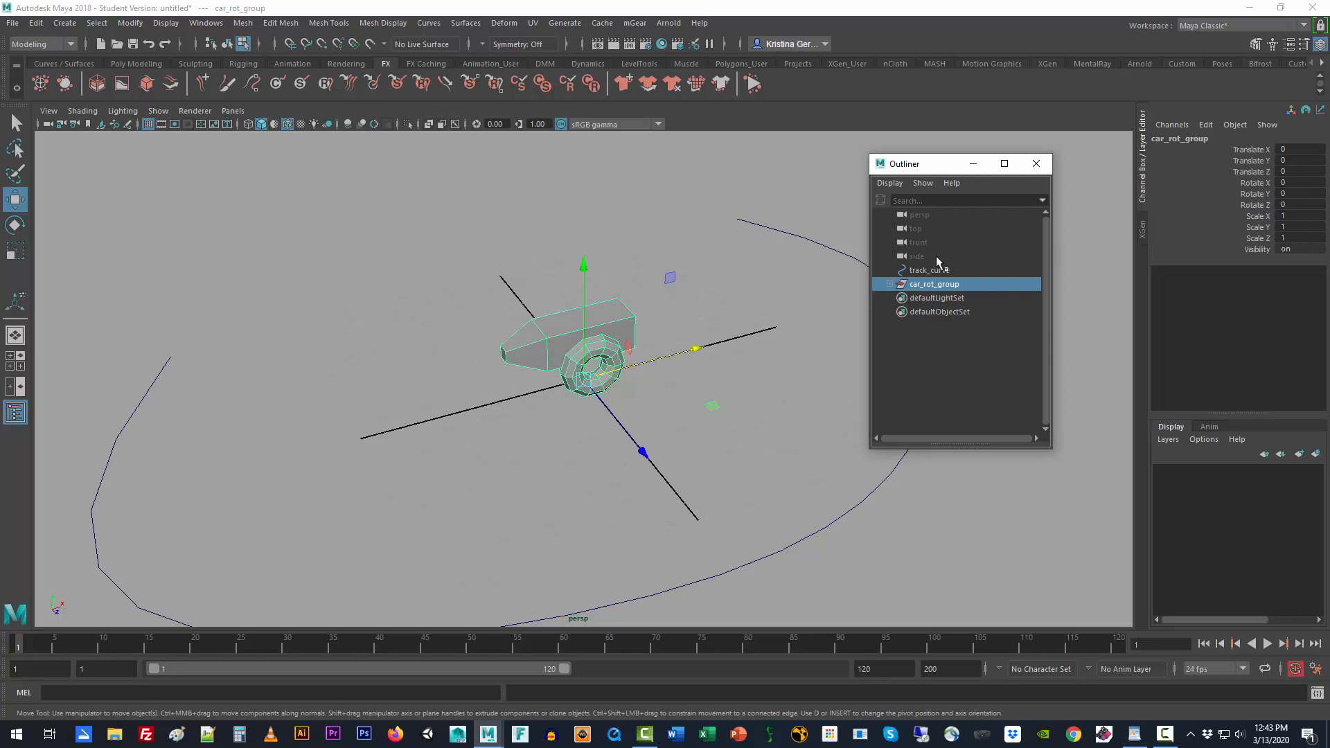
{"action": "left_click", "coordinate": [1309, 195]}
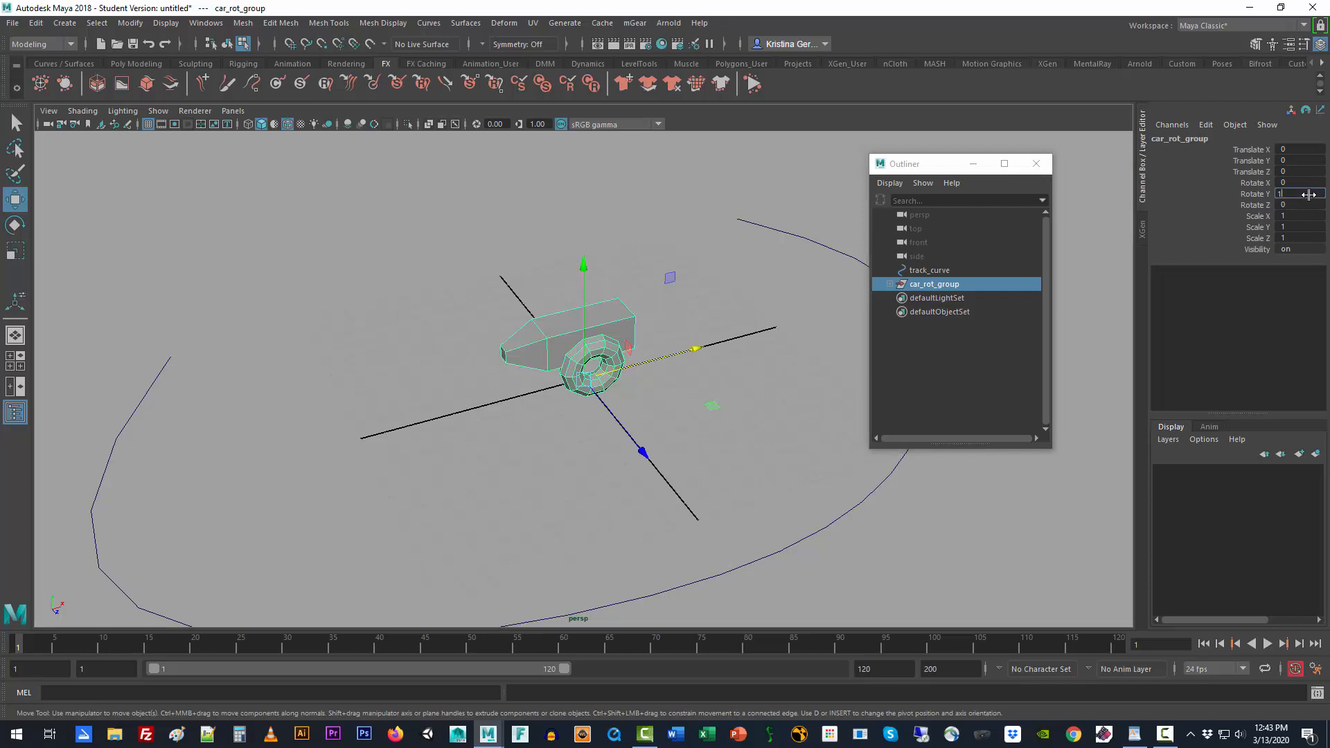
{"action": "key", "text": "Return"}
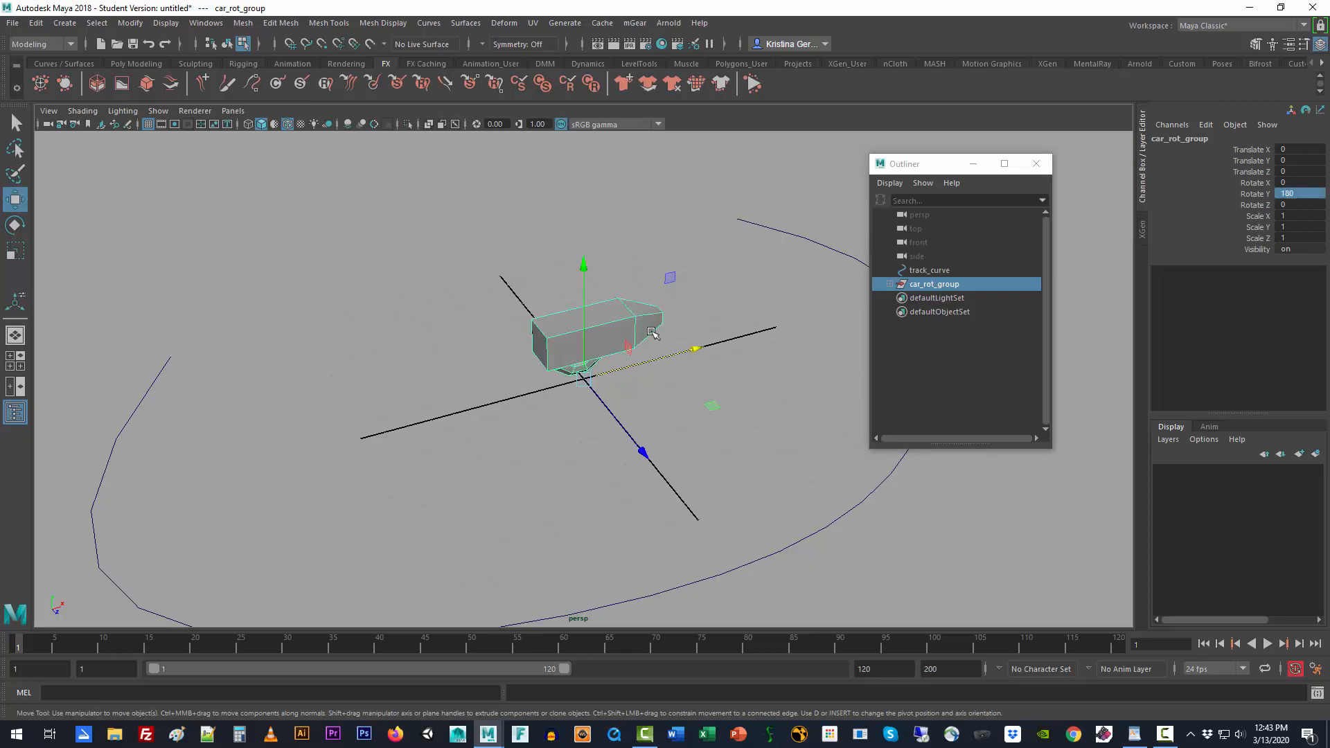
{"action": "left_click", "coordinate": [1305, 193]}
{"action": "type", "text": "0"}
{"action": "key", "text": "Return"}
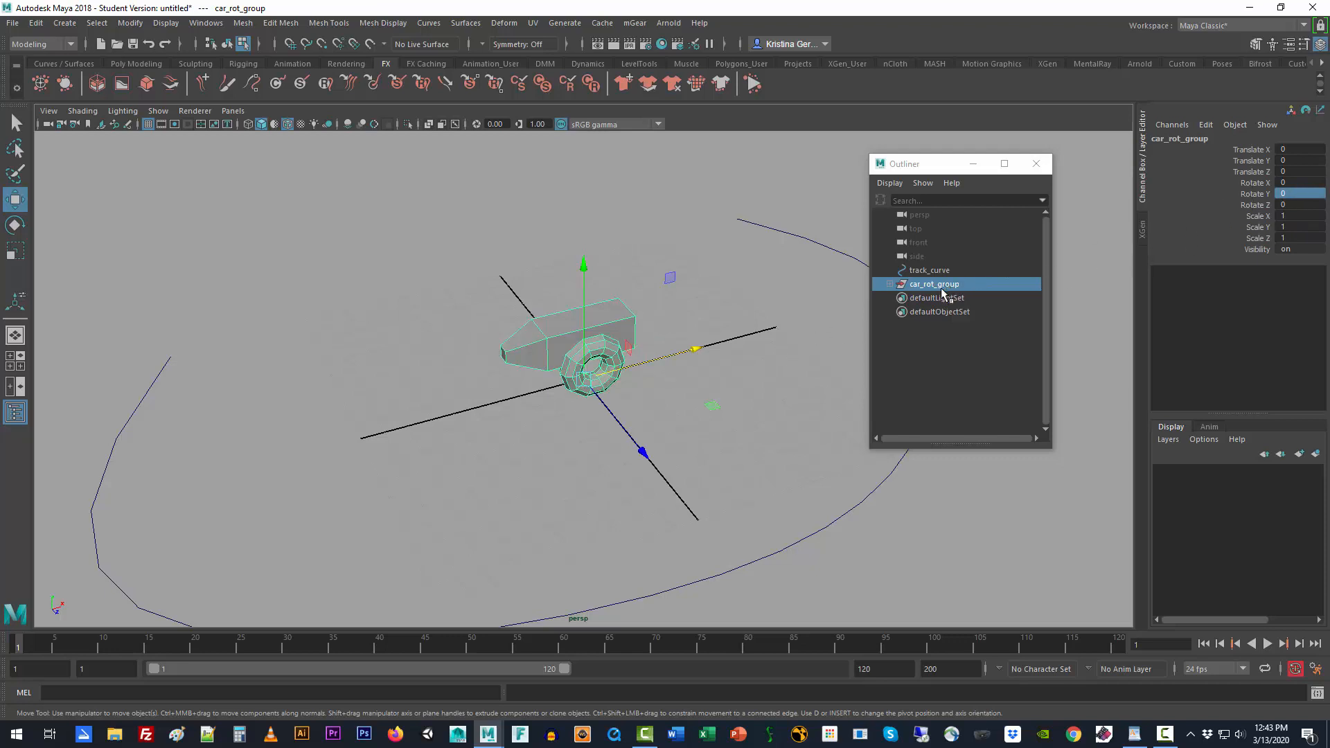
- Put car_rot_group inside a new parent group named motion_path_top
{"action": "scroll", "coordinate": [782, 359], "scroll_direction": "down", "scroll_amount": 2}
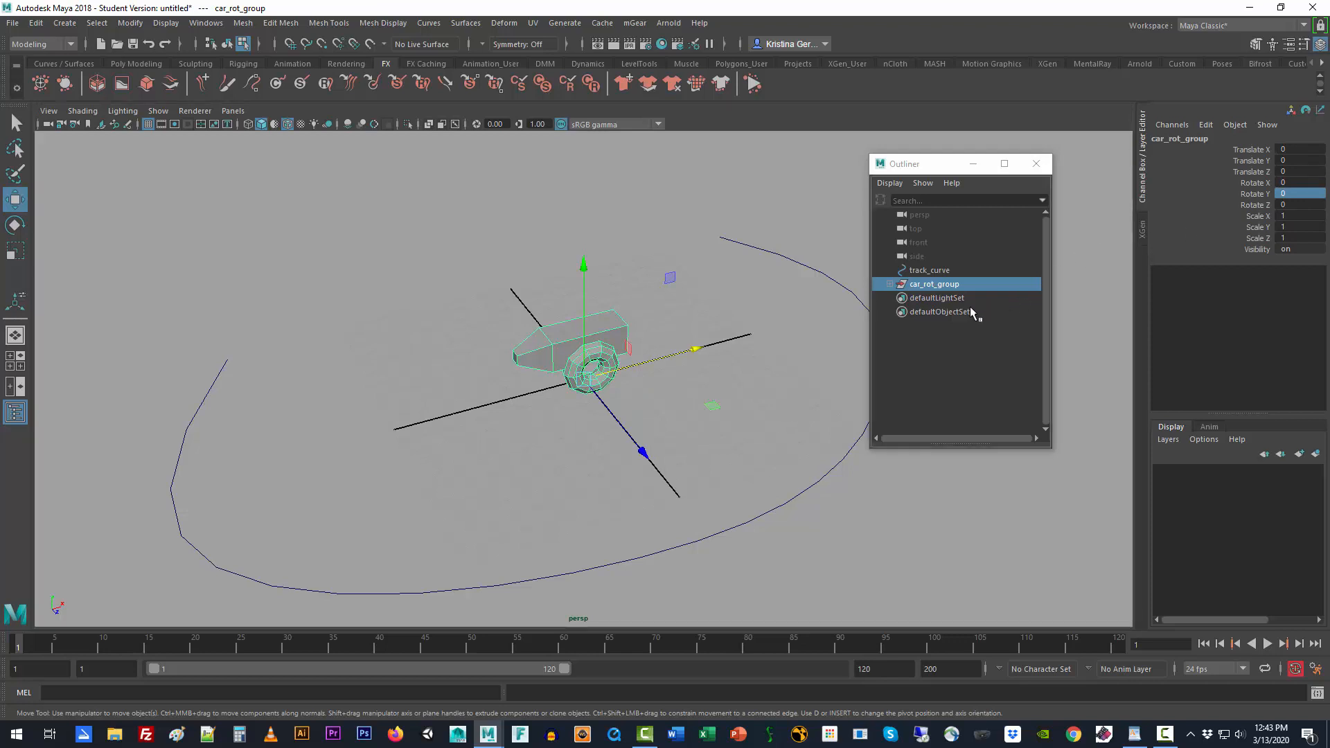
{"action": "key", "text": "ctrl+g"}
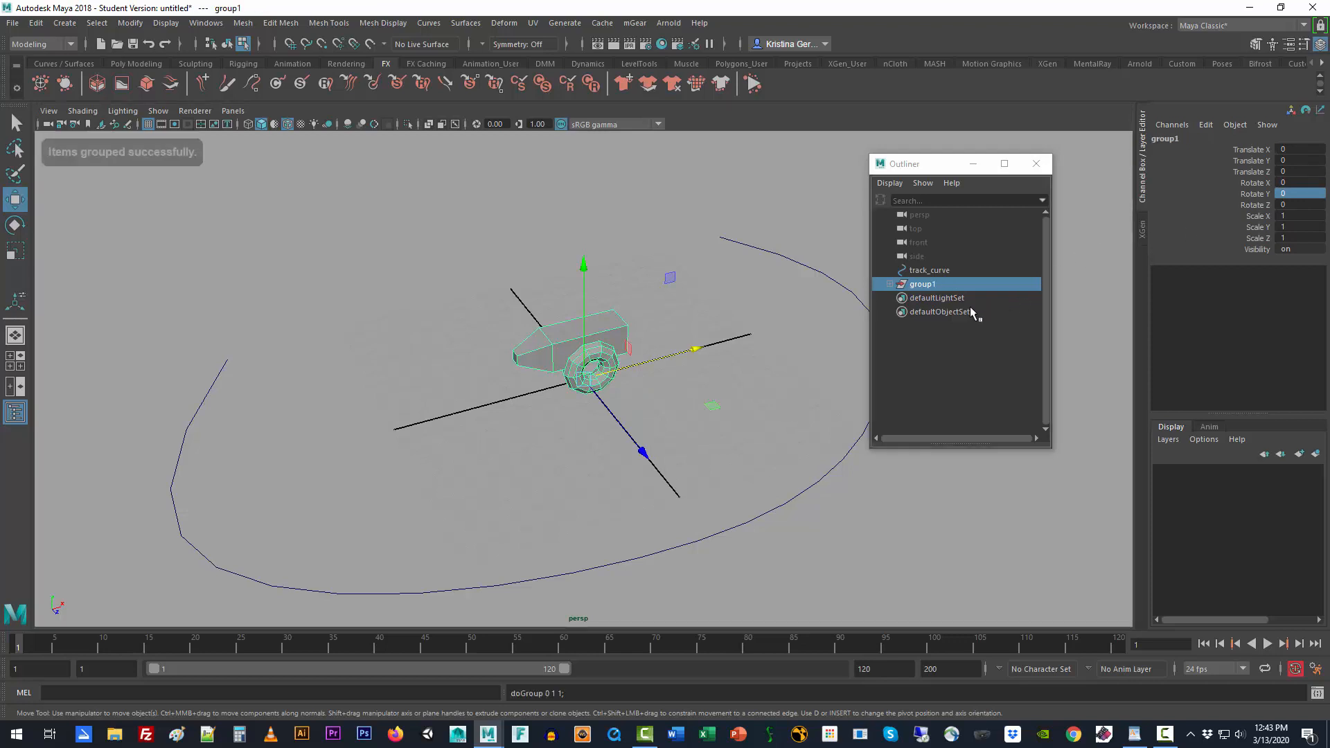
{"action": "double_click", "coordinate": [942, 284]}
{"action": "type", "text": "motion_path_top"}
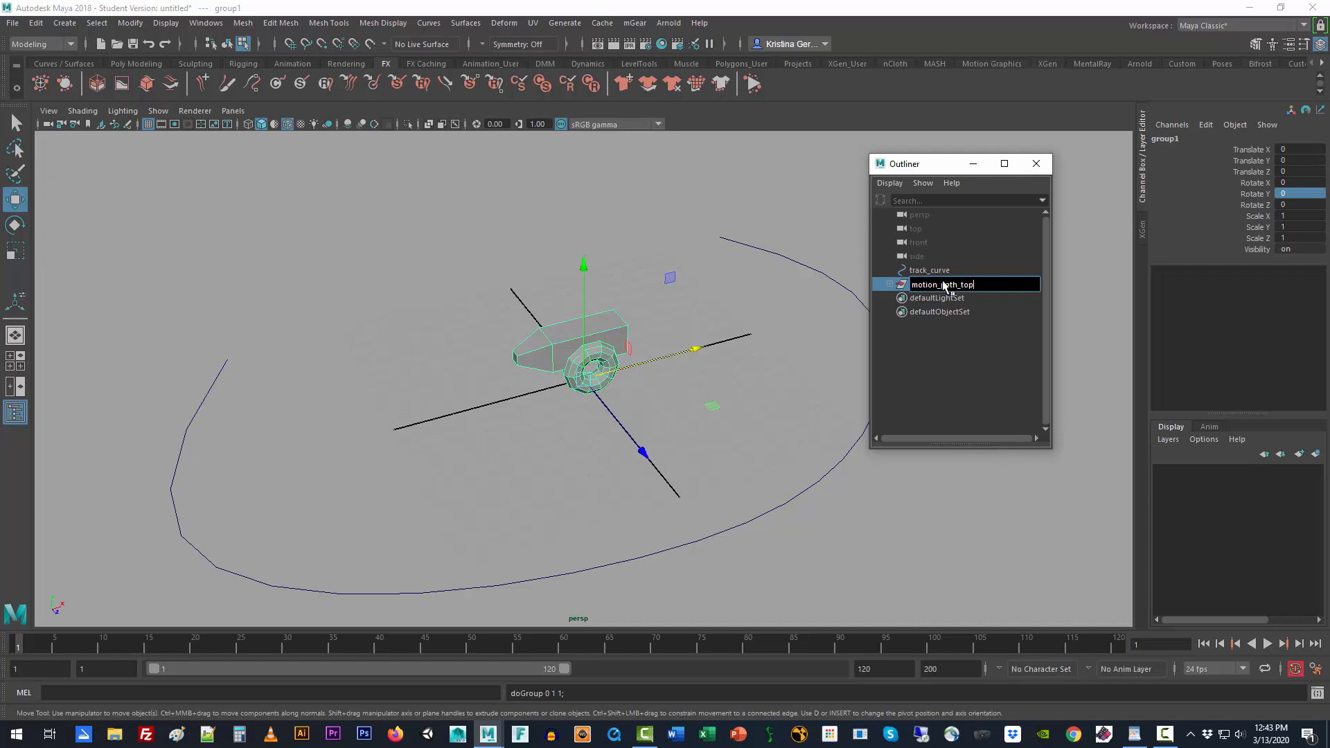
{"action": "key", "text": "Return"}
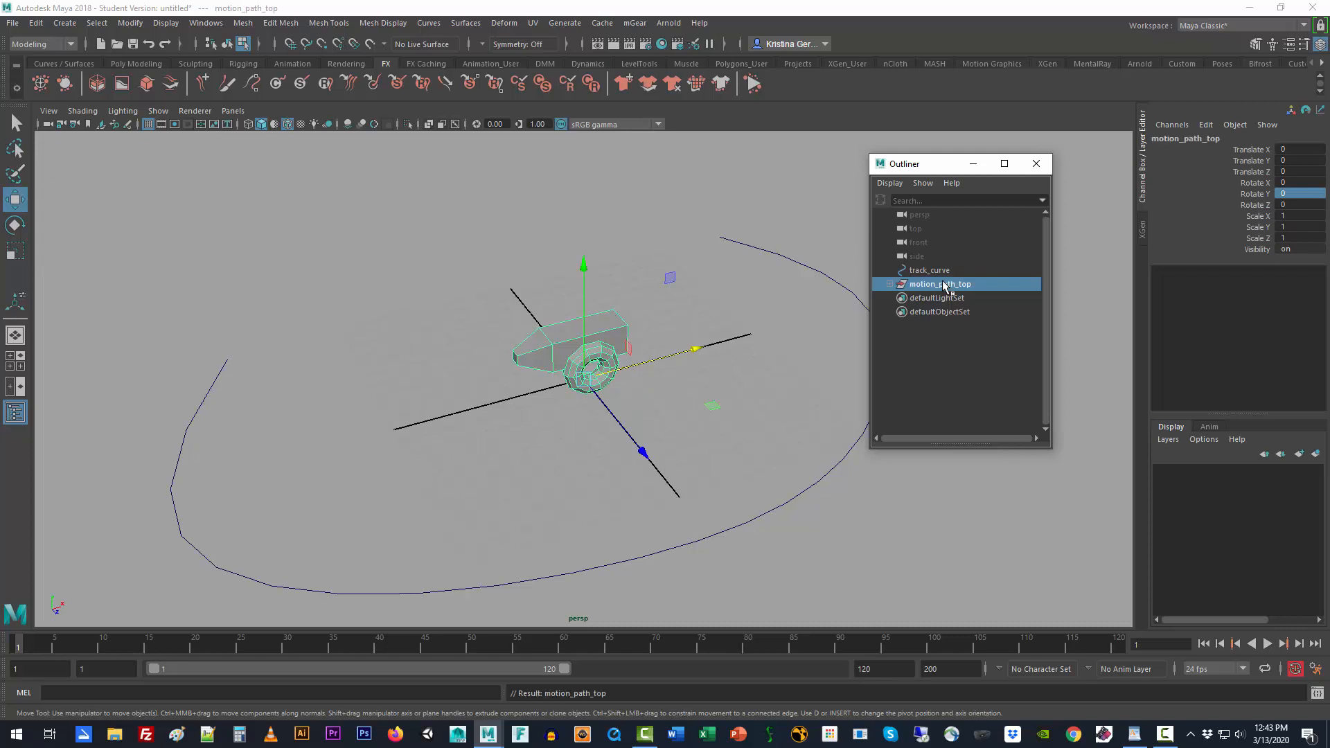
- Attach motion_path_top to track_curve as a motion path, using the Animation menu set
{"action": "left_click", "coordinate": [584, 435]}
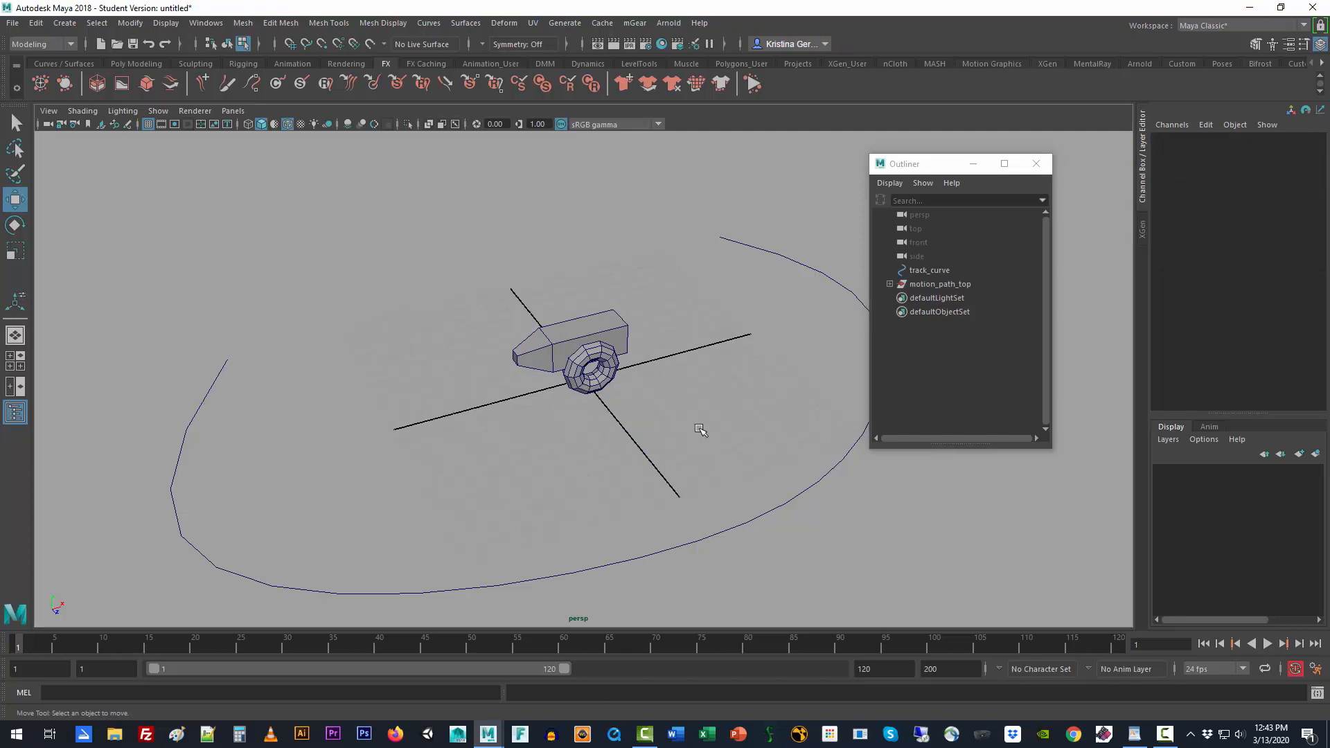
{"action": "left_click", "coordinate": [927, 286]}
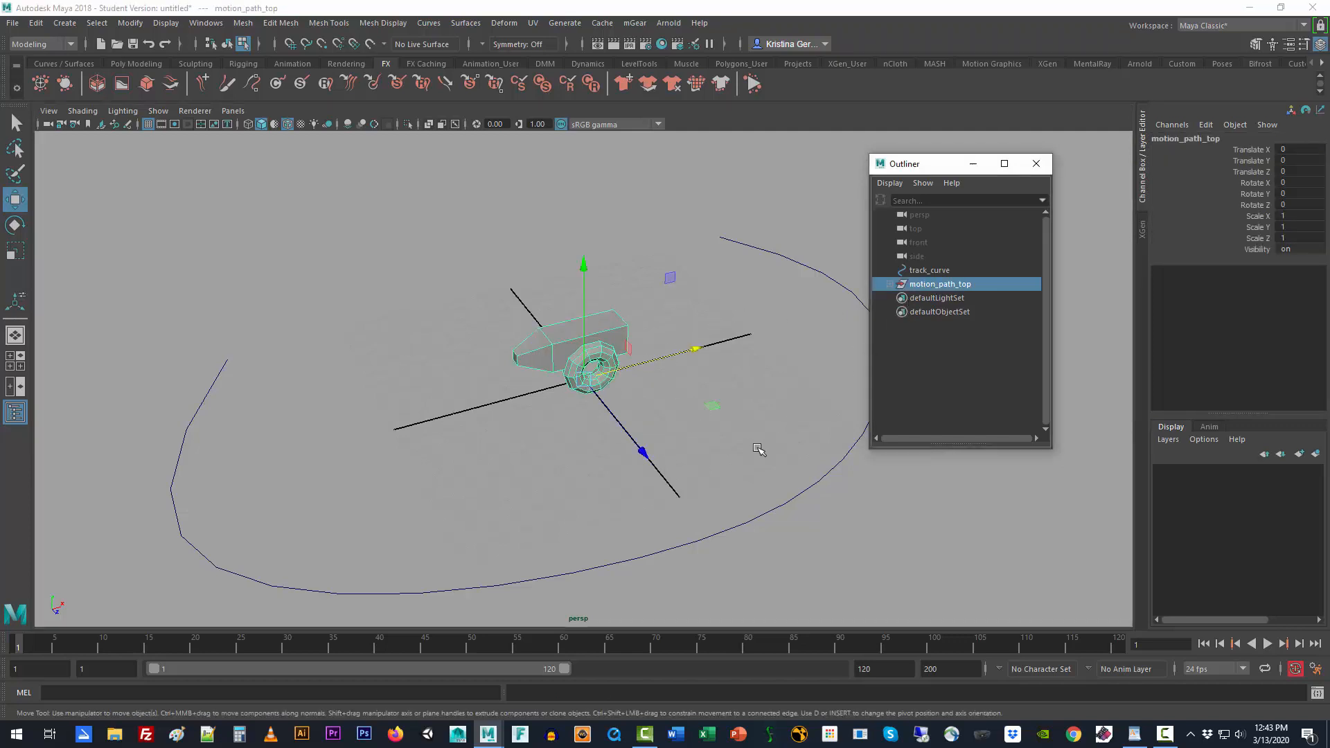
{"action": "right_click_drag", "start_coordinate": [793, 490], "coordinate": [831, 513]}
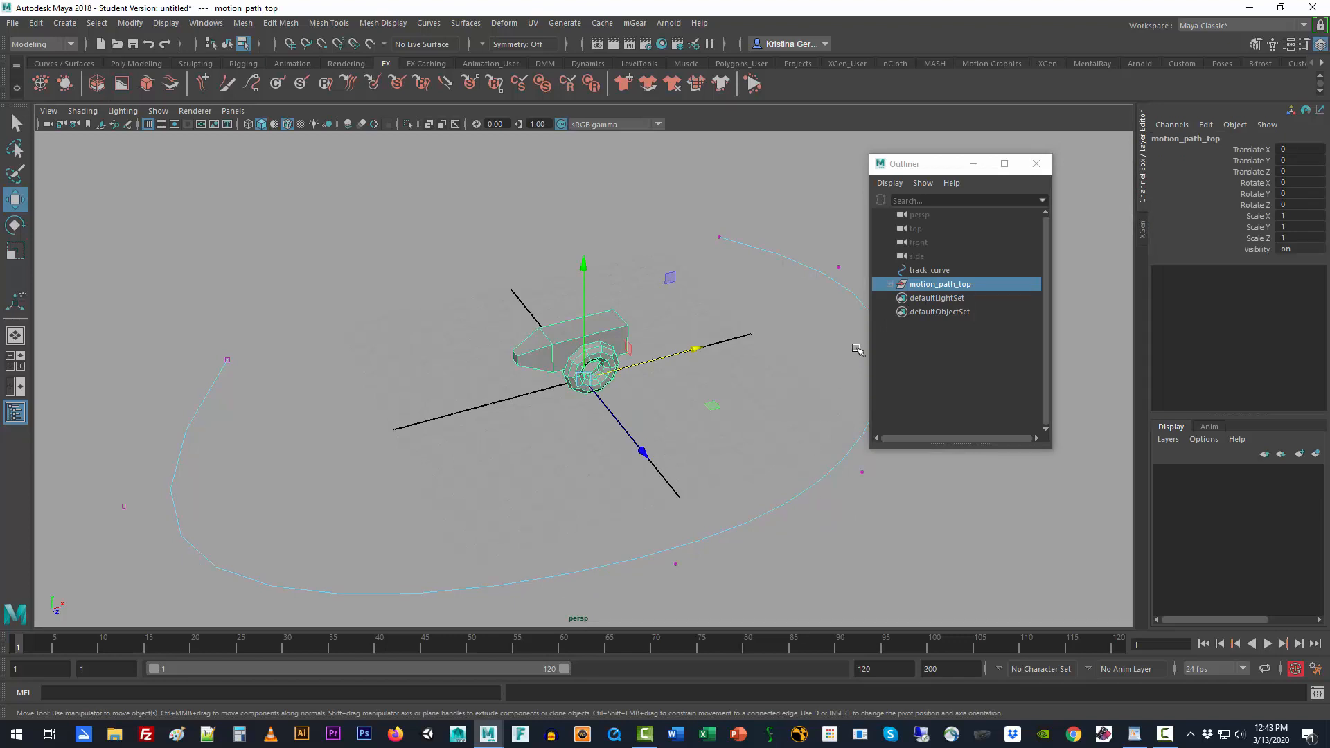
{"action": "left_click", "coordinate": [931, 271], "text": "ctrl"}
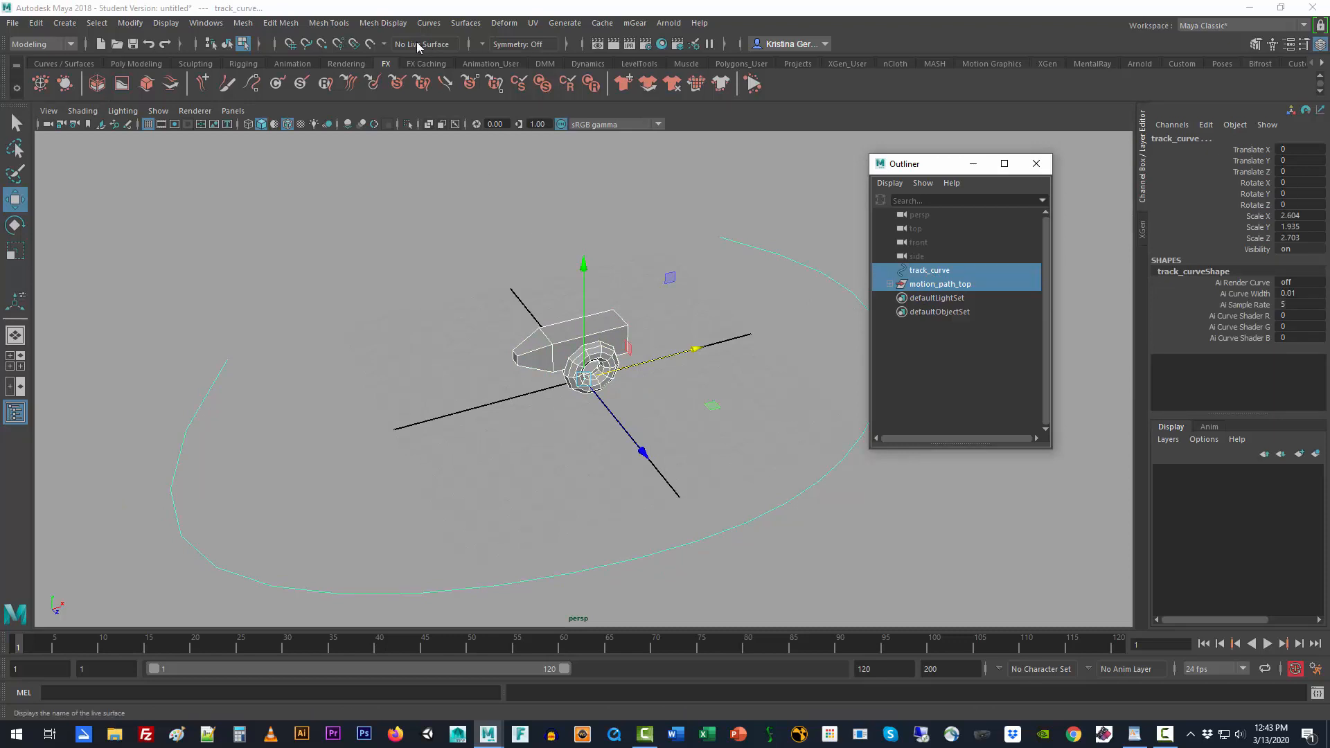
{"action": "left_click", "coordinate": [68, 45]}
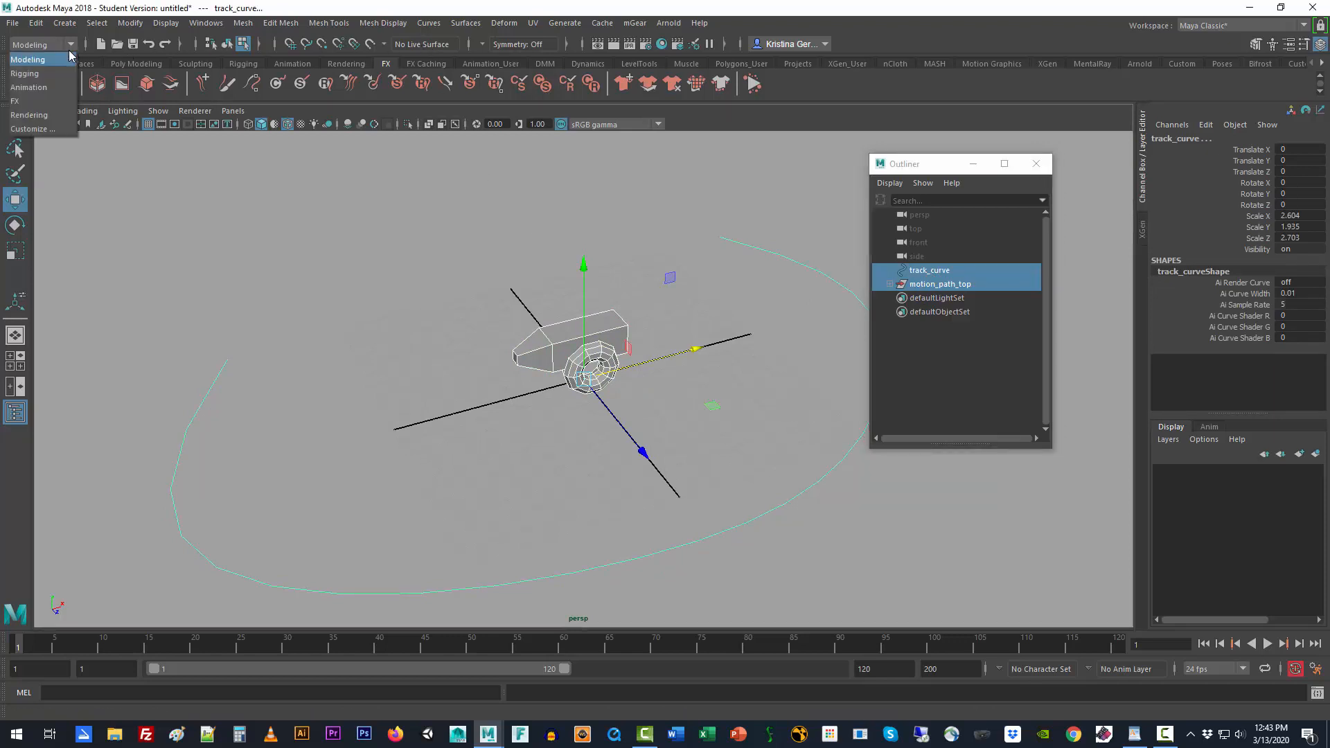
{"action": "left_click", "coordinate": [57, 85]}
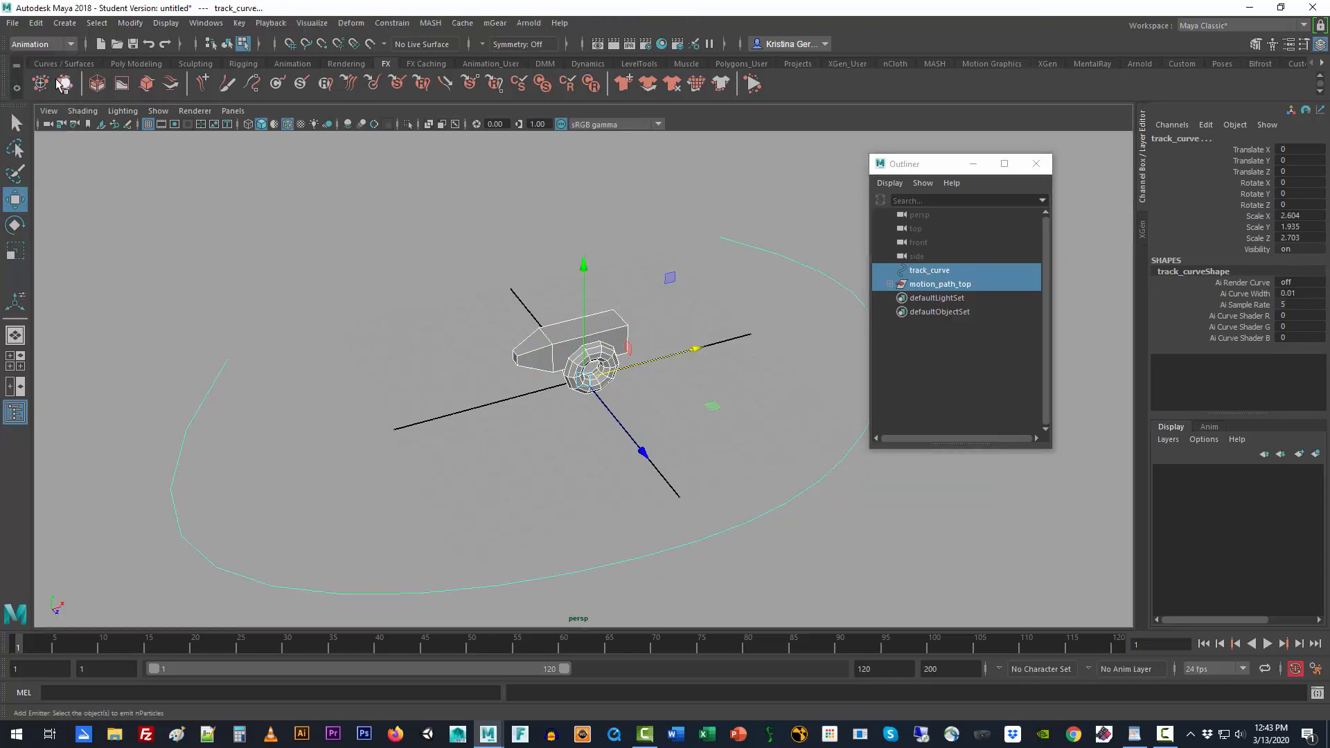
{"action": "left_click", "coordinate": [391, 23]}
{"action": "mouse_move", "coordinate": [475, 145]}
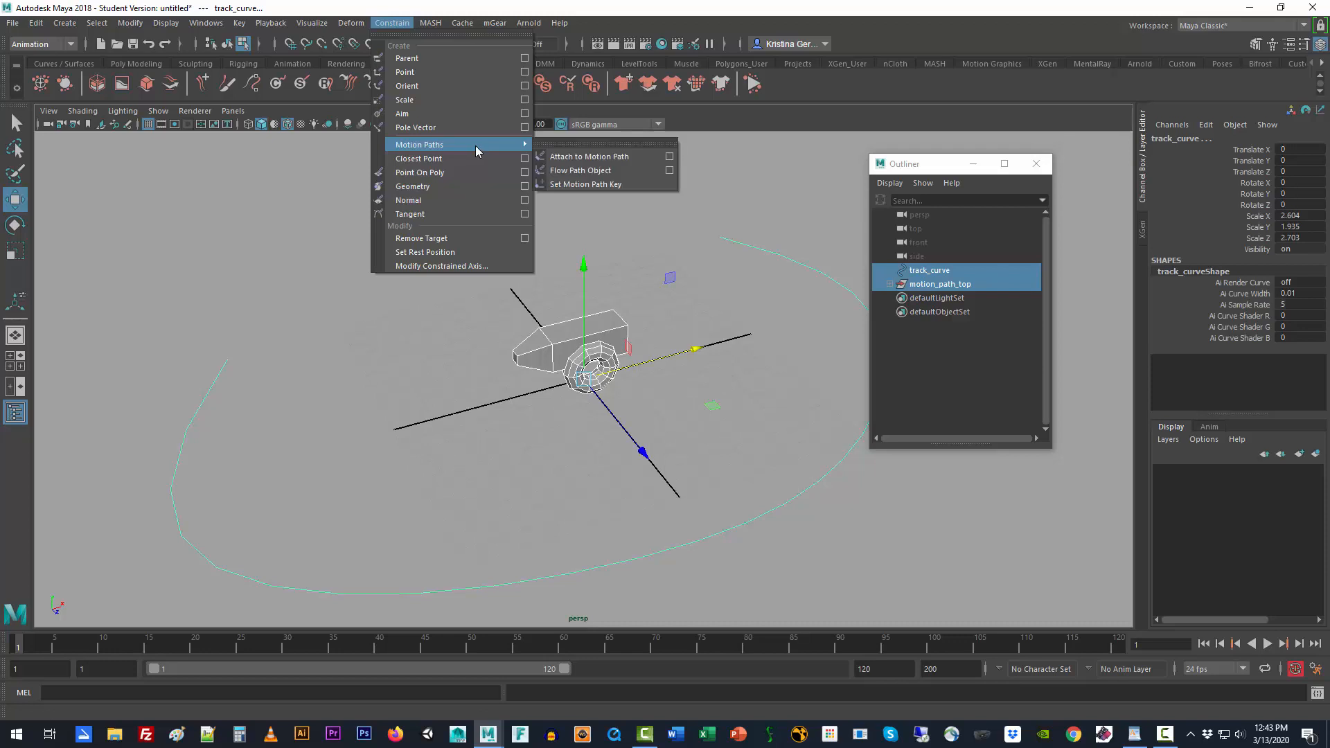
{"action": "left_click", "coordinate": [609, 159]}
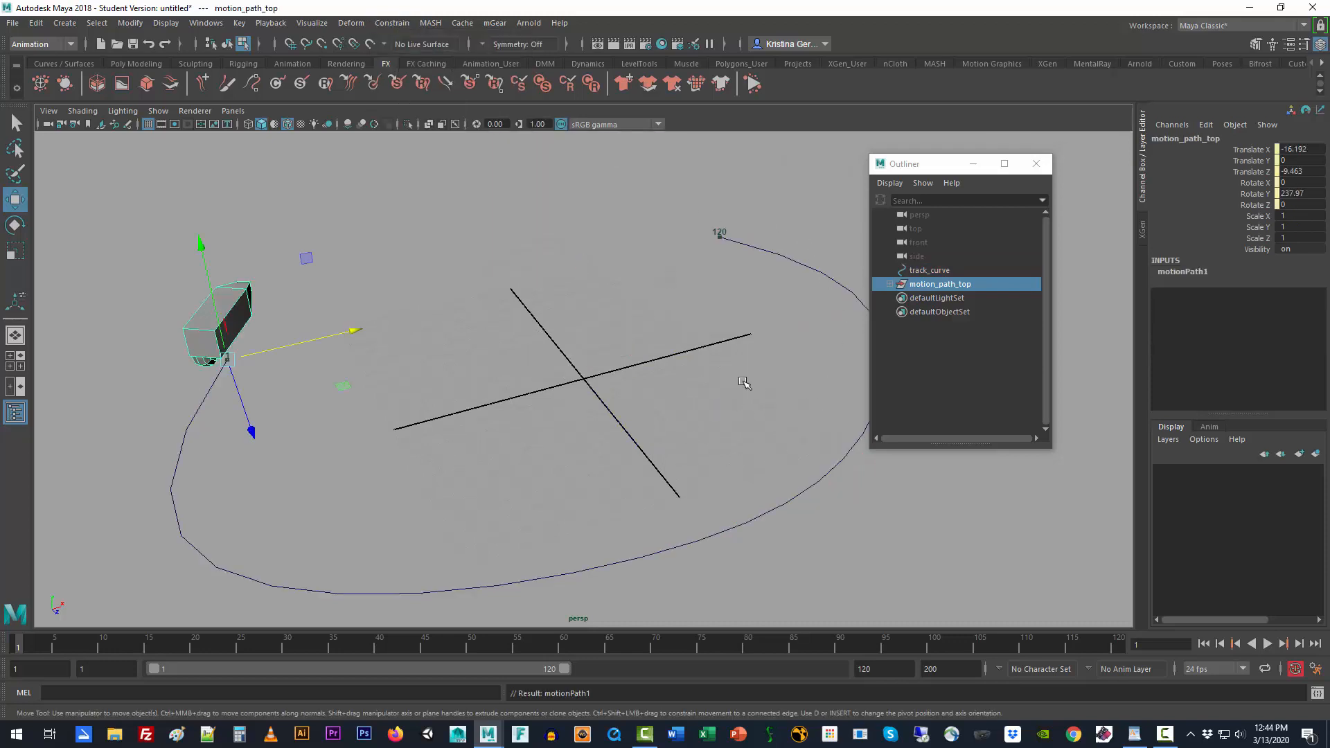
- Move the Outliner clear of the track, play the animation, and scrub to frame 60 to check the car's travel
{"action": "left_click_drag", "start_coordinate": [960, 164], "coordinate": [1017, 149]}
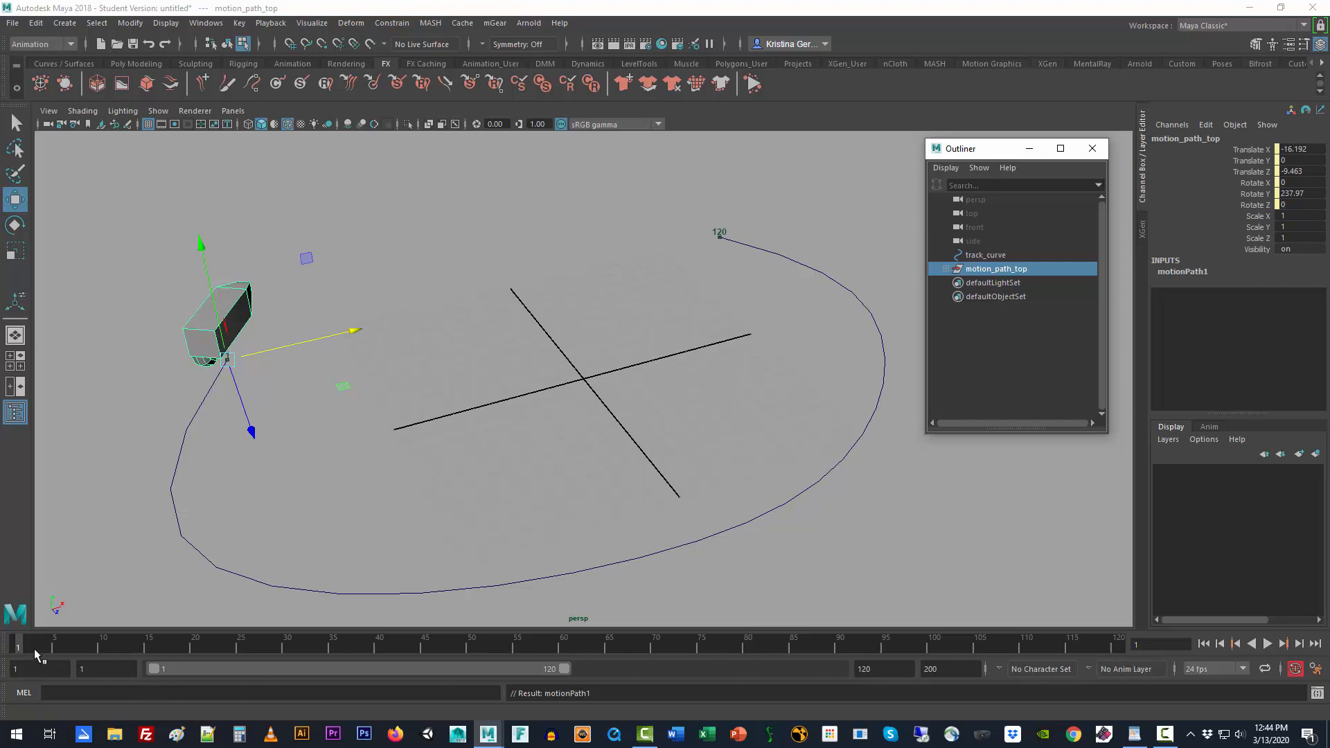
{"action": "key", "text": "alt+v"}
{"action": "left_click_drag", "start_coordinate": [541, 644], "coordinate": [562, 611]}
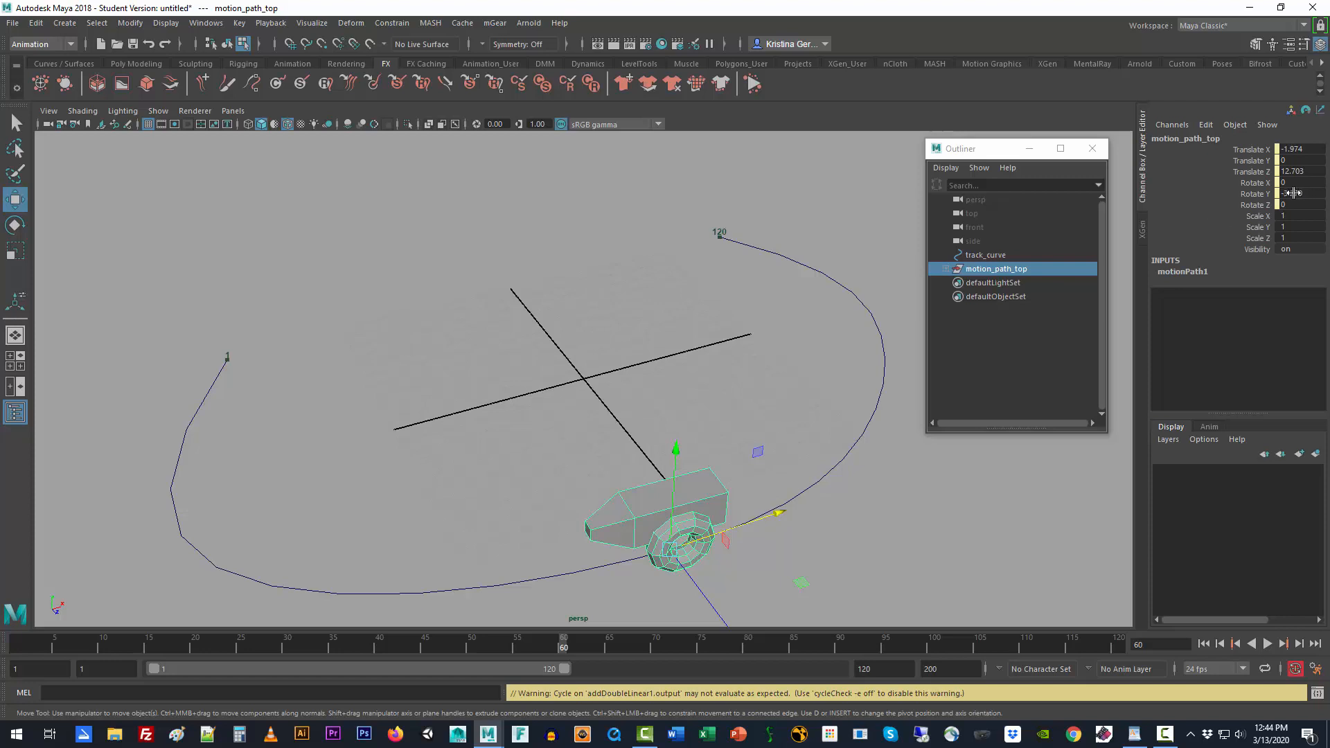
- Expand motion_path_top in the Outliner and set car_rot_group's Rotate Y to 180
{"action": "left_click", "coordinate": [945, 270]}
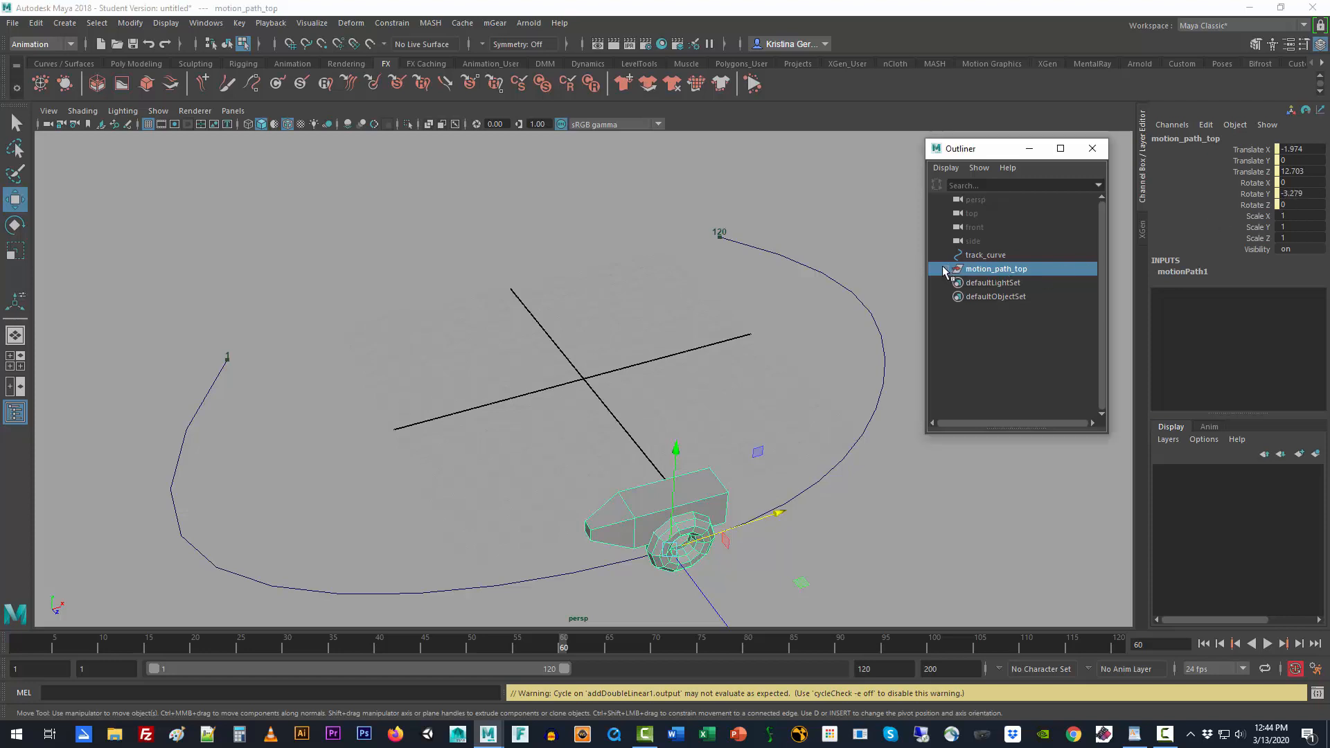
{"action": "left_click", "coordinate": [944, 270]}
{"action": "left_click", "coordinate": [999, 286]}
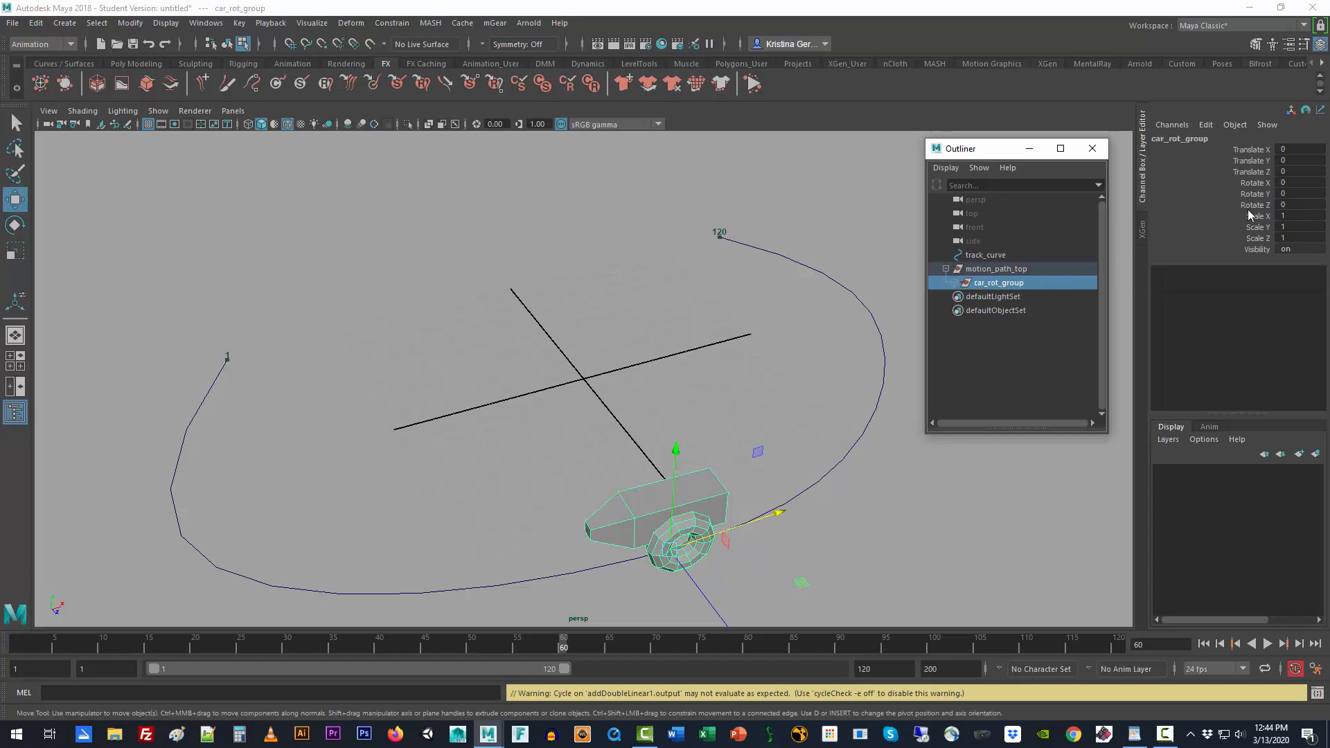
{"action": "left_click", "coordinate": [1299, 193]}
{"action": "type", "text": "18"}
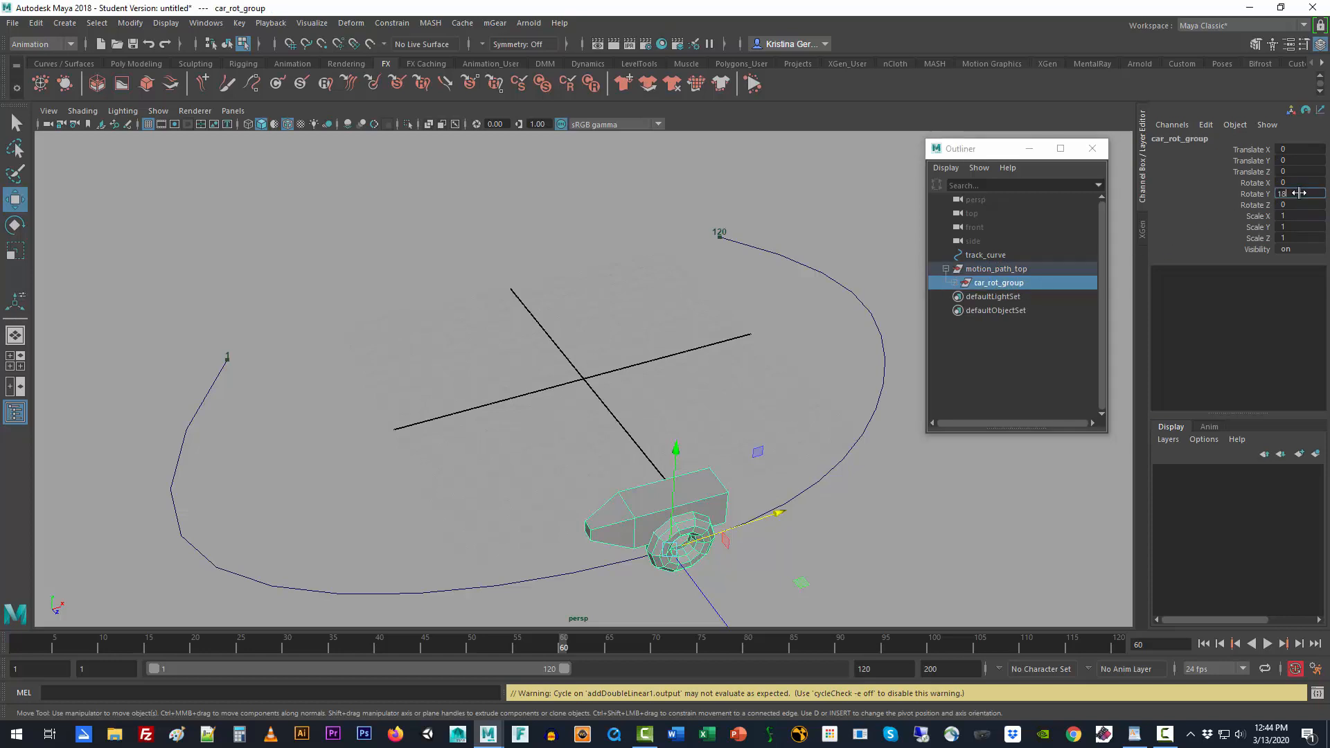
{"action": "type", "text": "0"}
{"action": "key", "text": "Return"}
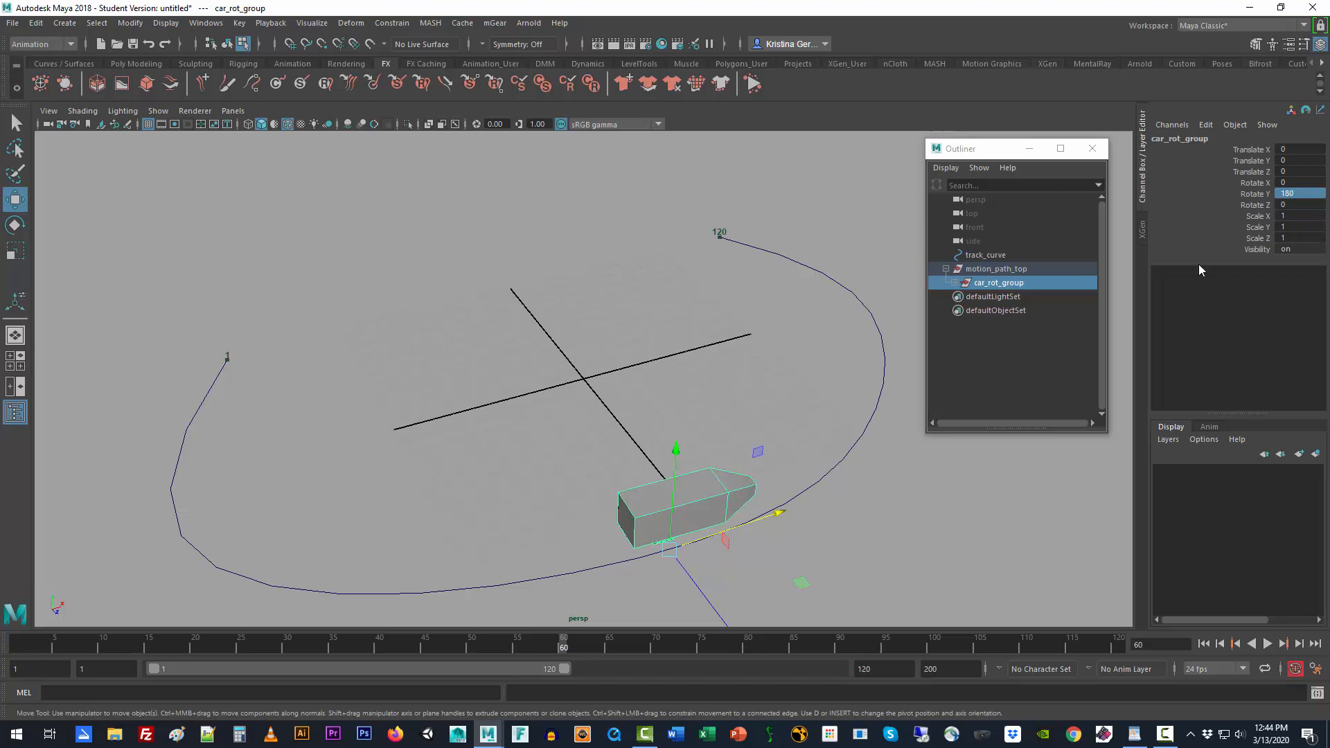
- Scrub to frame 41 to check the car's facing direction, and move the Outliner off the car
{"action": "left_click_drag", "start_coordinate": [503, 356], "coordinate": [756, 339], "text": "alt"}
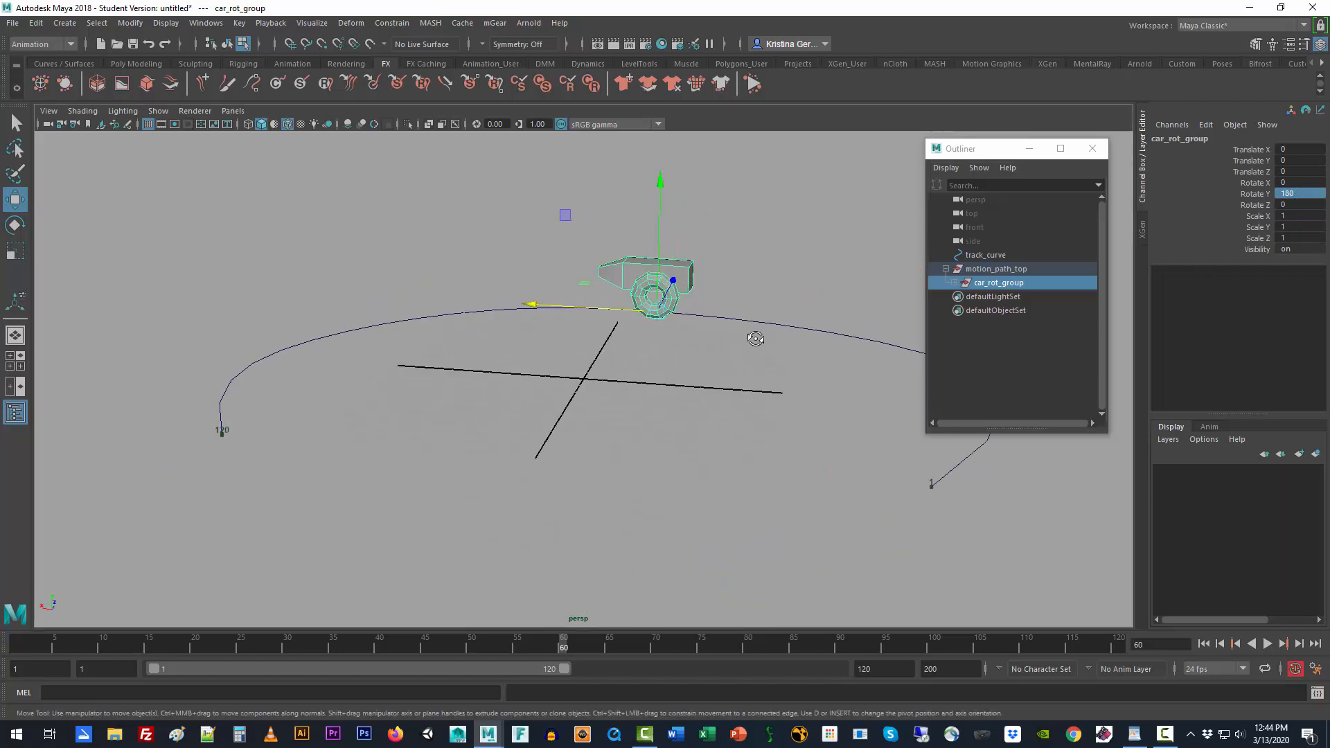
{"action": "left_click_drag", "start_coordinate": [28, 649], "coordinate": [388, 645]}
{"action": "left_click_drag", "start_coordinate": [997, 149], "coordinate": [815, 275]}
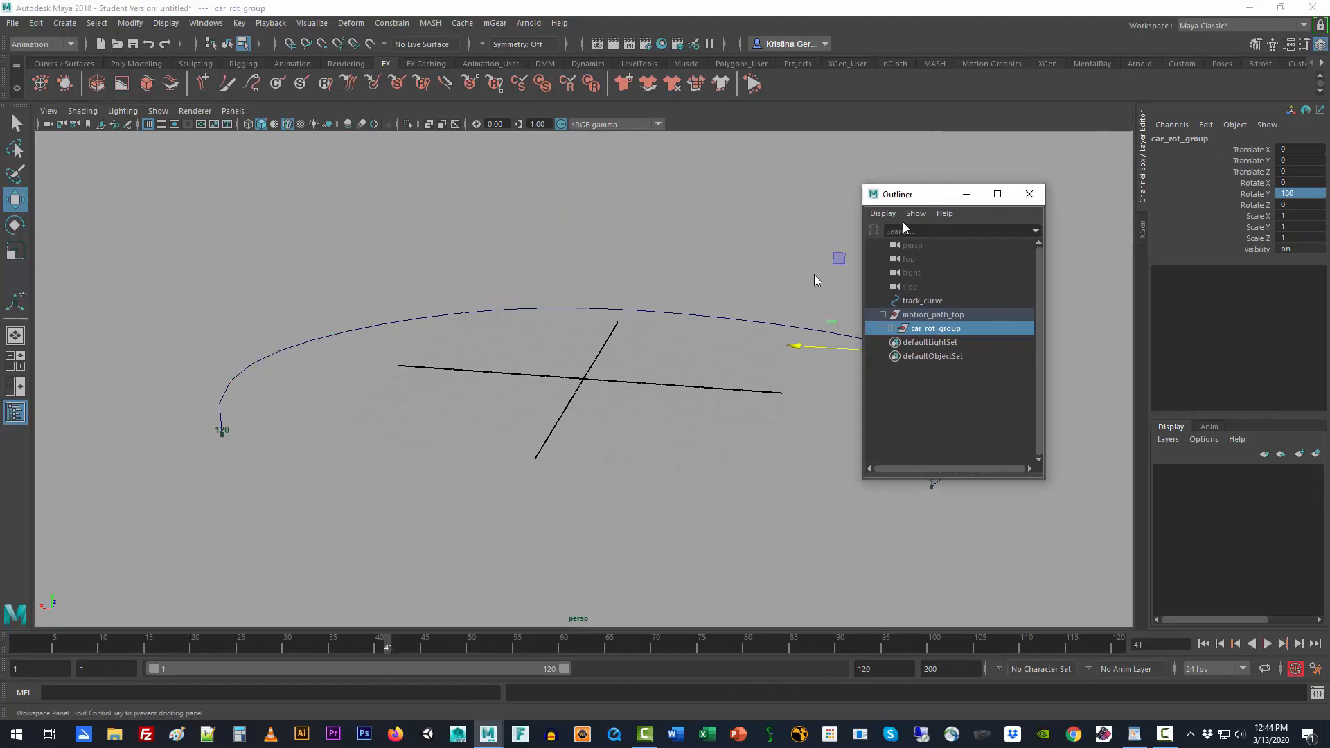
{"action": "left_click_drag", "start_coordinate": [943, 194], "coordinate": [483, 286]}
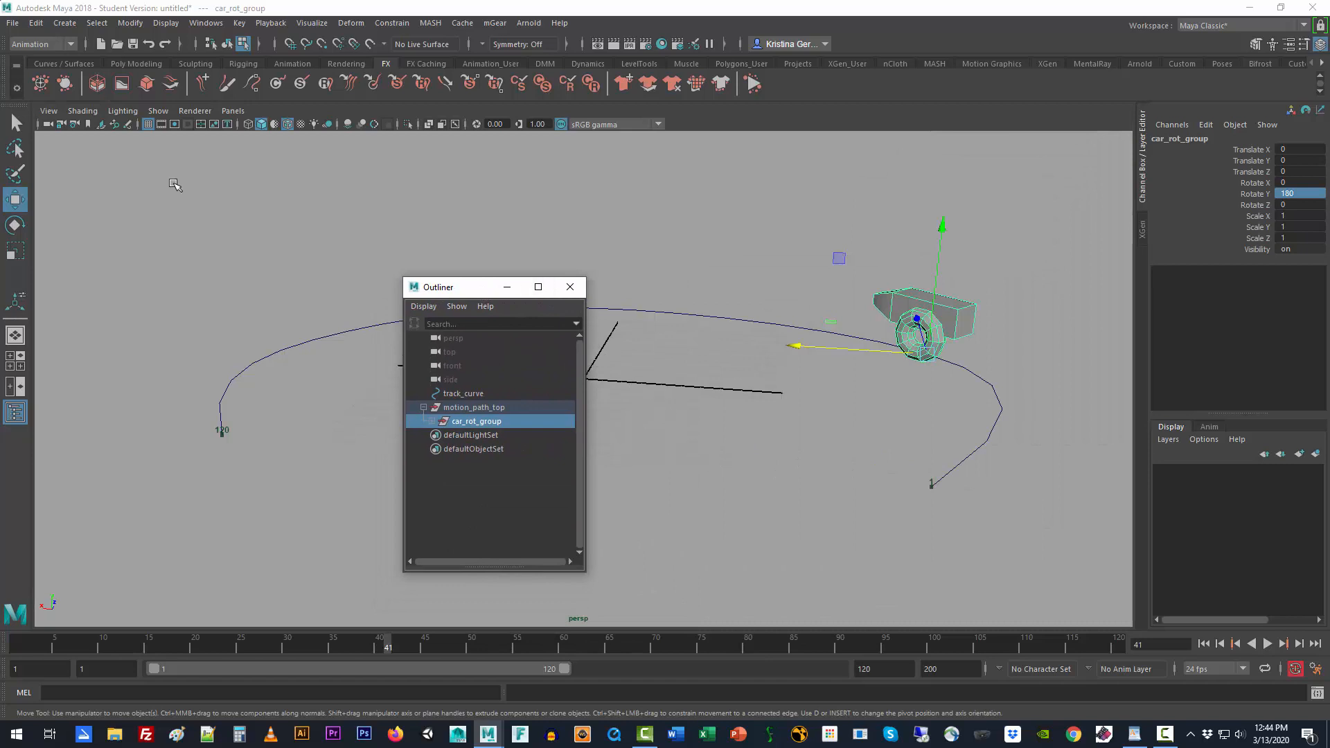
- Open the Graph Editor for motion_path_top and frame its motionPath1 U Value curve
{"action": "left_click", "coordinate": [478, 407]}
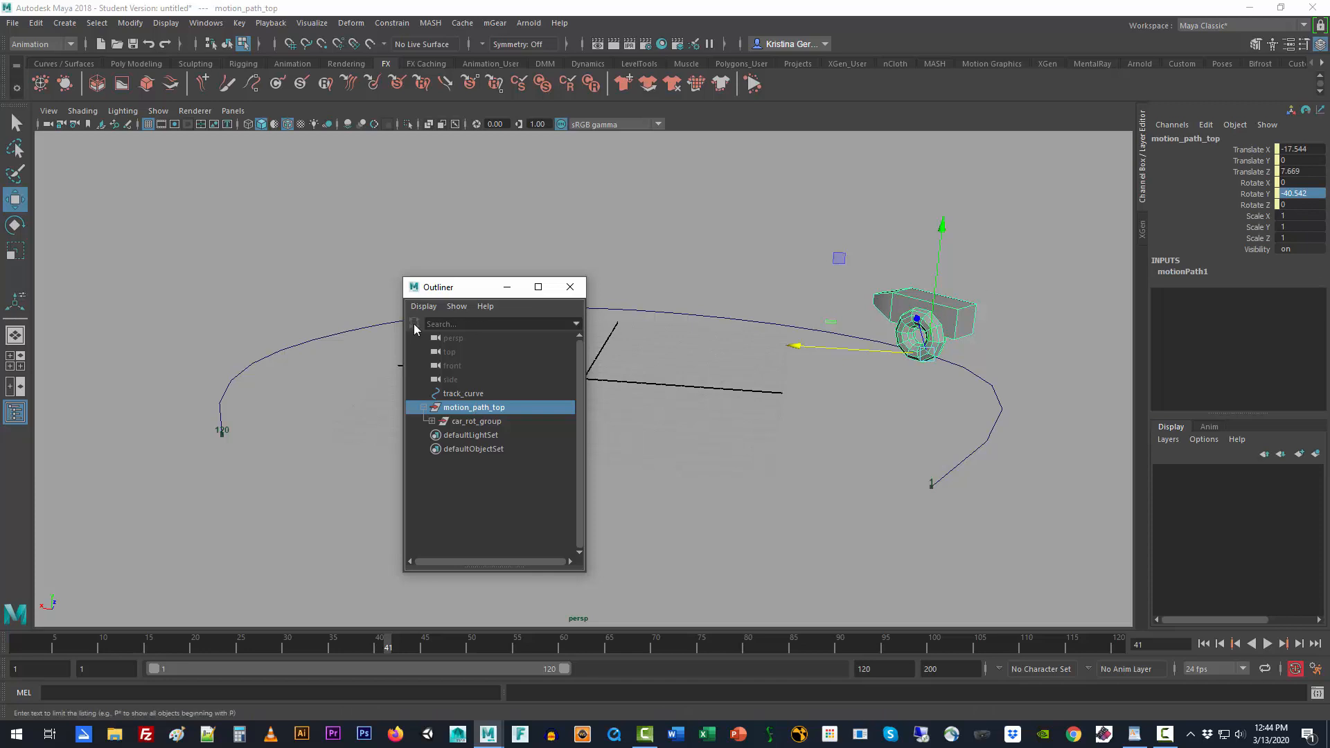
{"action": "left_click_drag", "start_coordinate": [461, 294], "coordinate": [652, 307]}
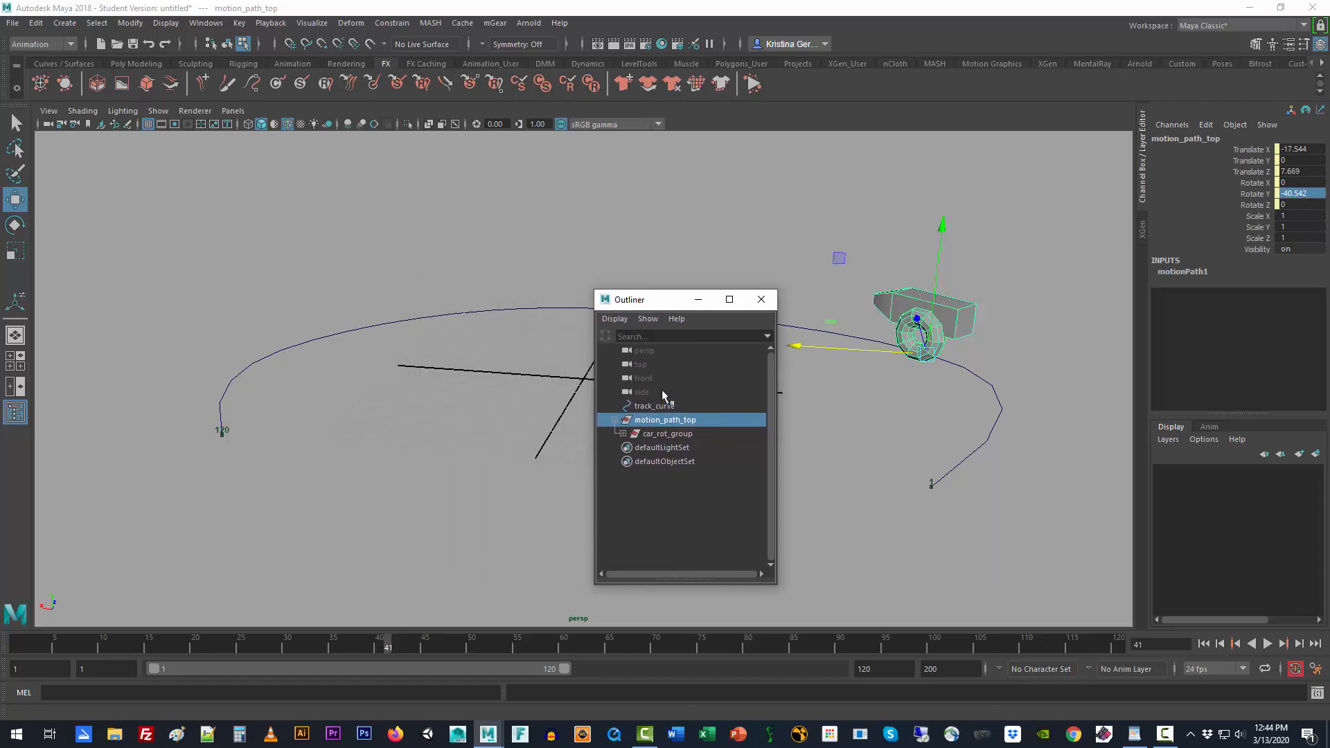
{"action": "left_click", "coordinate": [206, 23]}
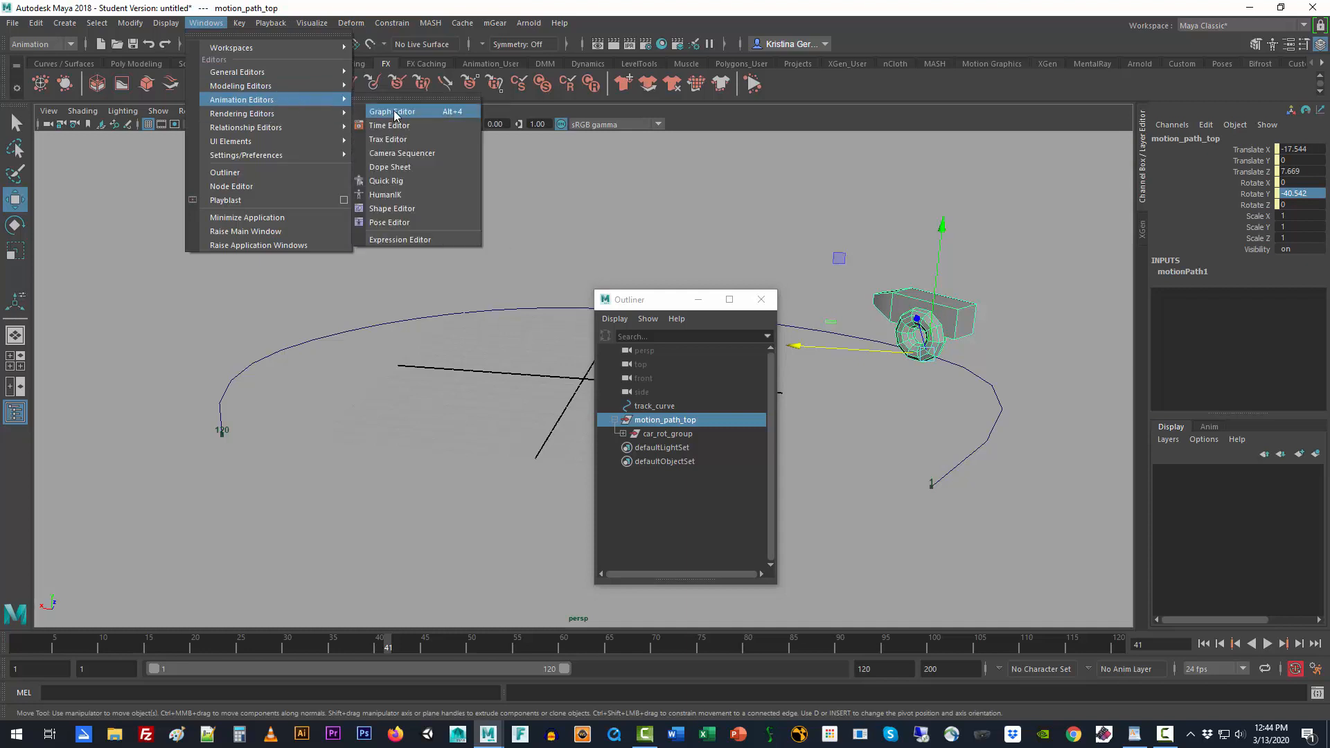
{"action": "left_click", "coordinate": [418, 112]}
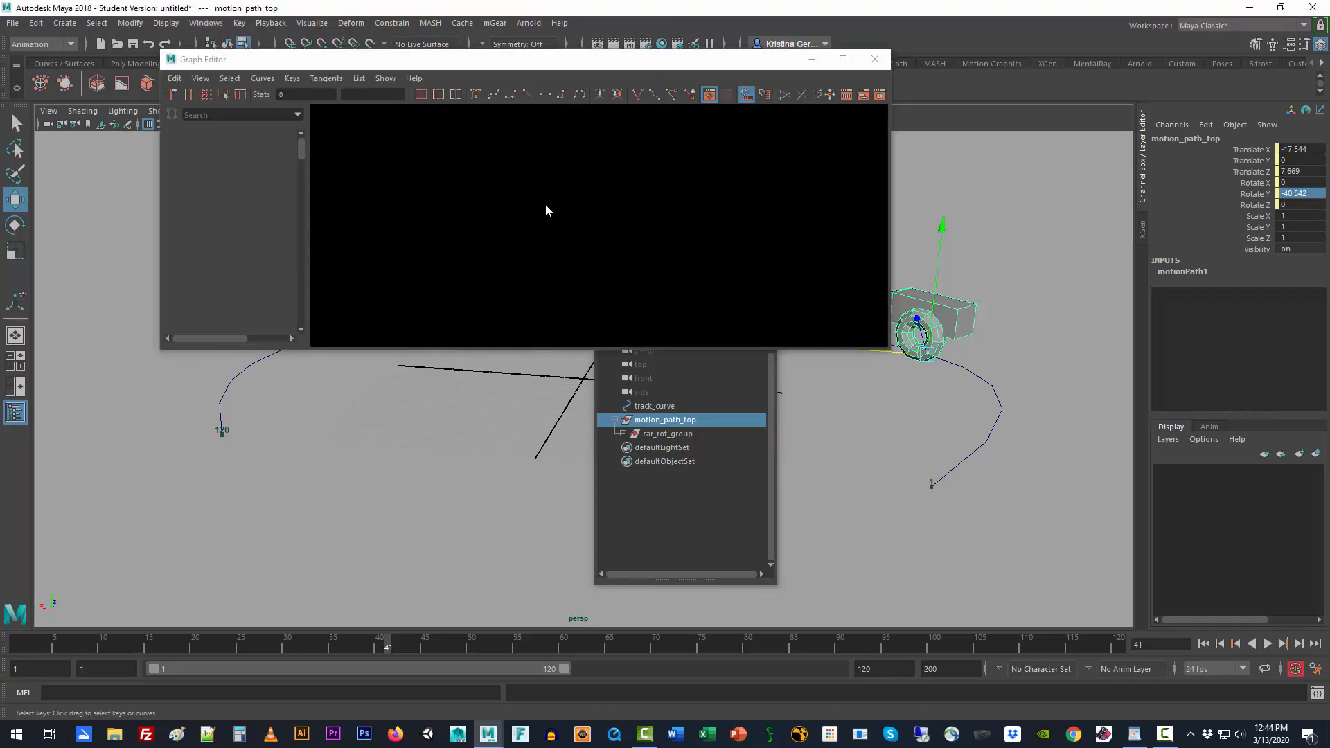
{"action": "left_click_drag", "start_coordinate": [567, 220], "coordinate": [645, 276]}
{"action": "key", "text": "f"}
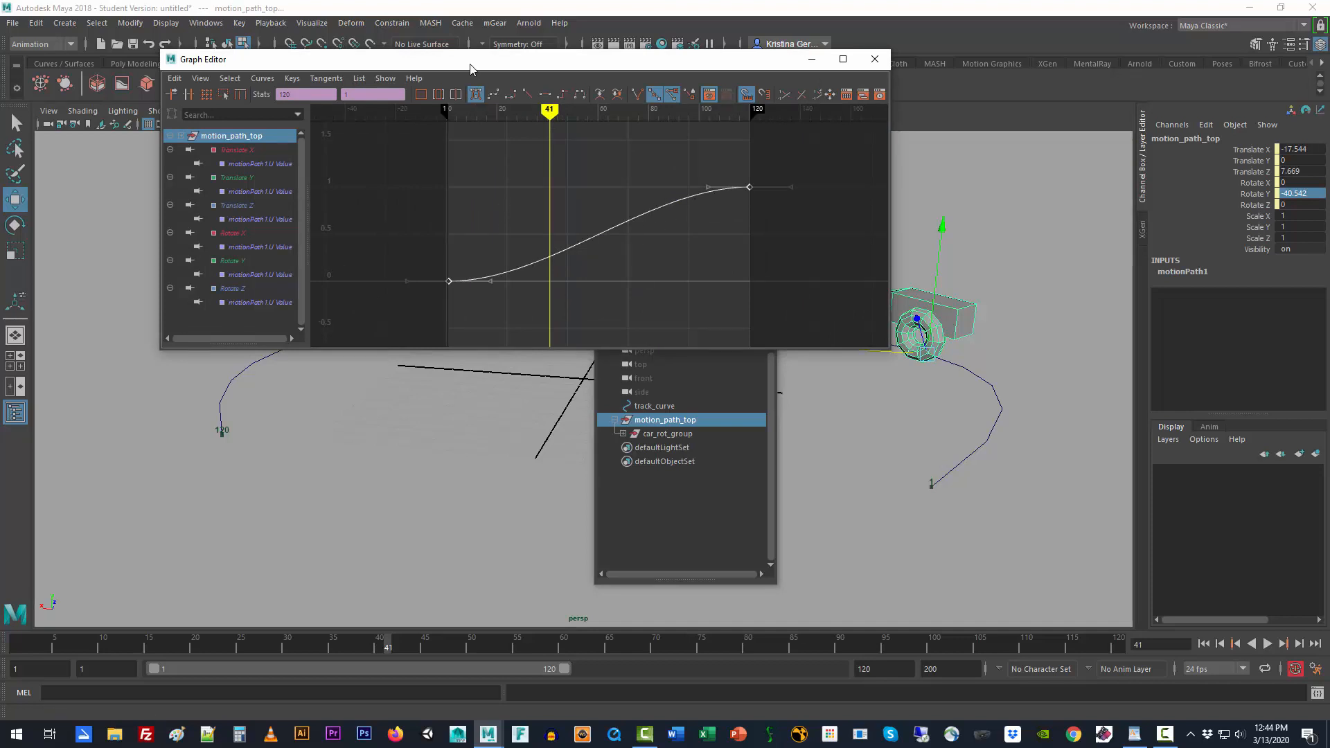
- Examine the shape of the U Value curve between its first and last keys against the track
{"action": "left_click_drag", "start_coordinate": [470, 64], "coordinate": [626, 225]}
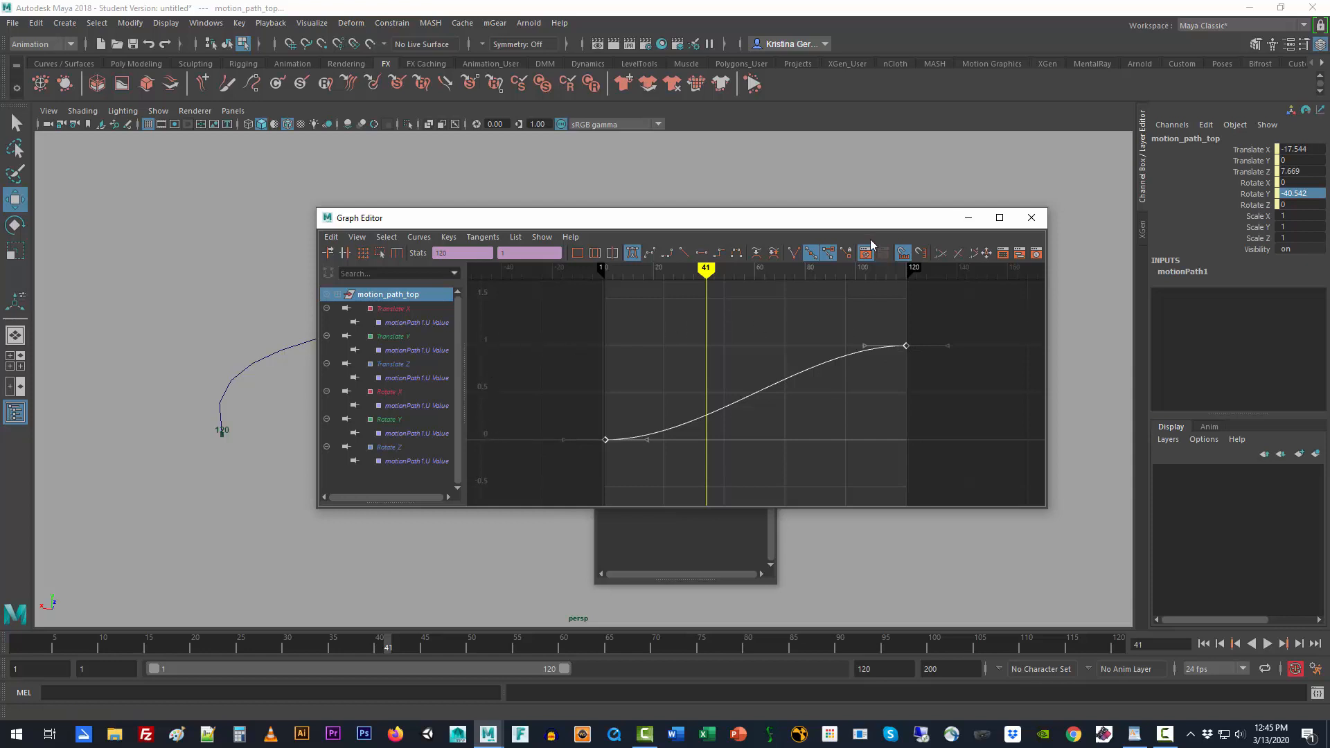
{"action": "left_click_drag", "start_coordinate": [865, 229], "coordinate": [855, 453]}
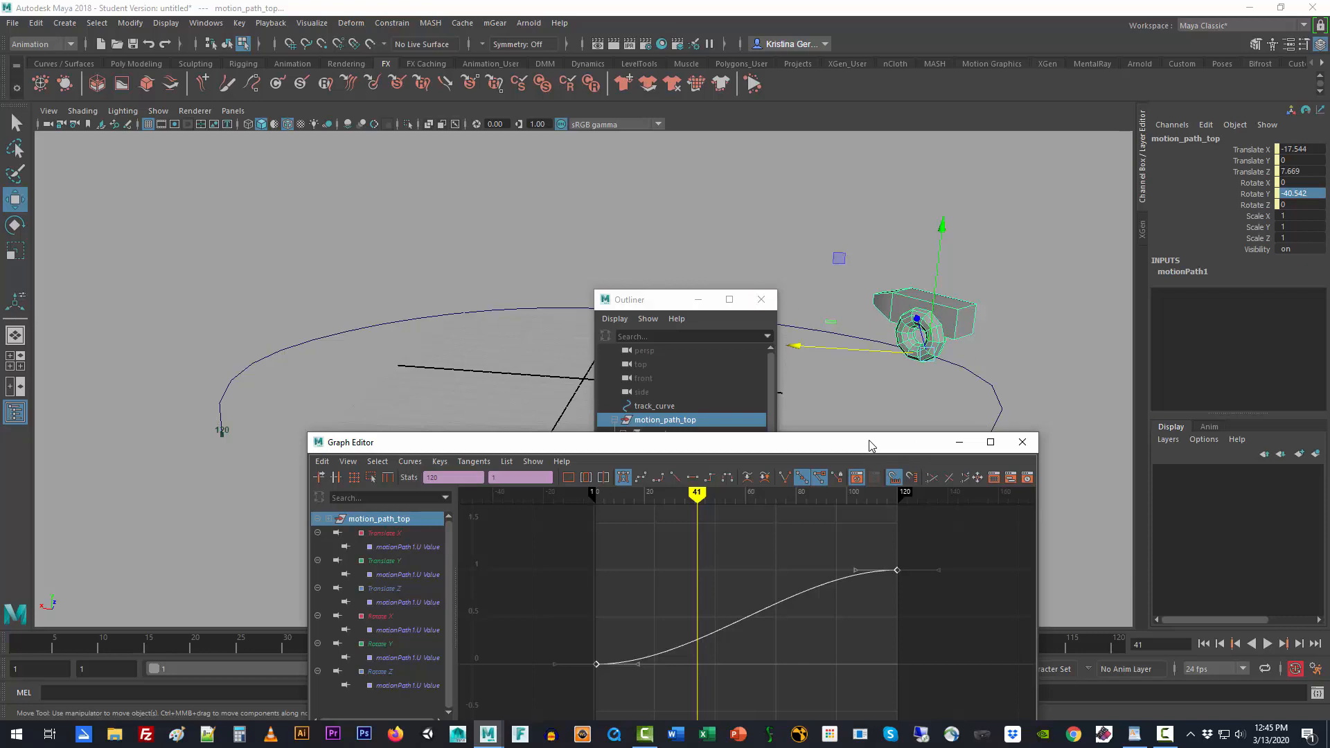
{"action": "left_click_drag", "start_coordinate": [870, 446], "coordinate": [892, 254]}
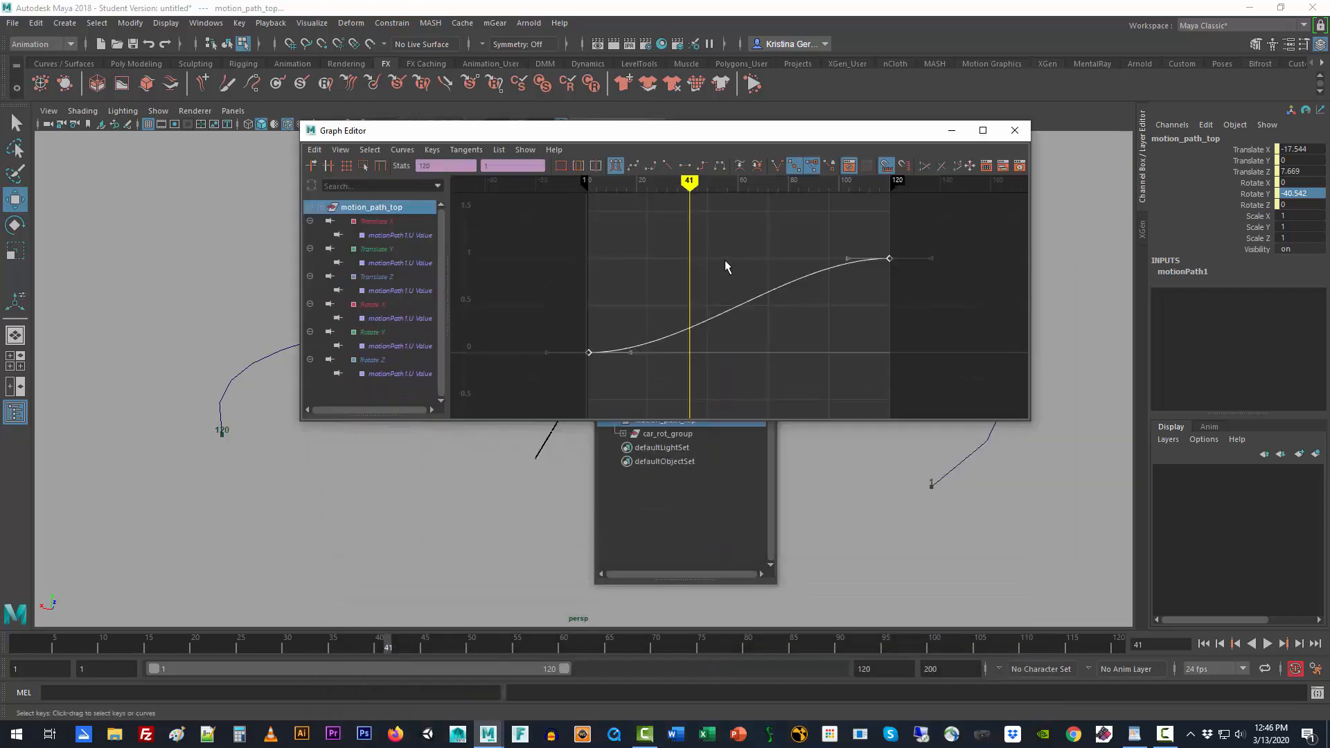
{"action": "left_click", "coordinate": [725, 262]}
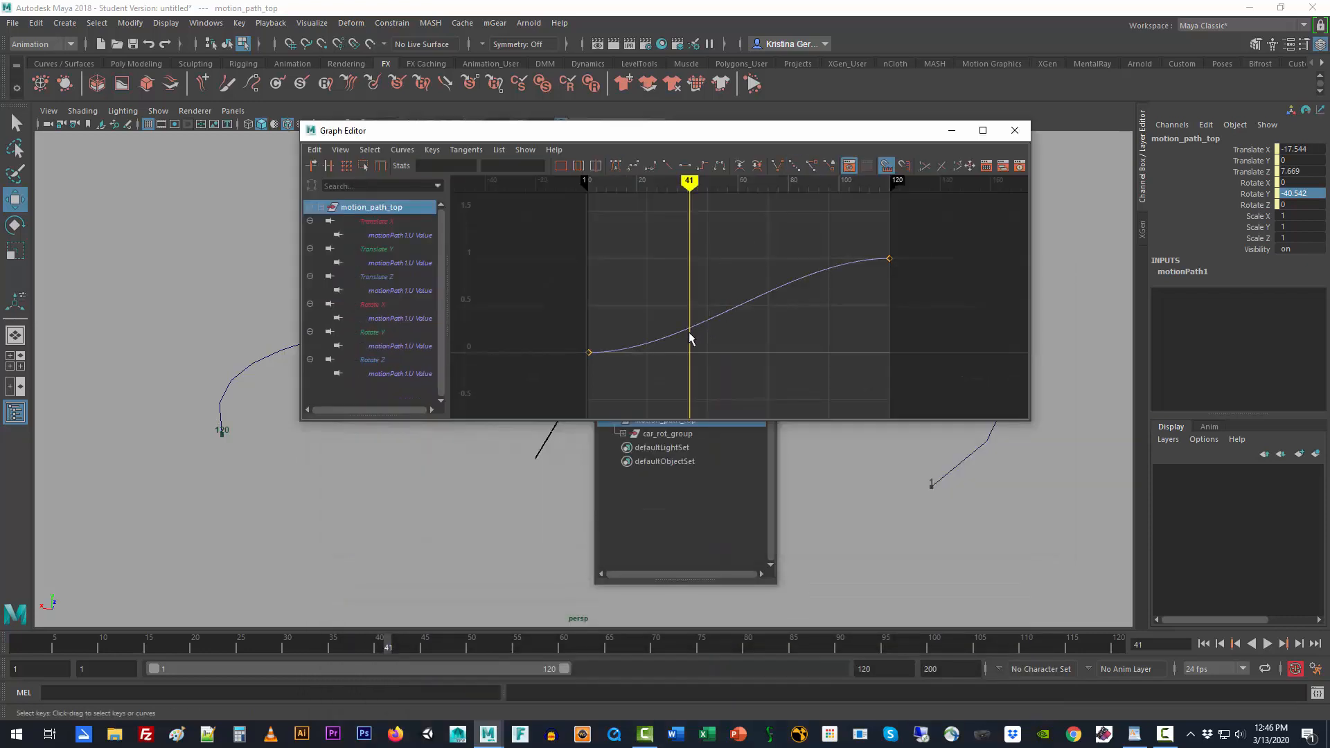
{"action": "left_click", "coordinate": [690, 333]}
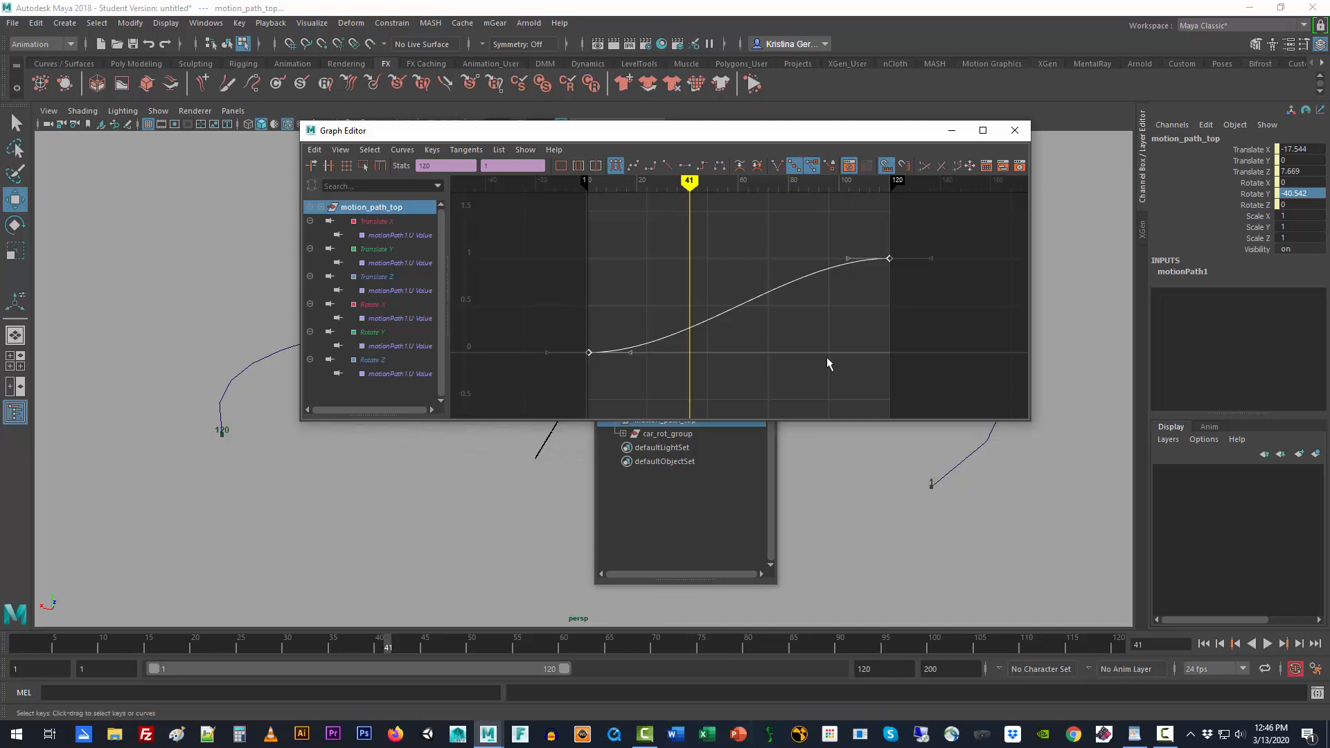
- Move the Graph Editor off the track, show track_curve's control vertices, and pull CV 4 outward along X and Z
{"action": "left_click_drag", "start_coordinate": [691, 138], "coordinate": [710, 547]}
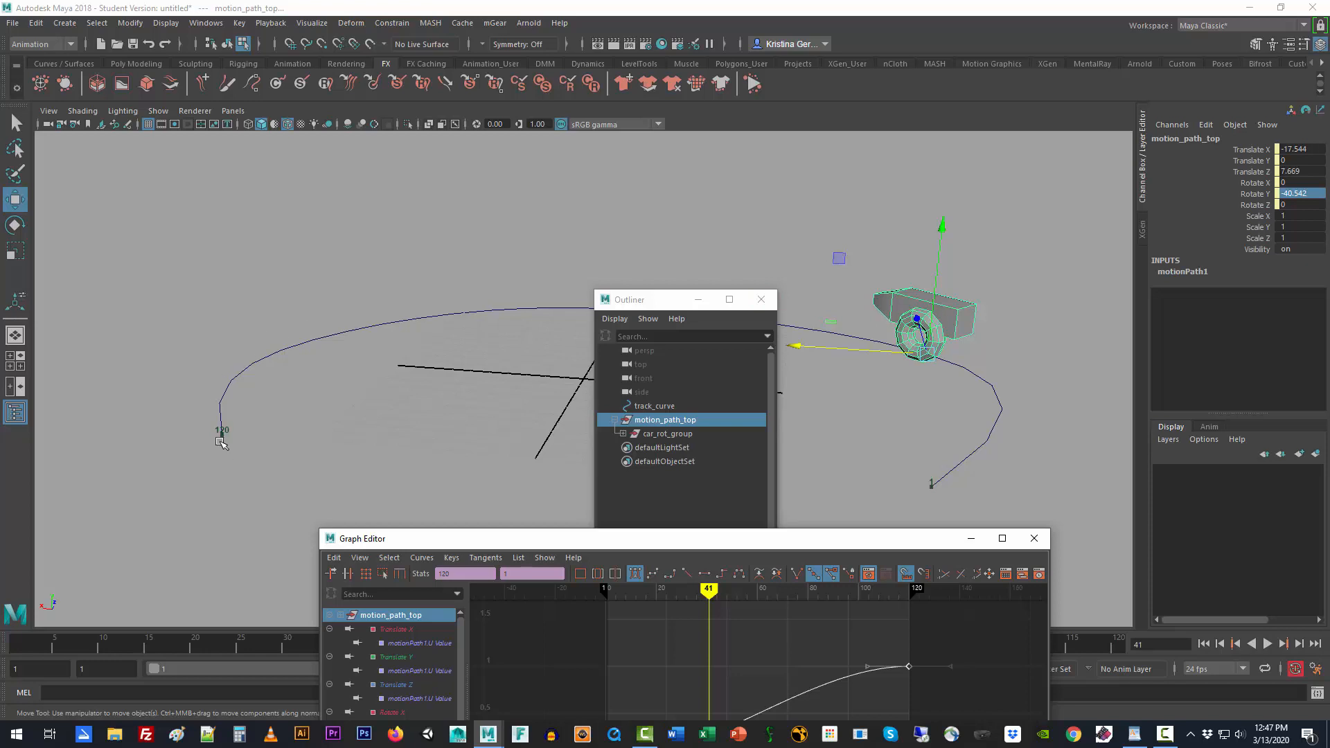
{"action": "left_click_drag", "start_coordinate": [257, 325], "coordinate": [312, 361]}
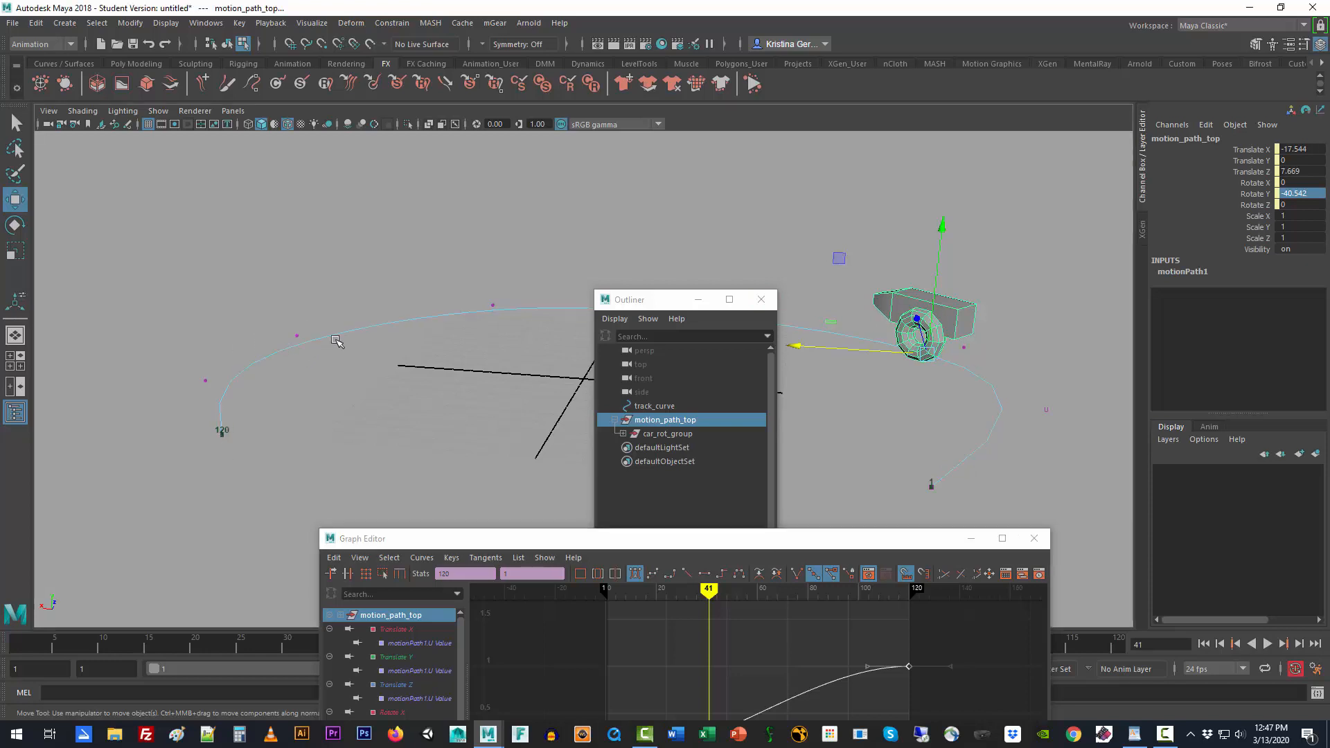
{"action": "right_click", "coordinate": [386, 325]}
{"action": "left_click_drag", "start_coordinate": [420, 239], "coordinate": [504, 321]}
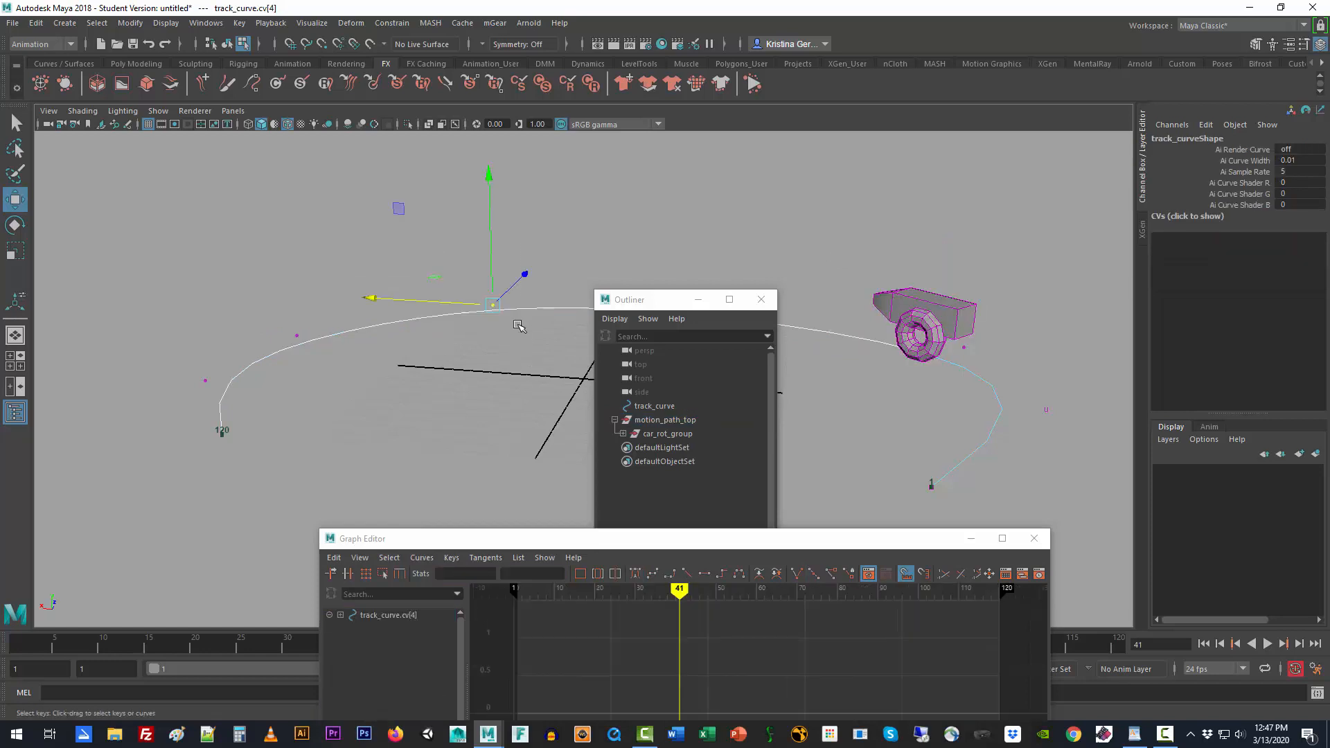
{"action": "left_click_drag", "start_coordinate": [375, 296], "coordinate": [342, 293]}
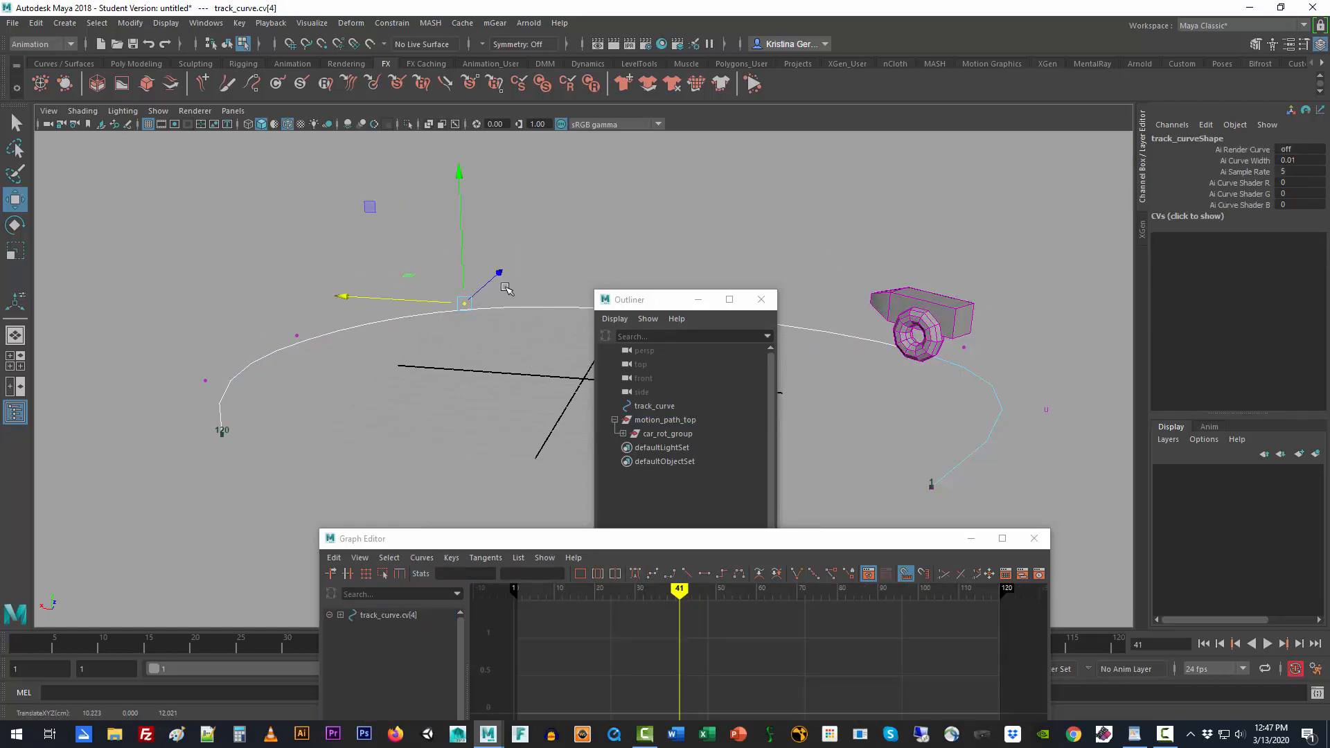
{"action": "left_click_drag", "start_coordinate": [503, 275], "coordinate": [552, 225]}
- Move the Outliner clear of the track, pull track_curve's CV 3 outward along Z, and shift CV 2 outward along X
{"action": "left_click_drag", "start_coordinate": [644, 299], "coordinate": [524, 379]}
{"action": "left_click", "coordinate": [662, 308]}
{"action": "left_click_drag", "start_coordinate": [690, 281], "coordinate": [724, 213]}
{"action": "left_click", "coordinate": [964, 347]}
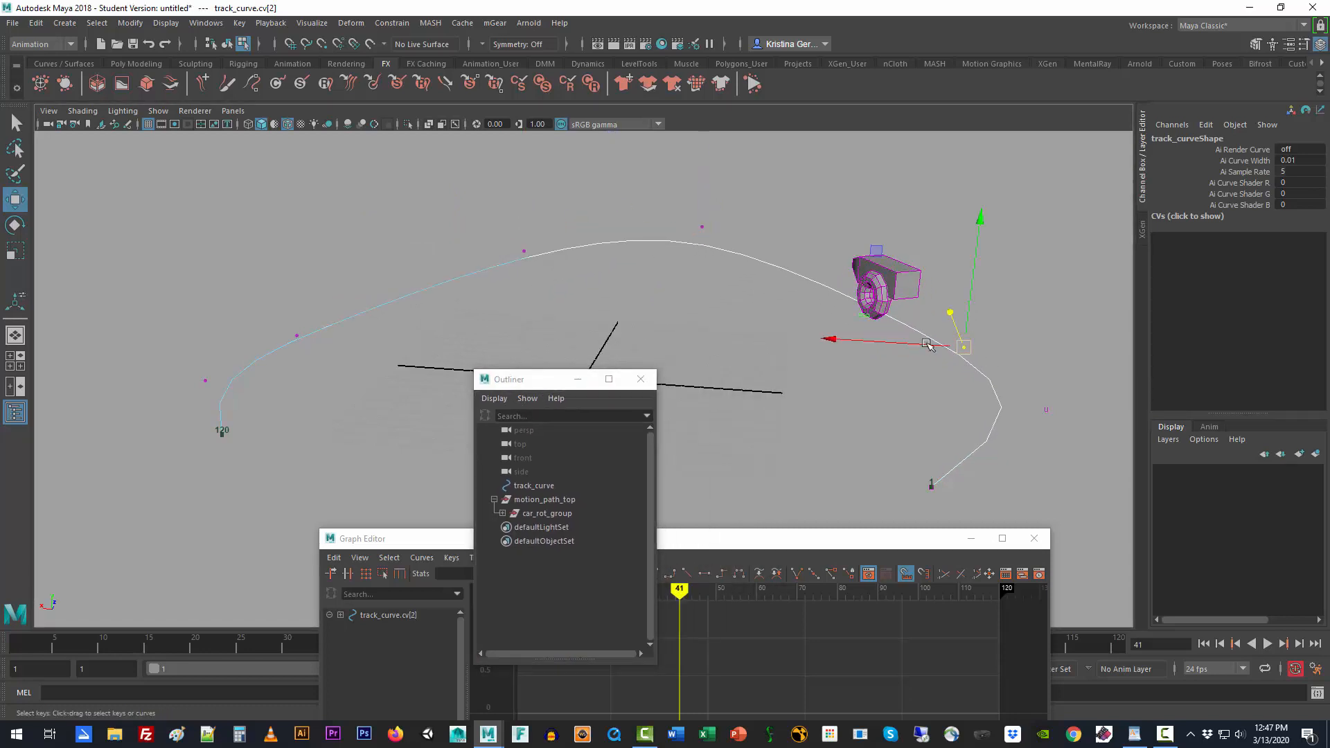
{"action": "left_click_drag", "start_coordinate": [844, 339], "coordinate": [895, 339]}
{"action": "left_click", "coordinate": [638, 230]}
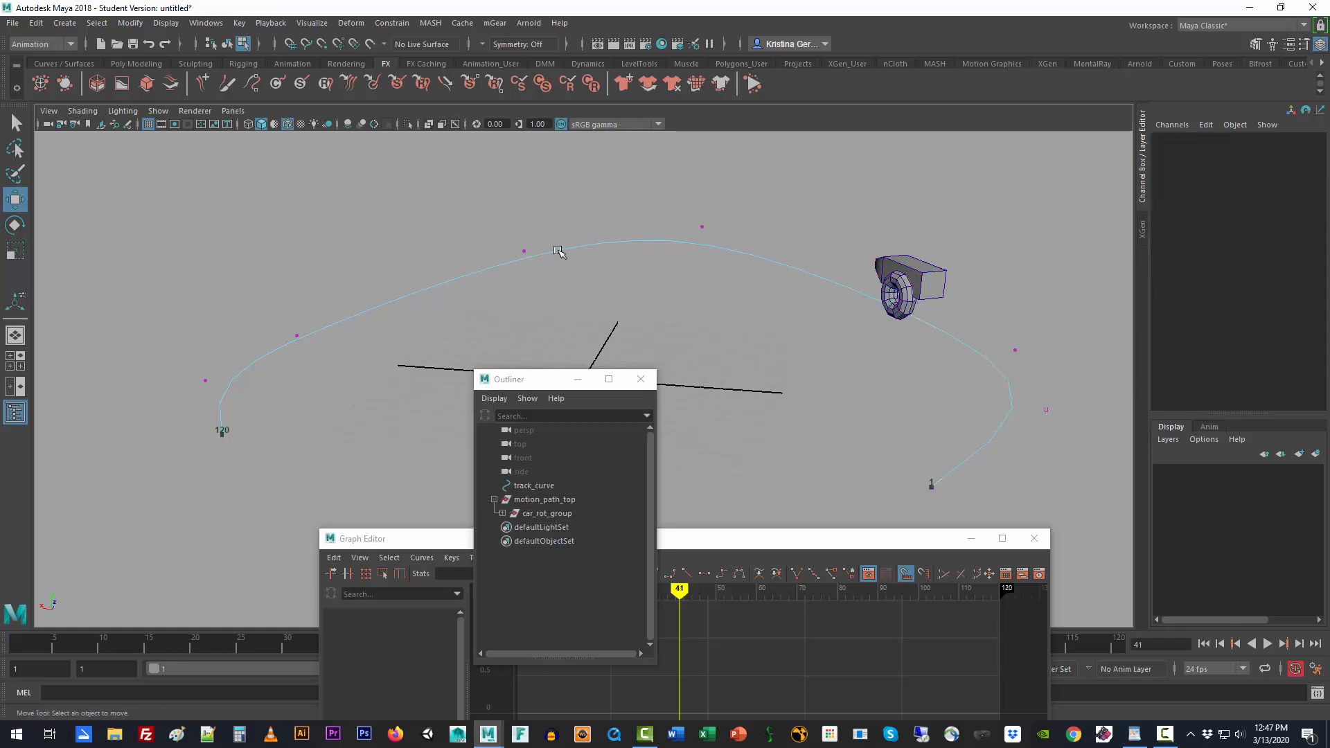
- Move track_curve's CV 4 to about X 12.2, Z 26.7 and CV 5 to about X 18.6, Z 9.7
{"action": "left_click_drag", "start_coordinate": [485, 208], "coordinate": [575, 291]}
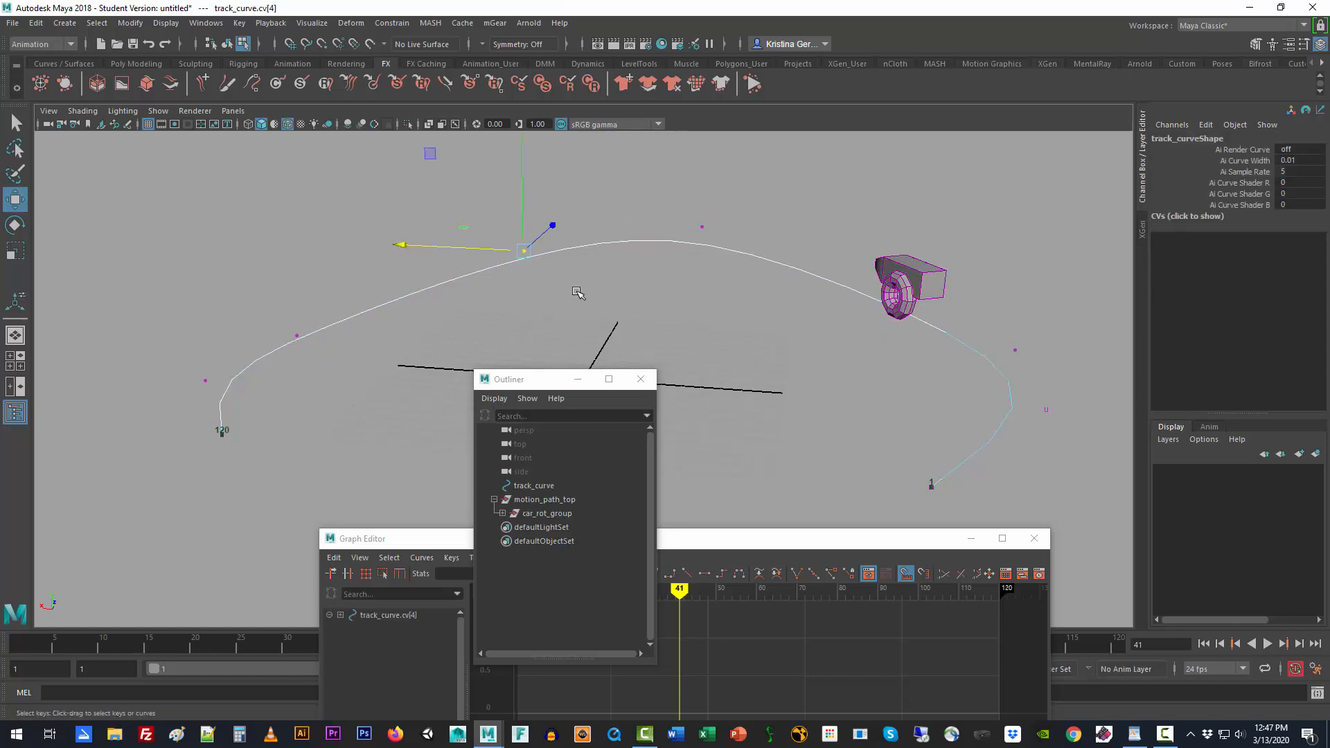
{"action": "left_click_drag", "start_coordinate": [395, 242], "coordinate": [368, 242]}
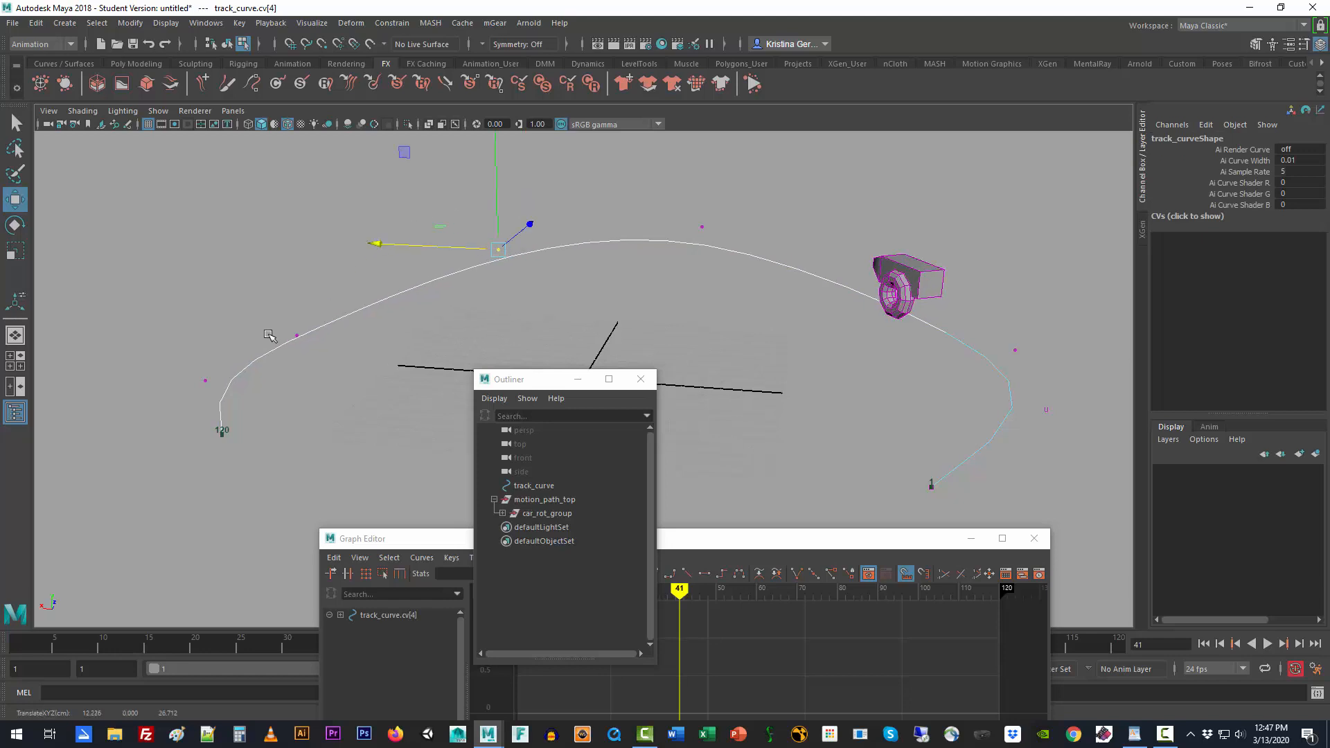
{"action": "left_click_drag", "start_coordinate": [279, 319], "coordinate": [349, 396]}
{"action": "left_click_drag", "start_coordinate": [346, 301], "coordinate": [392, 268]}
{"action": "left_click_drag", "start_coordinate": [227, 296], "coordinate": [203, 297]}
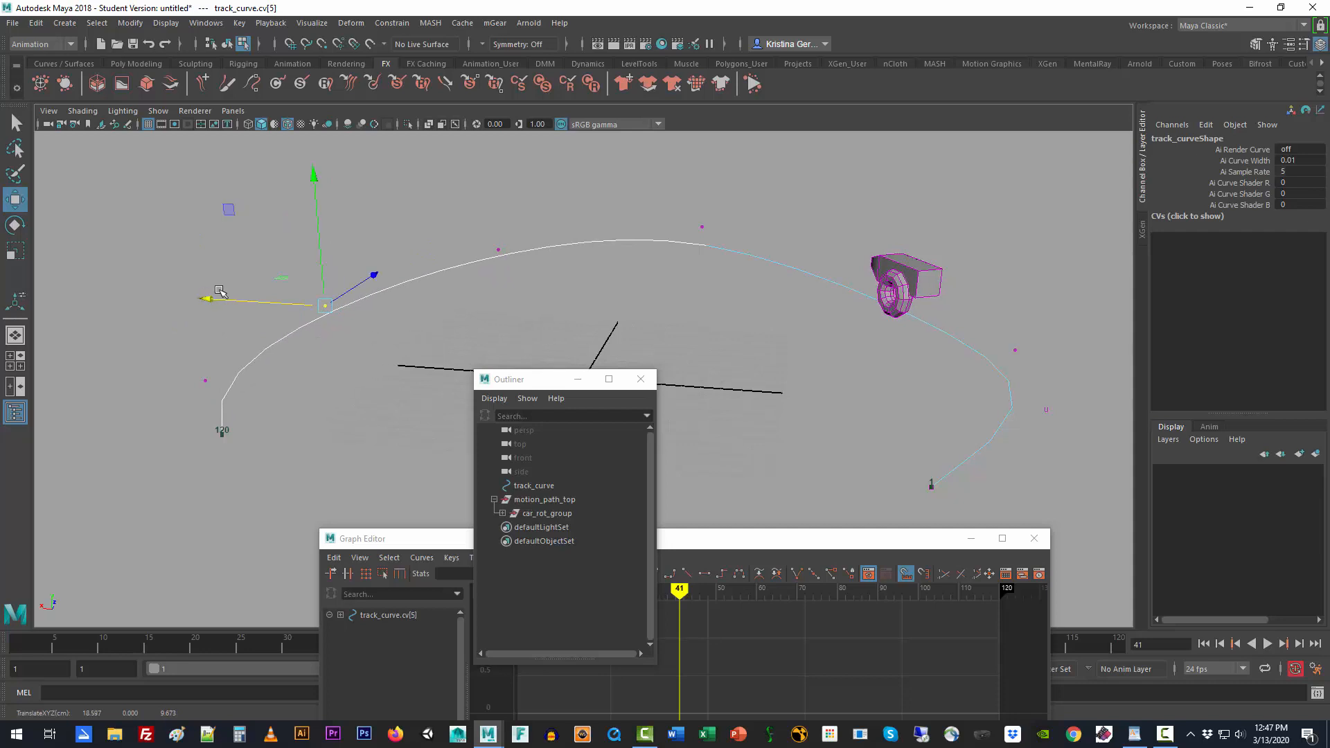
{"action": "left_click", "coordinate": [325, 217]}
- Return to object mode, select track_curve, and turn on the permanent display of its NURBS CVs and hulls
{"action": "right_click_drag", "start_coordinate": [403, 278], "coordinate": [451, 264]}
{"action": "left_click", "coordinate": [443, 267]}
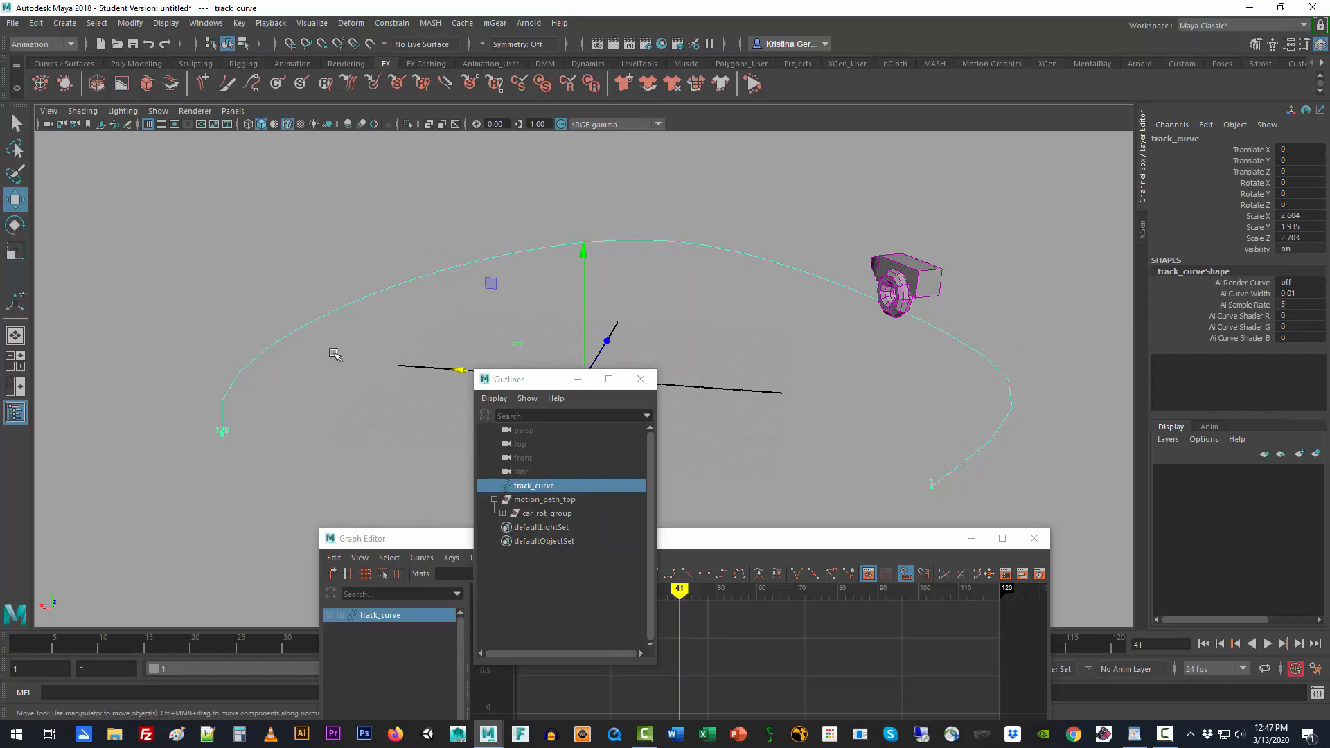
{"action": "left_click", "coordinate": [165, 23]}
{"action": "mouse_move", "coordinate": [259, 212]}
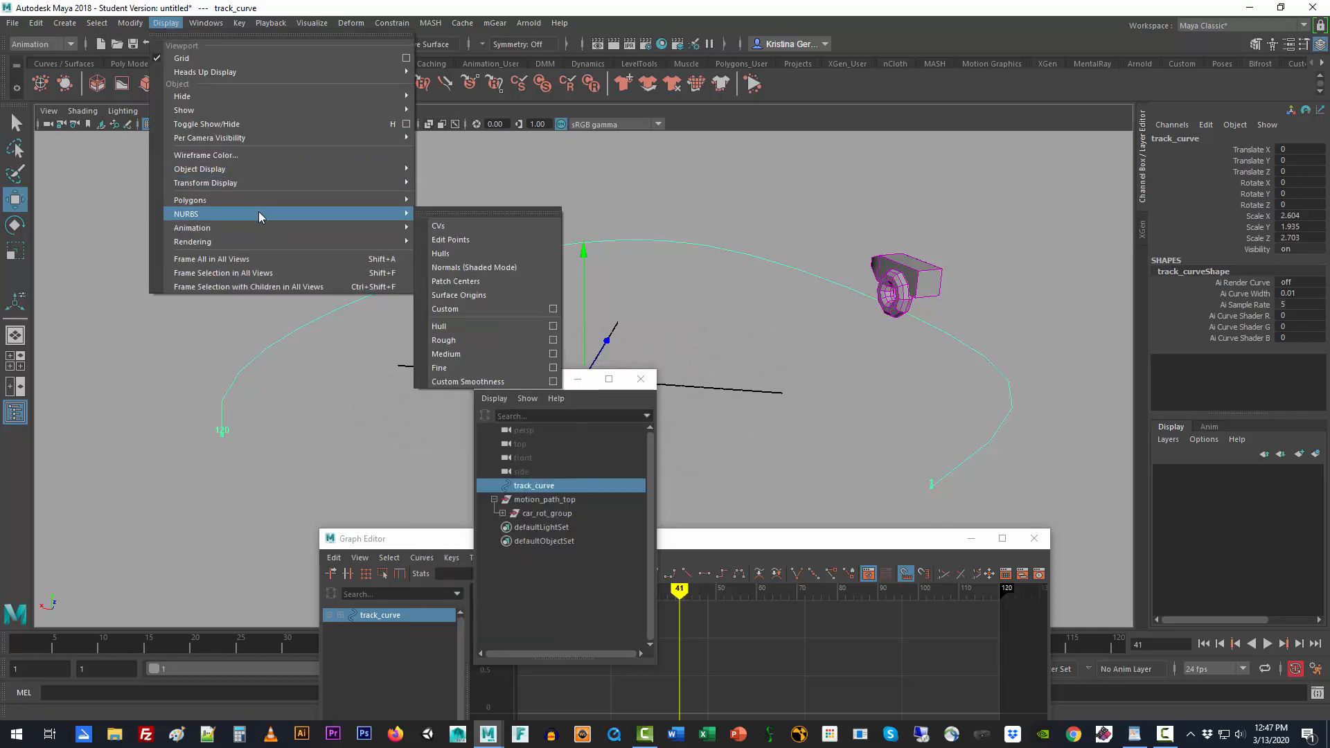
{"action": "left_click", "coordinate": [482, 226]}
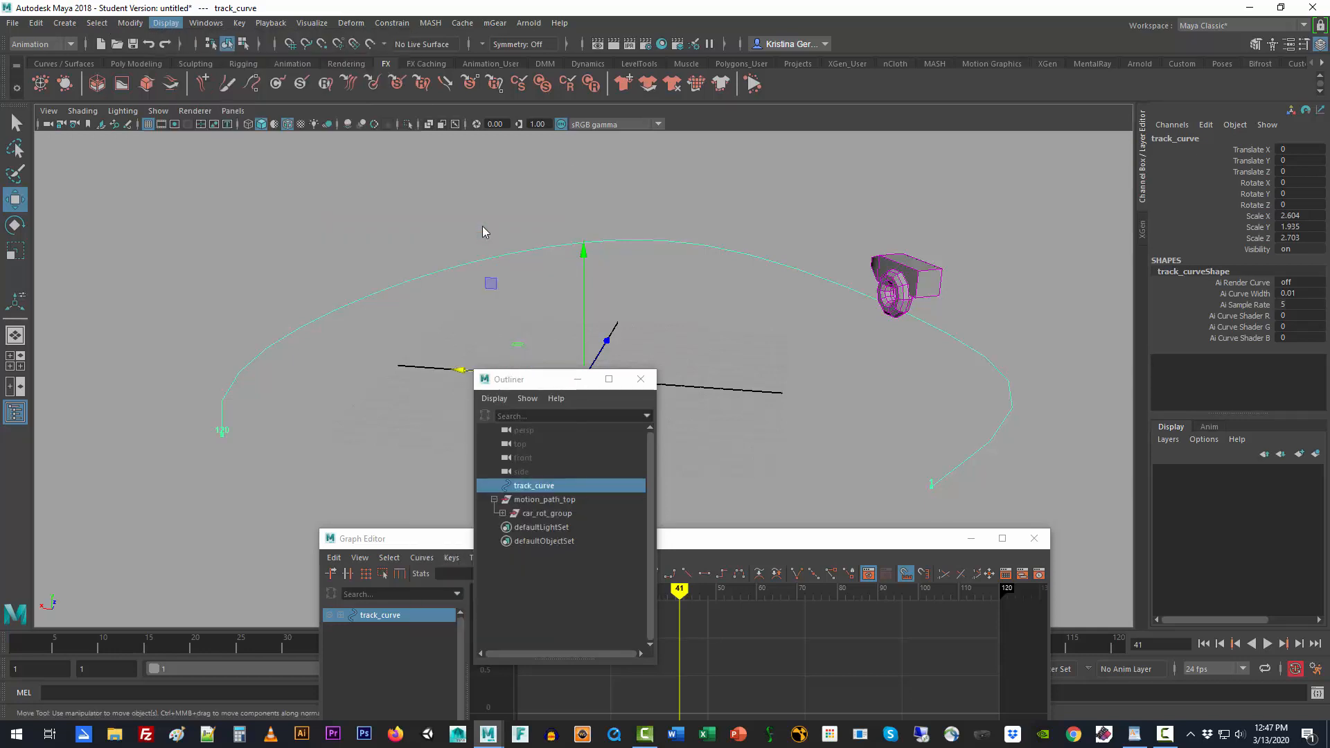
{"action": "left_click", "coordinate": [165, 23]}
{"action": "mouse_move", "coordinate": [292, 209]}
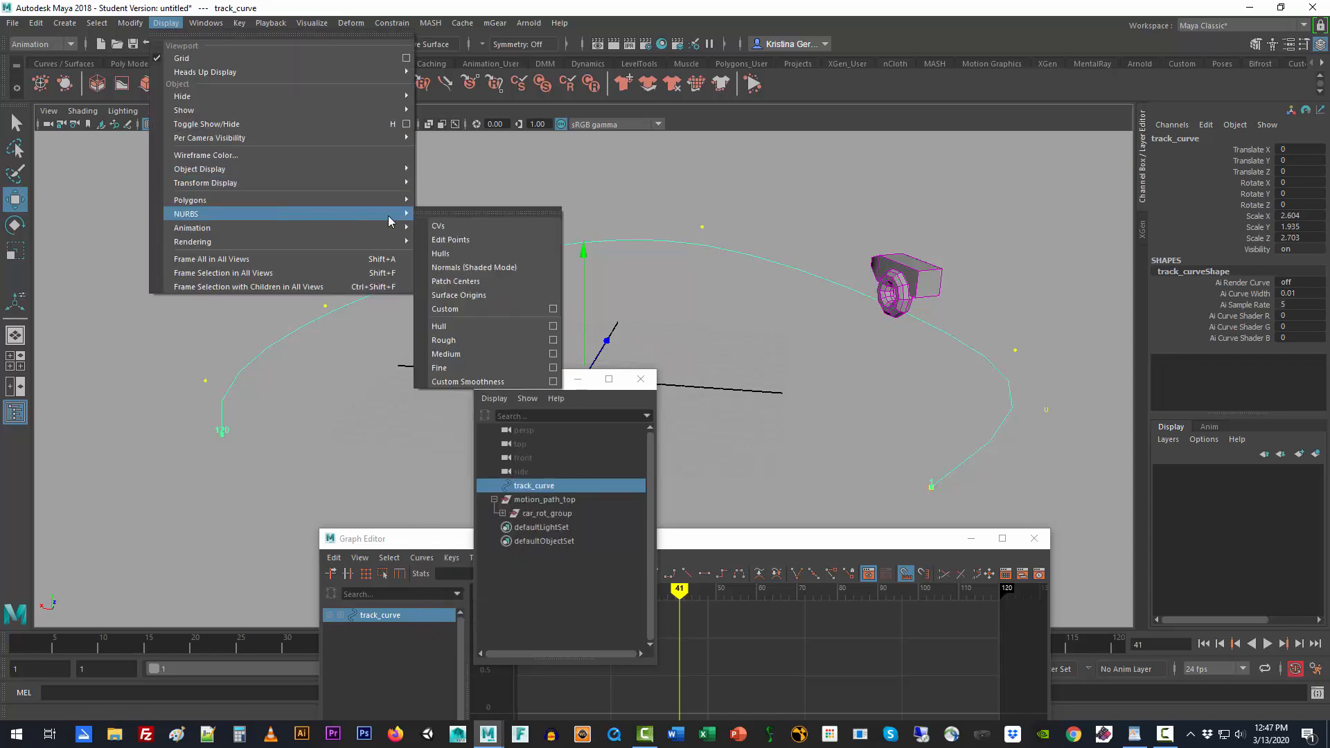
{"action": "left_click", "coordinate": [470, 255]}
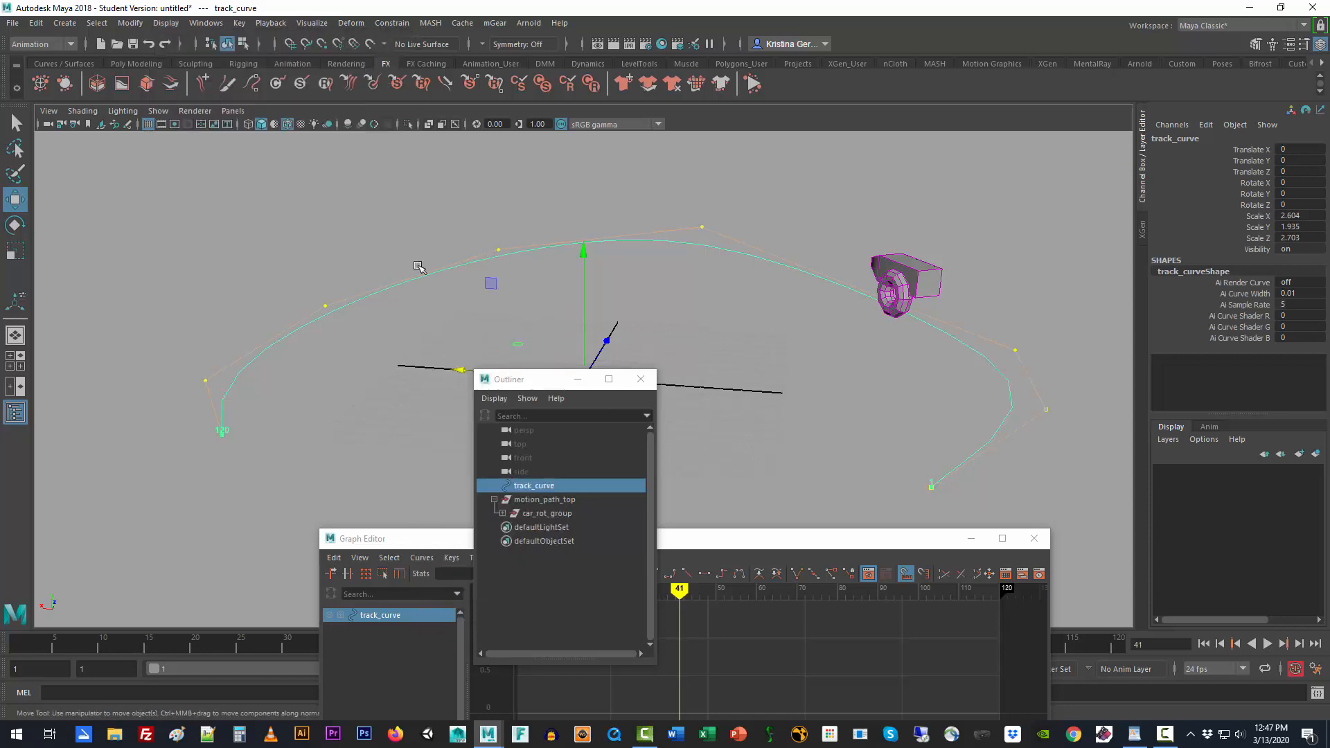
{"action": "left_click", "coordinate": [312, 317]}
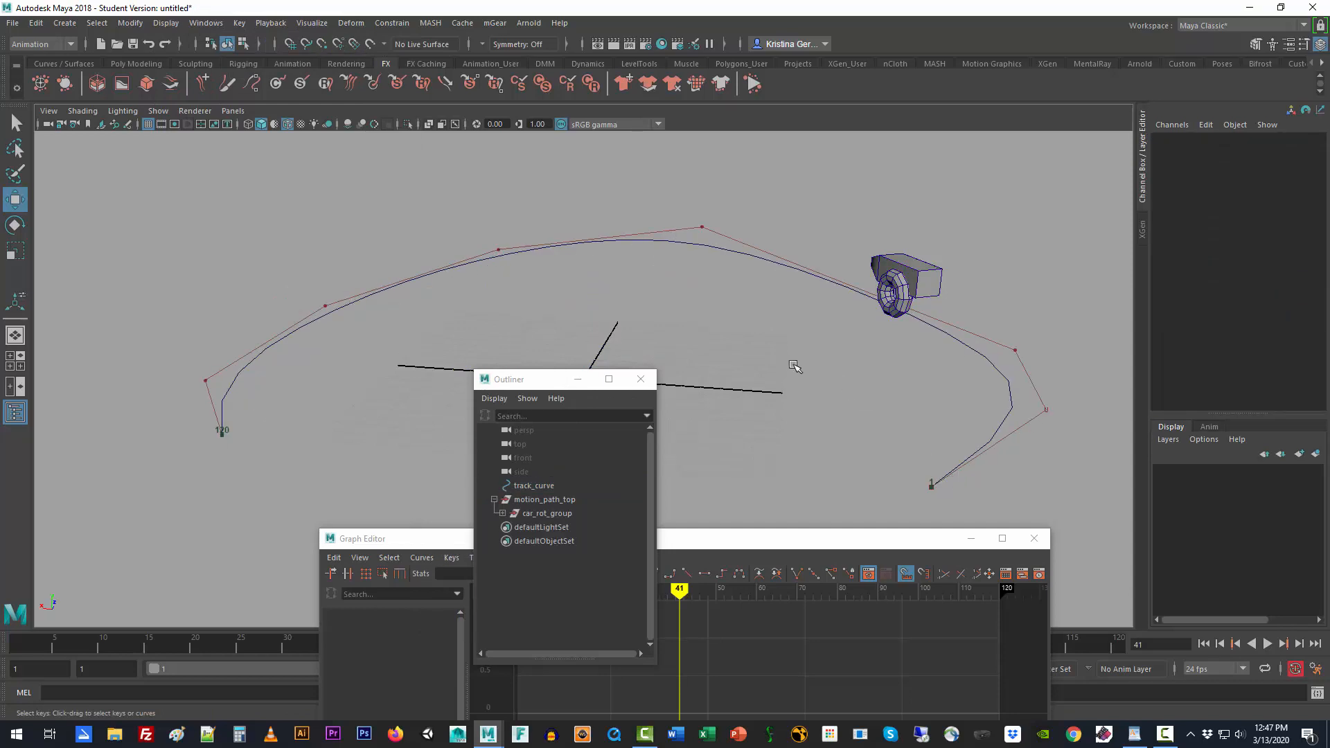
- Select motion_path_top and move the Outliner and Graph Editor aside so the whole track is in view
{"action": "scroll", "coordinate": [776, 369], "scroll_direction": "down", "scroll_amount": 2}
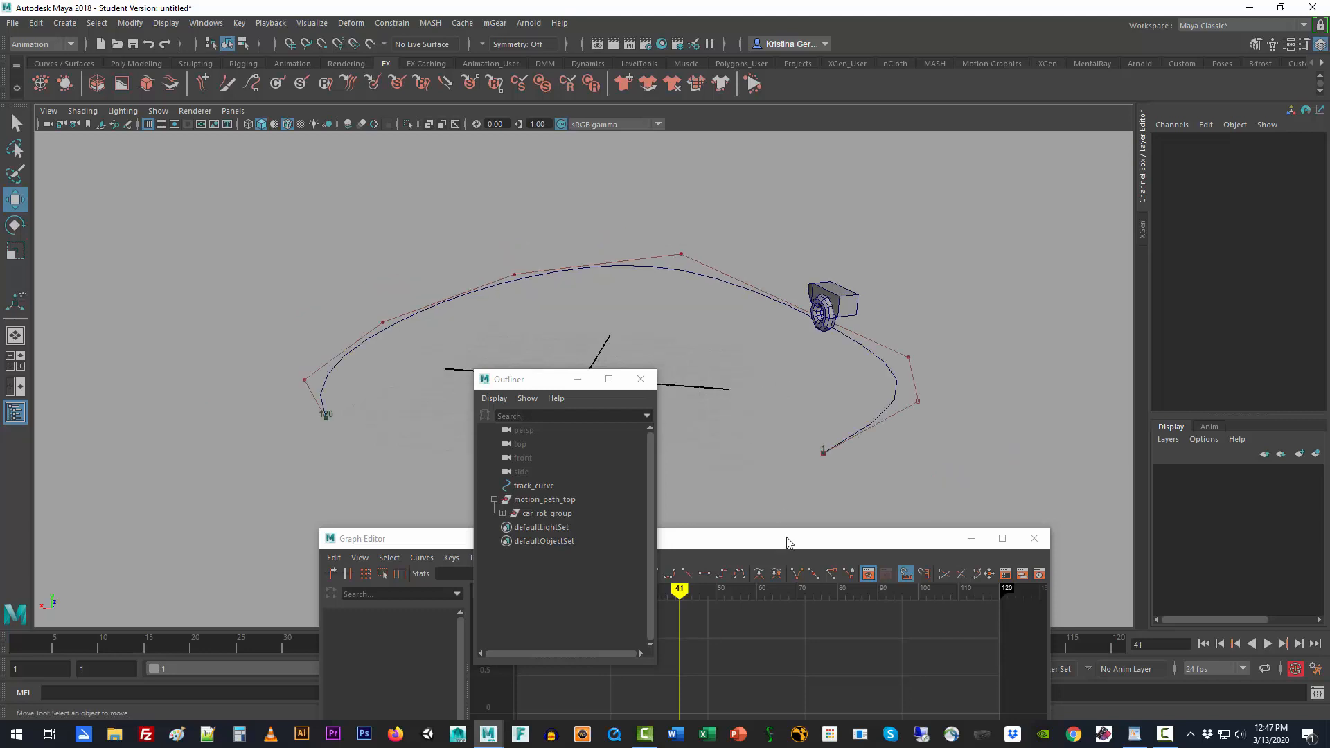
{"action": "left_click_drag", "start_coordinate": [787, 541], "coordinate": [1163, 356]}
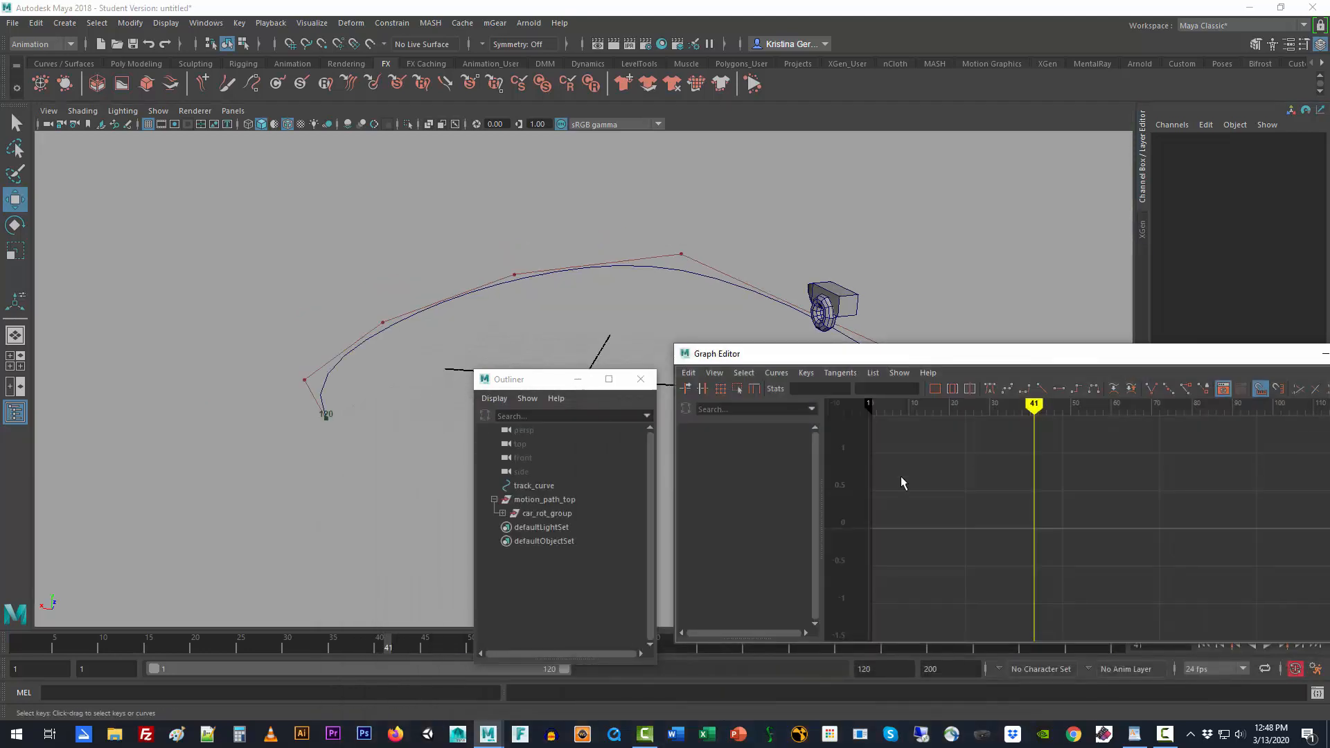
{"action": "left_click", "coordinate": [547, 500]}
{"action": "left_click_drag", "start_coordinate": [547, 392], "coordinate": [153, 204]}
{"action": "left_click_drag", "start_coordinate": [864, 362], "coordinate": [1054, 488]}
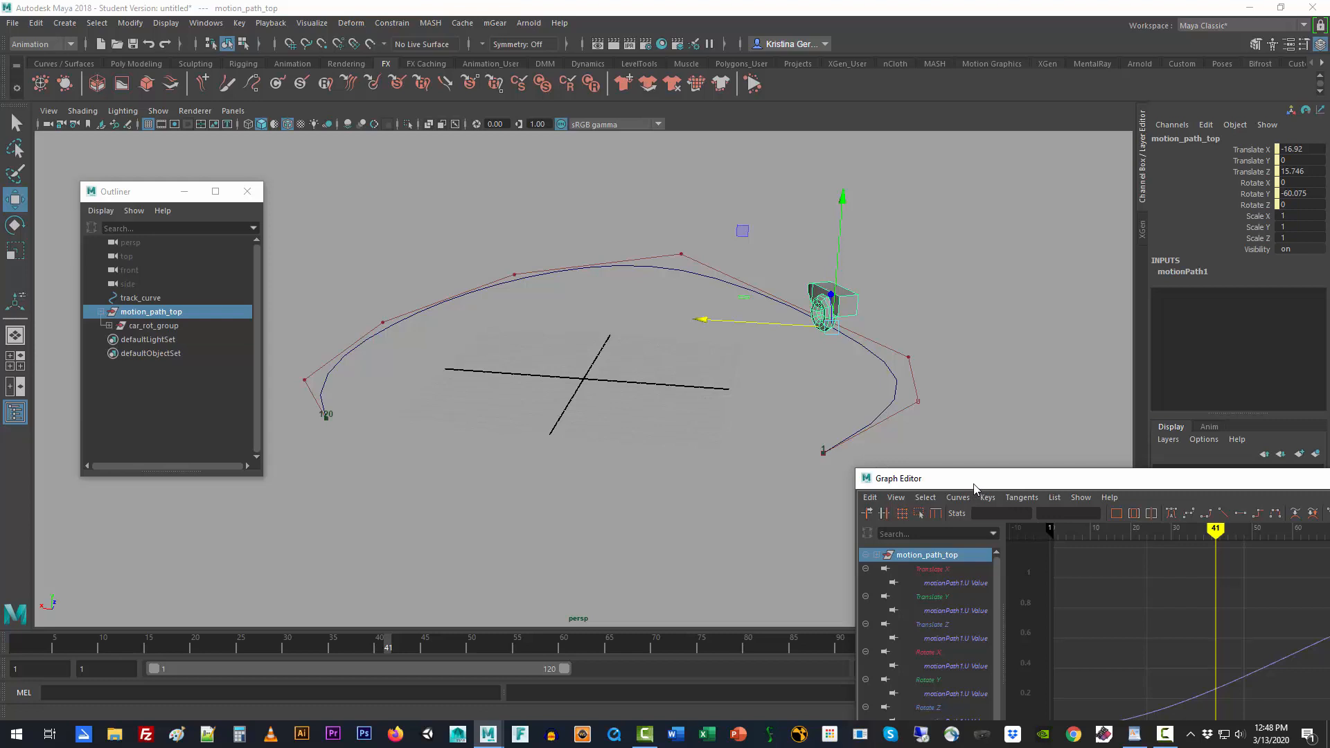
- Place the Graph Editor below the track and frame the whole track in the free viewport area above it
{"action": "left_click_drag", "start_coordinate": [976, 488], "coordinate": [579, 223]}
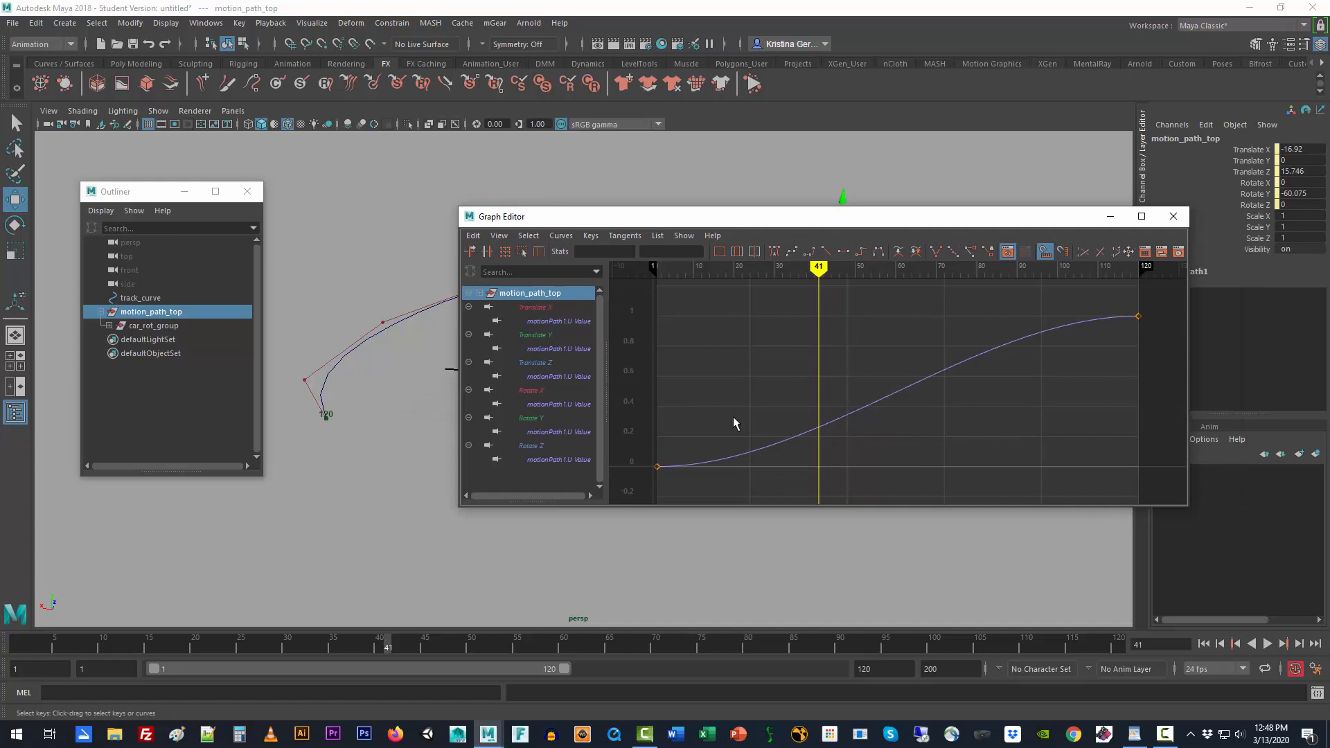
{"action": "left_click_drag", "start_coordinate": [726, 223], "coordinate": [668, 393]}
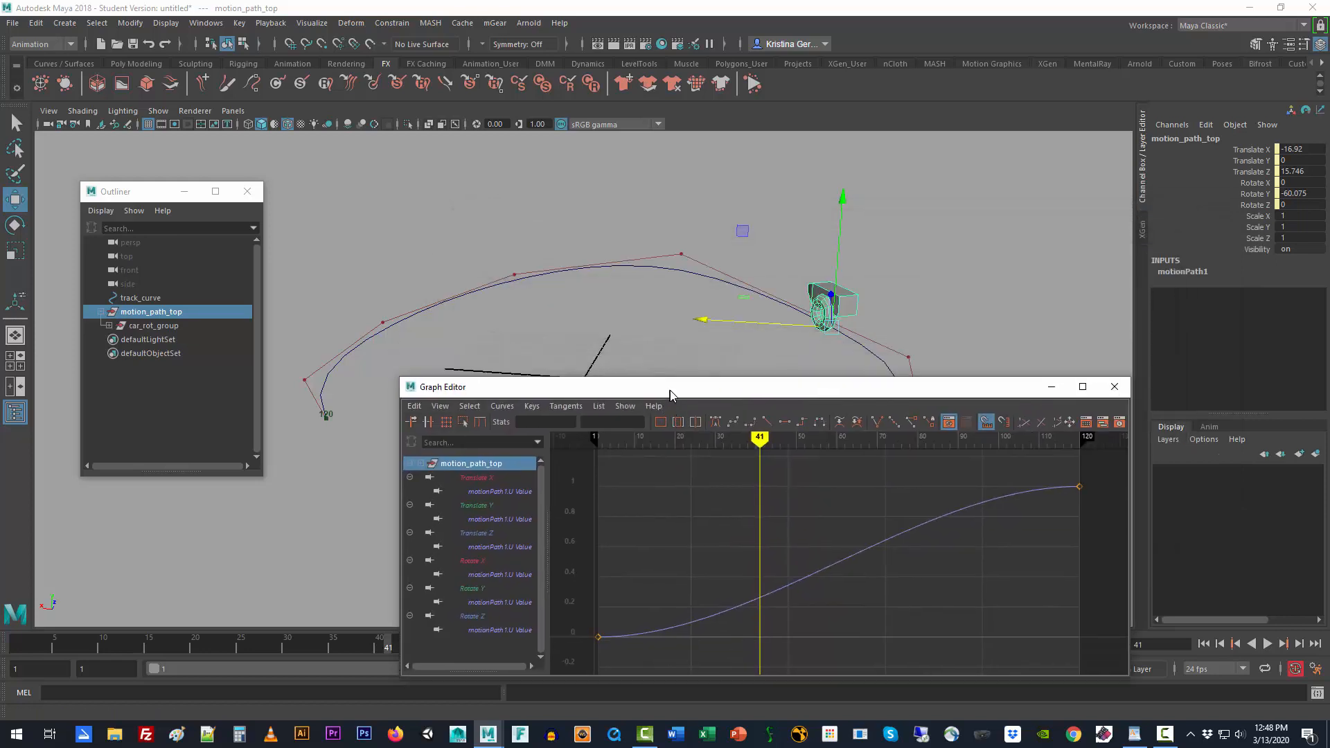
{"action": "middle_click_drag", "start_coordinate": [669, 307], "coordinate": [657, 229], "text": "alt"}
{"action": "right_click_drag", "start_coordinate": [656, 228], "coordinate": [543, 260], "text": "alt"}
{"action": "left_click_drag", "start_coordinate": [543, 260], "coordinate": [553, 312], "text": "alt"}
{"action": "middle_click_drag", "start_coordinate": [552, 312], "coordinate": [538, 285], "text": "alt"}
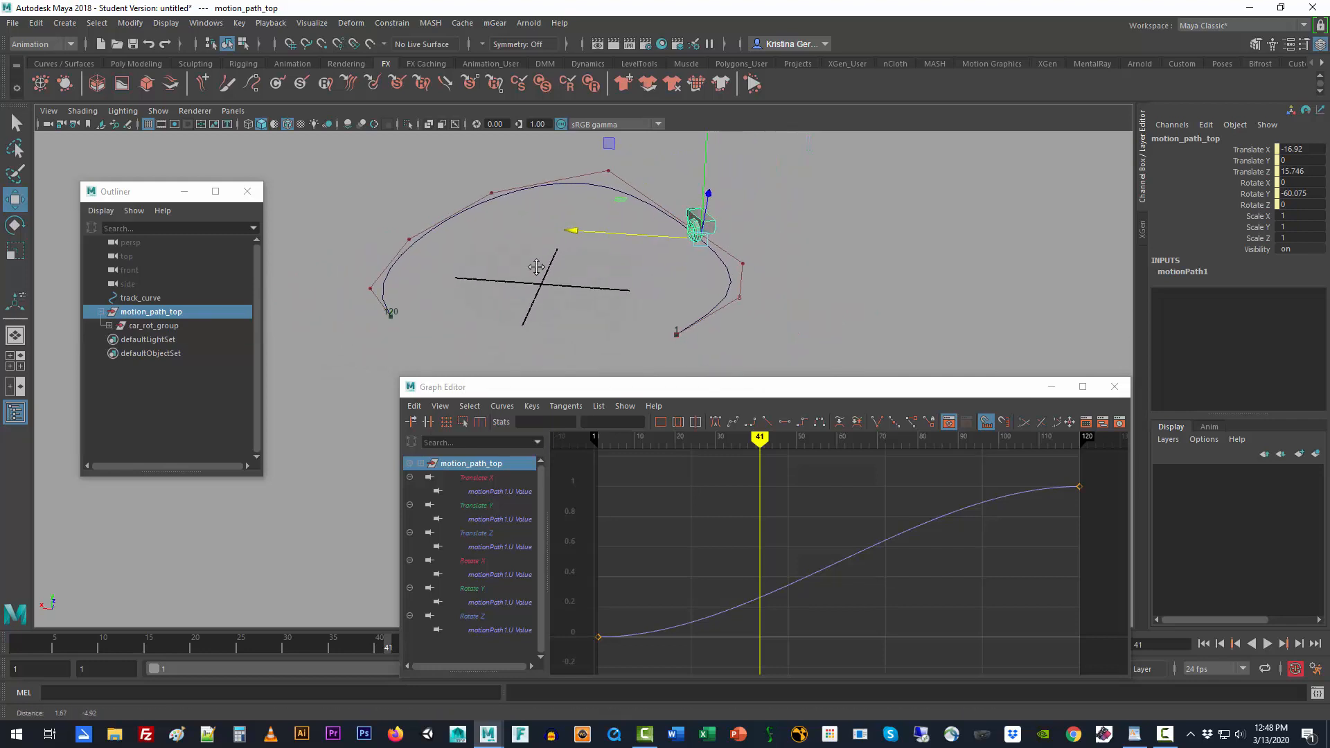
{"action": "left_click", "coordinate": [734, 539]}
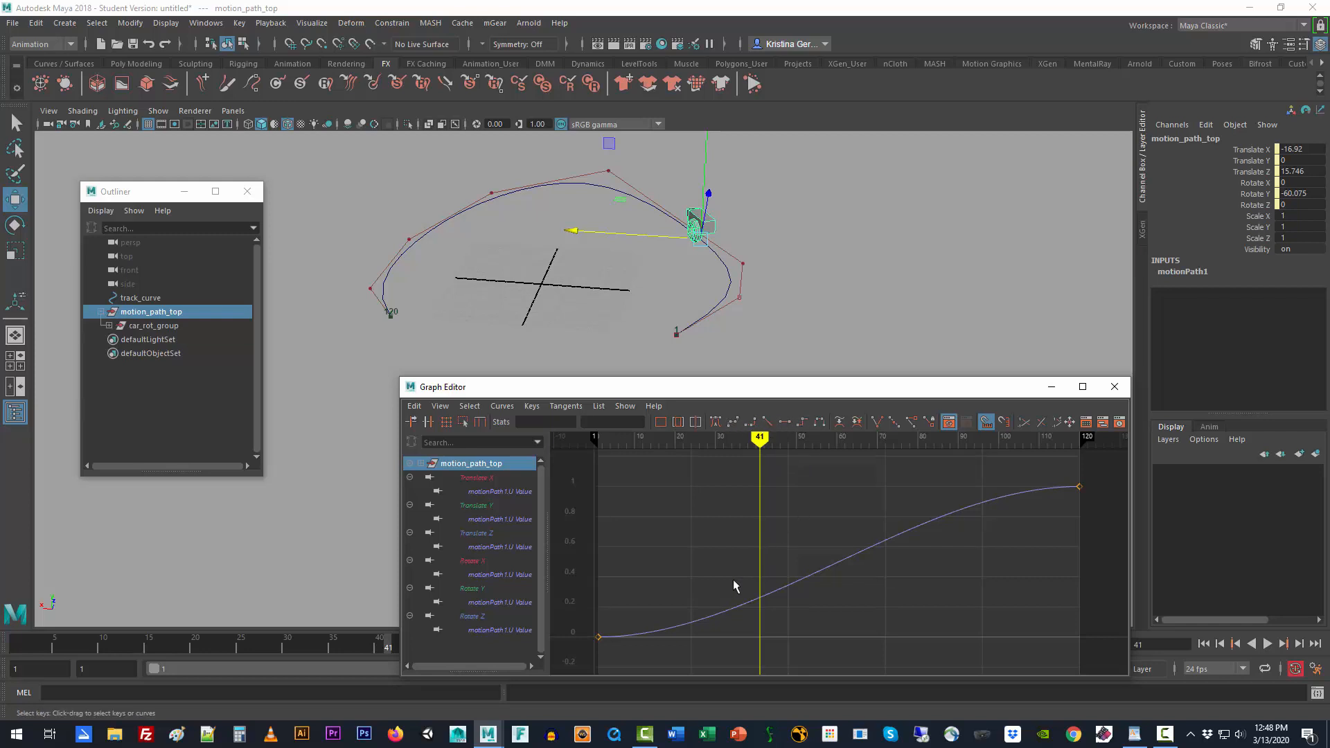
- Select both keys of the motion path's U Value curve, scrub to frame 122, and scrub back to frame 60
{"action": "left_click_drag", "start_coordinate": [672, 614], "coordinate": [600, 658]}
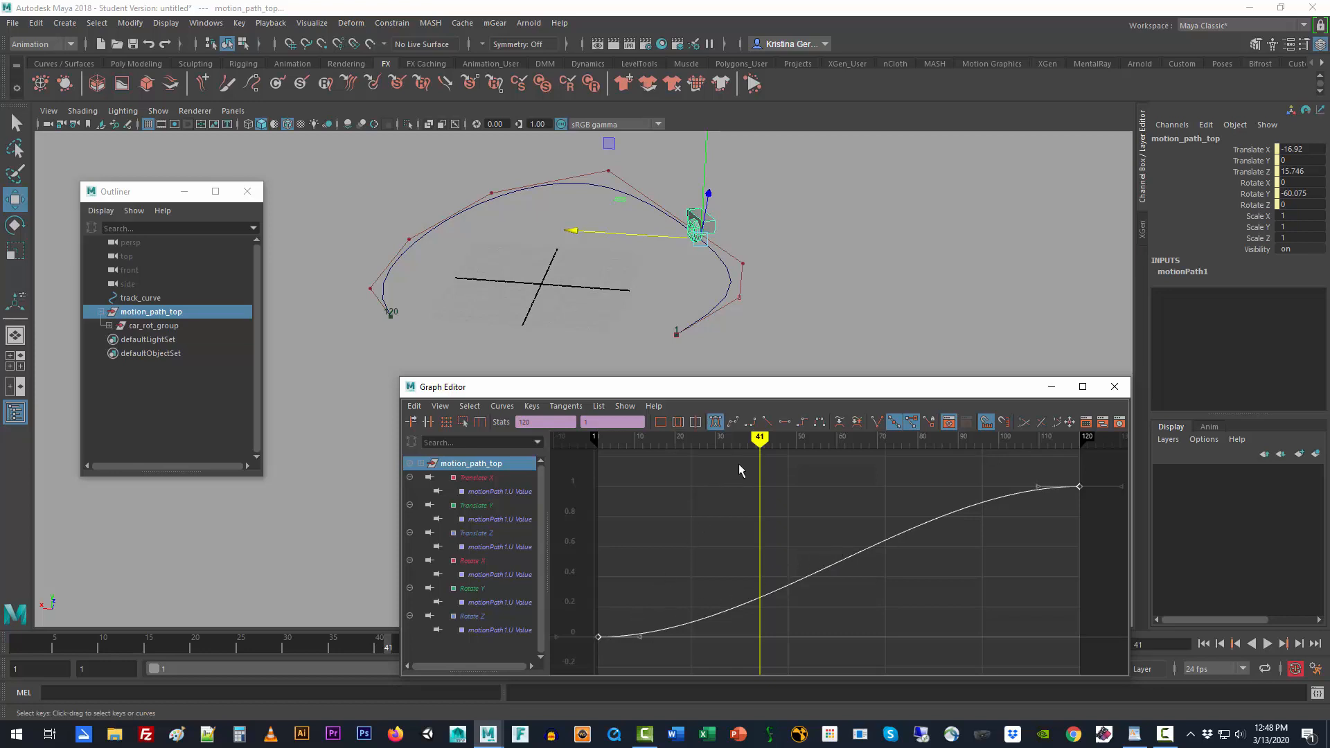
{"action": "mouse_move", "coordinate": [760, 455]}
{"action": "left_mouse_down"}
{"action": "mouse_move", "coordinate": [590, 454]}
{"action": "mouse_move", "coordinate": [1088, 467]}
{"action": "left_mouse_up"}
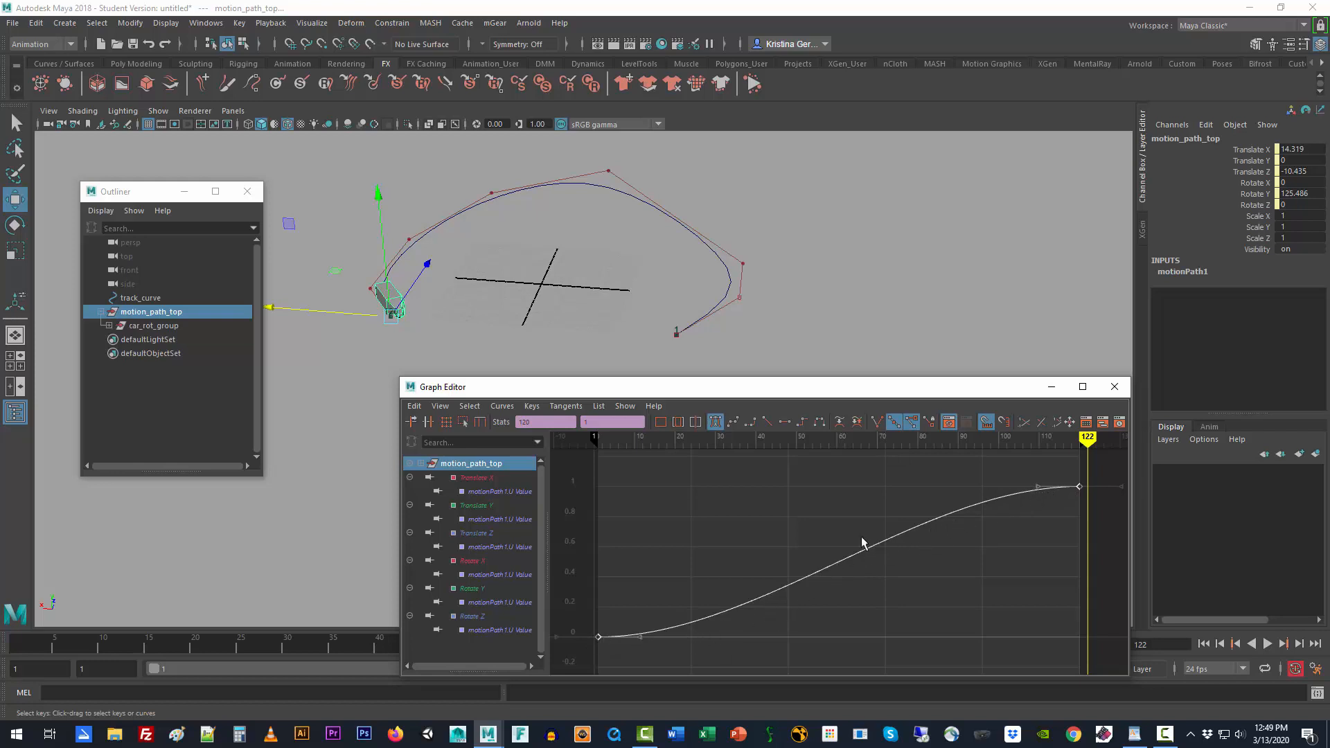
{"action": "mouse_move", "coordinate": [1088, 438]}
{"action": "left_mouse_down"}
{"action": "mouse_move", "coordinate": [787, 512]}
{"action": "mouse_move", "coordinate": [841, 547]}
{"action": "mouse_move", "coordinate": [836, 564]}
{"action": "left_mouse_up"}
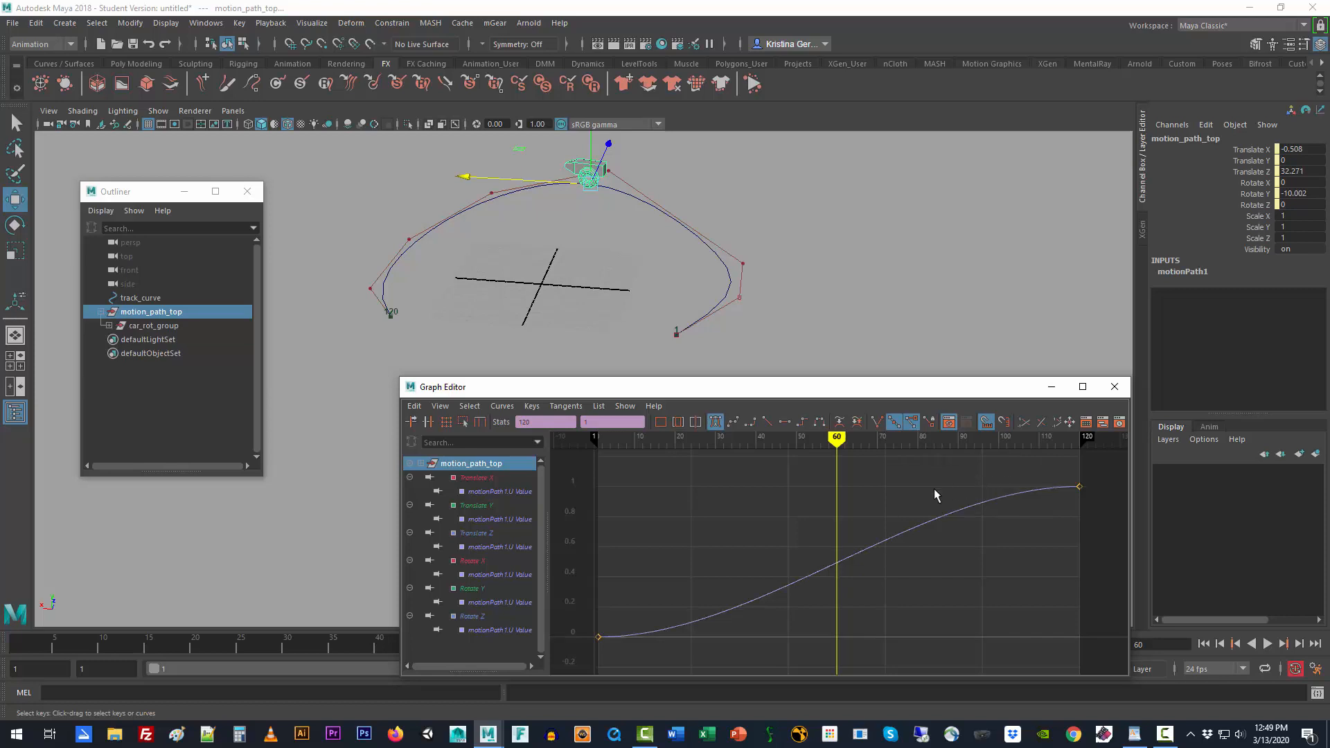
- Set both keys of the U Value curve to linear tangents and play back the car's motion along the track
{"action": "left_click_drag", "start_coordinate": [906, 499], "coordinate": [928, 558]}
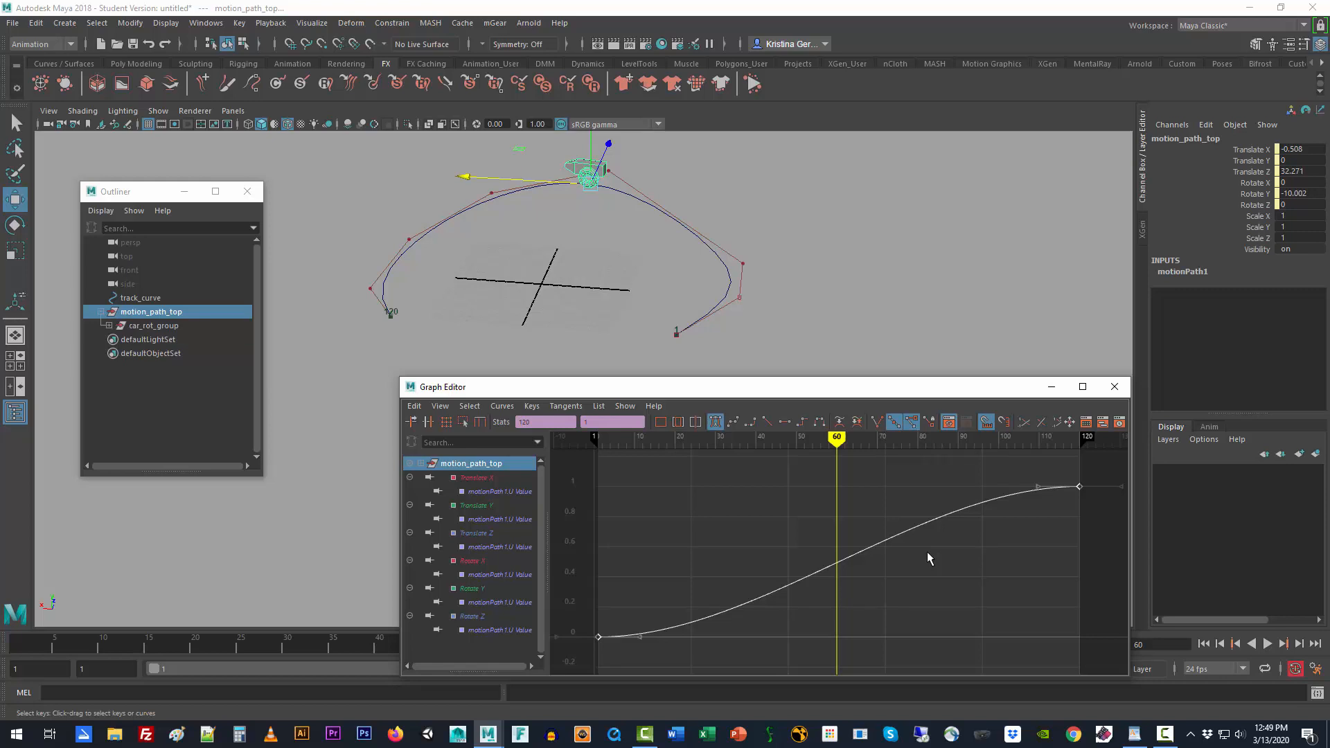
{"action": "left_click", "coordinate": [769, 424]}
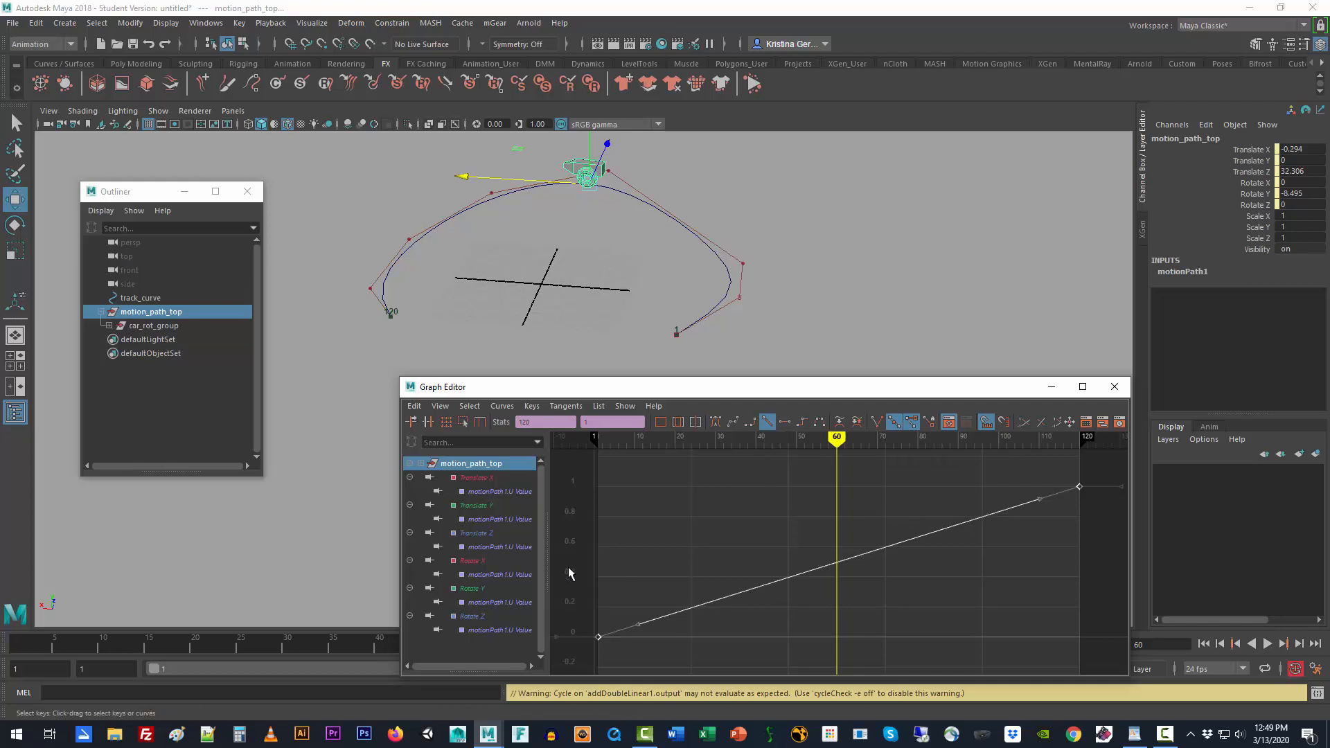
{"action": "left_click_drag", "start_coordinate": [627, 391], "coordinate": [624, 366]}
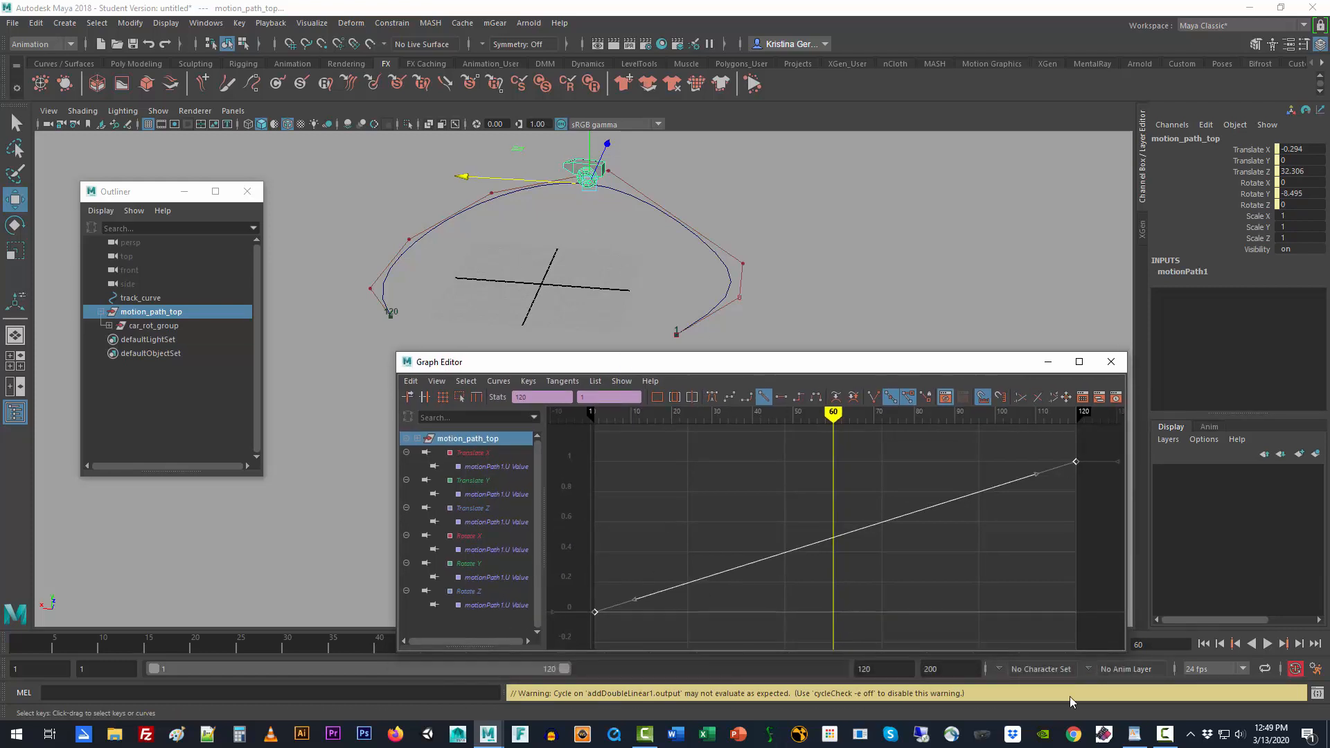
{"action": "left_click", "coordinate": [1268, 645]}
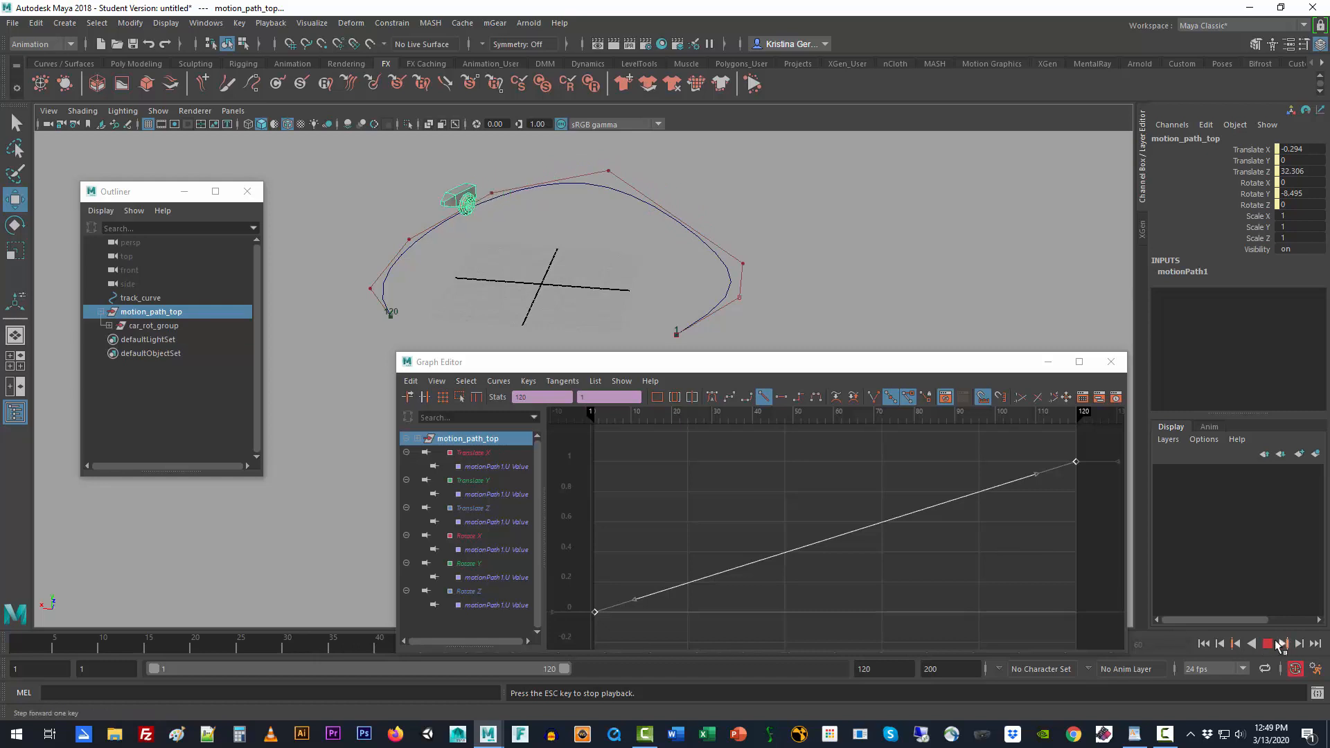
{"action": "left_click", "coordinate": [1268, 644]}
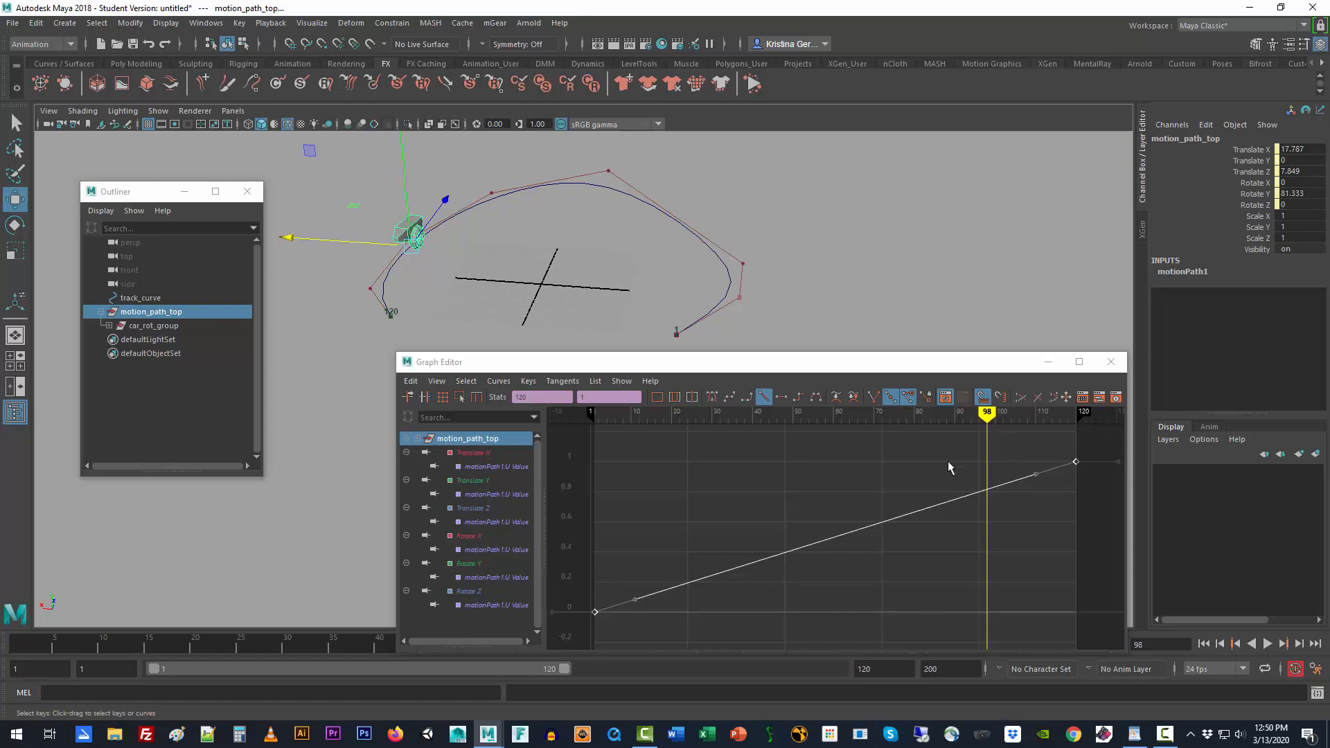
- Select only the U Value curve's end key at frame 120 and give it flat tangents
{"action": "left_click", "coordinate": [988, 467]}
{"action": "left_click_drag", "start_coordinate": [1064, 456], "coordinate": [1071, 468]}
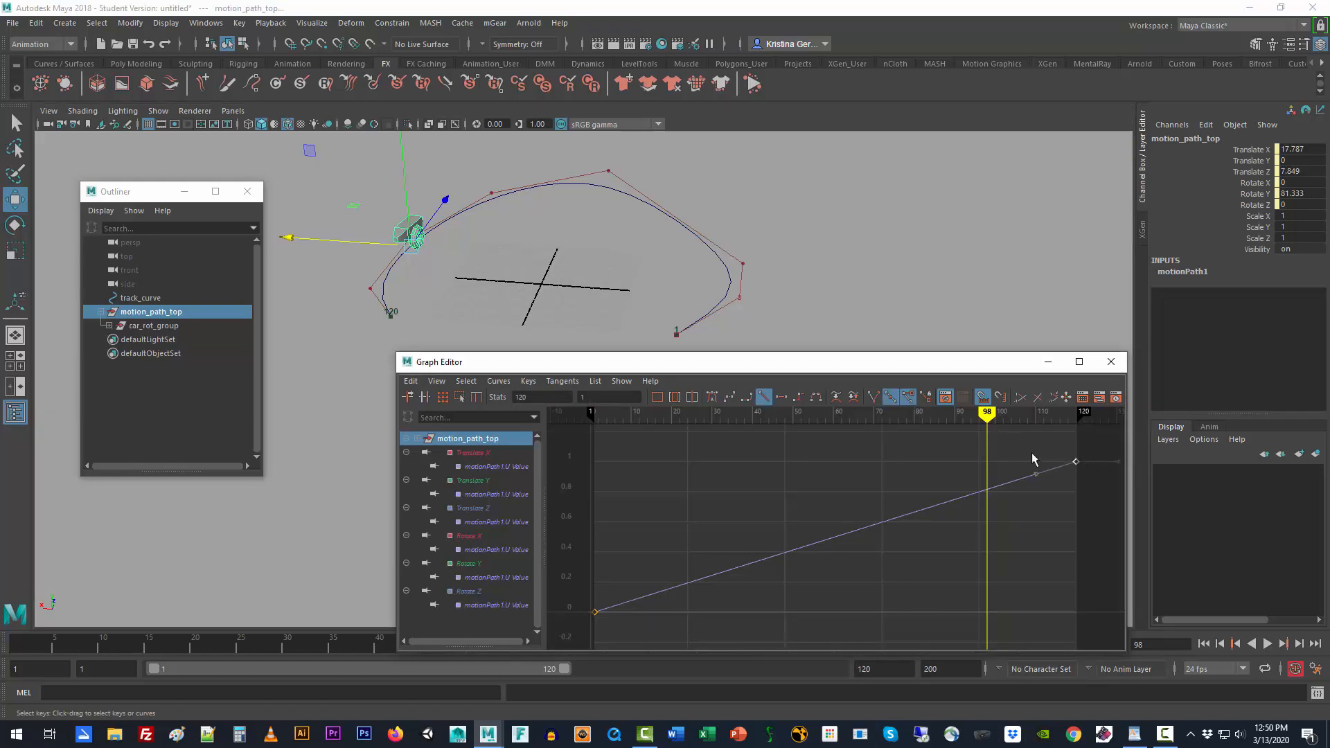
{"action": "left_click", "coordinate": [1059, 450]}
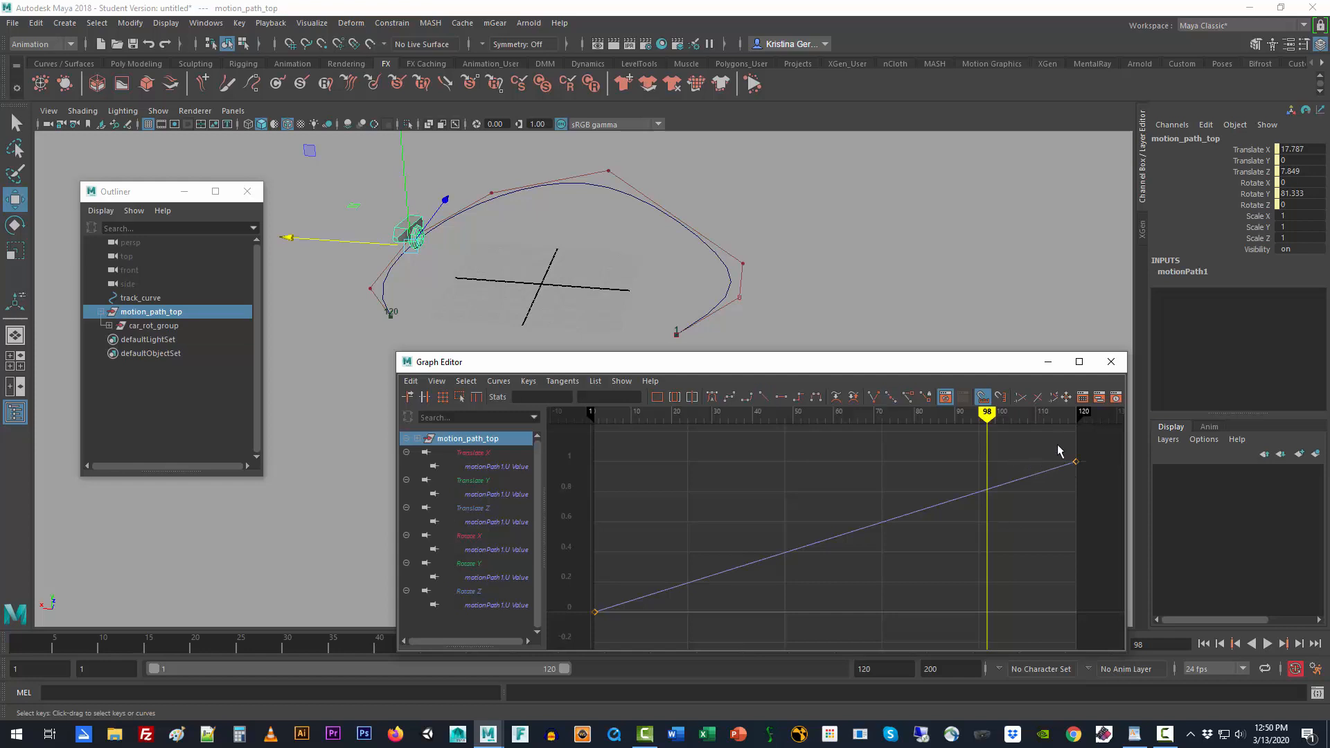
{"action": "left_click_drag", "start_coordinate": [1097, 489], "coordinate": [1063, 450]}
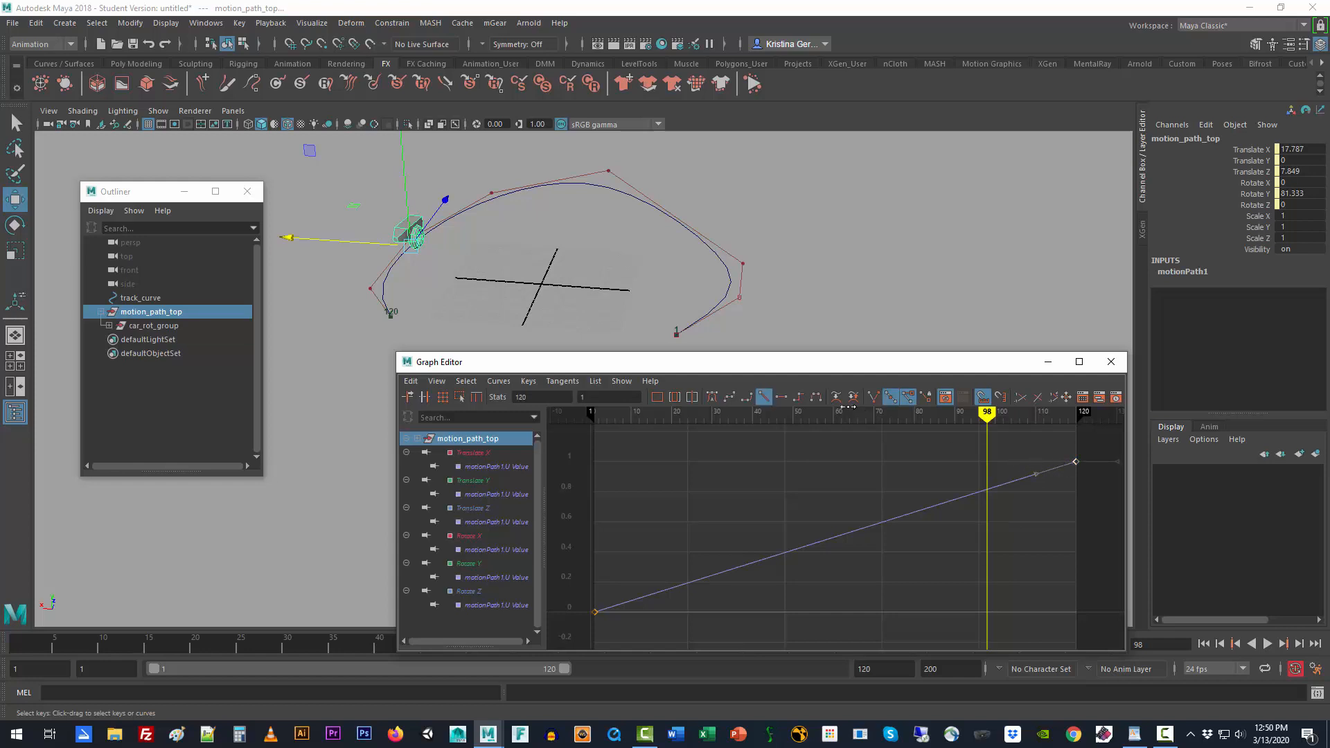
{"action": "left_click", "coordinate": [781, 399]}
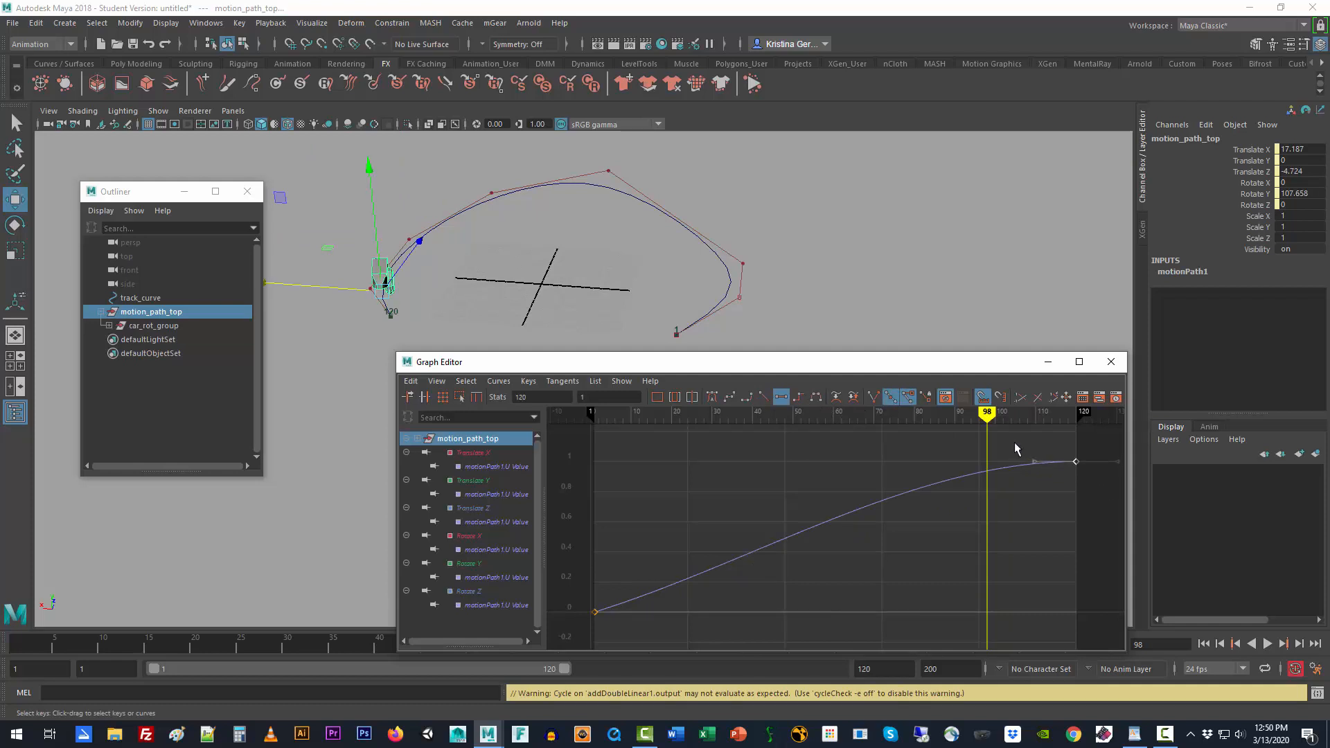
- Pull the U Value end key's incoming tangent handle down for a steep finish and lower the start key's outgoing handle for a slow start
{"action": "left_click_drag", "start_coordinate": [1018, 450], "coordinate": [1052, 483]}
{"action": "middle_click_drag", "start_coordinate": [1034, 466], "coordinate": [1041, 487]}
{"action": "mouse_move", "coordinate": [1034, 481]}
{"action": "left_mouse_down"}
{"action": "mouse_move", "coordinate": [1035, 464]}
{"action": "mouse_move", "coordinate": [1050, 496]}
{"action": "mouse_move", "coordinate": [1043, 487]}
{"action": "left_mouse_up"}
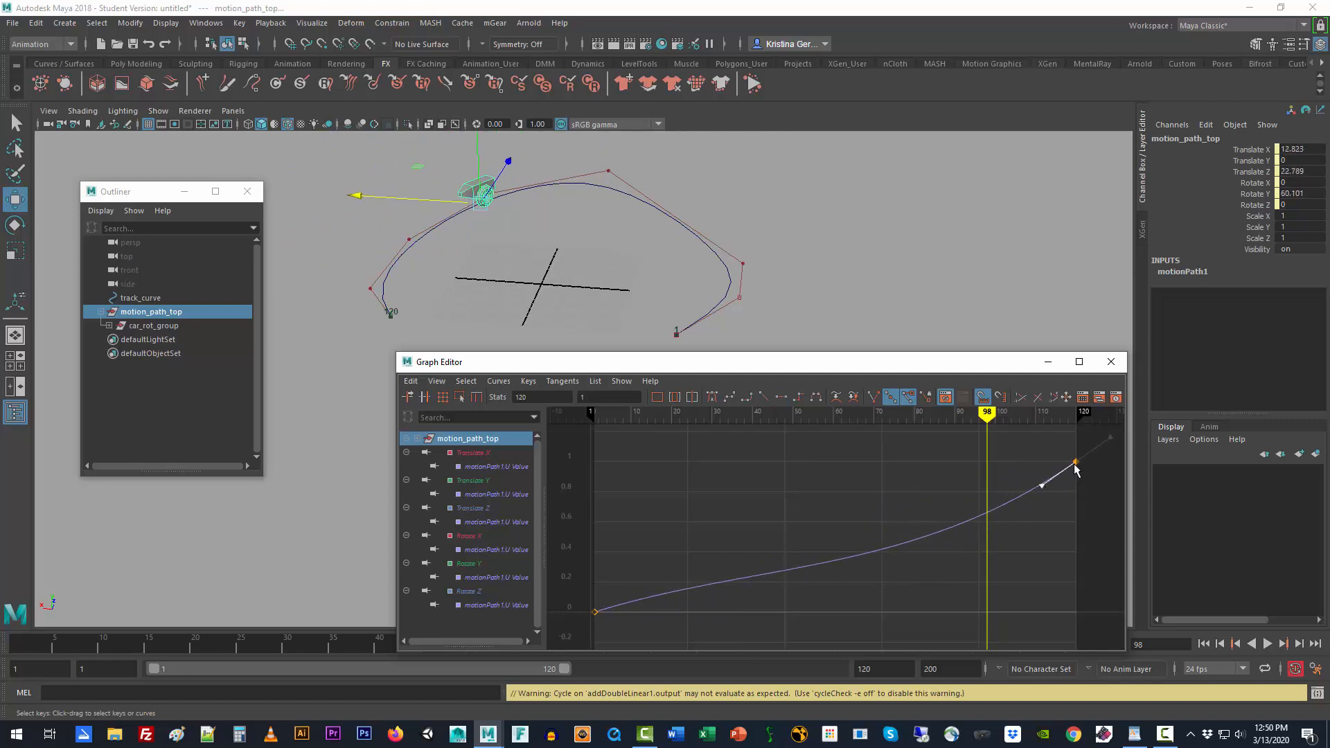
{"action": "left_click_drag", "start_coordinate": [589, 600], "coordinate": [646, 605]}
{"action": "middle_click_drag", "start_coordinate": [646, 605], "coordinate": [647, 616]}
{"action": "left_click", "coordinate": [683, 563]}
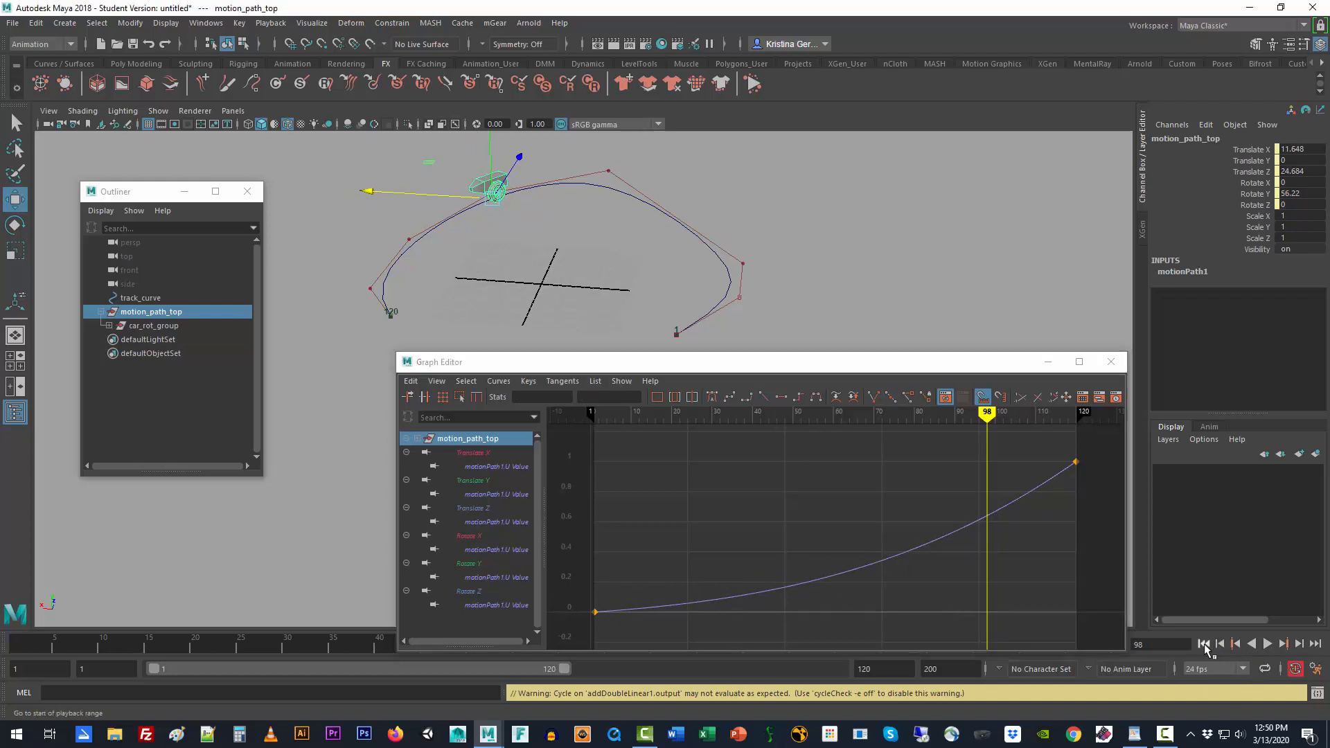
- Play the path animation from the first frame to check the acceleration and stop at frame 31
{"action": "left_click", "coordinate": [1235, 643]}
{"action": "left_click", "coordinate": [1268, 643]}
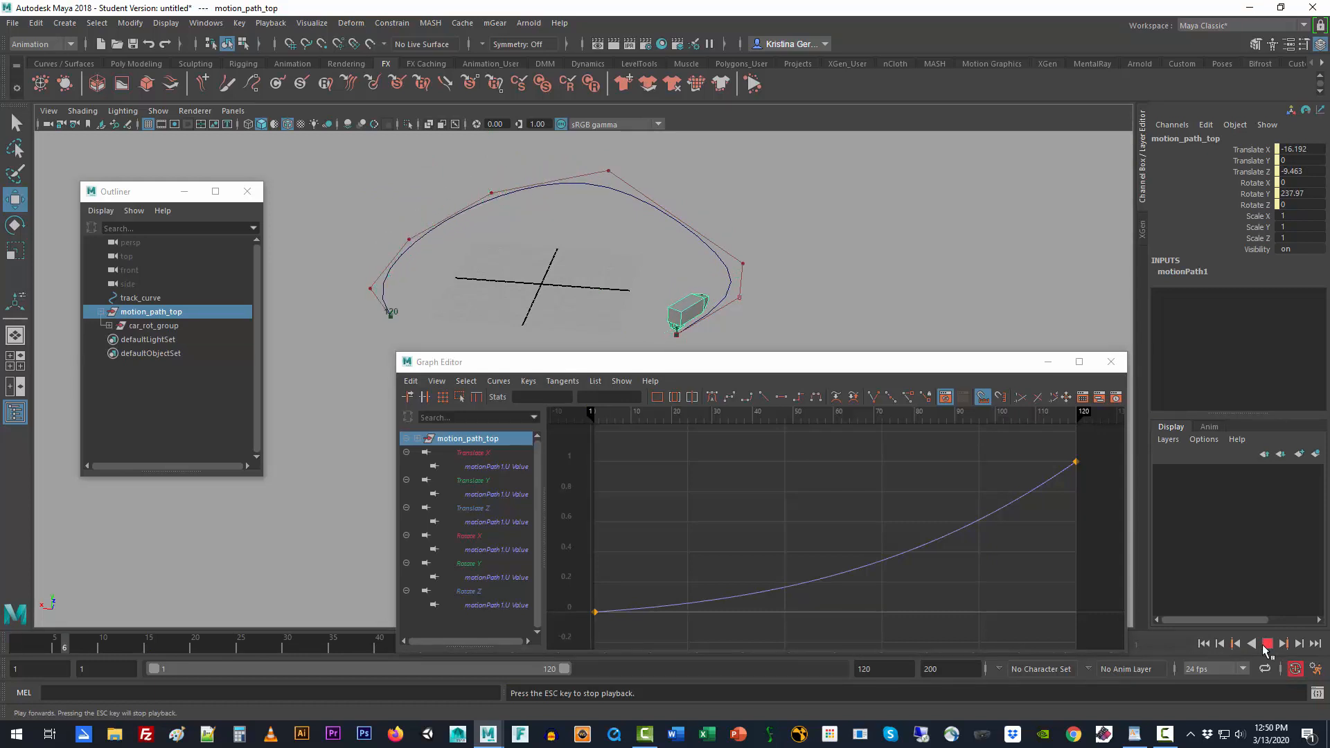
{"action": "left_click", "coordinate": [1265, 645]}
- Set both keys of the U Value curve to flat tangents, close the Graph Editor, and deselect the rig
{"action": "left_click_drag", "start_coordinate": [870, 527], "coordinate": [935, 621]}
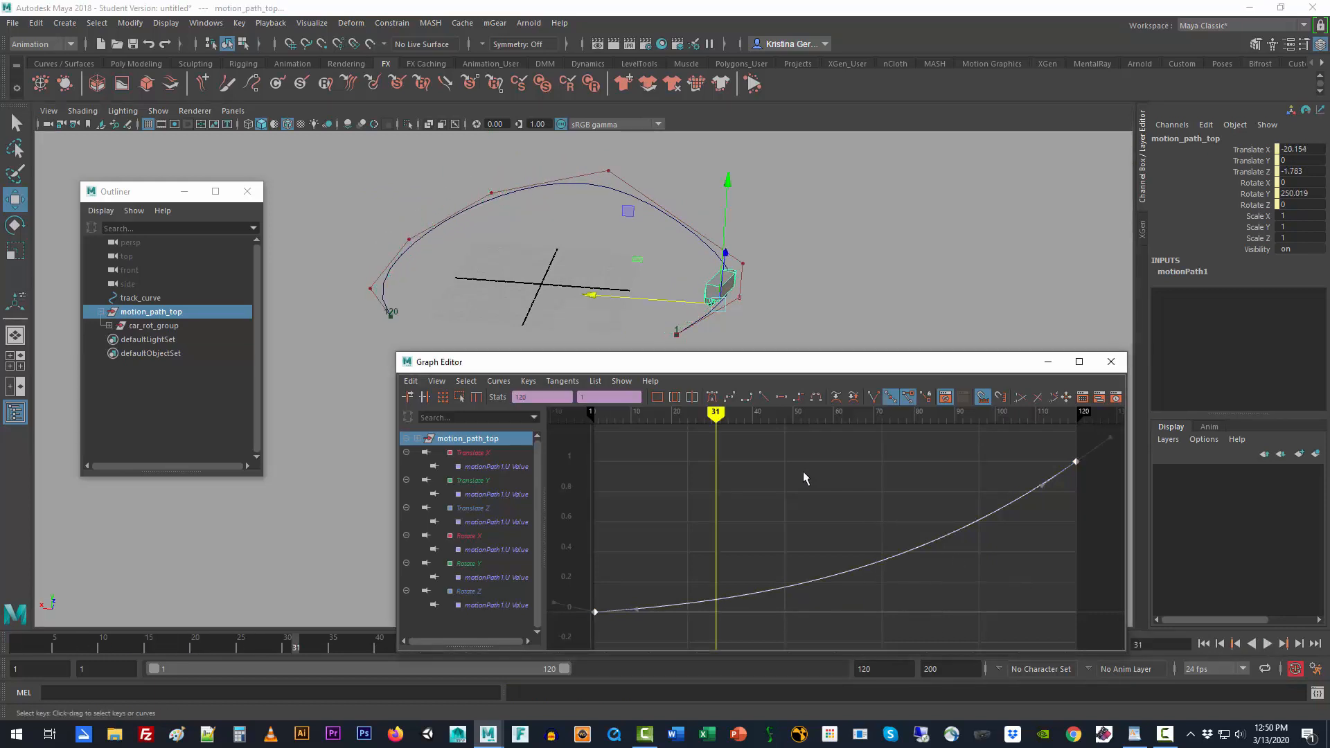
{"action": "left_click", "coordinate": [781, 397]}
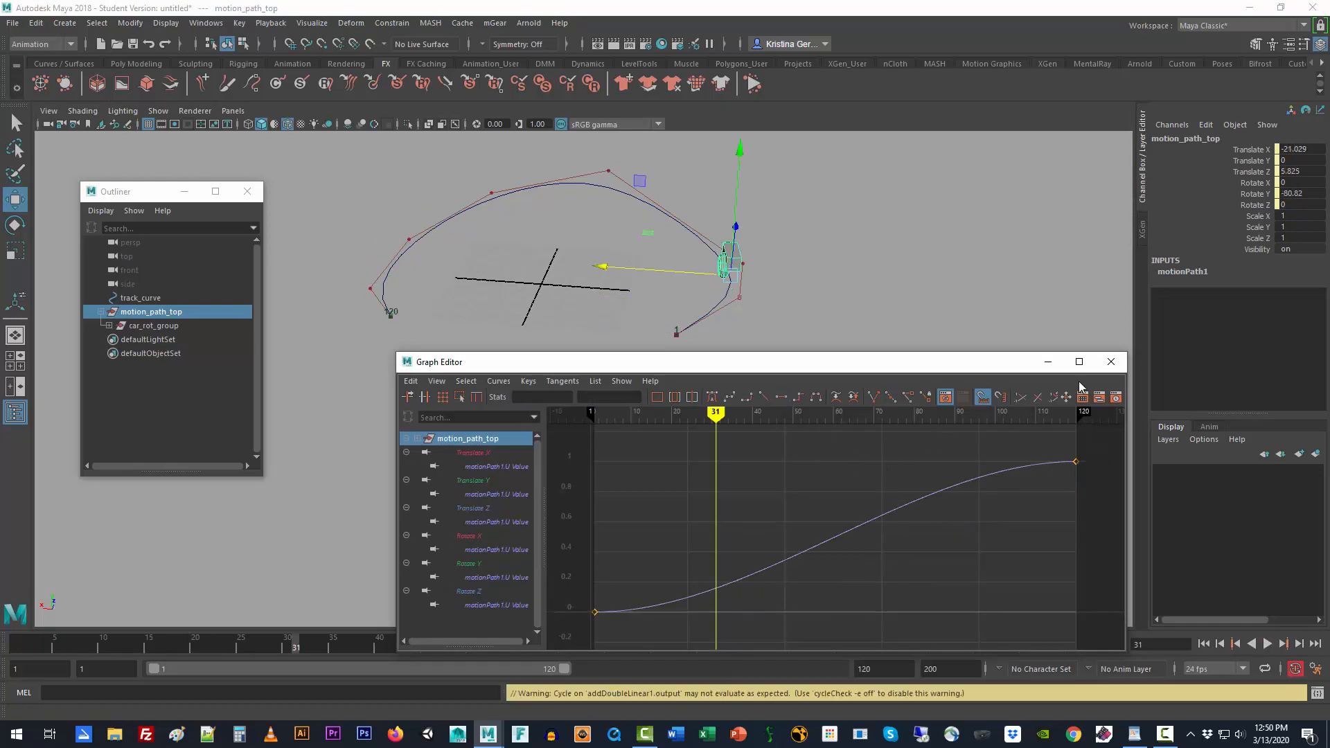
{"action": "left_click", "coordinate": [1111, 362]}
{"action": "left_click", "coordinate": [688, 421]}
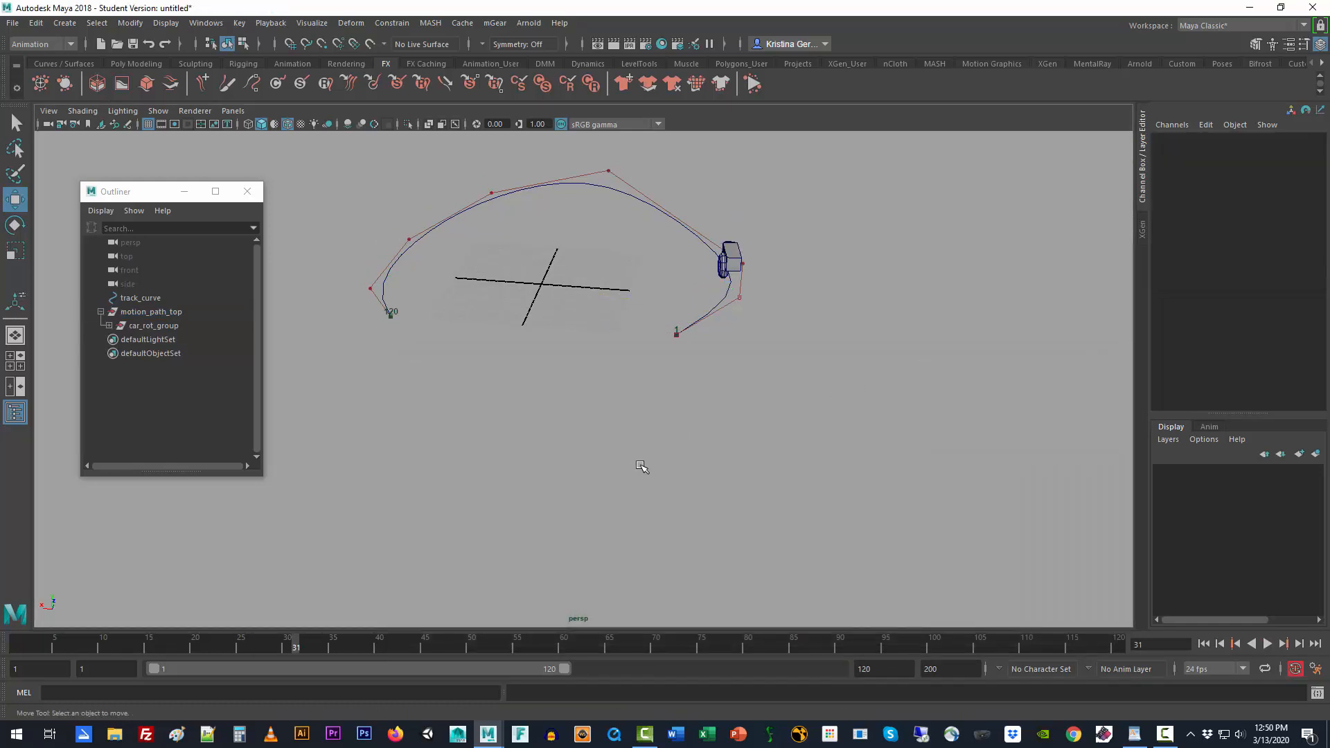
- Select wheel_mesh close up, test-spin it through its Rotate Z channel, and undo the rotation
{"action": "left_click_drag", "start_coordinate": [642, 467], "coordinate": [630, 346], "text": "alt"}
{"action": "middle_click_drag", "start_coordinate": [604, 345], "coordinate": [594, 463], "text": "alt"}
{"action": "right_click_drag", "start_coordinate": [641, 508], "coordinate": [1047, 538], "text": "alt"}
{"action": "middle_click_drag", "start_coordinate": [819, 454], "coordinate": [831, 464], "text": "alt"}
{"action": "left_click_drag", "start_coordinate": [832, 464], "coordinate": [864, 520], "text": "alt"}
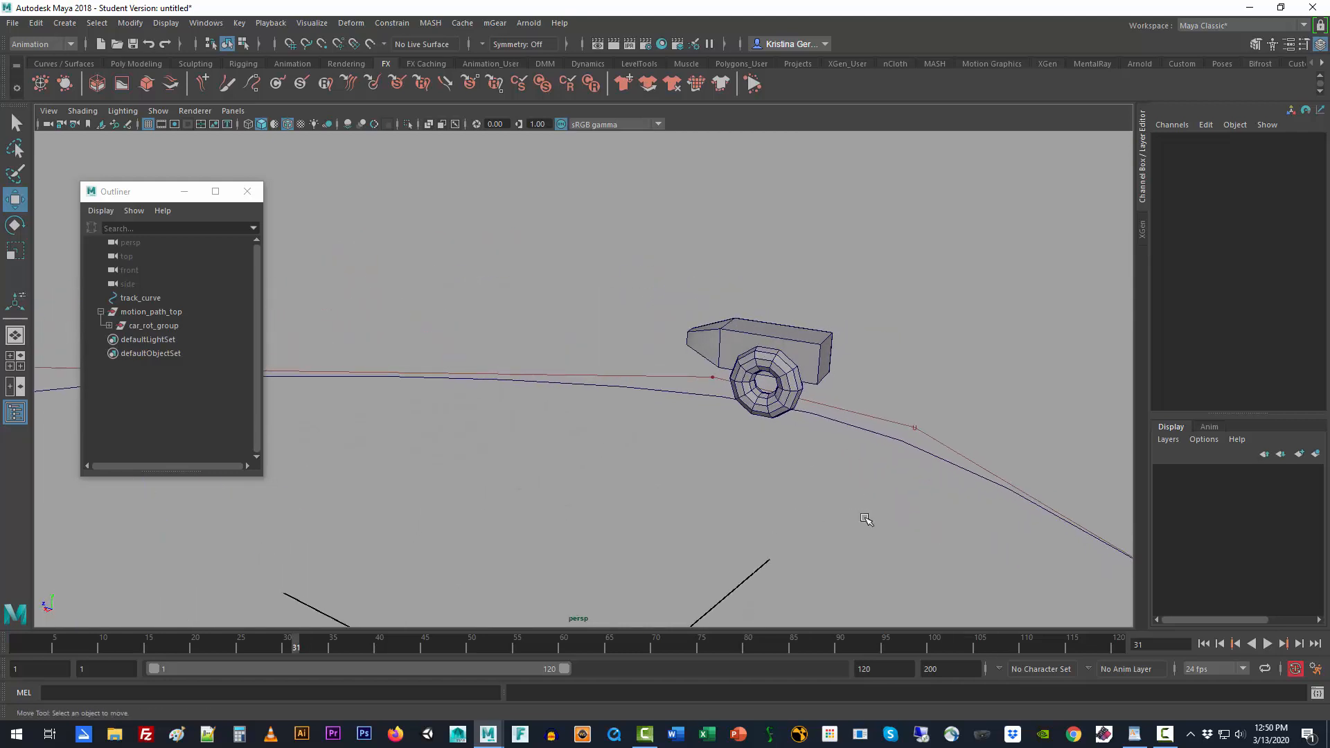
{"action": "left_click", "coordinate": [778, 361]}
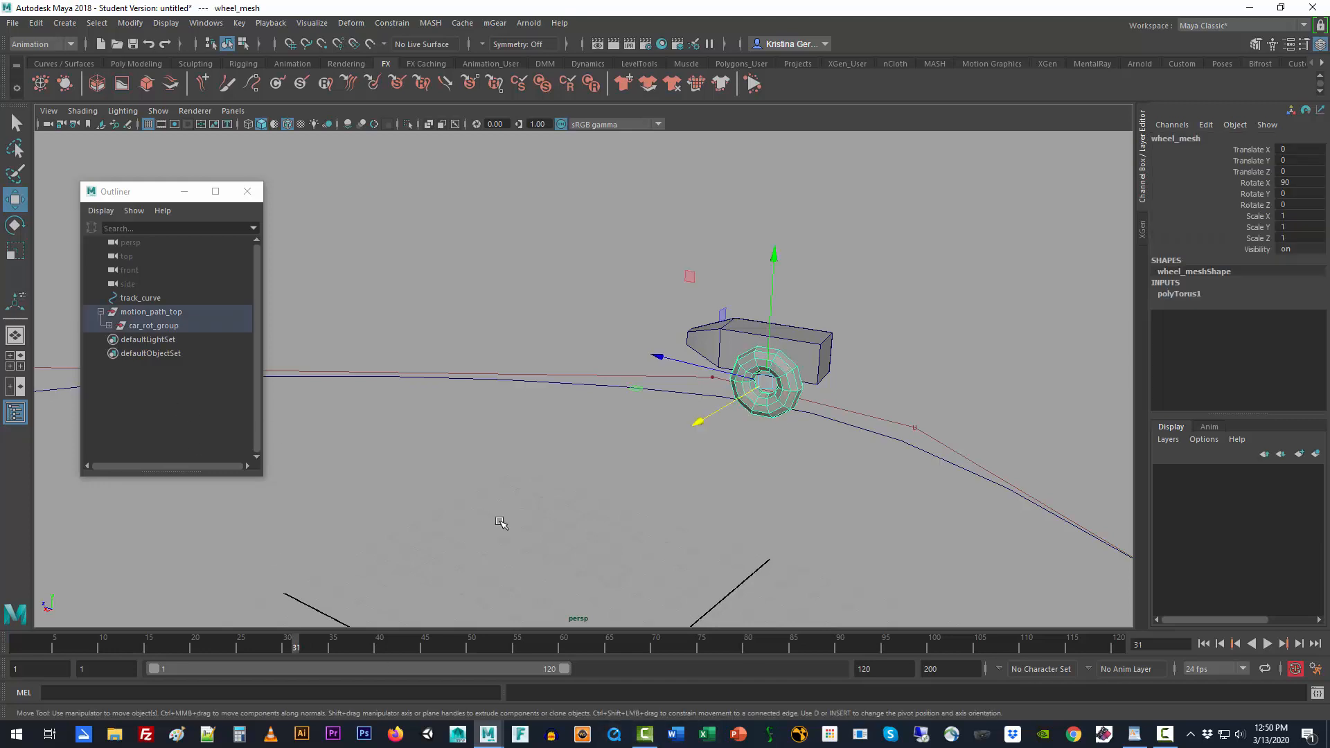
{"action": "left_click", "coordinate": [1255, 205]}
{"action": "middle_click_drag", "start_coordinate": [845, 268], "coordinate": [548, 367]}
{"action": "key", "text": "ctrl+z"}
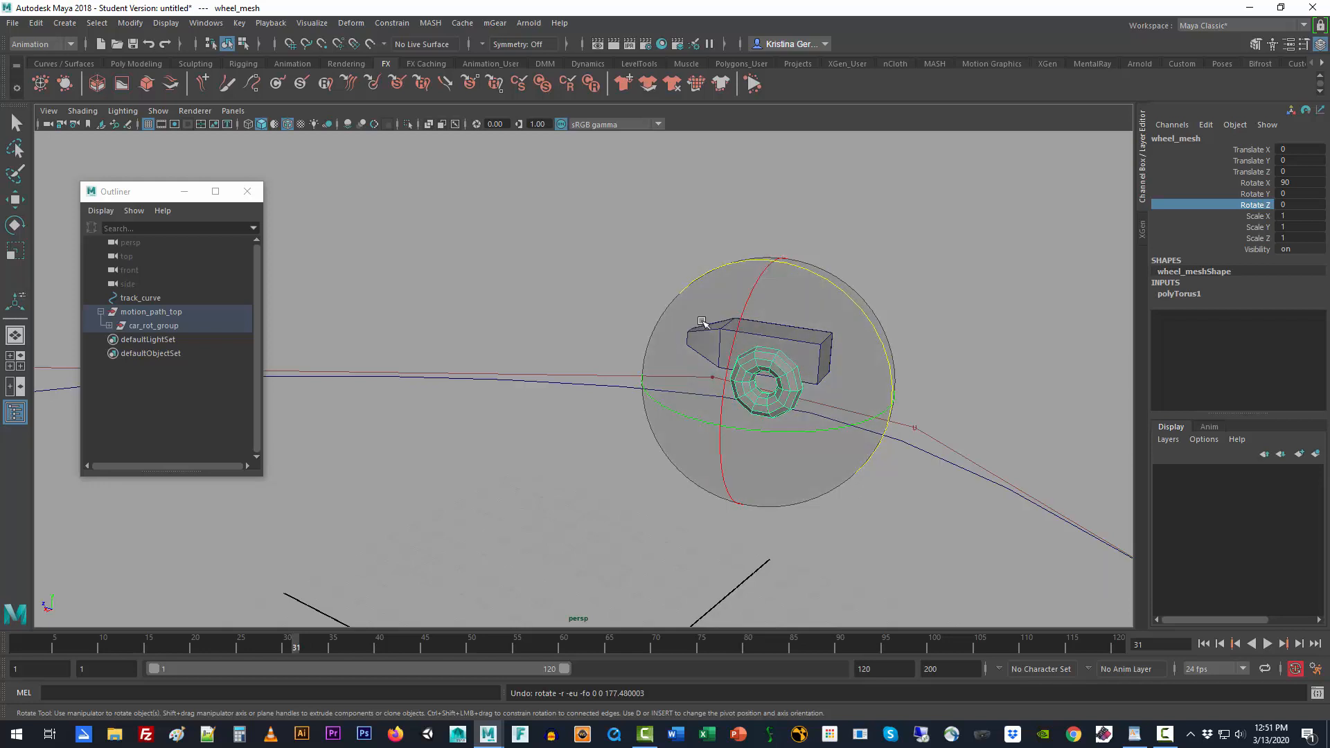
- Bring the whole track into view, open wheel_mesh's Rotate Z value for editing, and deselect the wheel with the Move tool active
{"action": "scroll", "coordinate": [804, 355], "scroll_direction": "down", "scroll_amount": 6}
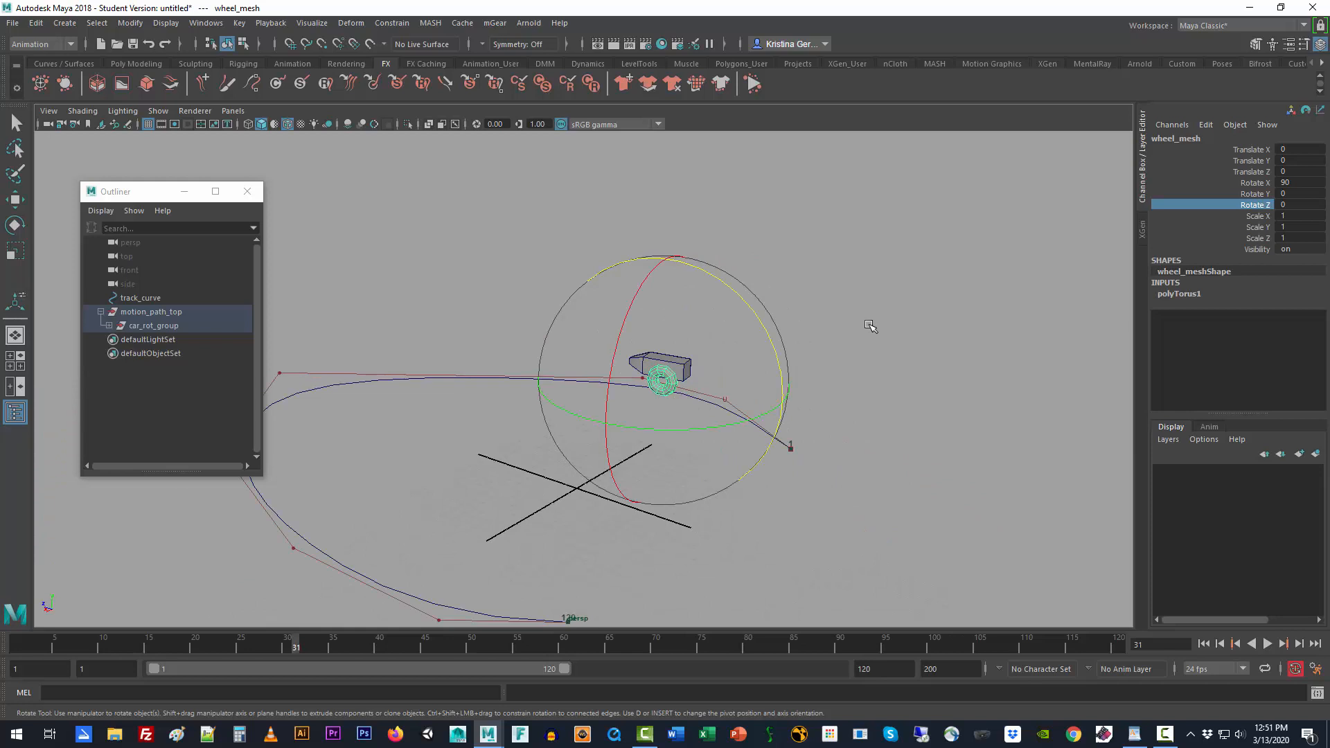
{"action": "left_click_drag", "start_coordinate": [869, 328], "coordinate": [908, 300], "text": "alt"}
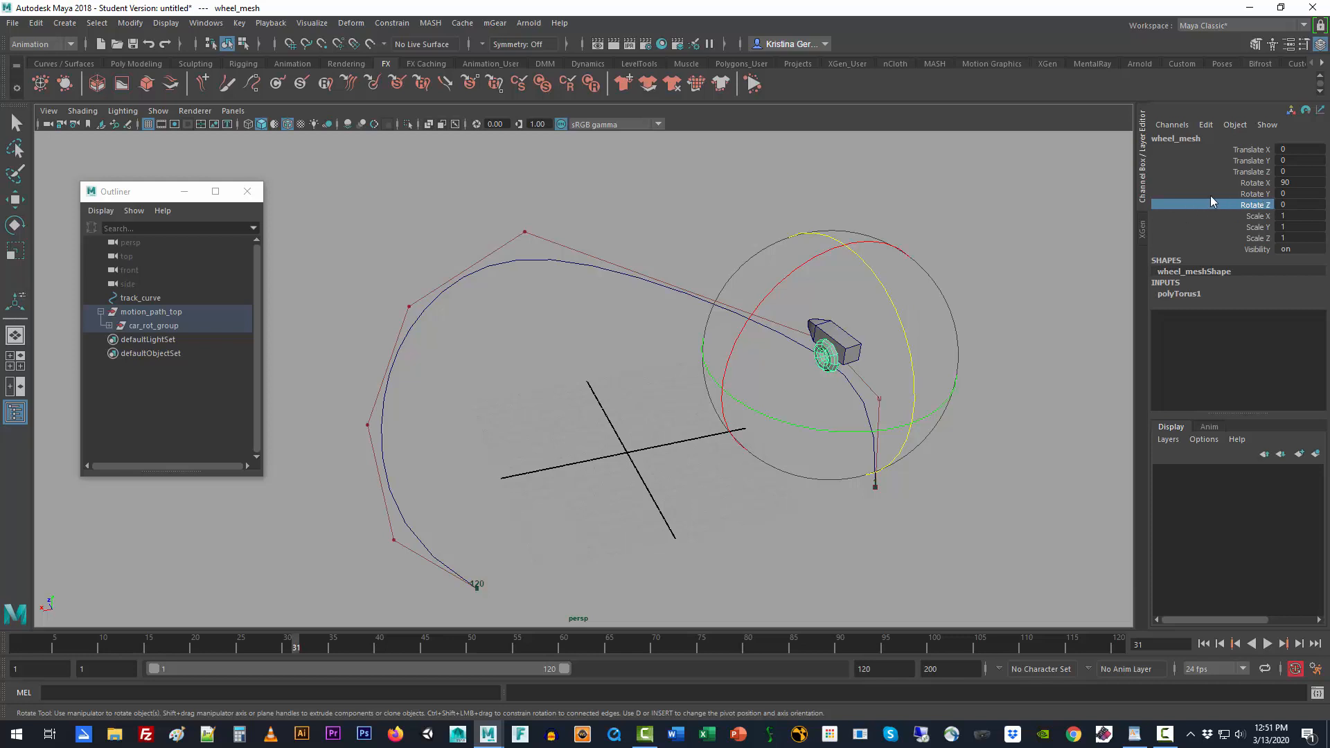
{"action": "double_click", "coordinate": [1284, 205]}
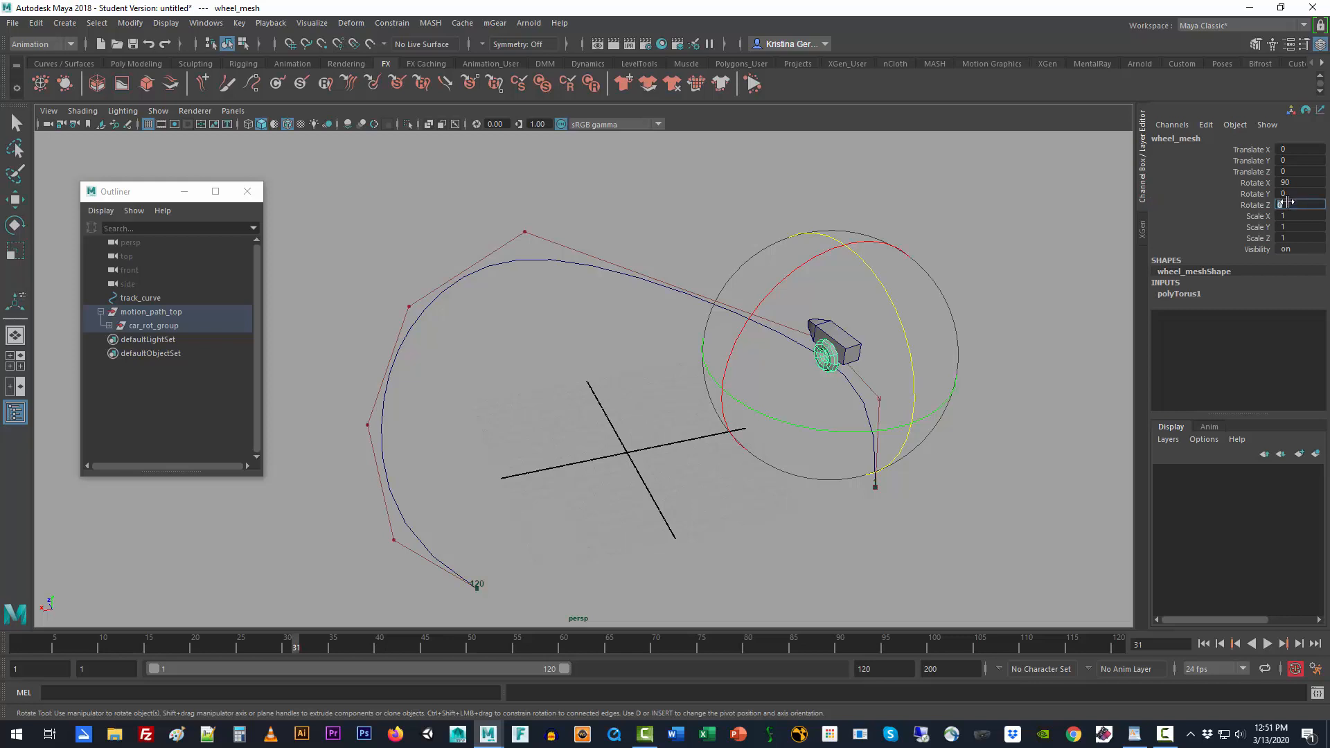
{"action": "key", "text": "Return"}
{"action": "double_click", "coordinate": [1298, 201]}
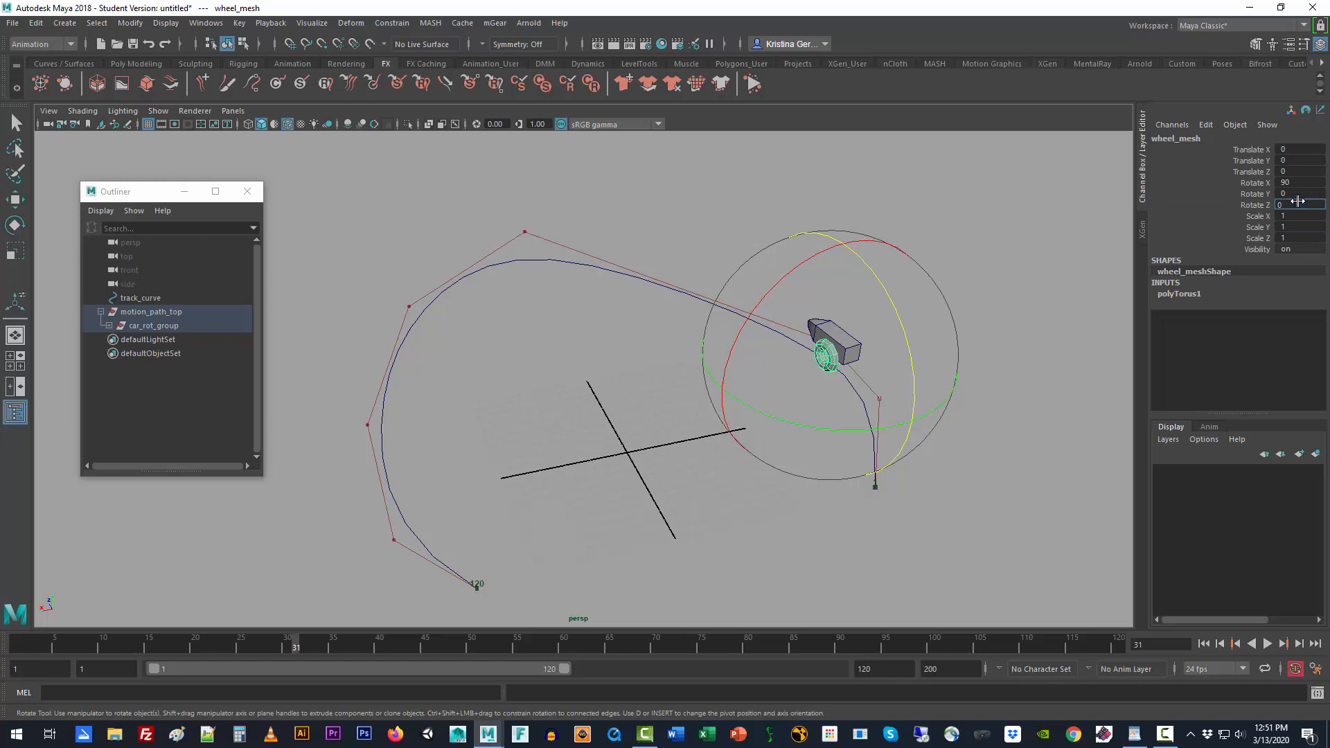
{"action": "key", "text": "Return"}
{"action": "left_click", "coordinate": [957, 390]}
{"action": "key", "text": "w"}
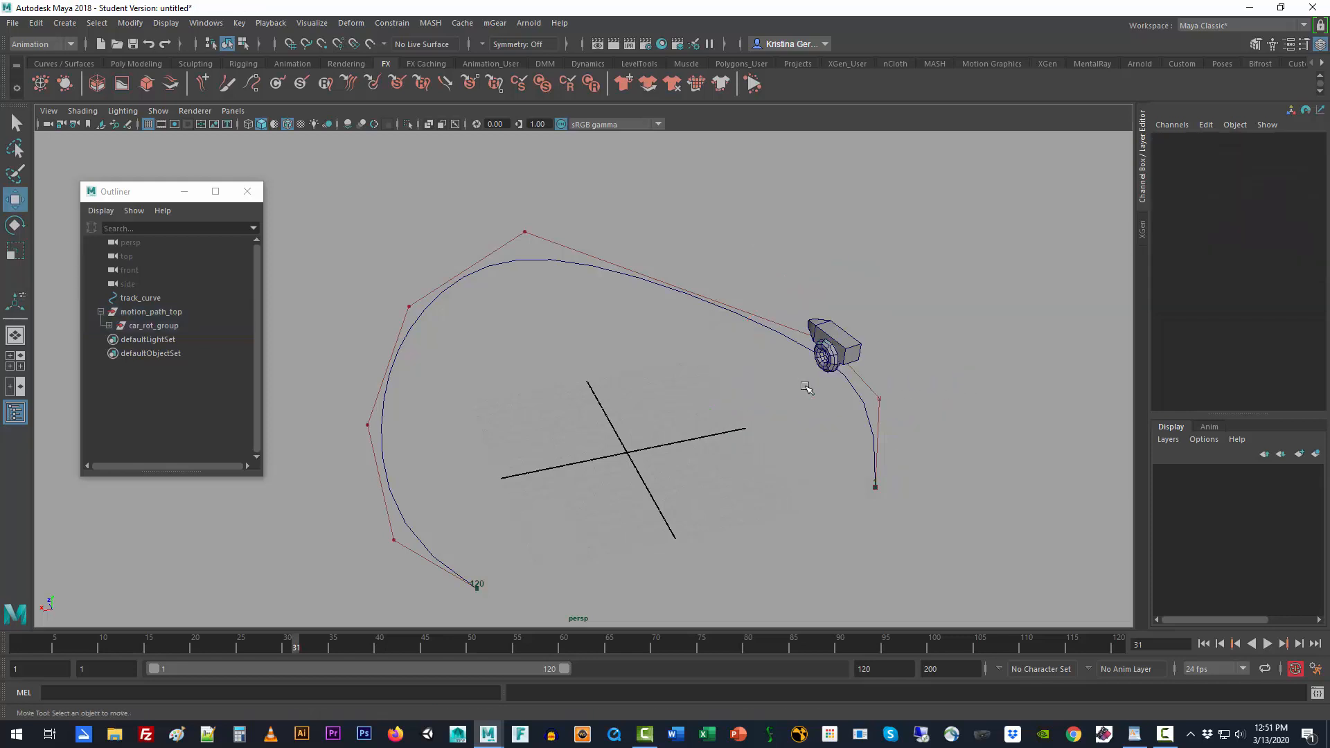
- Compare the channels of motion_path_top and car_rot_group, expand the motionPath1 input, and scrub to frame 120 to check its U Value
{"action": "left_click", "coordinate": [158, 313]}
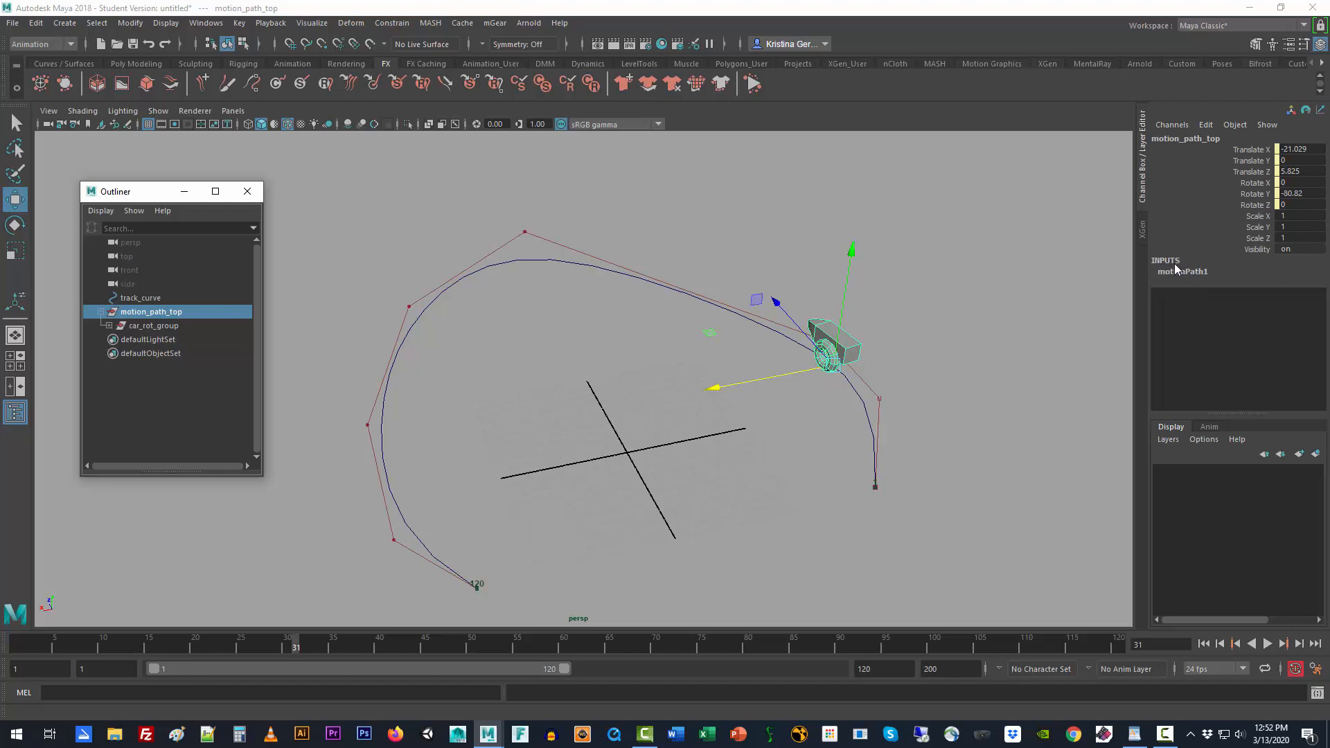
{"action": "left_click", "coordinate": [155, 323]}
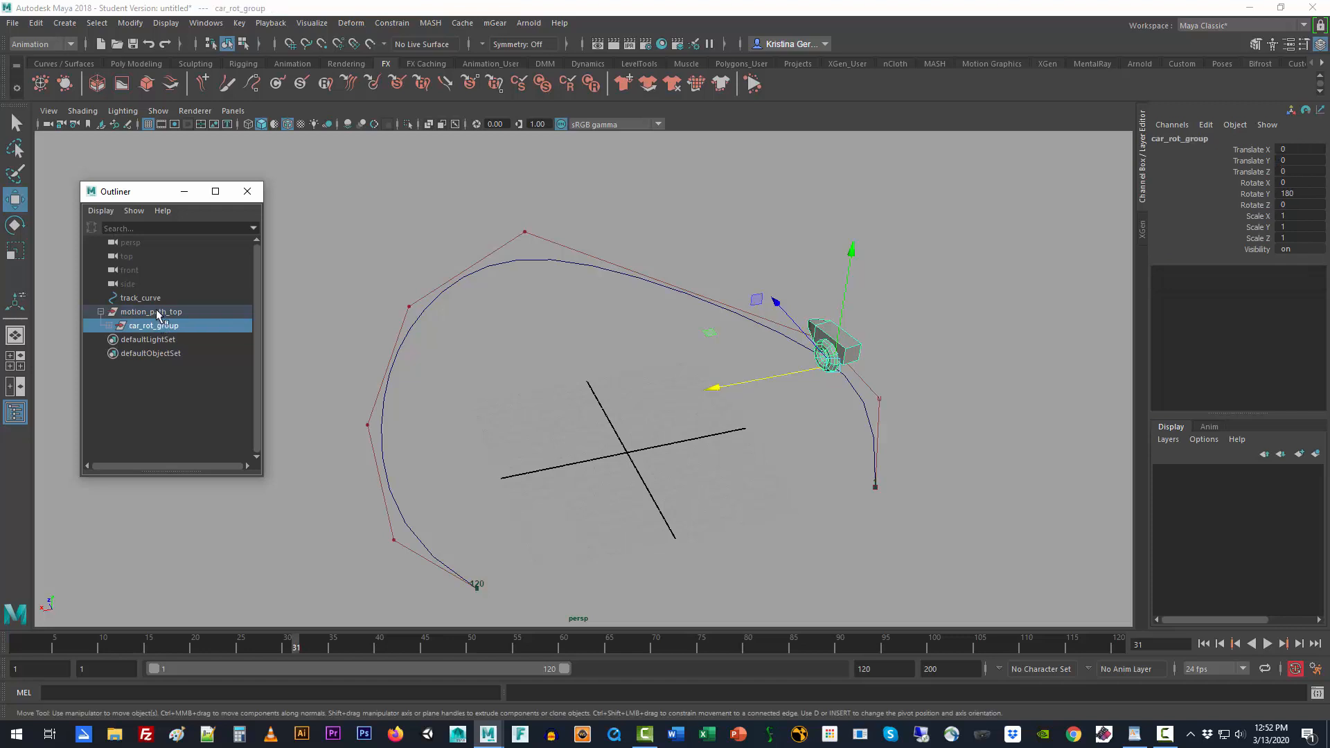
{"action": "left_click", "coordinate": [157, 312]}
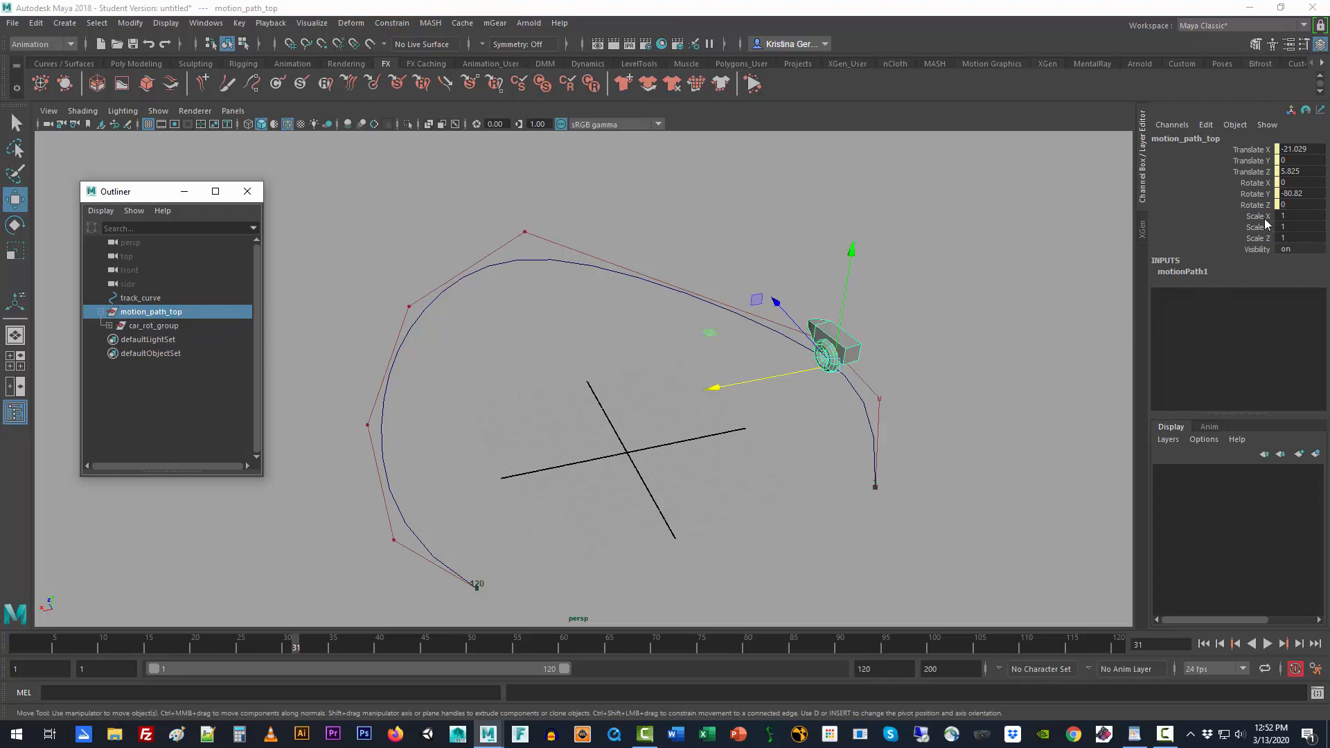
{"action": "left_click", "coordinate": [1189, 272]}
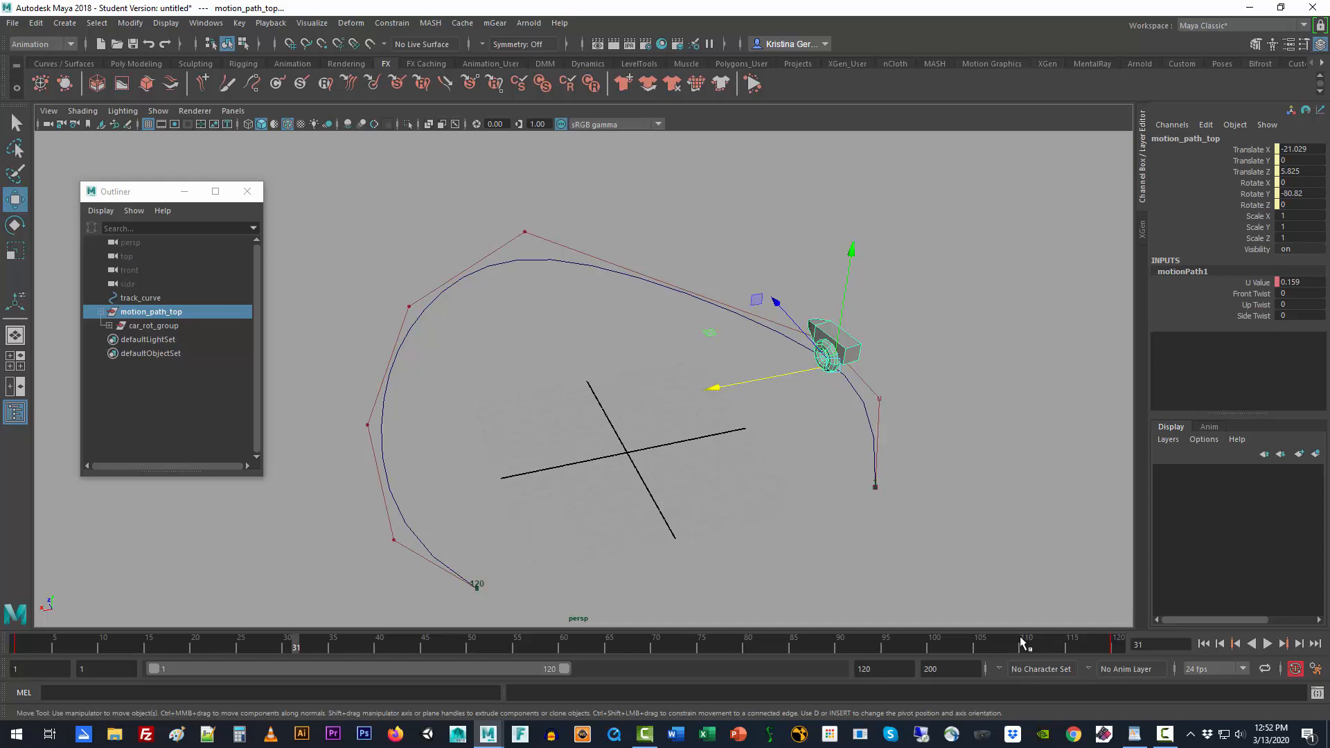
{"action": "left_click_drag", "start_coordinate": [1022, 638], "coordinate": [1028, 604]}
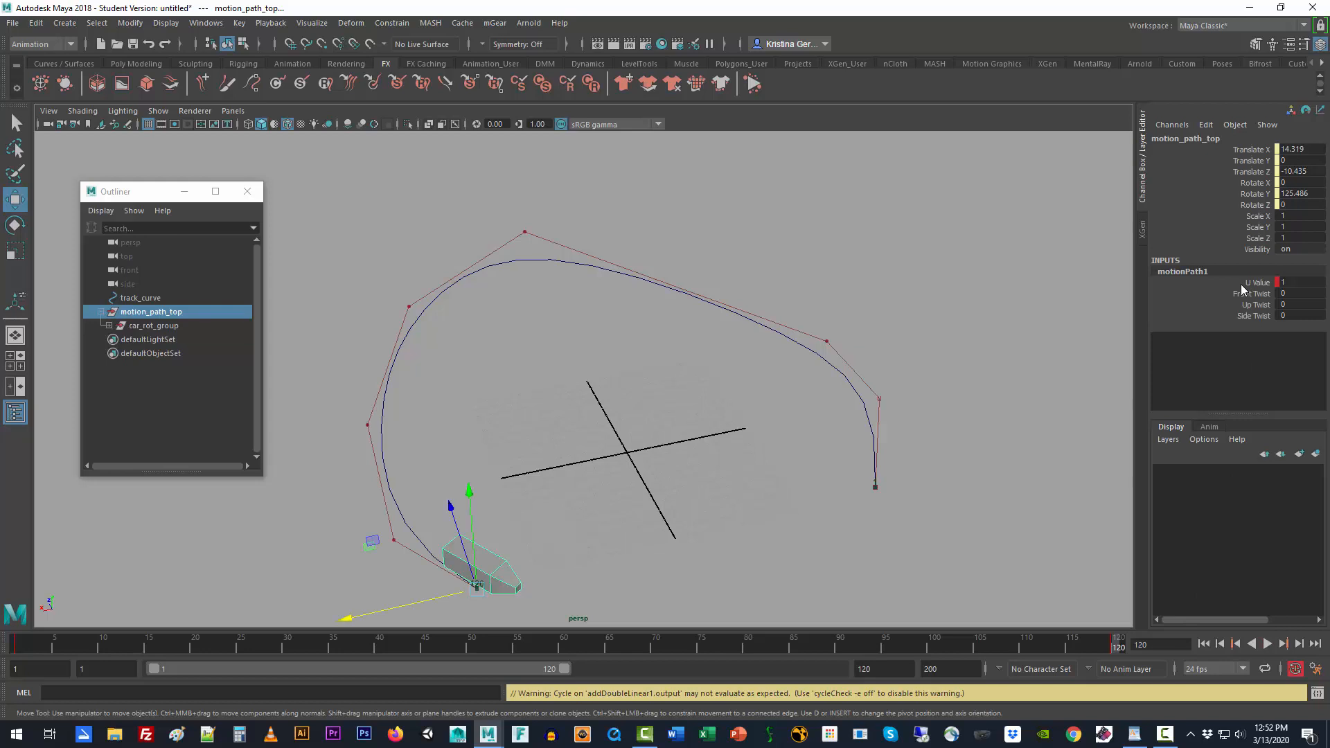
- Open the Expression Editor for motion_path_top and choose the uValue attribute of motionPath1
{"action": "left_click", "coordinate": [206, 23]}
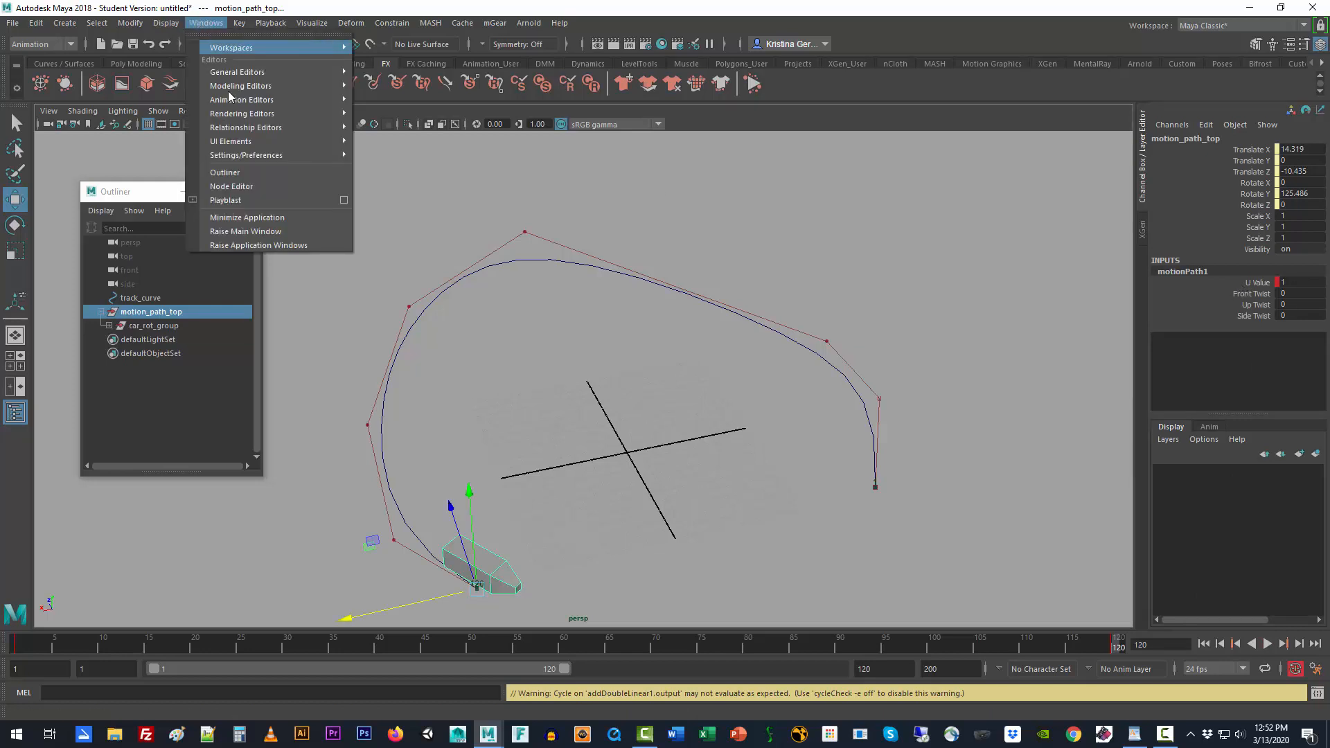
{"action": "mouse_move", "coordinate": [227, 100]}
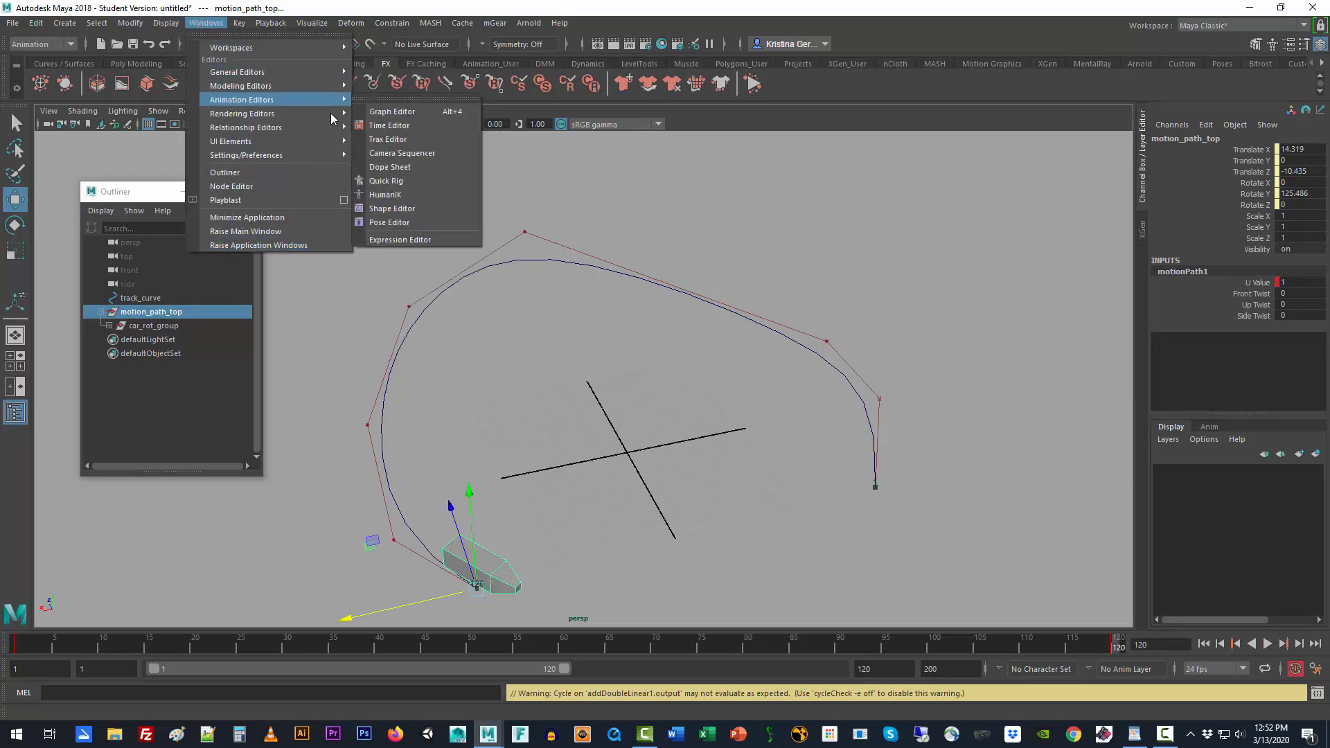
{"action": "left_click", "coordinate": [409, 240]}
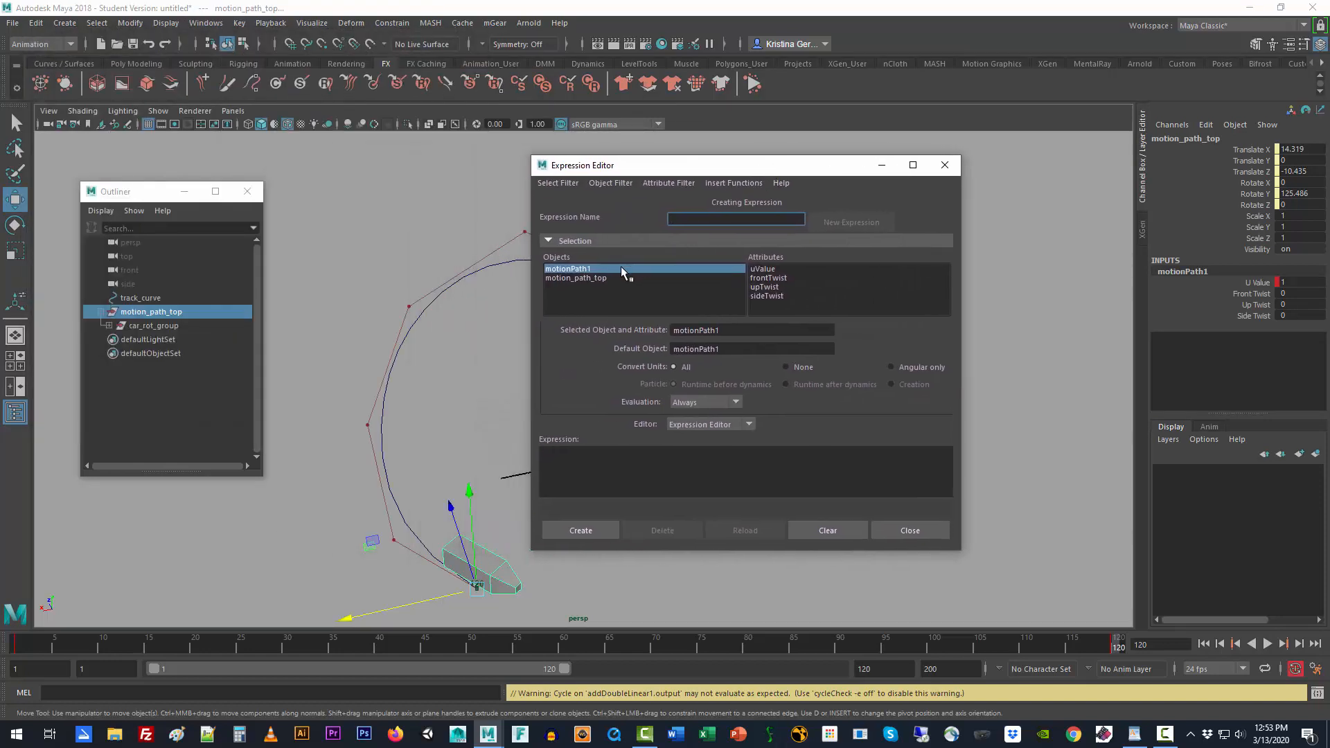
{"action": "left_click", "coordinate": [762, 269]}
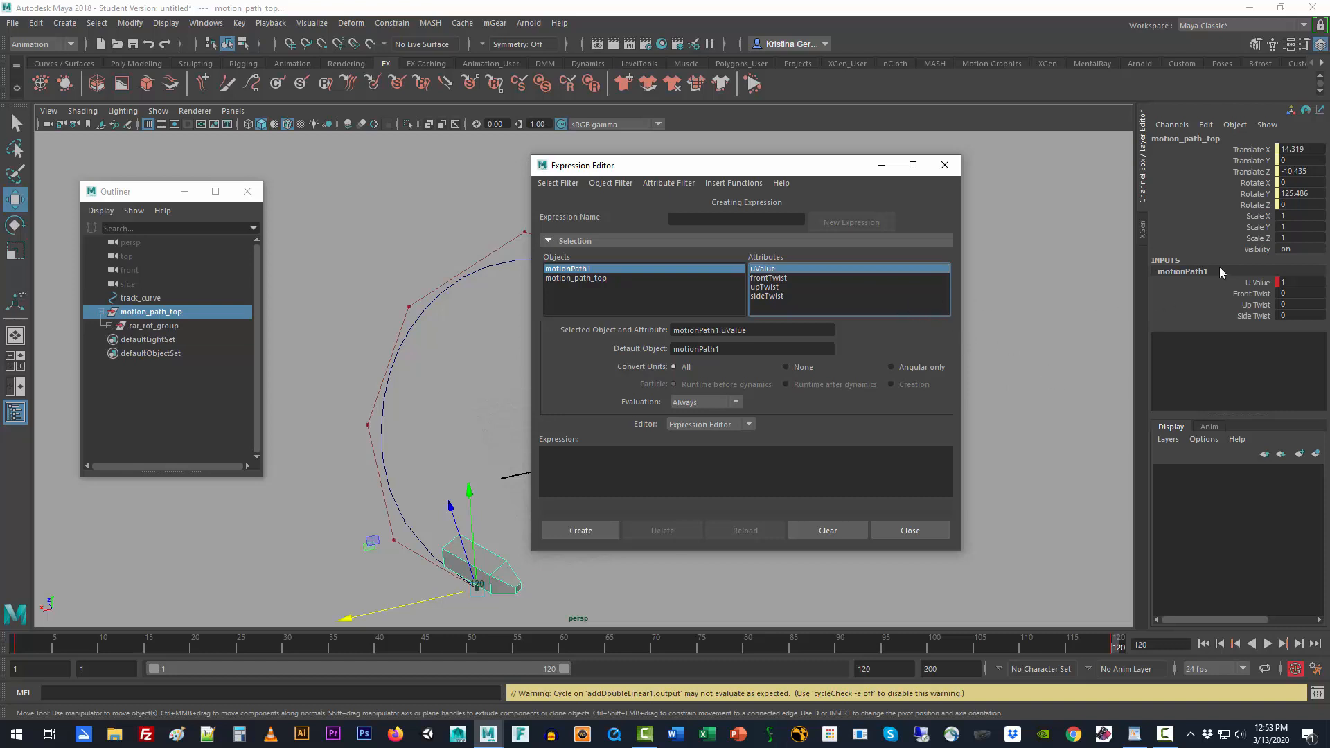
- Reselect motion_path_top with its motionPath1 input collapsed and examine which attributes the Expression Editor lists for it
{"action": "left_click", "coordinate": [1091, 313]}
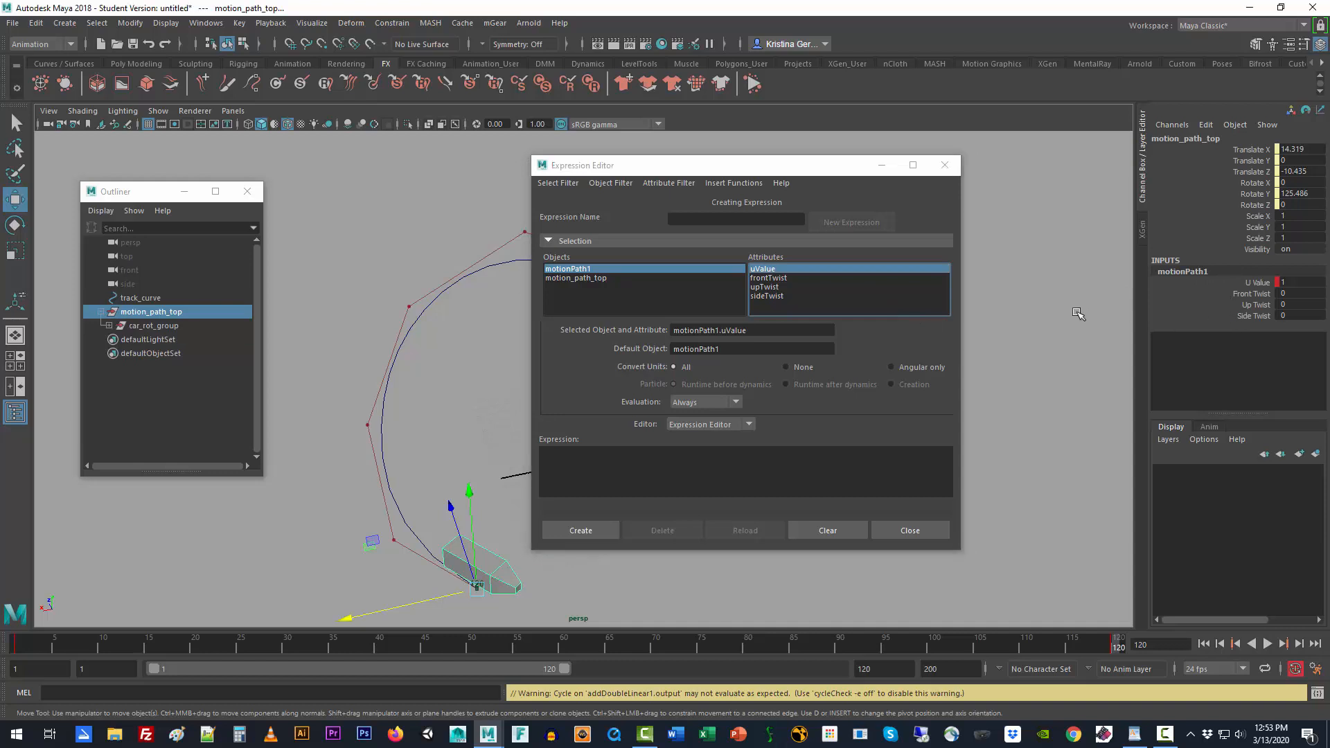
{"action": "left_click", "coordinate": [126, 312]}
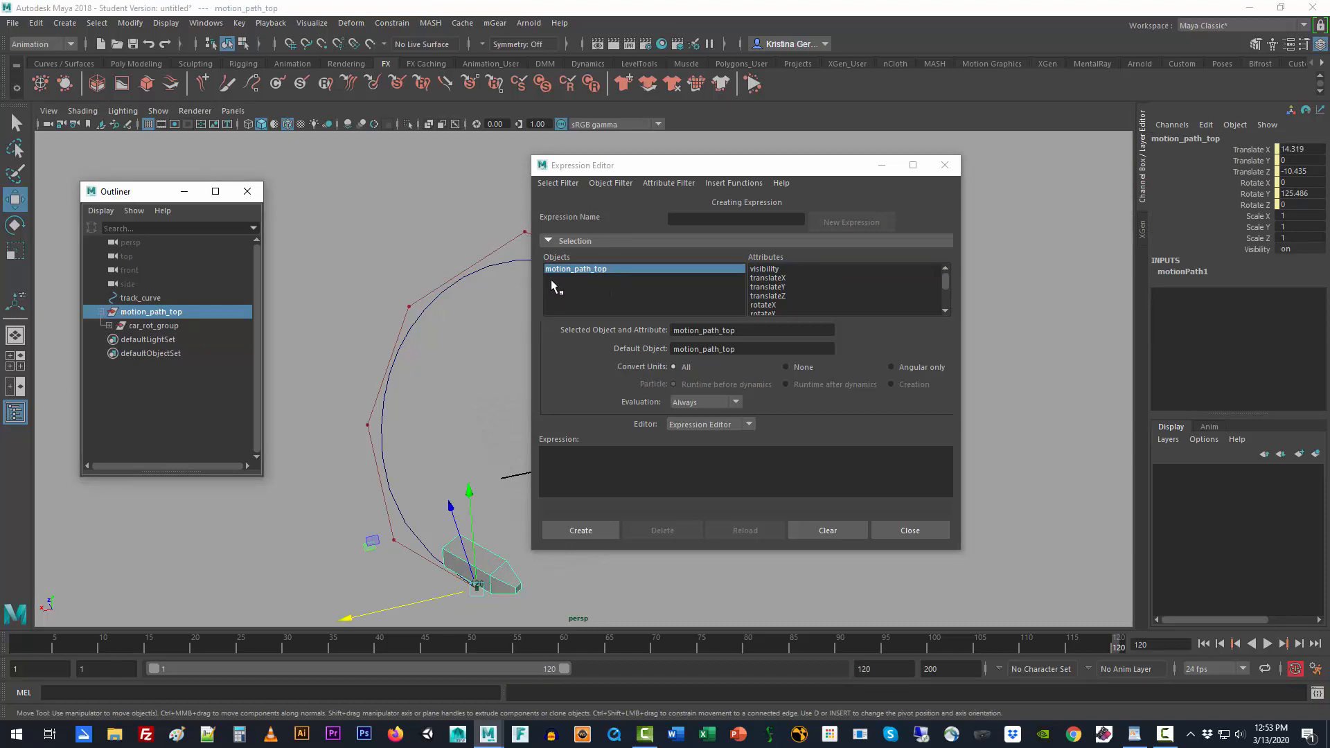
{"action": "left_click", "coordinate": [769, 270]}
{"action": "mouse_move", "coordinate": [945, 282]}
{"action": "left_mouse_down"}
{"action": "mouse_move", "coordinate": [946, 294]}
{"action": "mouse_move", "coordinate": [946, 274]}
{"action": "left_mouse_up"}
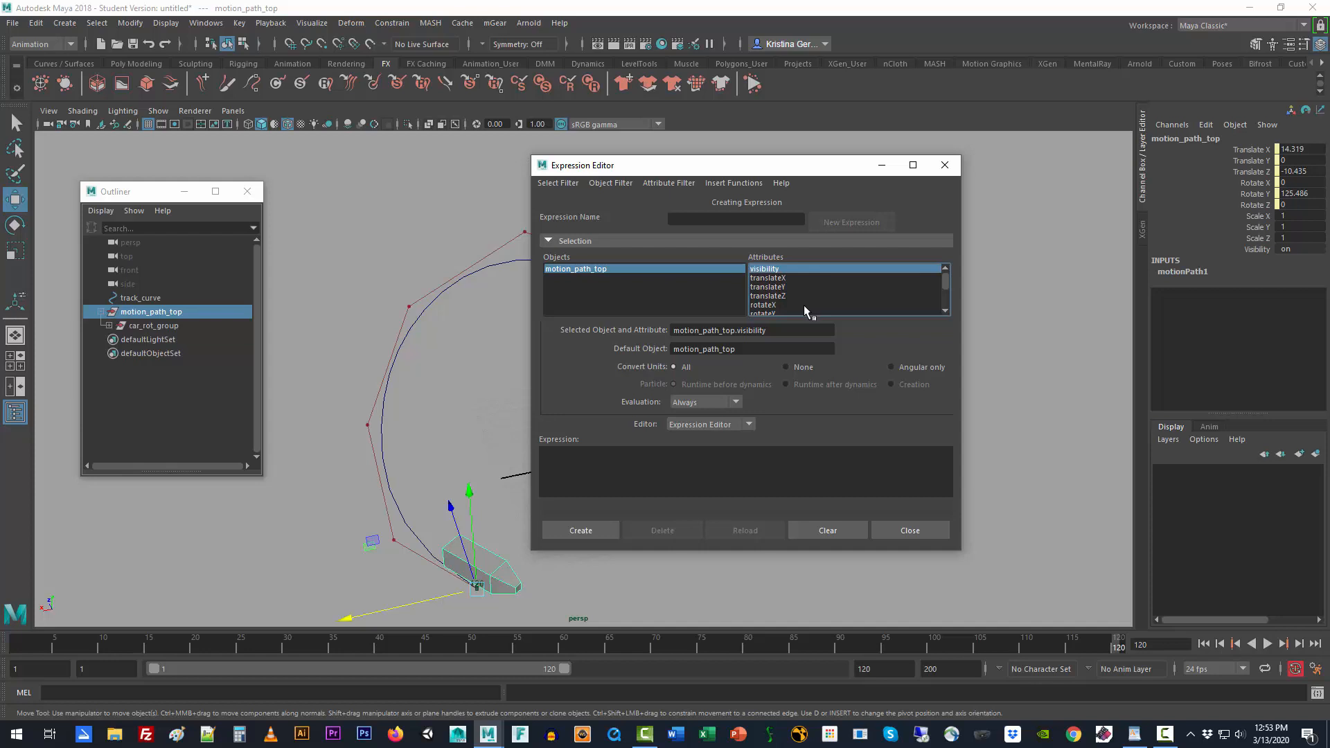
- Expand the motionPath1 input again, choose its uValue attribute, and copy motionPath1.uValue into the expression text
{"action": "left_click", "coordinate": [1190, 275]}
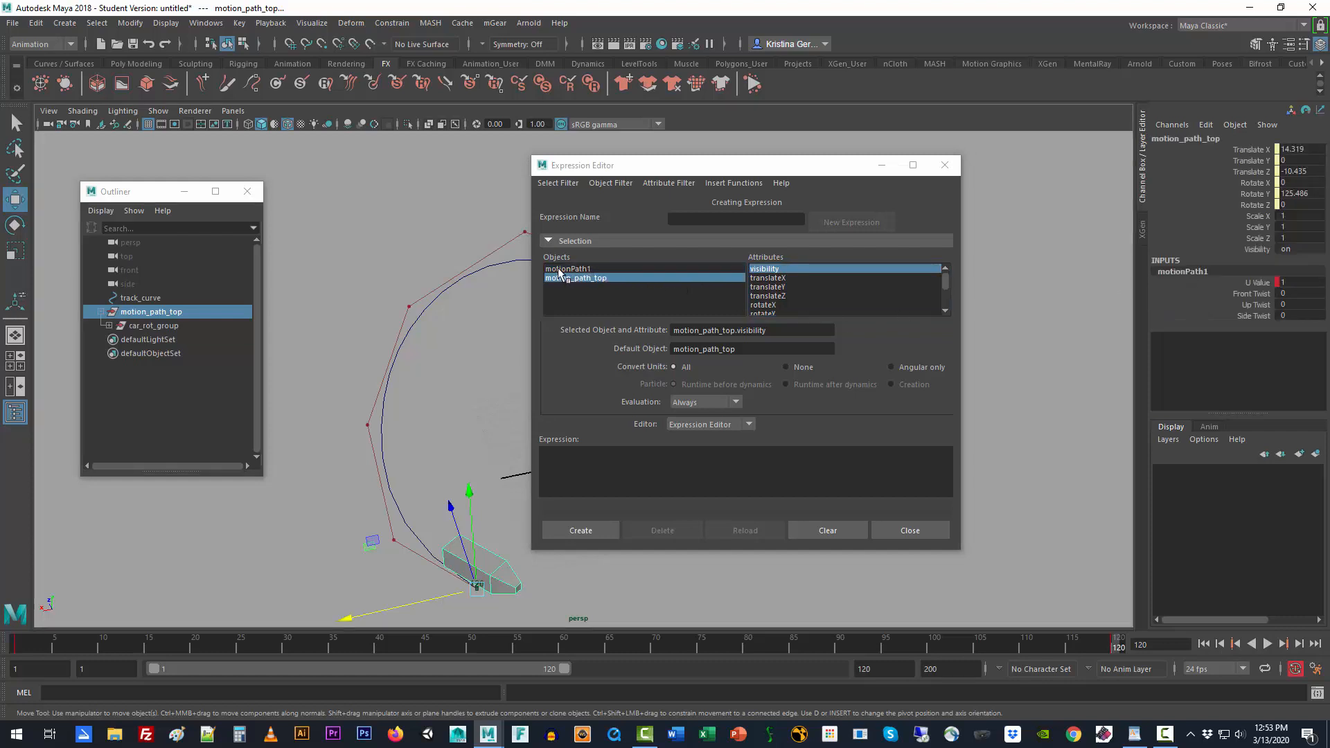
{"action": "left_click", "coordinate": [585, 269]}
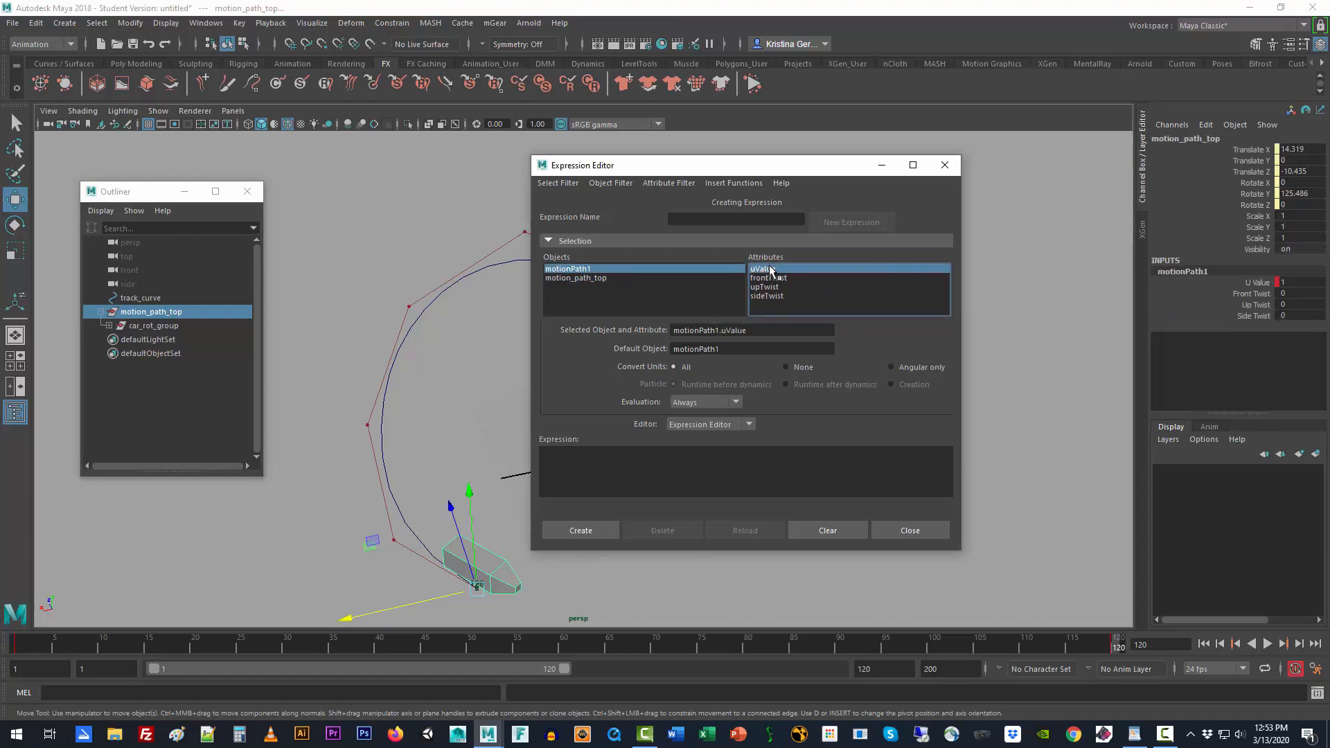
{"action": "left_click", "coordinate": [762, 269]}
{"action": "left_click_drag", "start_coordinate": [747, 331], "coordinate": [668, 331]}
{"action": "key", "text": "ctrl+c"}
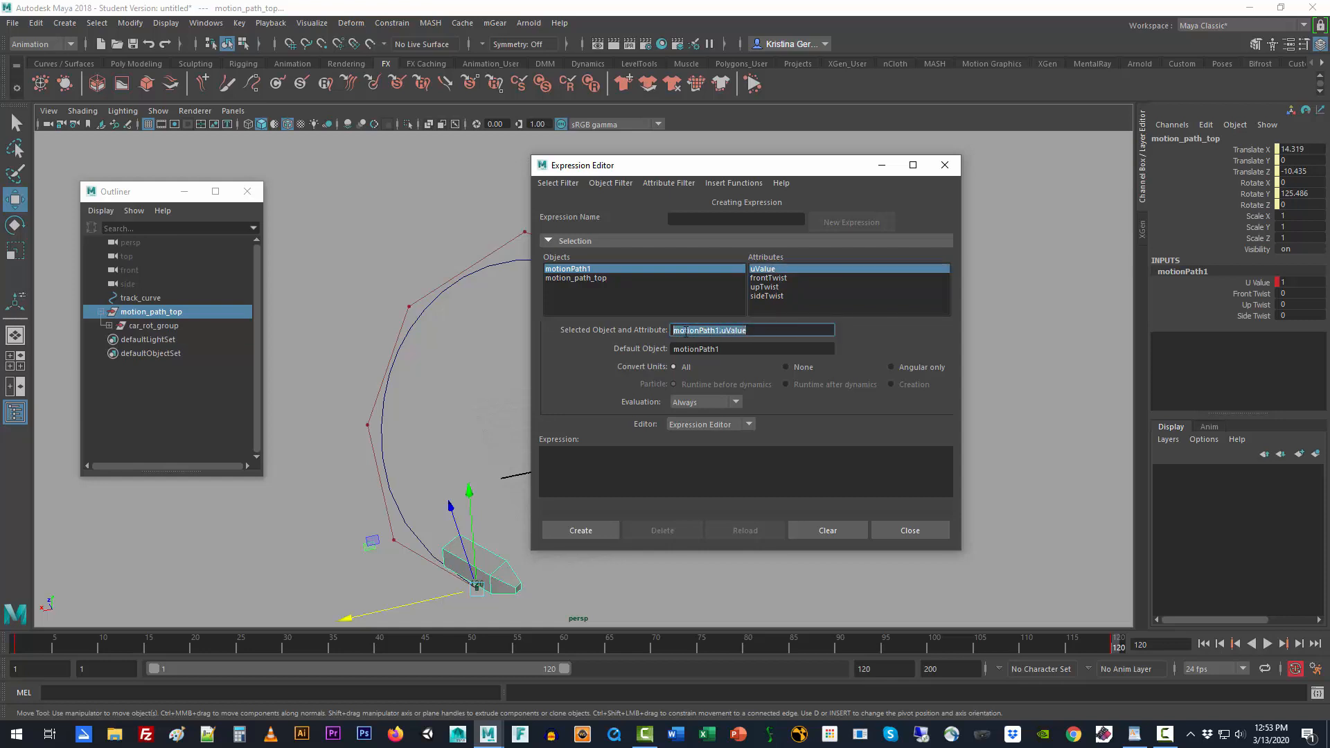
{"action": "left_click", "coordinate": [679, 465]}
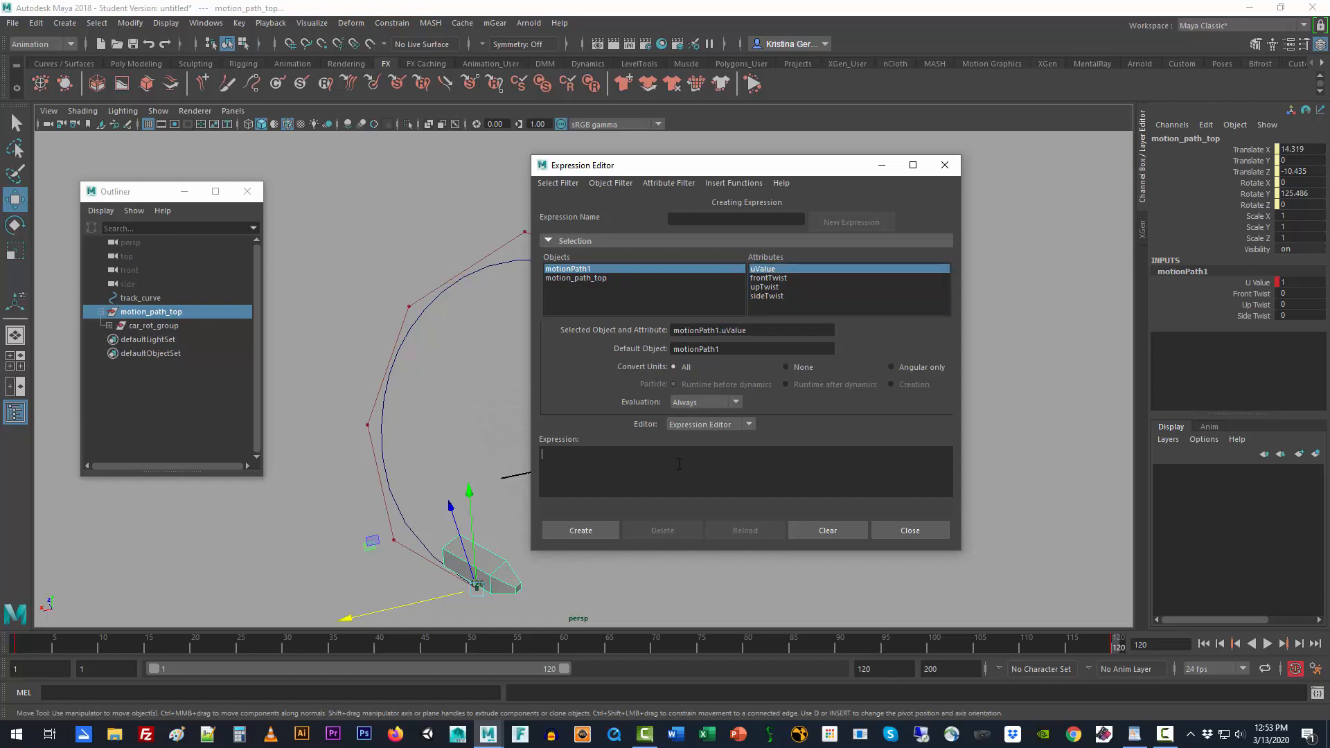
{"action": "key", "text": "ctrl+v"}
- Expand car_rot_group and yrot_group to find the wheel, and try to create the expression "motionPath1.uValue = wheel_mesh.rz"
{"action": "left_click", "coordinate": [109, 326]}
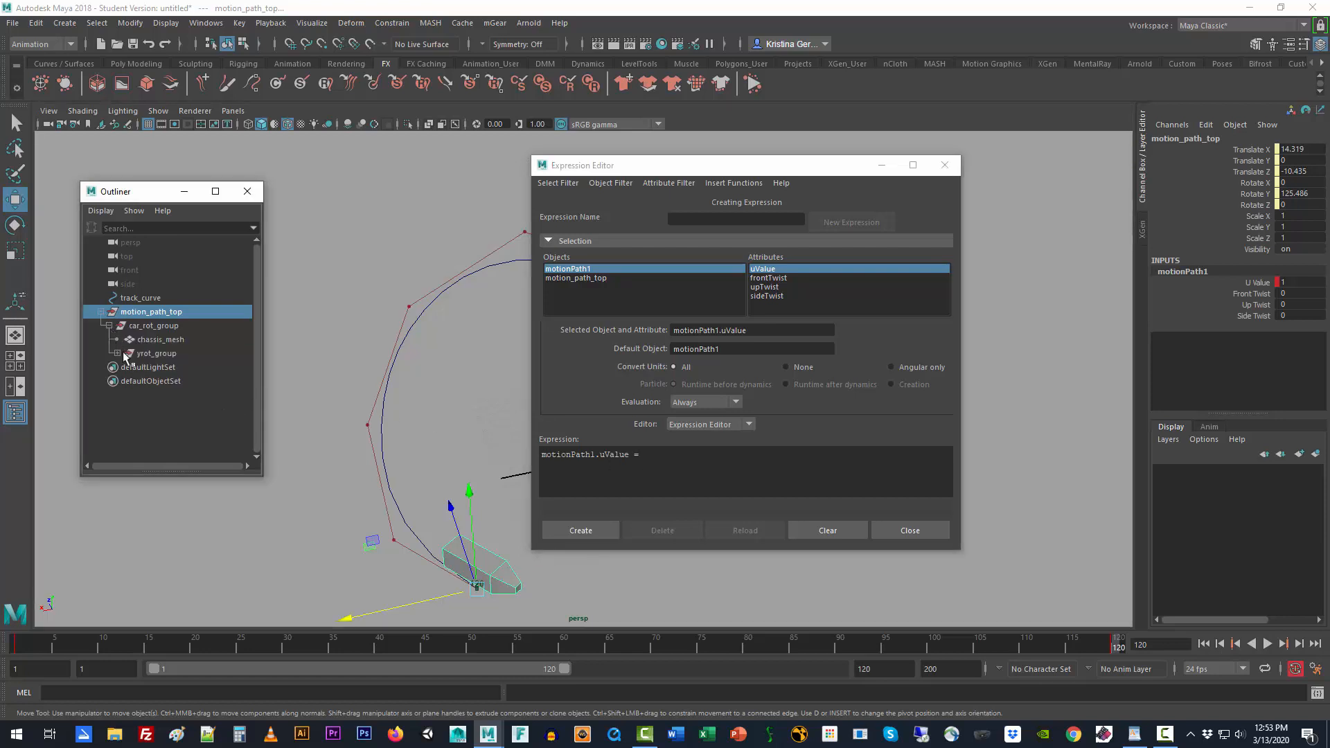
{"action": "left_click", "coordinate": [117, 354]}
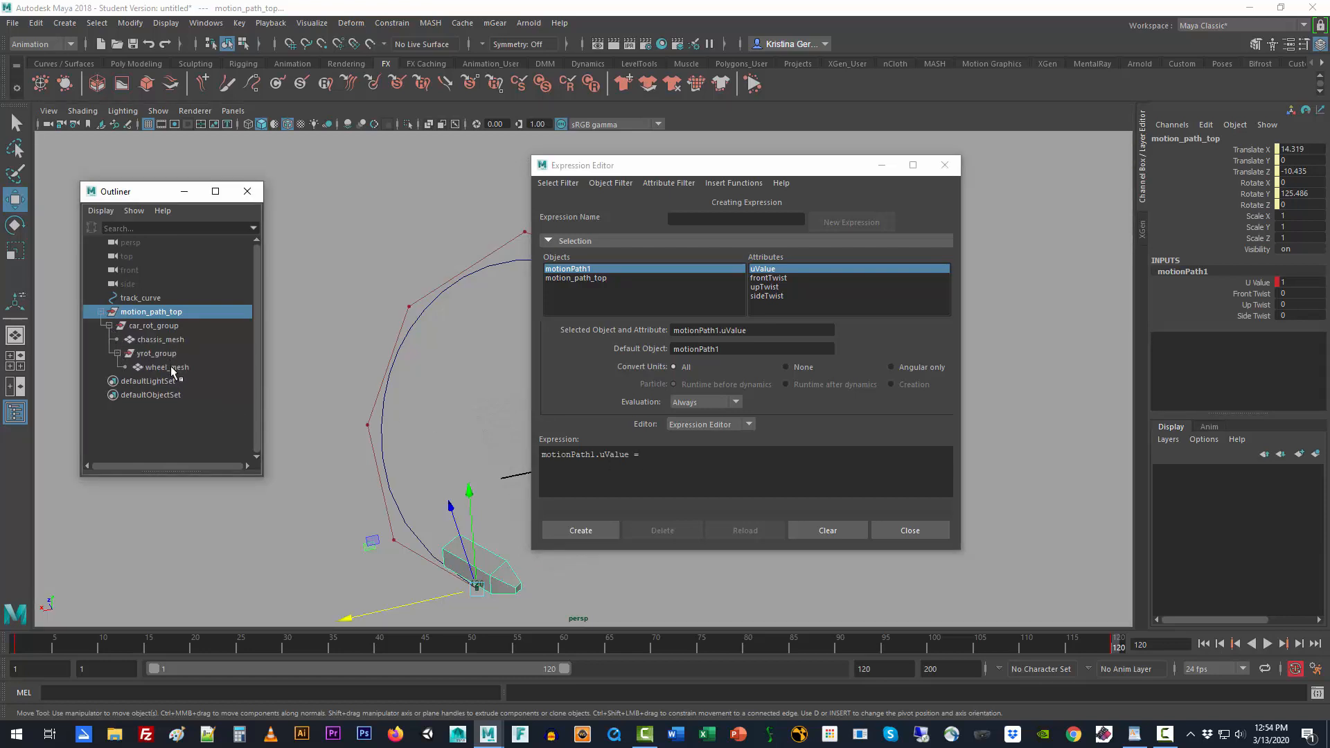
{"action": "left_click", "coordinate": [820, 457]}
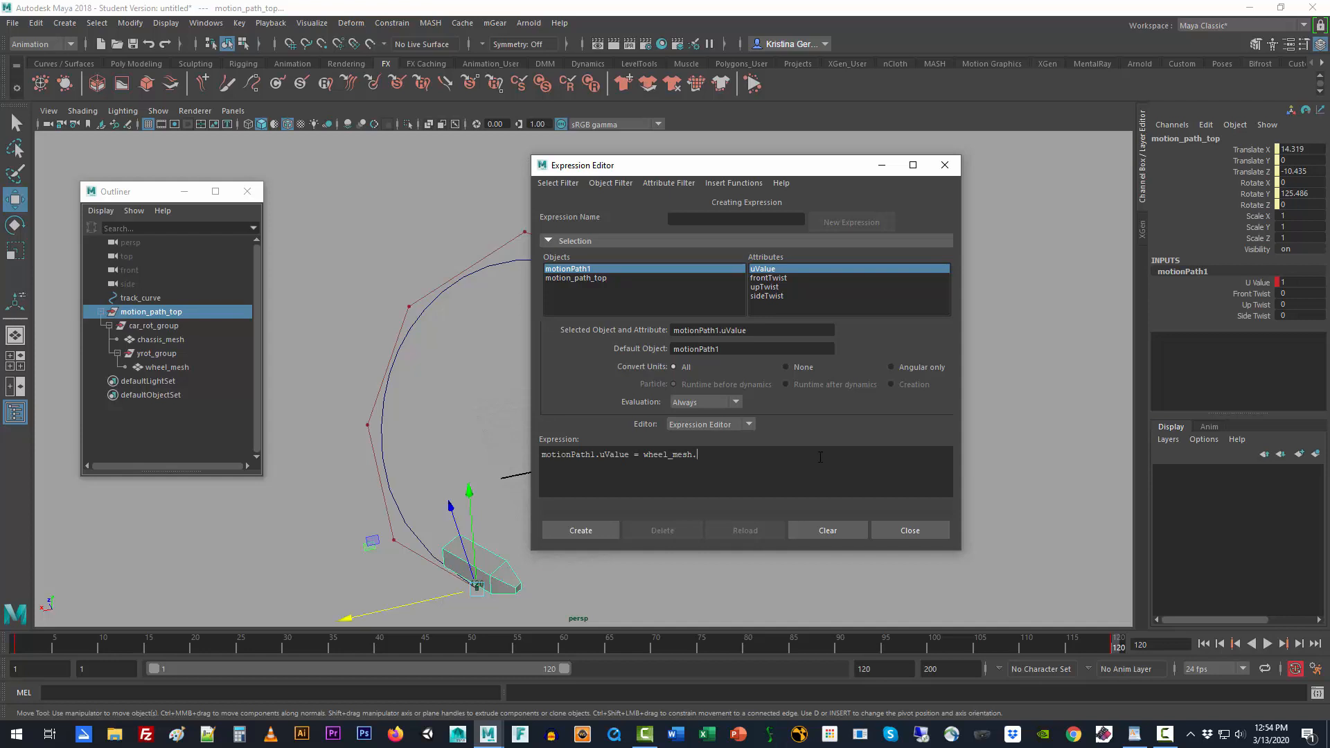
{"action": "left_click", "coordinate": [602, 532]}
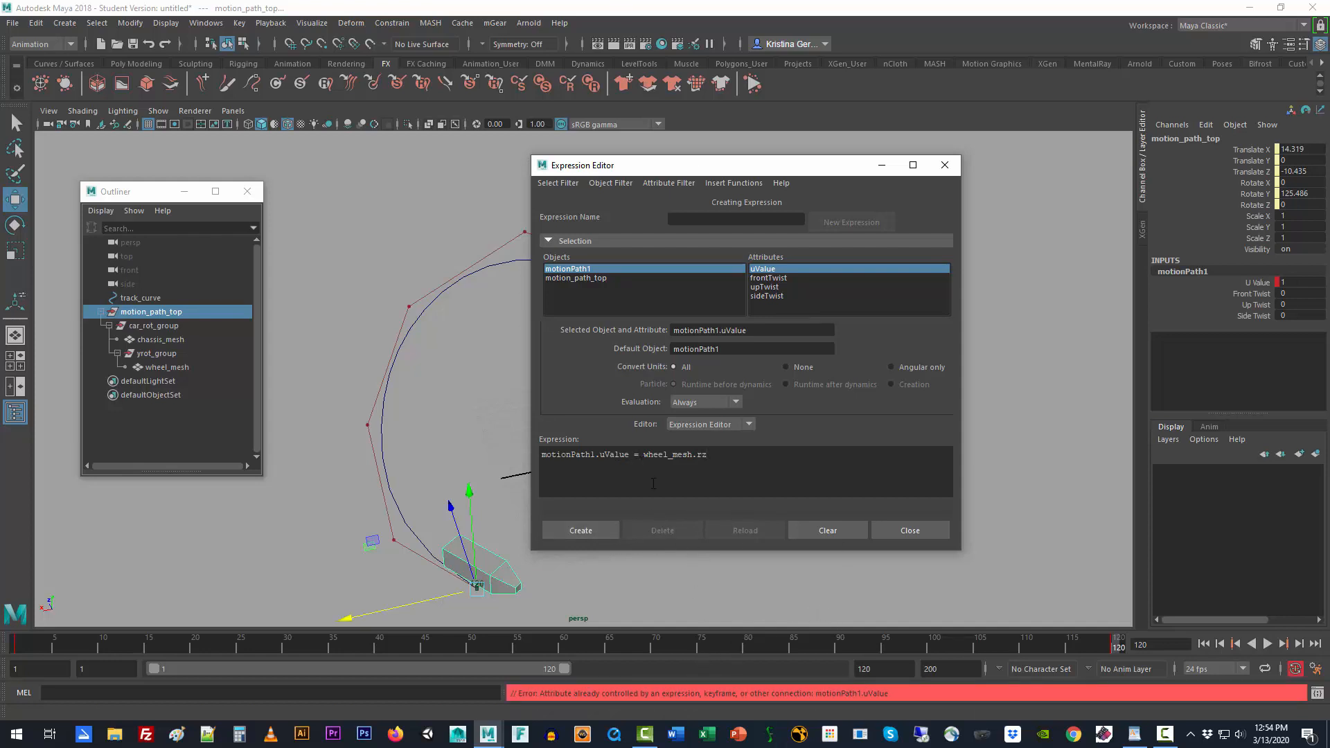
- Reverse the expression to "wheel_mesh.rz = motionPath1.uValue" and create it
{"action": "left_click_drag", "start_coordinate": [712, 458], "coordinate": [652, 456]}
{"action": "key", "text": "BackSpace"}
{"action": "type", "text": "wheel_mesh.rz"}
{"action": "type", "text": "="}
{"action": "left_click", "coordinate": [582, 534]}
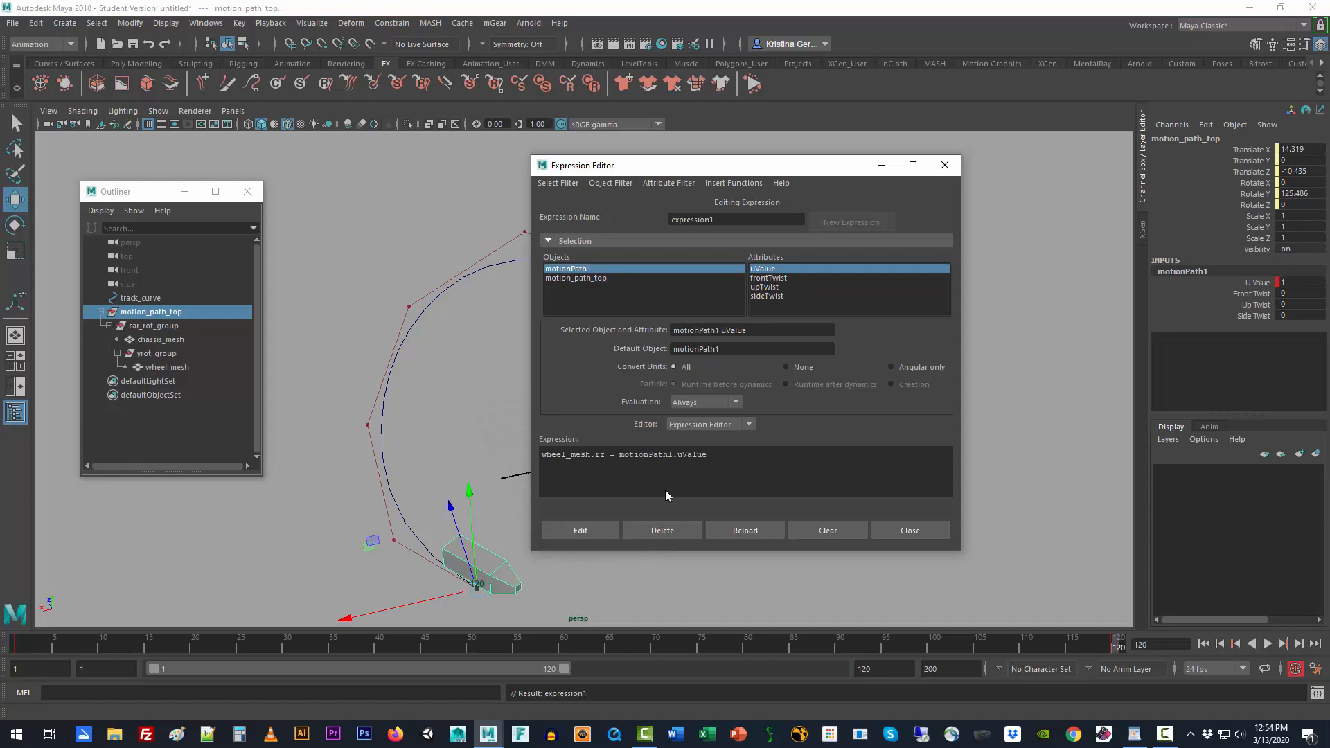
- Multiply the driving term by 400 so the expression reads "wheel_mesh.rz = (motionPath1.uValue * 400)", and apply the edit
{"action": "left_click_drag", "start_coordinate": [730, 166], "coordinate": [799, 165]}
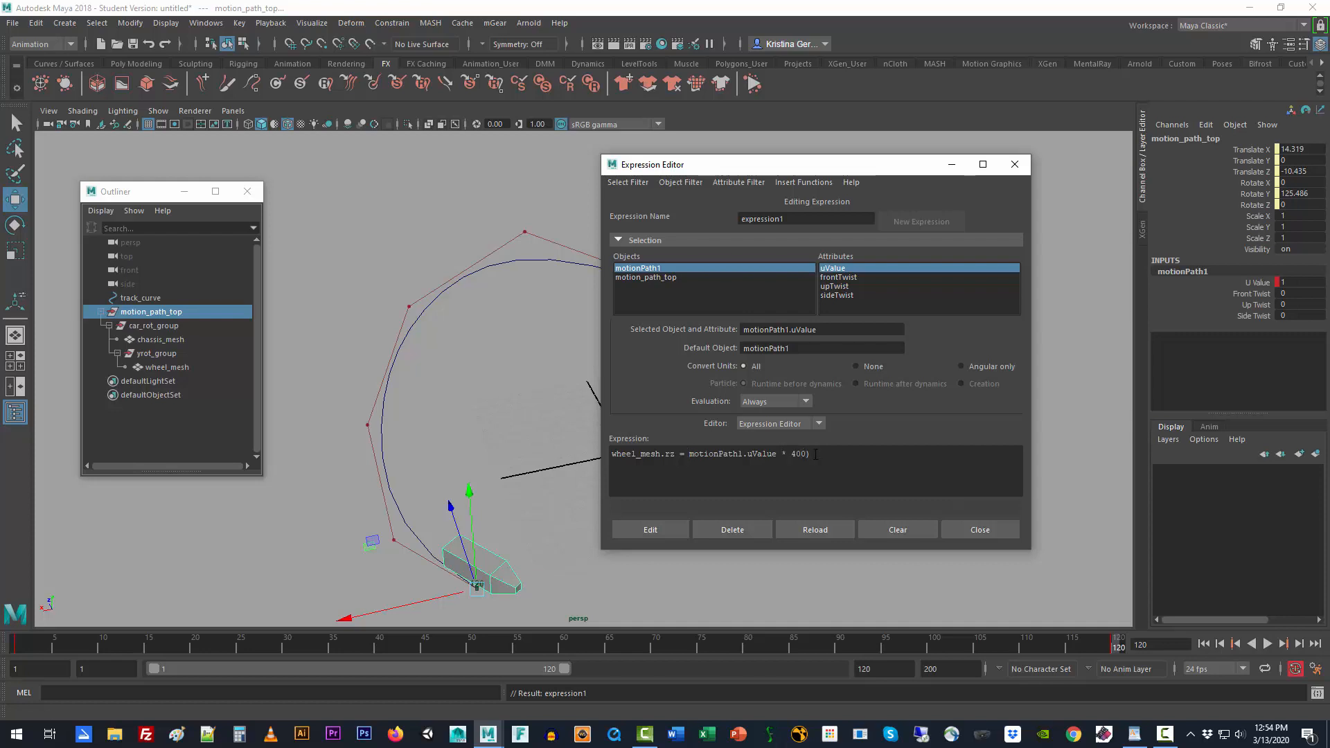
{"action": "type", "text": "("}
{"action": "left_click", "coordinate": [688, 531]}
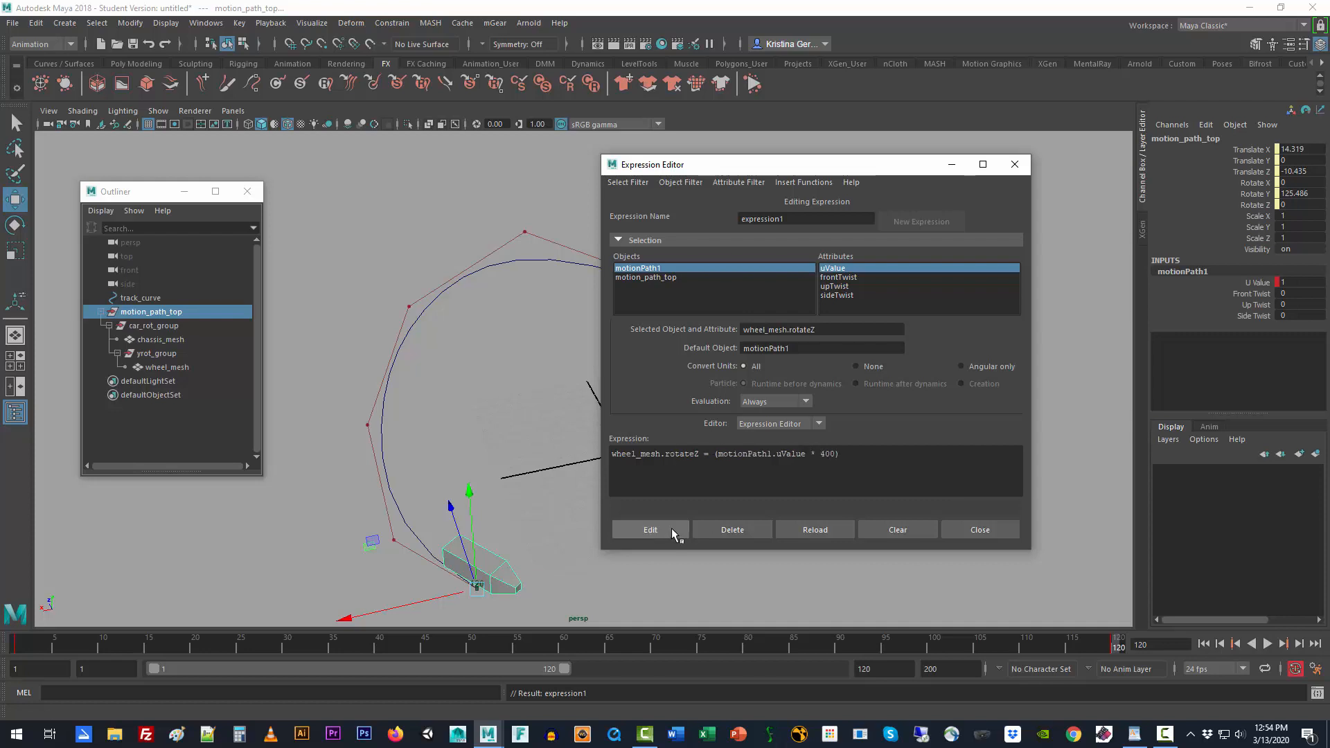
- Move the Expression Editor clear of the rig and play the animation to check how the wheel follows the path
{"action": "left_click_drag", "start_coordinate": [816, 171], "coordinate": [921, 217]}
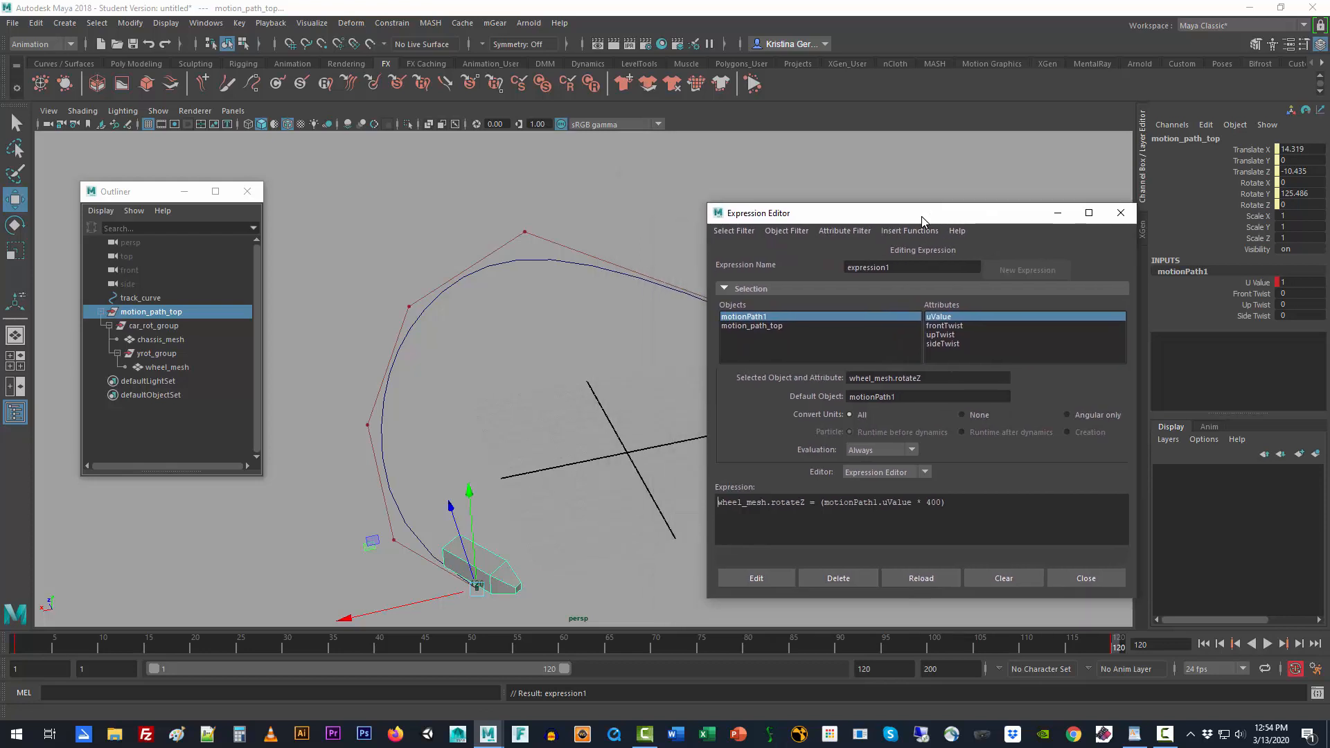
{"action": "scroll", "coordinate": [580, 461], "scroll_direction": "down", "scroll_amount": 3}
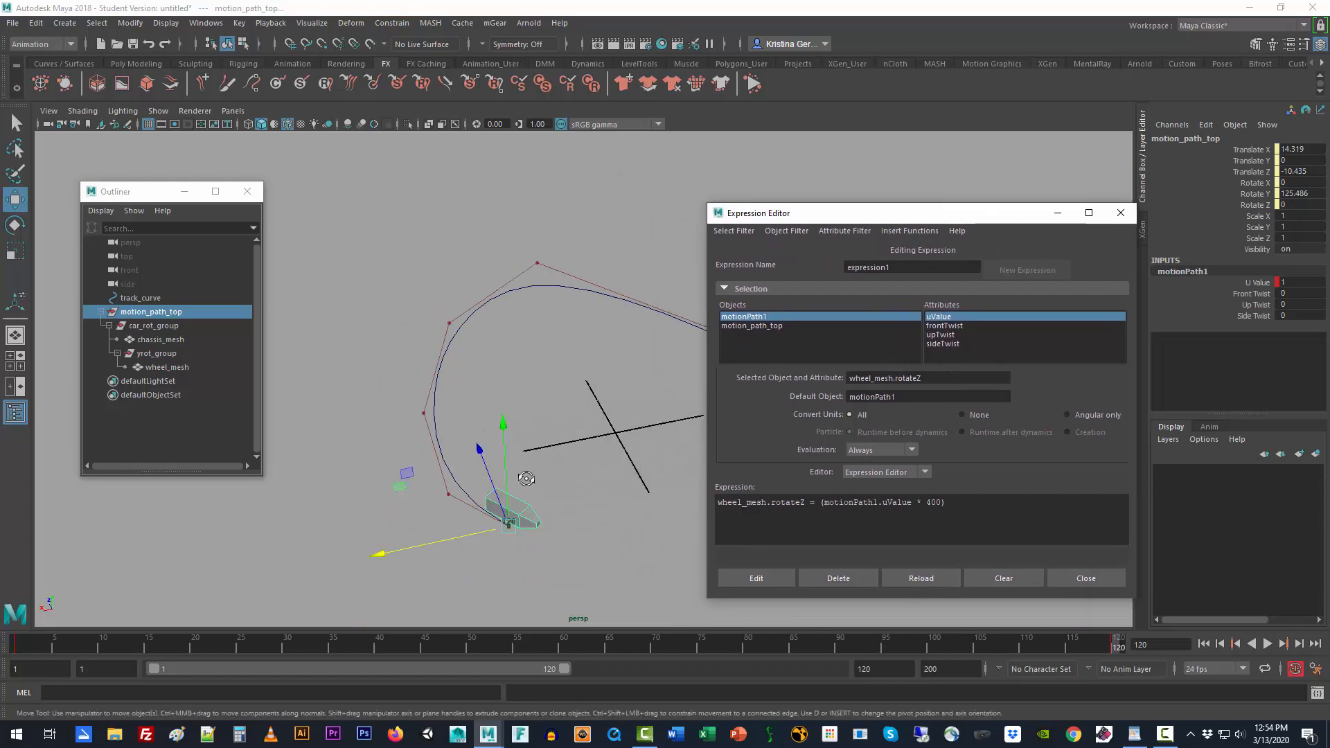
{"action": "left_click_drag", "start_coordinate": [527, 479], "coordinate": [575, 499], "text": "alt"}
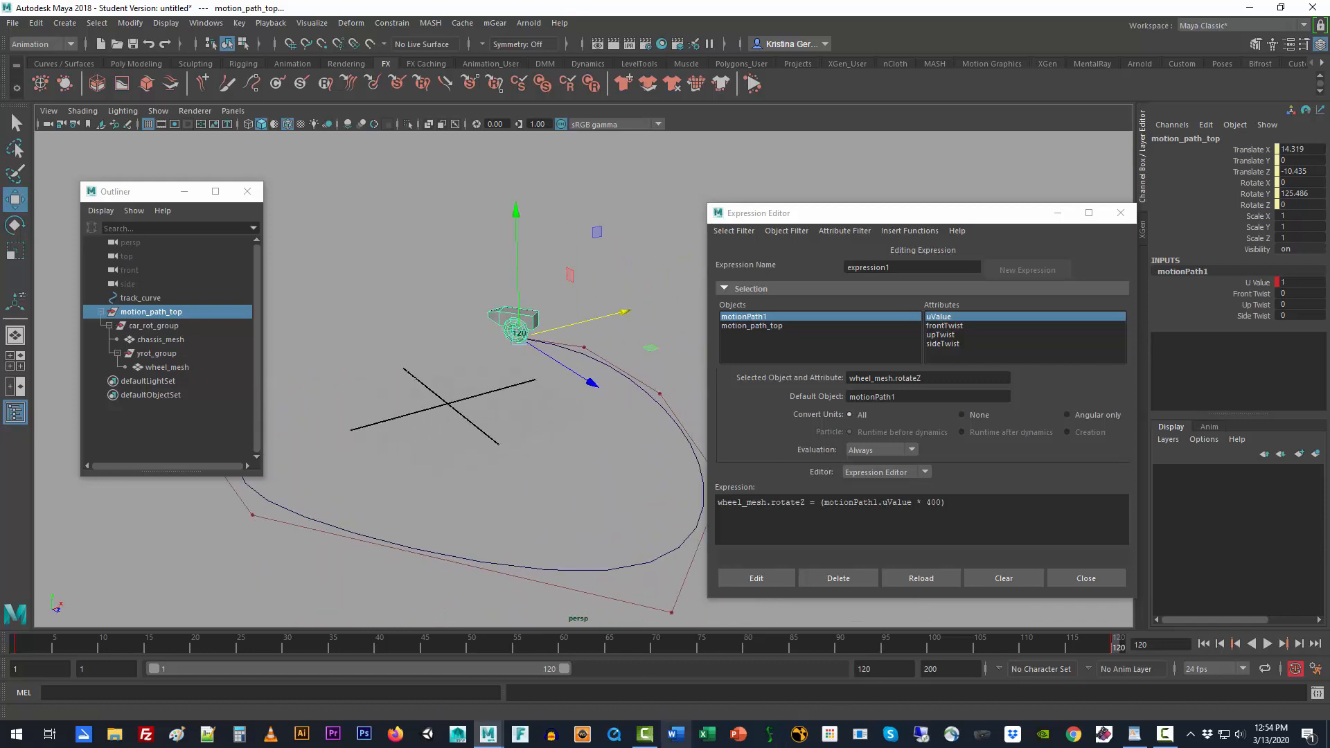
{"action": "left_click", "coordinate": [560, 639]}
{"action": "key", "text": "alt+v"}
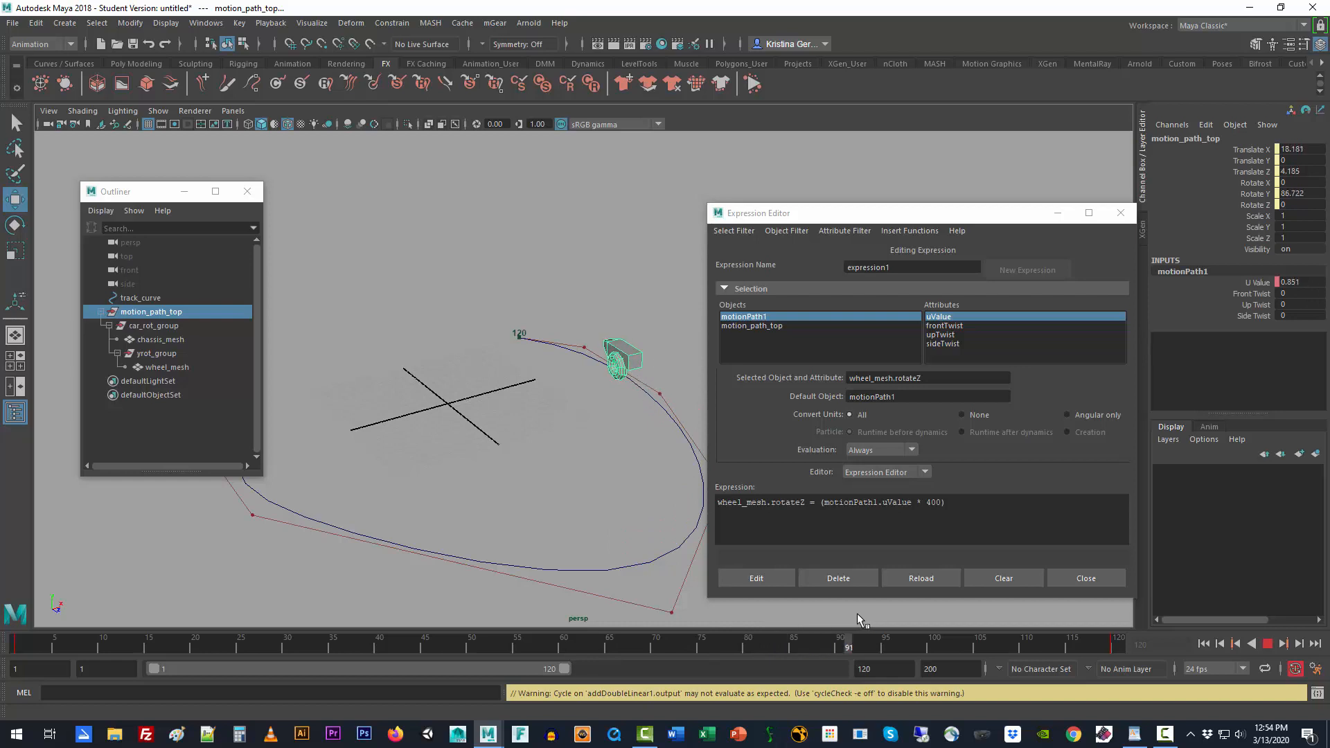
{"action": "key", "text": "alt+v"}
- Frame the rig from the side, deselect it, and scrub between frames 86 and 92 to examine the wheel's rotation
{"action": "key", "text": "f"}
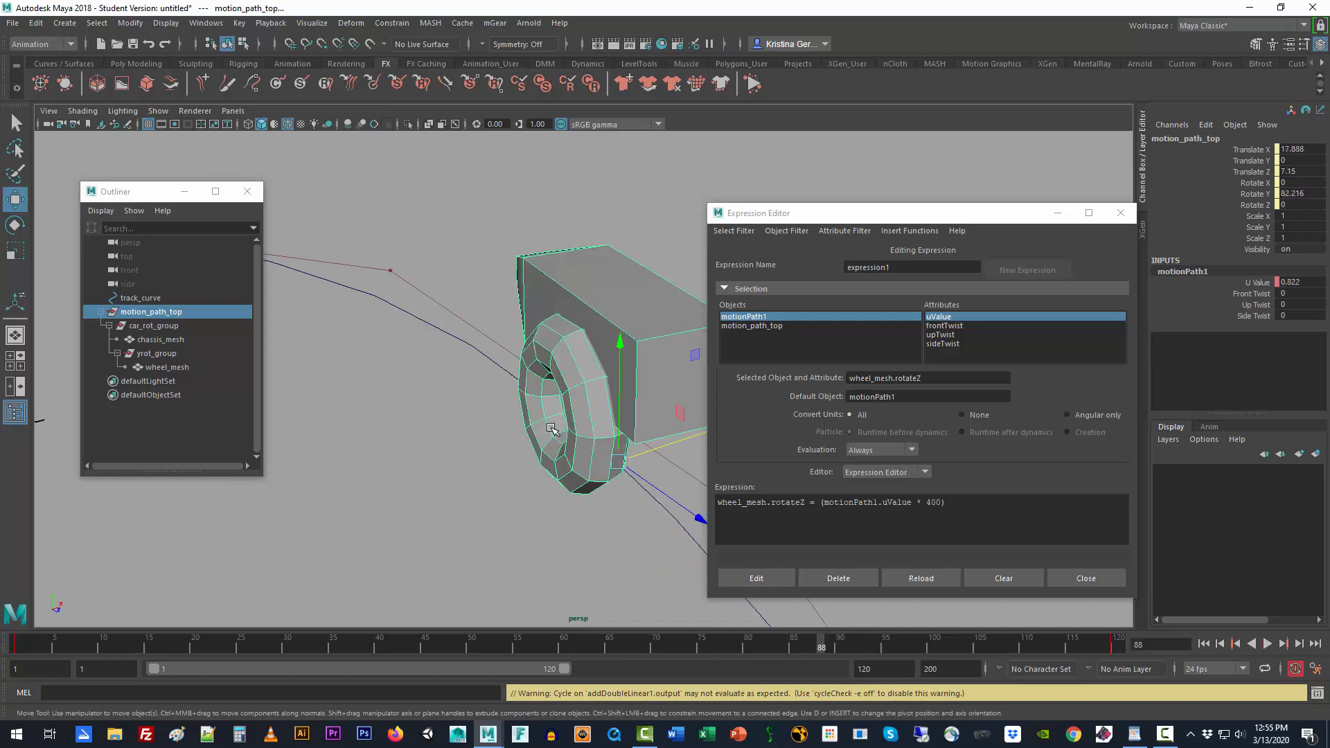
{"action": "left_click_drag", "start_coordinate": [443, 512], "coordinate": [529, 510], "text": "alt"}
{"action": "key", "text": "alt+v"}
{"action": "left_click_drag", "start_coordinate": [787, 645], "coordinate": [858, 644]}
{"action": "scroll", "coordinate": [511, 511], "scroll_direction": "down", "scroll_amount": 5}
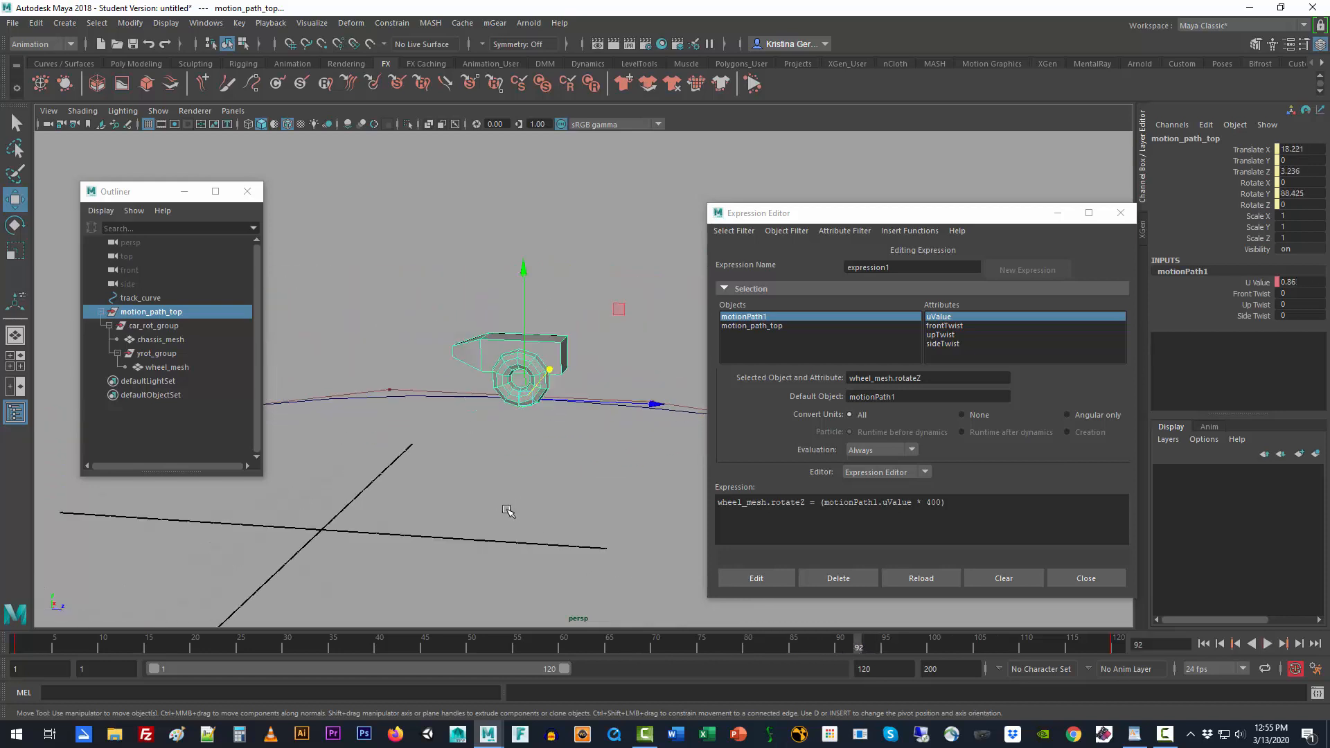
{"action": "left_click", "coordinate": [803, 604]}
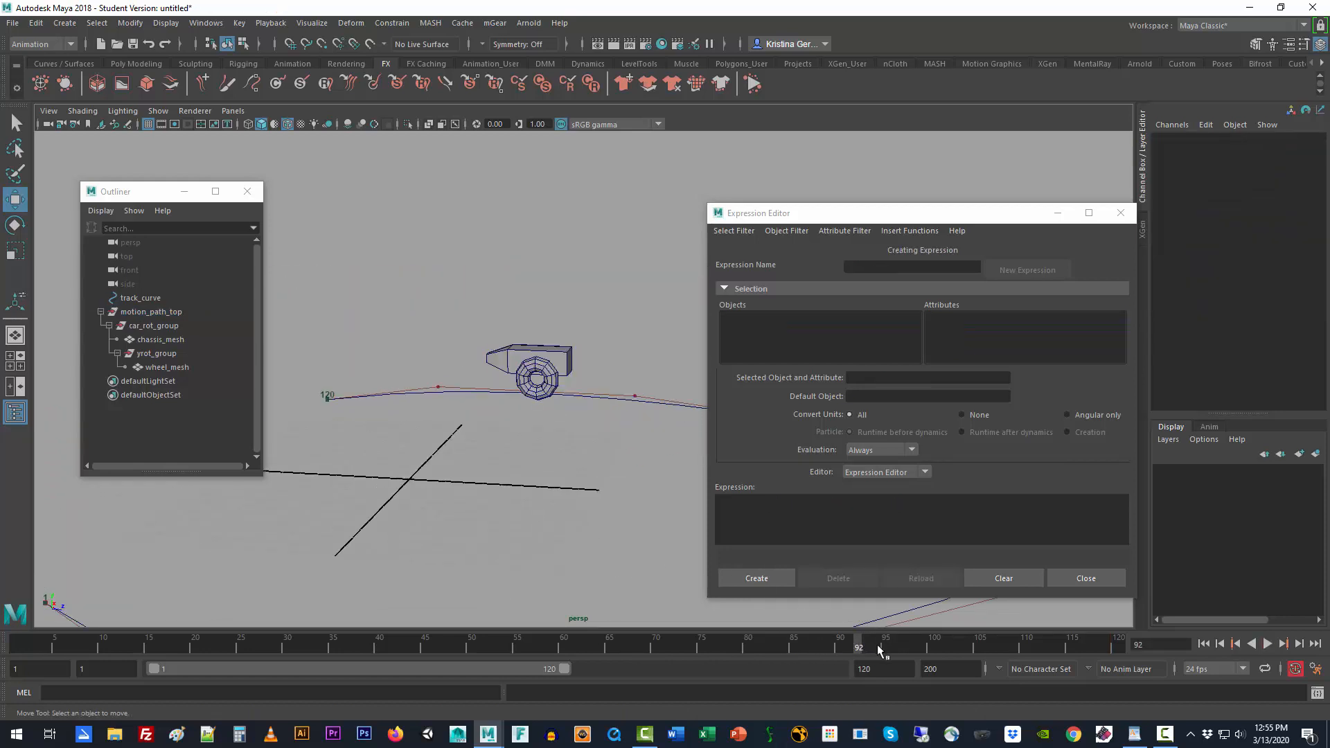
{"action": "left_click_drag", "start_coordinate": [862, 646], "coordinate": [804, 646]}
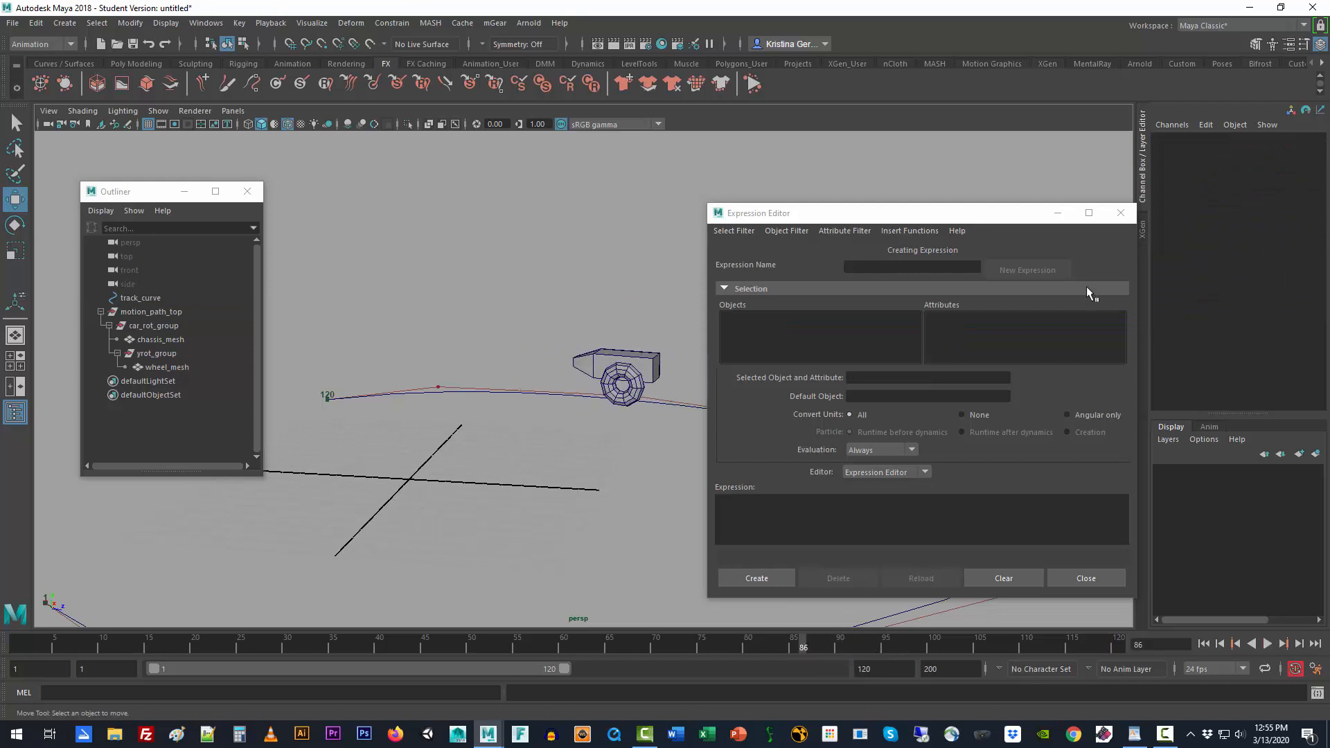
- Close the Expression Editor and delete the lowest segment of faces from wheel_mesh to mark its rotation
{"action": "left_click", "coordinate": [1121, 213]}
{"action": "scroll", "coordinate": [506, 464], "scroll_direction": "up", "scroll_amount": 3}
{"action": "left_click", "coordinate": [652, 428]}
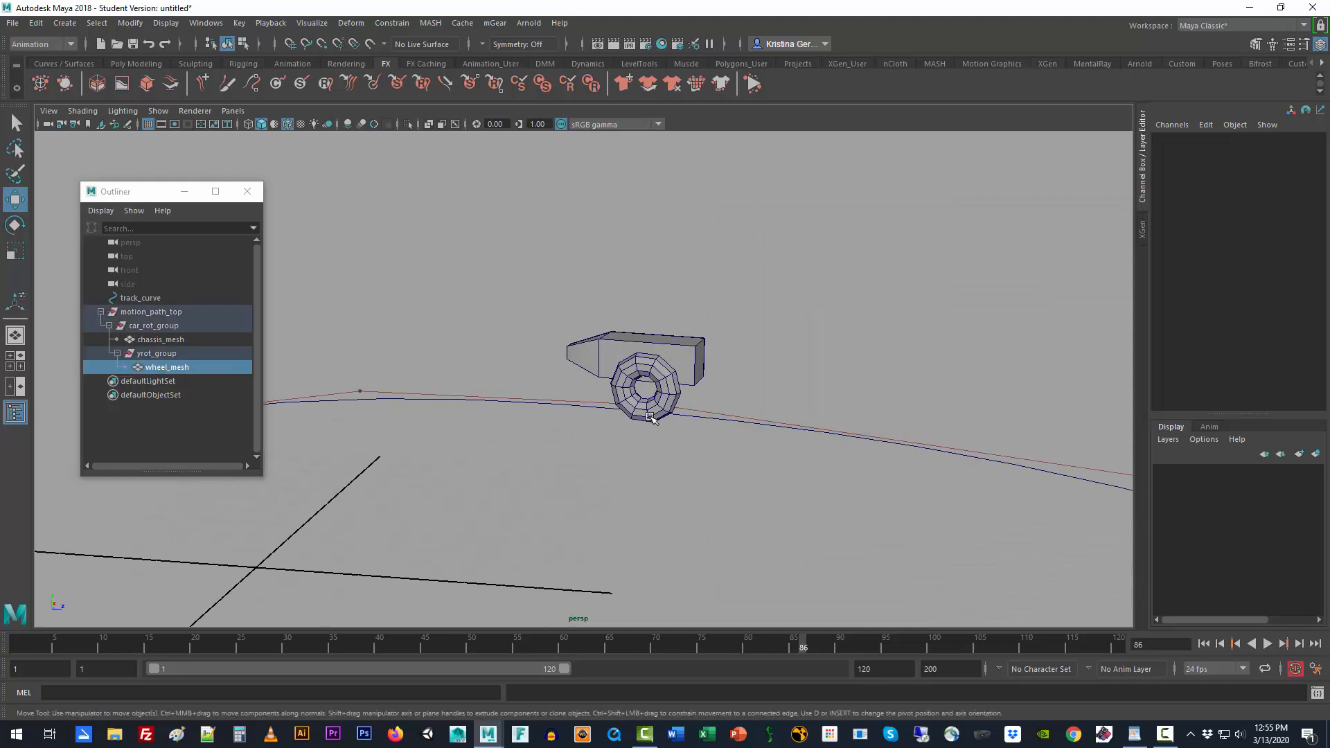
{"action": "key", "text": "f"}
{"action": "left_click_drag", "start_coordinate": [605, 464], "coordinate": [568, 488], "text": "alt"}
{"action": "right_click_drag", "start_coordinate": [568, 488], "coordinate": [570, 357]}
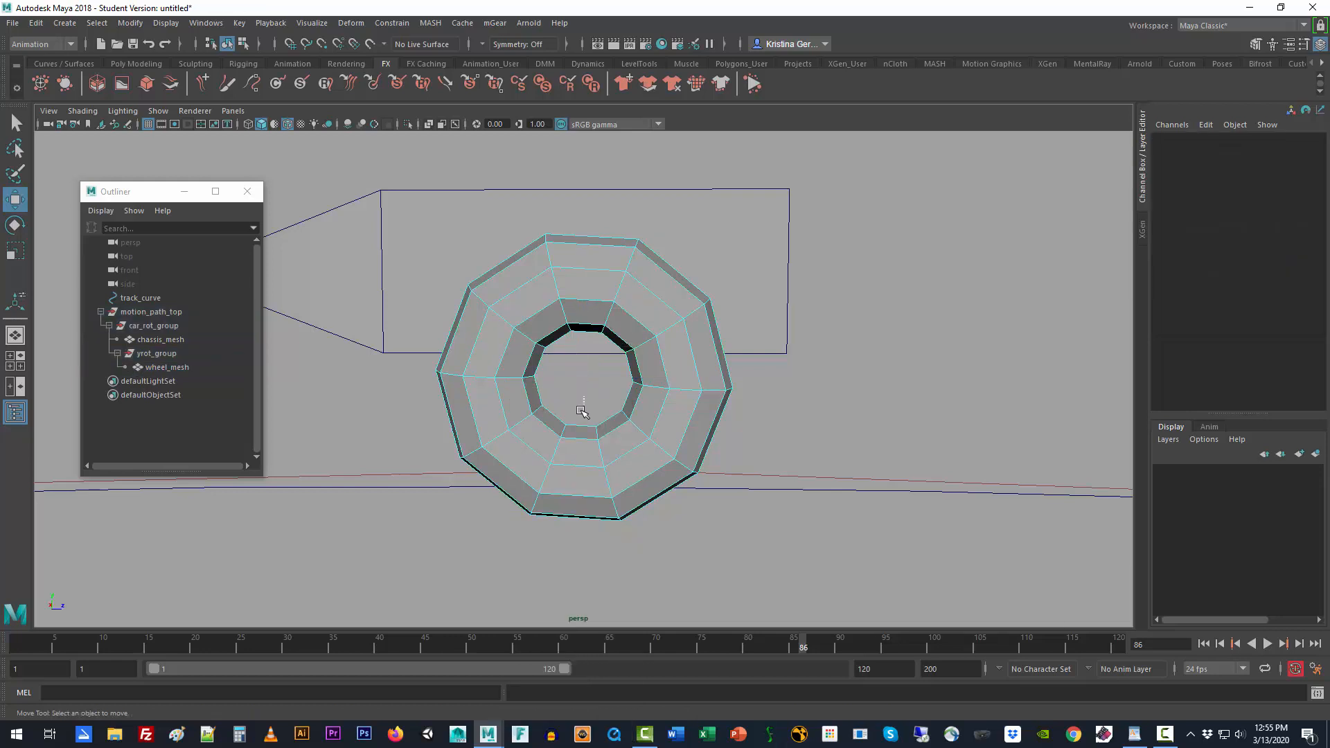
{"action": "left_click_drag", "start_coordinate": [580, 406], "coordinate": [582, 550]}
{"action": "key", "text": "Delete"}
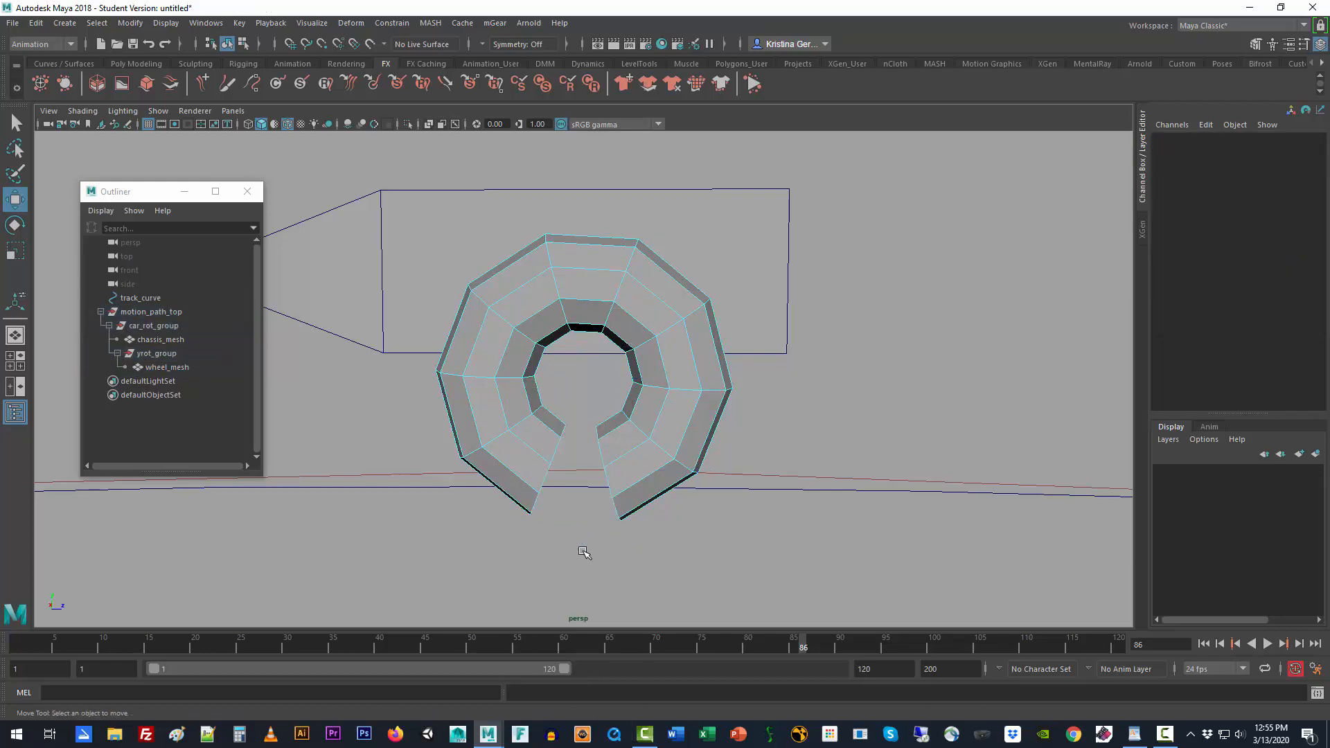
- Return wheel_mesh to object mode and scrub to frame 83 to check the wheel's spin
{"action": "scroll", "coordinate": [760, 451], "scroll_direction": "down", "scroll_amount": 5}
{"action": "left_click_drag", "start_coordinate": [816, 470], "coordinate": [768, 478], "text": "alt"}
{"action": "right_click_drag", "start_coordinate": [628, 320], "coordinate": [672, 306]}
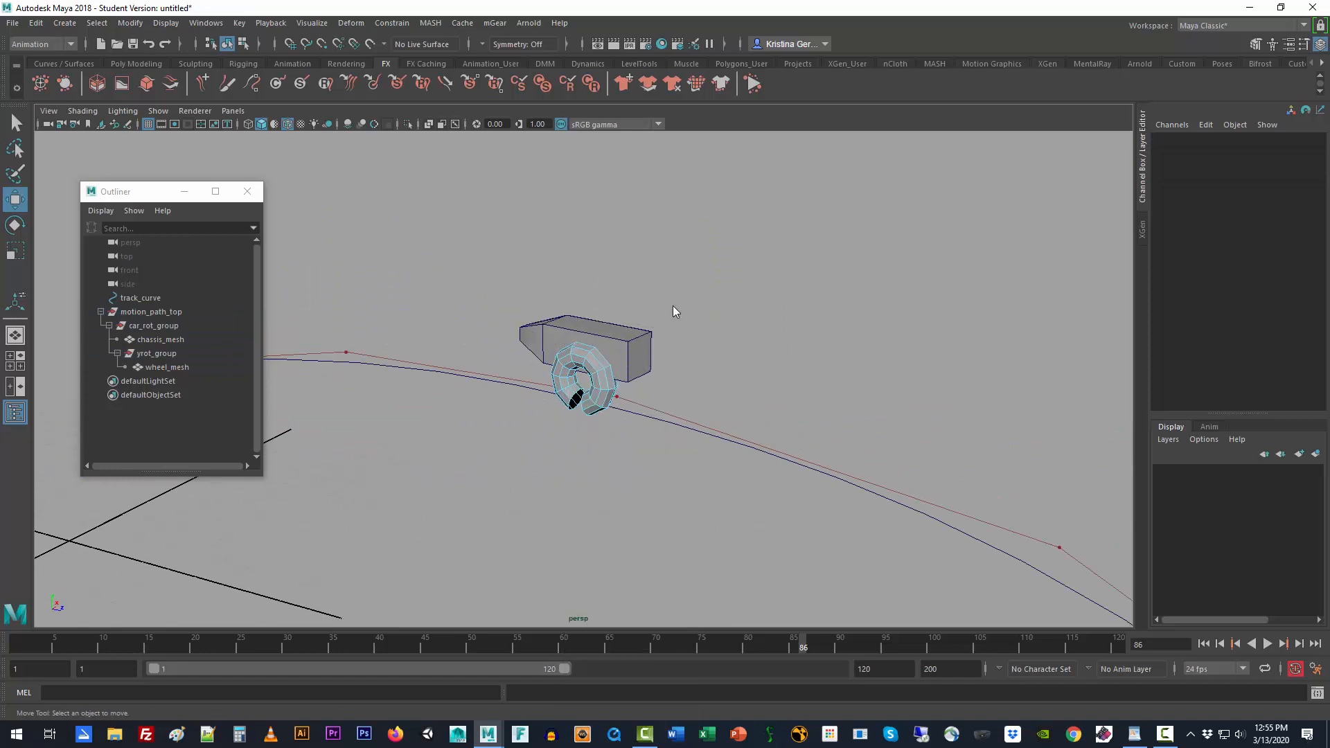
{"action": "mouse_move", "coordinate": [781, 652]}
{"action": "left_mouse_down"}
{"action": "mouse_move", "coordinate": [699, 650]}
{"action": "mouse_move", "coordinate": [775, 650]}
{"action": "left_mouse_up"}
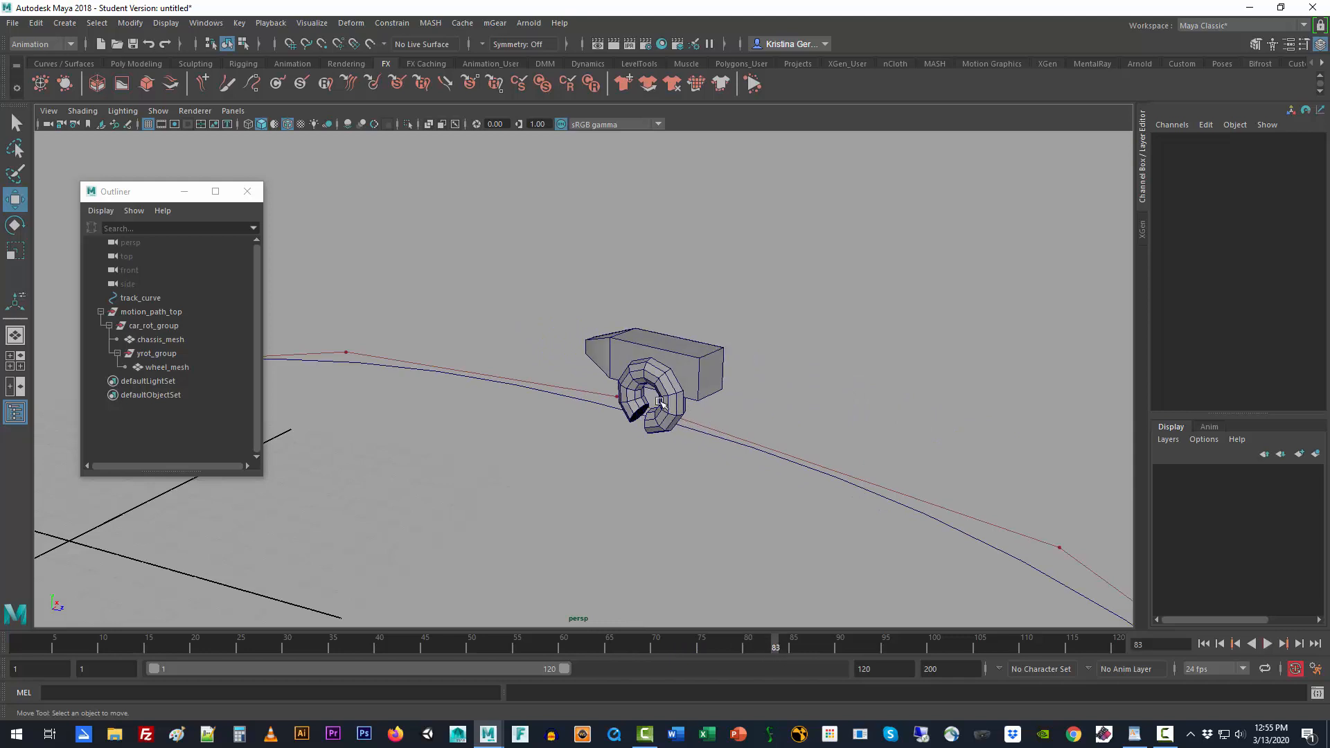
- Select wheel_mesh, examine the expression option for its Rotate Z channel, dismiss it, and select the wheel again
{"action": "left_click", "coordinate": [658, 402]}
{"action": "left_click", "coordinate": [1254, 204]}
{"action": "key", "text": "e"}
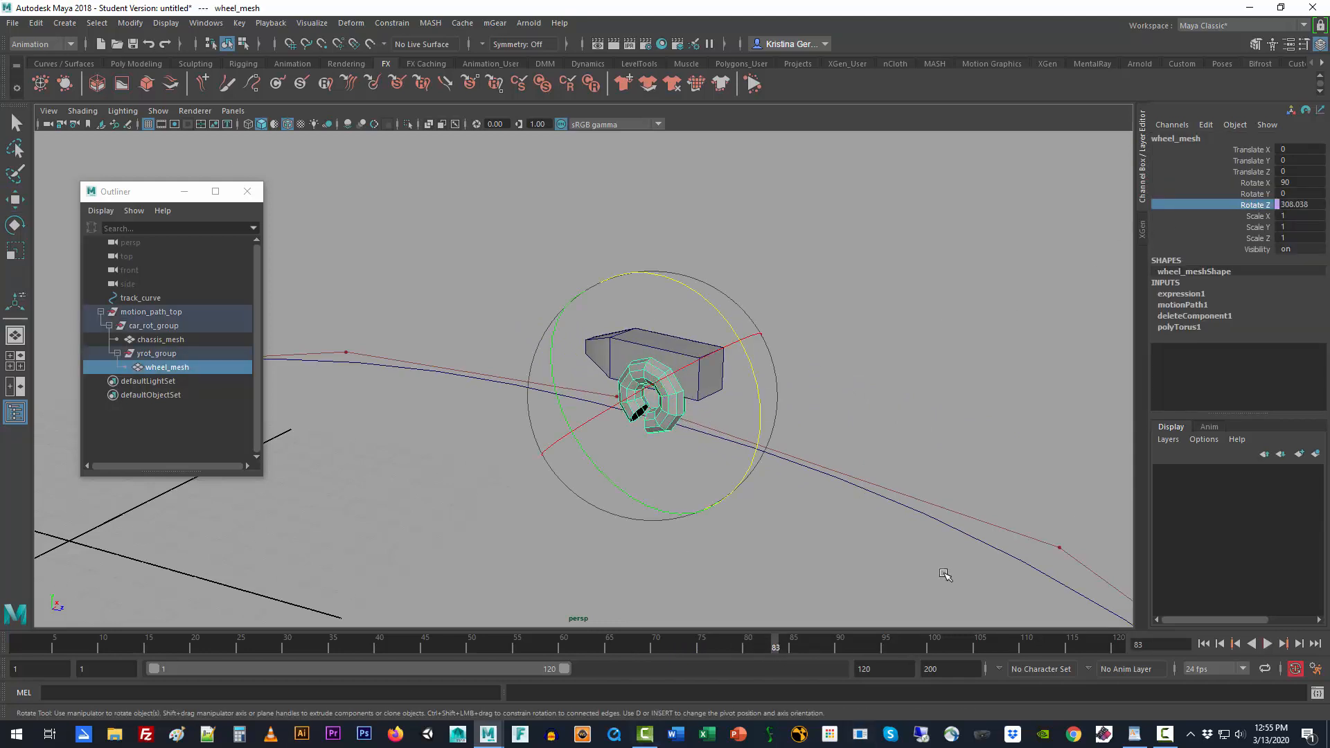
{"action": "right_click", "coordinate": [1221, 205]}
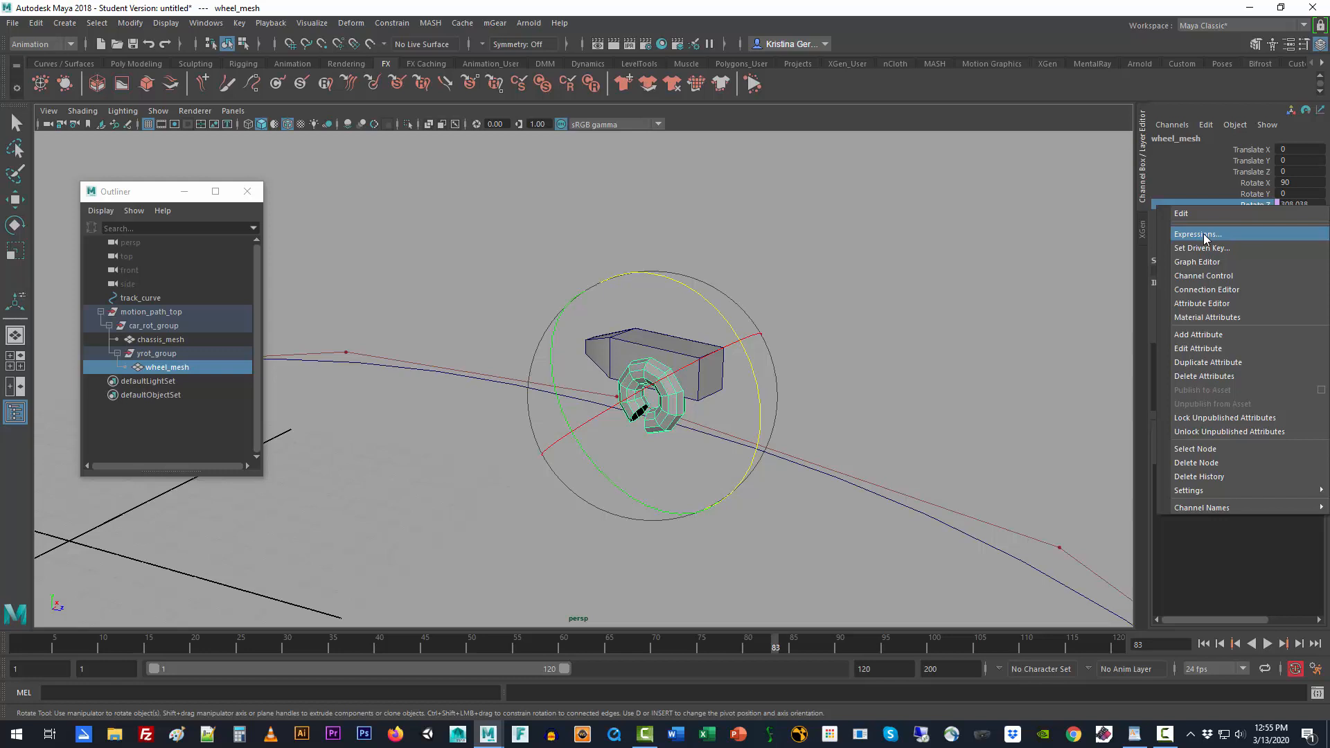
{"action": "left_click", "coordinate": [1078, 245]}
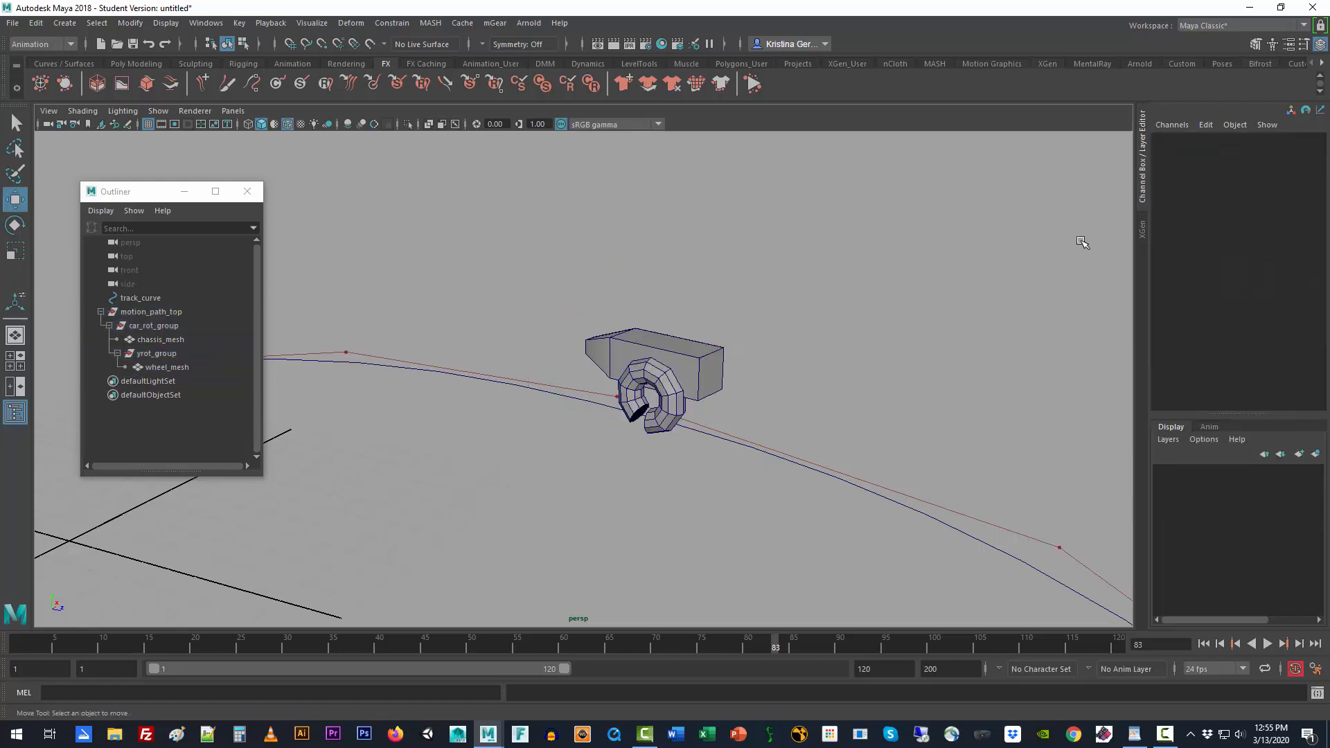
{"action": "left_click", "coordinate": [668, 398]}
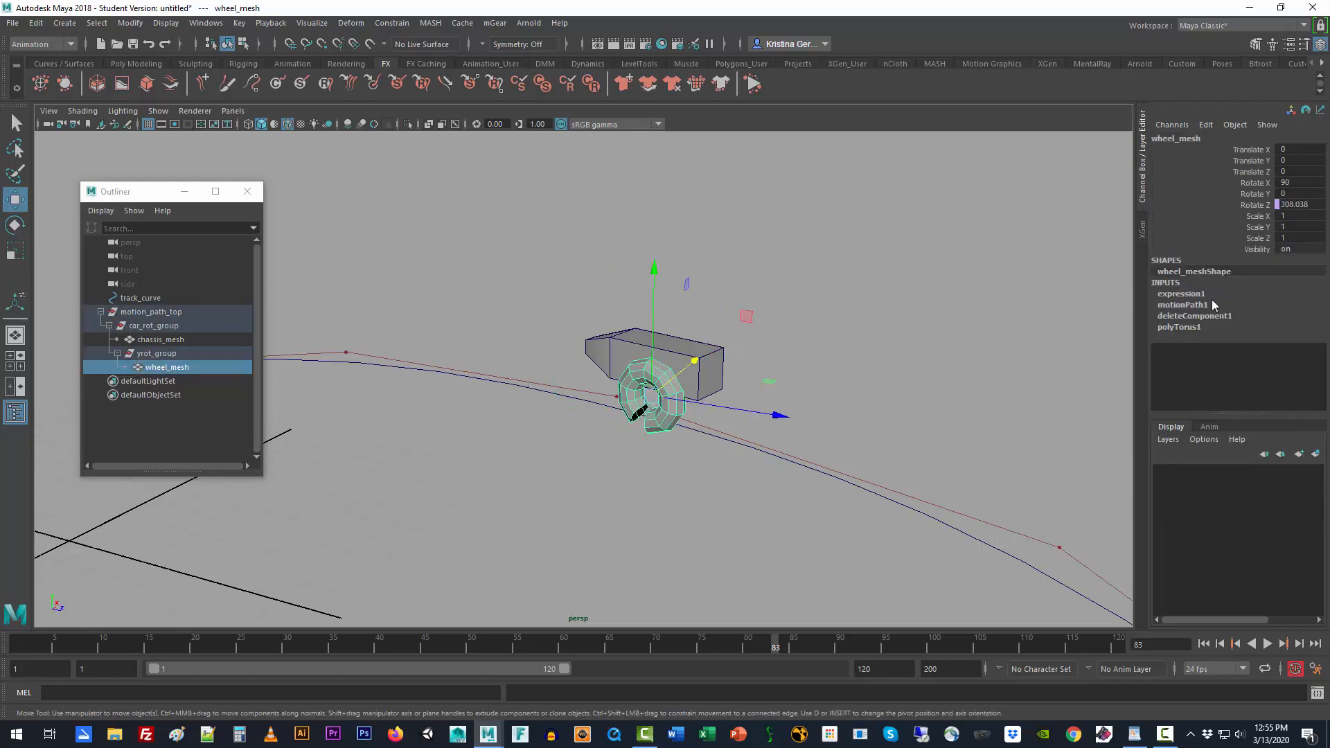
{"action": "left_click", "coordinate": [1244, 205]}
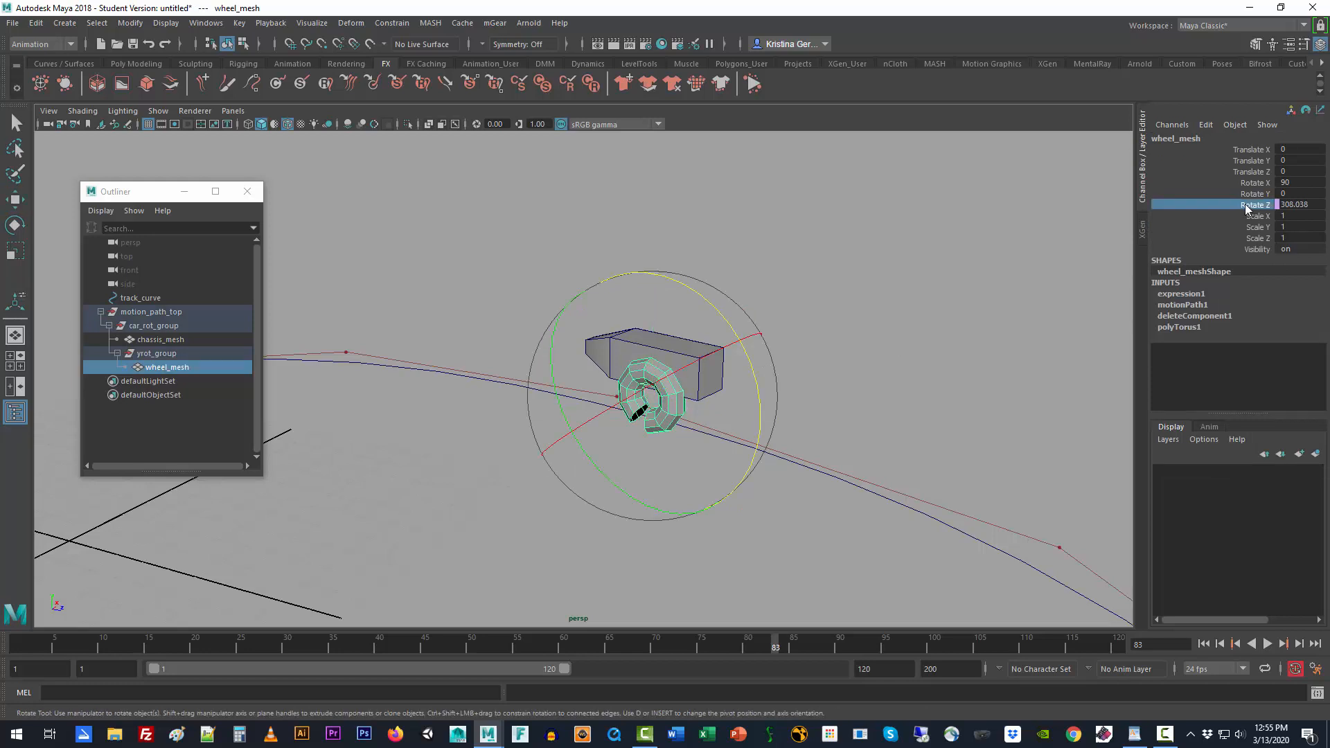
{"action": "right_click", "coordinate": [1245, 205]}
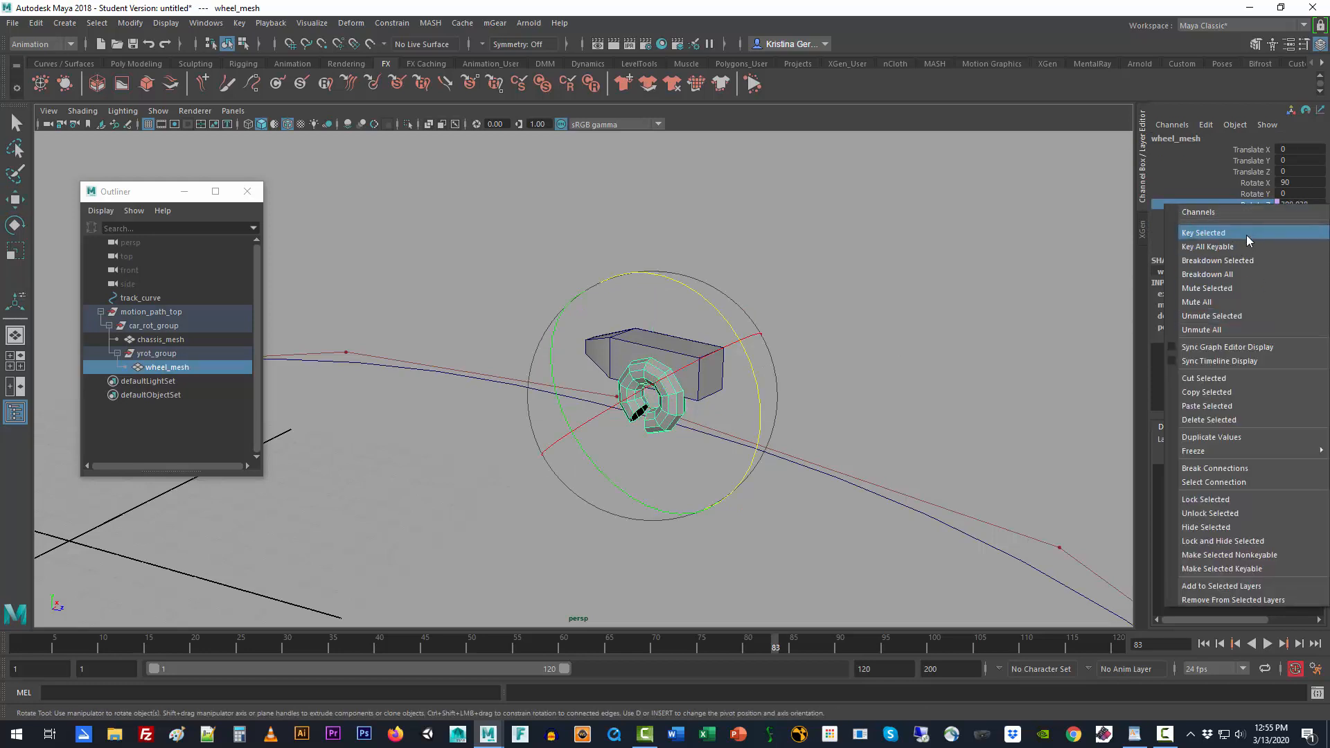
{"action": "left_click", "coordinate": [1088, 205]}
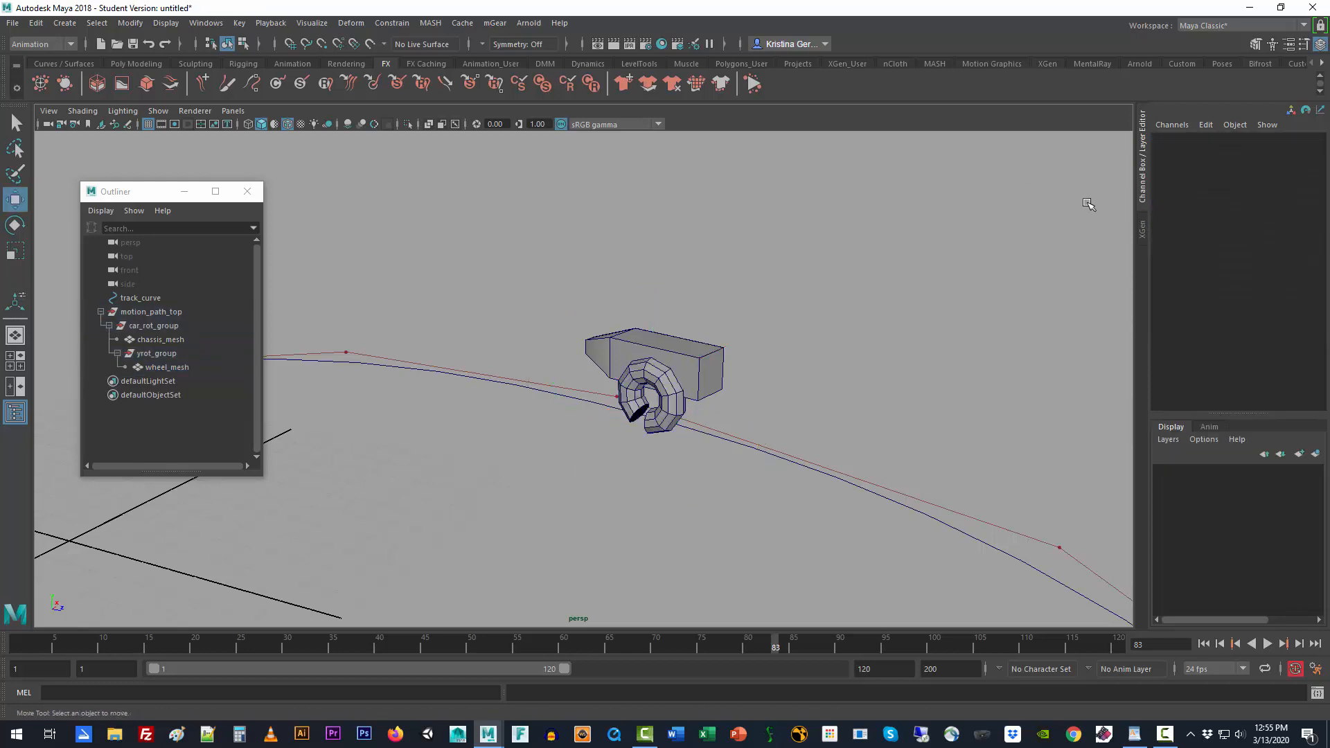
- Select wheel_mesh and open its Rotate Z expression in the Expression Editor
{"action": "left_click", "coordinate": [670, 390]}
{"action": "left_click", "coordinate": [1234, 205]}
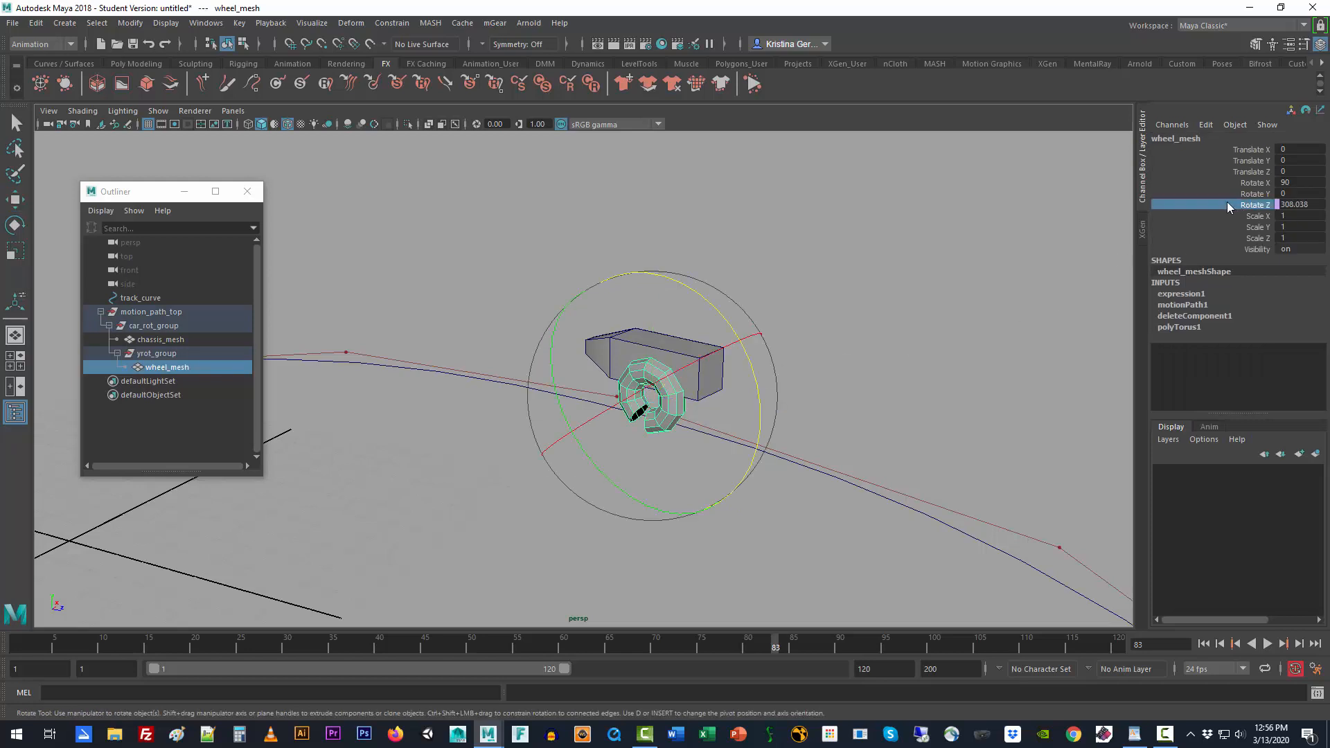
{"action": "right_click", "coordinate": [1227, 206]}
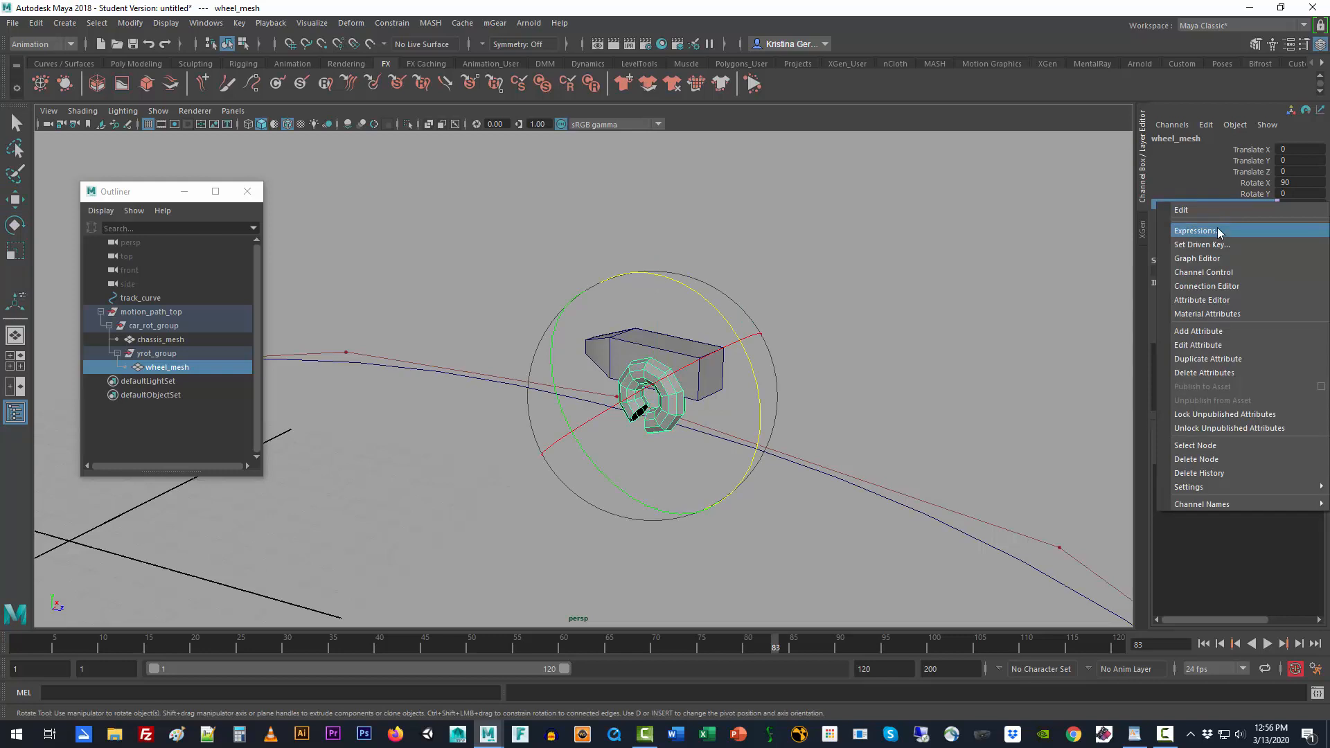
{"action": "left_click", "coordinate": [1217, 228]}
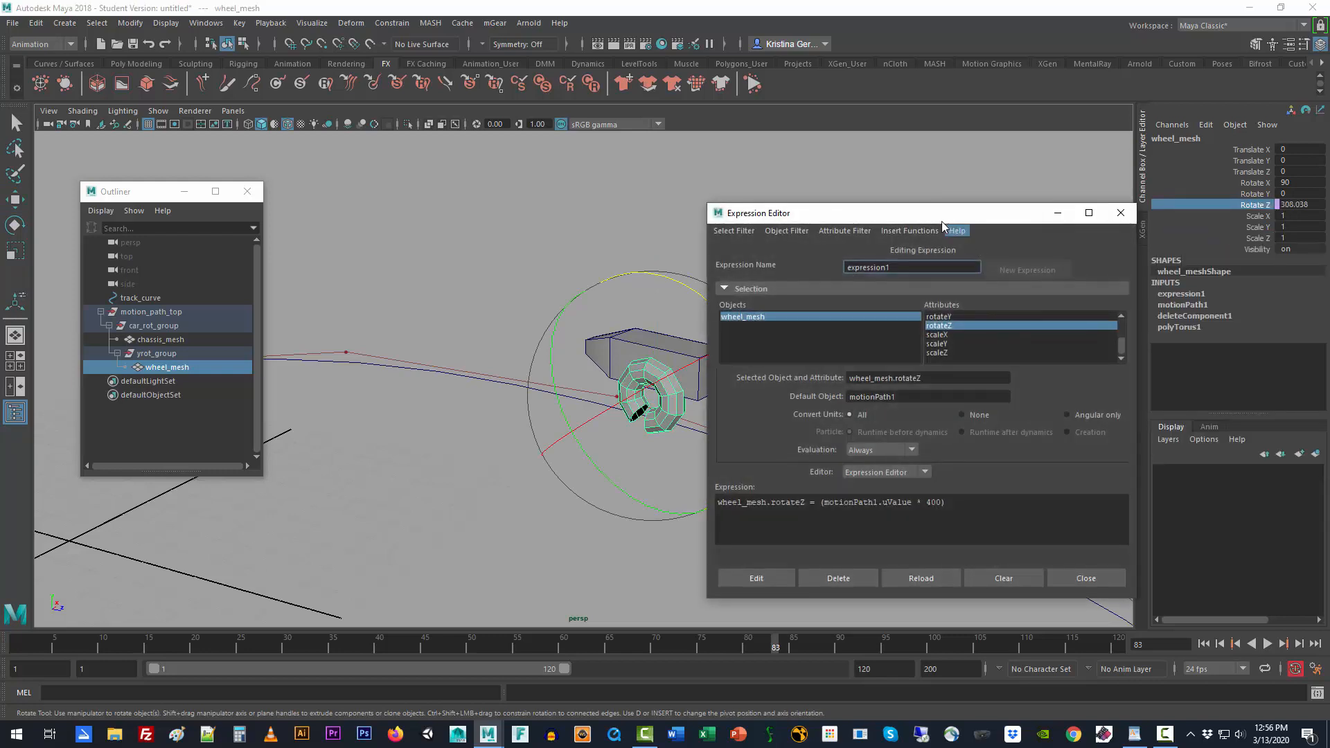
{"action": "left_click_drag", "start_coordinate": [935, 213], "coordinate": [896, 195]}
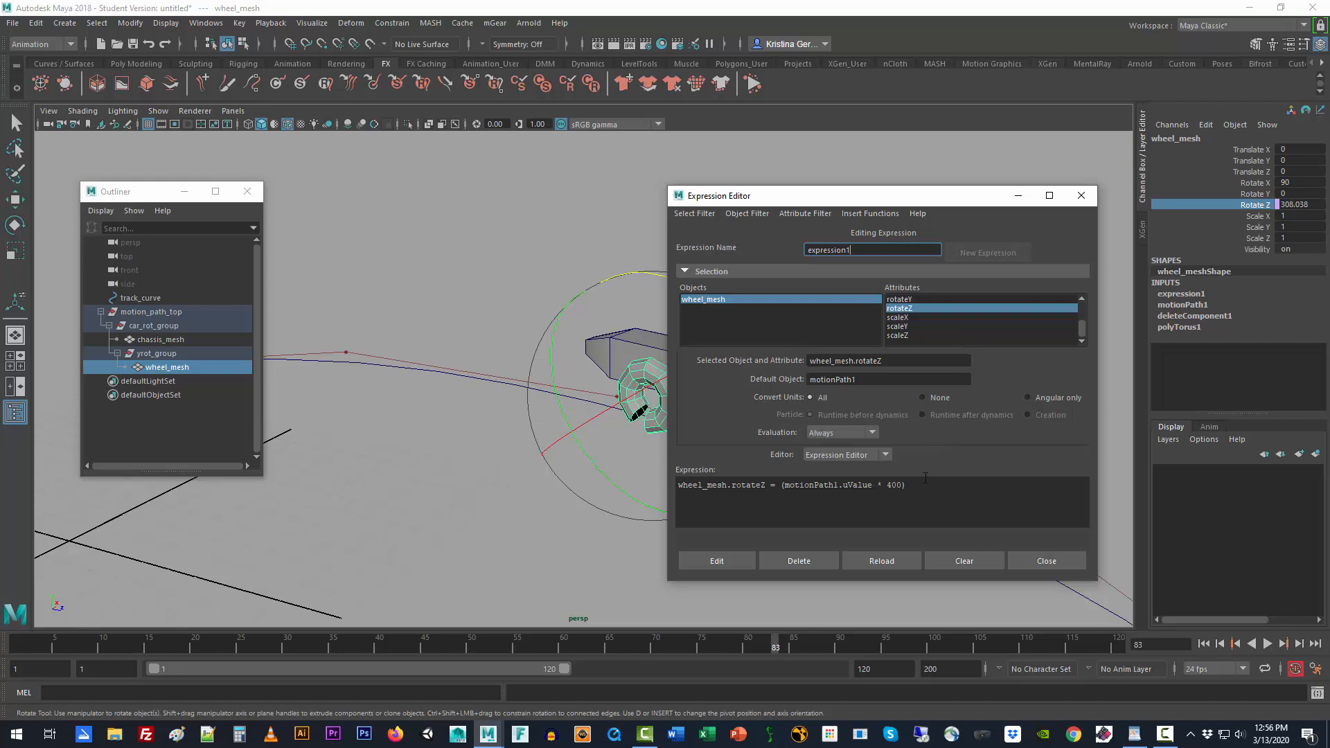
- Set the uValue multiplier in the rotateZ expression to 4000, apply the edit, and scrub to frame 93 to check the wheel's spin
{"action": "left_click", "coordinate": [902, 485]}
{"action": "type", "text": "0"}
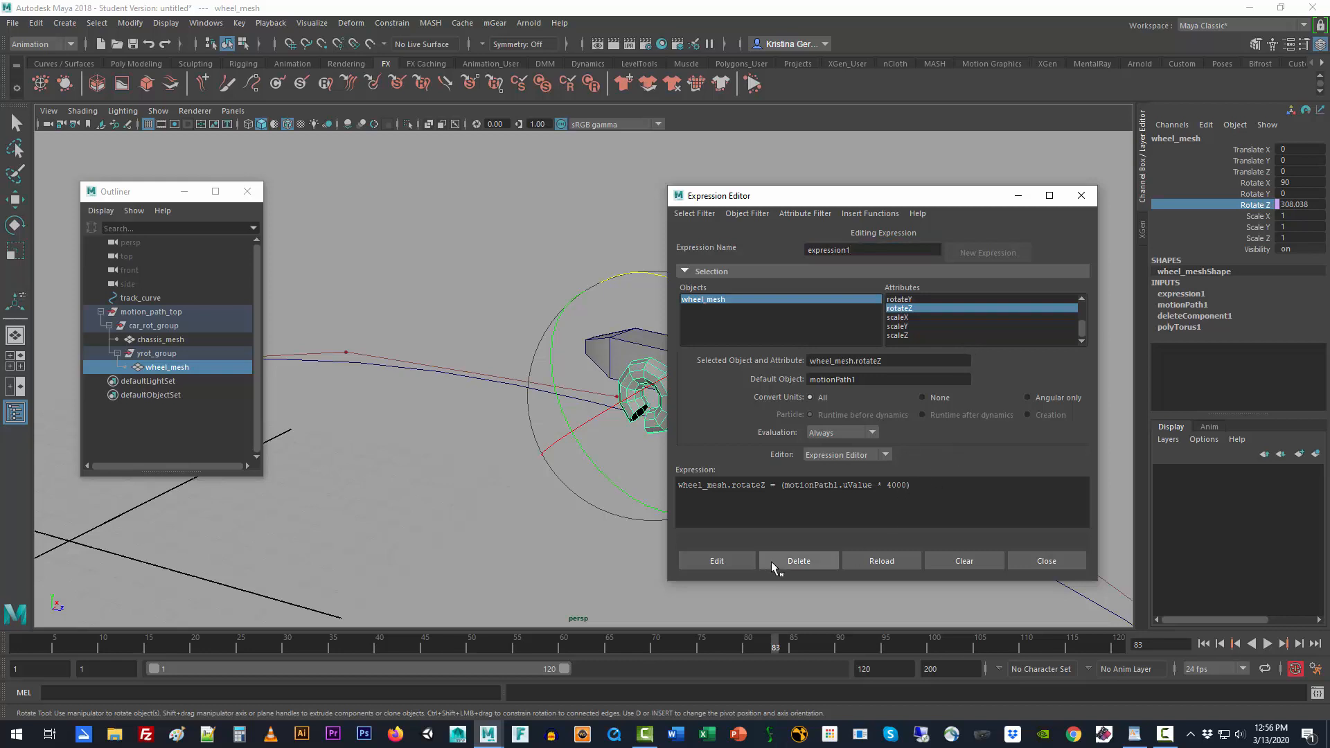
{"action": "left_click", "coordinate": [718, 561]}
{"action": "left_click_drag", "start_coordinate": [712, 643], "coordinate": [869, 652]}
- Set the rotateZ expression's uValue multiplier to 3000, apply it, and scrub to frame 90 to check the wheel
{"action": "left_click", "coordinate": [892, 485]}
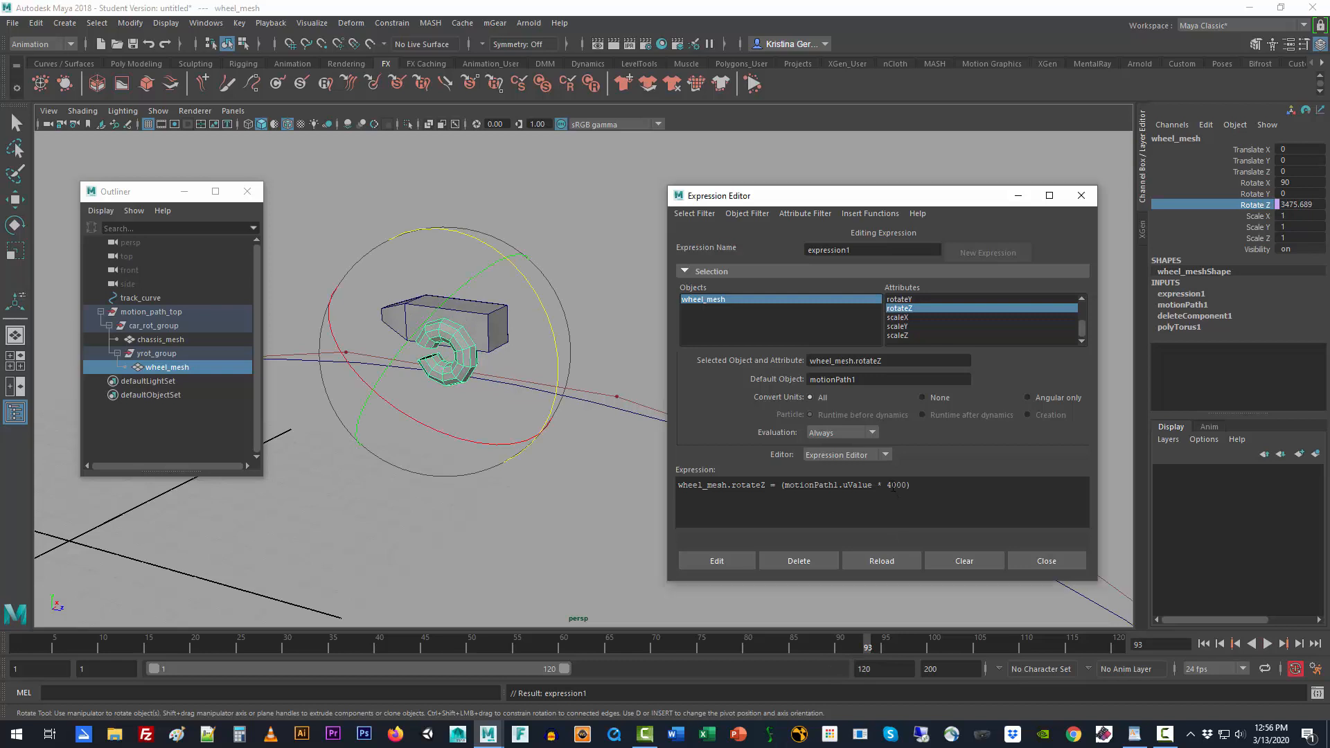
{"action": "left_click", "coordinate": [732, 557]}
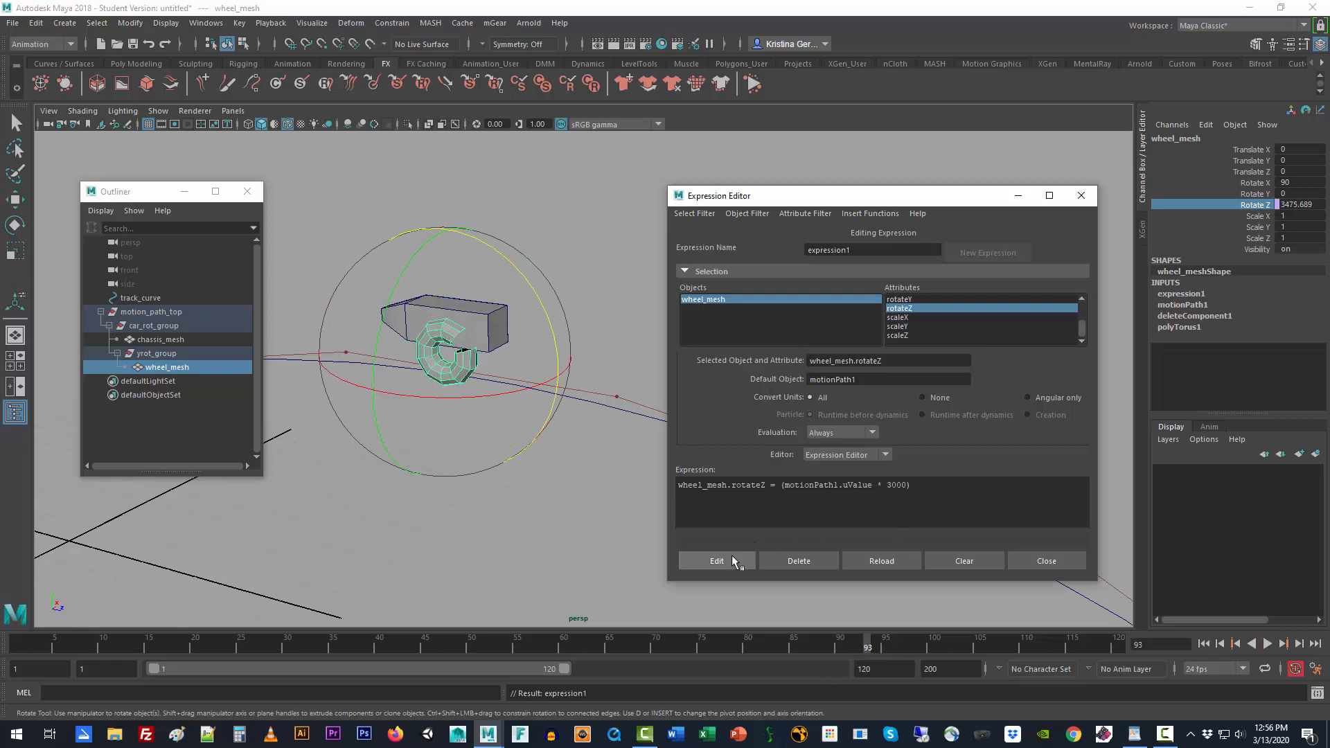
{"action": "left_click_drag", "start_coordinate": [876, 648], "coordinate": [838, 651]}
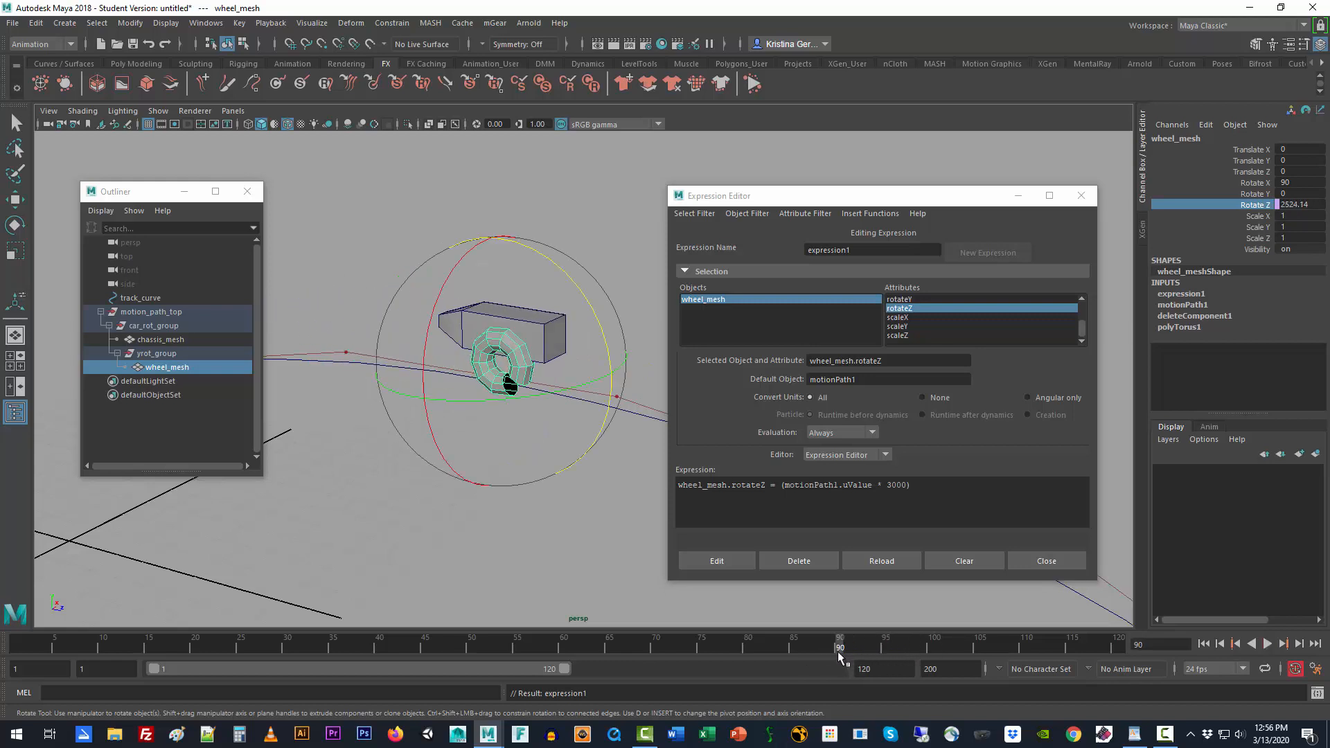
- Frame track_curve, clear the selection, and scrub back to frame 50 to watch the vehicle travel along the track
{"action": "left_click", "coordinate": [648, 435]}
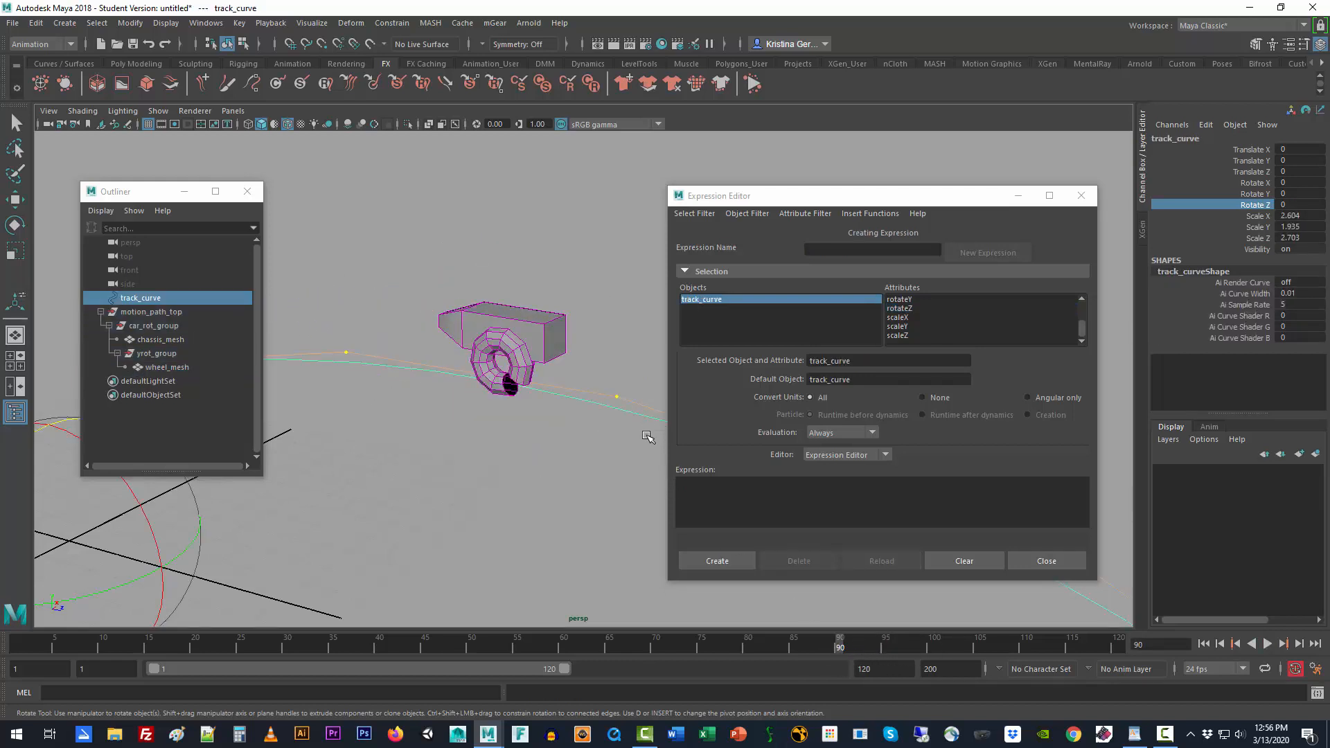
{"action": "key", "text": "f"}
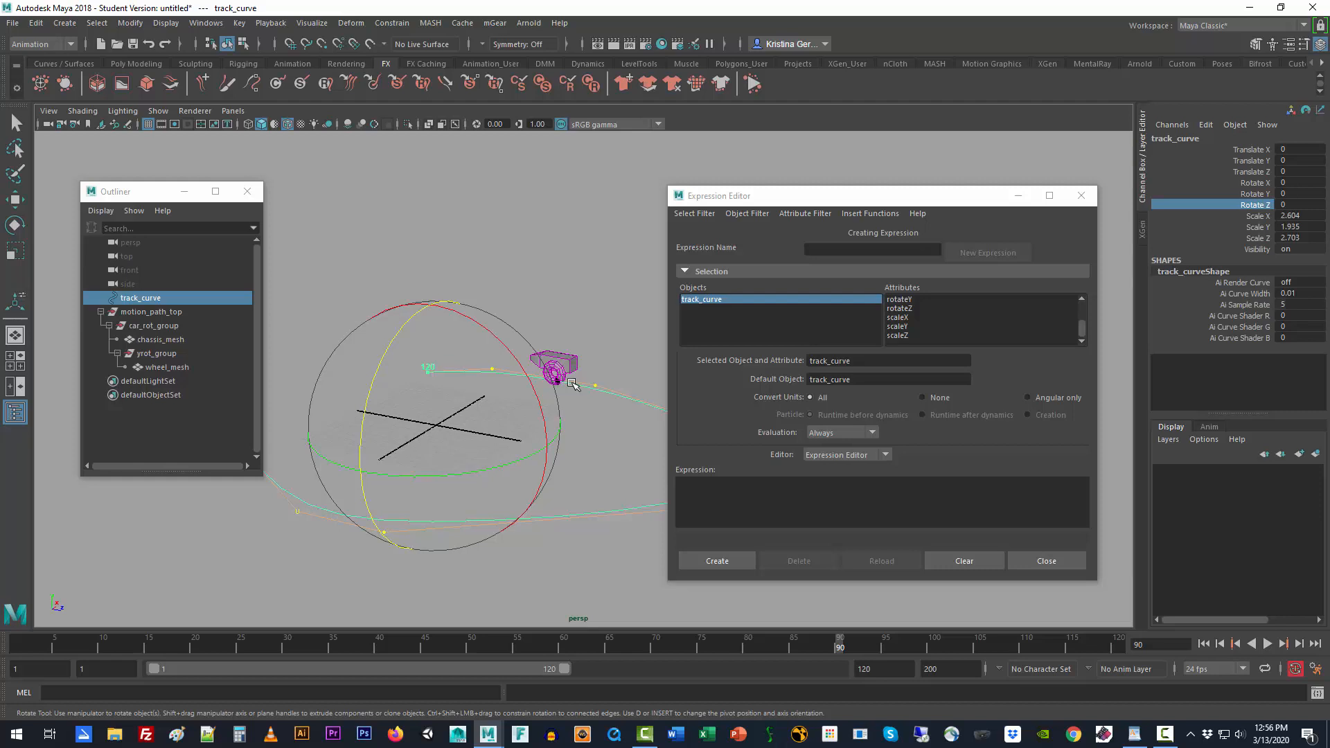
{"action": "left_click", "coordinate": [599, 336]}
{"action": "key", "text": "w"}
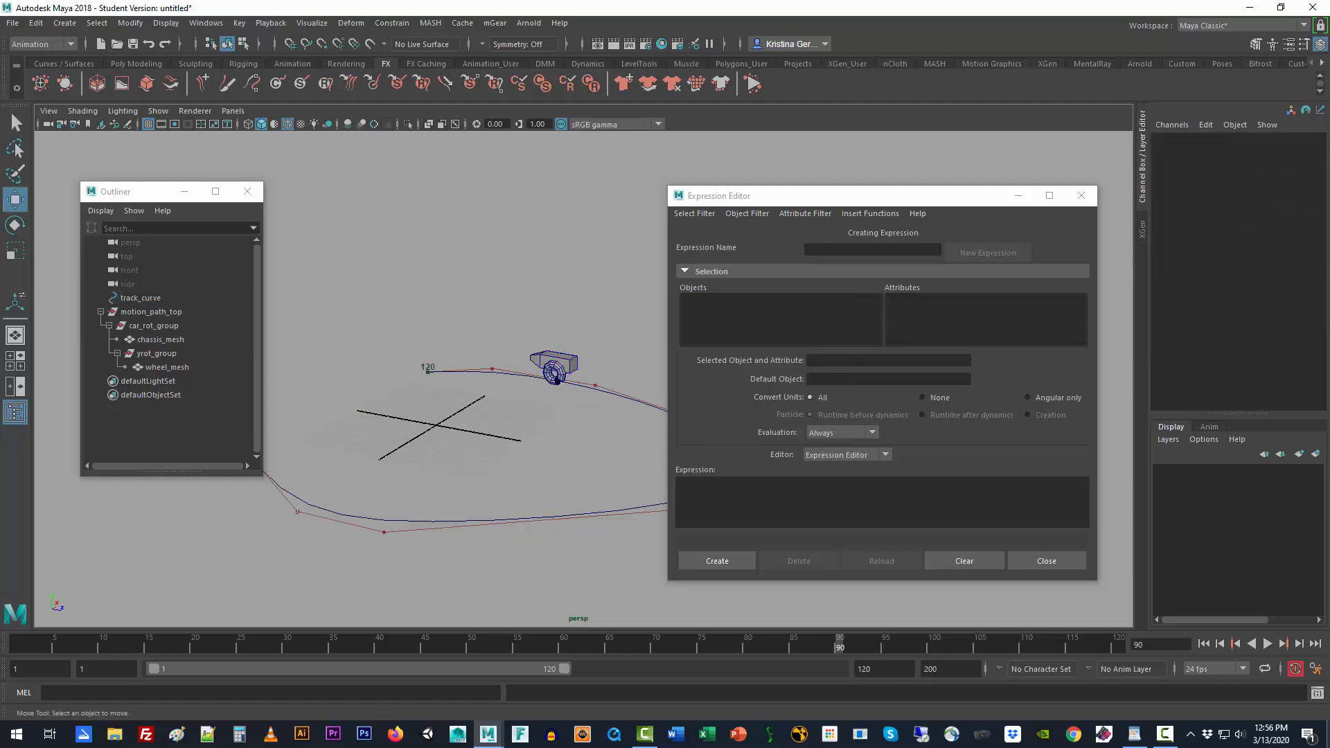
{"action": "mouse_move", "coordinate": [835, 650]}
{"action": "left_mouse_down"}
{"action": "mouse_move", "coordinate": [382, 665]}
{"action": "mouse_move", "coordinate": [471, 659]}
{"action": "left_mouse_up"}
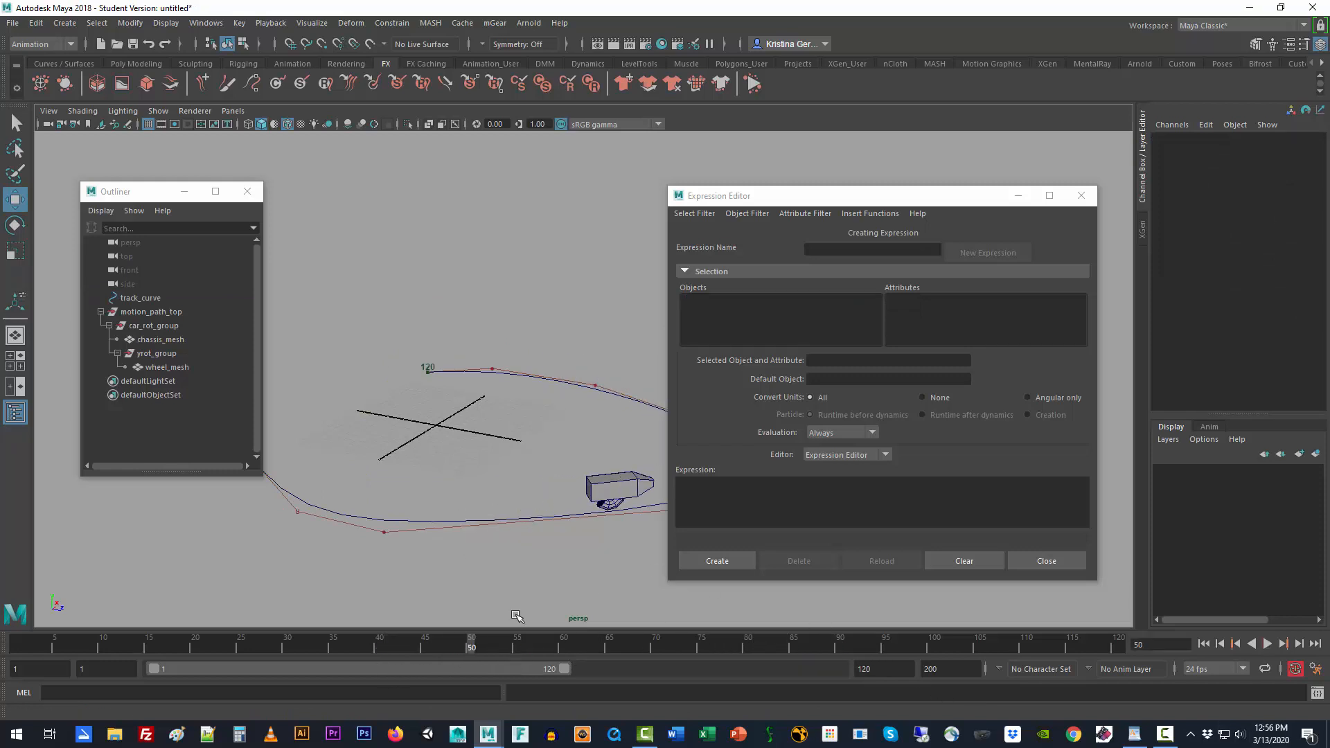
- Move the Expression Editor aside and pull two neighbouring control vertices of track_curve outward to widen the bend
{"action": "left_click_drag", "start_coordinate": [798, 197], "coordinate": [1042, 267]}
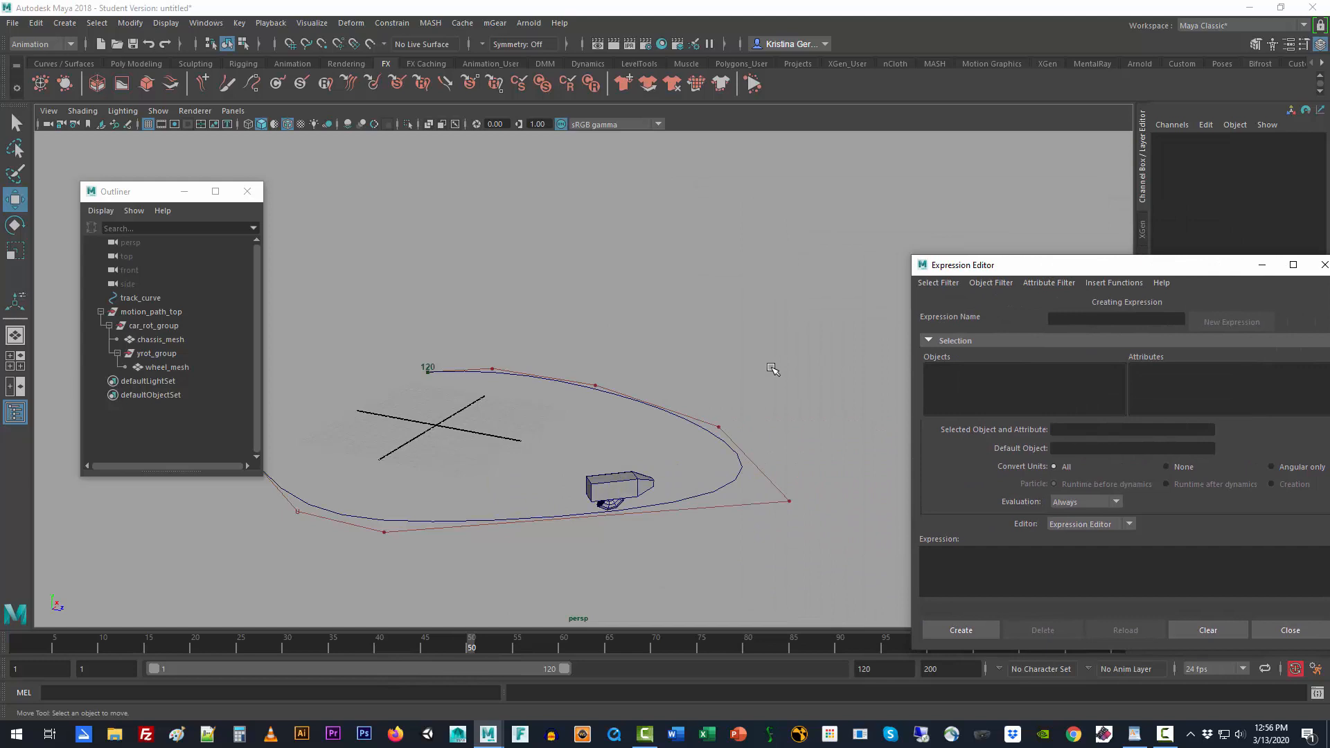
{"action": "left_click", "coordinate": [721, 431]}
{"action": "right_click_drag", "start_coordinate": [722, 429], "coordinate": [637, 371]}
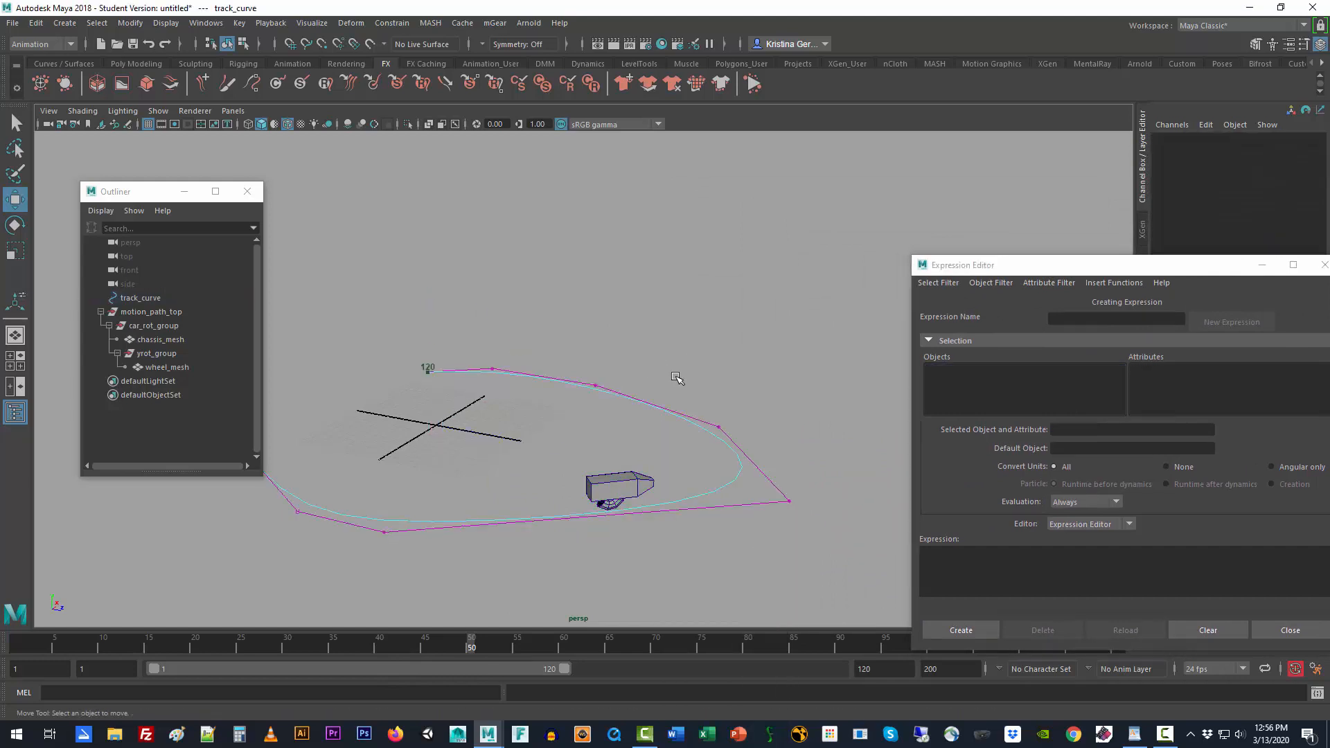
{"action": "left_click", "coordinate": [719, 428]}
{"action": "left_click_drag", "start_coordinate": [753, 382], "coordinate": [799, 349]}
{"action": "left_click", "coordinate": [597, 383]}
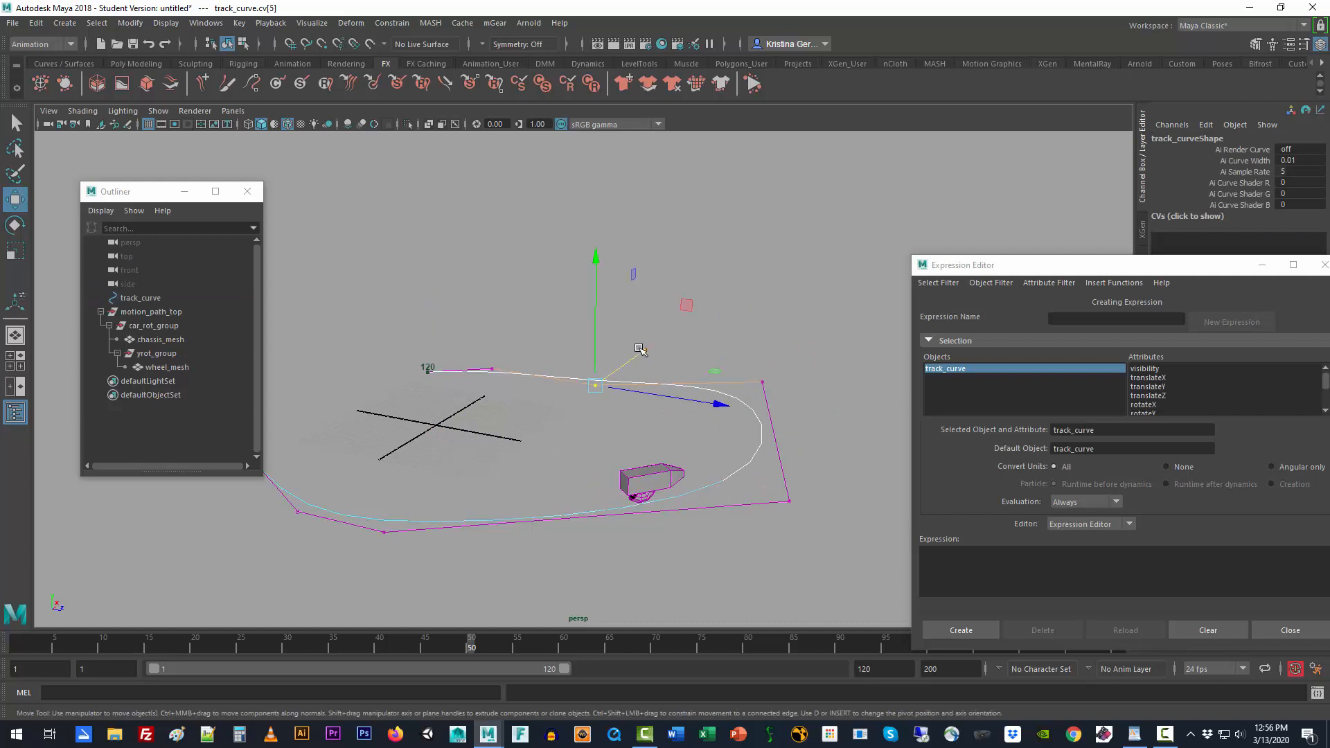
{"action": "left_click_drag", "start_coordinate": [639, 349], "coordinate": [675, 301]}
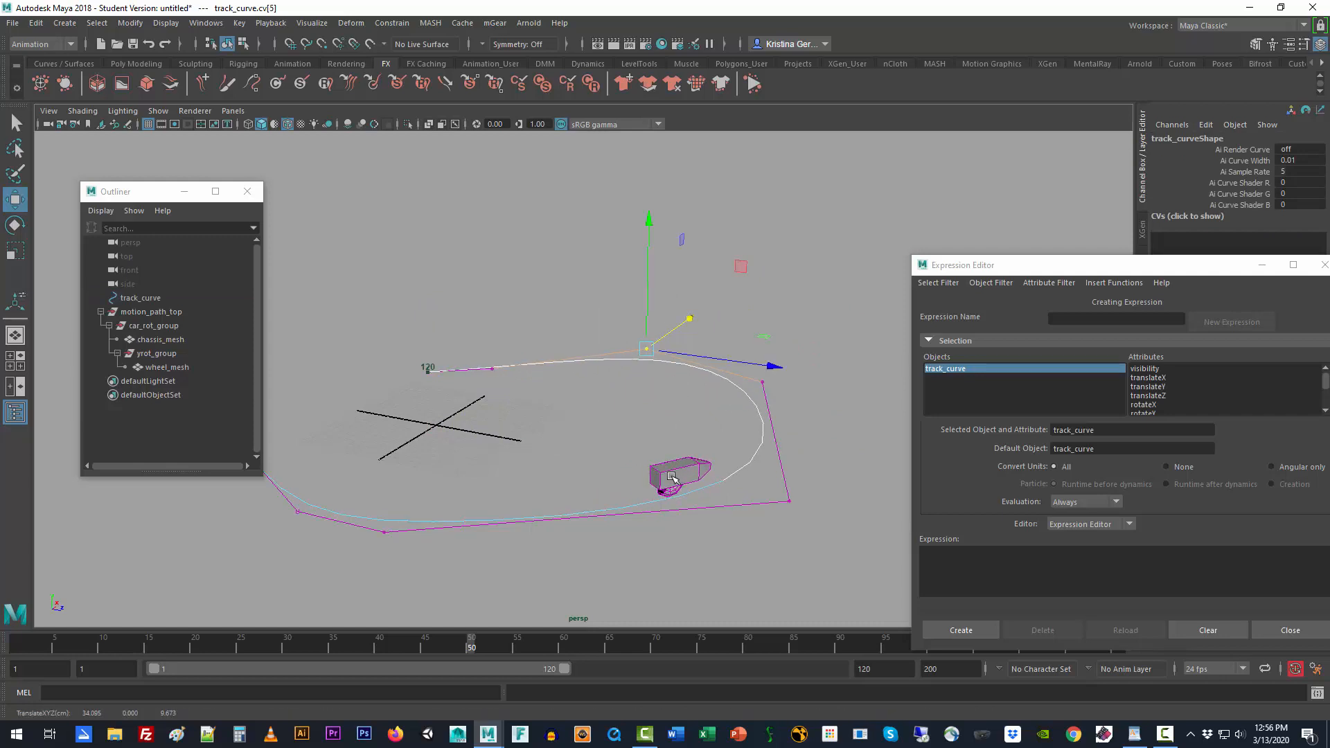
- Leave control vertex editing, select wheel_mesh to examine the wheel on the reshaped track, and deselect it
{"action": "left_click_drag", "start_coordinate": [671, 476], "coordinate": [817, 404], "text": "alt"}
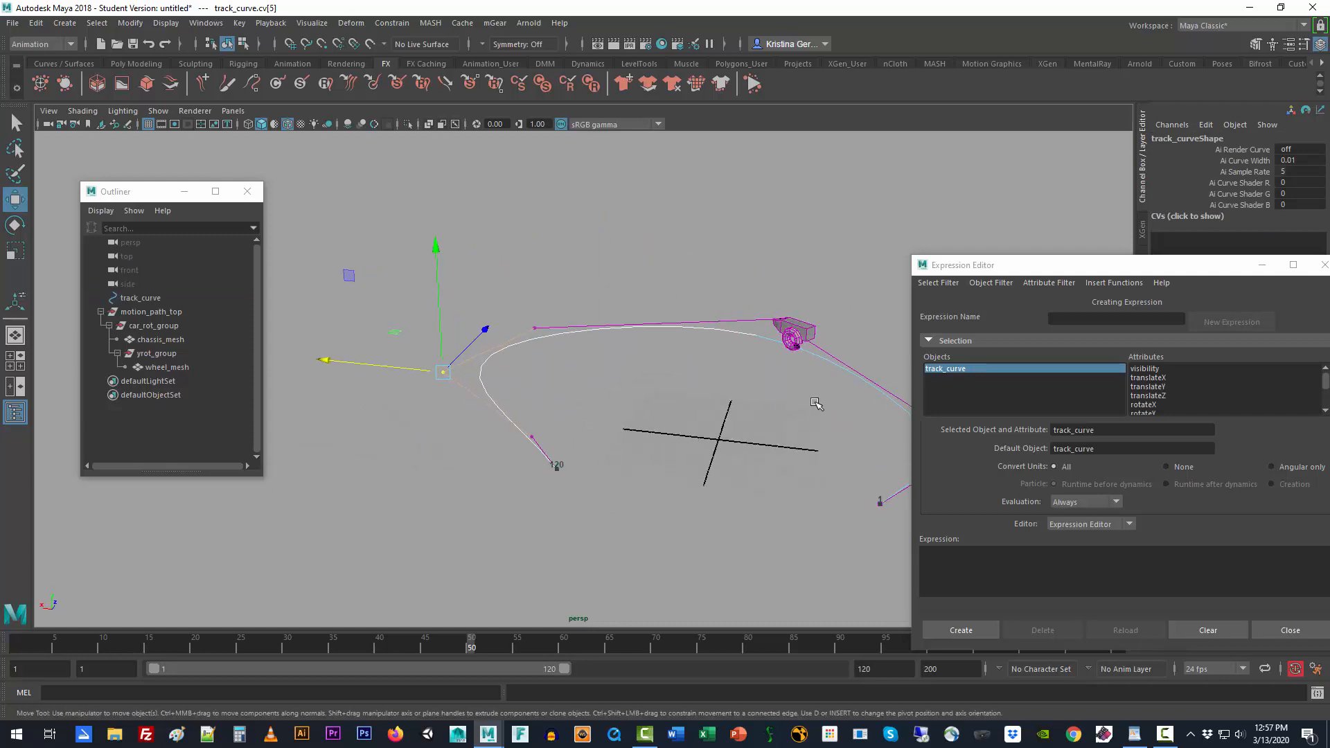
{"action": "left_click", "coordinate": [784, 340]}
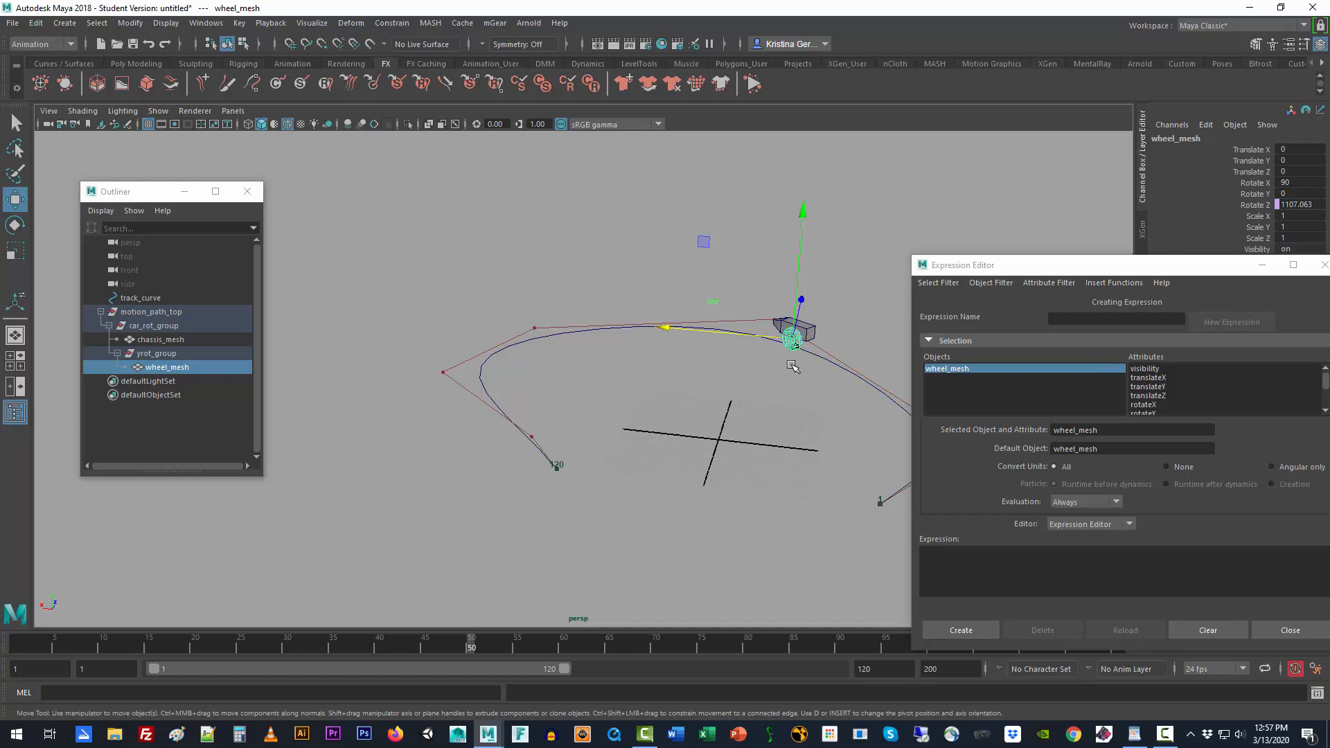
{"action": "scroll", "coordinate": [791, 365], "scroll_direction": "up", "scroll_amount": 3}
{"action": "scroll", "coordinate": [795, 391], "scroll_direction": "down", "scroll_amount": 3}
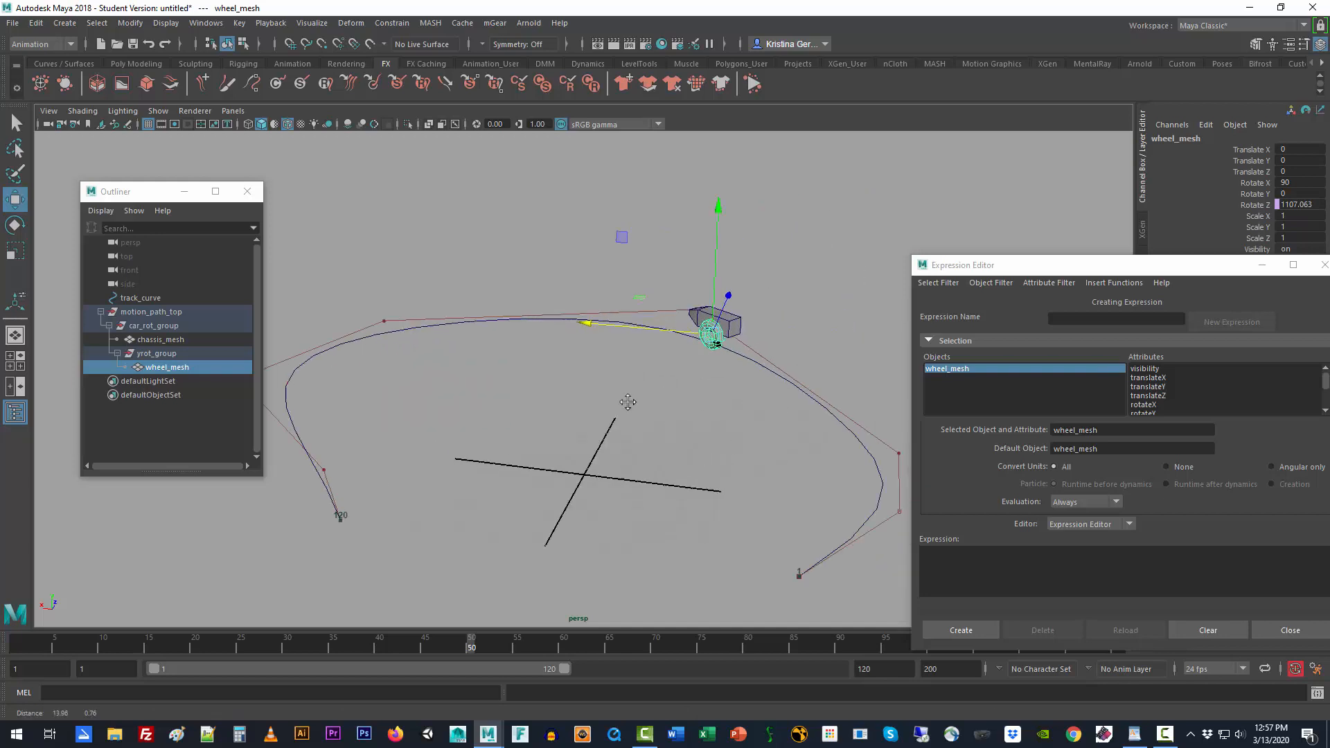
{"action": "left_click", "coordinate": [629, 405]}
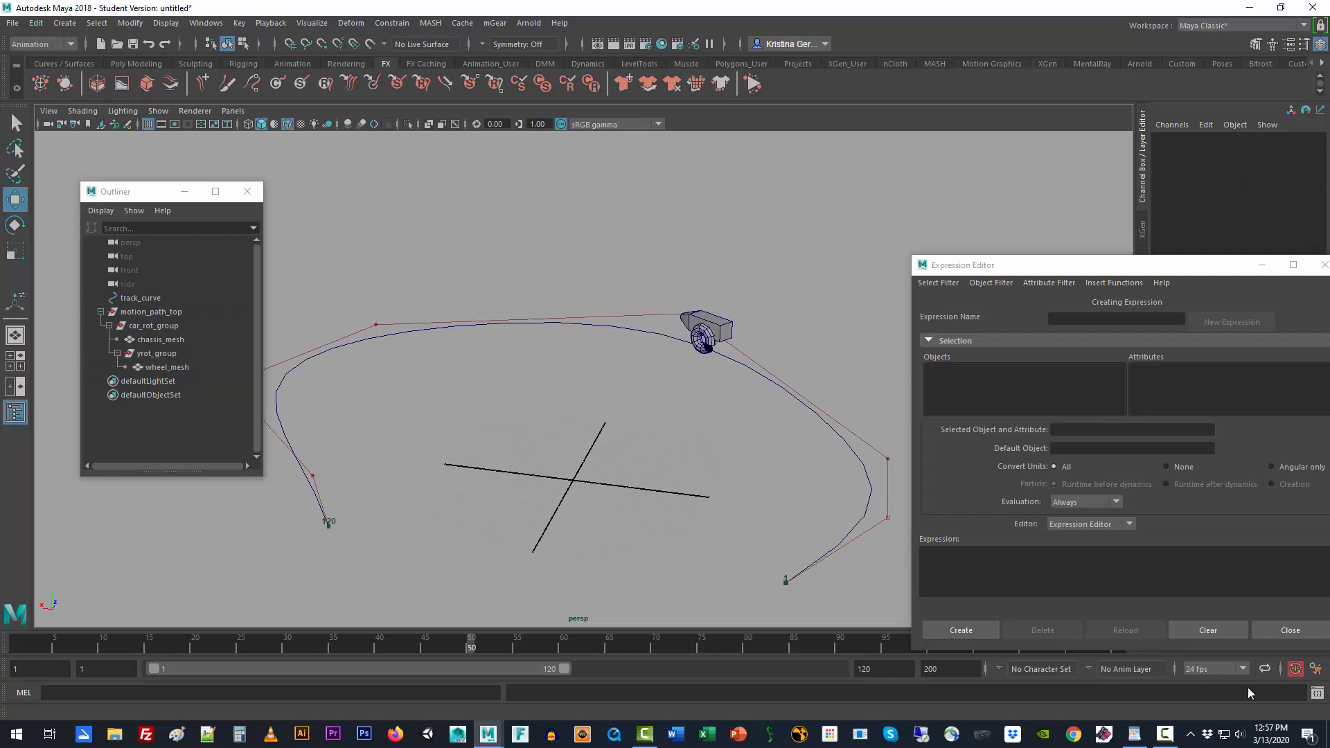
{"action": "left_click_drag", "start_coordinate": [657, 461], "coordinate": [629, 520], "text": "alt"}
{"action": "left_click_drag", "start_coordinate": [656, 445], "coordinate": [604, 511], "text": "alt"}
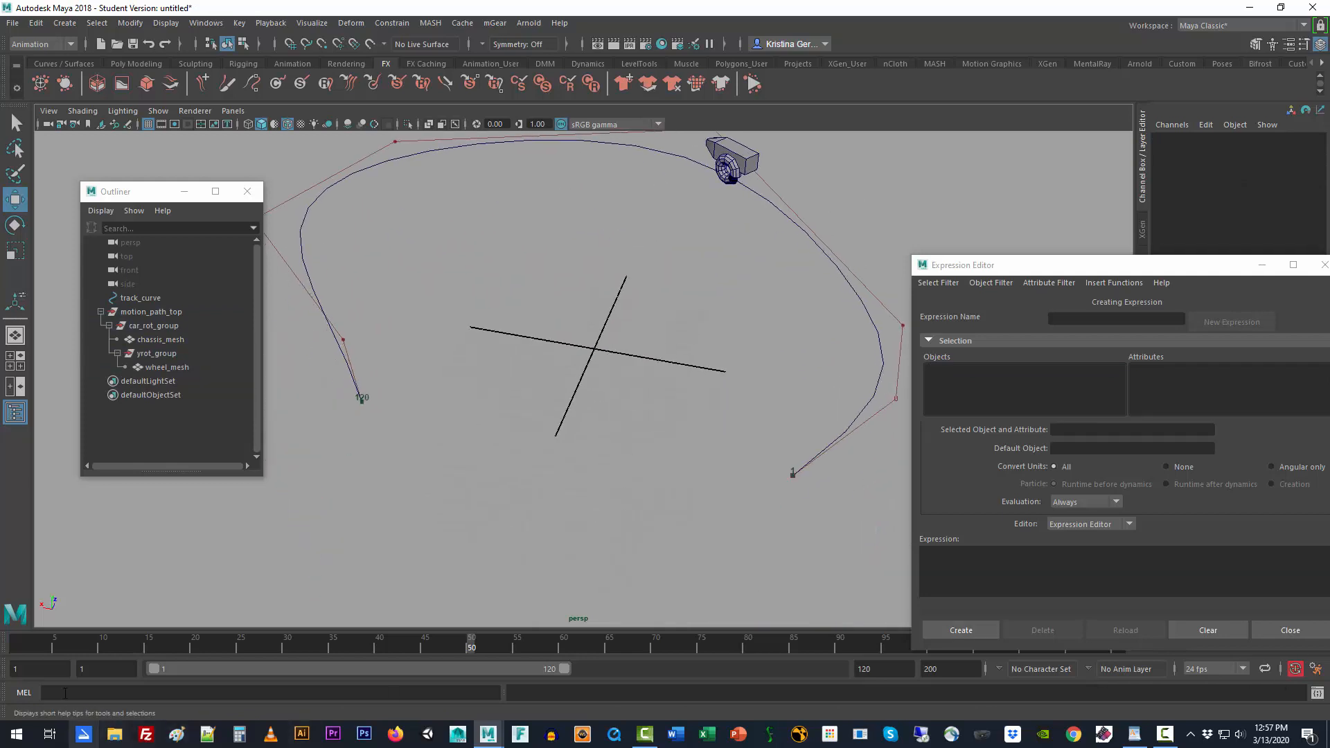
- Return the animation to frame 1 and close the Expression Editor
{"action": "key", "text": "alt+shift+v"}
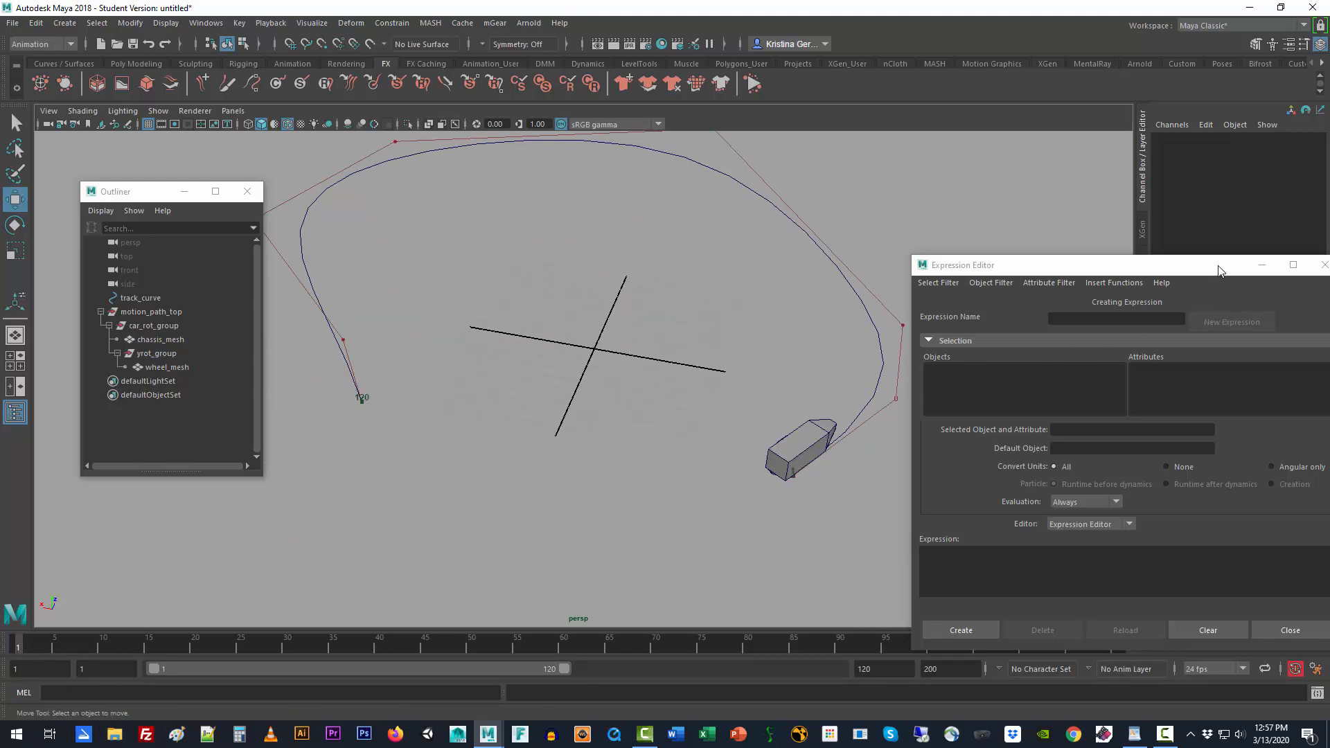
{"action": "left_click_drag", "start_coordinate": [1219, 270], "coordinate": [1011, 271]}
{"action": "left_click", "coordinate": [1116, 265]}
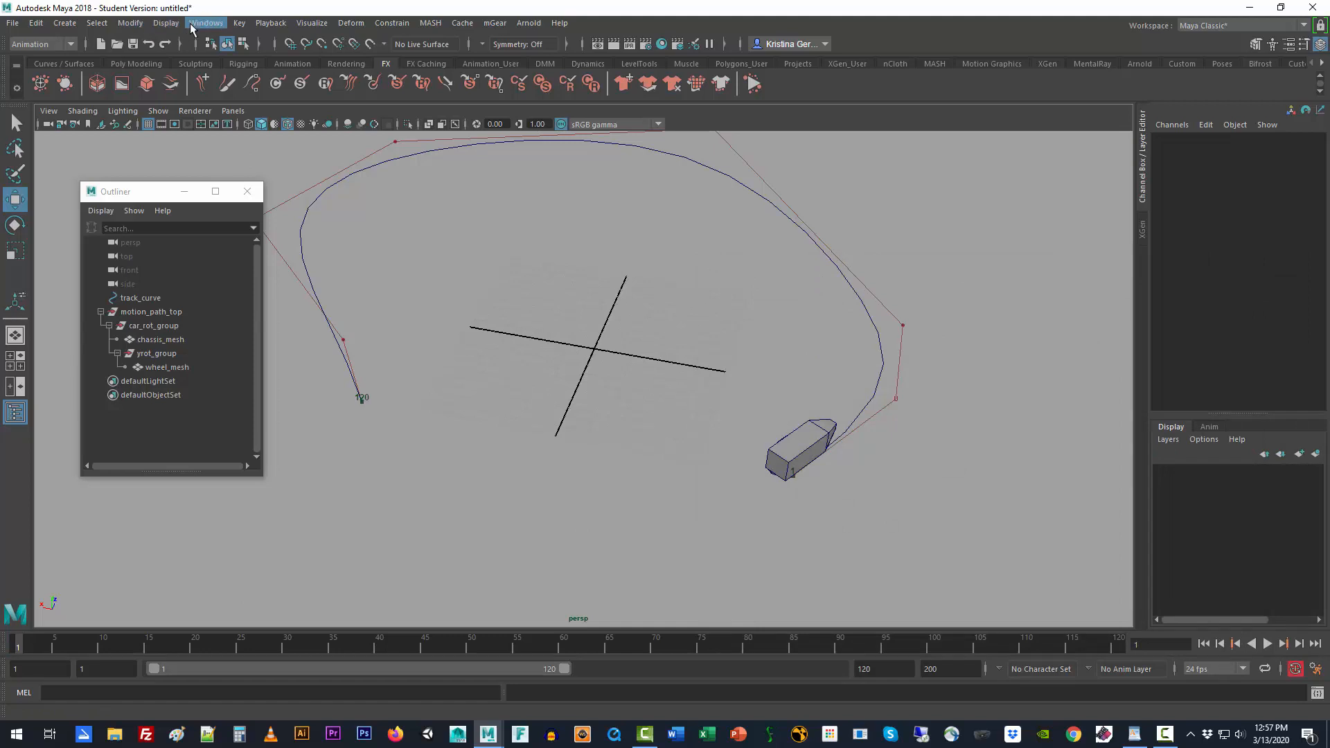
- Create a NURBS circle and move it near the vehicle, to about X -18.5, Y 5, Z -9.7
{"action": "left_click", "coordinate": [65, 23]}
{"action": "mouse_move", "coordinate": [137, 127]}
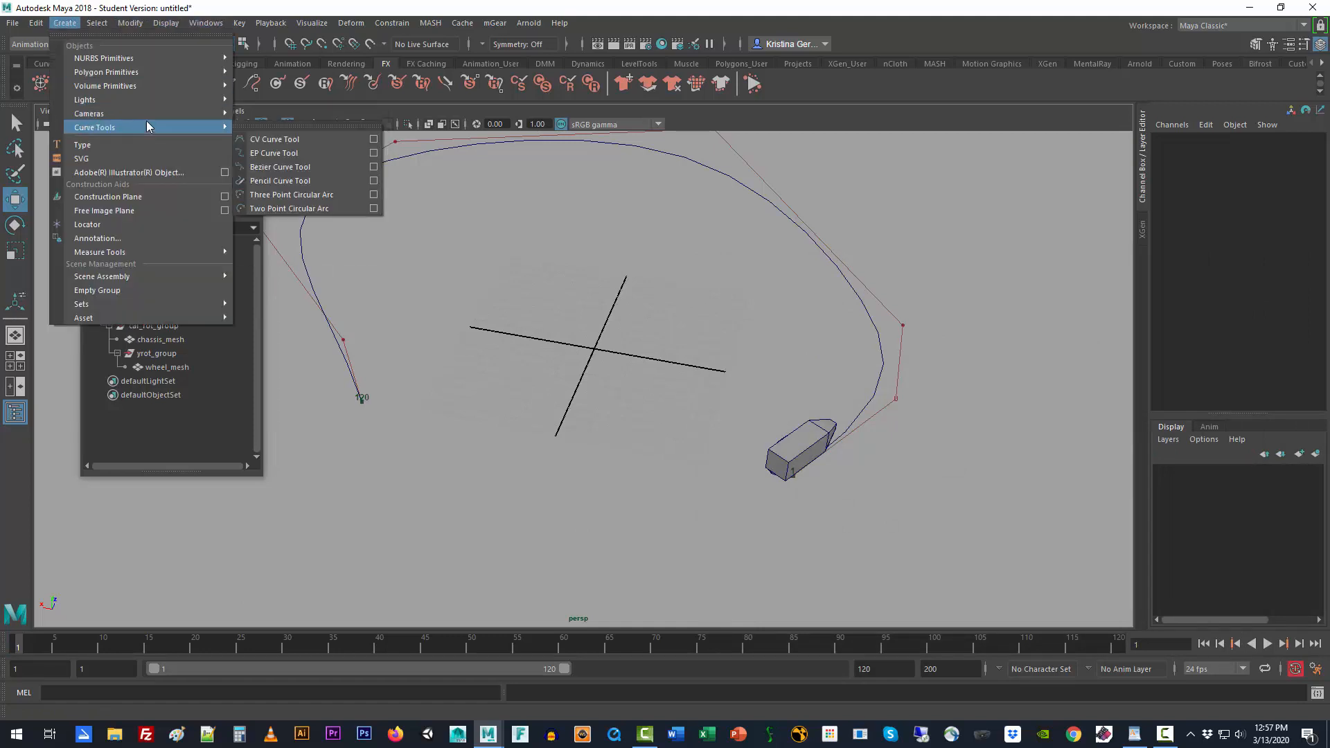
{"action": "mouse_move", "coordinate": [164, 59]}
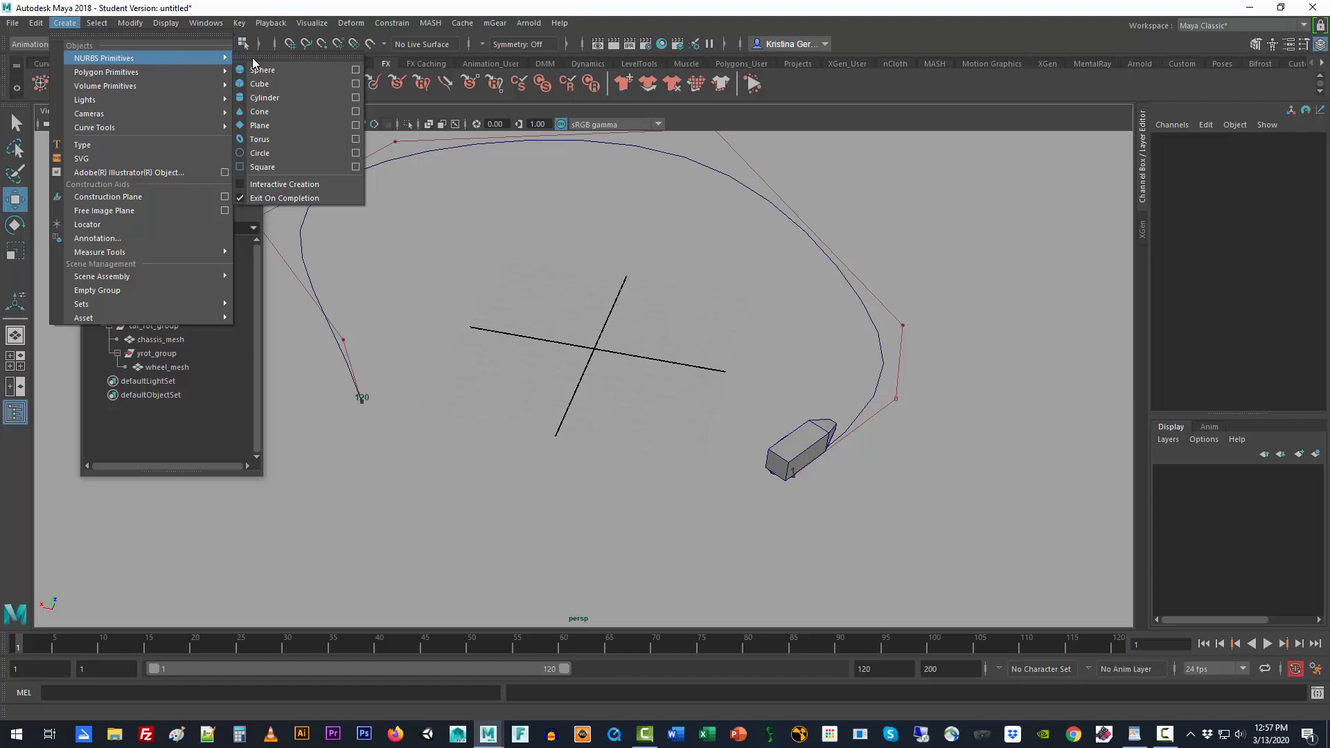
{"action": "left_click", "coordinate": [289, 154]}
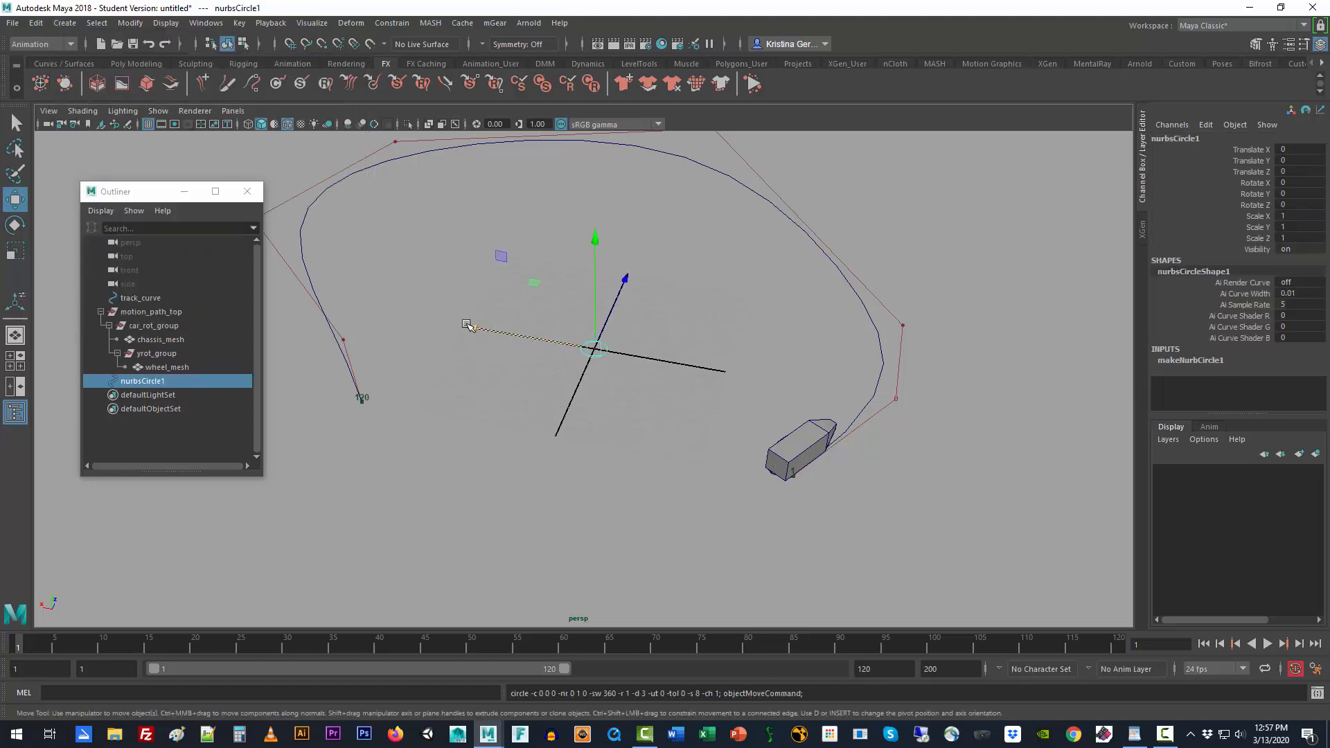
{"action": "left_click_drag", "start_coordinate": [471, 327], "coordinate": [714, 375]}
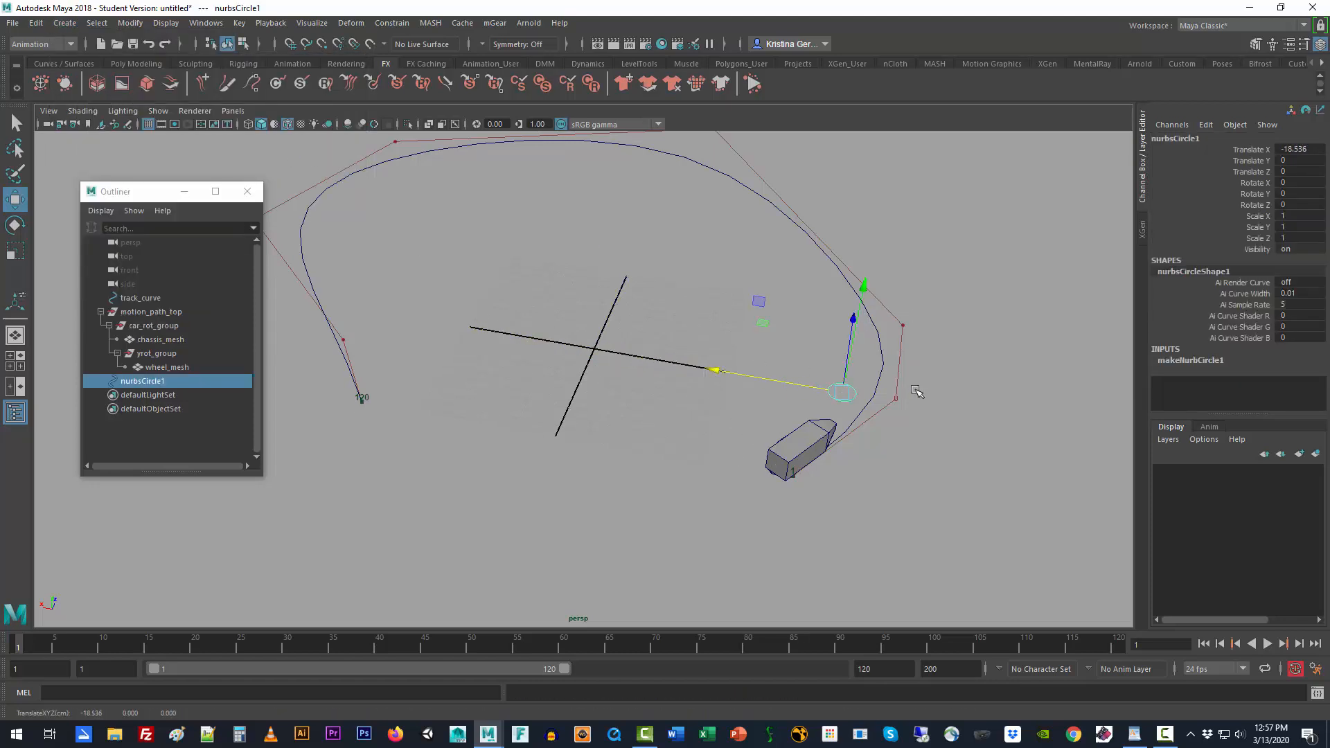
{"action": "left_click_drag", "start_coordinate": [969, 476], "coordinate": [626, 430], "text": "alt"}
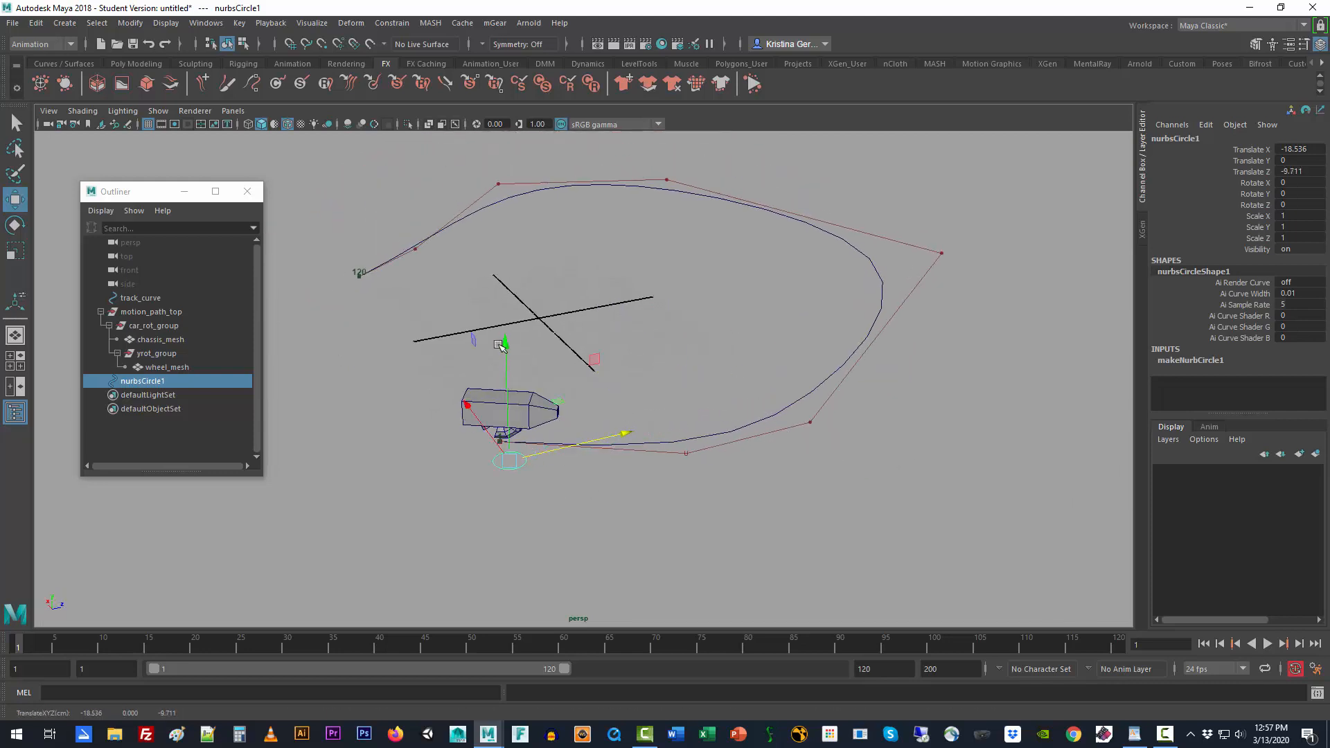
{"action": "left_click_drag", "start_coordinate": [499, 345], "coordinate": [659, 490]}
- Center the NURBS circle over the chassis at about X -16.7, Z -9.2 and rotate it about -32.4 degrees in Y to align
{"action": "key", "text": "f"}
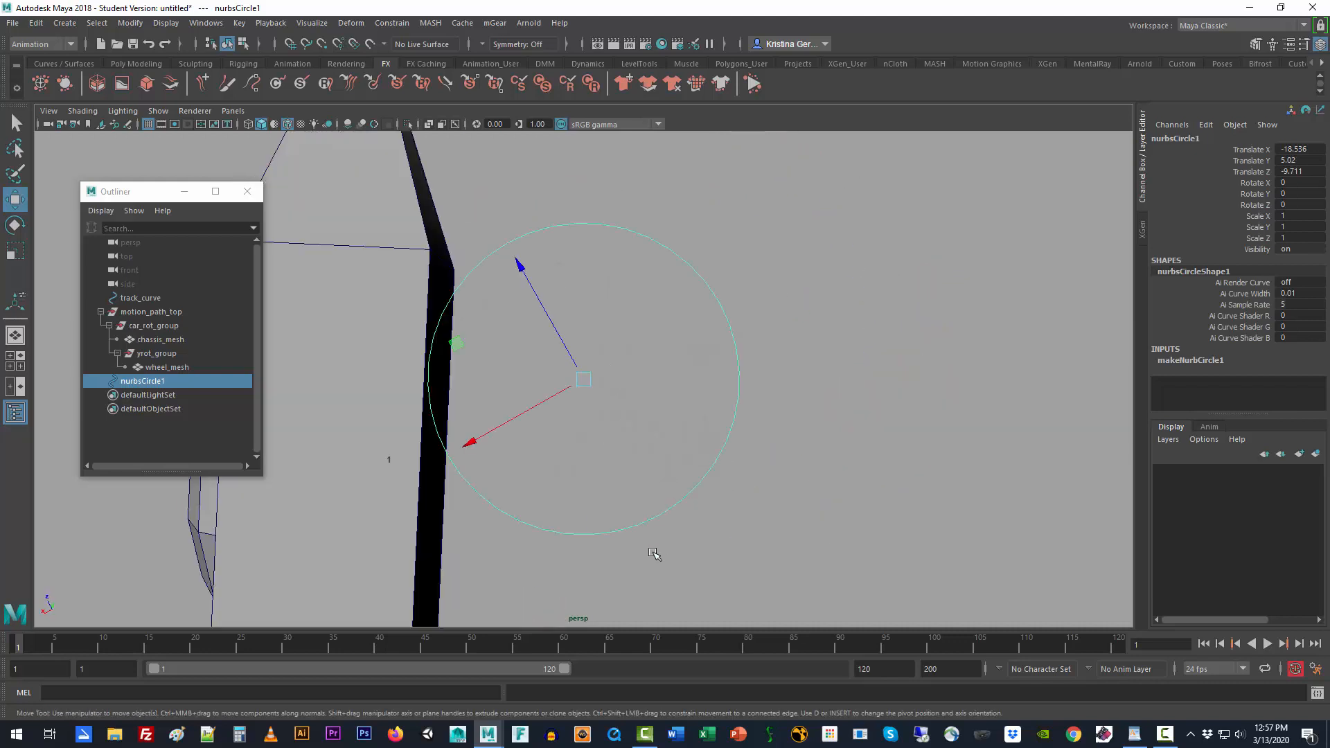
{"action": "scroll", "coordinate": [677, 477], "scroll_direction": "down", "scroll_amount": 2}
{"action": "scroll", "coordinate": [617, 420], "scroll_direction": "down", "scroll_amount": 2}
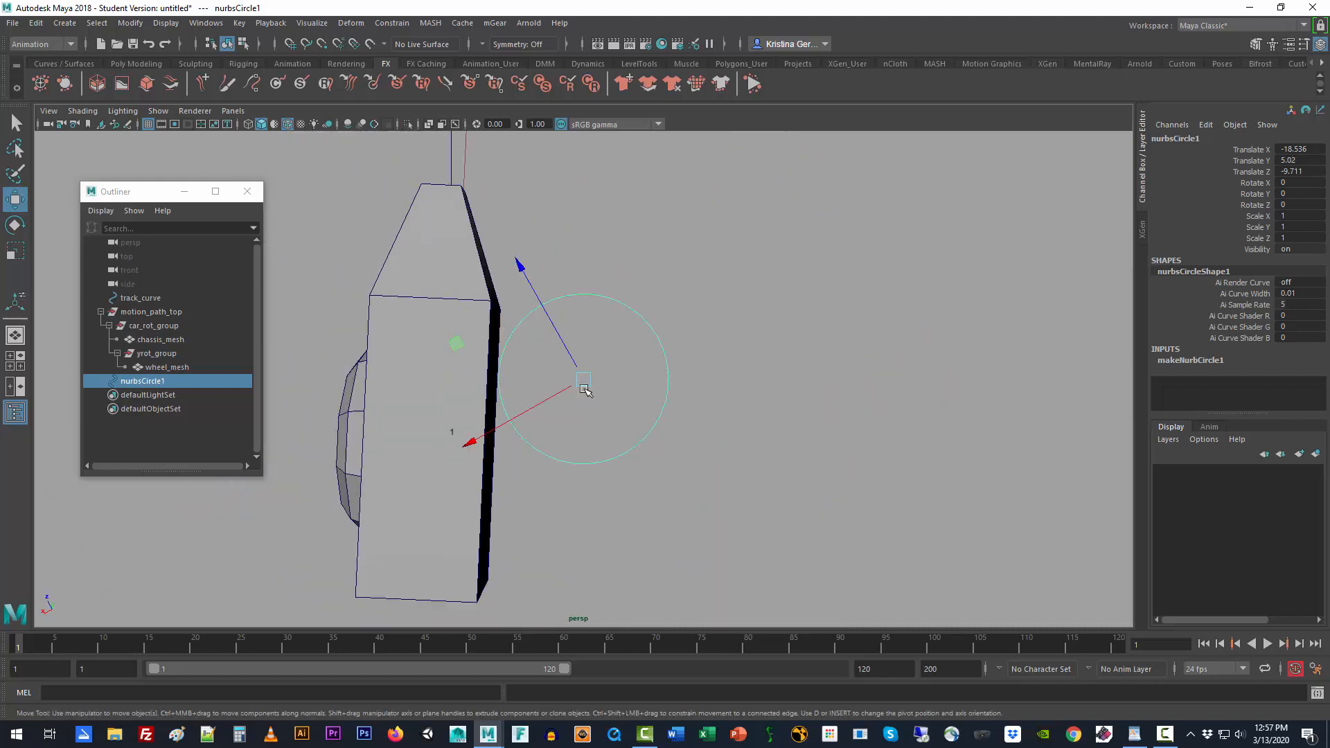
{"action": "left_click_drag", "start_coordinate": [584, 389], "coordinate": [424, 425]}
{"action": "key", "text": "e"}
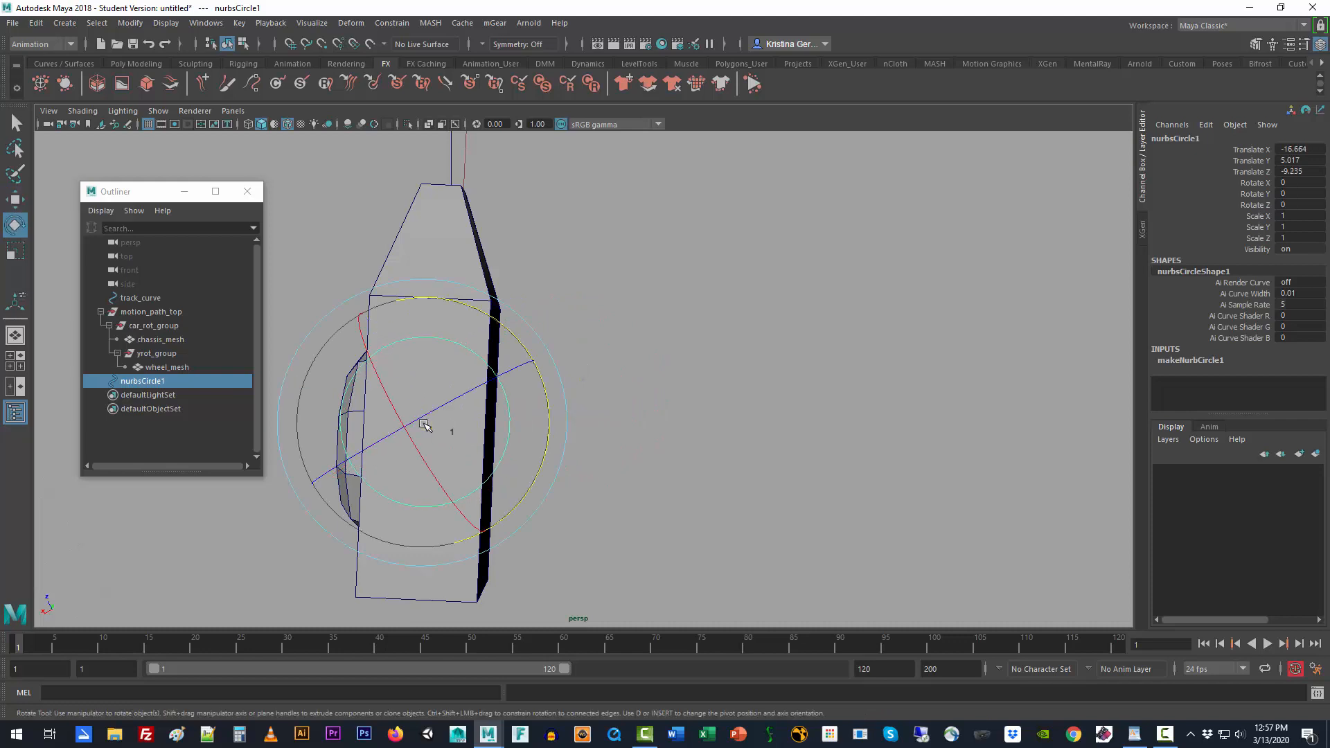
{"action": "left_click_drag", "start_coordinate": [549, 417], "coordinate": [506, 478]}
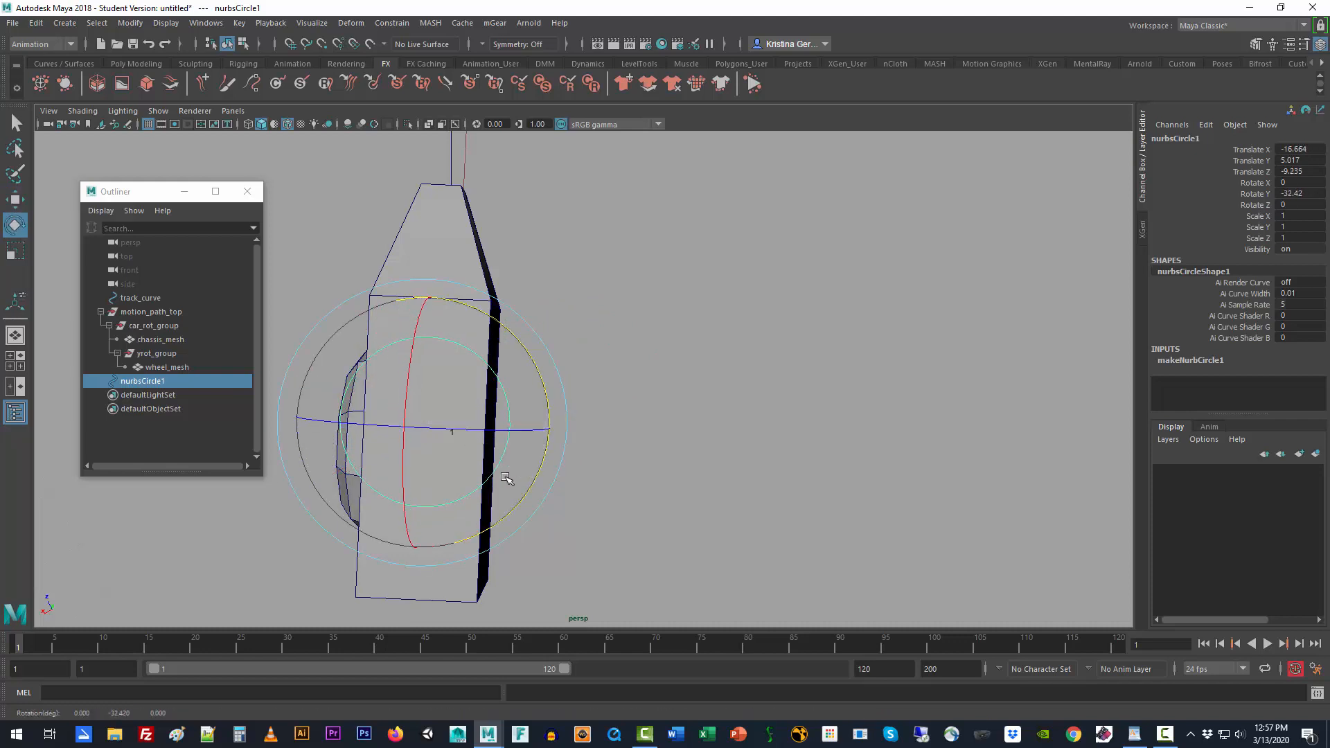
- Pinch the NURBS circle into a bow-tie shape by scaling its front and rear middle control vertices to about 0.027 in Z
{"action": "key", "text": "r"}
{"action": "right_click_drag", "start_coordinate": [507, 362], "coordinate": [424, 361]}
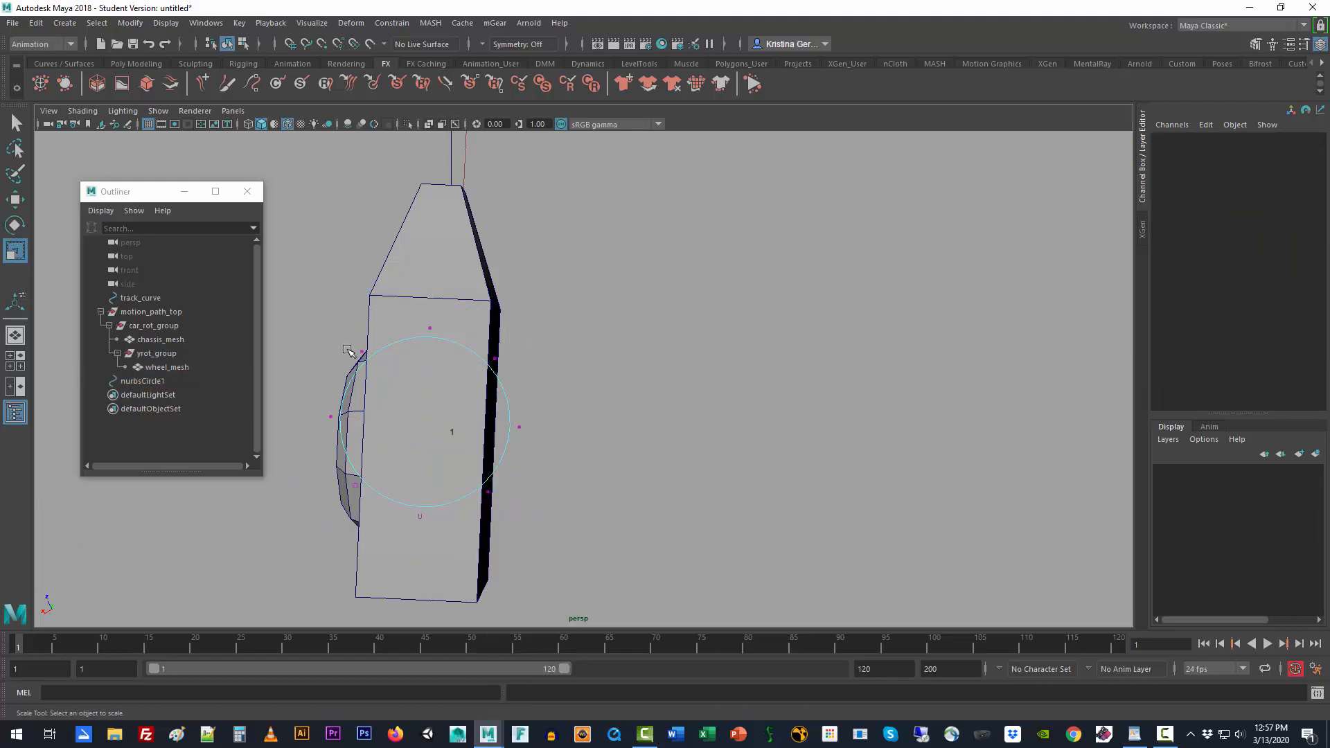
{"action": "left_click_drag", "start_coordinate": [409, 302], "coordinate": [463, 408]}
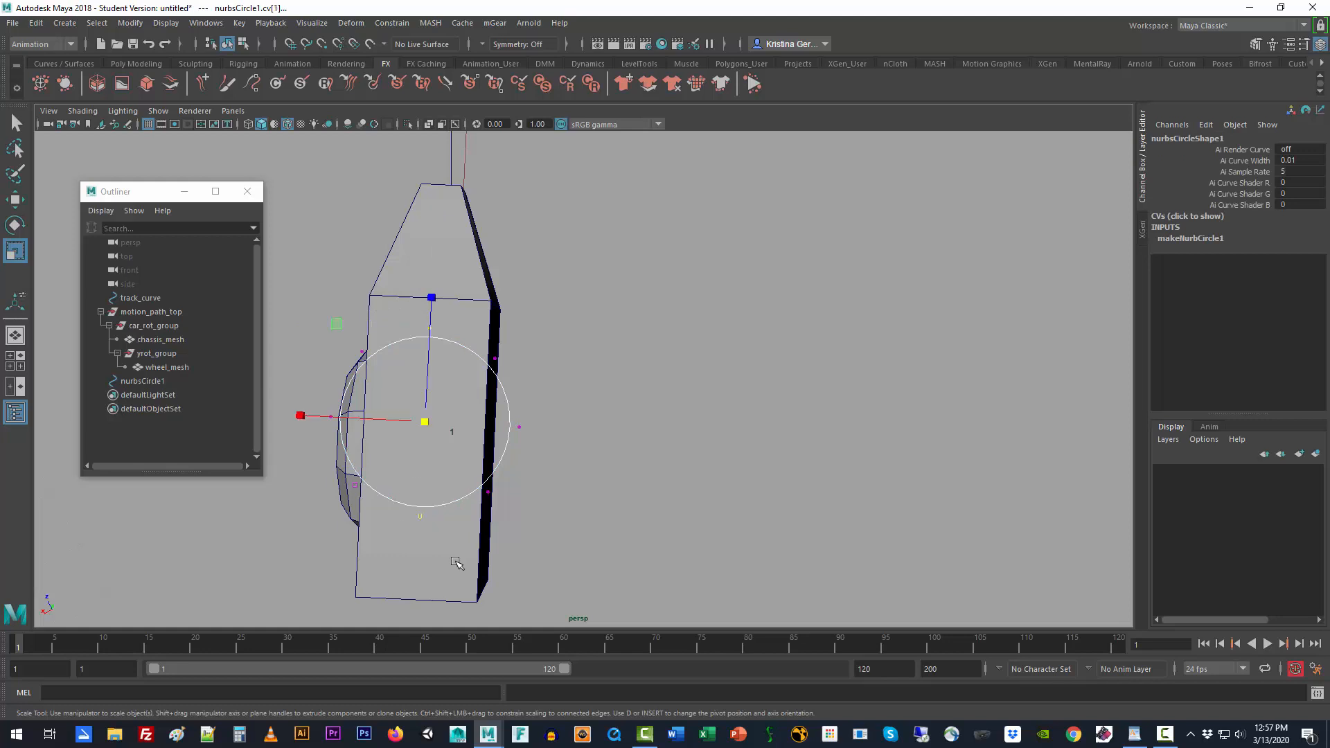
{"action": "left_click_drag", "start_coordinate": [432, 298], "coordinate": [442, 432]}
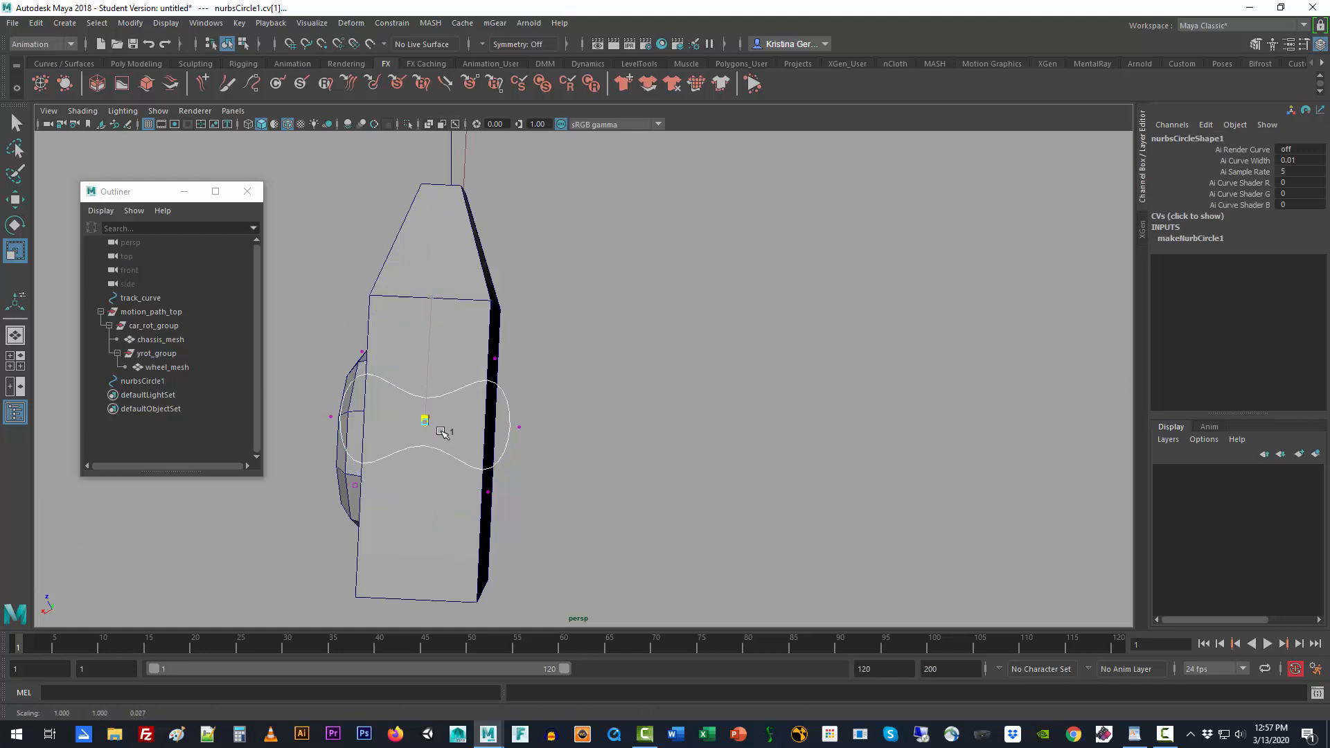
{"action": "key", "text": "e"}
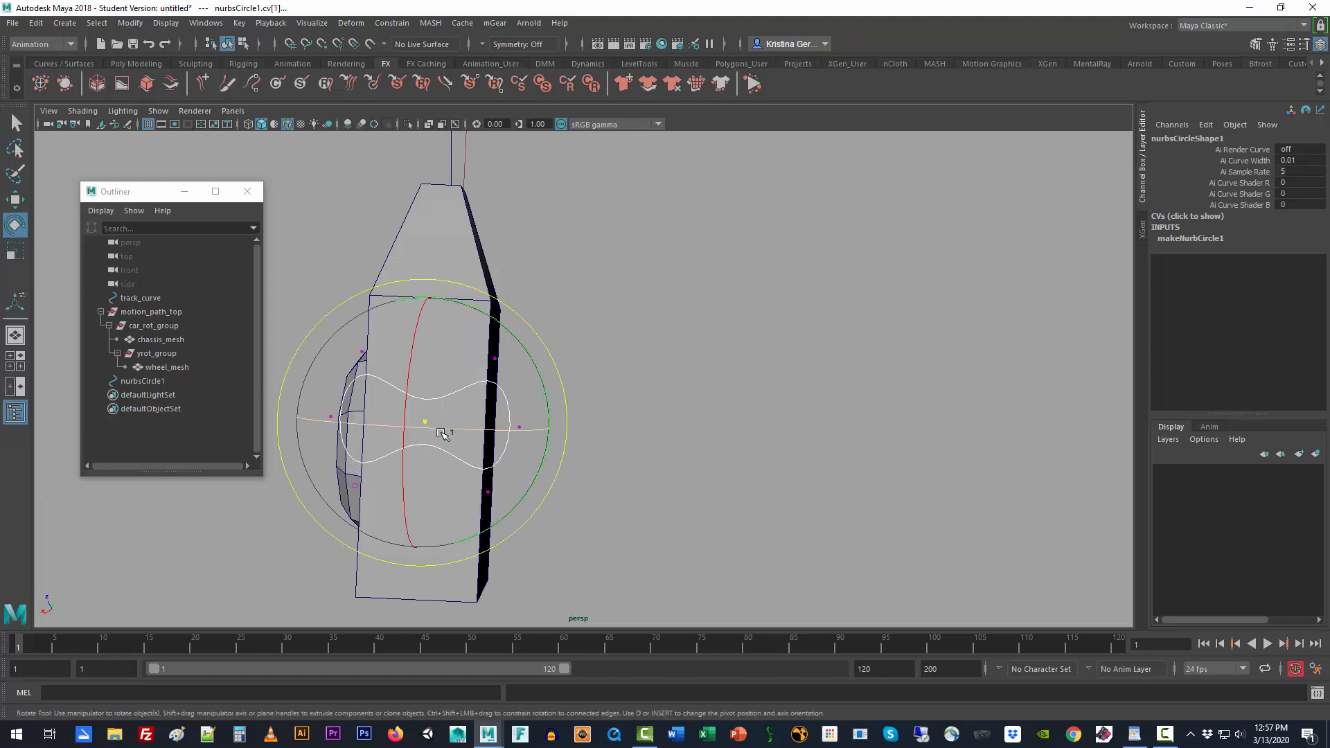
- Rename the NURBS circle as steering_wheel, parent it under motion_path_top, and select that group to check the hierarchy
{"action": "double_click", "coordinate": [155, 380]}
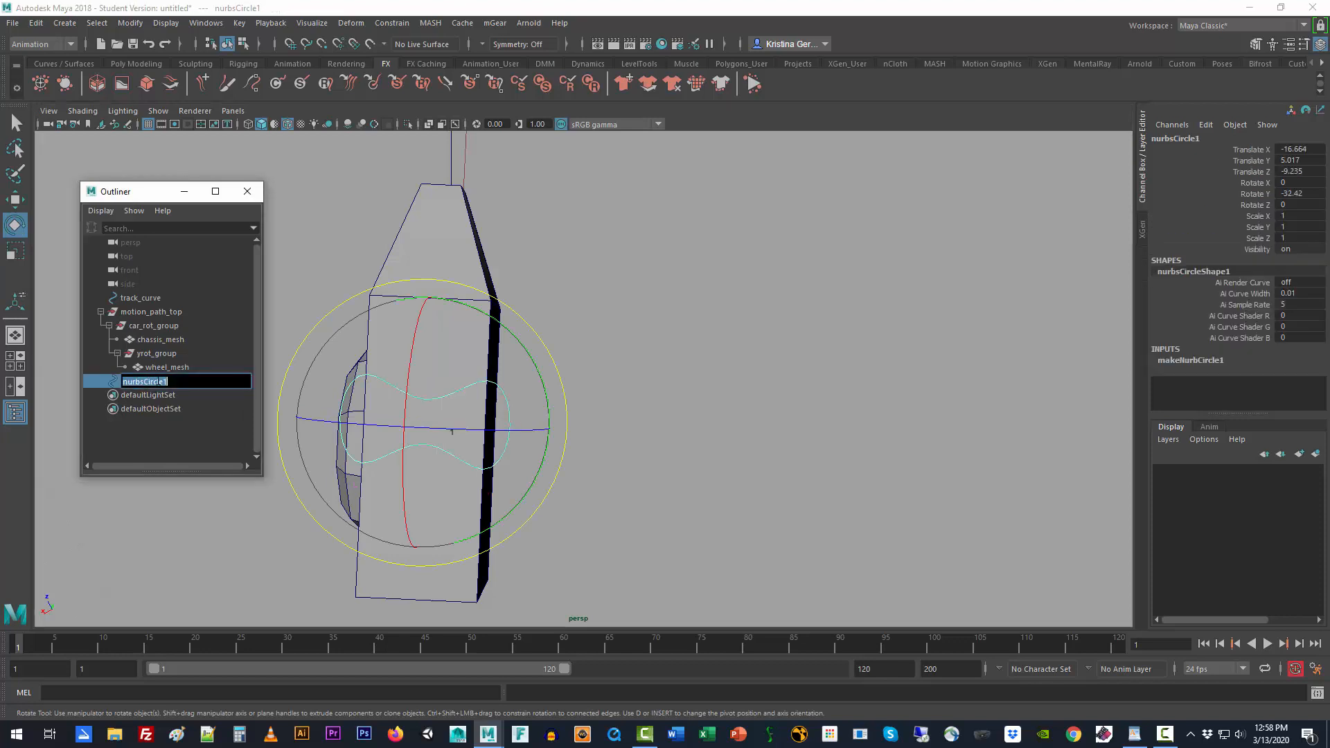
{"action": "type", "text": "steering_wheel"}
{"action": "key", "text": "Return"}
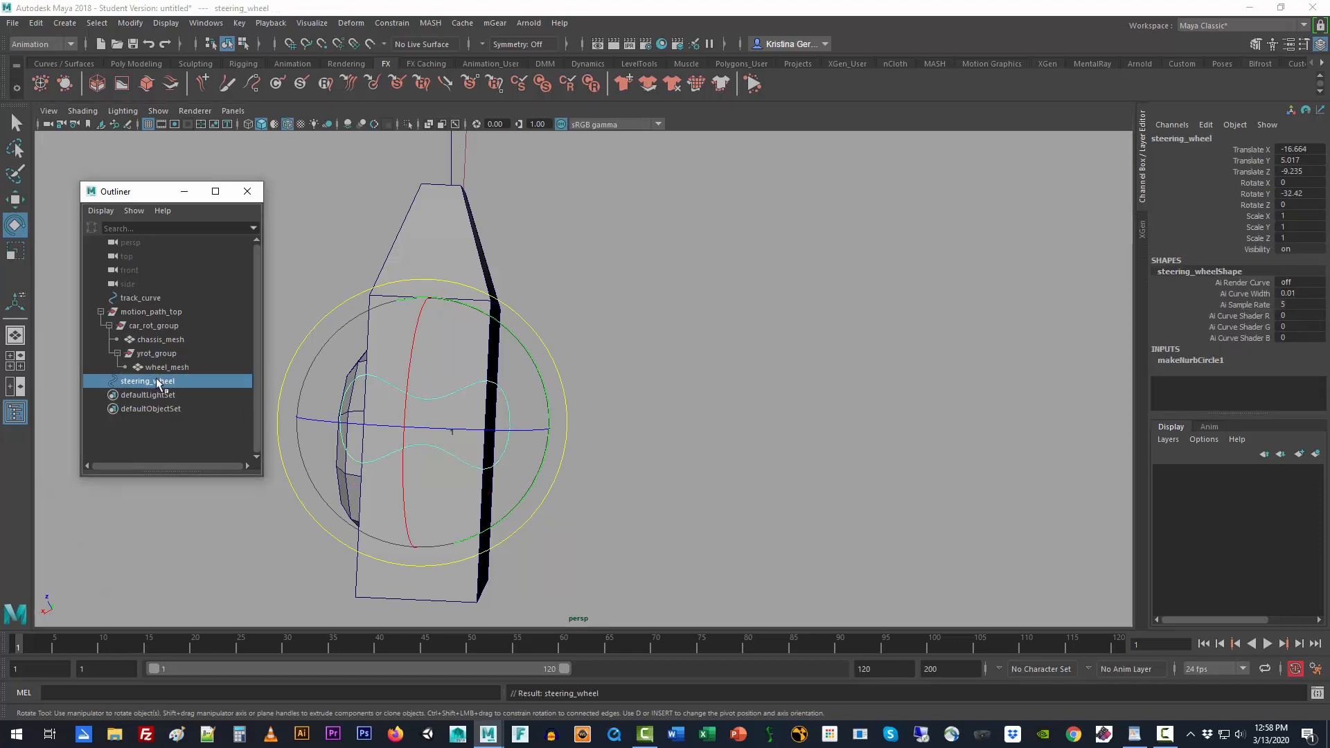
{"action": "middle_click_drag", "start_coordinate": [158, 382], "coordinate": [156, 312]}
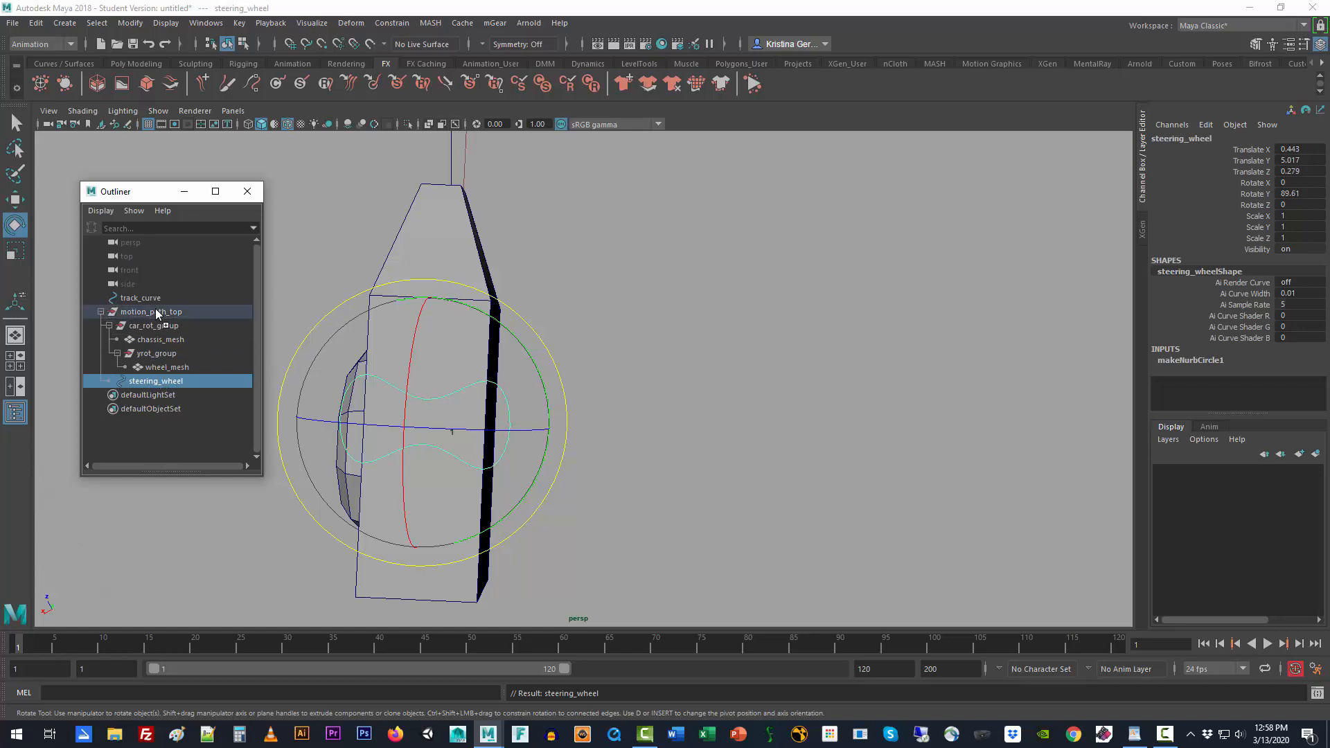
{"action": "left_click", "coordinate": [168, 314]}
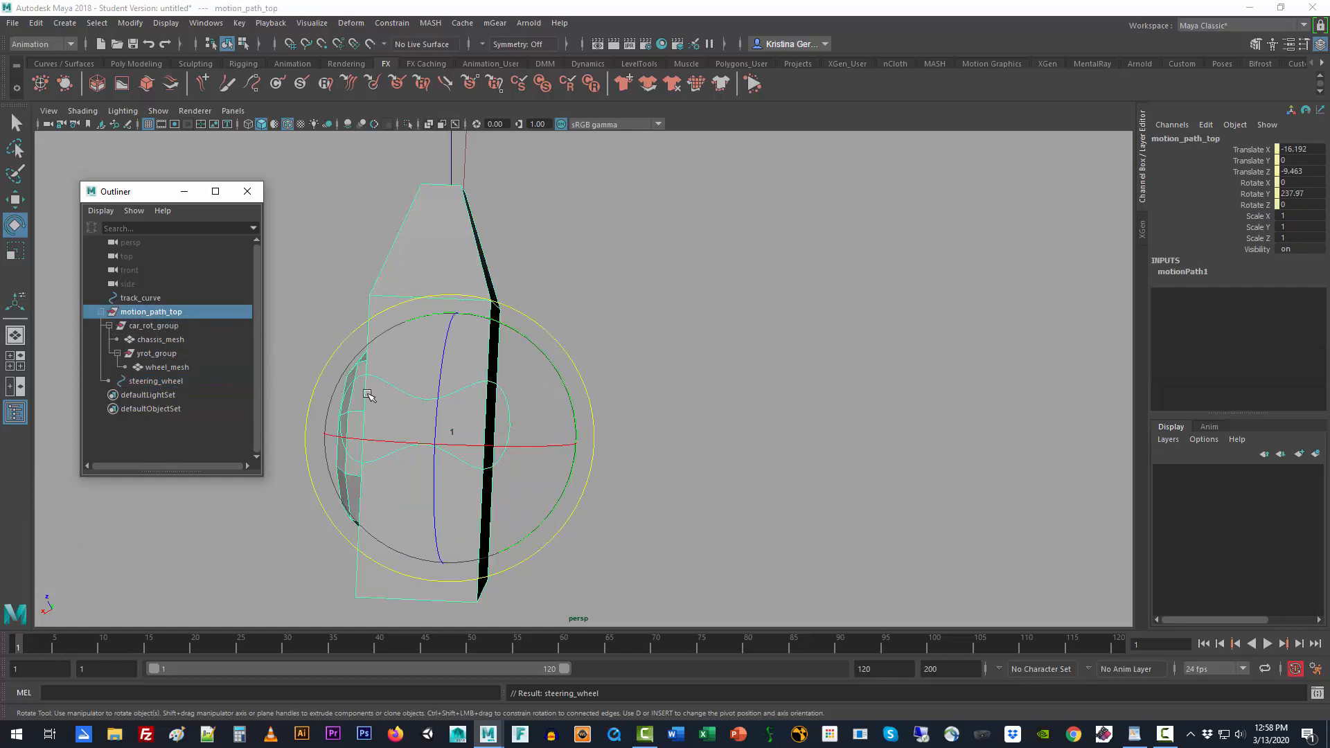
- Lower steering_wheel to just above the chassis and center it, at about X 0.467, Y 3.56, Z -0.031
{"action": "left_click_drag", "start_coordinate": [604, 461], "coordinate": [740, 359], "text": "alt"}
{"action": "left_click_drag", "start_coordinate": [654, 376], "coordinate": [690, 448]}
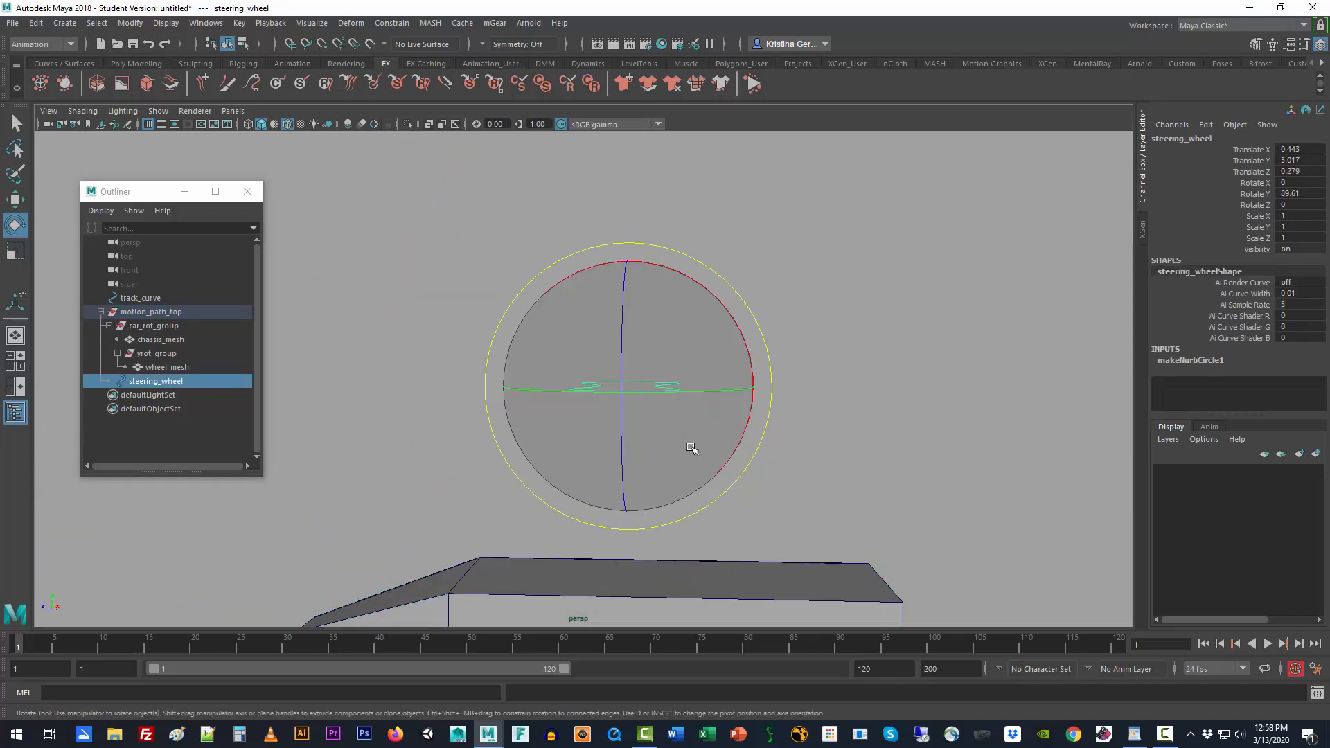
{"action": "scroll", "coordinate": [692, 448], "scroll_direction": "down", "scroll_amount": 4}
{"action": "key", "text": "w"}
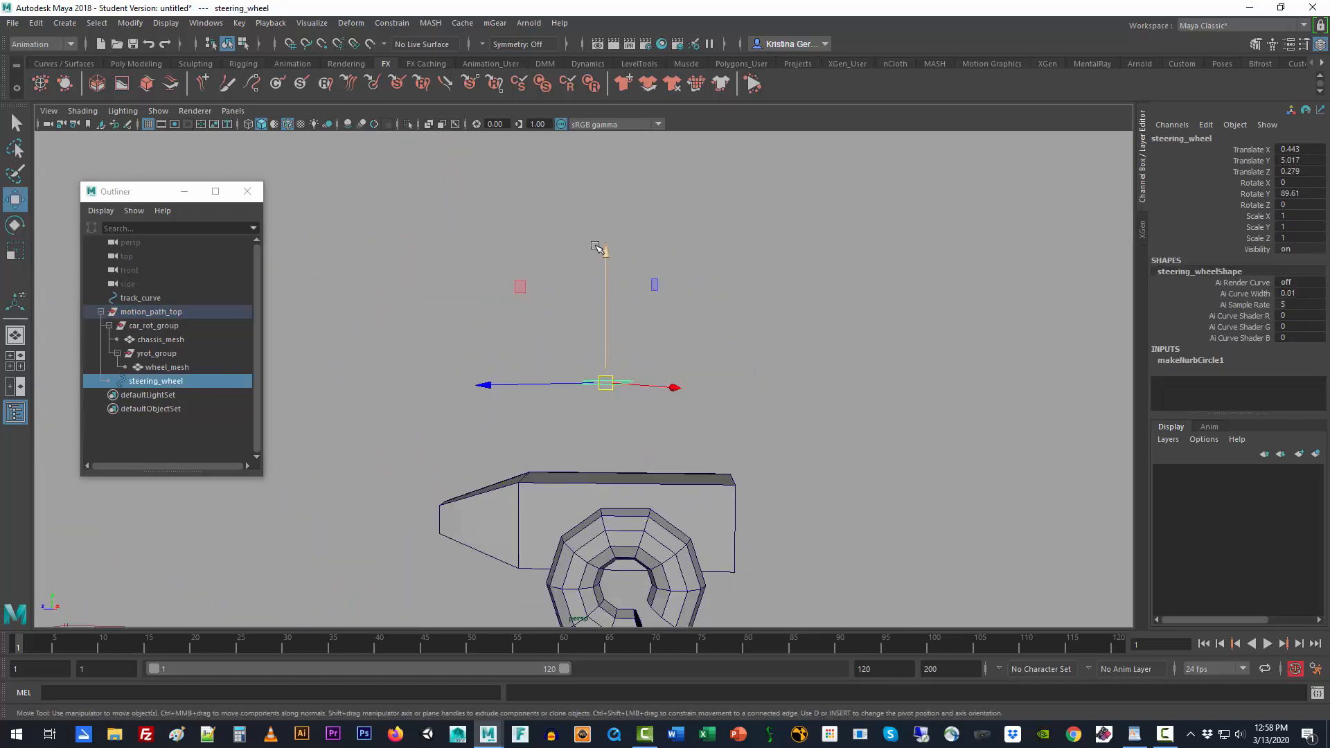
{"action": "left_click_drag", "start_coordinate": [607, 253], "coordinate": [609, 339]}
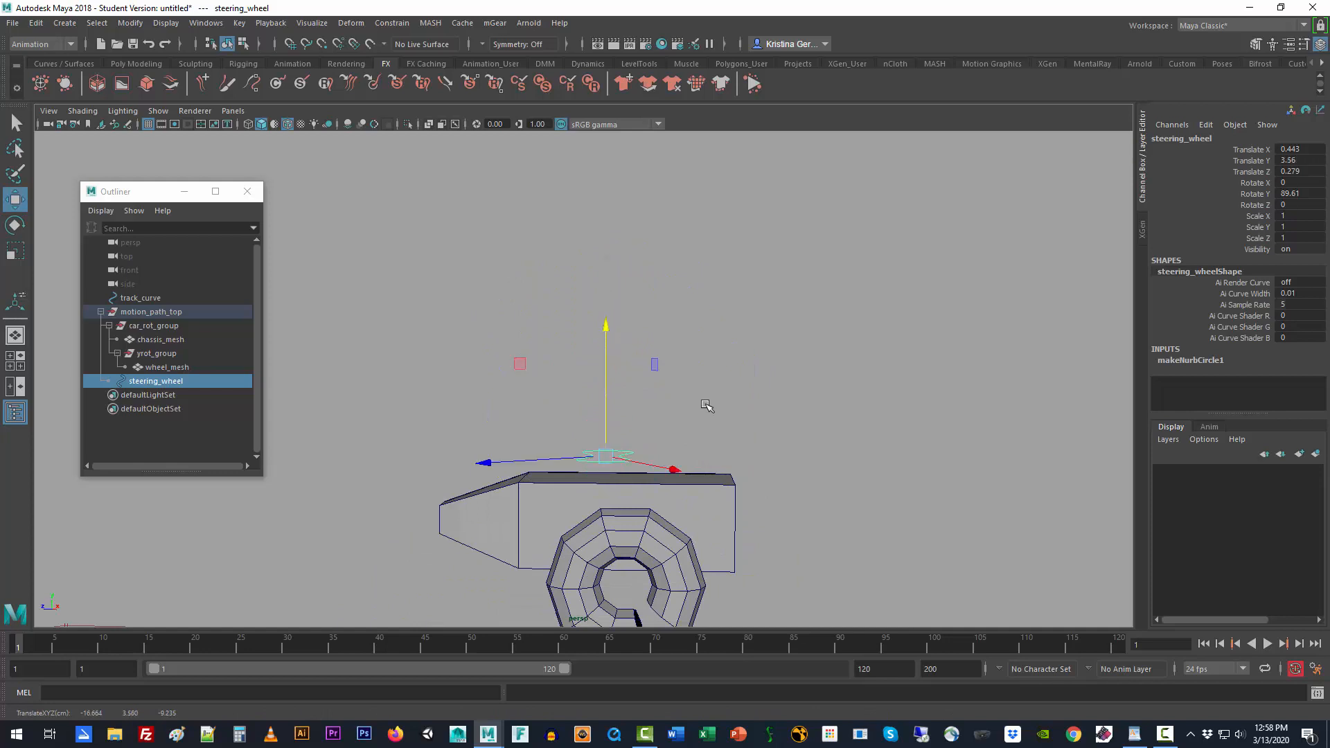
{"action": "left_click_drag", "start_coordinate": [994, 445], "coordinate": [1031, 502], "text": "alt"}
{"action": "left_click_drag", "start_coordinate": [597, 496], "coordinate": [589, 499]}
{"action": "left_click_drag", "start_coordinate": [644, 331], "coordinate": [638, 335]}
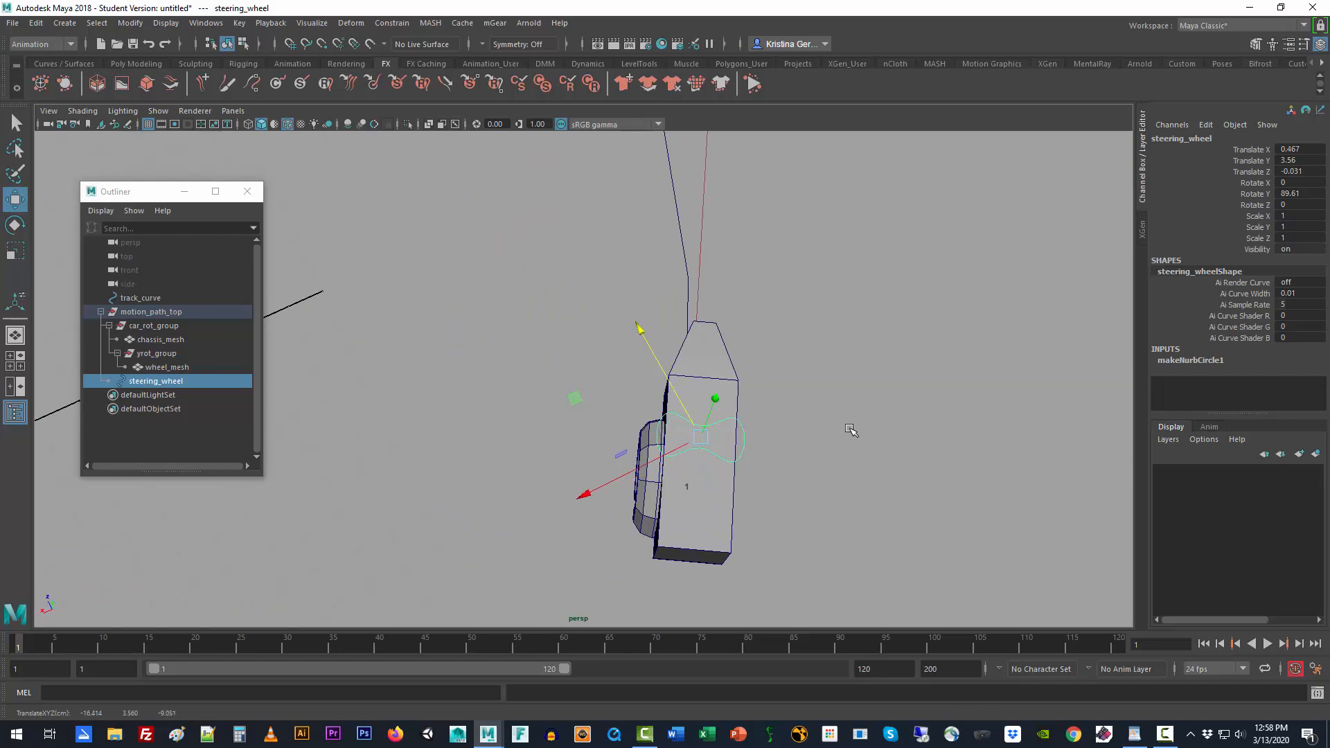
{"action": "left_click_drag", "start_coordinate": [849, 433], "coordinate": [925, 453], "text": "alt"}
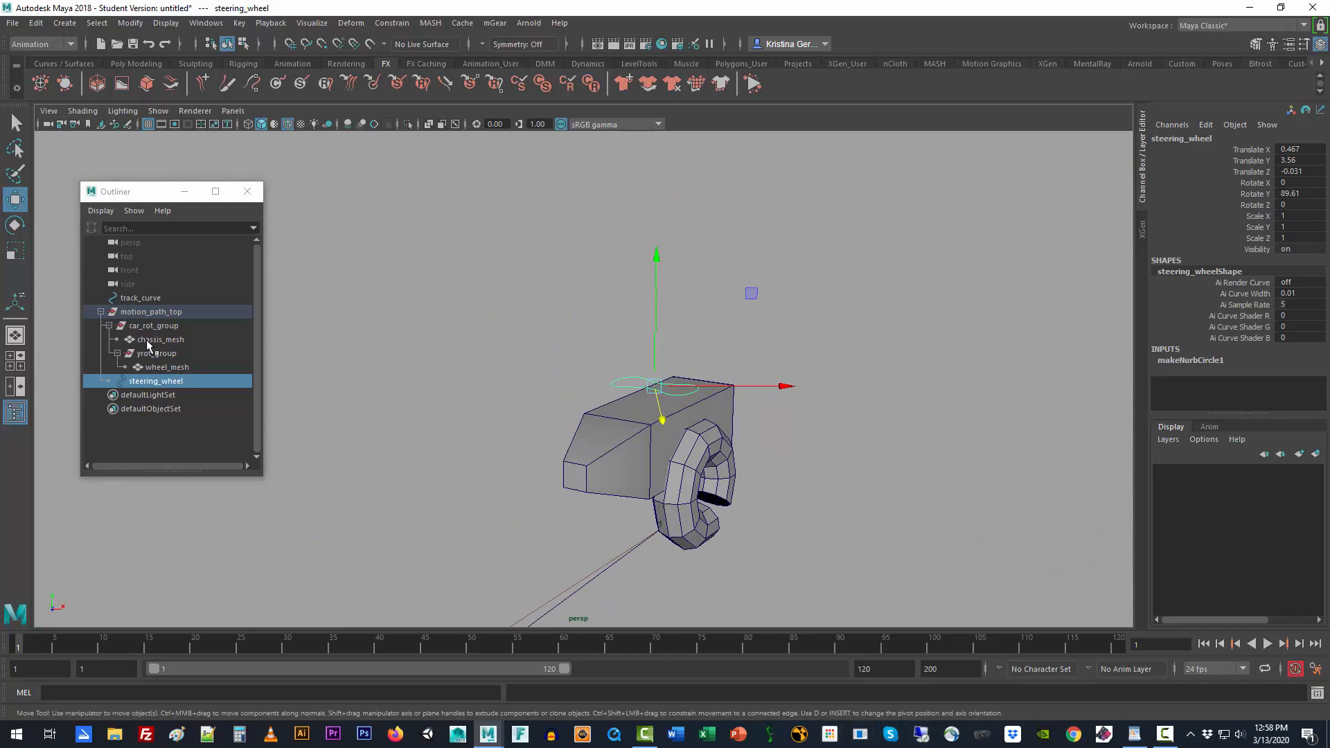
- Move yrot_group outward from the chassis side to about X -0.072, Z 1.344
{"action": "left_click", "coordinate": [167, 356]}
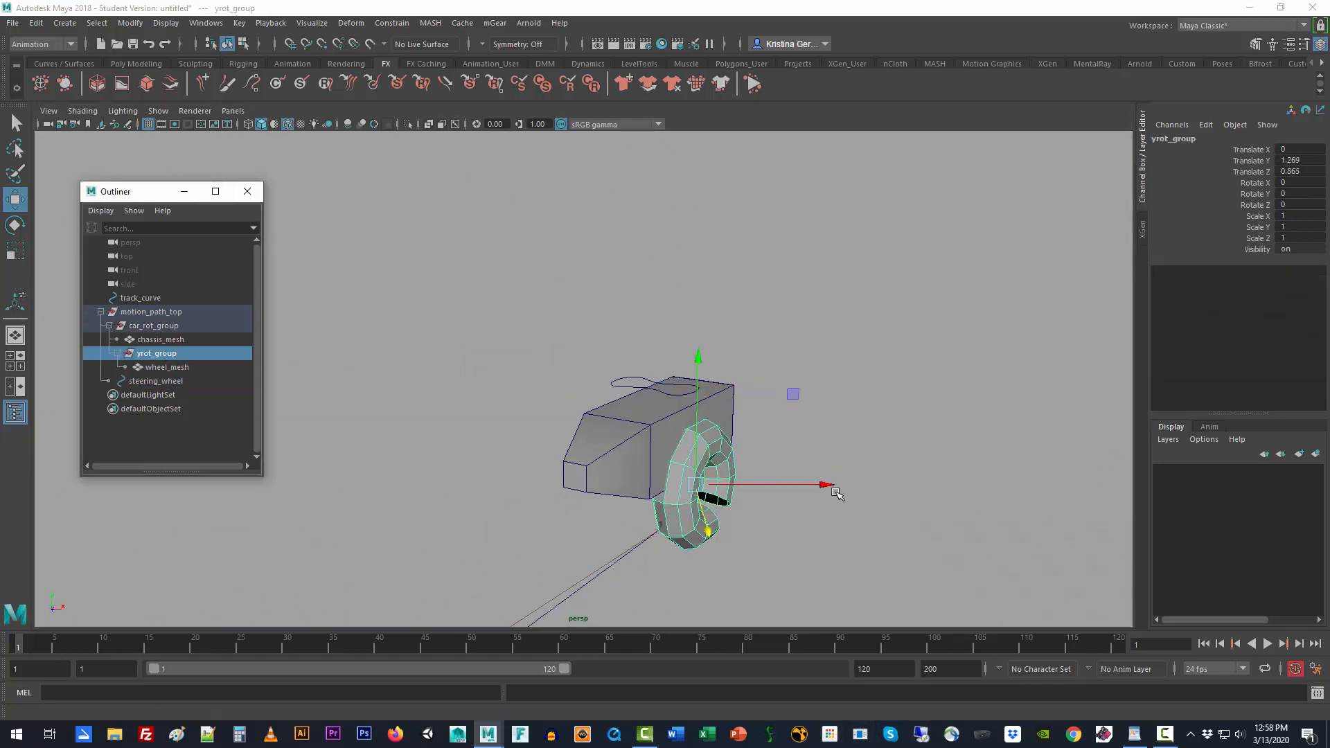
{"action": "key", "text": "super"}
{"action": "left_click_drag", "start_coordinate": [844, 514], "coordinate": [850, 538], "text": "alt"}
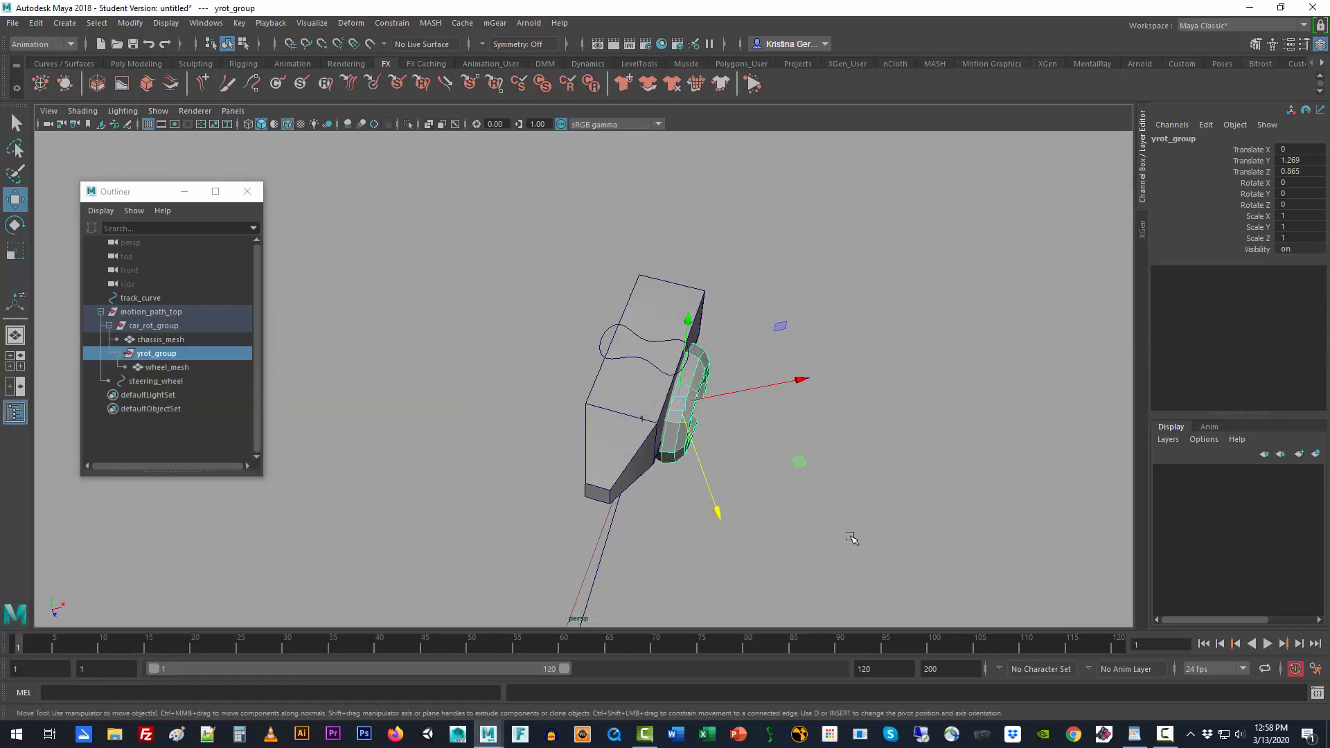
{"action": "left_click_drag", "start_coordinate": [803, 380], "coordinate": [809, 378]}
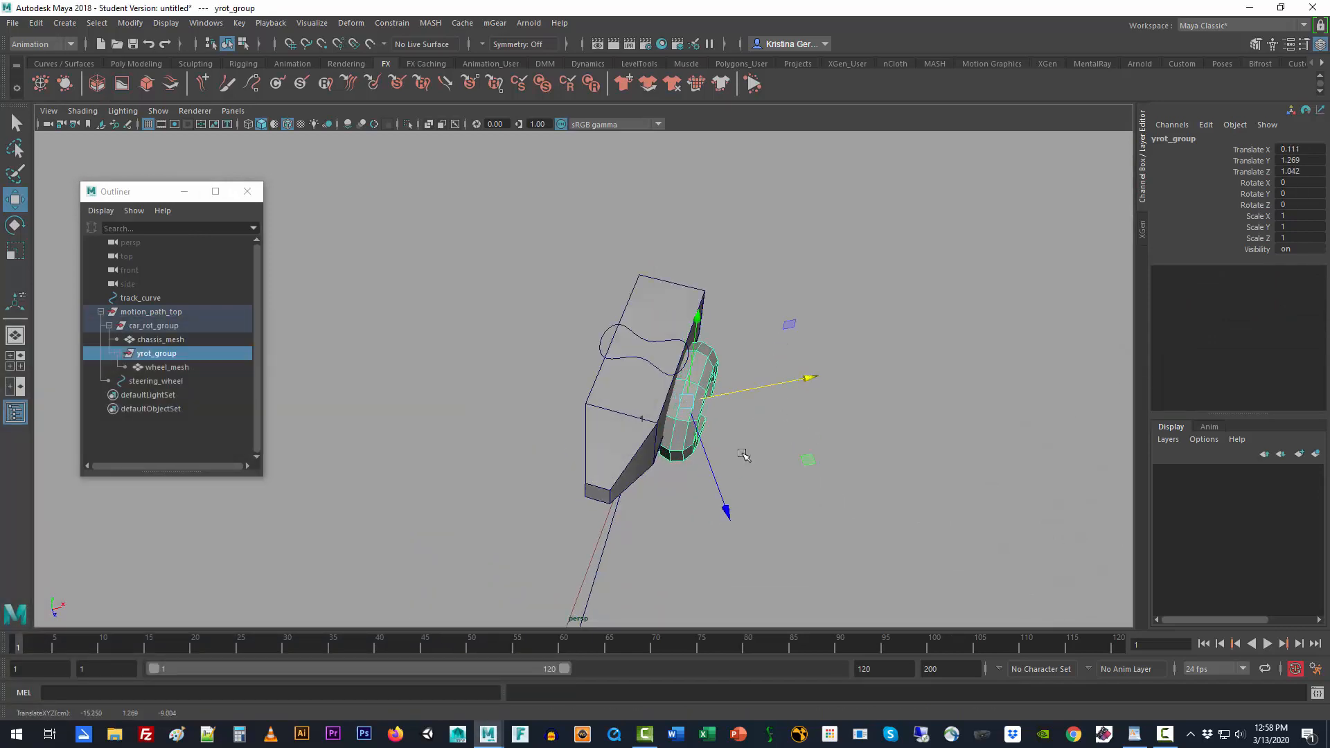
{"action": "left_click_drag", "start_coordinate": [724, 510], "coordinate": [737, 524]}
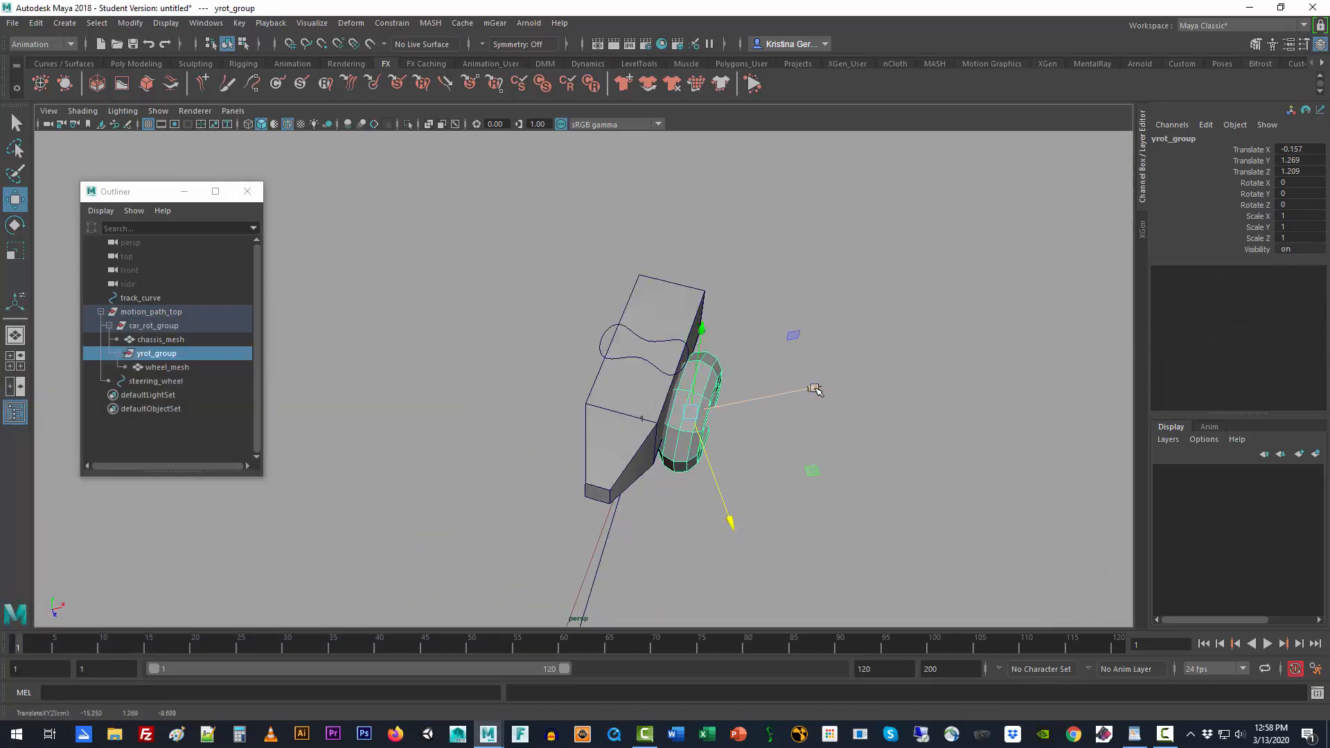
{"action": "left_click_drag", "start_coordinate": [816, 386], "coordinate": [822, 386]}
{"action": "left_click_drag", "start_coordinate": [804, 466], "coordinate": [753, 454], "text": "alt"}
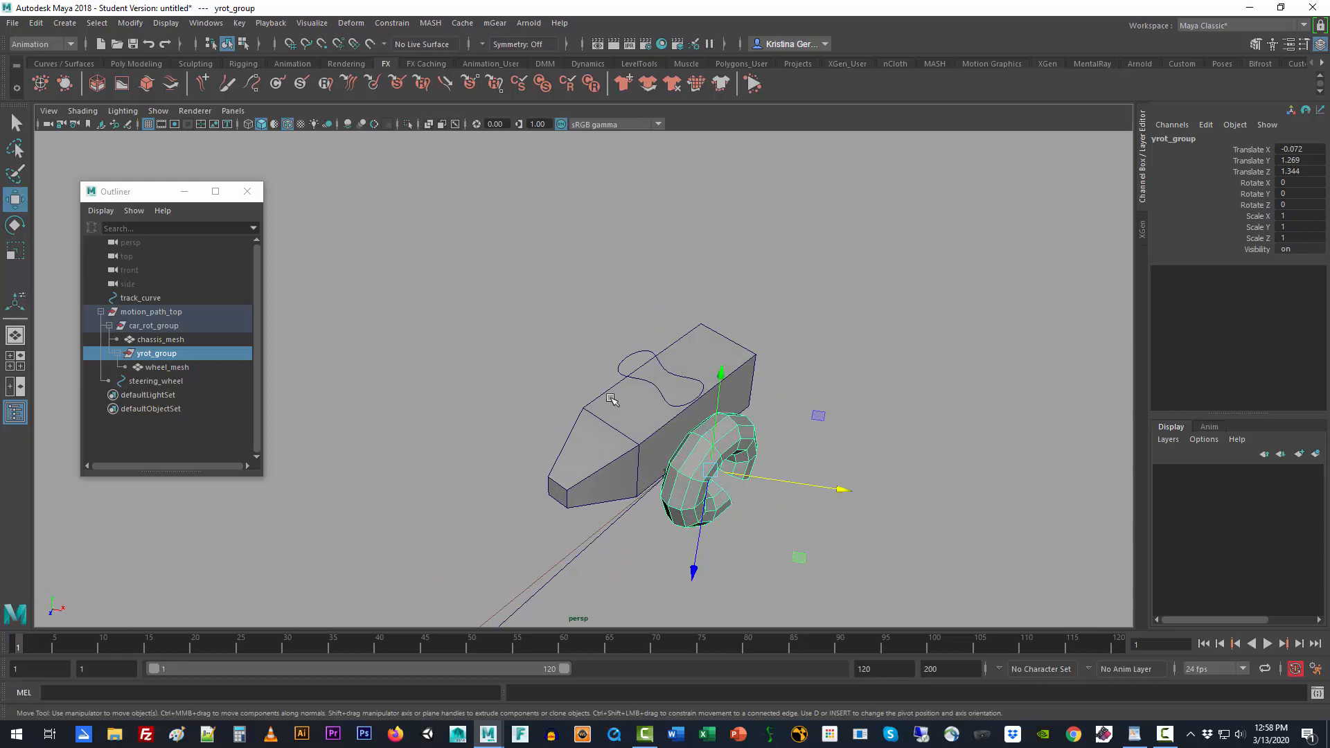
- Examine the vehicle on the track by selecting motion_path_top and wheel_mesh in turn, including the wheel's rotation channels
{"action": "left_click", "coordinate": [191, 310]}
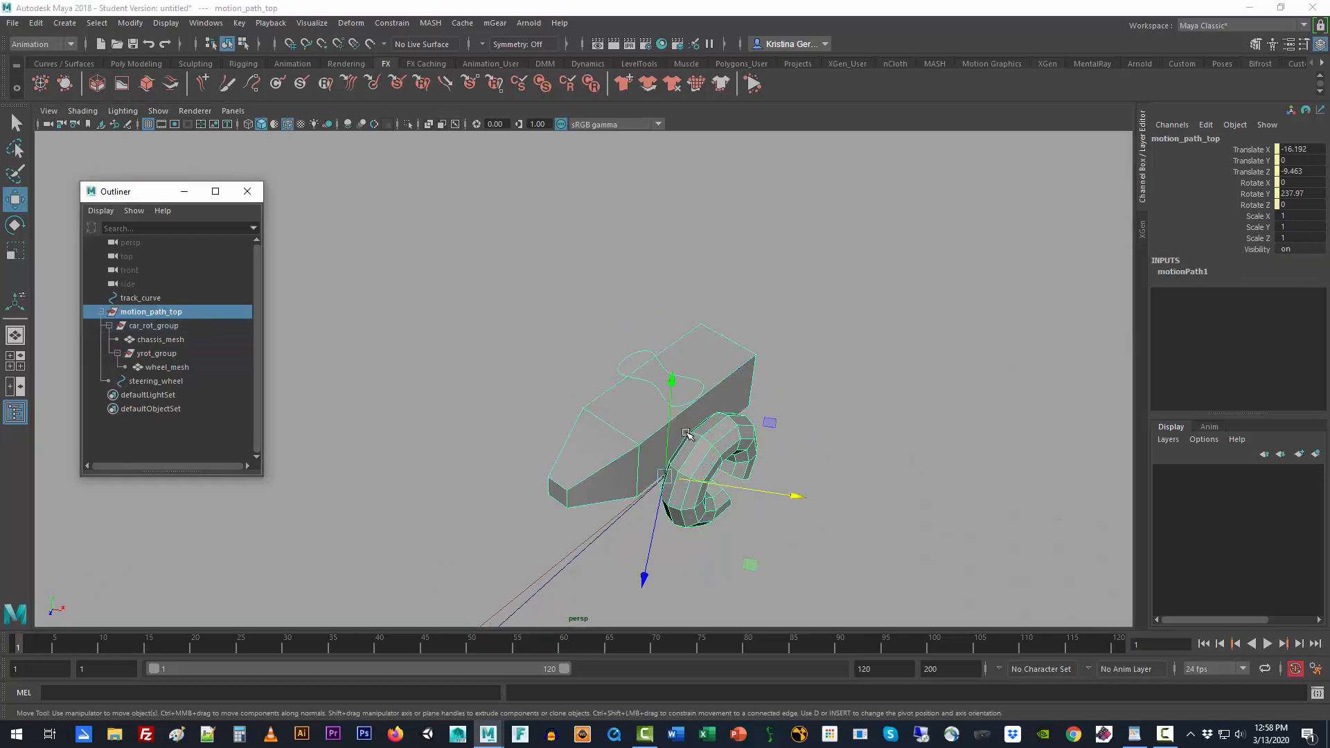
{"action": "right_click_drag", "start_coordinate": [794, 476], "coordinate": [553, 484], "text": "alt"}
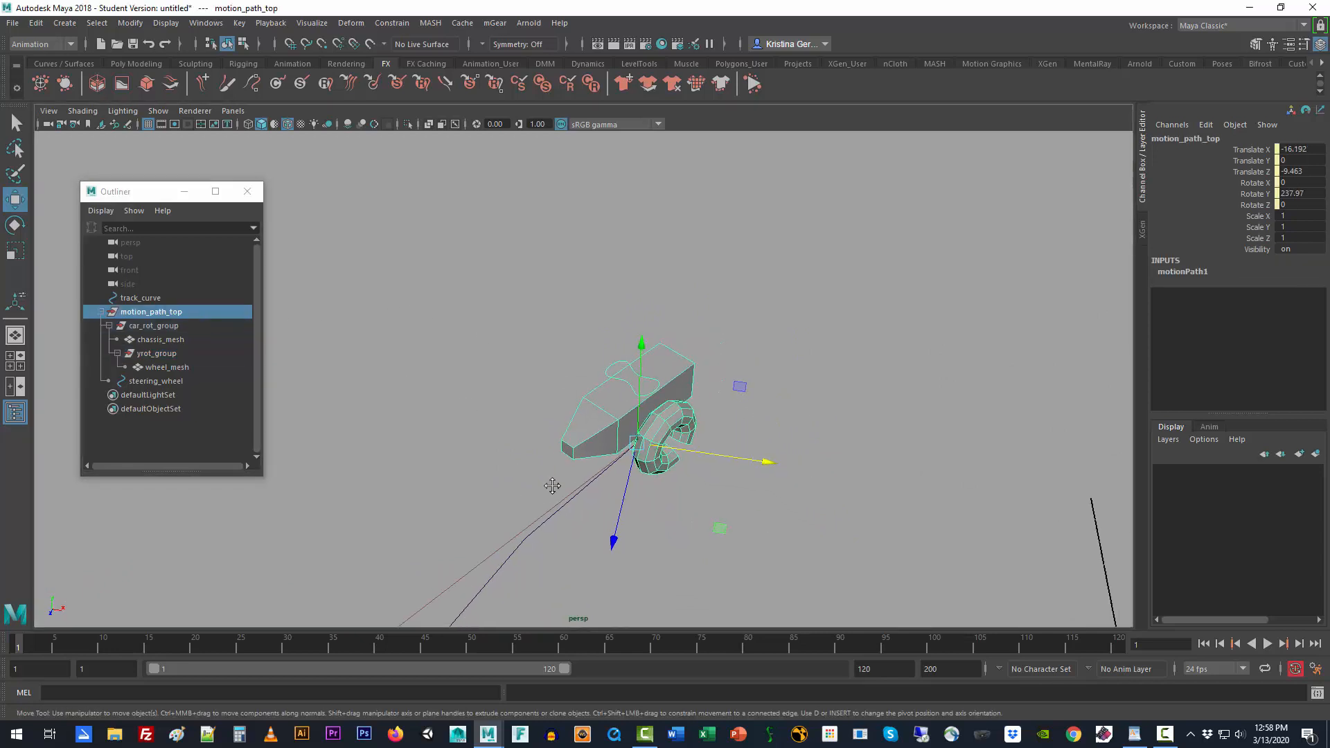
{"action": "middle_click_drag", "start_coordinate": [553, 483], "coordinate": [591, 386], "text": "alt"}
{"action": "right_click_drag", "start_coordinate": [591, 386], "coordinate": [653, 433], "text": "alt"}
{"action": "left_click", "coordinate": [720, 340]}
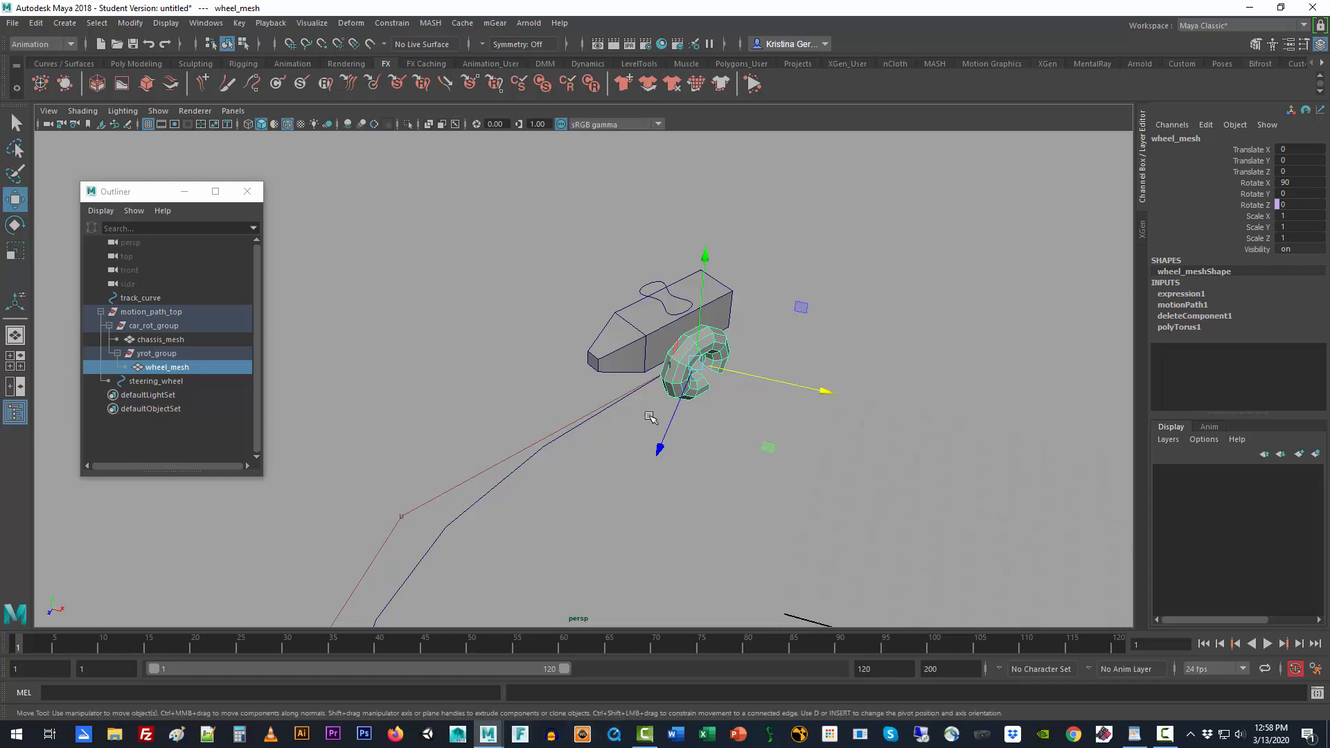
{"action": "left_click", "coordinate": [662, 524]}
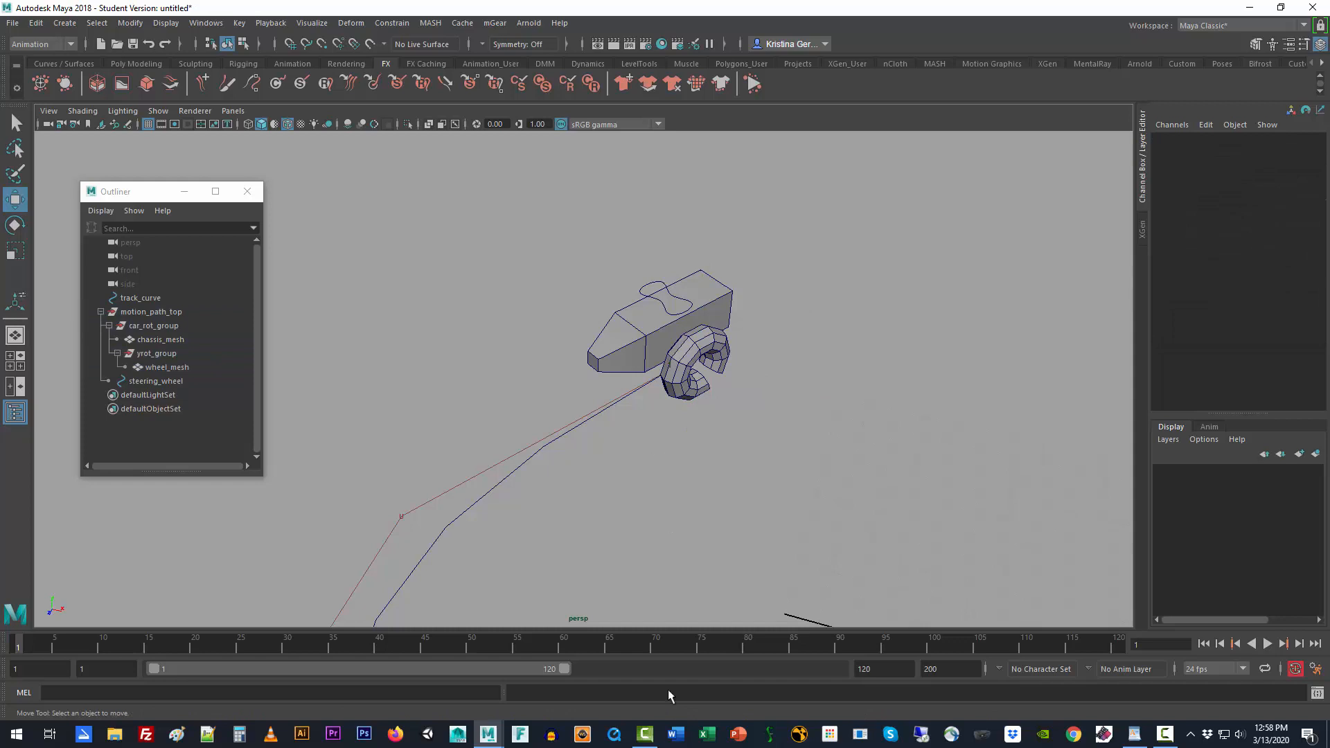
{"action": "left_click", "coordinate": [139, 312]}
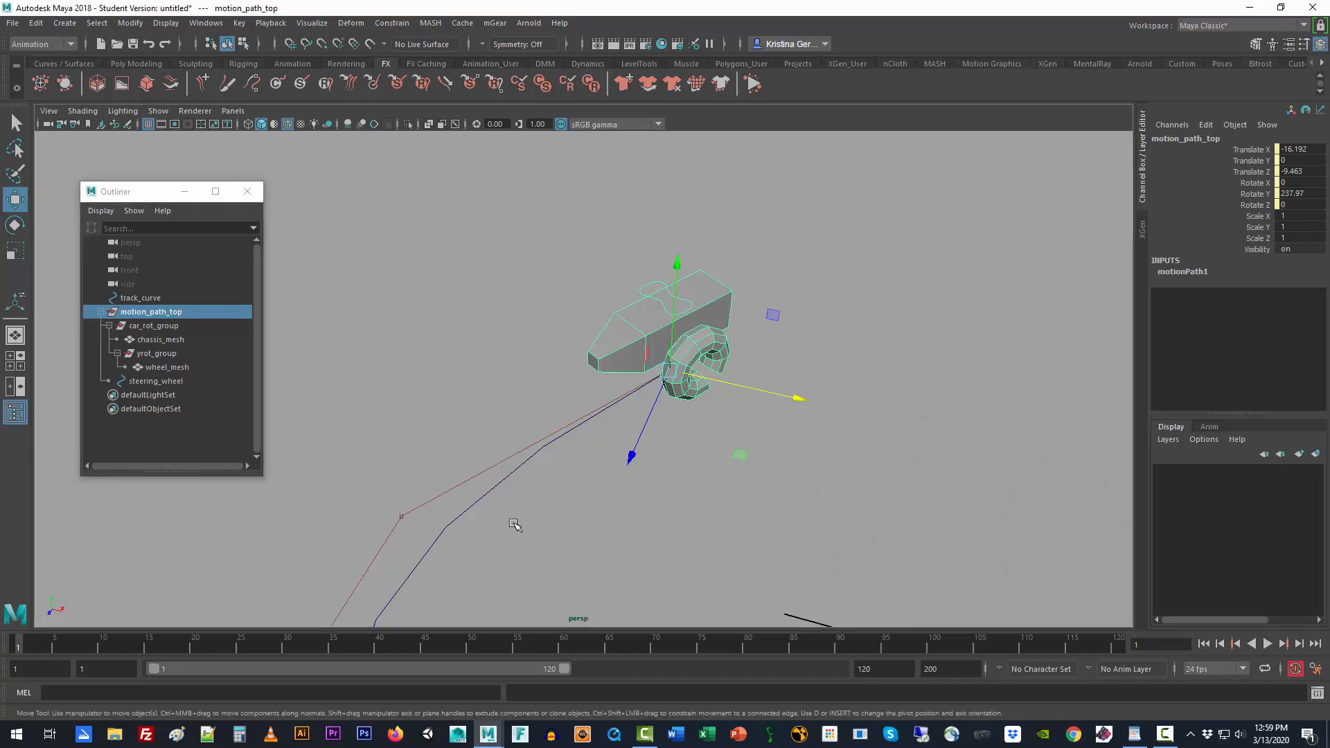
{"action": "left_click_drag", "start_coordinate": [517, 528], "coordinate": [543, 499], "text": "alt"}
{"action": "scroll", "coordinate": [545, 500], "scroll_direction": "up", "scroll_amount": 5}
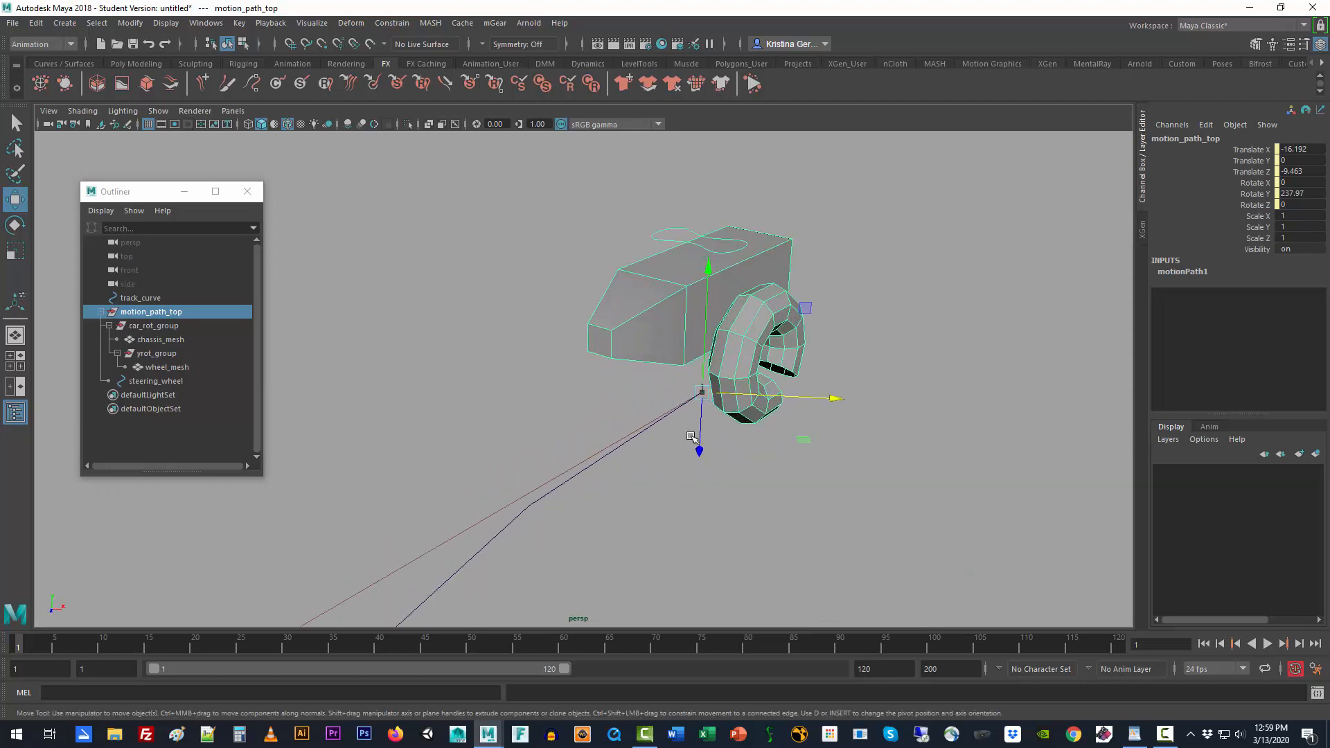
{"action": "middle_click_drag", "start_coordinate": [683, 442], "coordinate": [576, 543], "text": "alt"}
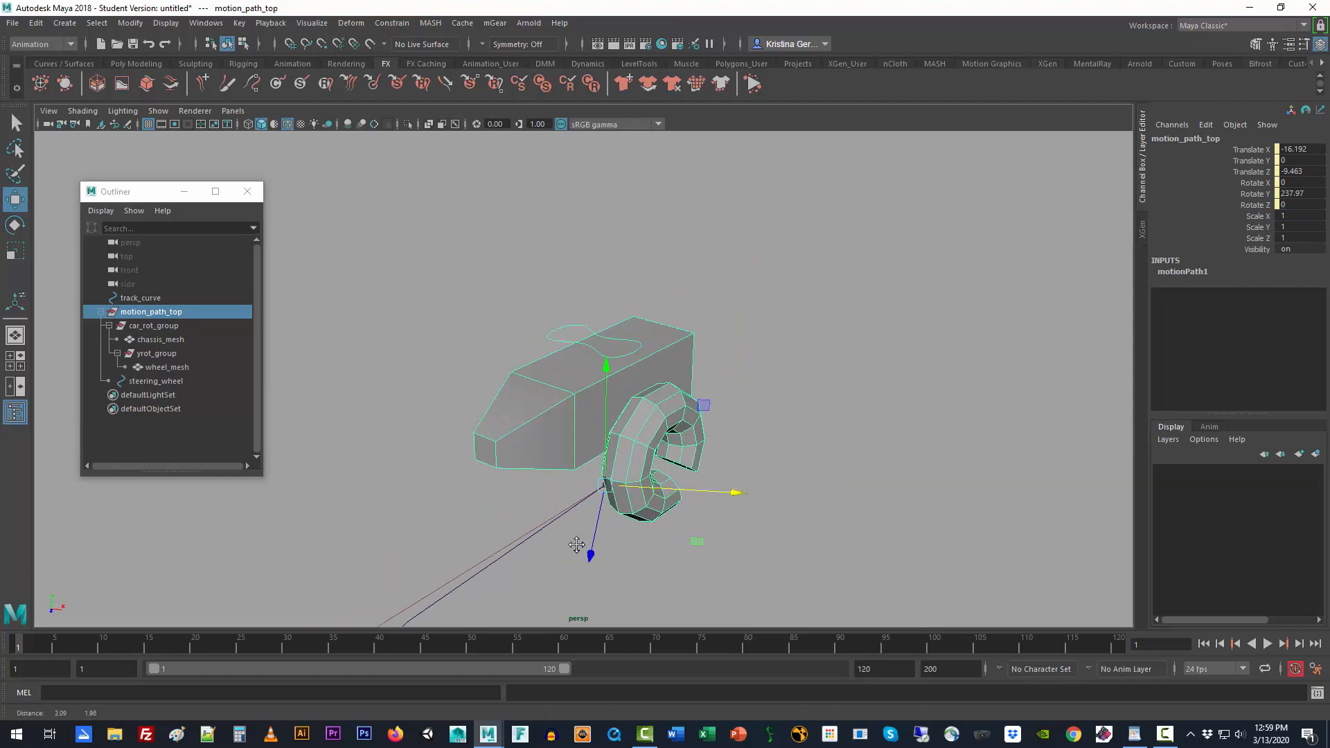
{"action": "left_click", "coordinate": [670, 406]}
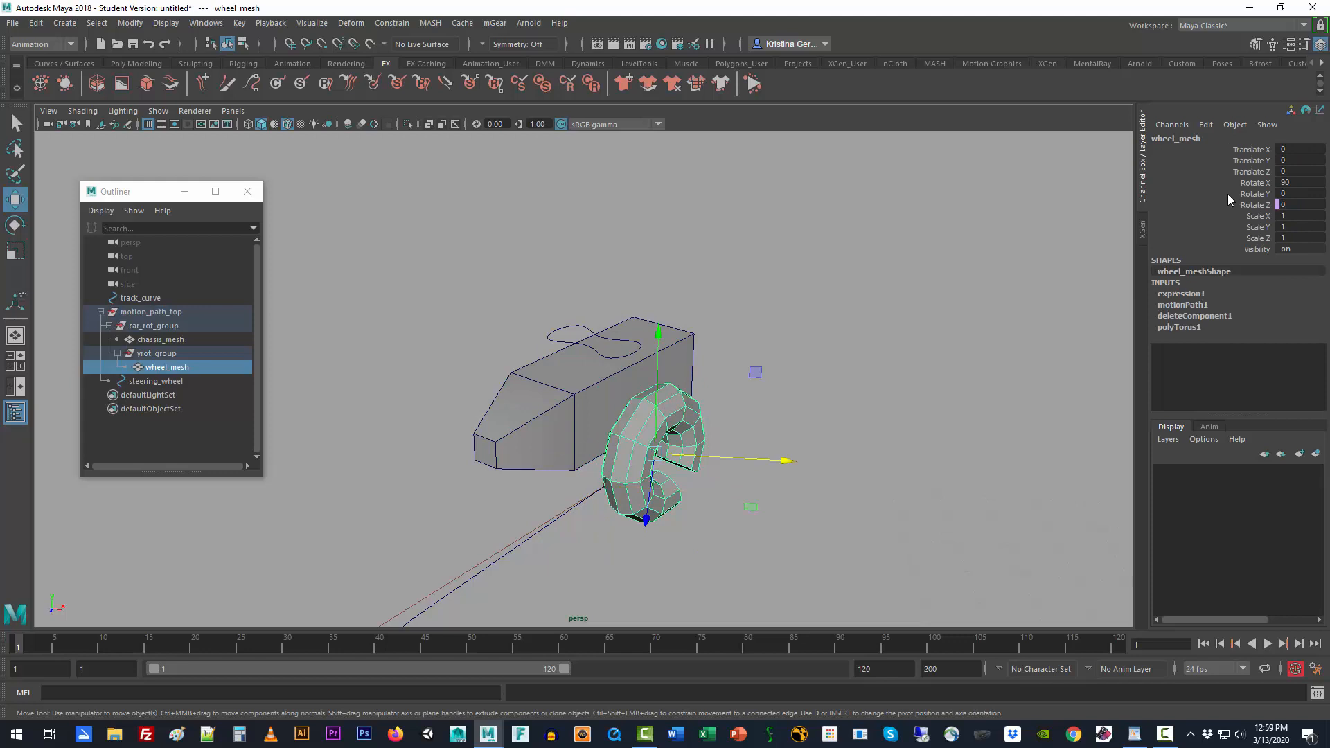
- Create the expression yrot_group.rotateY = steering_wheel.ry on yrot_group's Rotate Y and close the Expression Editor
{"action": "left_click", "coordinate": [157, 353]}
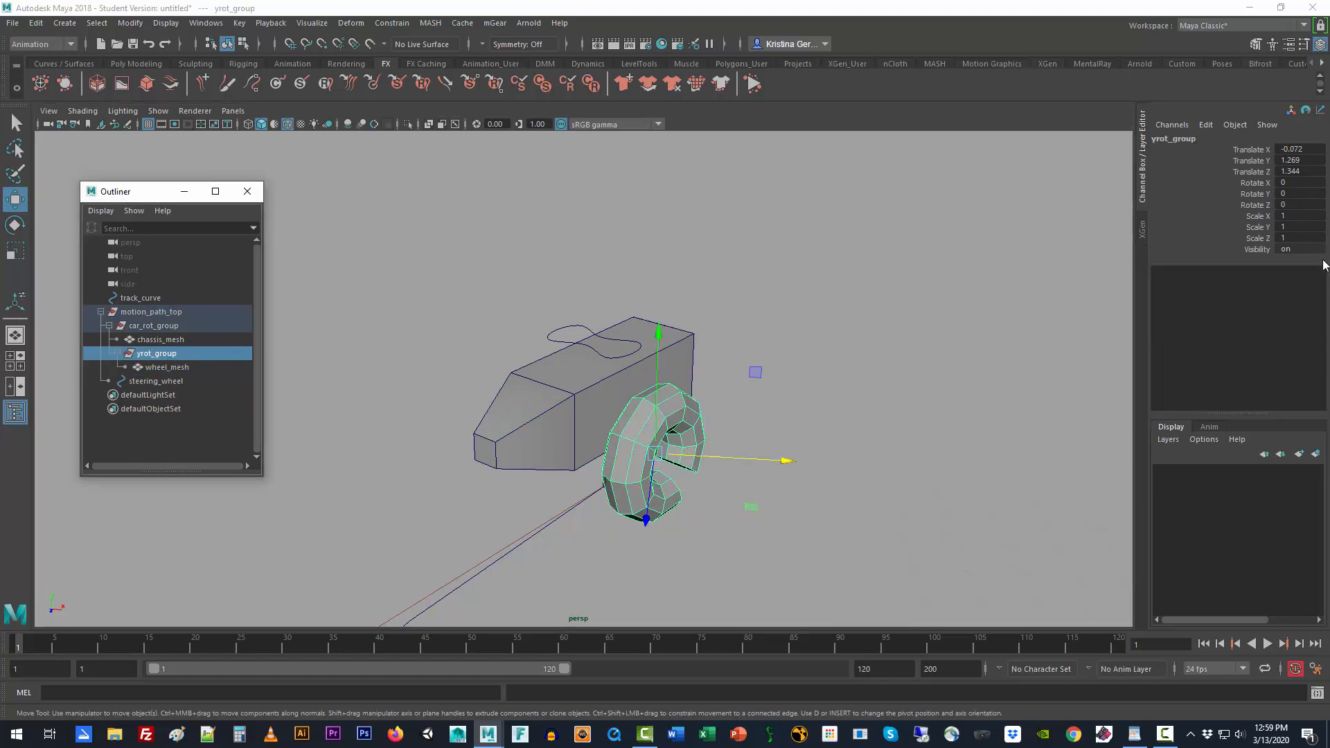
{"action": "left_click", "coordinate": [1240, 194]}
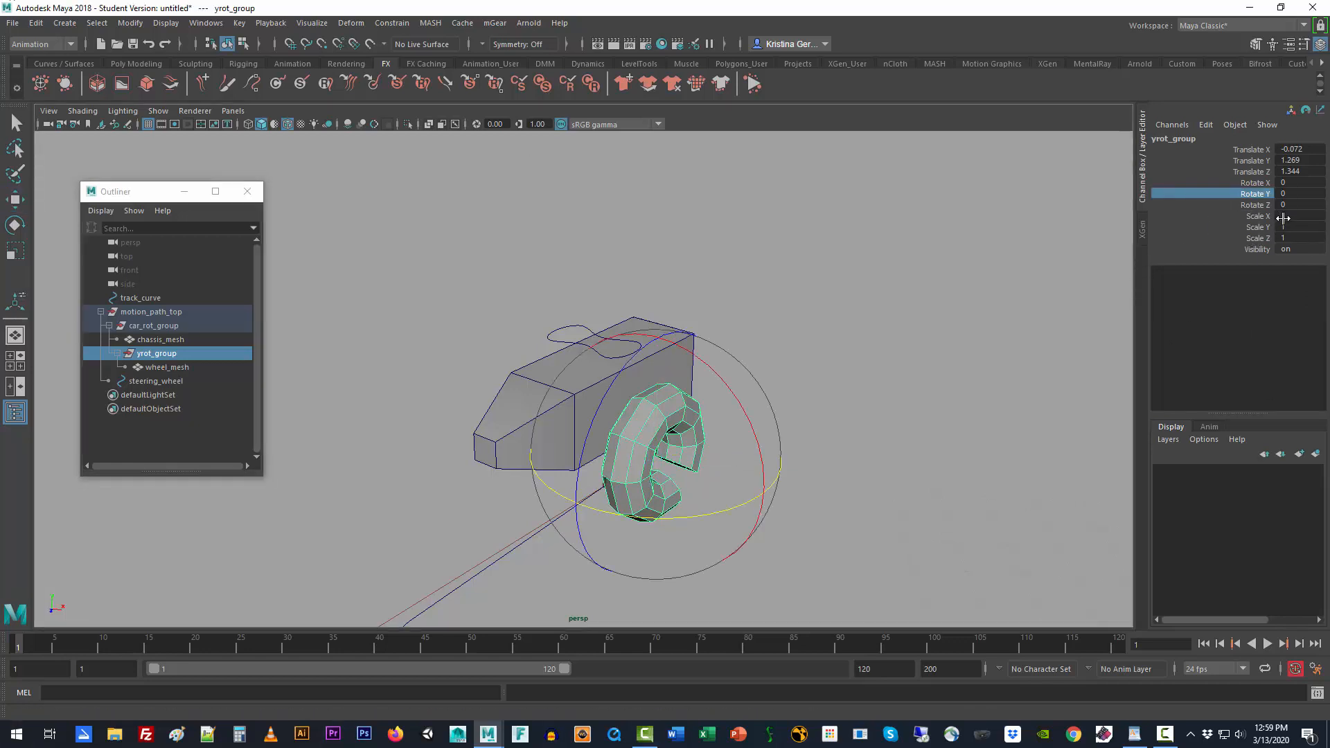
{"action": "right_click", "coordinate": [1242, 196]}
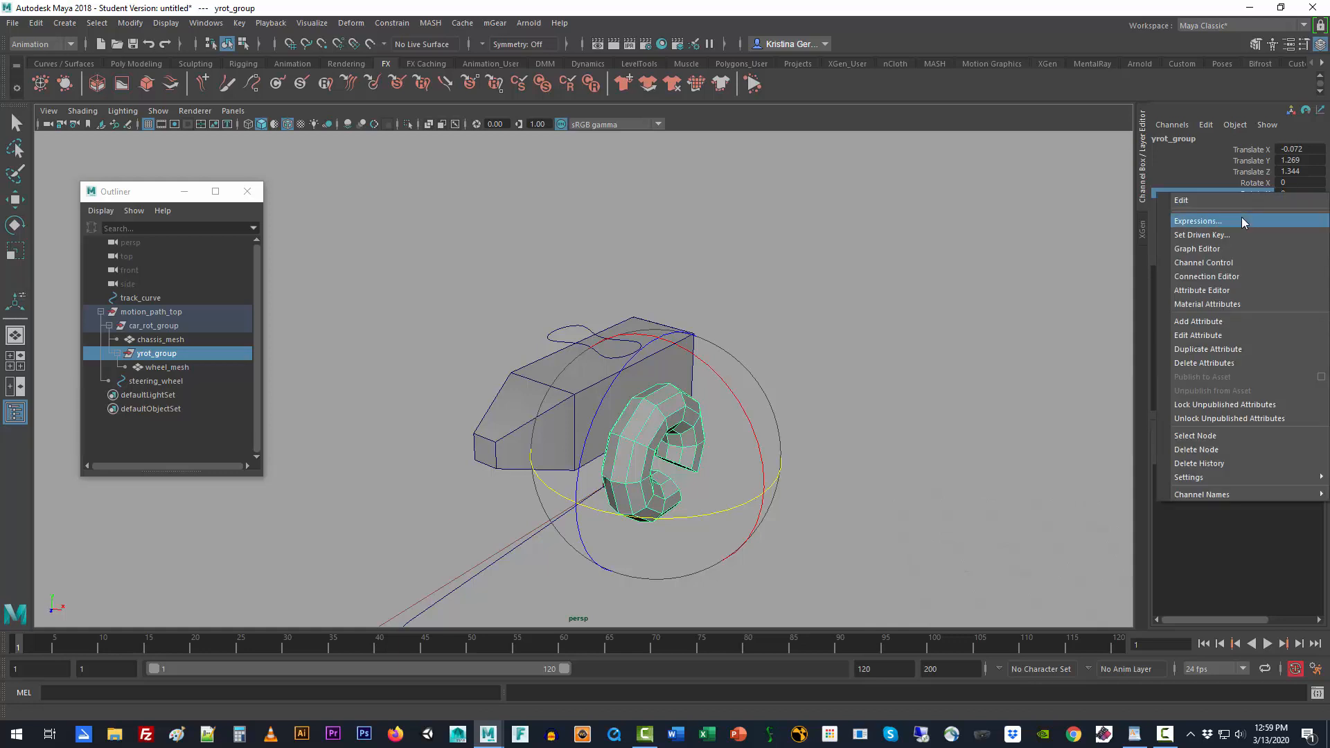
{"action": "left_click", "coordinate": [1242, 219]}
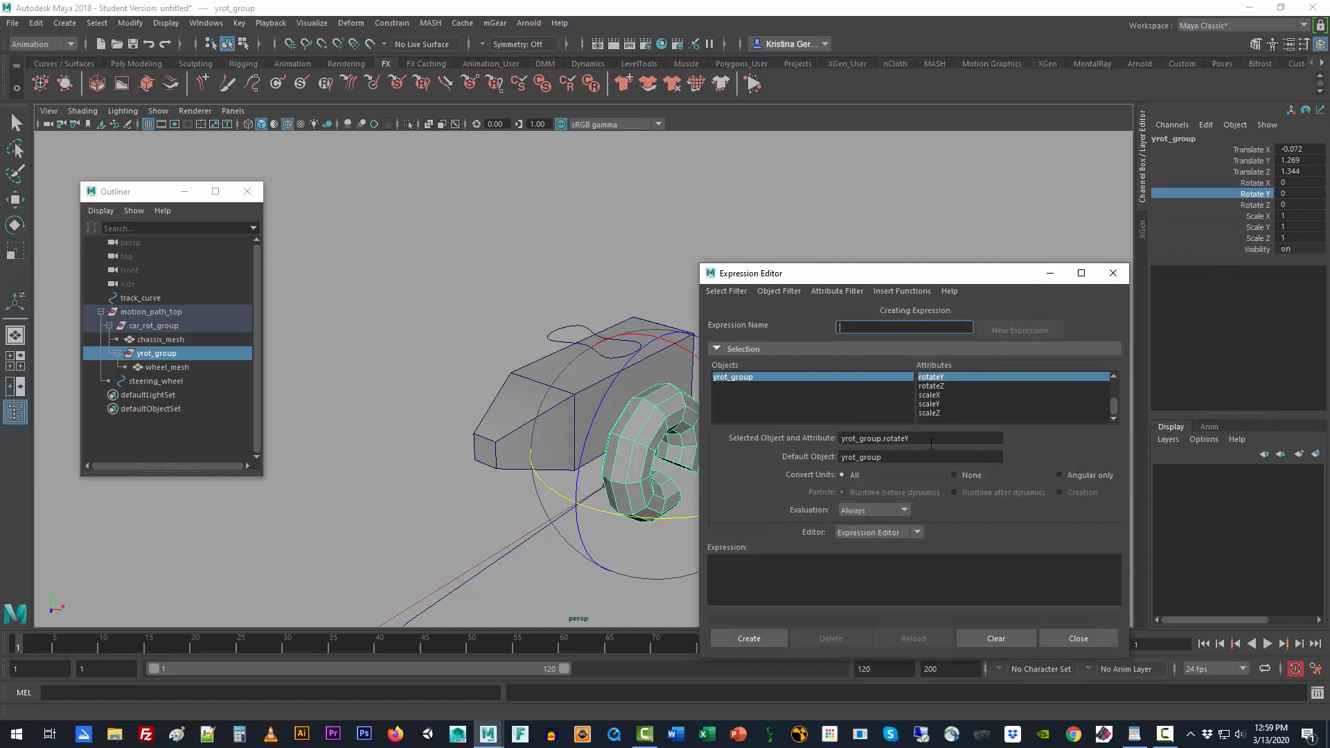
{"action": "left_click_drag", "start_coordinate": [931, 444], "coordinate": [830, 438]}
{"action": "key", "text": "ctrl+c"}
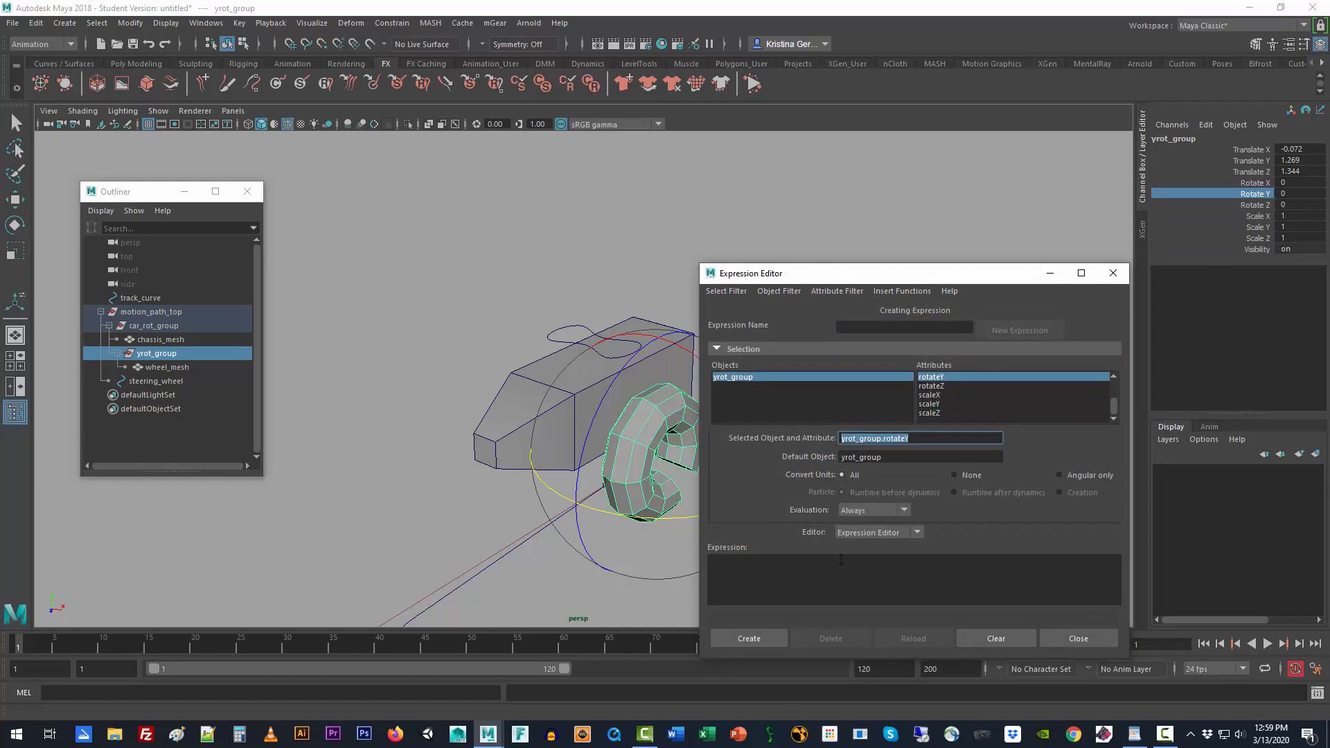
{"action": "left_click", "coordinate": [837, 562]}
{"action": "key", "text": "ctrl+v"}
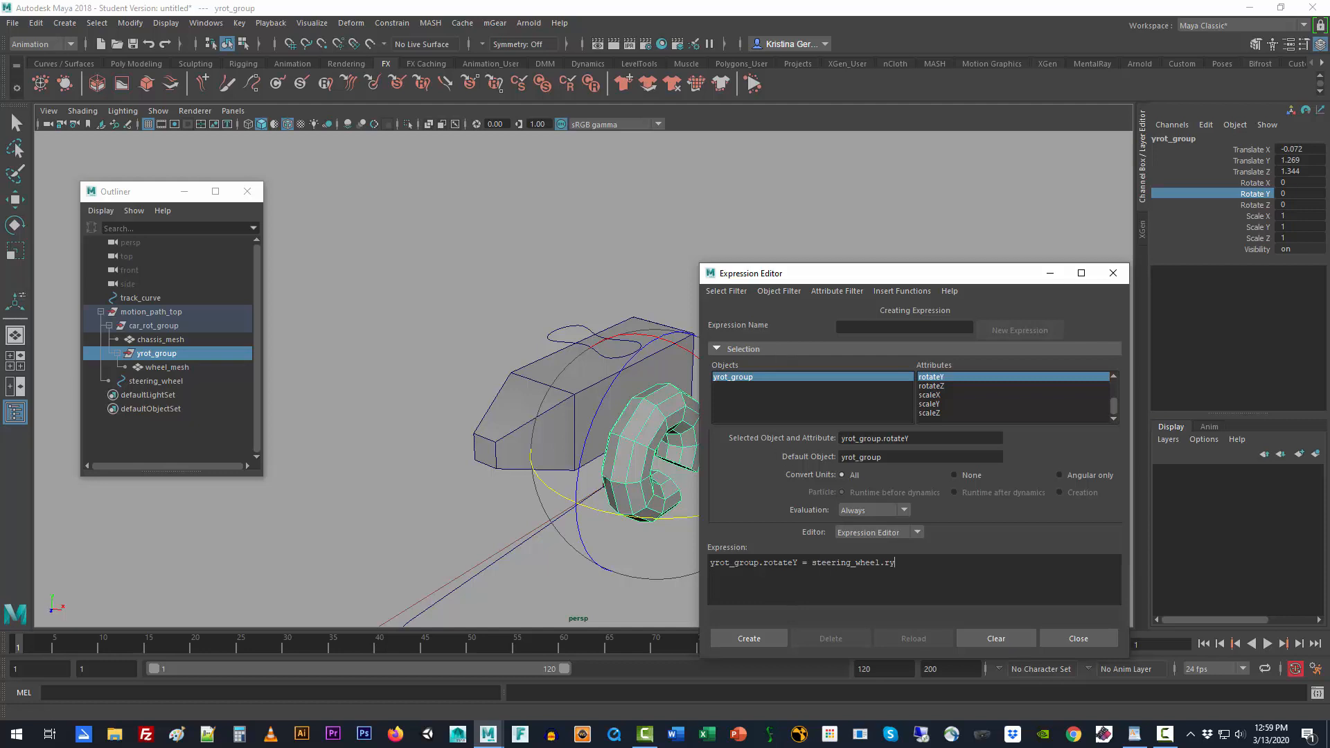
{"action": "left_click", "coordinate": [741, 630]}
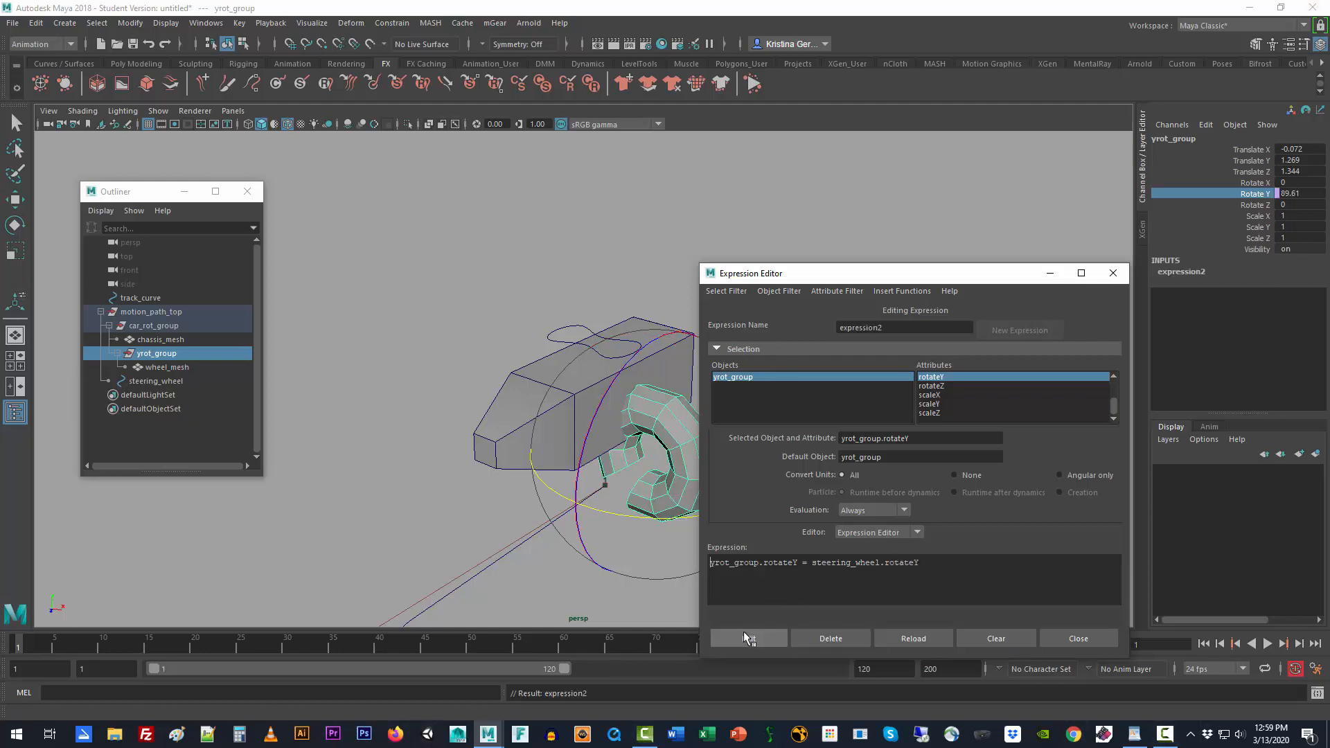
{"action": "left_click", "coordinate": [1080, 637]}
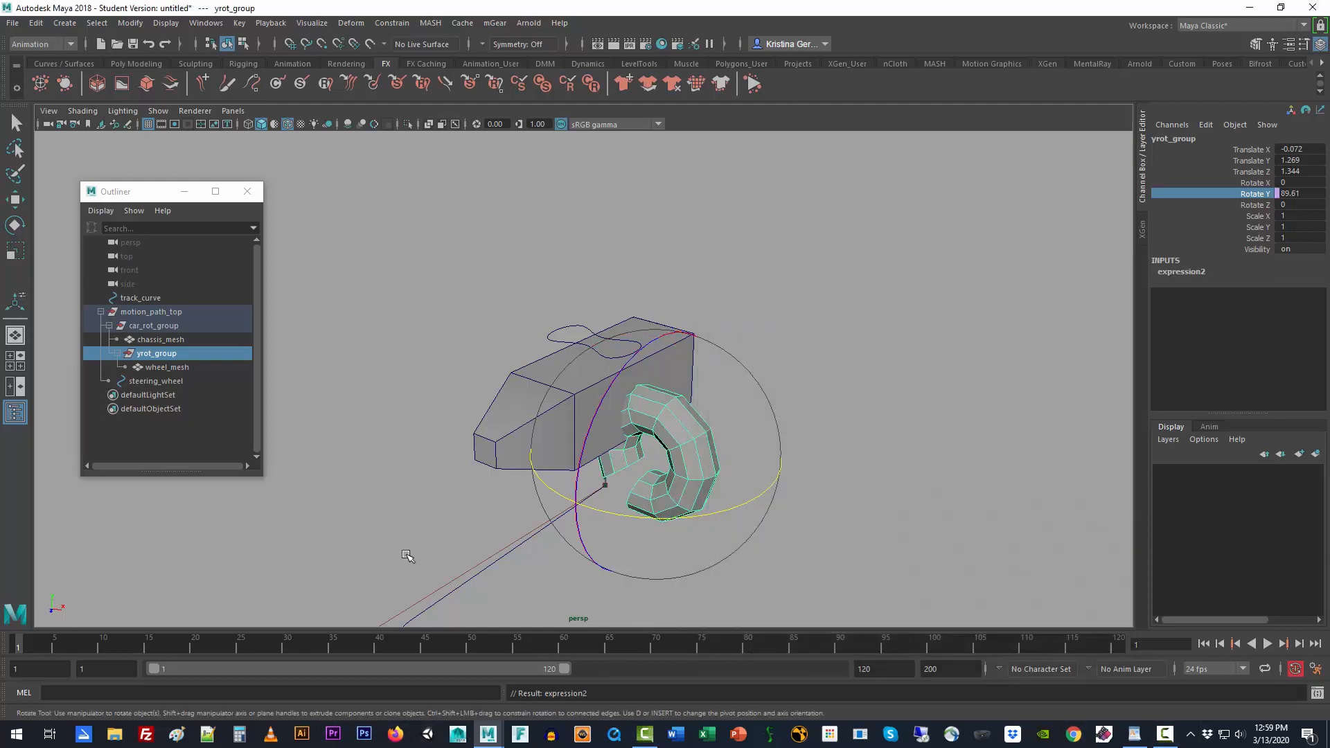
- Try rotating steering_wheel around Y to about 180 degrees to line the wheel up with the chassis, and undo both rotations
{"action": "left_click", "coordinate": [553, 343]}
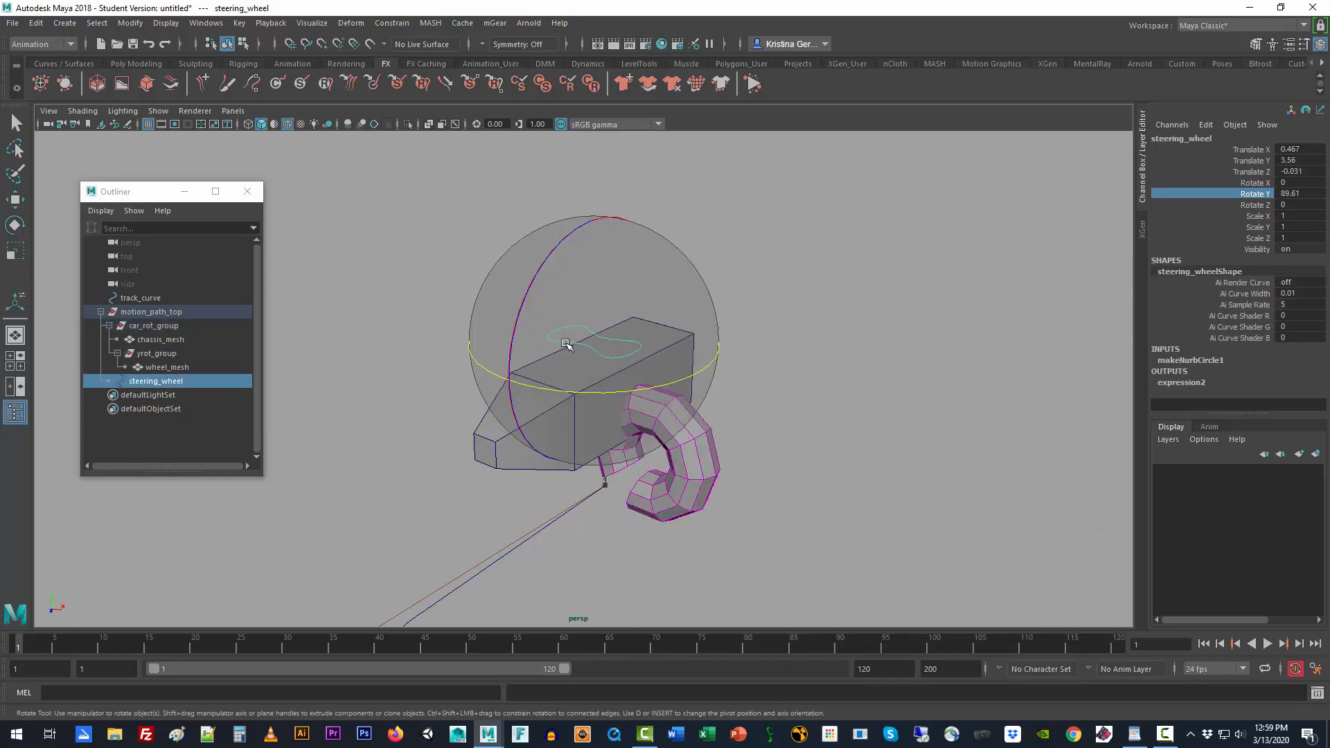
{"action": "left_click_drag", "start_coordinate": [588, 392], "coordinate": [668, 391]}
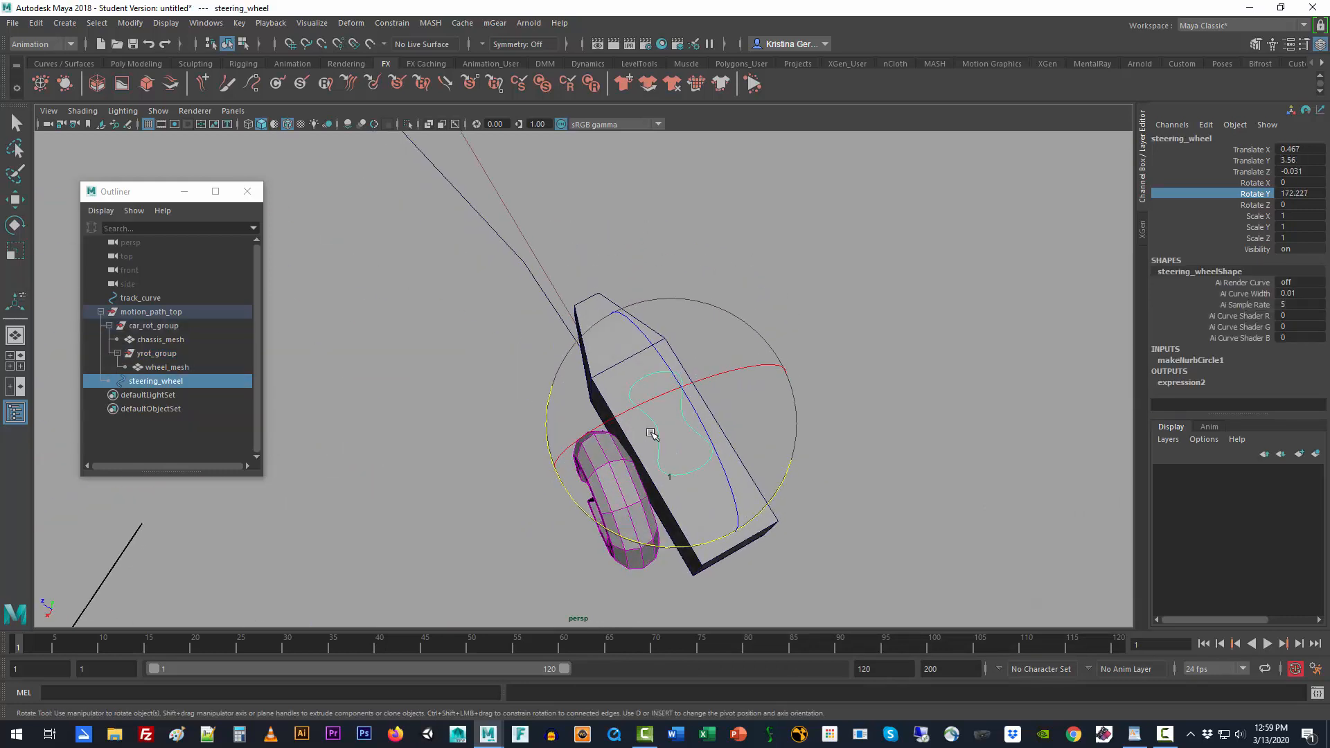
{"action": "left_click_drag", "start_coordinate": [683, 485], "coordinate": [710, 483], "text": "alt"}
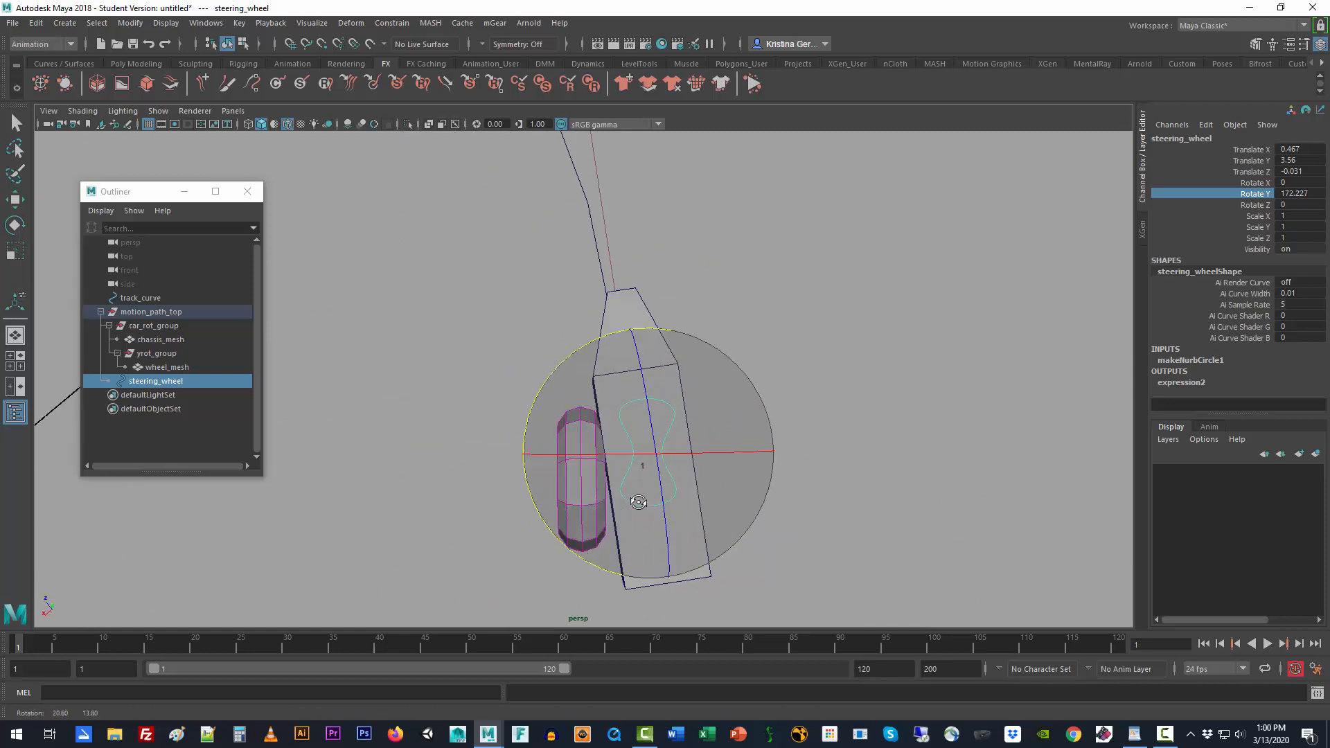
{"action": "left_click_drag", "start_coordinate": [656, 331], "coordinate": [641, 332]}
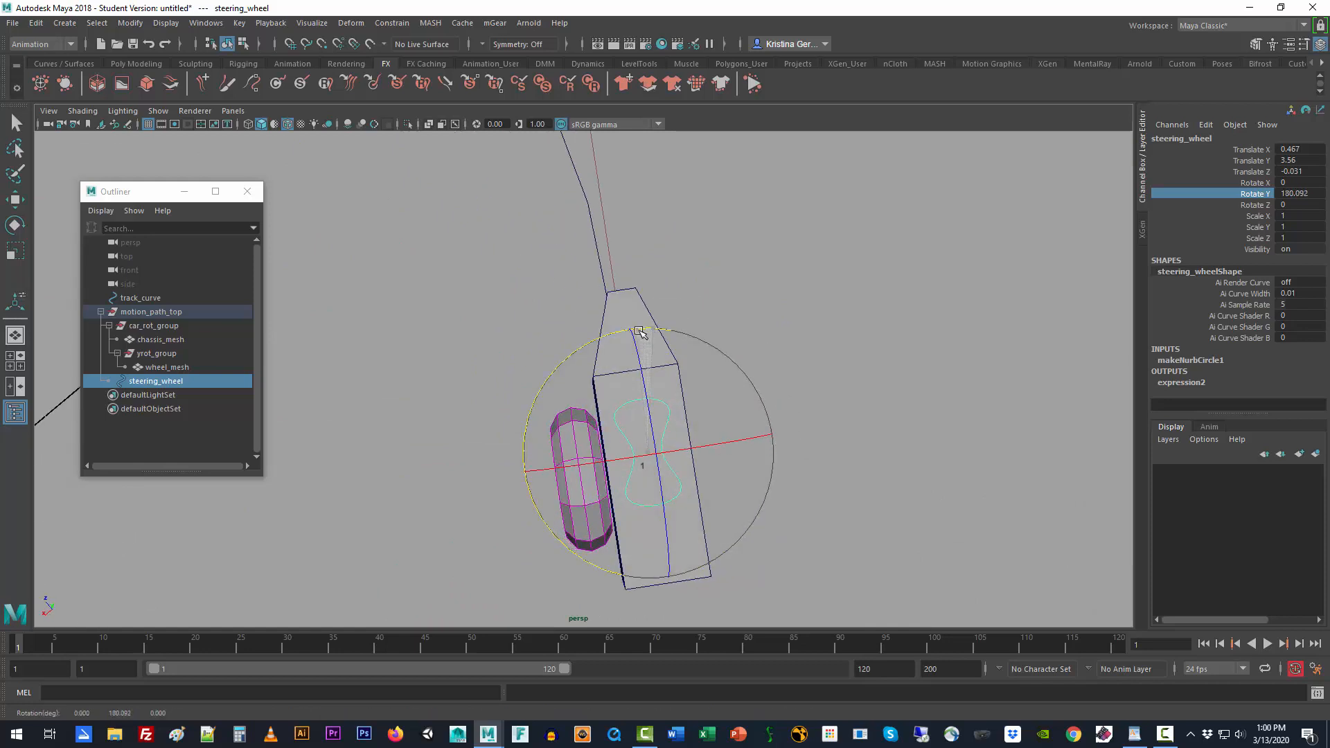
{"action": "left_click_drag", "start_coordinate": [592, 466], "coordinate": [769, 369], "text": "alt"}
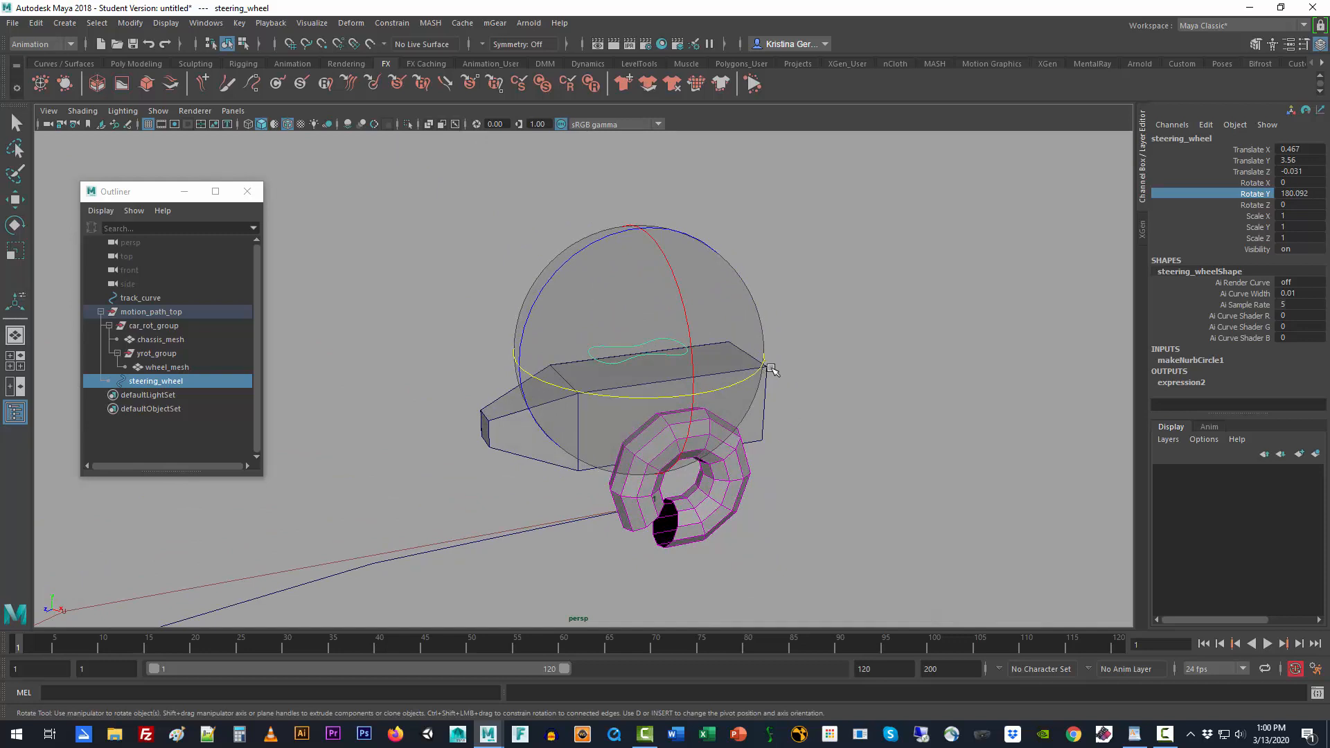
{"action": "key", "text": "ctrl+z"}
{"action": "key", "text": "ctrl+z"}
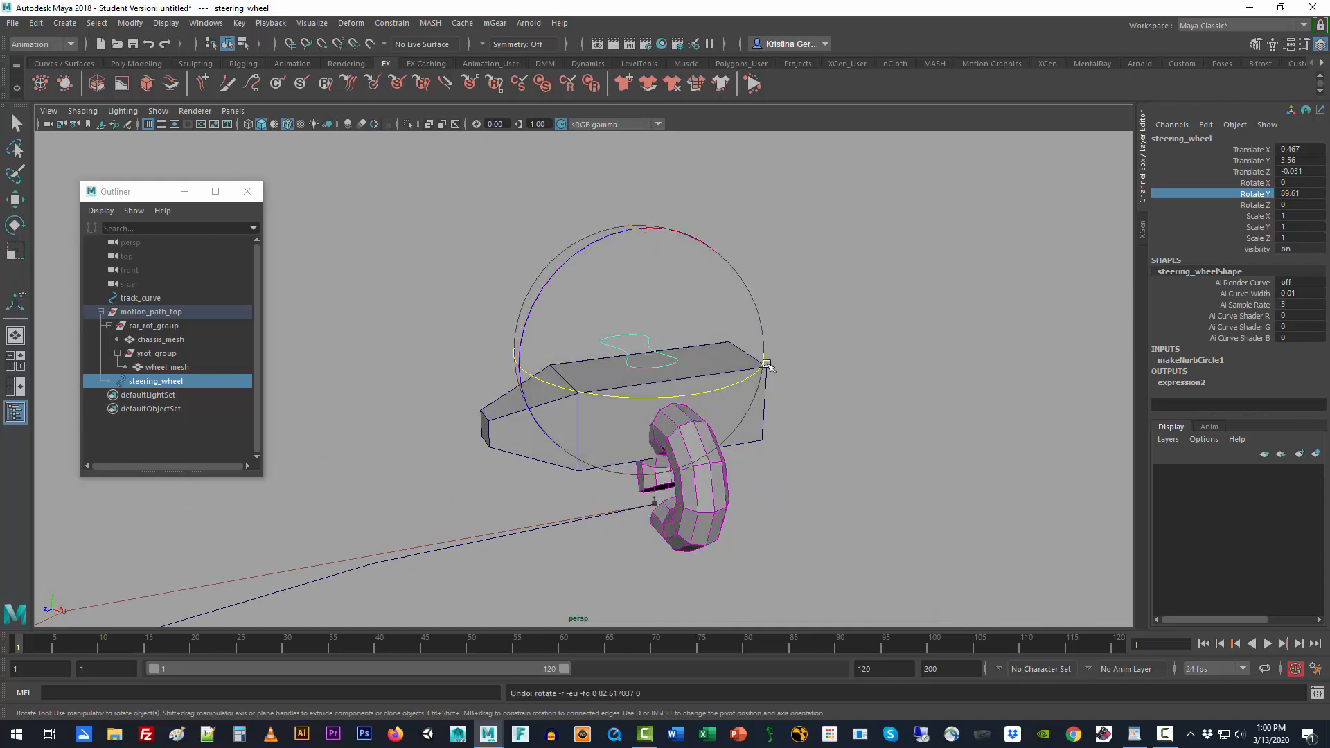
- Edit yrot_group's Rotate Y expression to yrot_group.rotateY = steering_wheel.rotateY +90 and close the Expression Editor
{"action": "left_click_drag", "start_coordinate": [594, 471], "coordinate": [647, 452], "text": "alt"}
{"action": "left_click", "coordinate": [791, 484]}
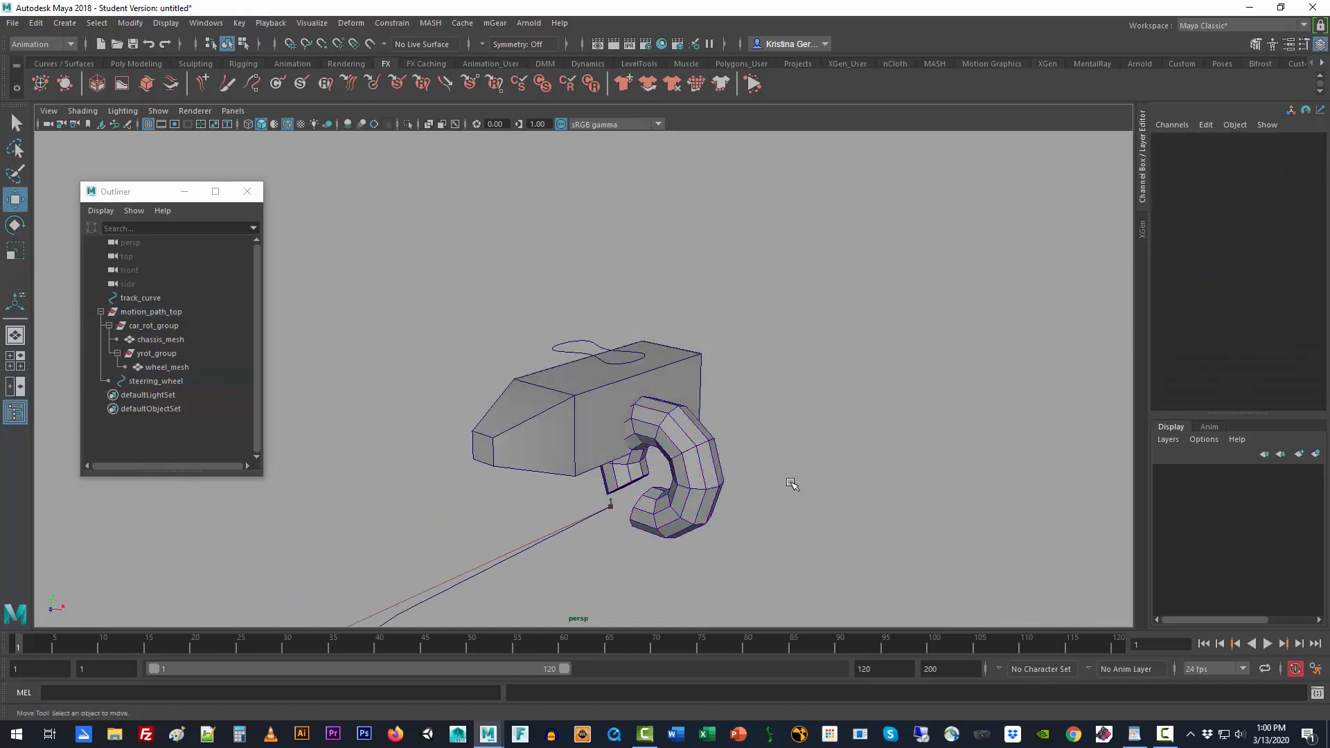
{"action": "left_click", "coordinate": [718, 495]}
{"action": "key", "text": "Up"}
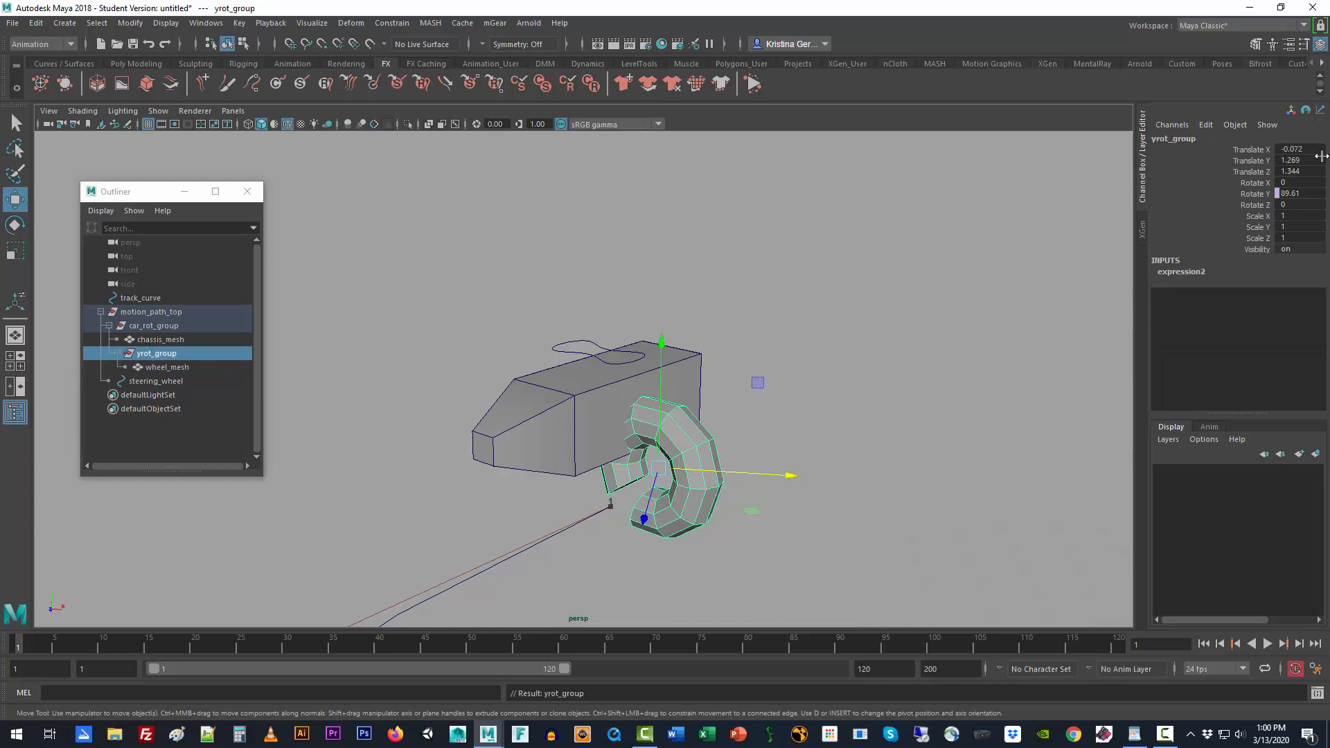
{"action": "left_click", "coordinate": [1250, 194]}
{"action": "key", "text": "e"}
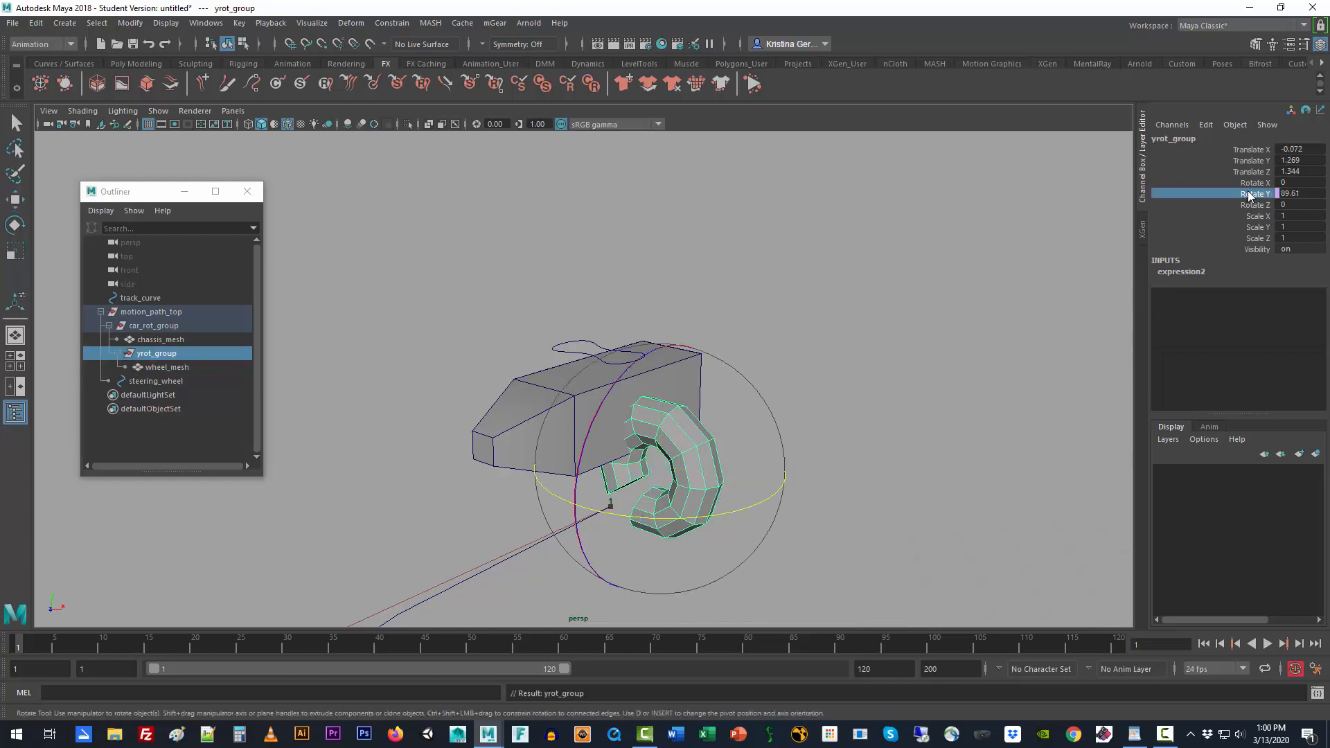
{"action": "right_click", "coordinate": [1250, 194]}
{"action": "left_click", "coordinate": [1250, 217]}
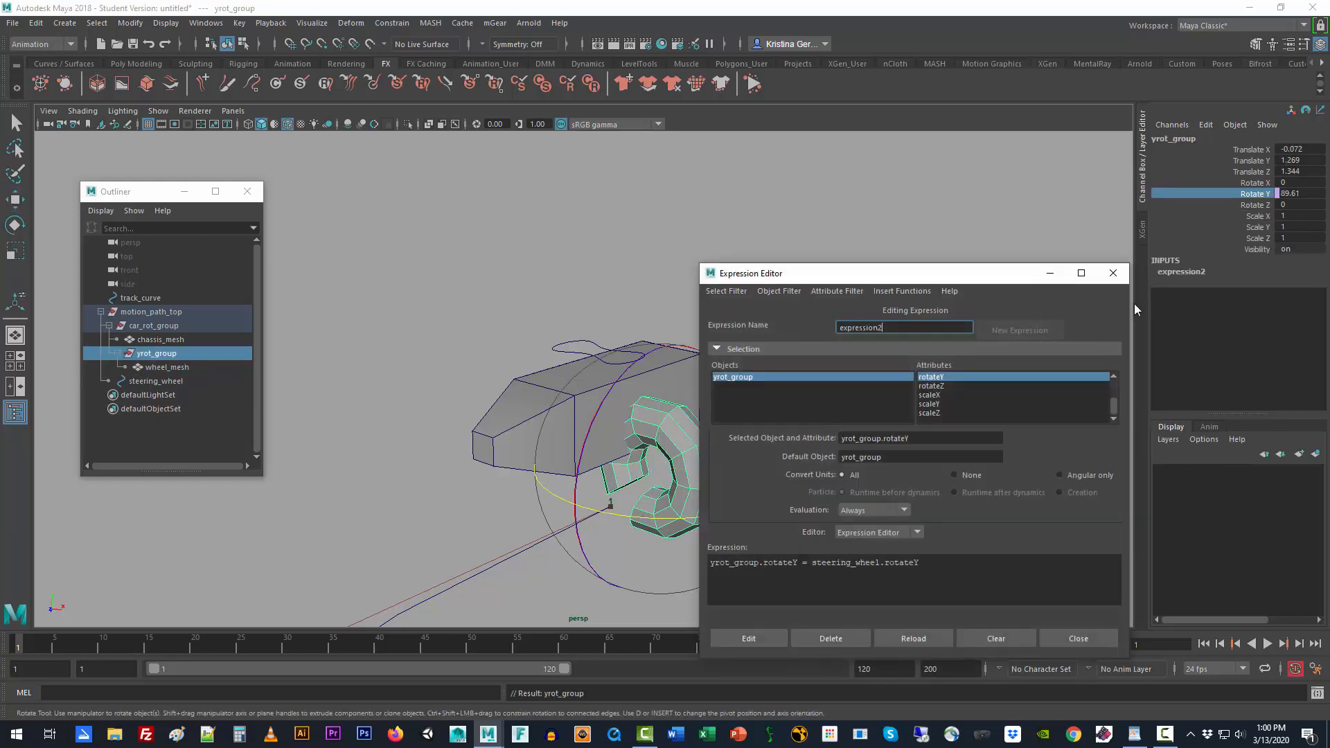
{"action": "left_click", "coordinate": [949, 567]}
{"action": "left_click", "coordinate": [761, 636]}
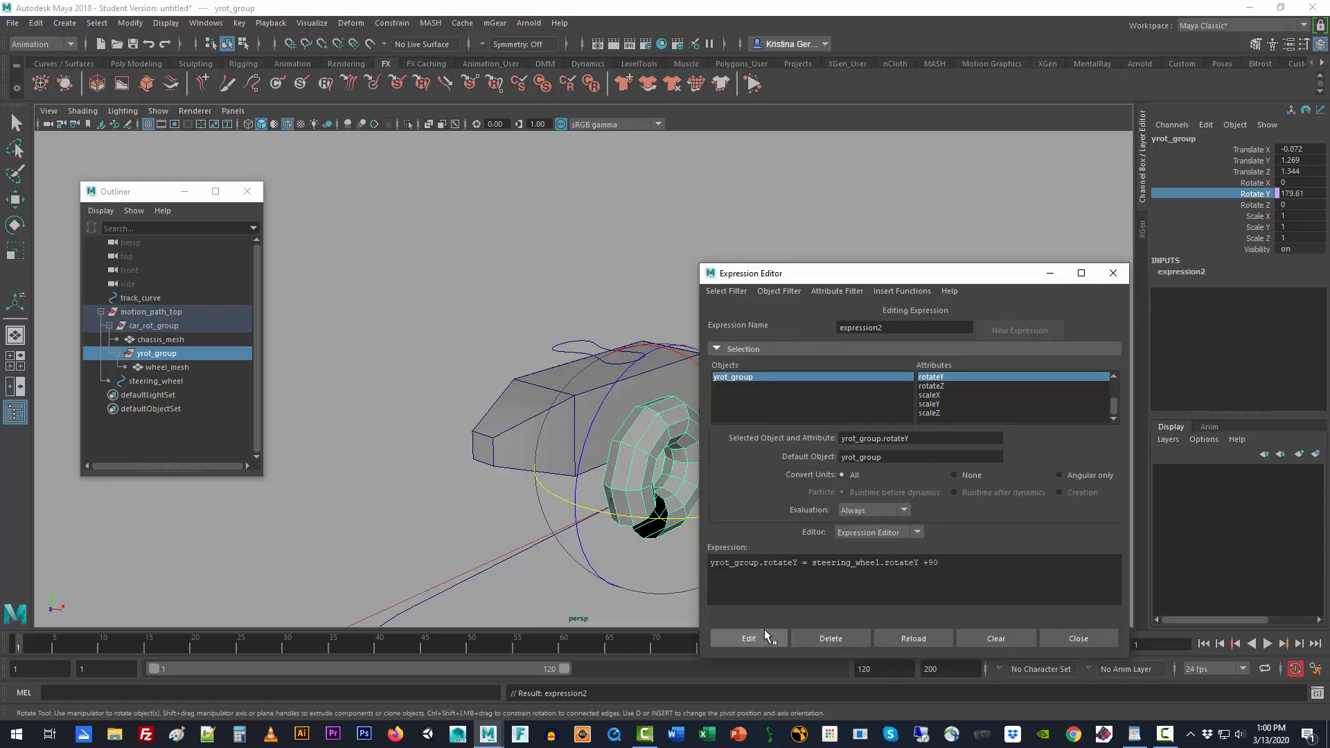
{"action": "left_click", "coordinate": [1113, 273]}
- Rotate steering_wheel slightly around Y to about 89.9 degrees
{"action": "left_click", "coordinate": [584, 338]}
{"action": "key", "text": "w"}
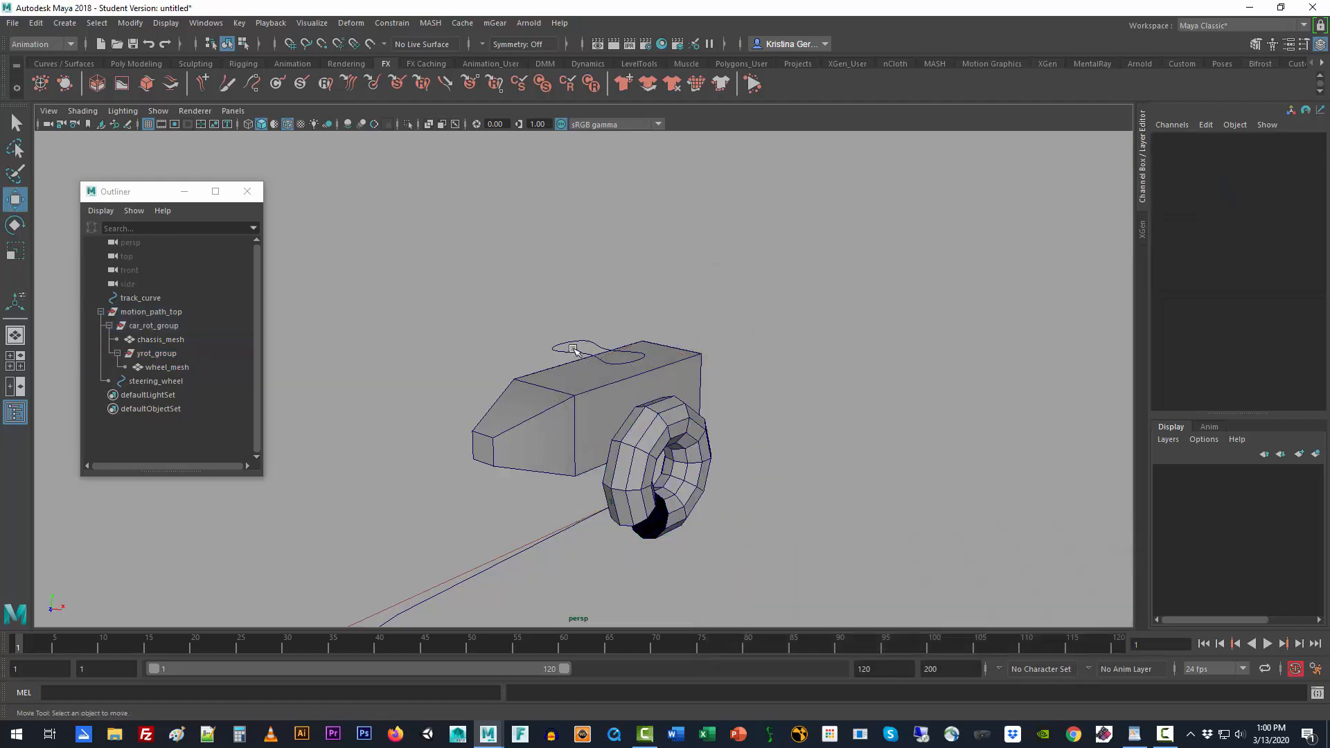
{"action": "left_click", "coordinate": [572, 344]}
{"action": "key", "text": "e"}
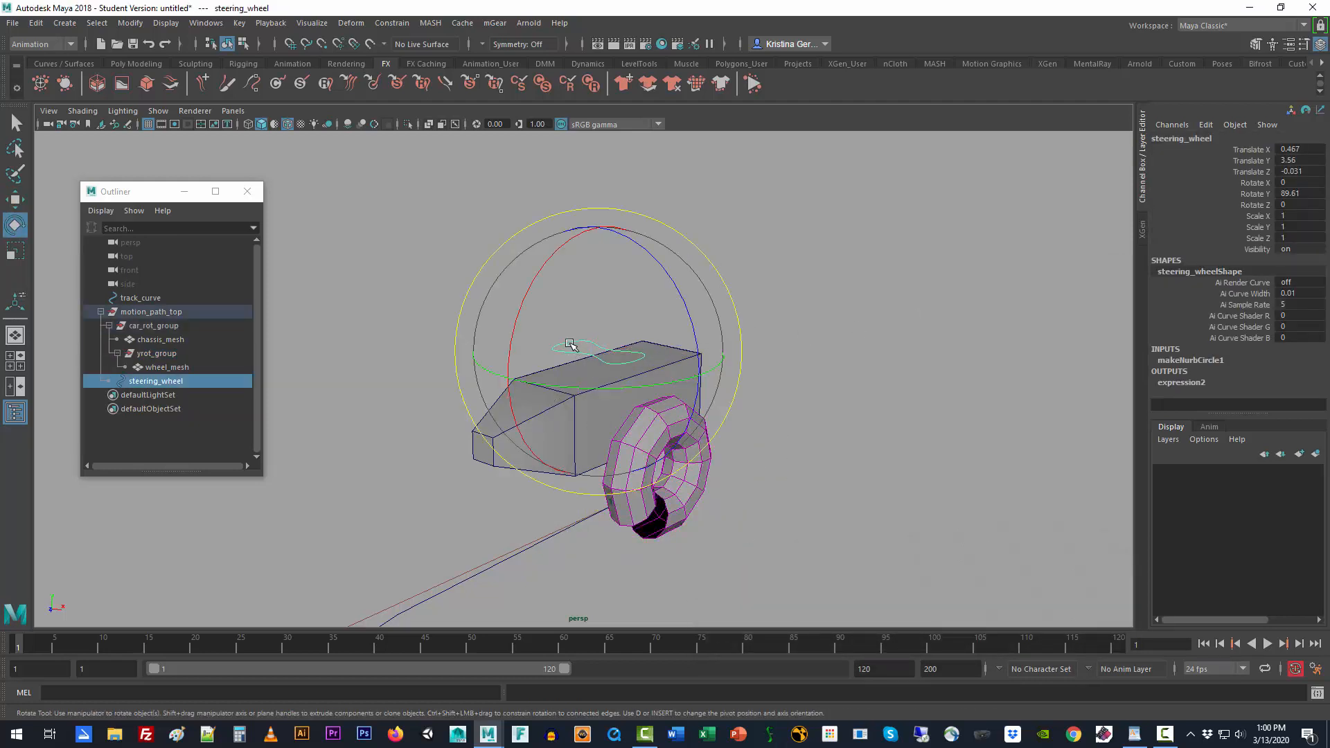
{"action": "mouse_move", "coordinate": [582, 387]}
{"action": "left_mouse_down"}
{"action": "mouse_move", "coordinate": [537, 393]}
{"action": "mouse_move", "coordinate": [584, 394]}
{"action": "left_mouse_up"}
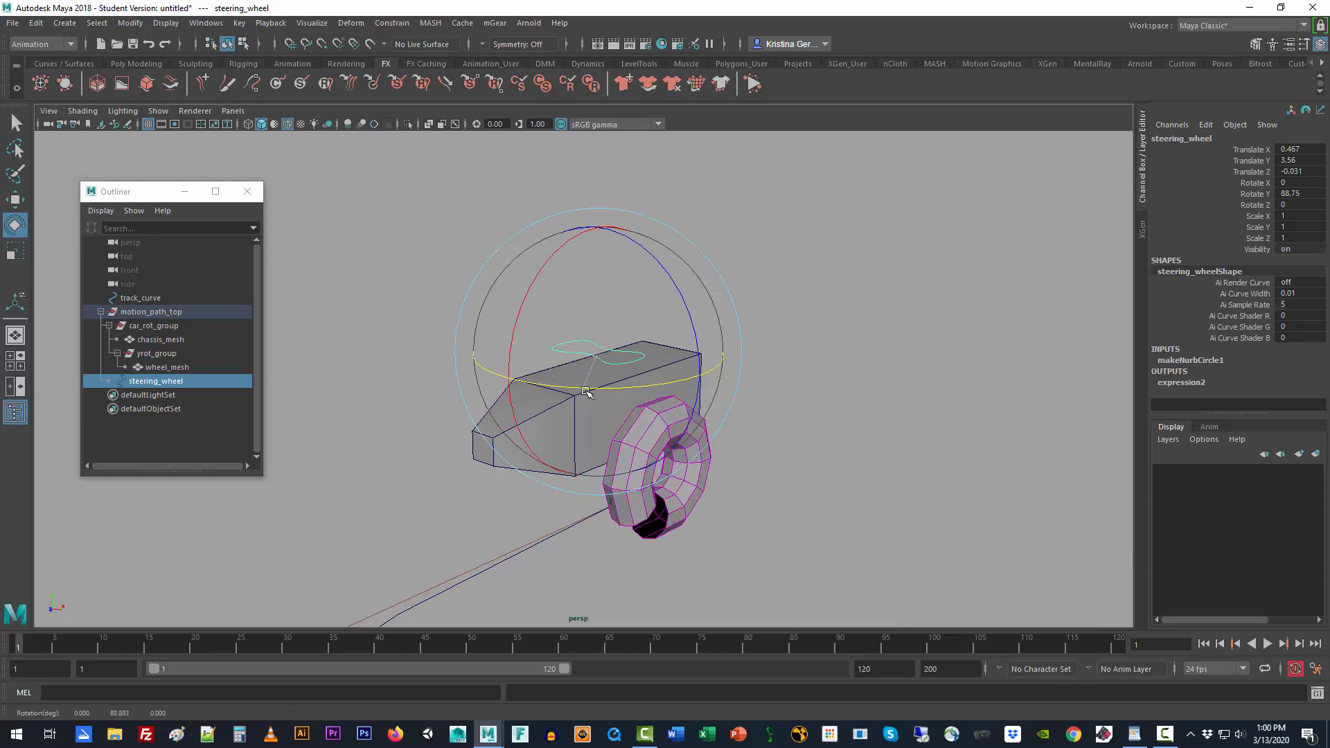
- Play the animation and scrub to frame 15 to check the wheel's rolling direction along the track
{"action": "scroll", "coordinate": [790, 569], "scroll_direction": "down", "scroll_amount": 3}
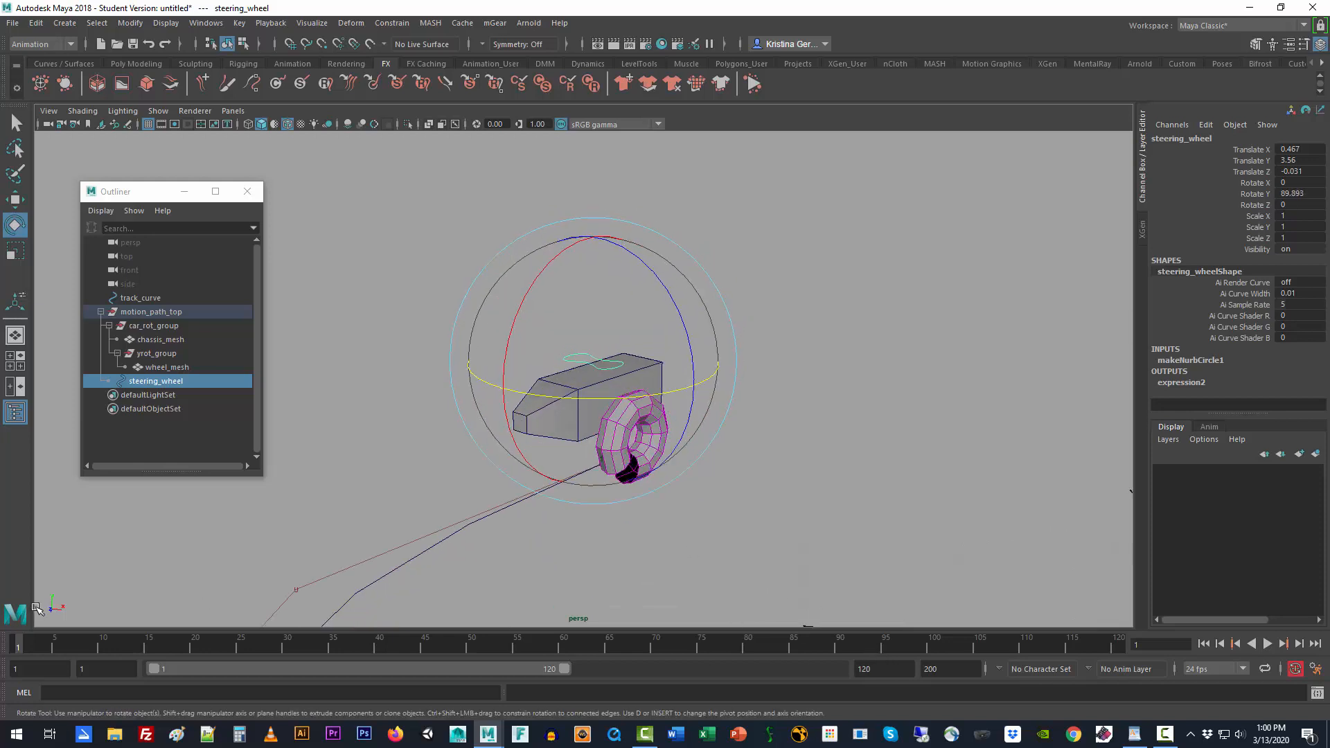
{"action": "key", "text": "alt+v"}
{"action": "mouse_move", "coordinate": [126, 645]}
{"action": "left_mouse_down"}
{"action": "mouse_move", "coordinate": [178, 645]}
{"action": "mouse_move", "coordinate": [123, 656]}
{"action": "mouse_move", "coordinate": [151, 655]}
{"action": "left_mouse_up"}
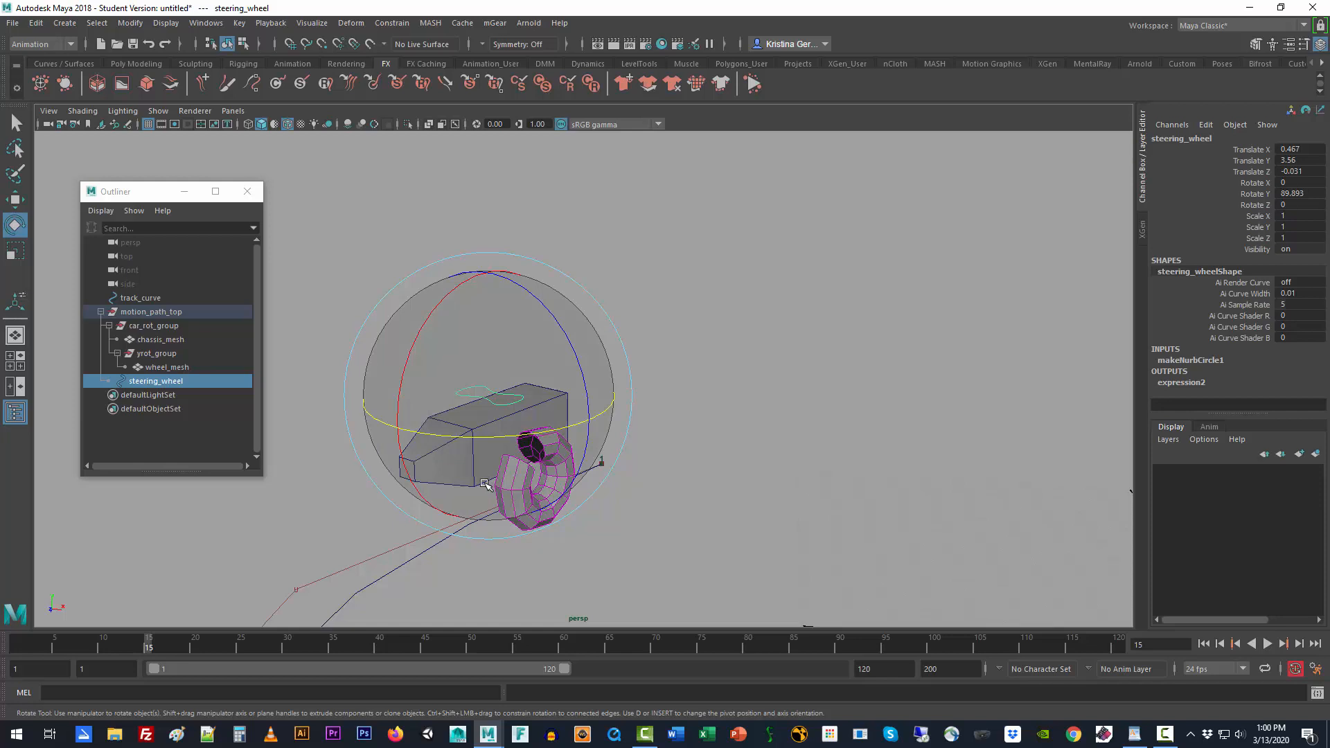
- Reverse the wheel's spin by editing wheel_mesh's Rotate Z expression to -(motionPath1.uValue * 3000), and scrub the timeline to frame 14
{"action": "left_click", "coordinate": [653, 538]}
{"action": "left_click", "coordinate": [552, 511]}
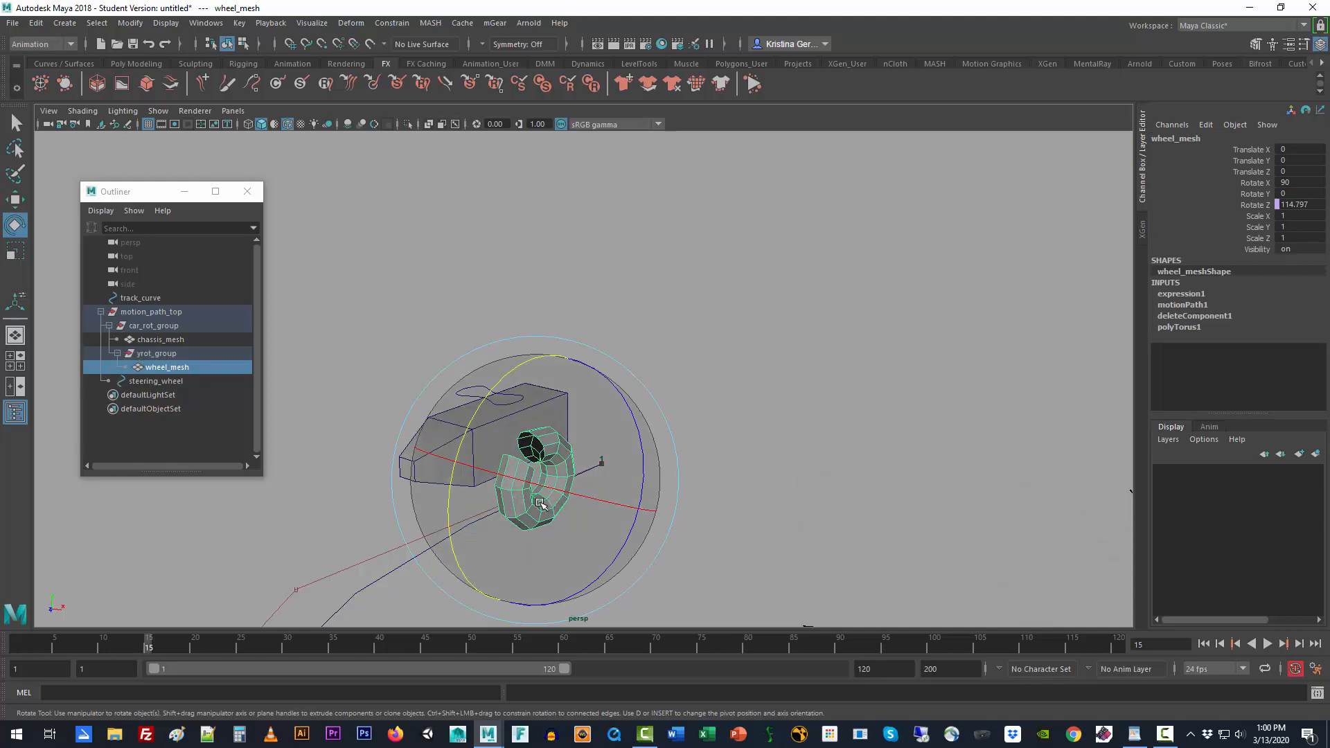
{"action": "left_click", "coordinate": [1254, 205]}
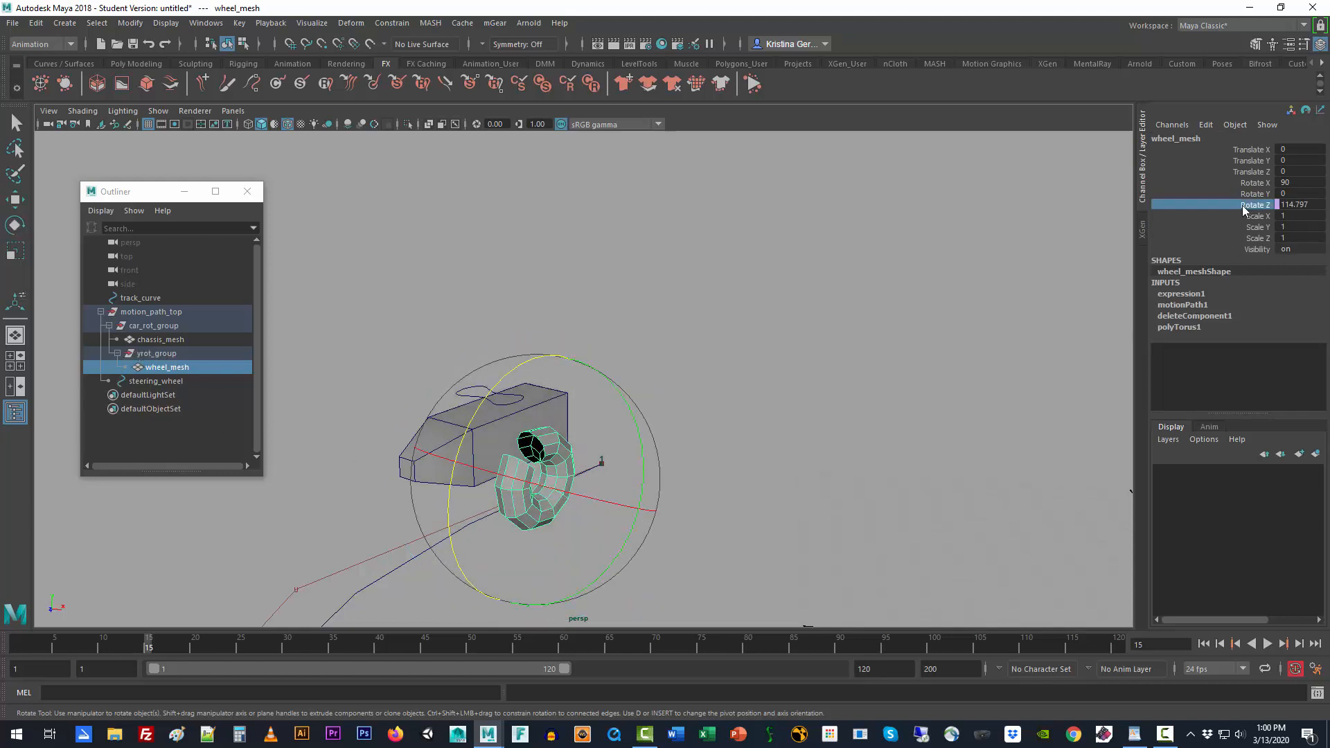
{"action": "right_click", "coordinate": [1241, 206]}
{"action": "left_click", "coordinate": [1242, 231]}
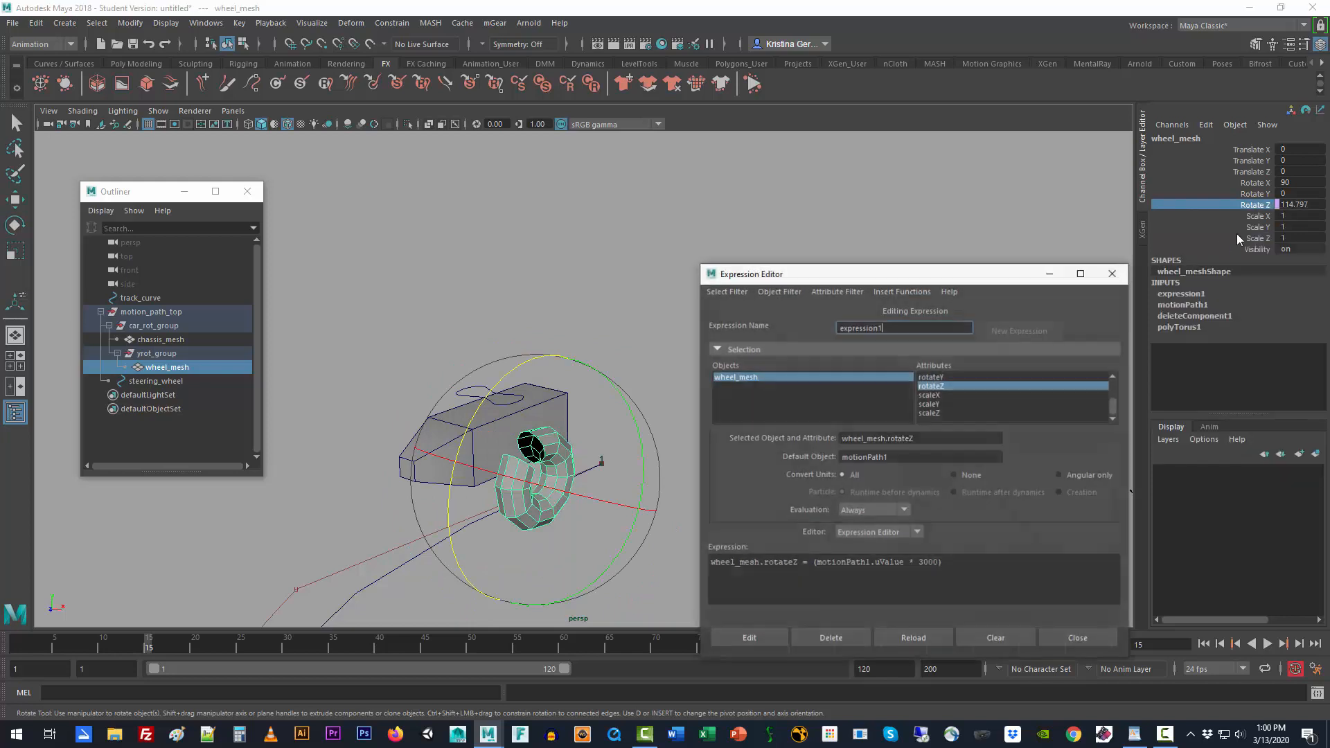
{"action": "left_click", "coordinate": [816, 563]}
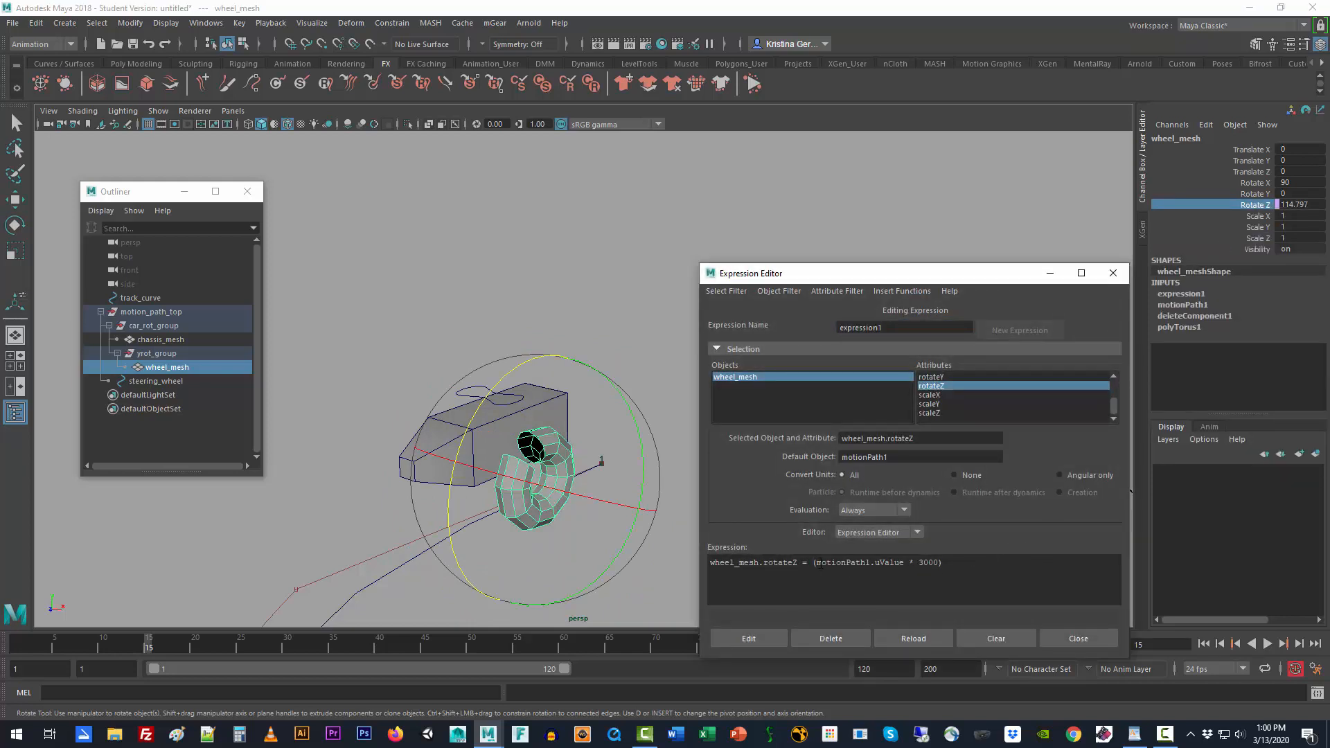
{"action": "type", "text": "-"}
{"action": "left_click", "coordinate": [749, 634]}
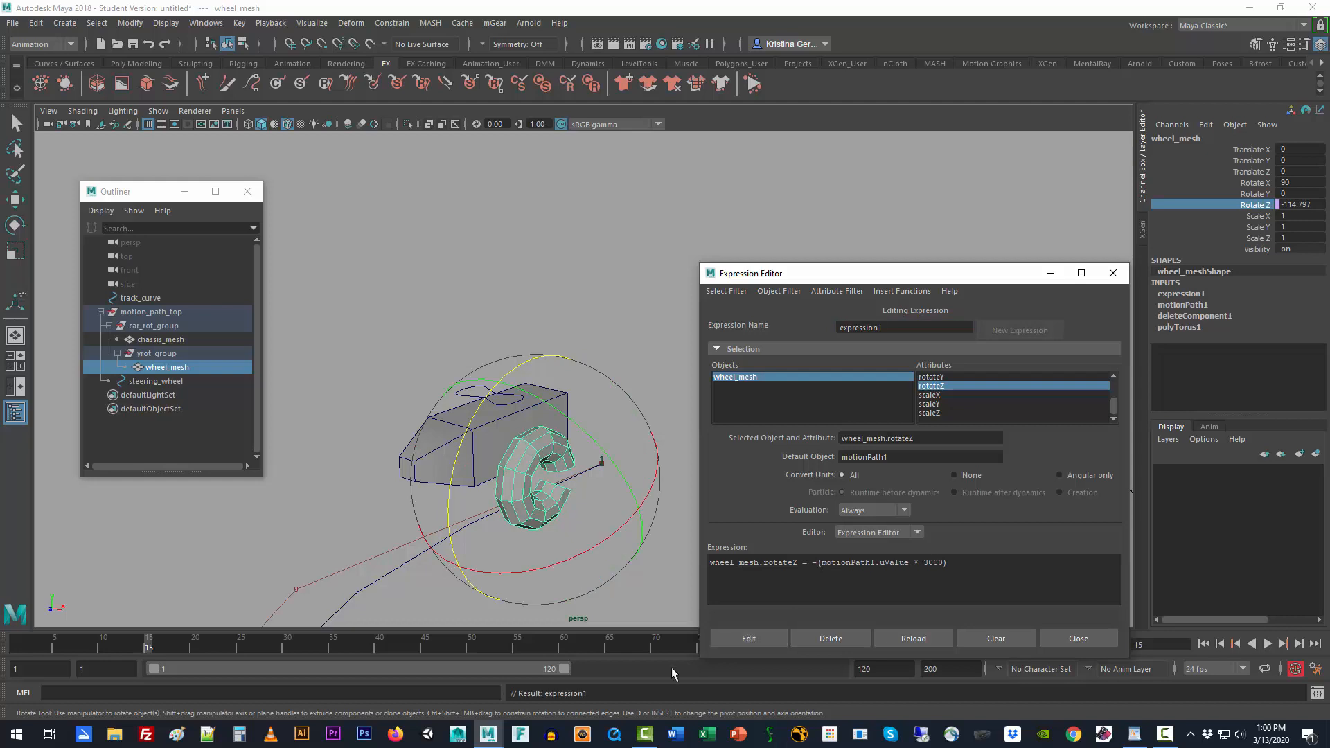
{"action": "left_click_drag", "start_coordinate": [172, 647], "coordinate": [140, 650]}
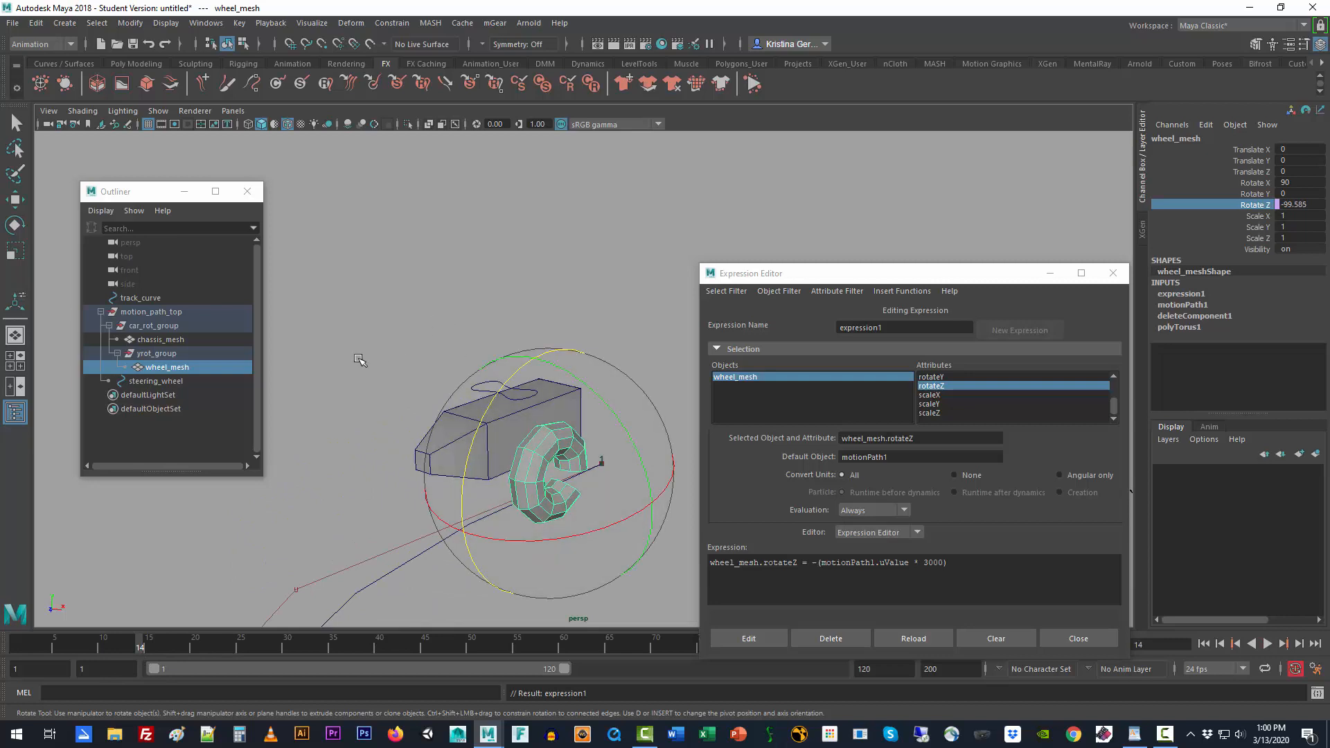
- Review yrot_group's Rotate Y expression, close the Expression Editor and deselect the group
{"action": "left_click", "coordinate": [170, 356]}
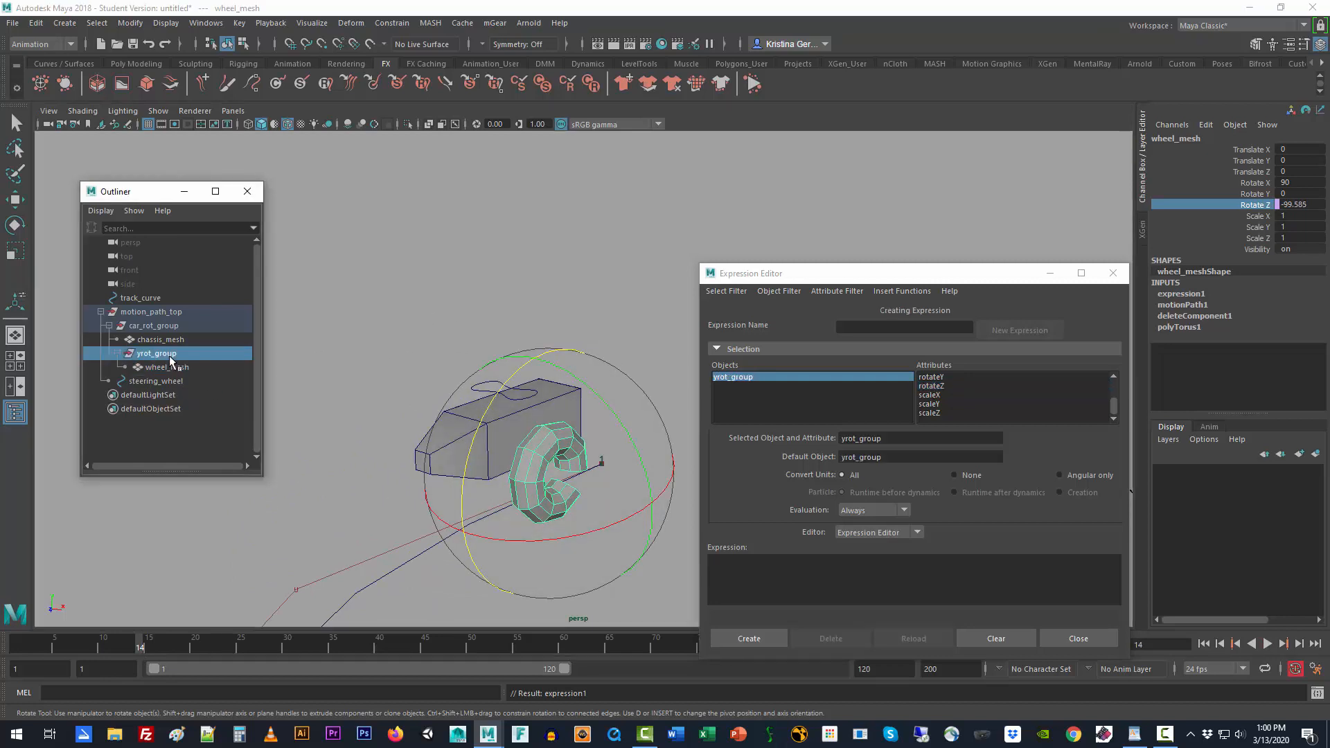
{"action": "left_click", "coordinate": [1254, 194]}
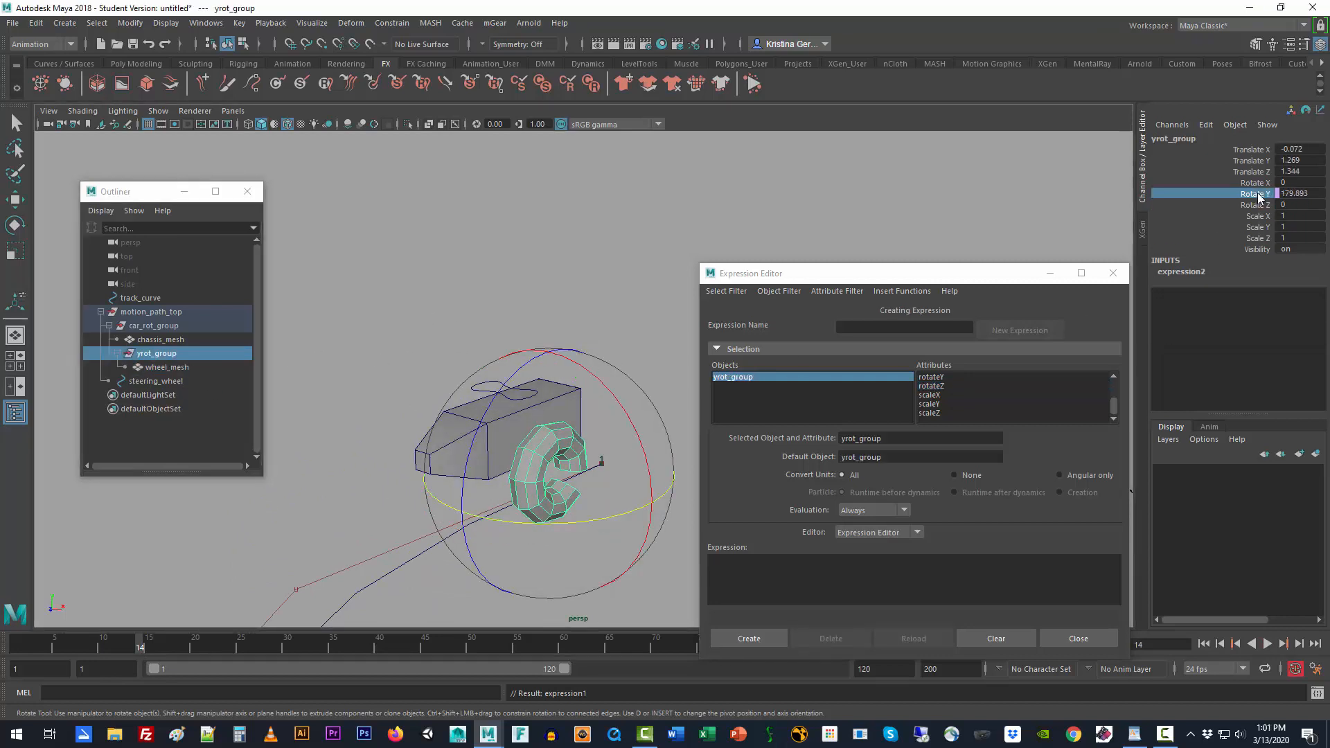
{"action": "right_click", "coordinate": [1258, 193]}
{"action": "left_click", "coordinate": [1262, 215]}
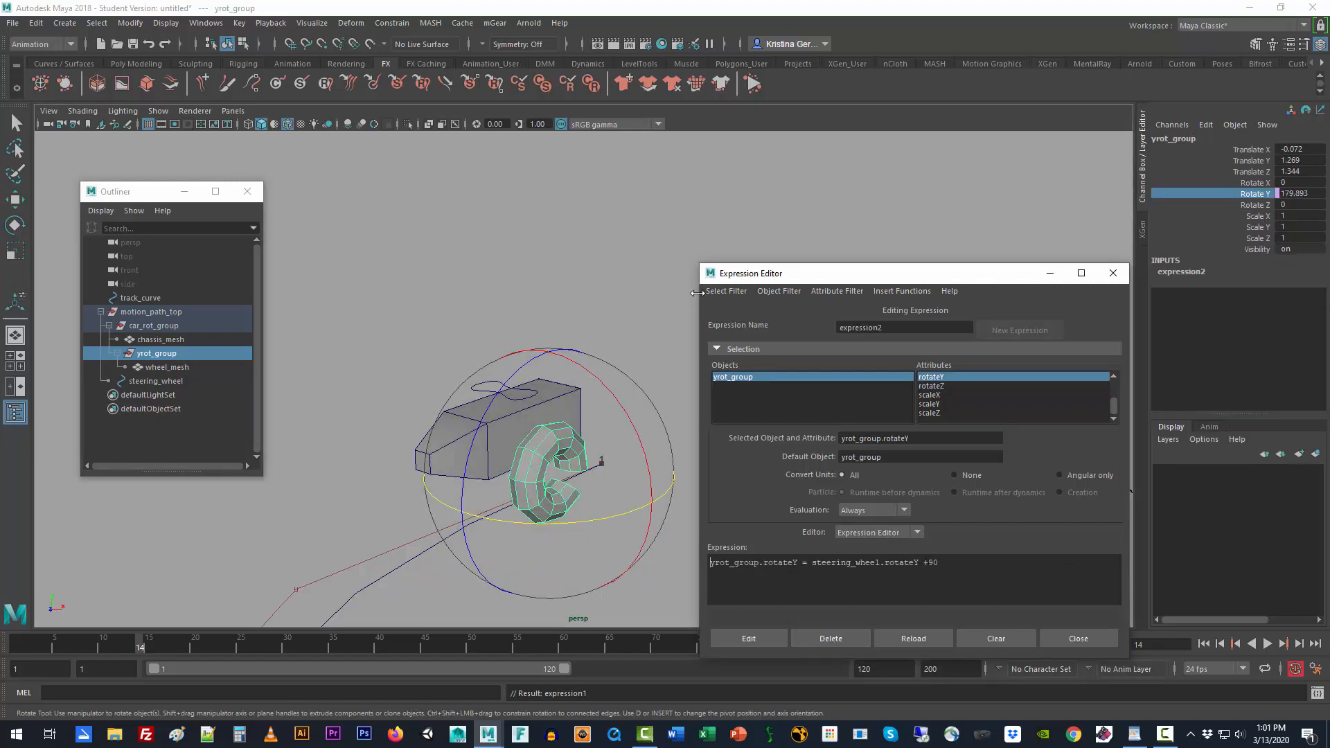
{"action": "left_click", "coordinate": [1113, 272]}
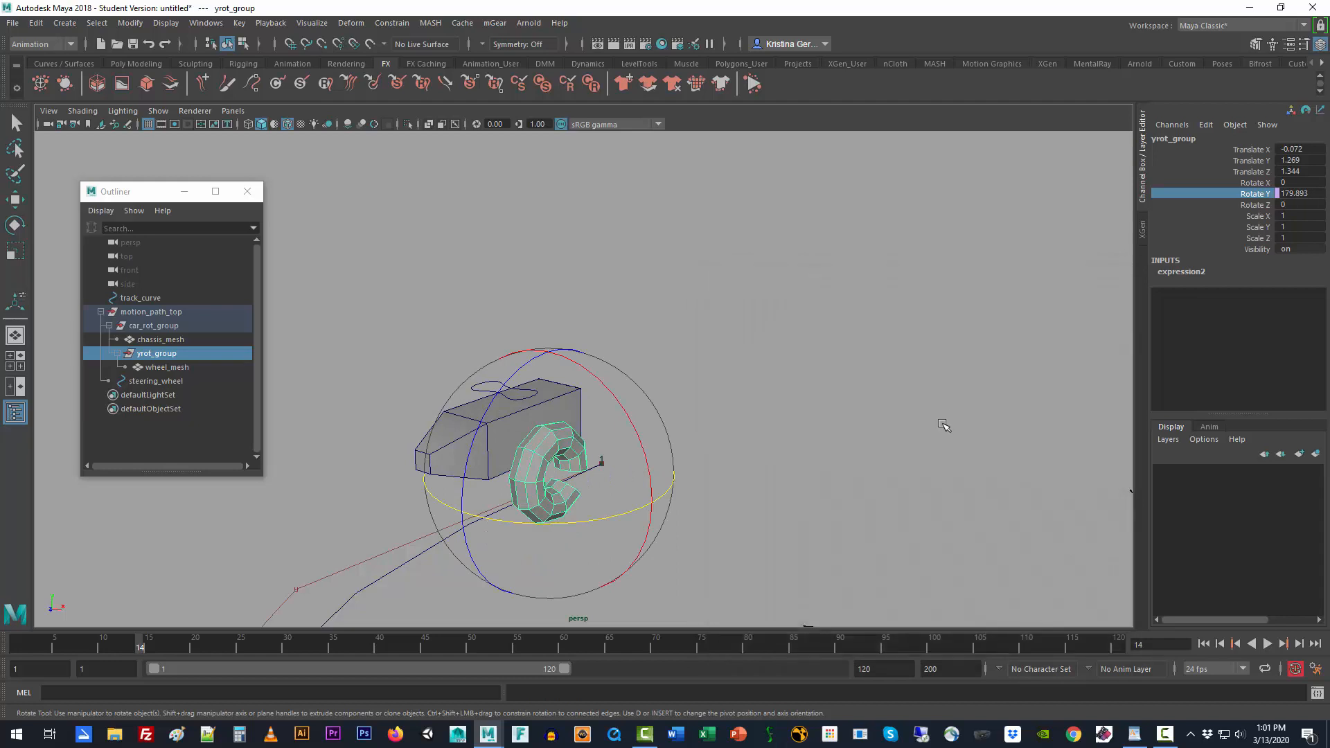
{"action": "left_click", "coordinate": [1043, 391]}
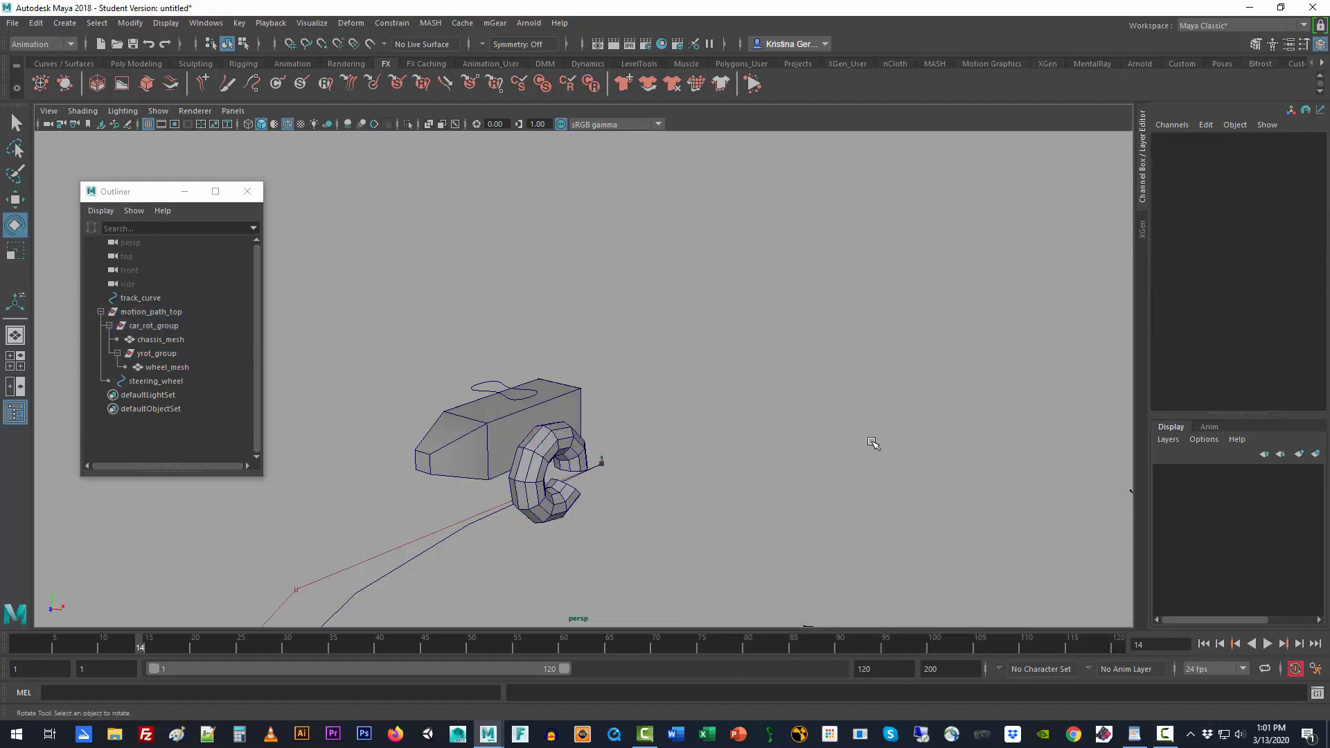
- Create a locator and move it along X to about -20.722, near the track curve ahead of the vehicle
{"action": "right_click_drag", "start_coordinate": [874, 445], "coordinate": [802, 497], "text": "alt"}
{"action": "middle_click_drag", "start_coordinate": [796, 496], "coordinate": [751, 386], "text": "alt"}
{"action": "left_click_drag", "start_coordinate": [751, 386], "coordinate": [736, 401], "text": "alt"}
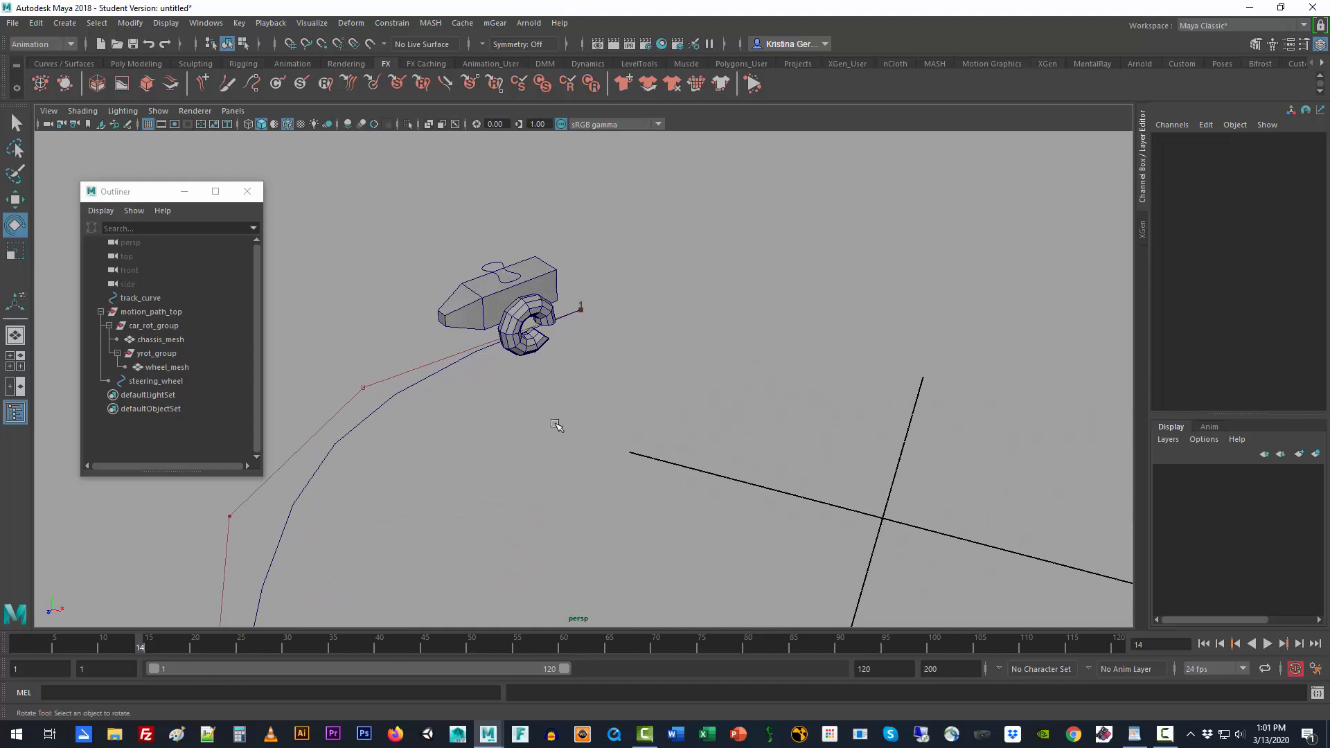
{"action": "left_click", "coordinate": [69, 26]}
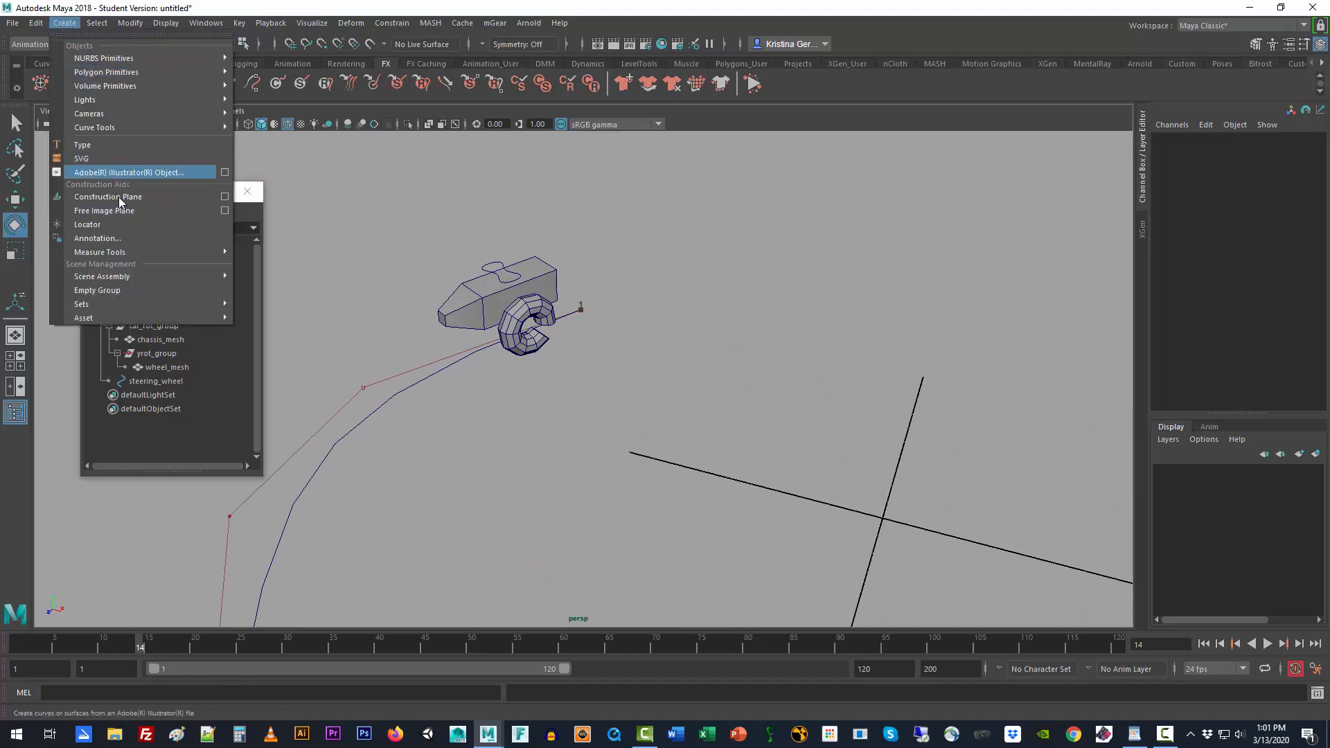
{"action": "left_click", "coordinate": [117, 225]}
{"action": "scroll", "coordinate": [842, 552], "scroll_direction": "down", "scroll_amount": 4}
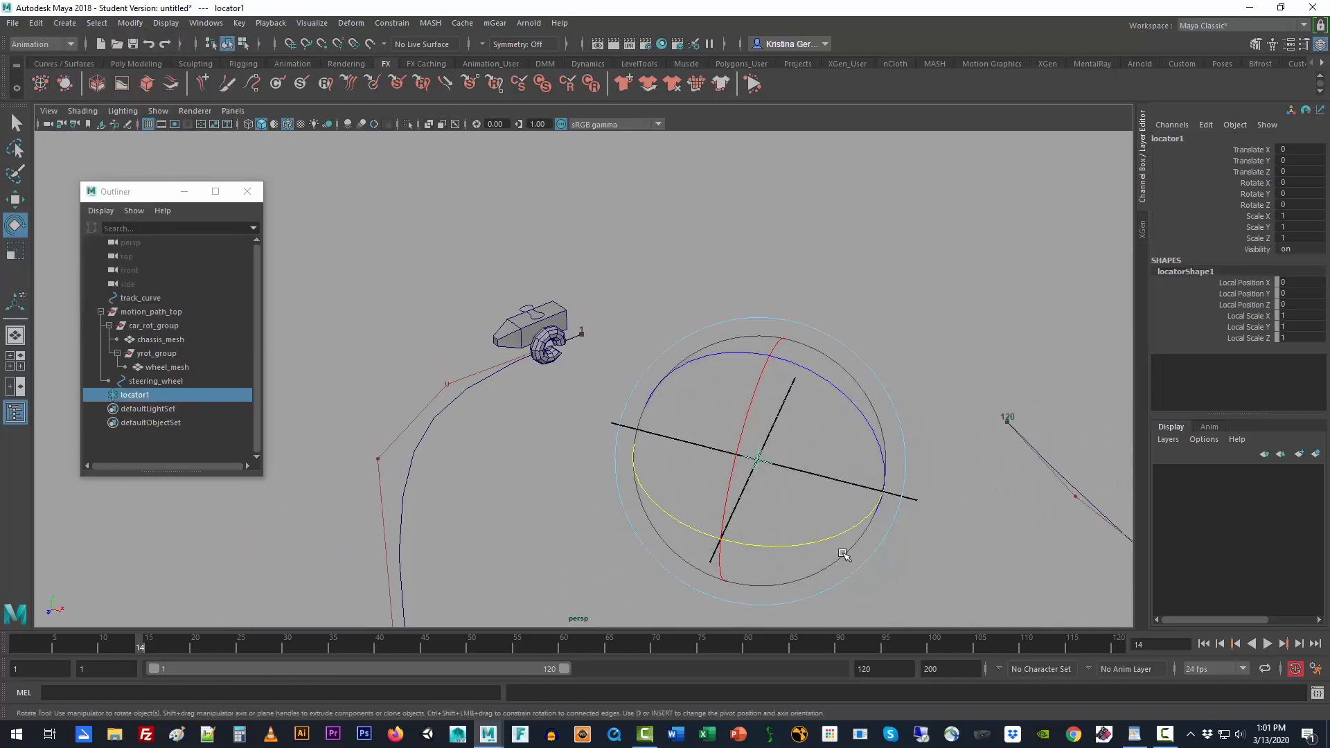
{"action": "key", "text": "w"}
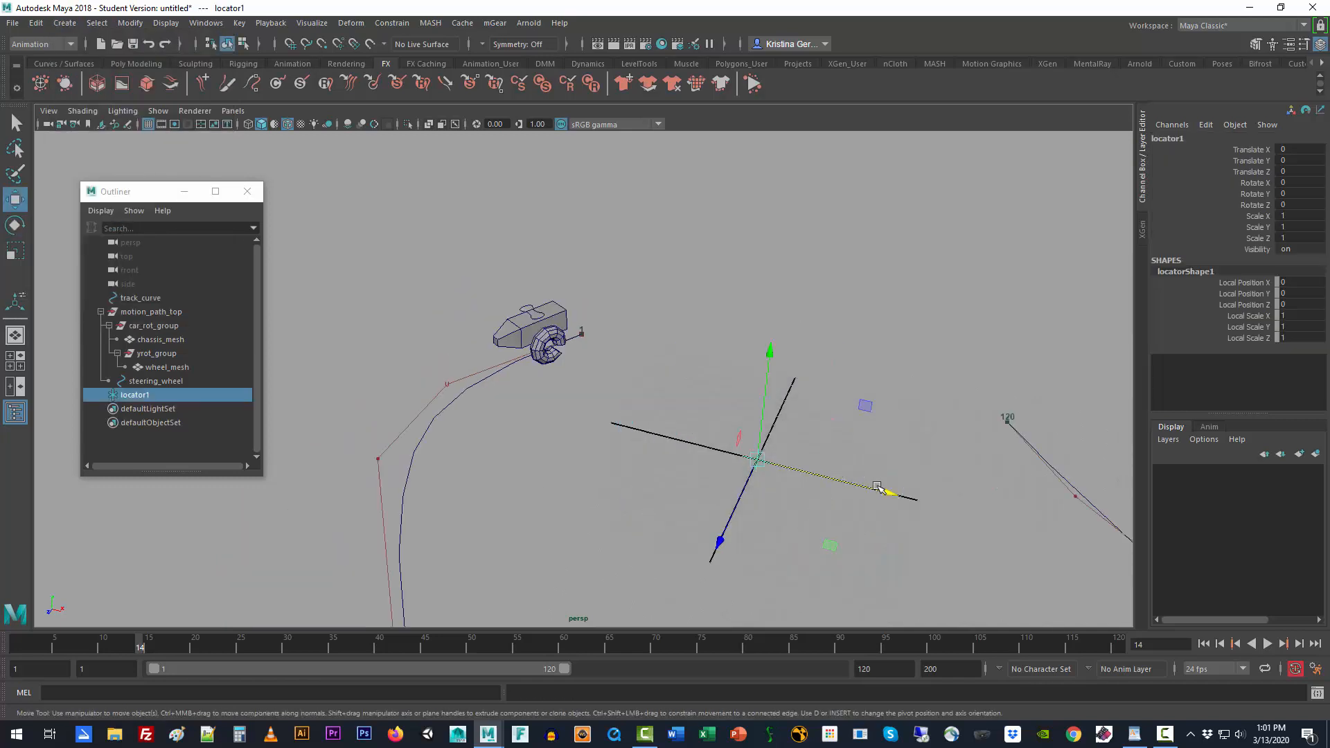
{"action": "left_click_drag", "start_coordinate": [861, 483], "coordinate": [574, 415]}
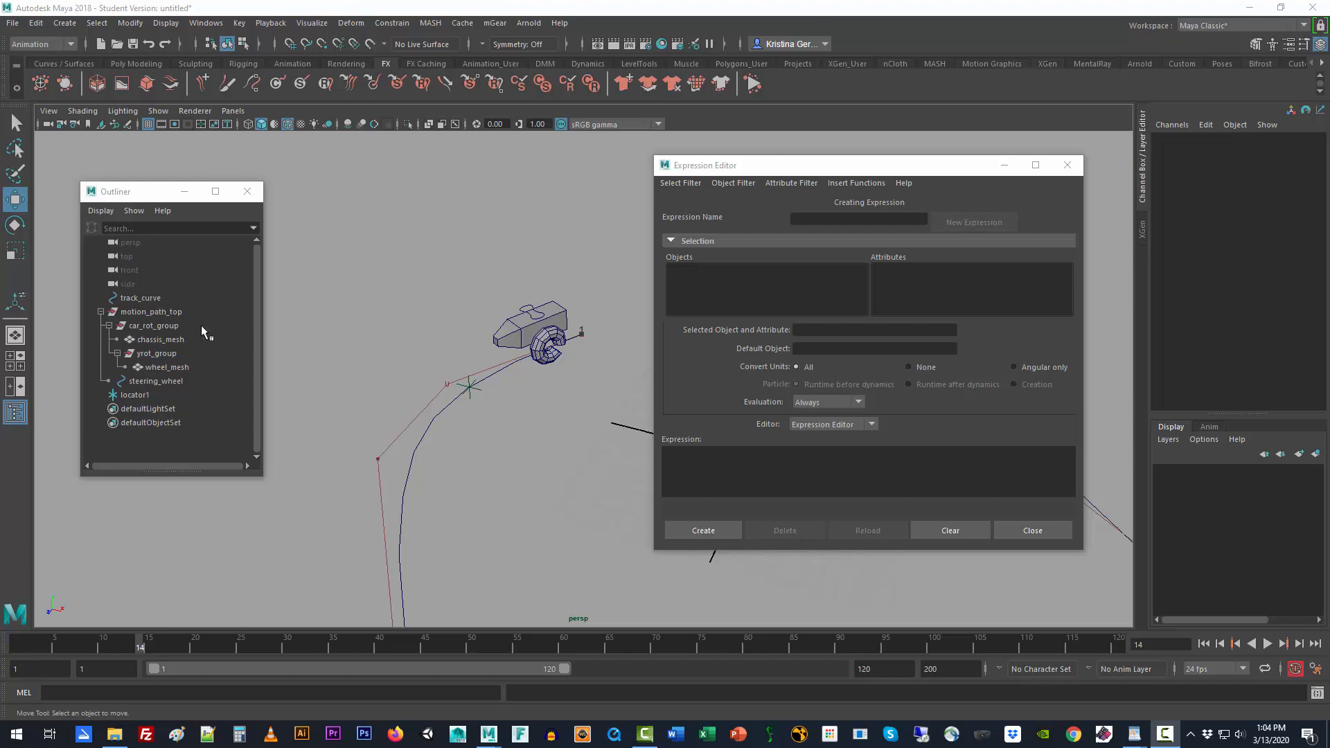
- Create a Translate X expression for locator1: locator1.translateX = `getAttr -t (frame +5) motion_path_top.tx`
{"action": "left_click", "coordinate": [139, 393]}
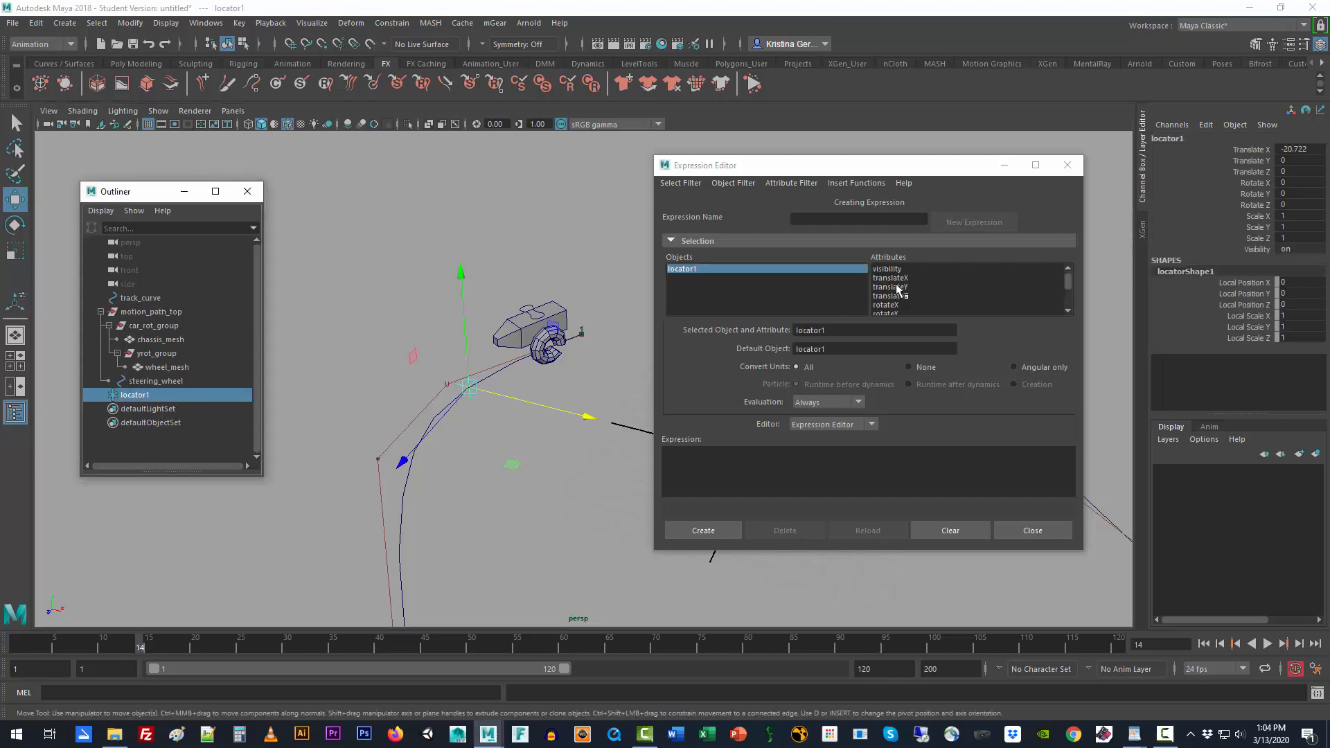
{"action": "left_click_drag", "start_coordinate": [874, 331], "coordinate": [779, 326]}
{"action": "key", "text": "ctrl+c"}
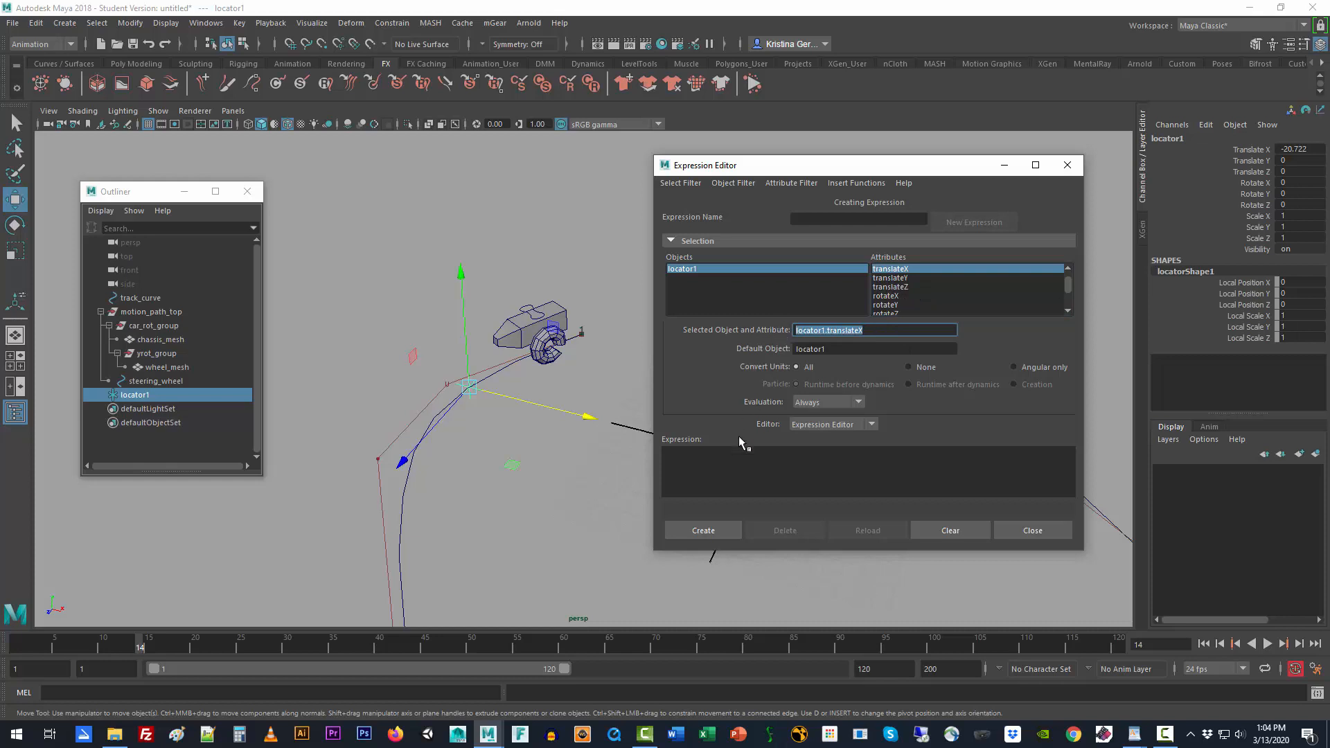
{"action": "left_click", "coordinate": [744, 453]}
{"action": "key", "text": "ctrl+v"}
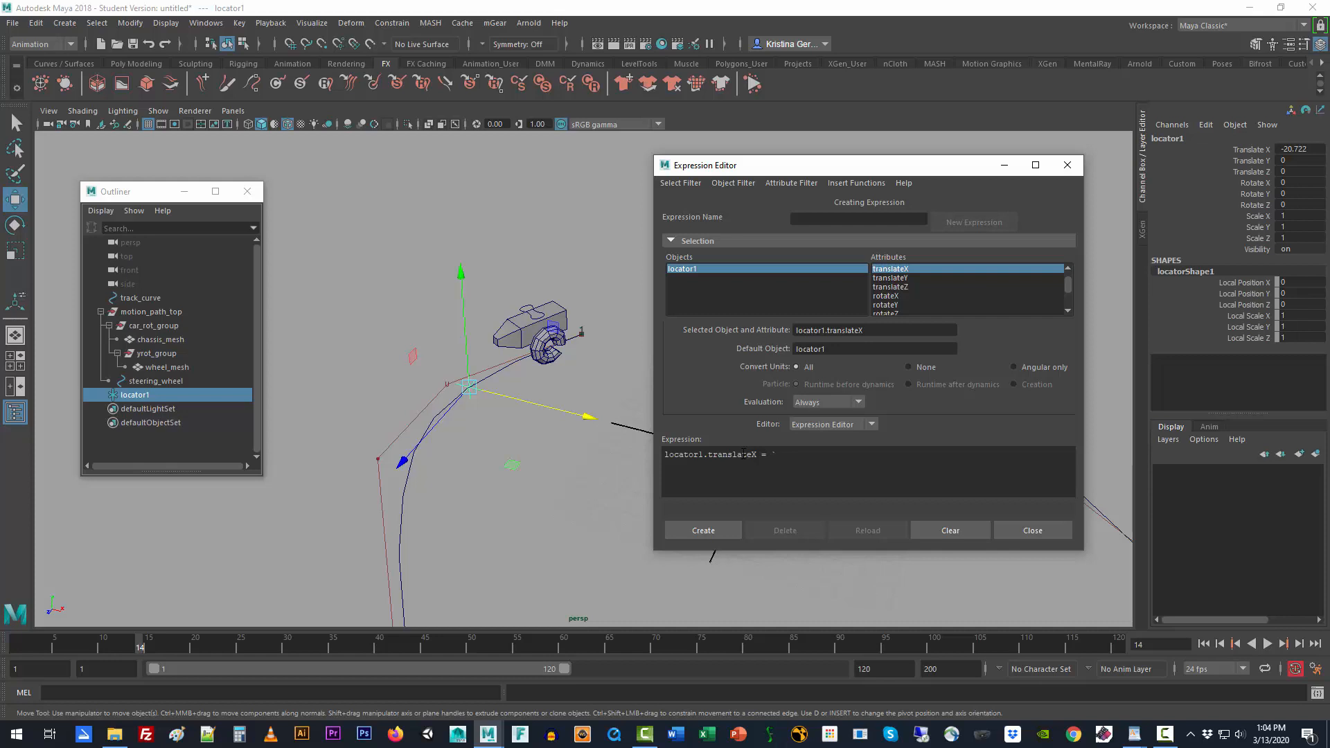
{"action": "type", "text": "\""}
{"action": "type", "text": "getAttr"}
{"action": "type", "text": "-f"}
{"action": "key", "text": "shift+Left"}
{"action": "type", "text": "t"}
{"action": "key", "text": "Right"}
{"action": "key", "text": "Right"}
{"action": "type", "text": "frame"}
{"action": "type", "text": "motion_path_to"}
{"action": "left_click", "coordinate": [715, 532]}
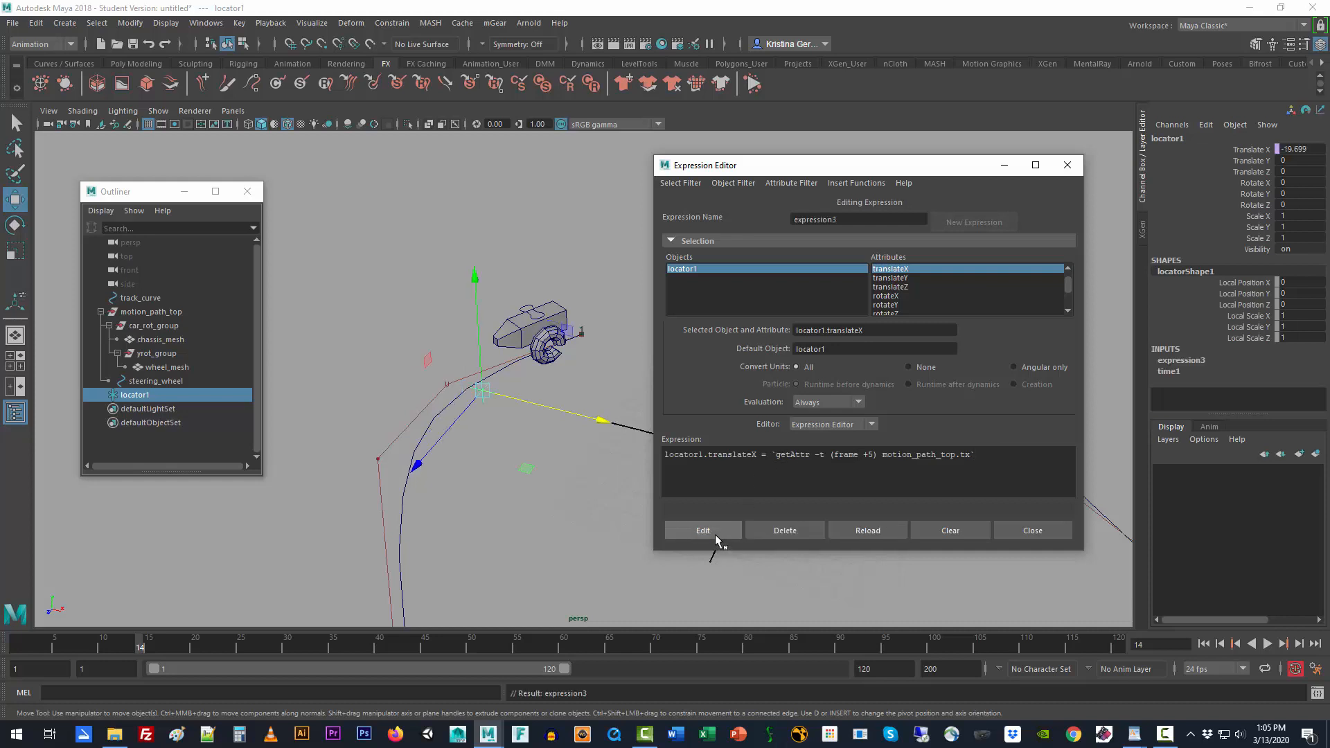
- Play the animation to check the locator's X movement, moving the Expression Editor aside, and stop playback
{"action": "left_click", "coordinate": [1267, 643]}
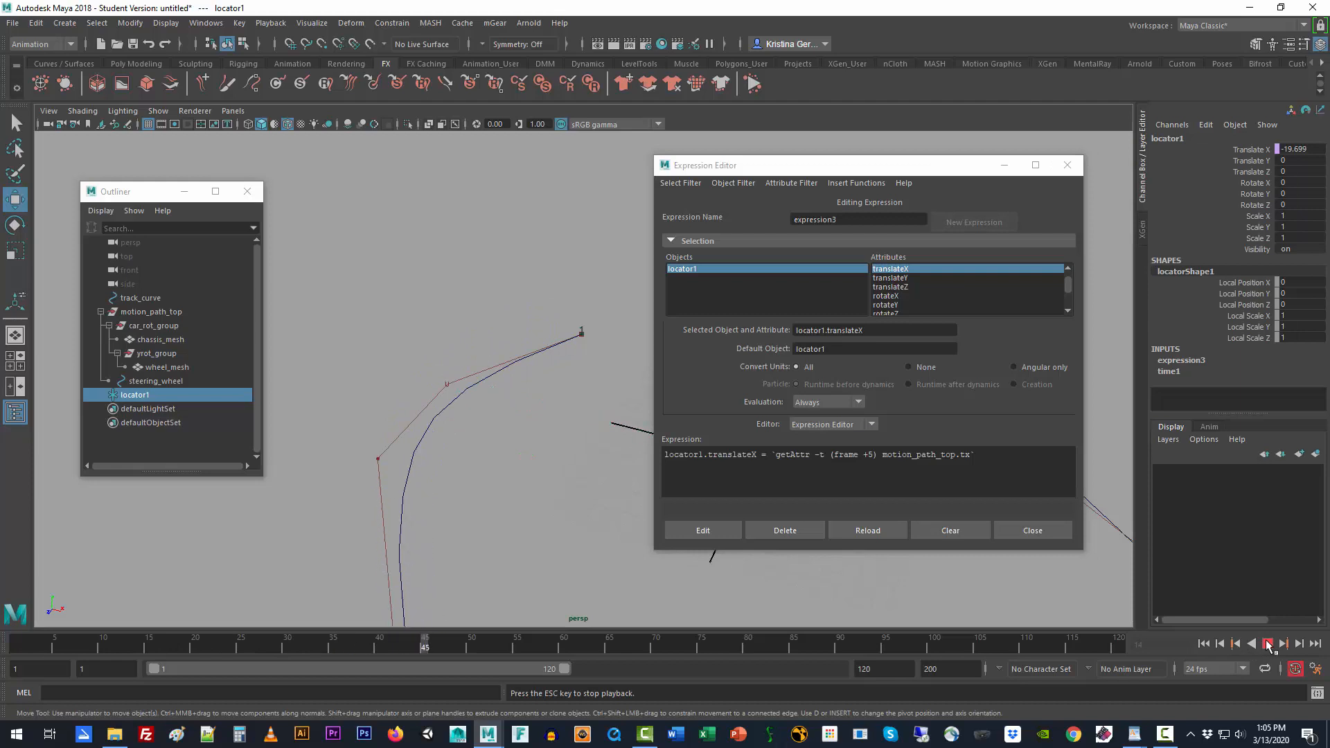
{"action": "left_click", "coordinate": [973, 168]}
{"action": "left_click_drag", "start_coordinate": [972, 168], "coordinate": [1112, 108]}
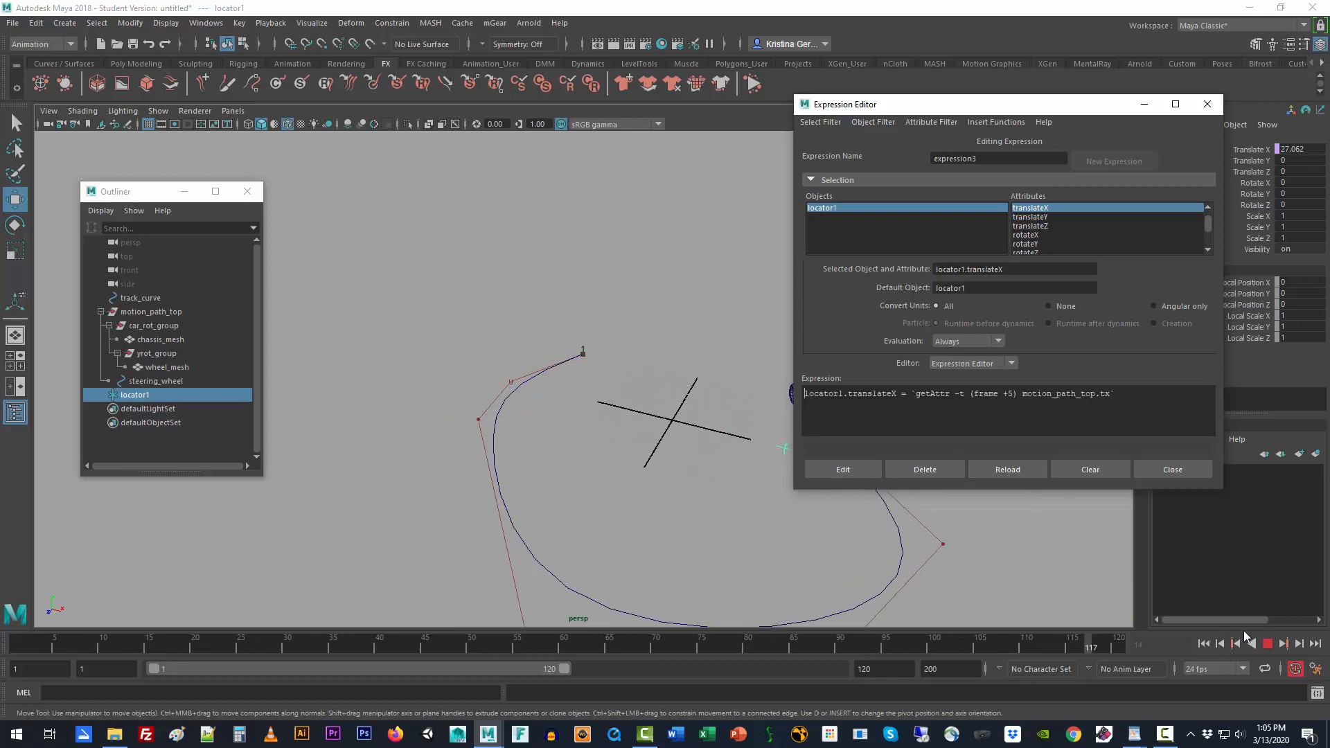
{"action": "left_click", "coordinate": [1267, 645]}
- Reuse the X expression for locator1's Translate Y: locator1.translateY = `getAttr -t (frame +5) motion_path_top.ty`
{"action": "left_click_drag", "start_coordinate": [1139, 398], "coordinate": [809, 393]}
{"action": "key", "text": "ctrl+c"}
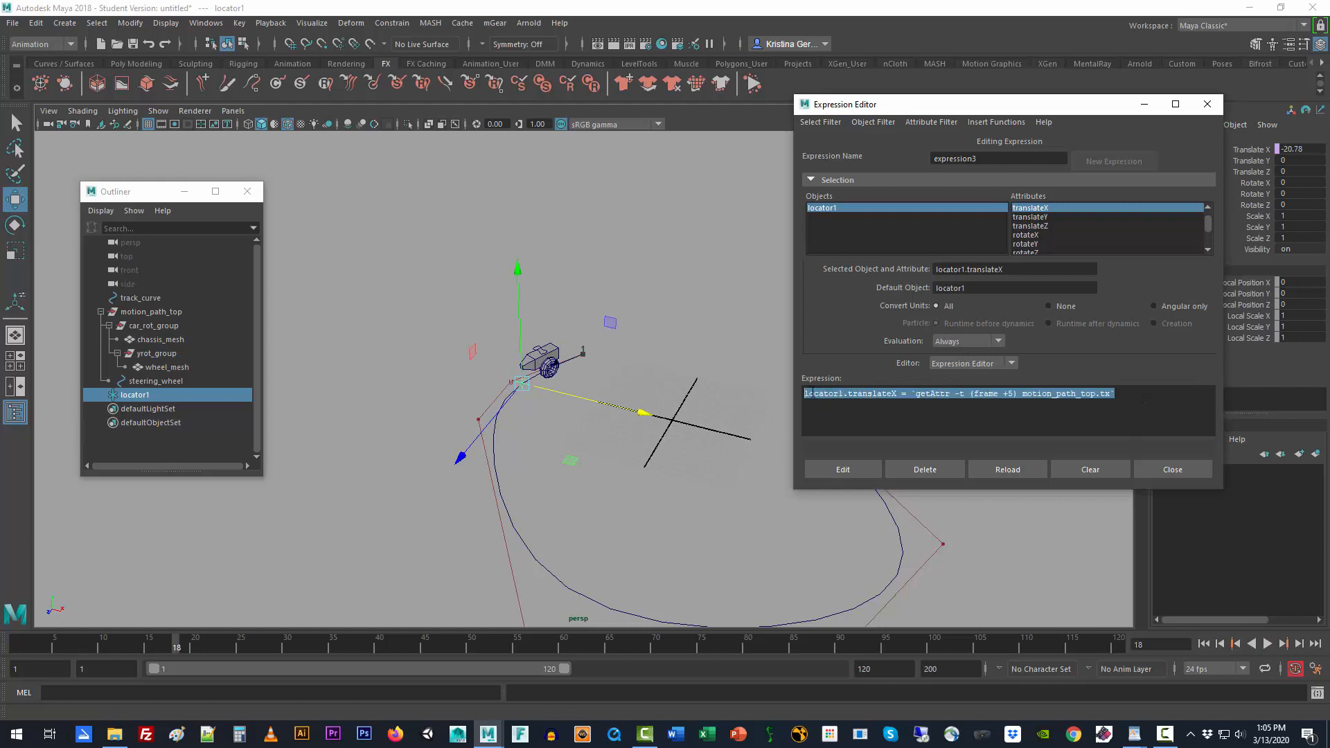
{"action": "left_click", "coordinate": [1030, 216]}
{"action": "left_click", "coordinate": [999, 397]}
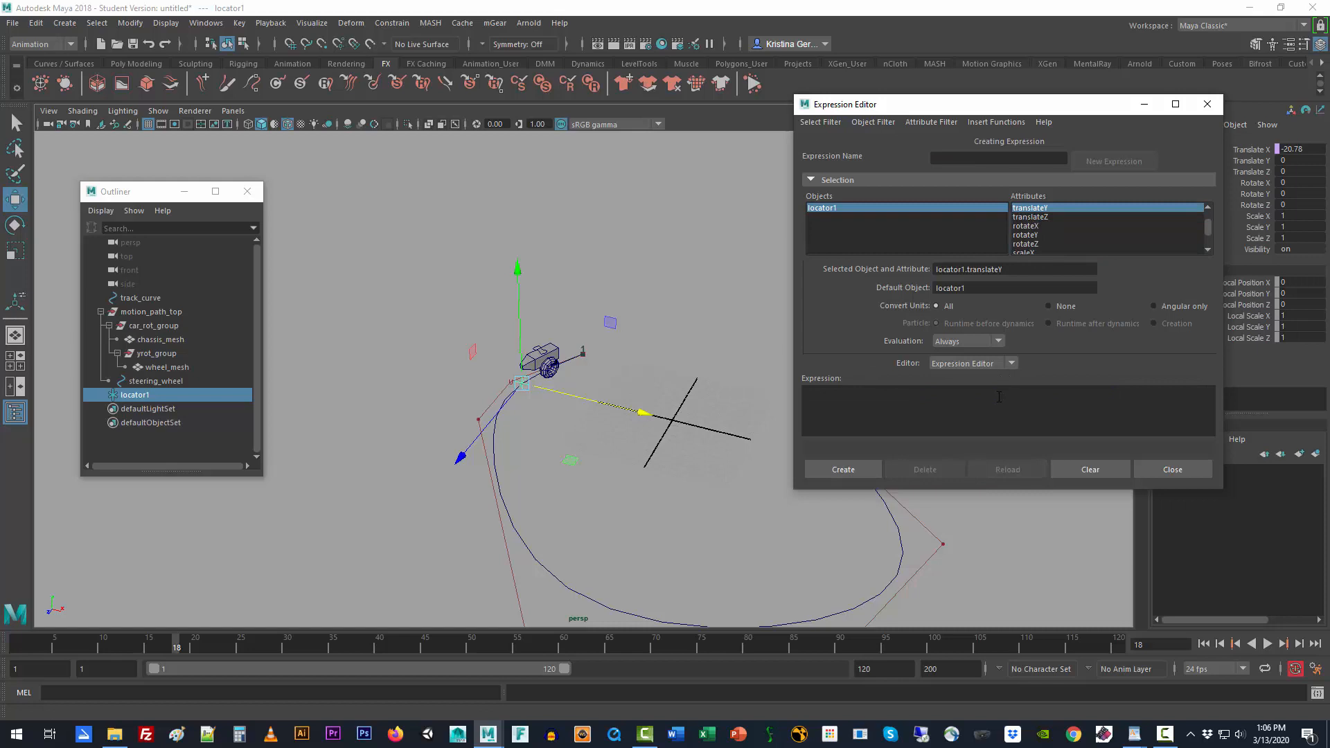
{"action": "key", "text": "ctrl+v"}
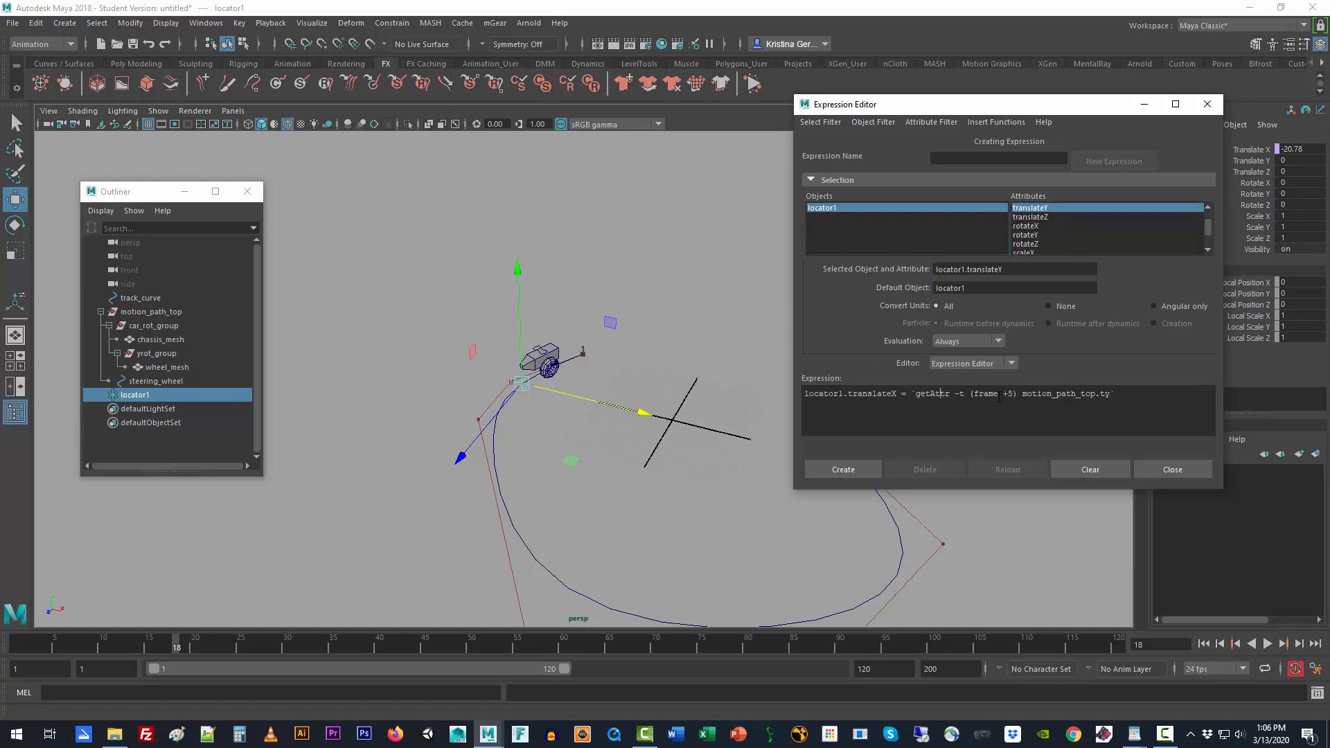
{"action": "key", "text": "shift+Right"}
{"action": "type", "text": "Y"}
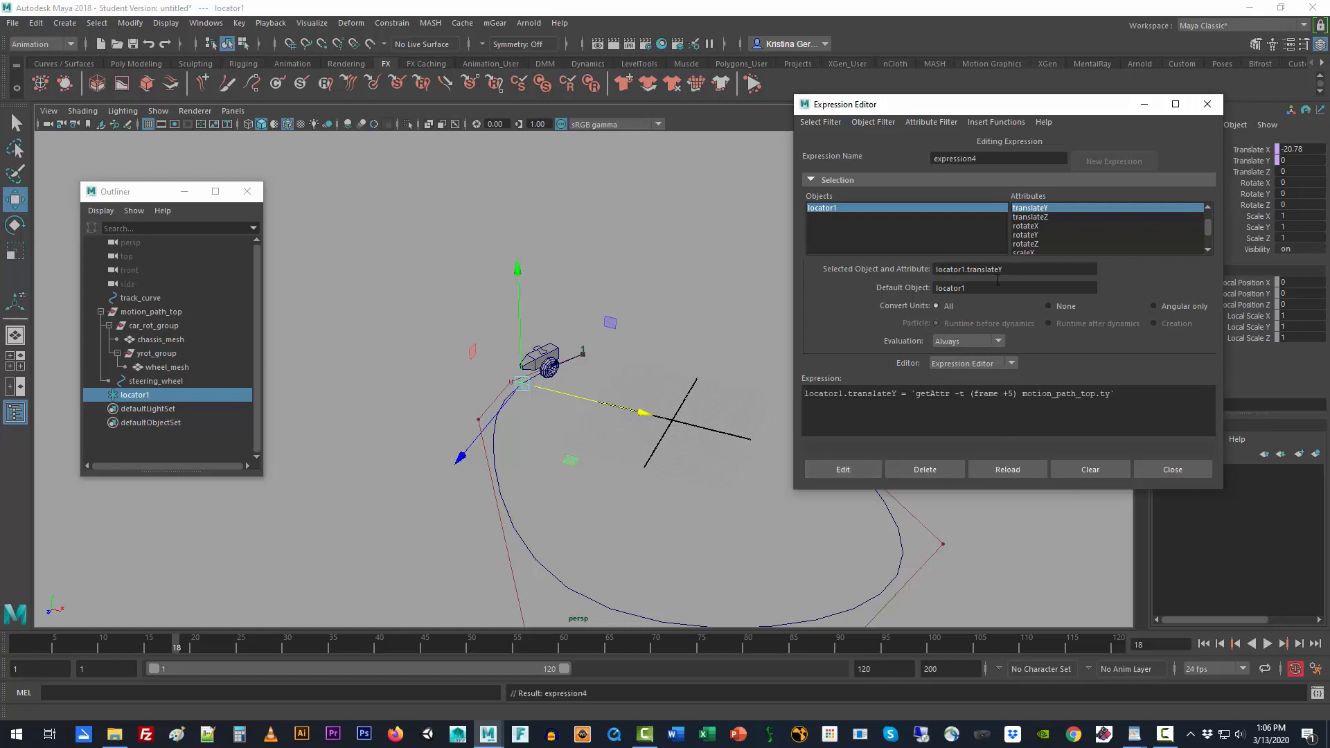
- Create the matching Translate Z expression on locator1, reading motion_path_top.tz at frame +5, and close the Expression Editor
{"action": "left_click", "coordinate": [1055, 216]}
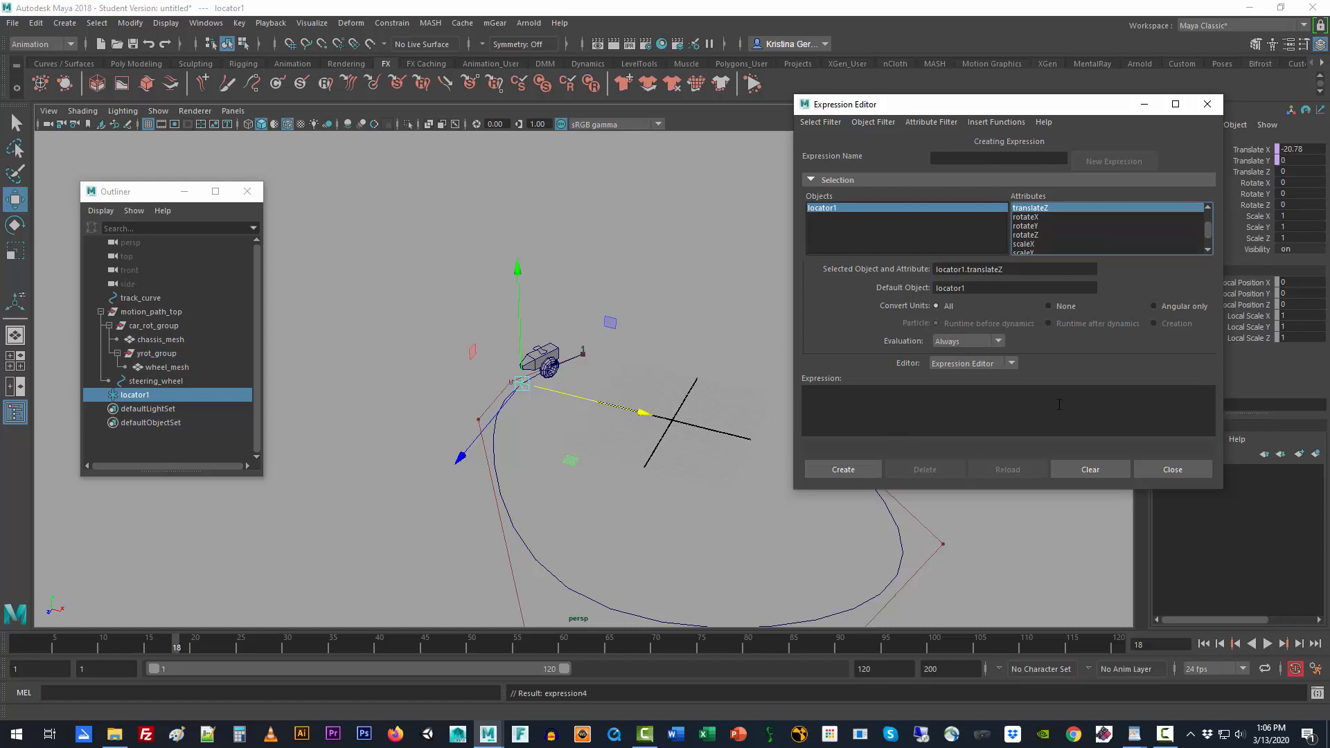
{"action": "key", "text": "ctrl+v"}
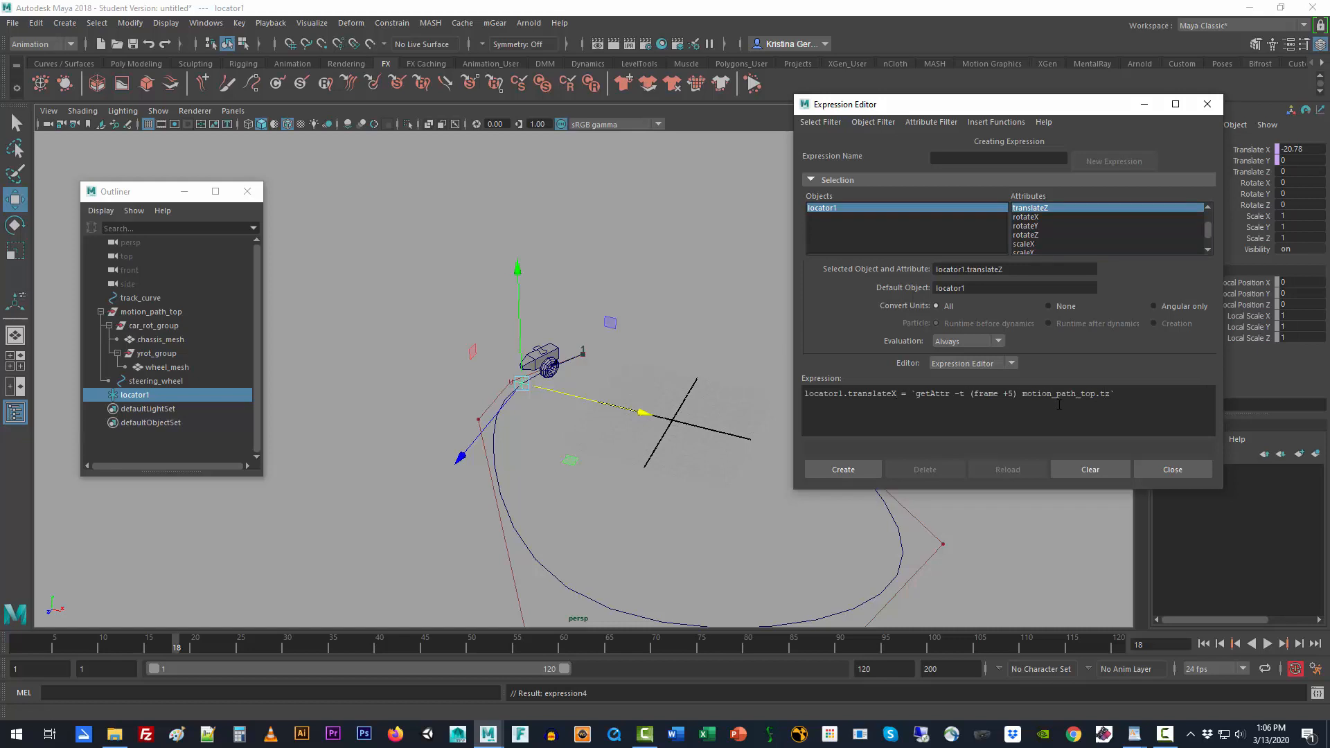
{"action": "left_click", "coordinate": [864, 469]}
{"action": "left_click", "coordinate": [1178, 469]}
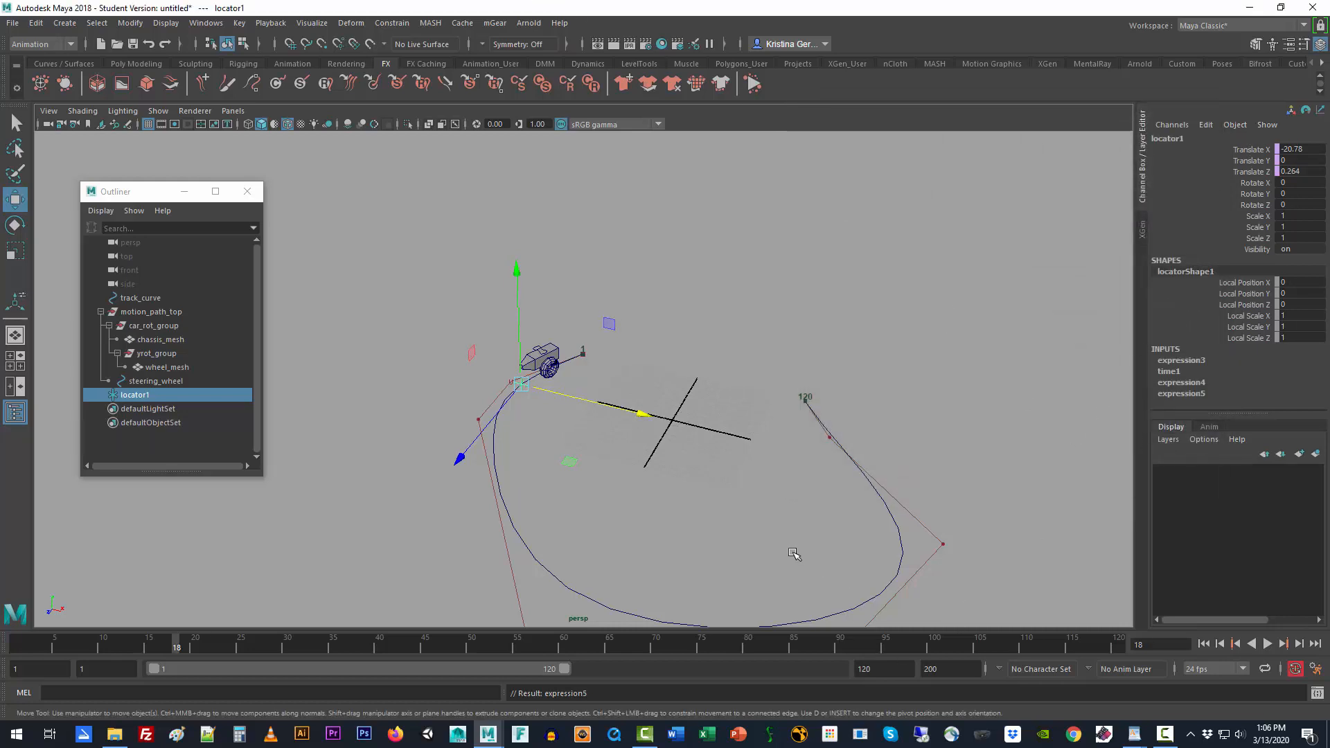
- Play the animation to check the locator against the vehicle along the track, then rewind and scrub to frame 28
{"action": "left_click", "coordinate": [728, 544]}
{"action": "scroll", "coordinate": [703, 530], "scroll_direction": "up", "scroll_amount": 3}
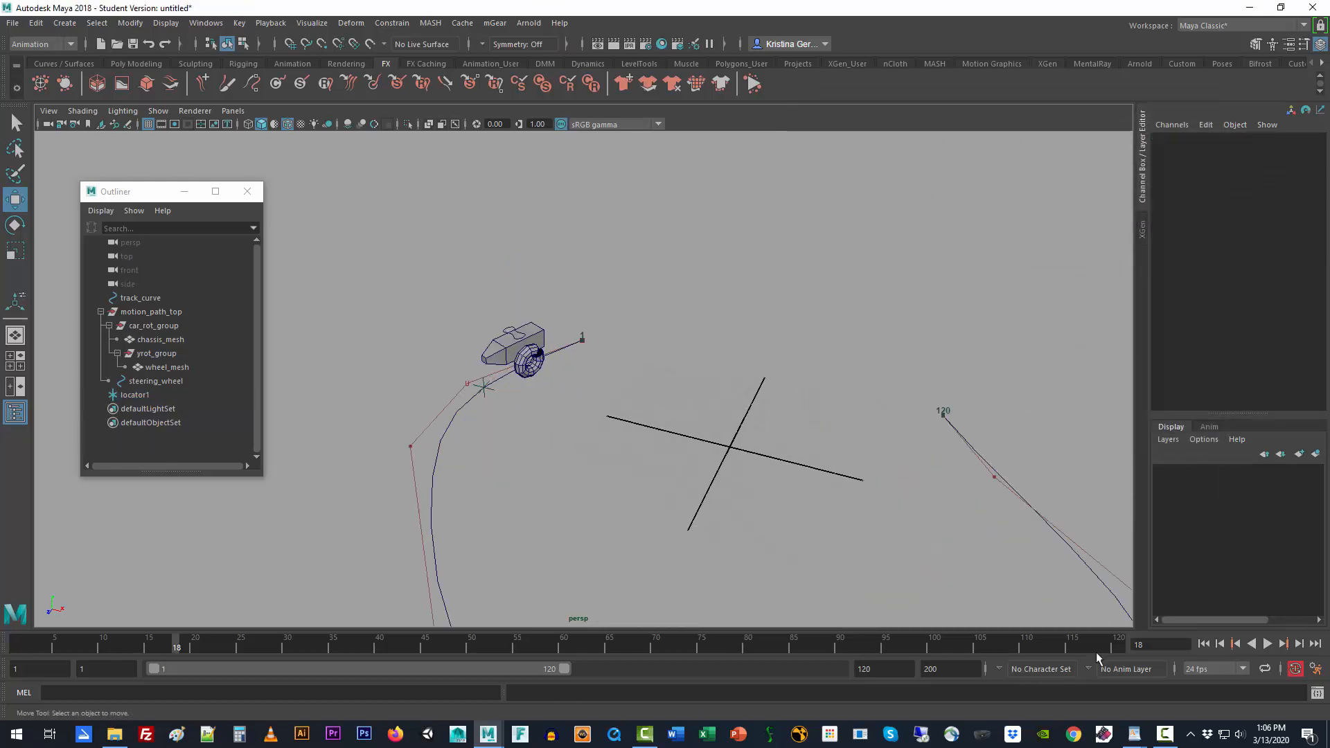
{"action": "left_click", "coordinate": [1267, 644]}
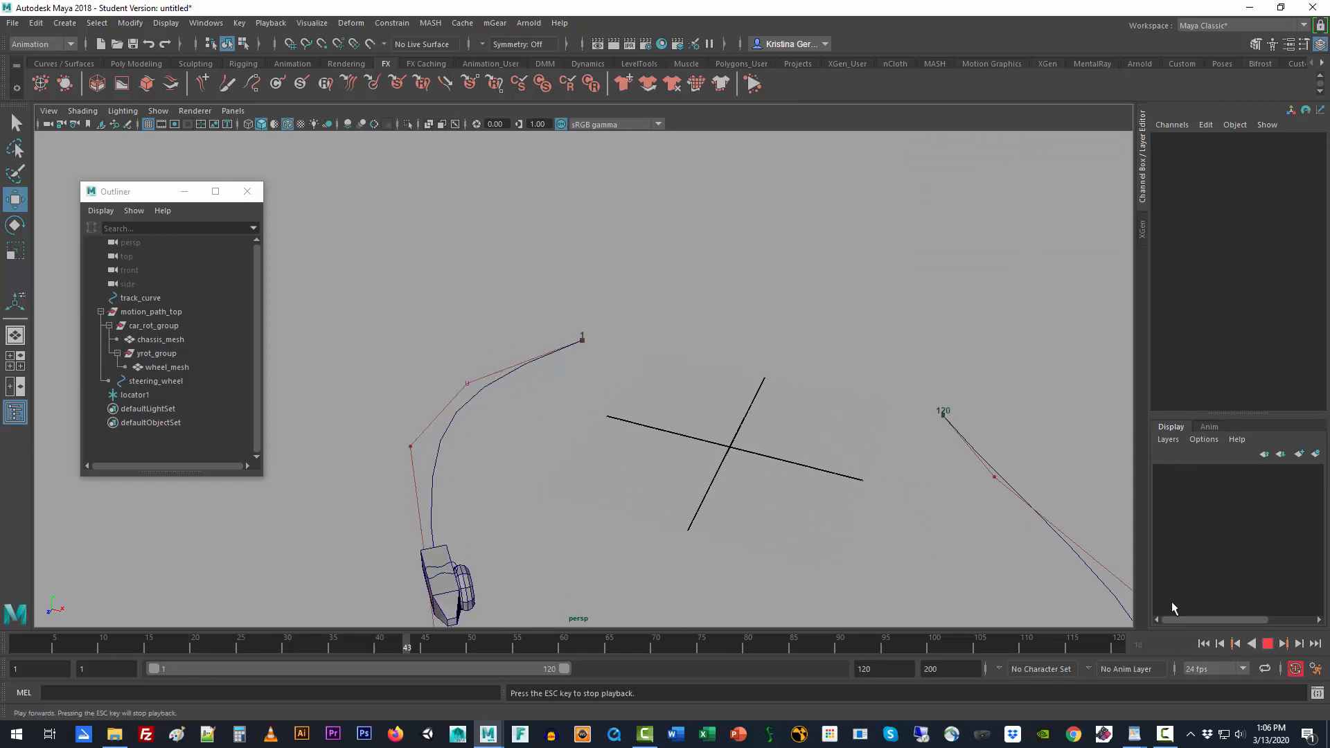
{"action": "middle_click_drag", "start_coordinate": [867, 481], "coordinate": [801, 341], "text": "alt"}
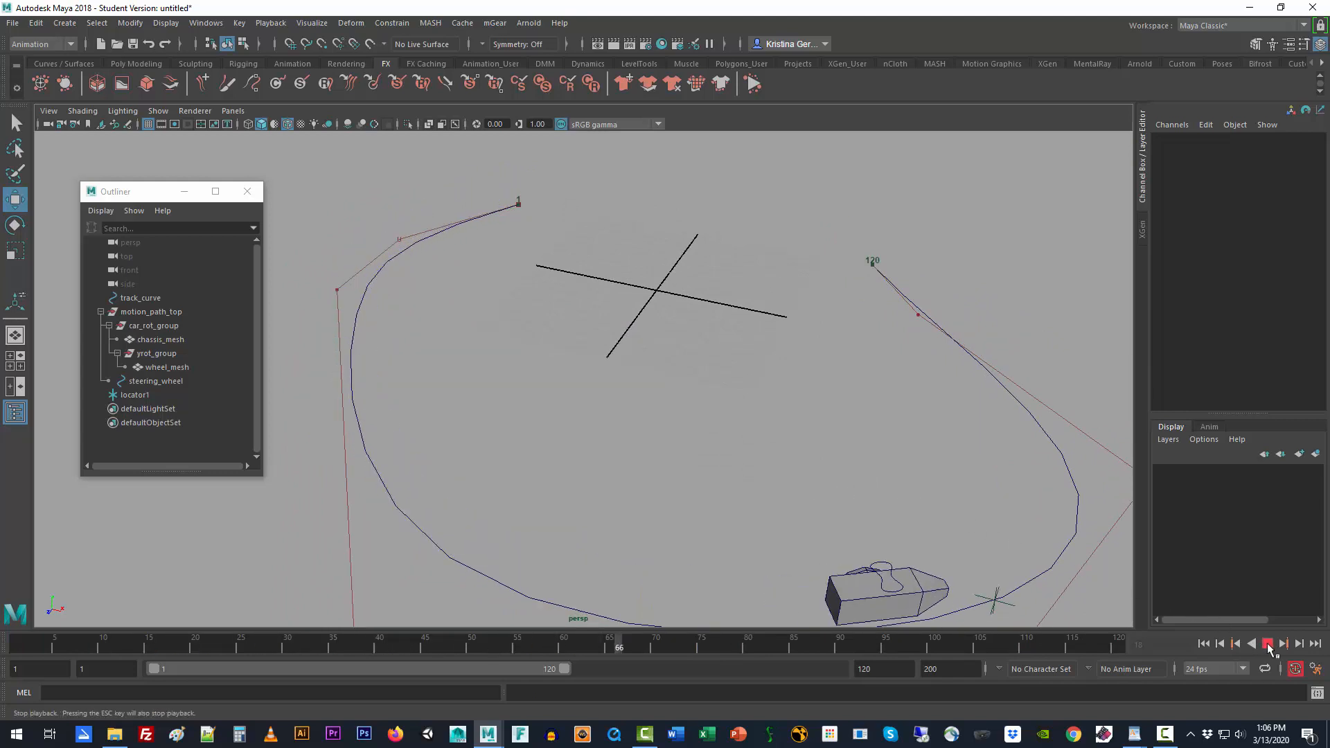
{"action": "left_click", "coordinate": [1268, 644]}
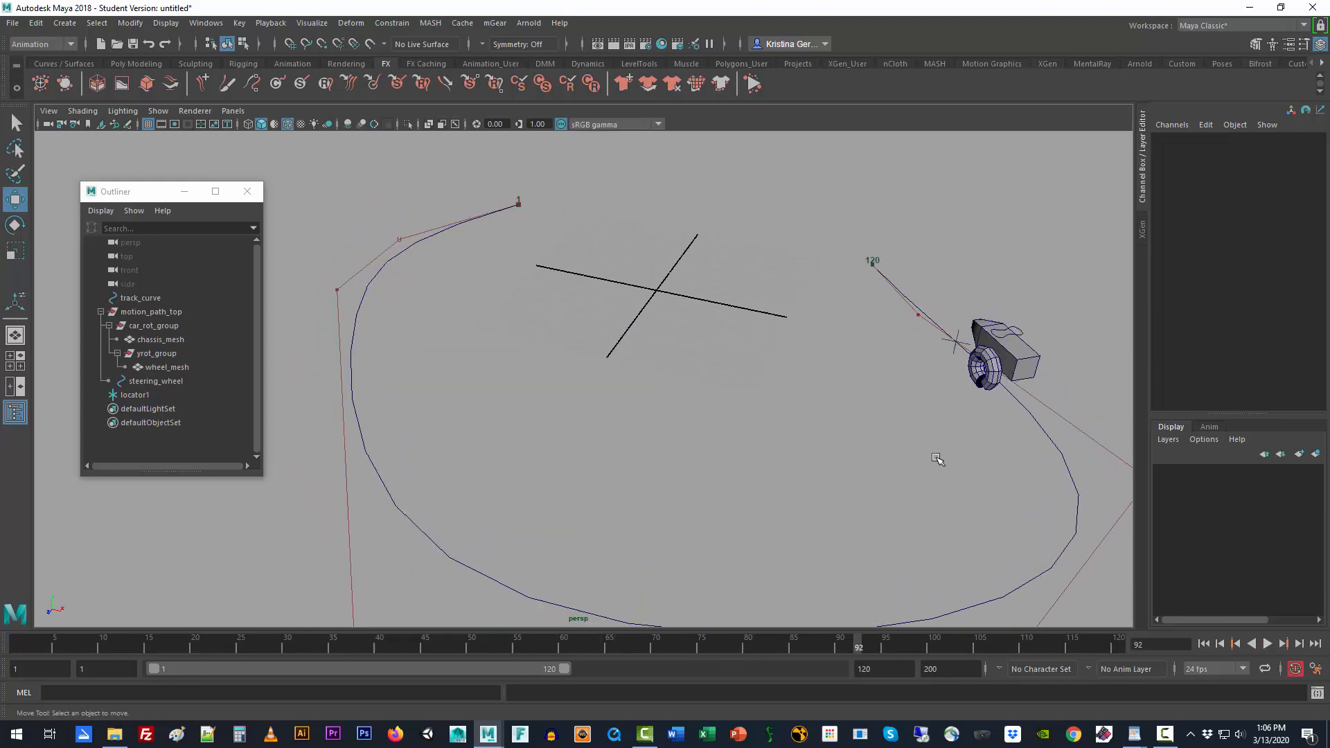
{"action": "left_click", "coordinate": [1204, 644]}
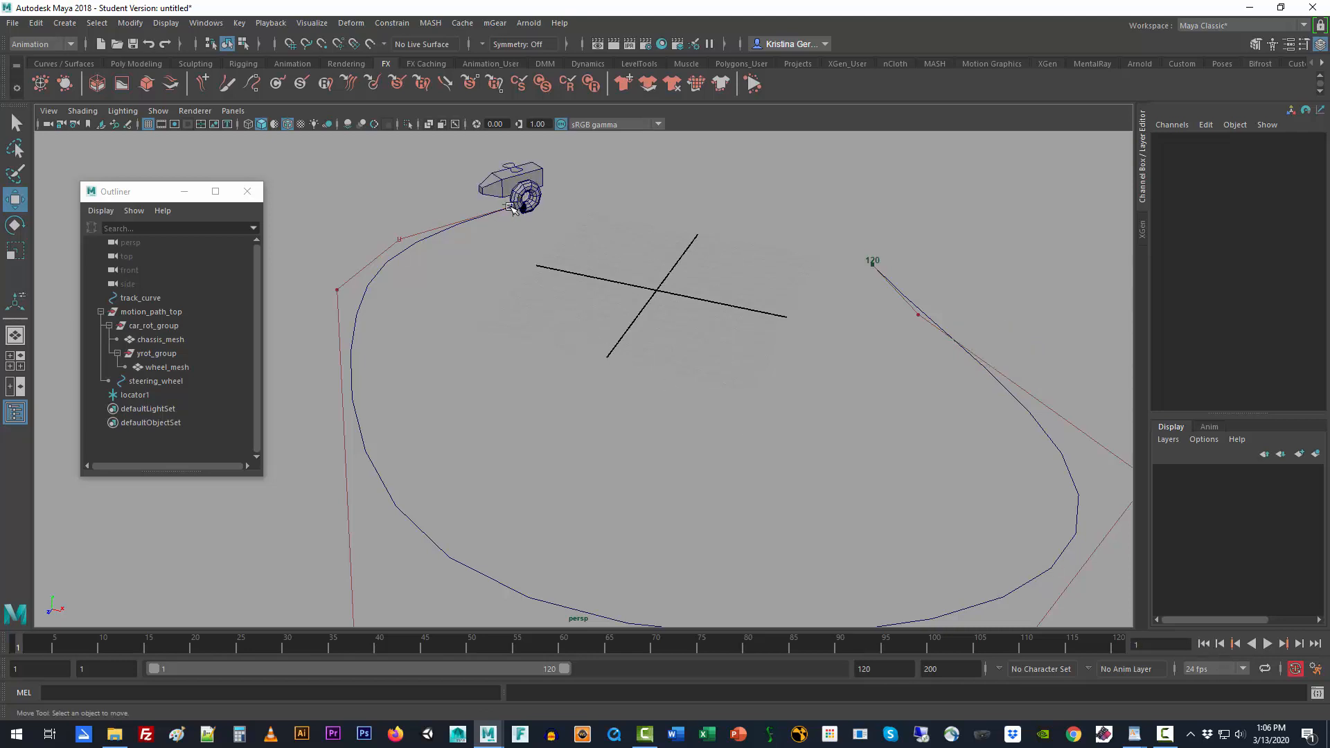
{"action": "left_click_drag", "start_coordinate": [65, 645], "coordinate": [269, 644]}
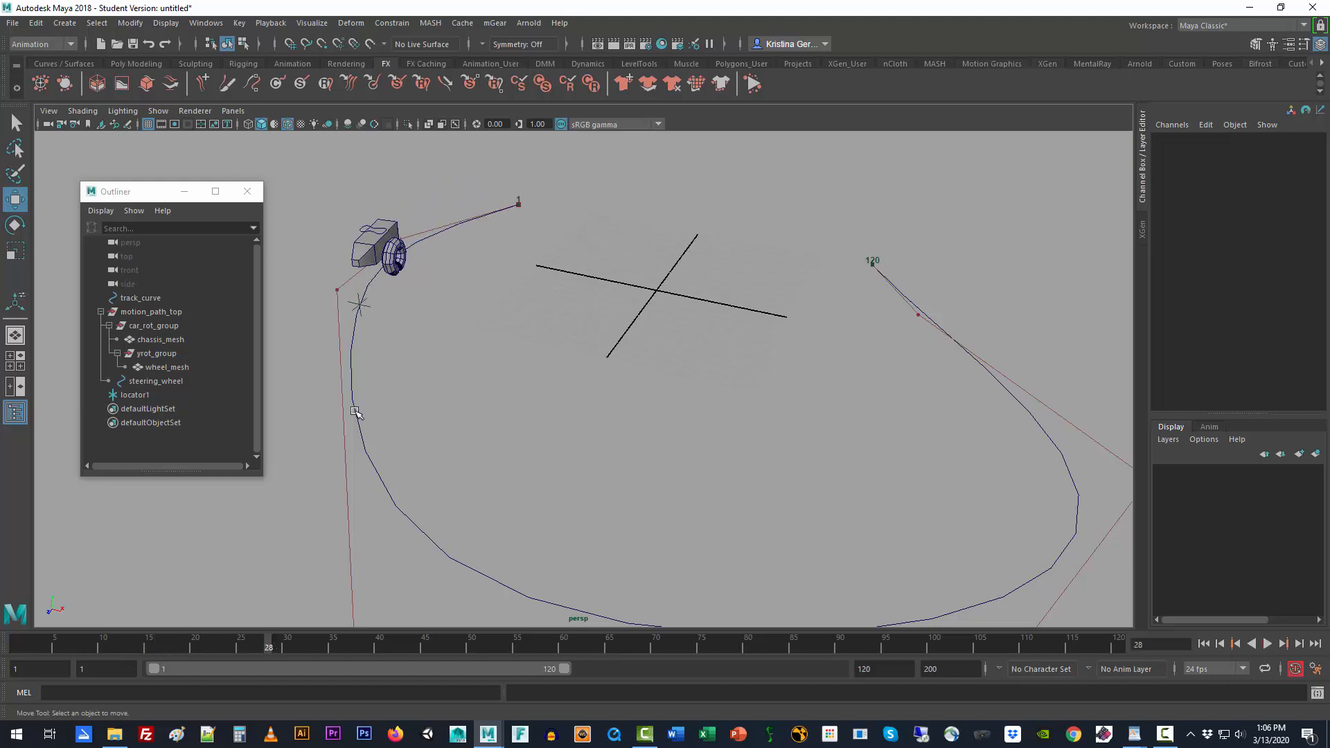
- Aim-constrain steering_wheel to locator1 with Maintain offset on and only the Y axis constrained
{"action": "left_click_drag", "start_coordinate": [355, 411], "coordinate": [726, 456], "text": "alt"}
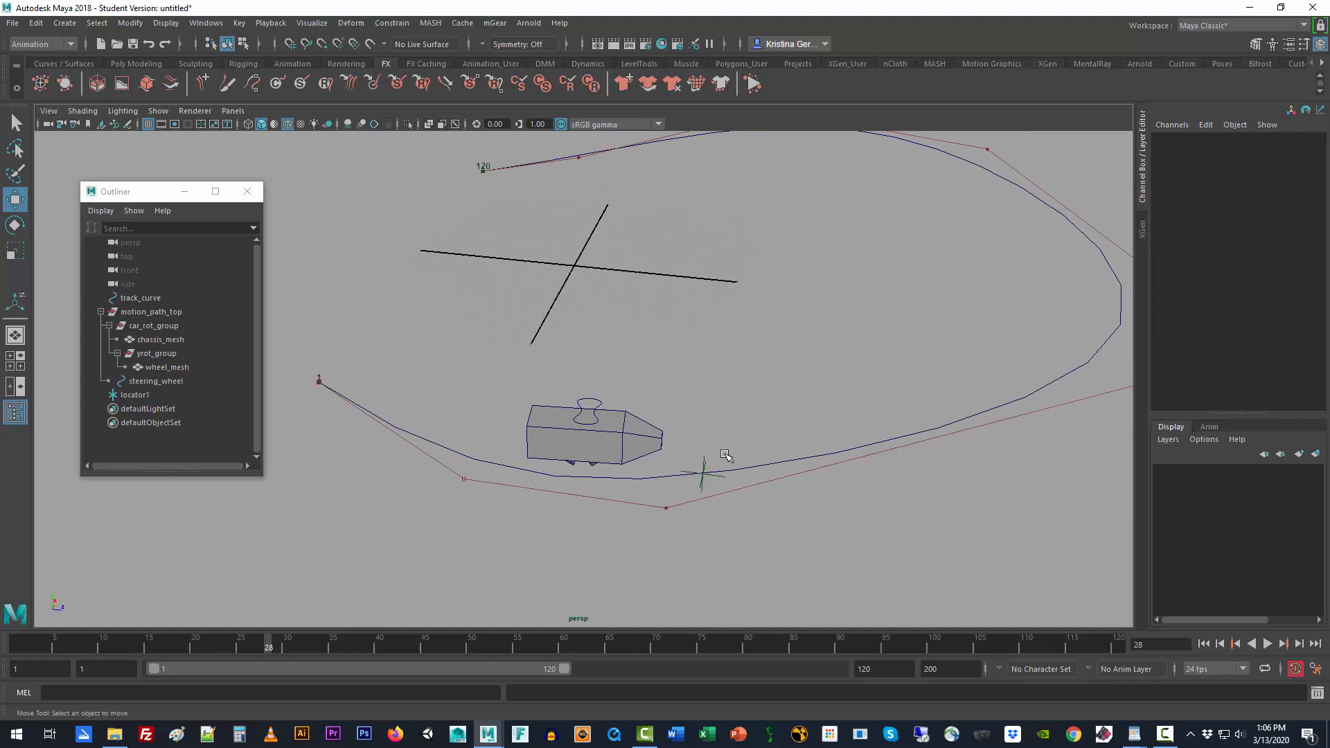
{"action": "left_click", "coordinate": [704, 471]}
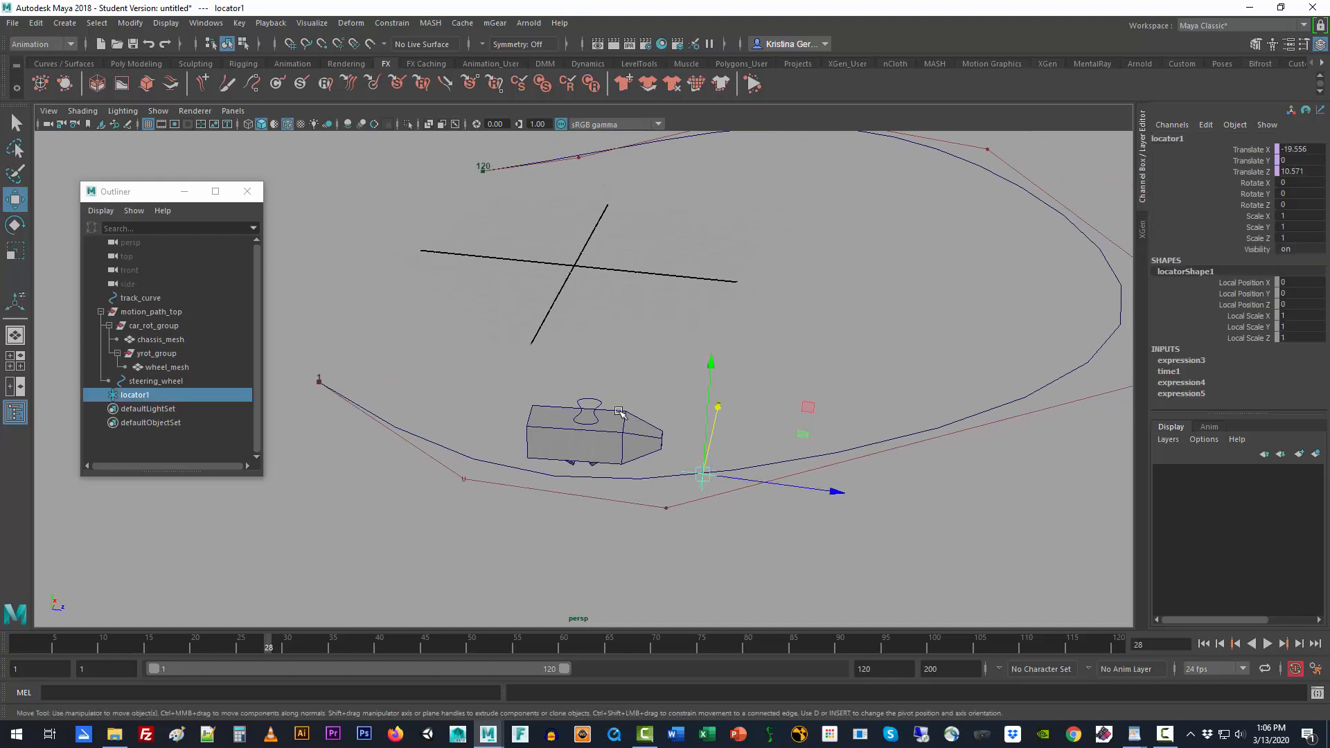
{"action": "left_click", "coordinate": [599, 404], "text": "shift"}
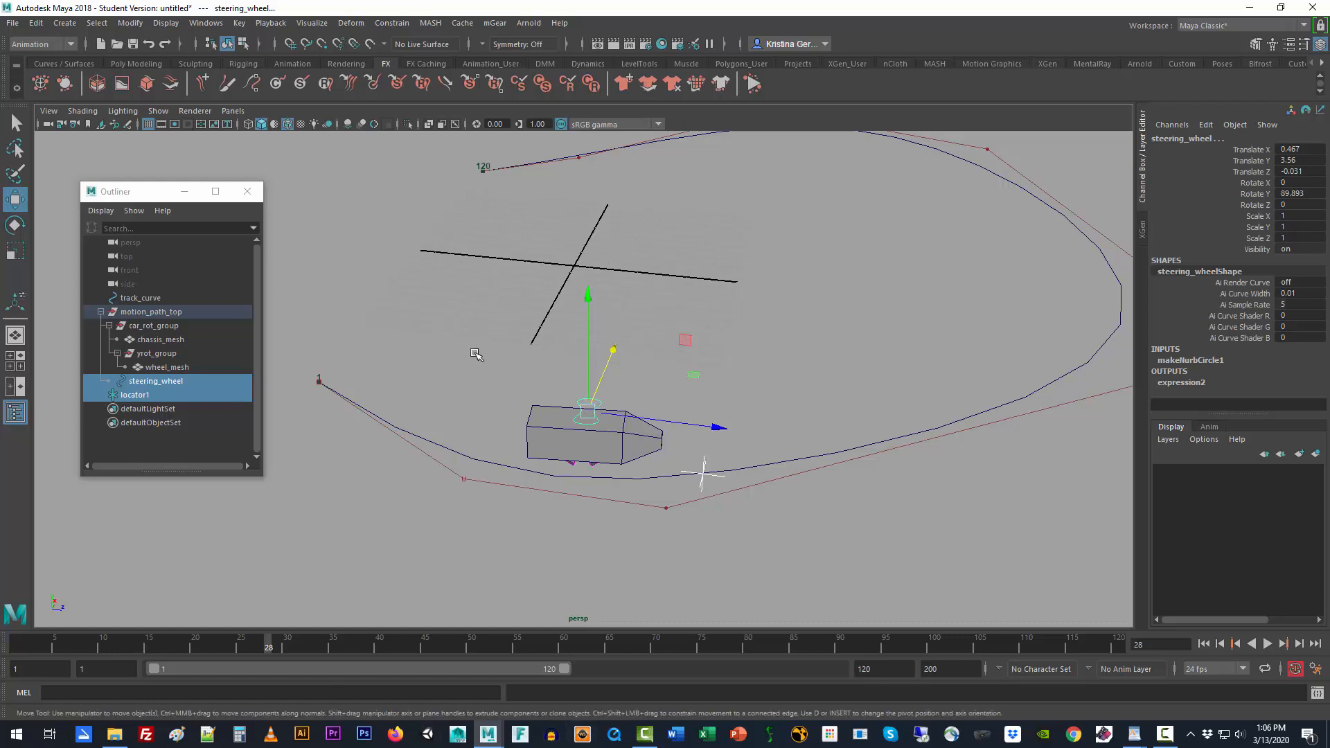
{"action": "left_click", "coordinate": [392, 23]}
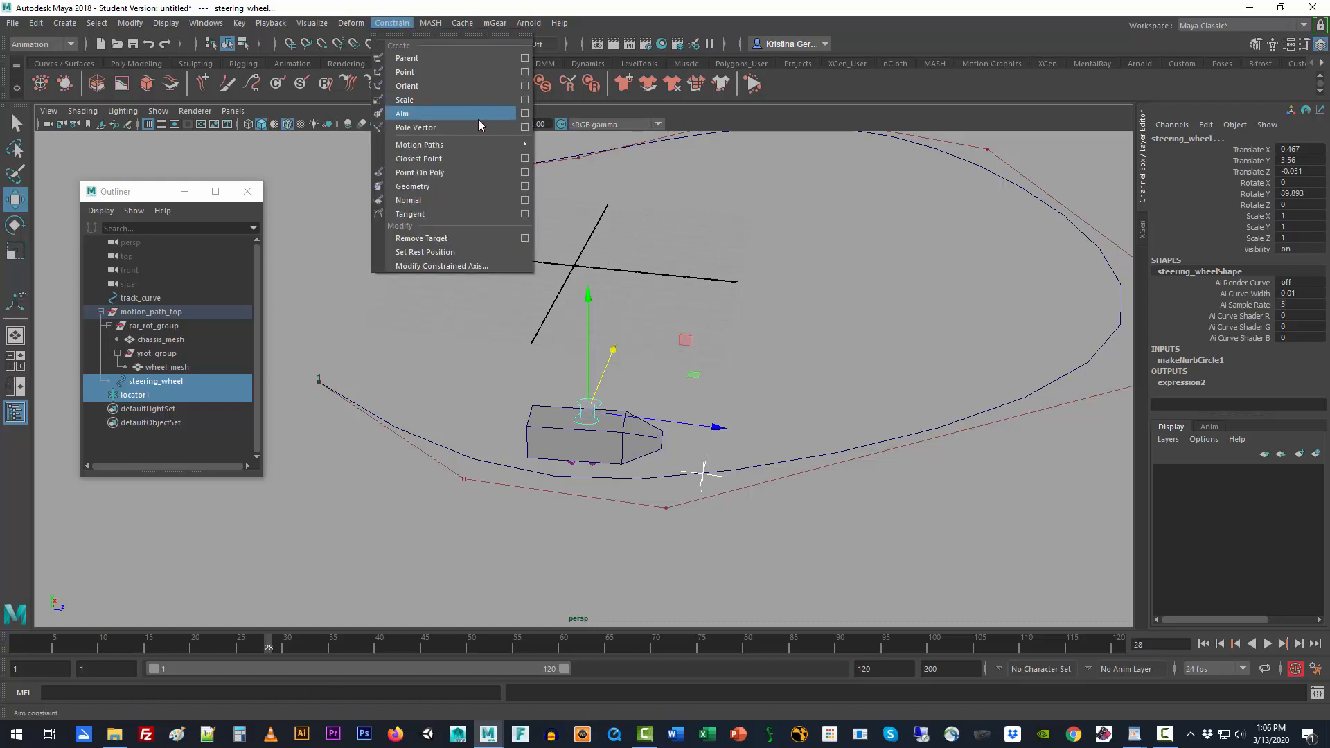
{"action": "left_click", "coordinate": [525, 115]}
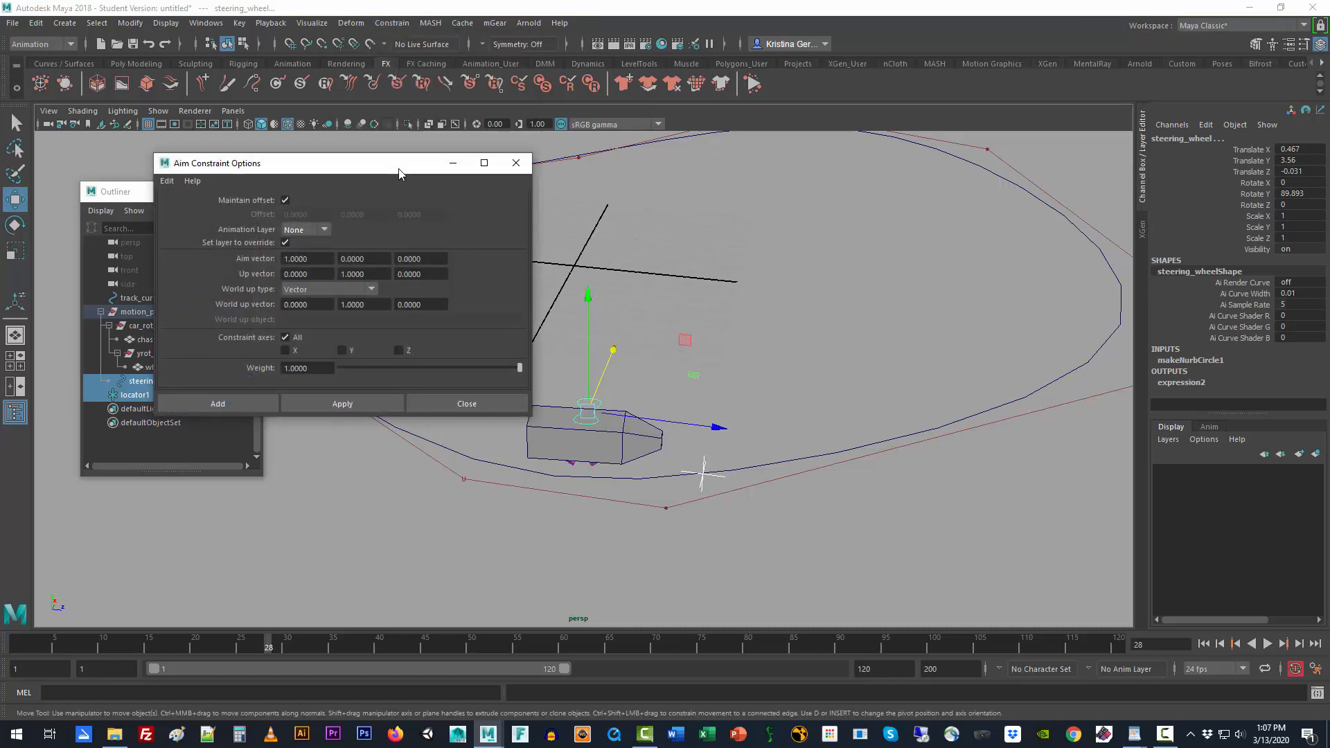
{"action": "left_click_drag", "start_coordinate": [400, 172], "coordinate": [961, 140]}
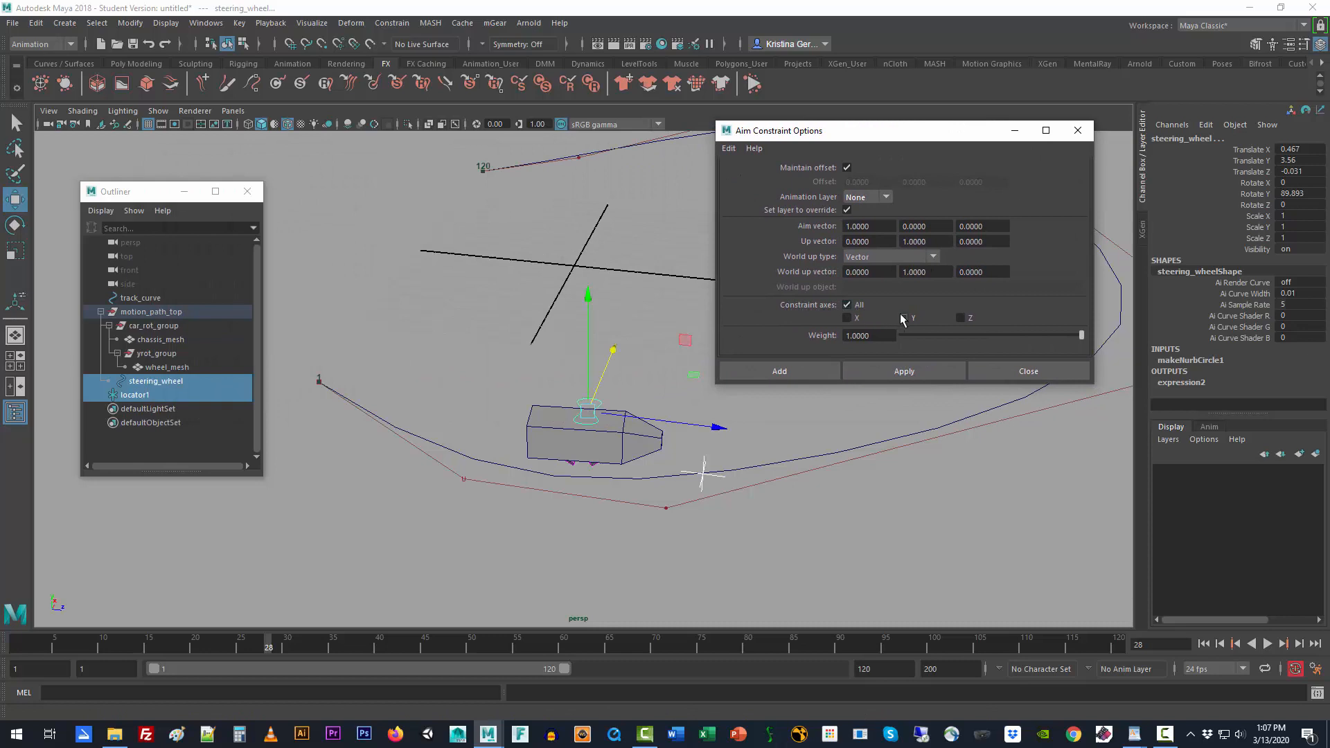
{"action": "left_click", "coordinate": [901, 372]}
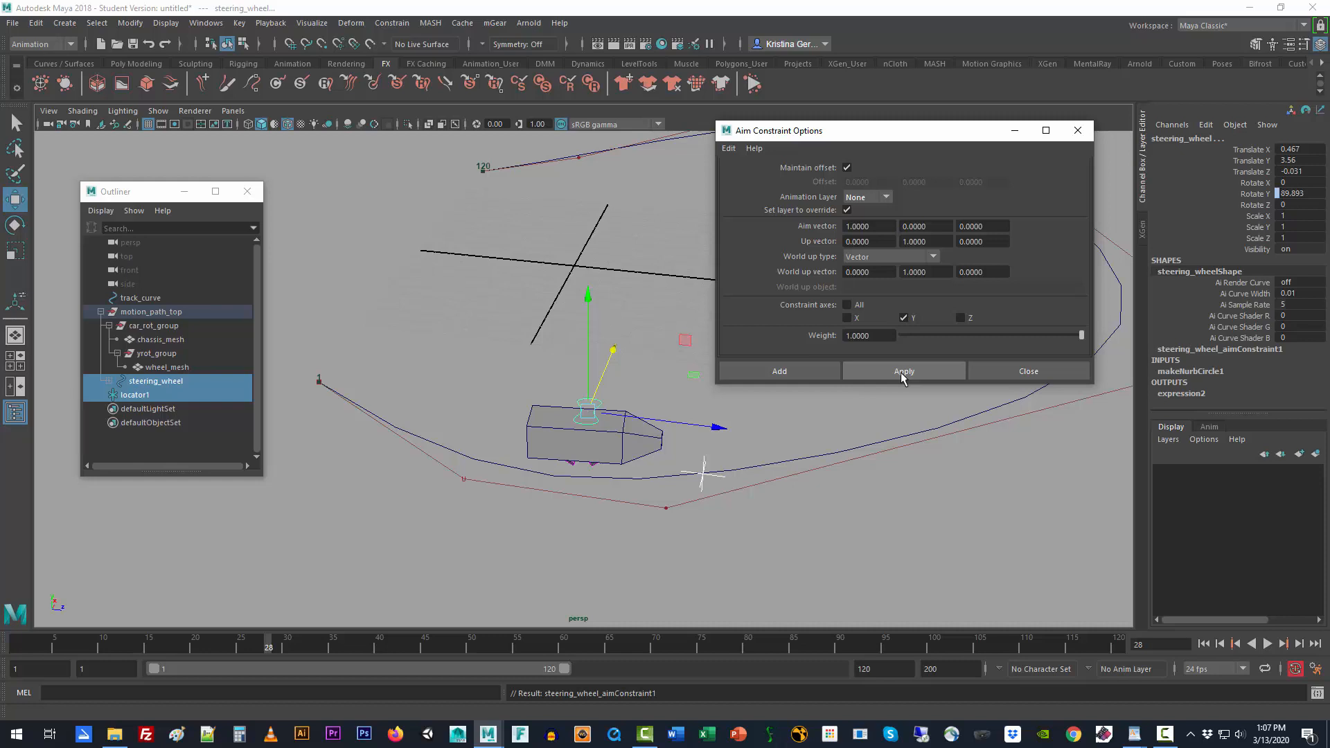
- Expand steering_wheel in the hierarchy, inspect its aim constraint node and deselect it
{"action": "left_click", "coordinate": [108, 380]}
{"action": "left_click", "coordinate": [110, 381]}
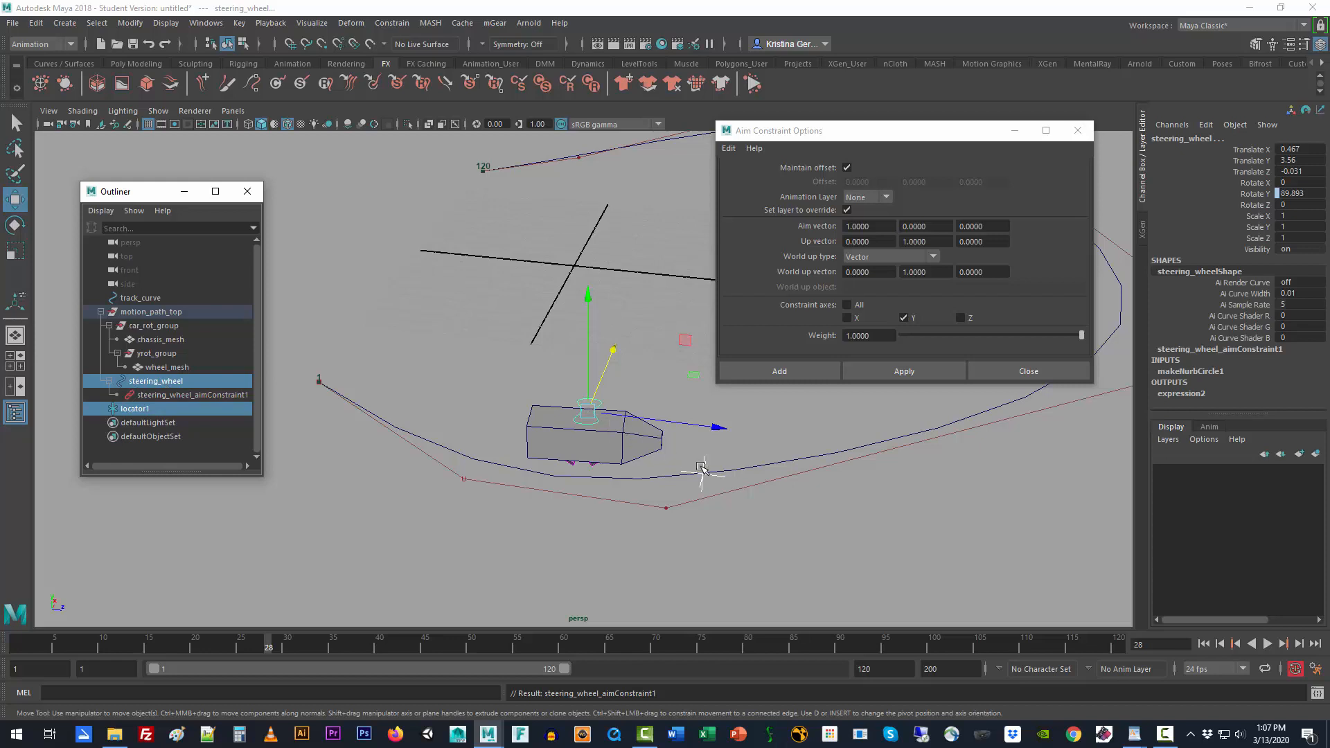
{"action": "left_click", "coordinate": [505, 528]}
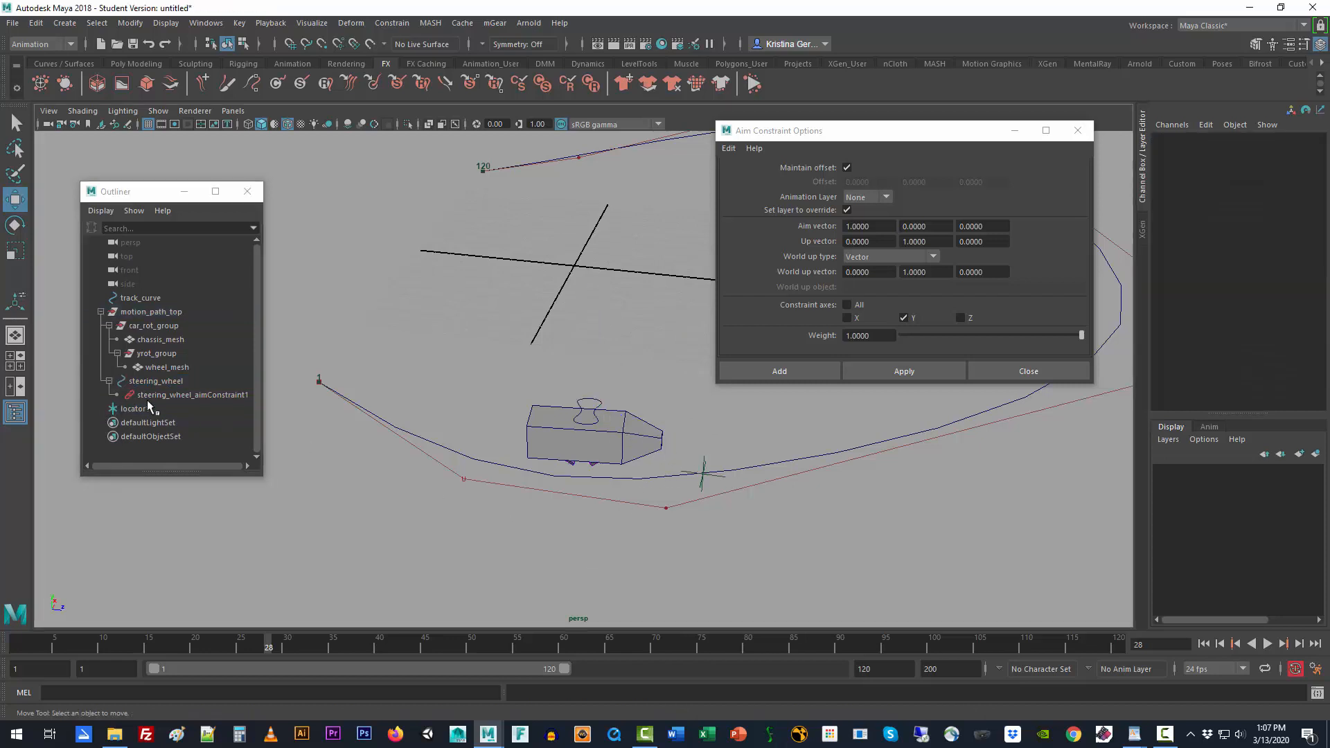
{"action": "left_click", "coordinate": [174, 395]}
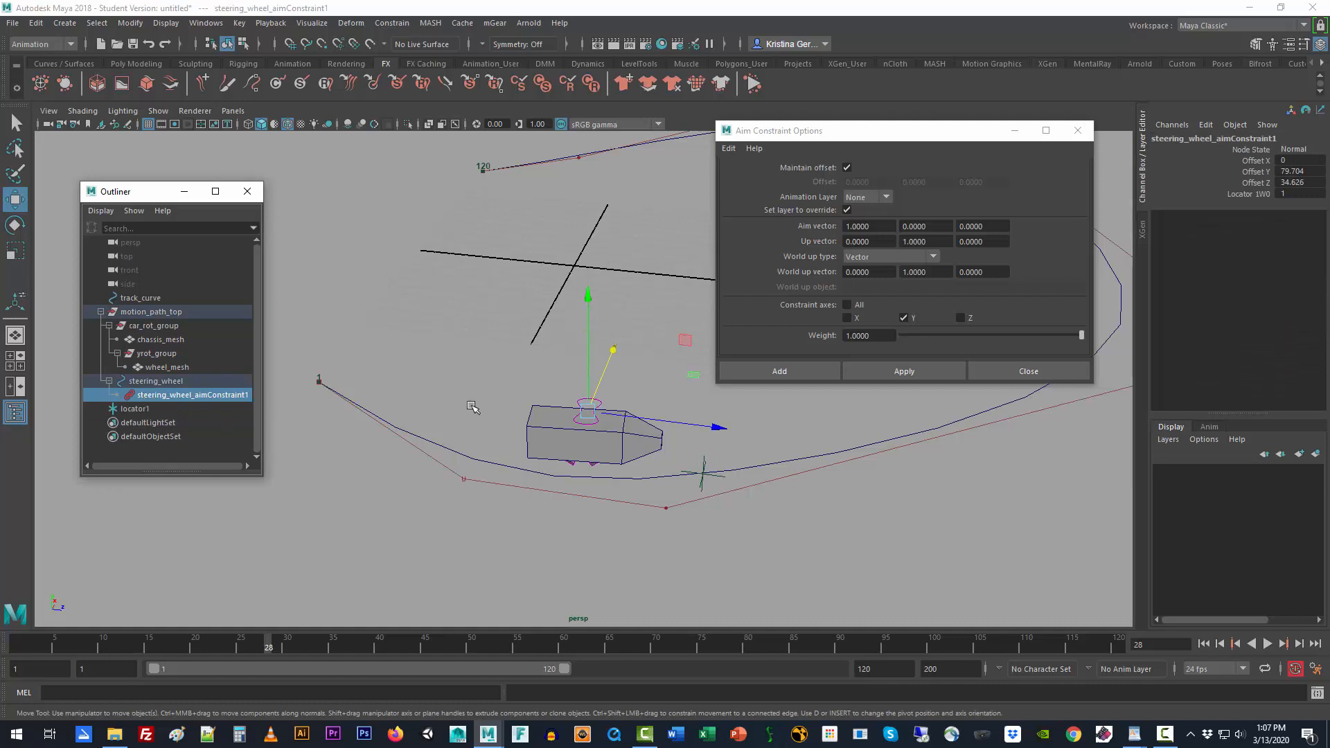
{"action": "left_click", "coordinate": [655, 545]}
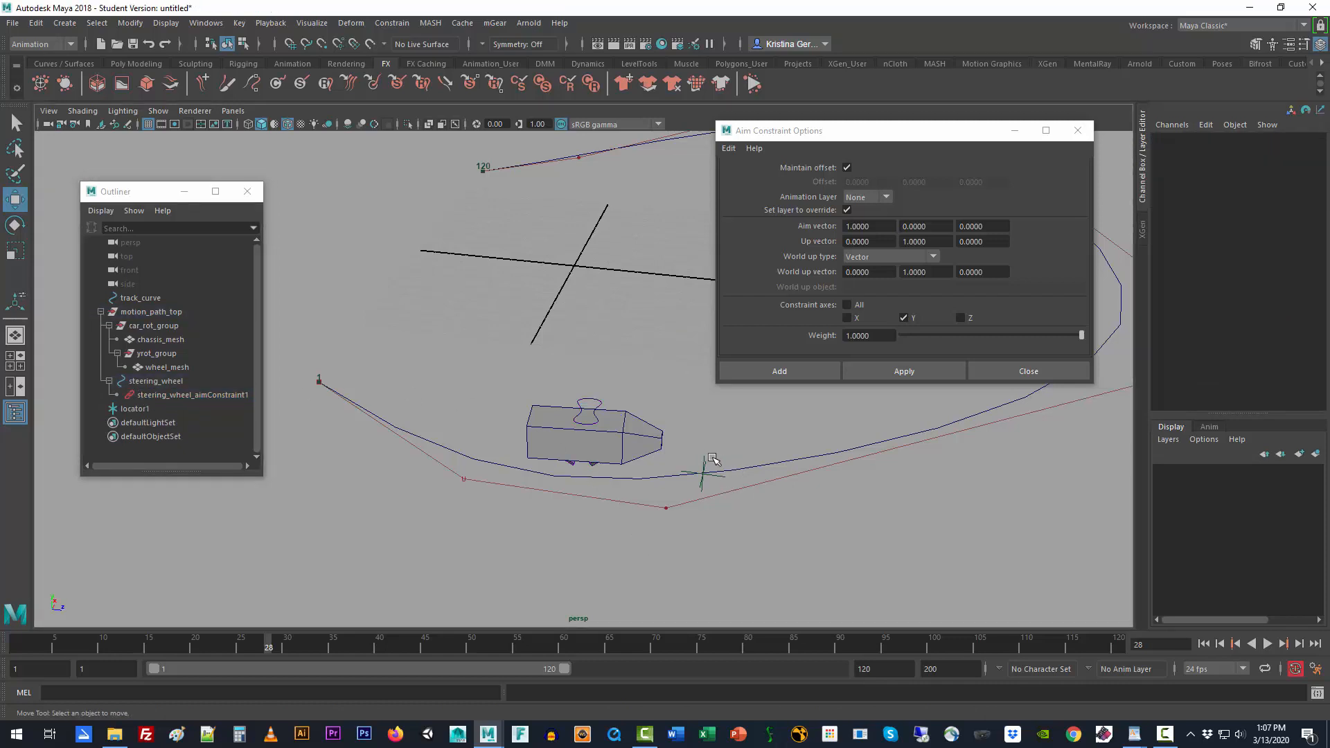
- Display track_curve's control vertices and move the CV at the far bend outward to widen the curve
{"action": "left_click_drag", "start_coordinate": [776, 456], "coordinate": [555, 477], "text": "alt"}
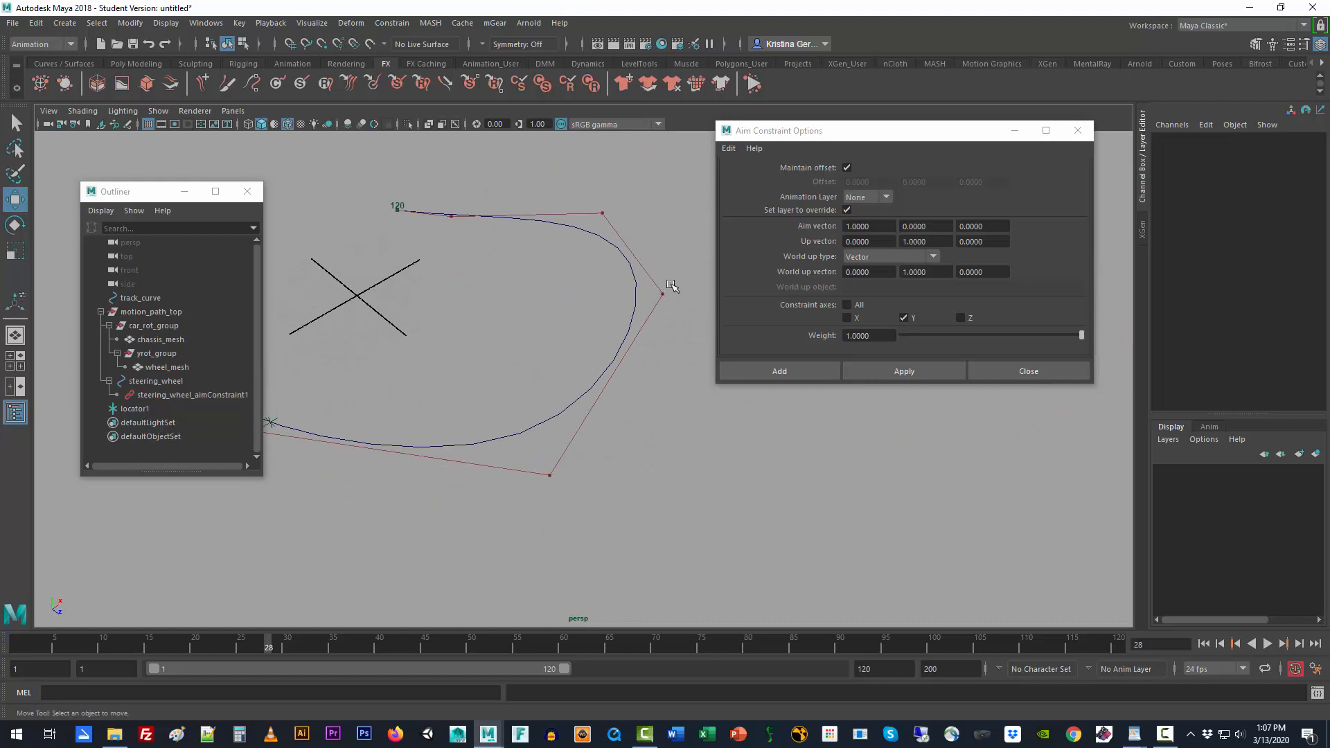
{"action": "left_click", "coordinate": [636, 321]}
{"action": "right_click_drag", "start_coordinate": [647, 316], "coordinate": [597, 315]}
{"action": "left_click_drag", "start_coordinate": [669, 276], "coordinate": [659, 334]}
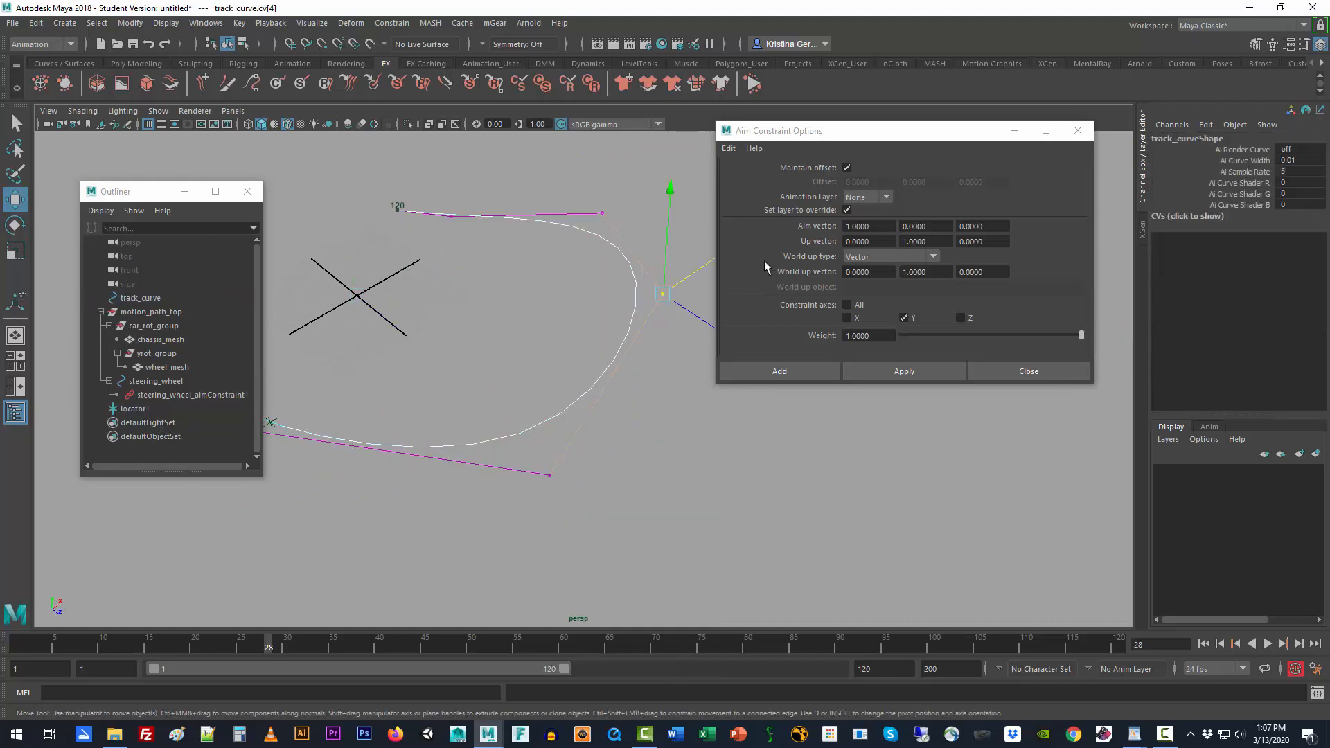
{"action": "left_click_drag", "start_coordinate": [866, 130], "coordinate": [1063, 175]}
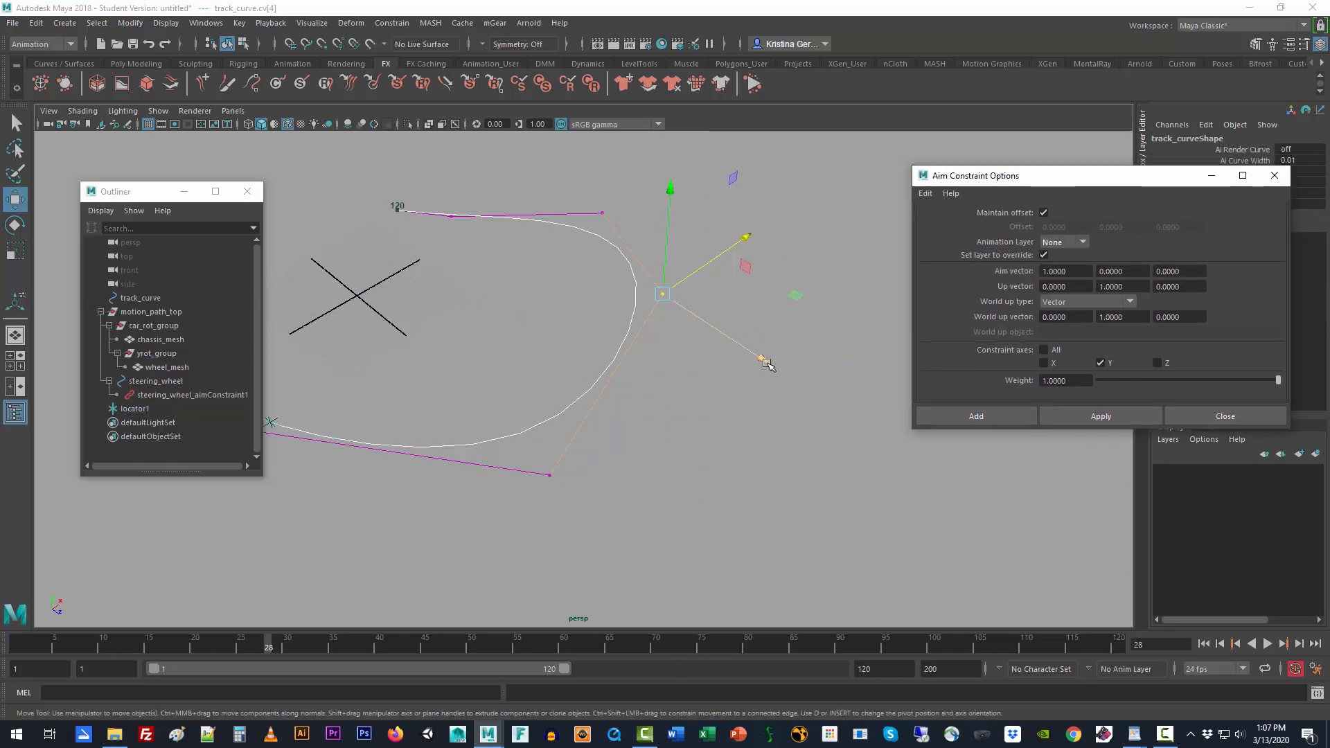
{"action": "left_click_drag", "start_coordinate": [767, 362], "coordinate": [891, 386]}
{"action": "left_click_drag", "start_coordinate": [844, 297], "coordinate": [866, 352]}
{"action": "left_click_drag", "start_coordinate": [855, 439], "coordinate": [850, 471]}
{"action": "left_click", "coordinate": [766, 475]}
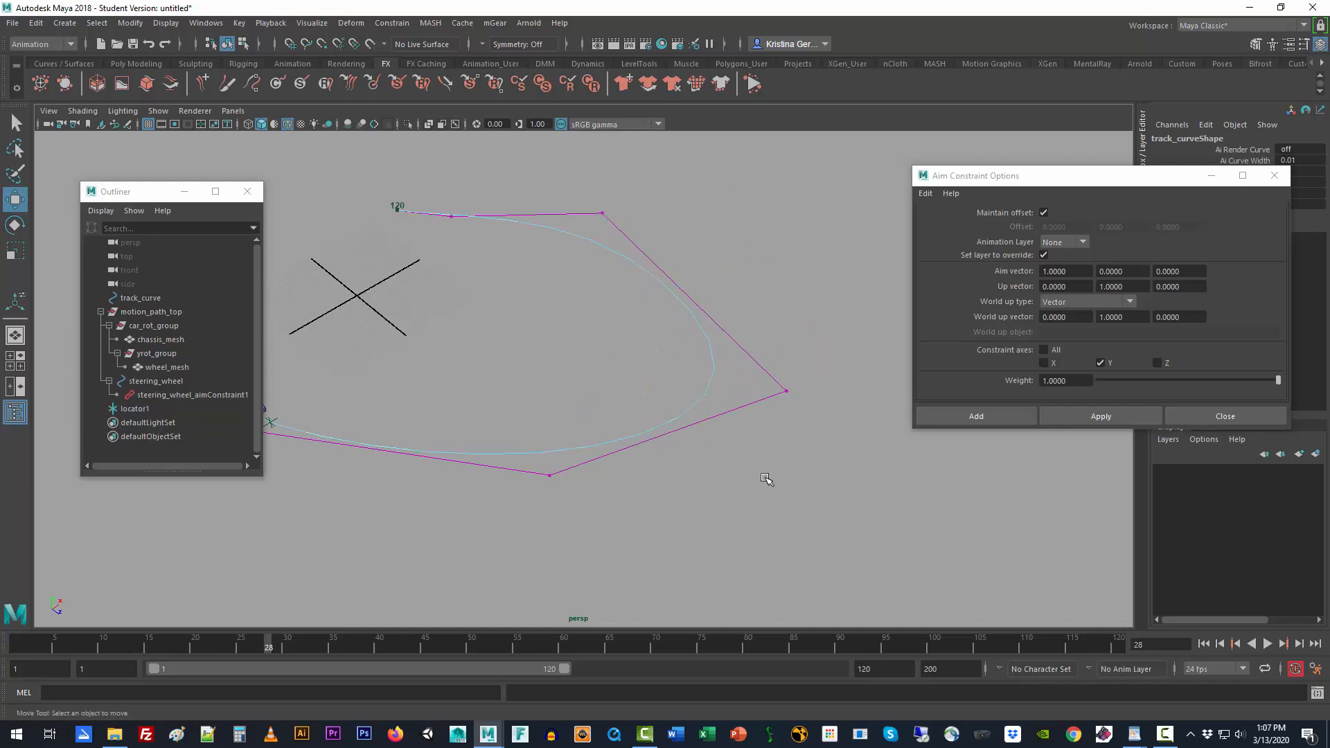
{"action": "left_click_drag", "start_coordinate": [787, 511], "coordinate": [674, 502], "text": "alt"}
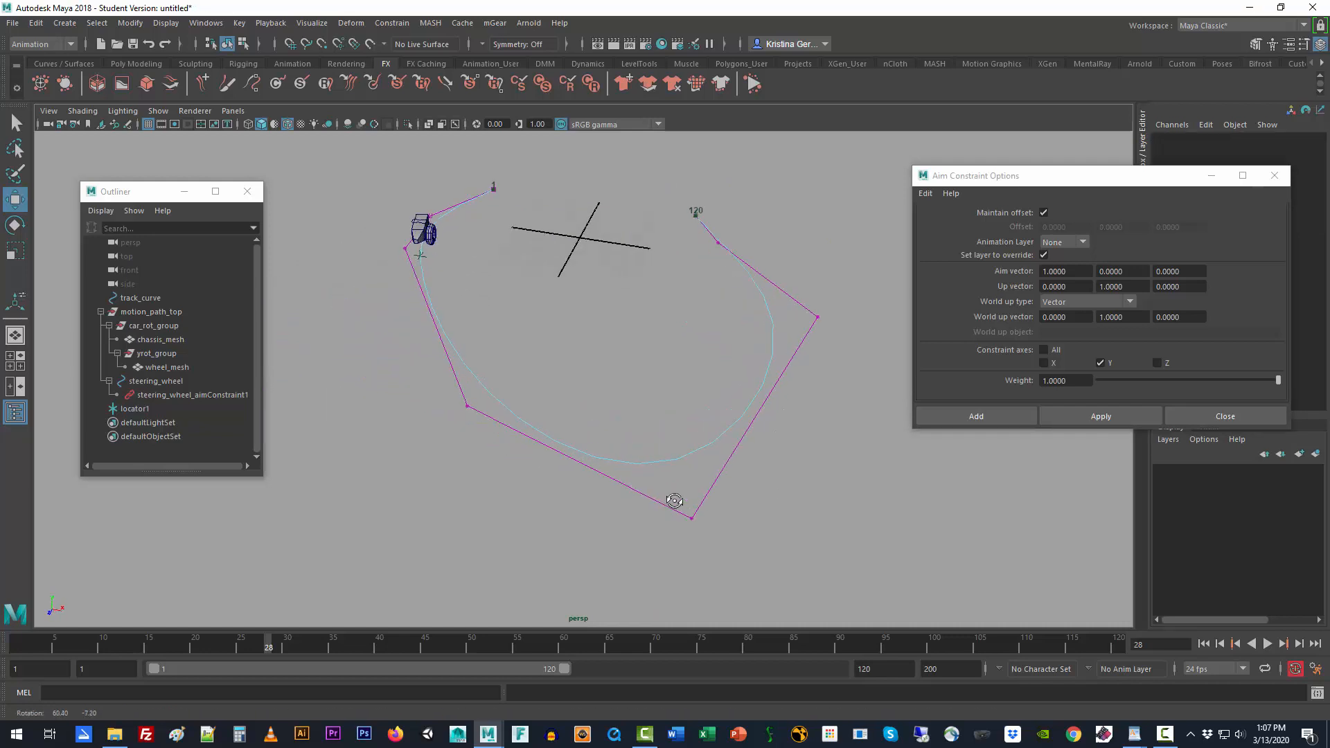
- Scrub the animation through the far bend to frame 63 to examine how the vehicle and locator follow the widened curve
{"action": "scroll", "coordinate": [689, 520], "scroll_direction": "up", "scroll_amount": 3}
{"action": "middle_click_drag", "start_coordinate": [688, 519], "coordinate": [641, 409], "text": "alt"}
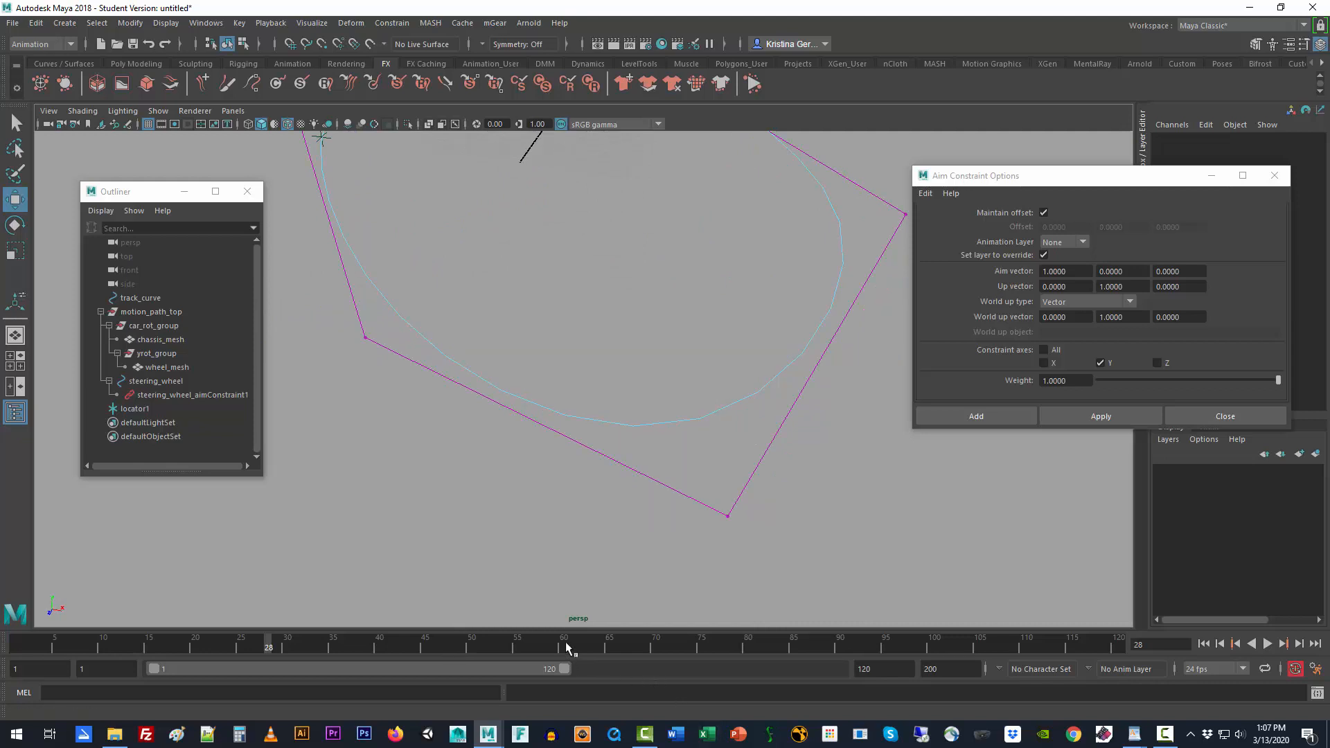
{"action": "left_click_drag", "start_coordinate": [565, 642], "coordinate": [628, 647]}
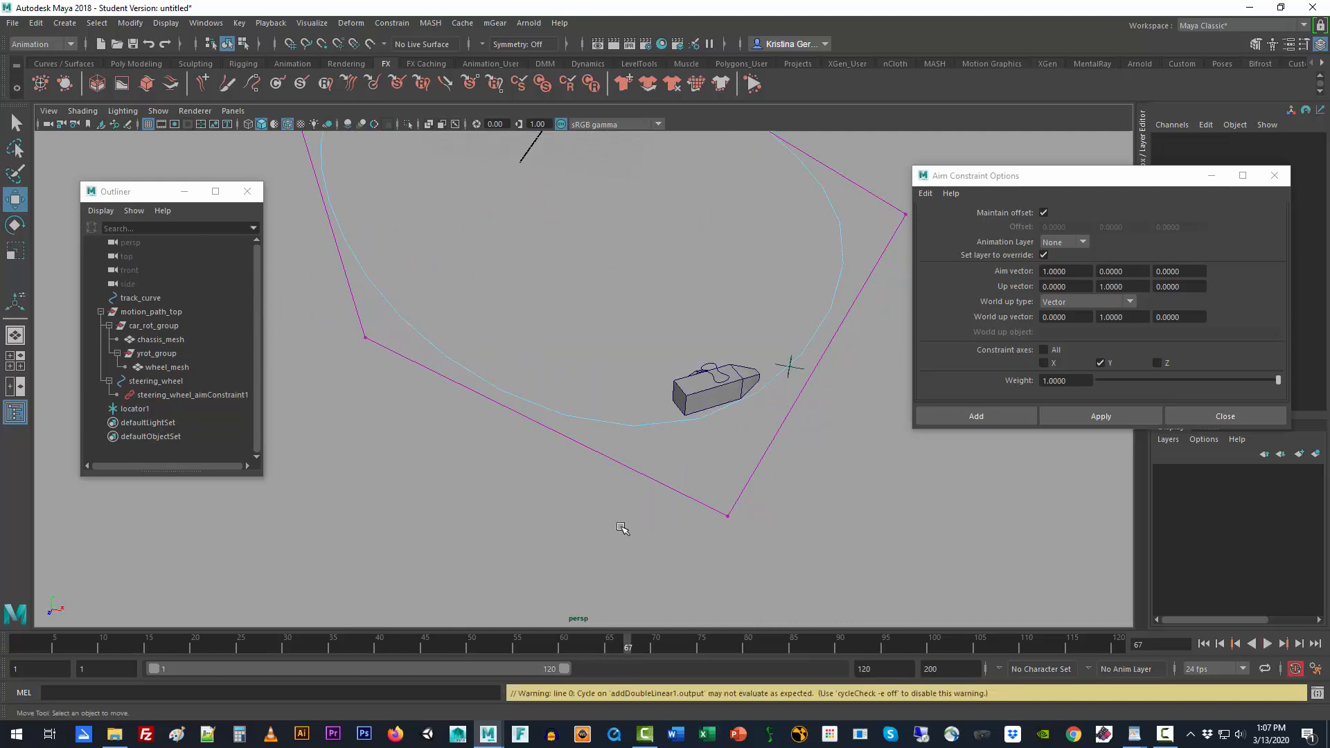
{"action": "left_click_drag", "start_coordinate": [624, 529], "coordinate": [653, 537], "text": "alt"}
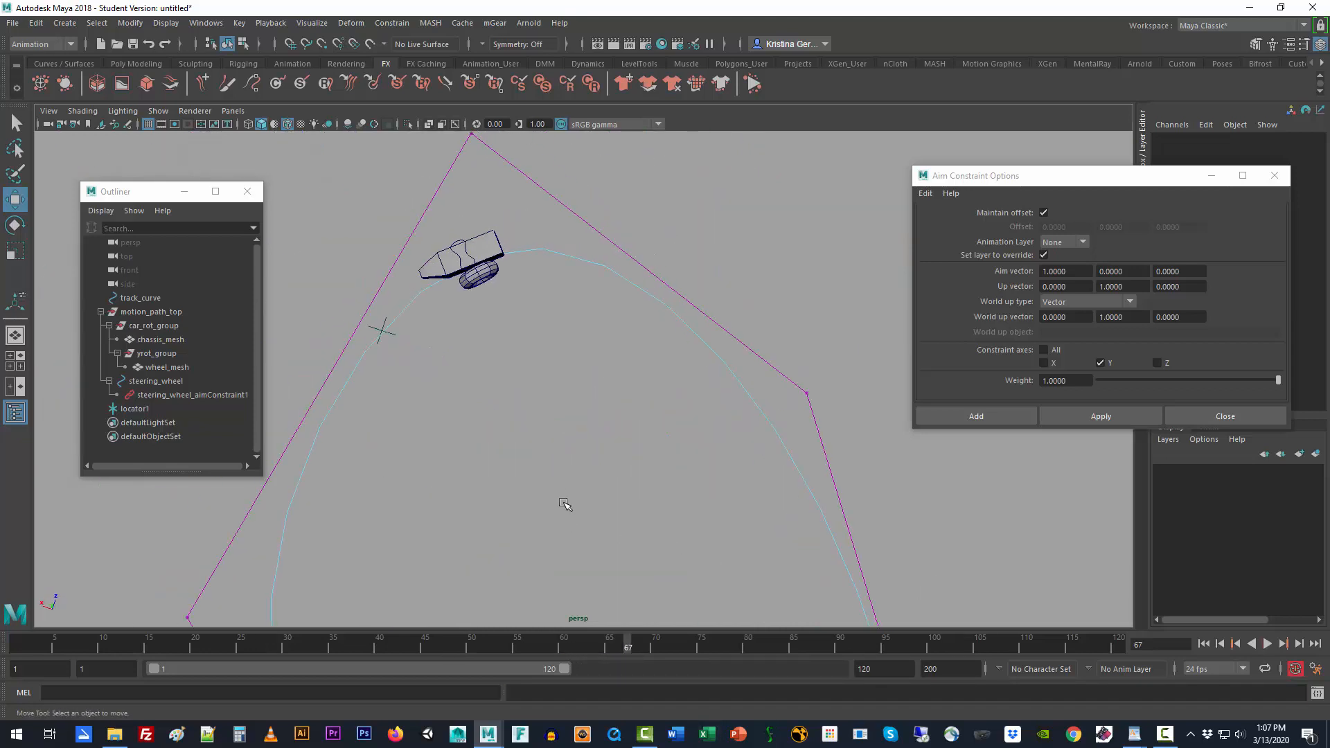
{"action": "middle_click_drag", "start_coordinate": [563, 500], "coordinate": [580, 545], "text": "alt"}
{"action": "mouse_move", "coordinate": [617, 647]}
{"action": "left_mouse_down"}
{"action": "mouse_move", "coordinate": [555, 646]}
{"action": "mouse_move", "coordinate": [591, 648]}
{"action": "left_mouse_up"}
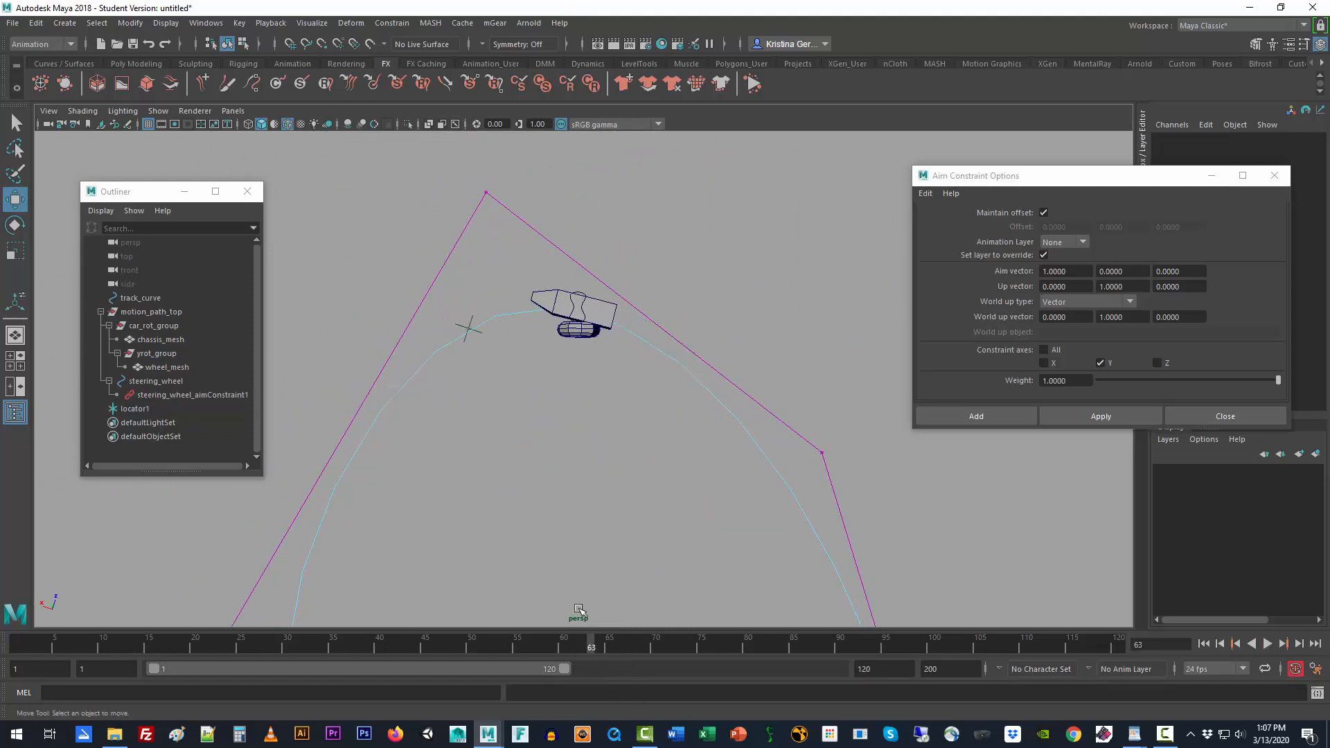
- Close the aim constraint options, select yrot_group above wheel_mesh, and scrub to frame 62 to examine its rotation
{"action": "left_click", "coordinate": [575, 331]}
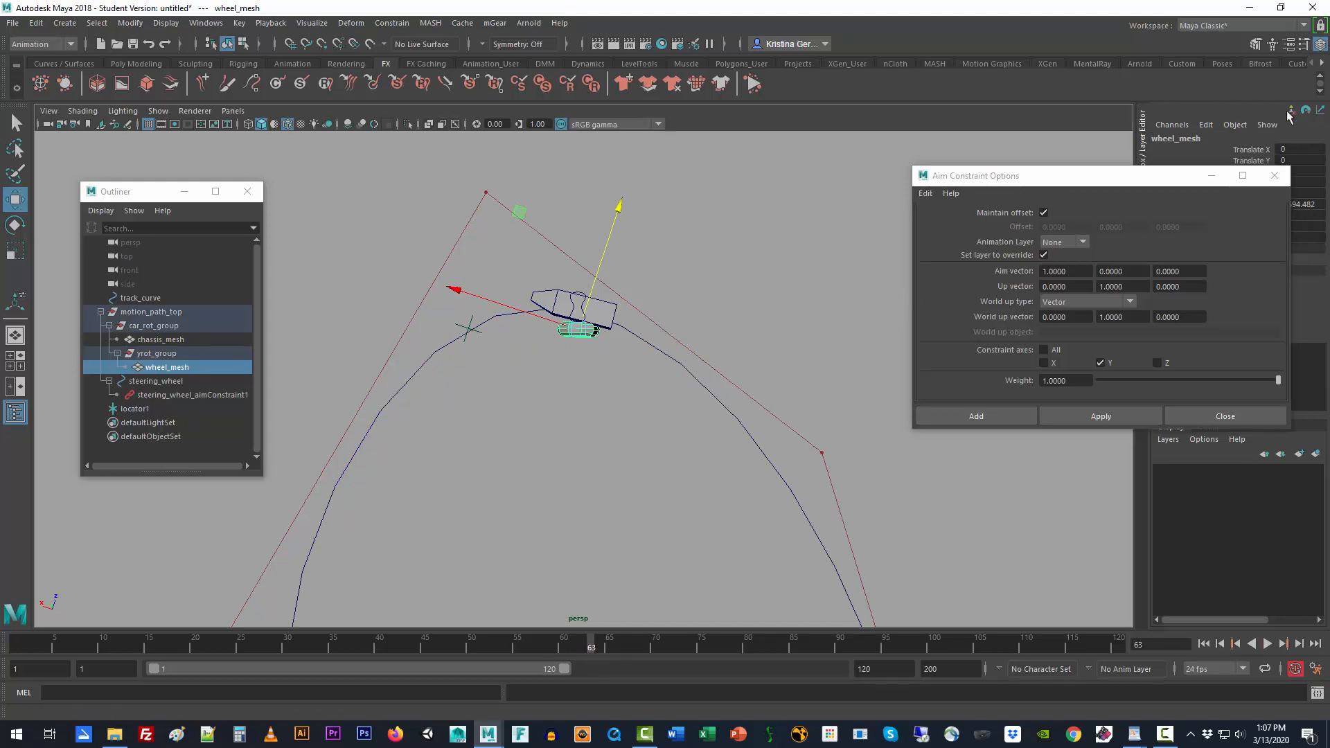
{"action": "left_click", "coordinate": [1274, 175]}
{"action": "key", "text": "Up"}
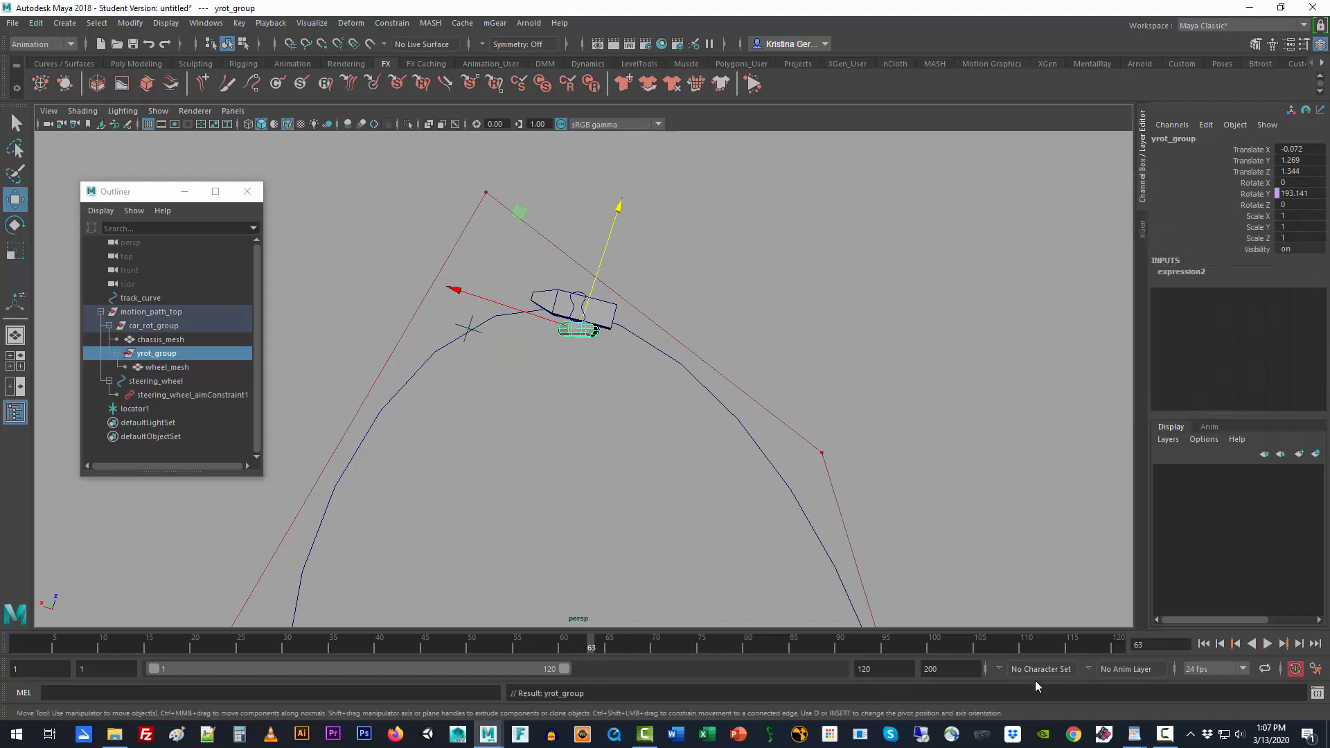
{"action": "mouse_move", "coordinate": [591, 645]}
{"action": "left_mouse_down"}
{"action": "mouse_move", "coordinate": [466, 645]}
{"action": "mouse_move", "coordinate": [666, 630]}
{"action": "mouse_move", "coordinate": [506, 625]}
{"action": "mouse_move", "coordinate": [593, 625]}
{"action": "mouse_move", "coordinate": [577, 625]}
{"action": "left_mouse_up"}
{"action": "key", "text": "w"}
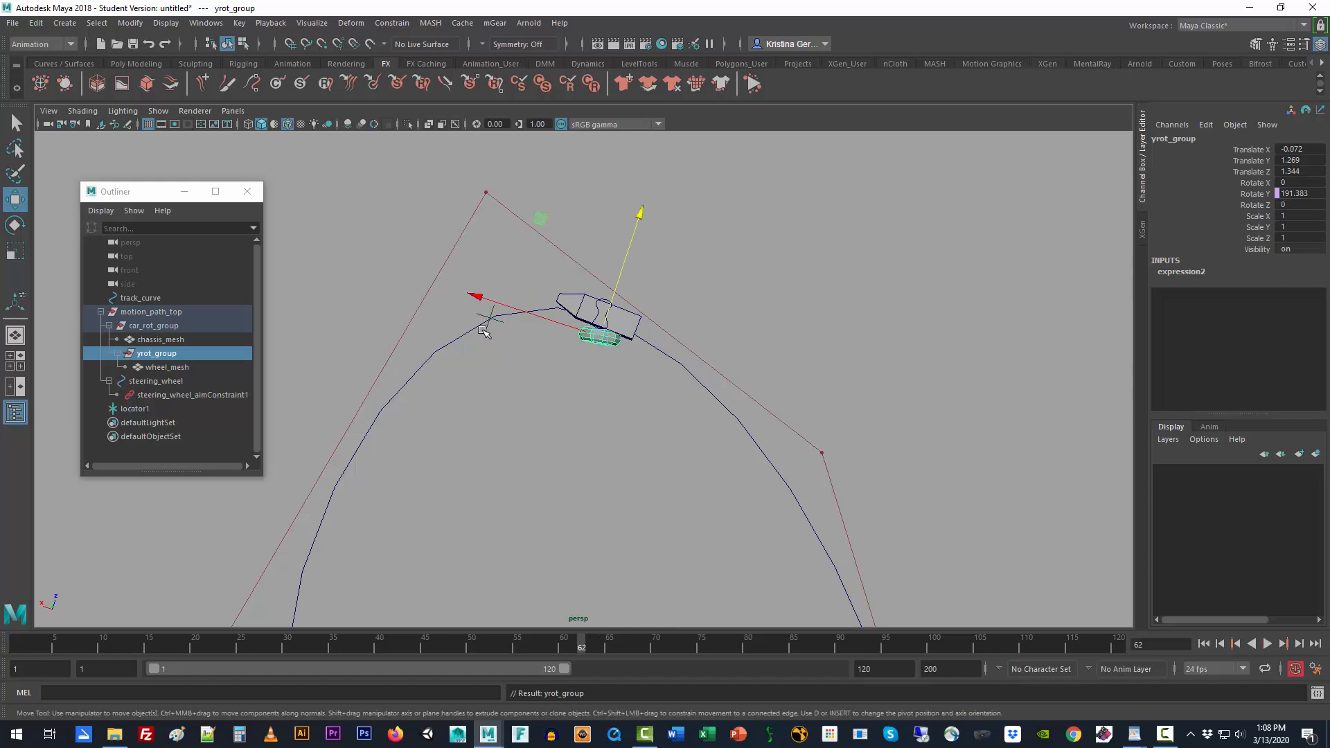
- Add a keyable float attribute named future to locator1 with minimum 0, maximum 100 and default 0
{"action": "left_click", "coordinate": [487, 321]}
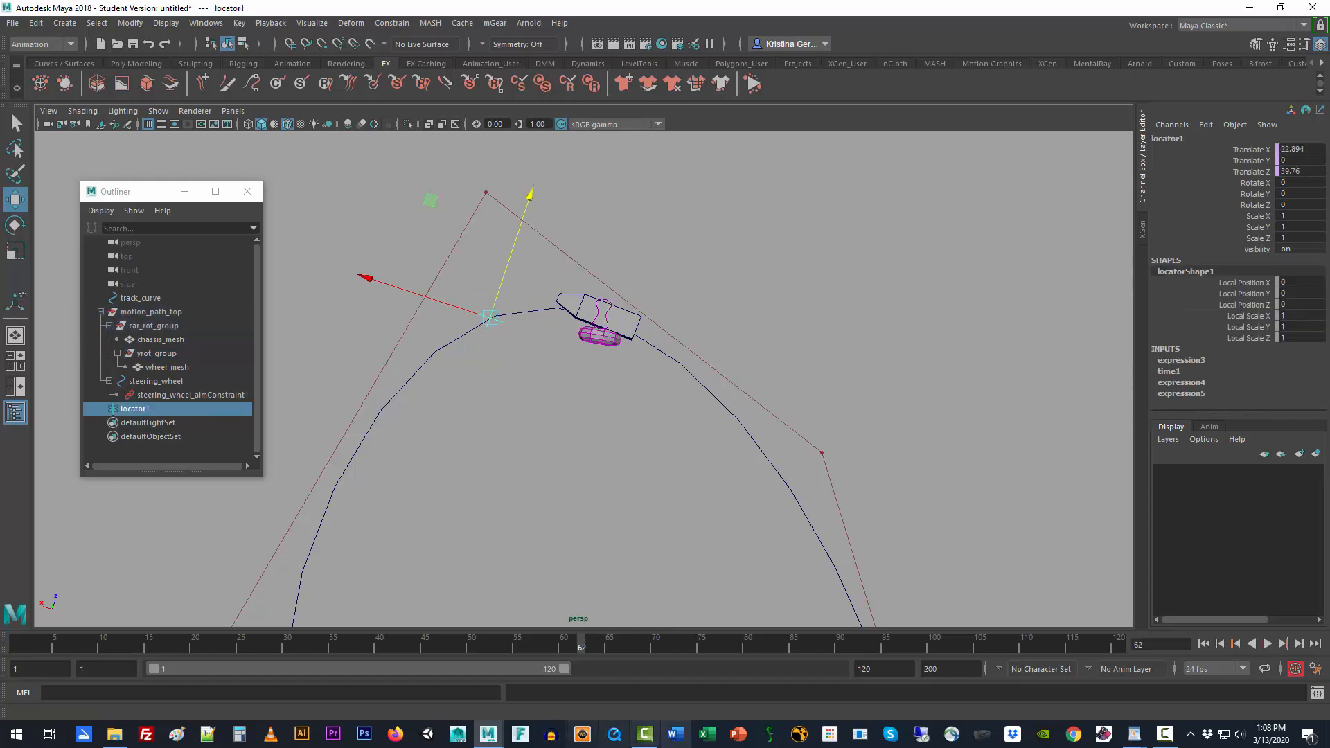
{"action": "left_click", "coordinate": [851, 392]}
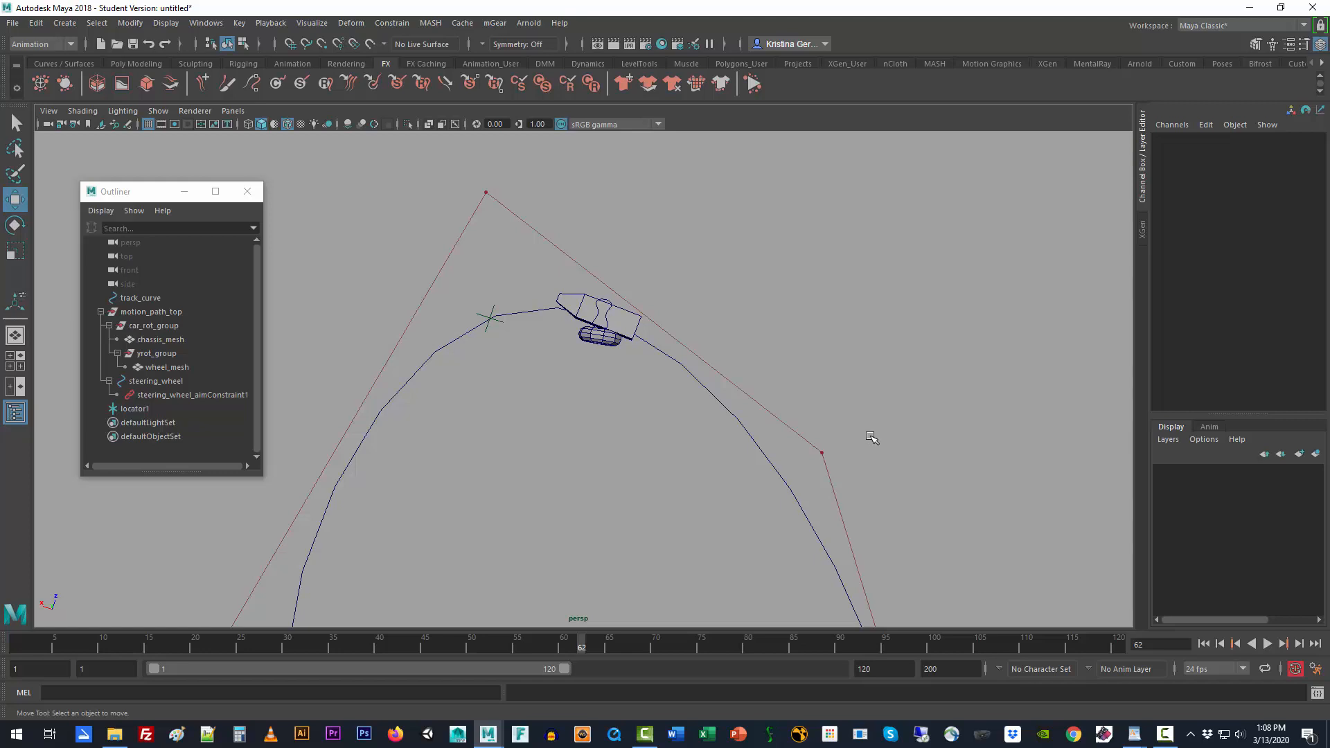
{"action": "left_click", "coordinate": [496, 309]}
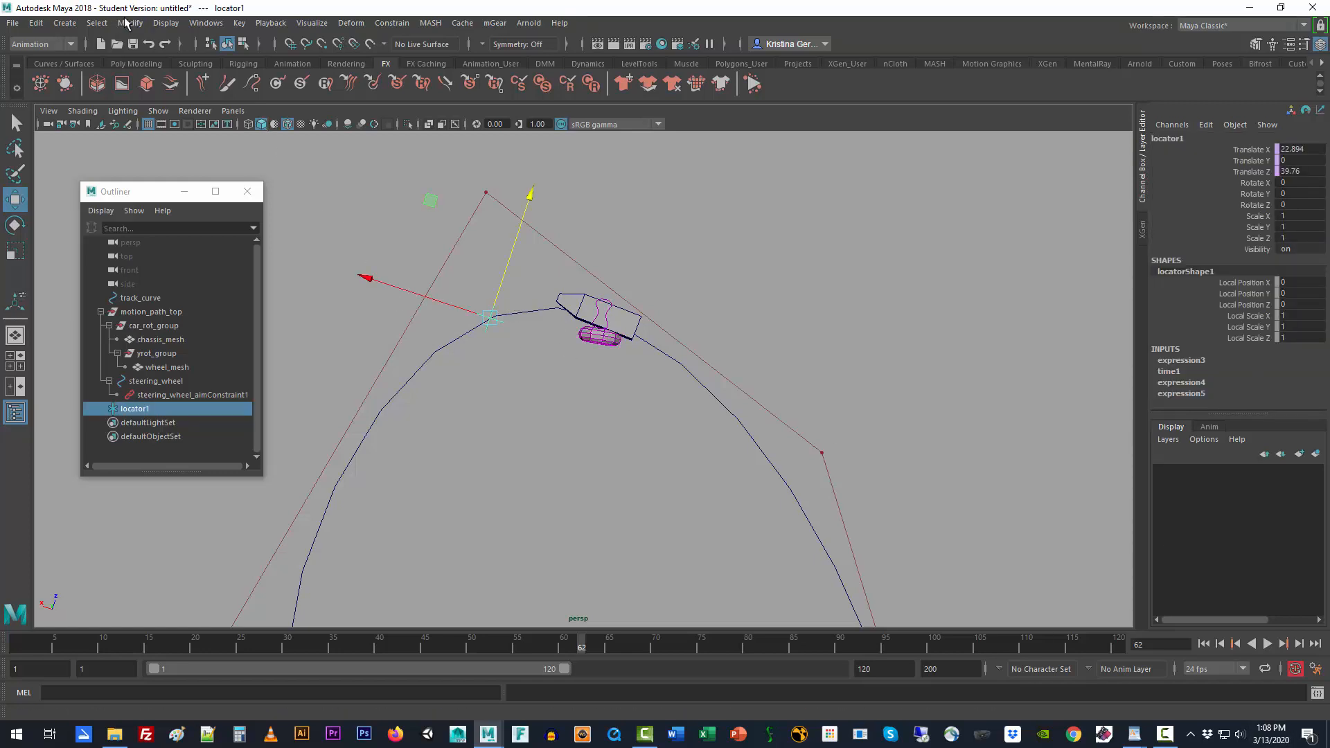
{"action": "left_click", "coordinate": [201, 23]}
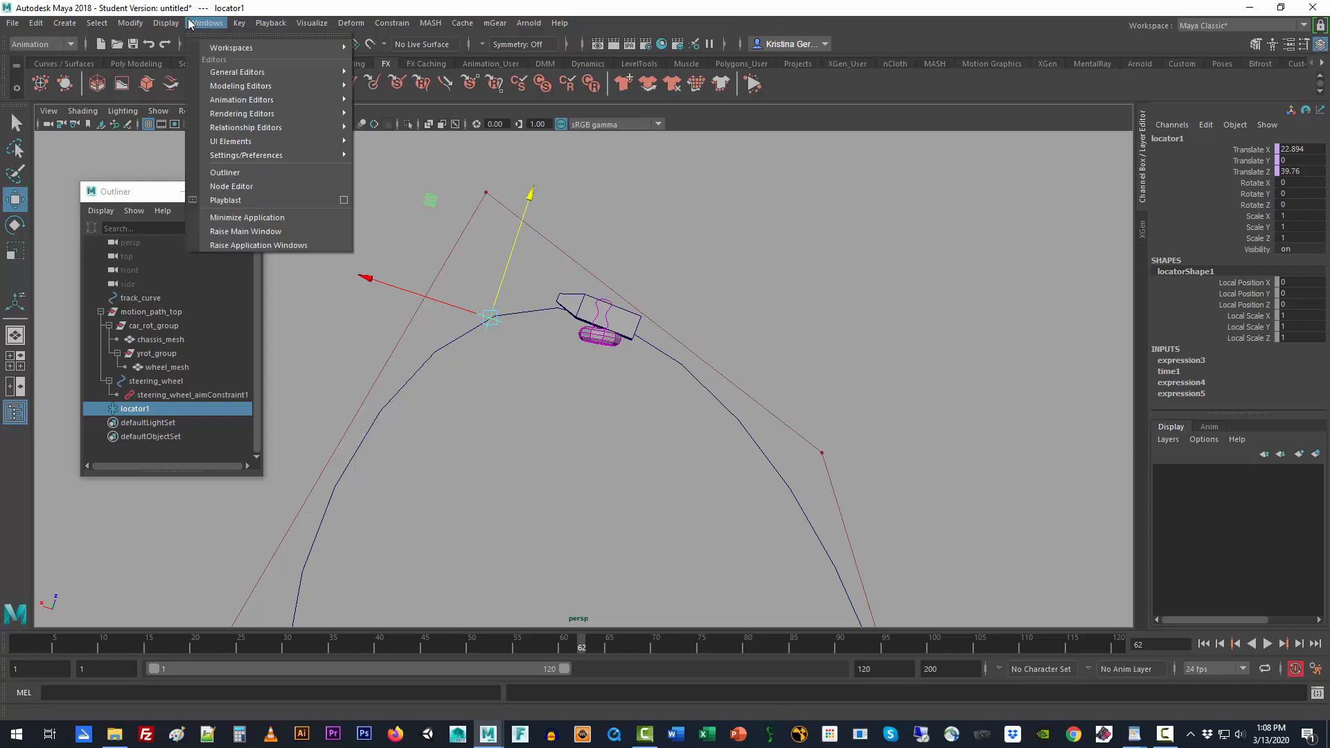
{"action": "mouse_move", "coordinate": [130, 23]}
{"action": "mouse_move", "coordinate": [187, 216]}
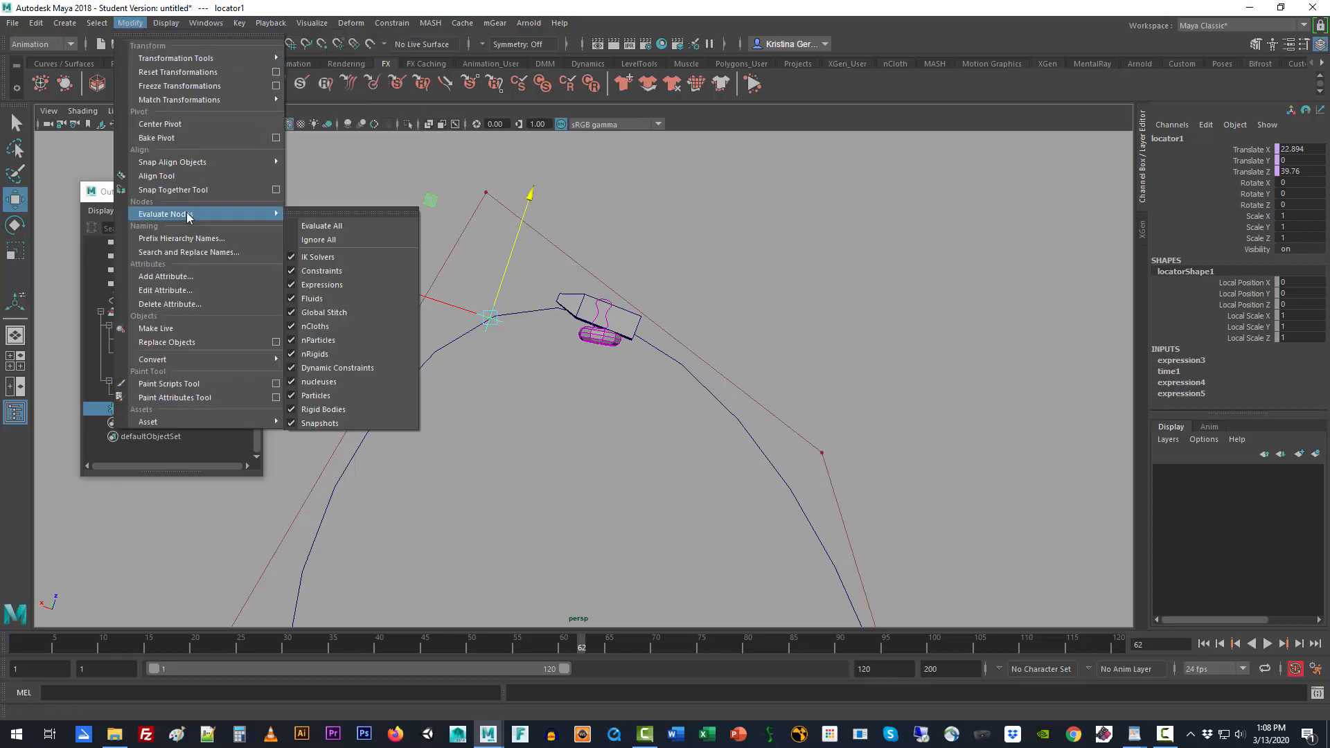
{"action": "left_click", "coordinate": [192, 277]}
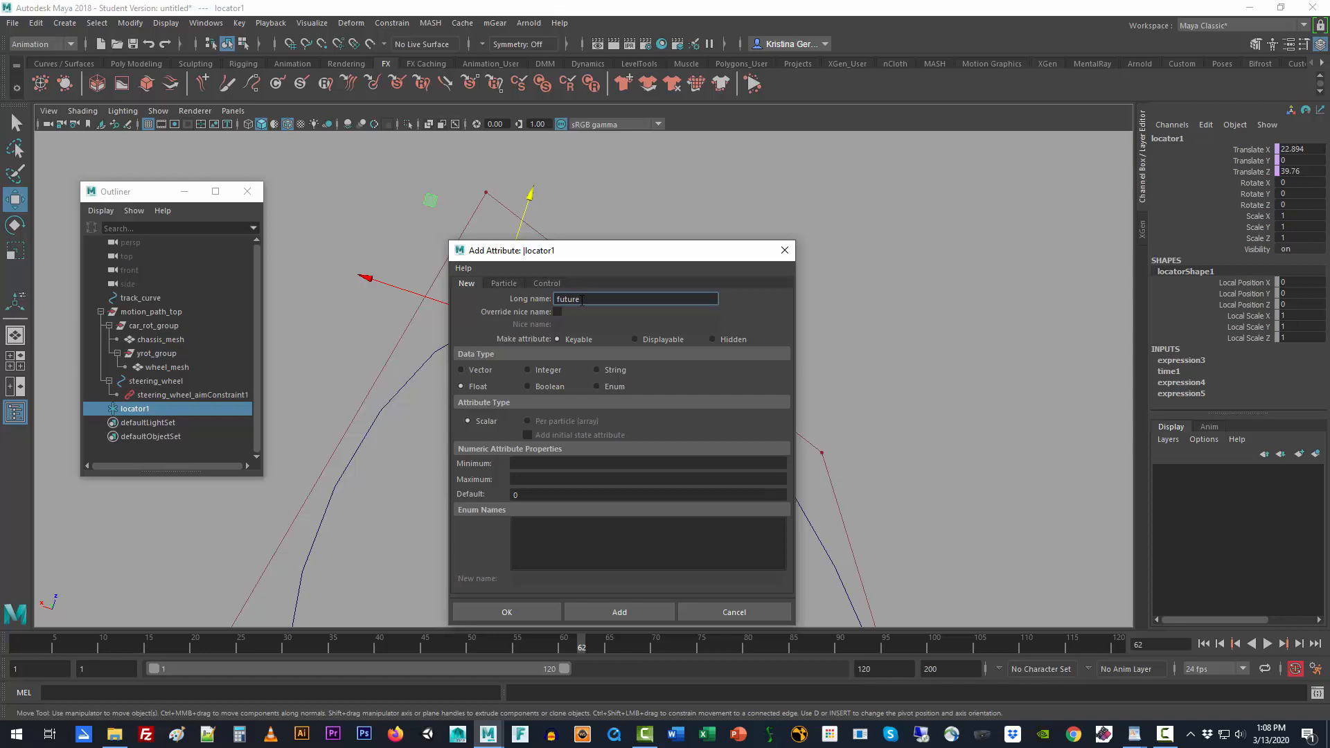
{"action": "left_click", "coordinate": [556, 463]}
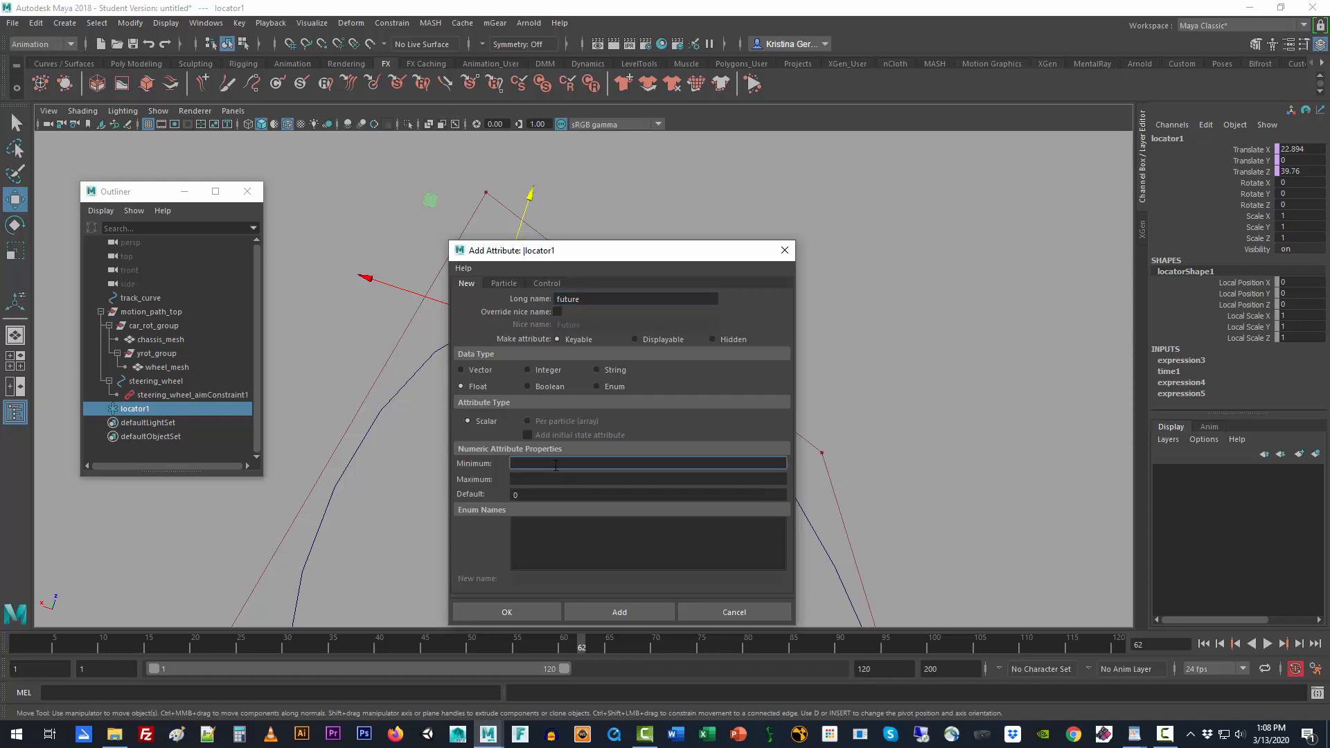
{"action": "key", "text": "Tab"}
{"action": "type", "text": "1"}
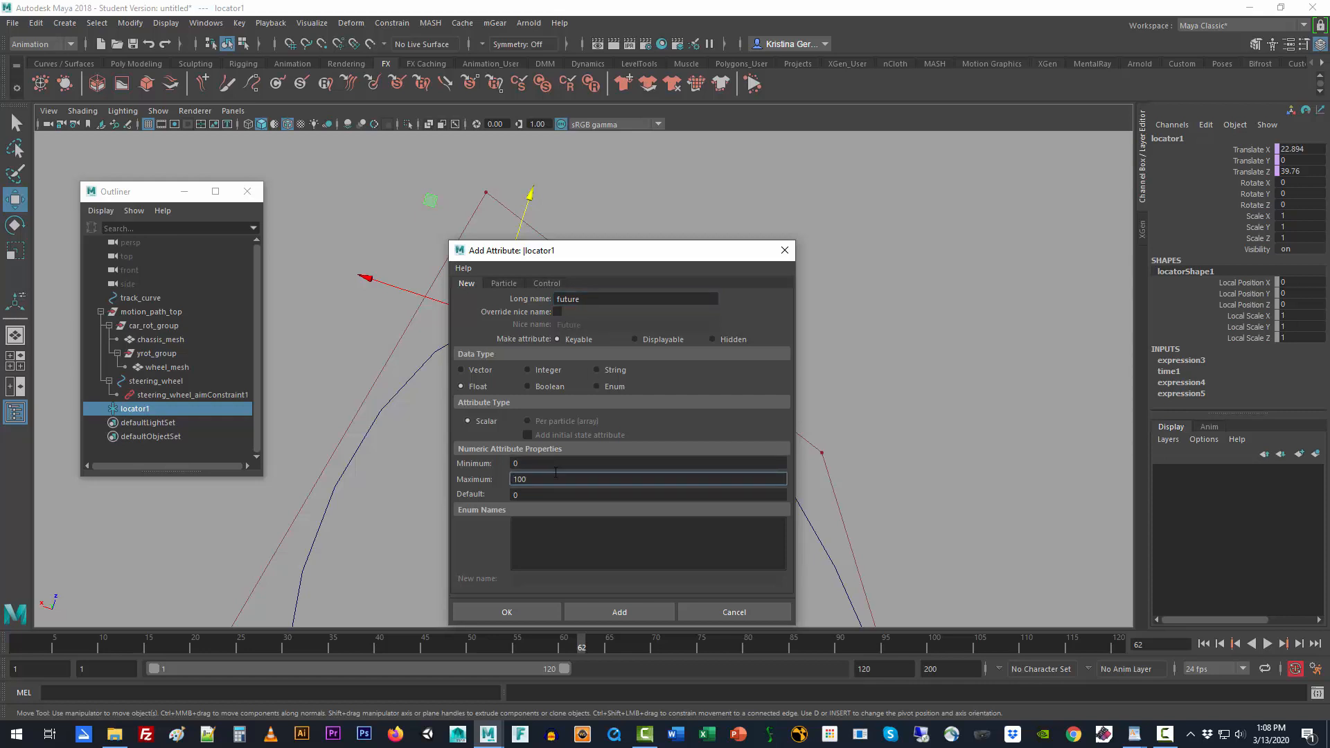
{"action": "left_click", "coordinate": [531, 614]}
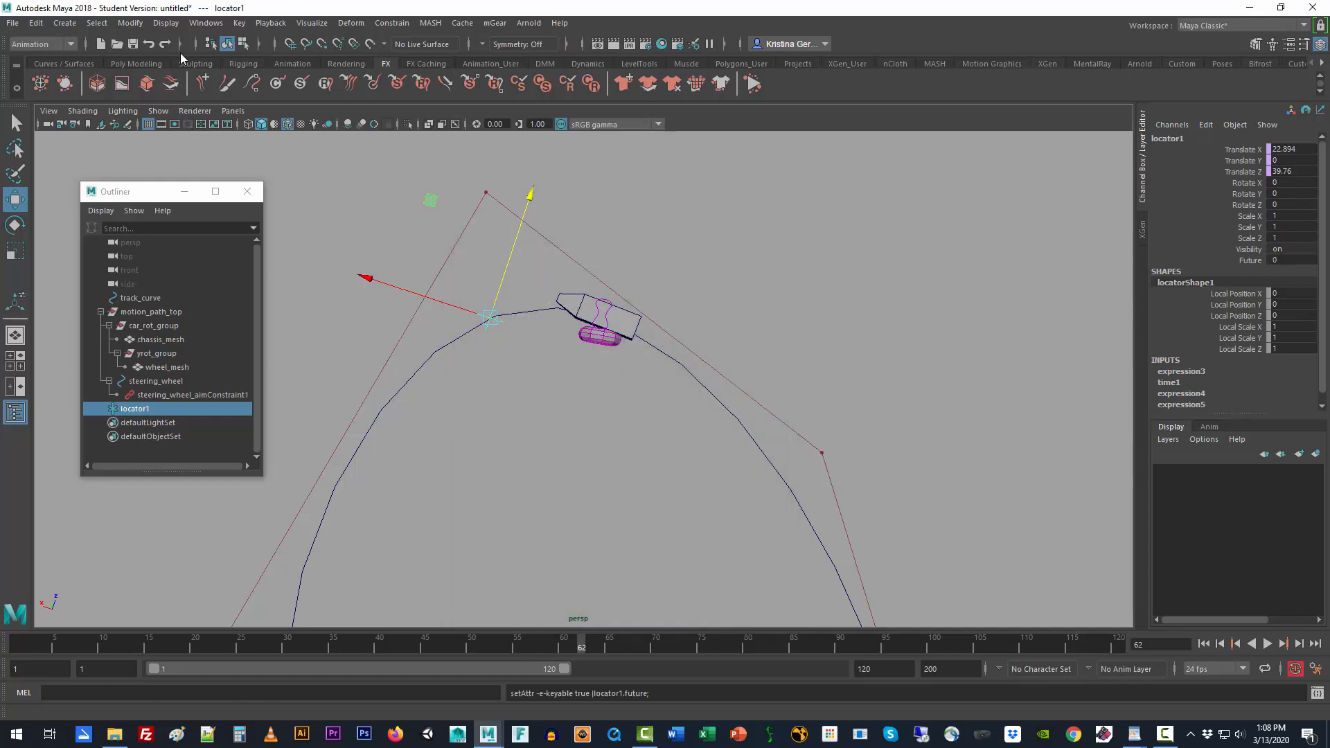
- Make locator1's Rotate X/Y/Z, Scale X/Y/Z and Visibility channels nonkeyable and hidden using Channel Control
{"action": "left_click", "coordinate": [206, 23]}
{"action": "mouse_move", "coordinate": [239, 115]}
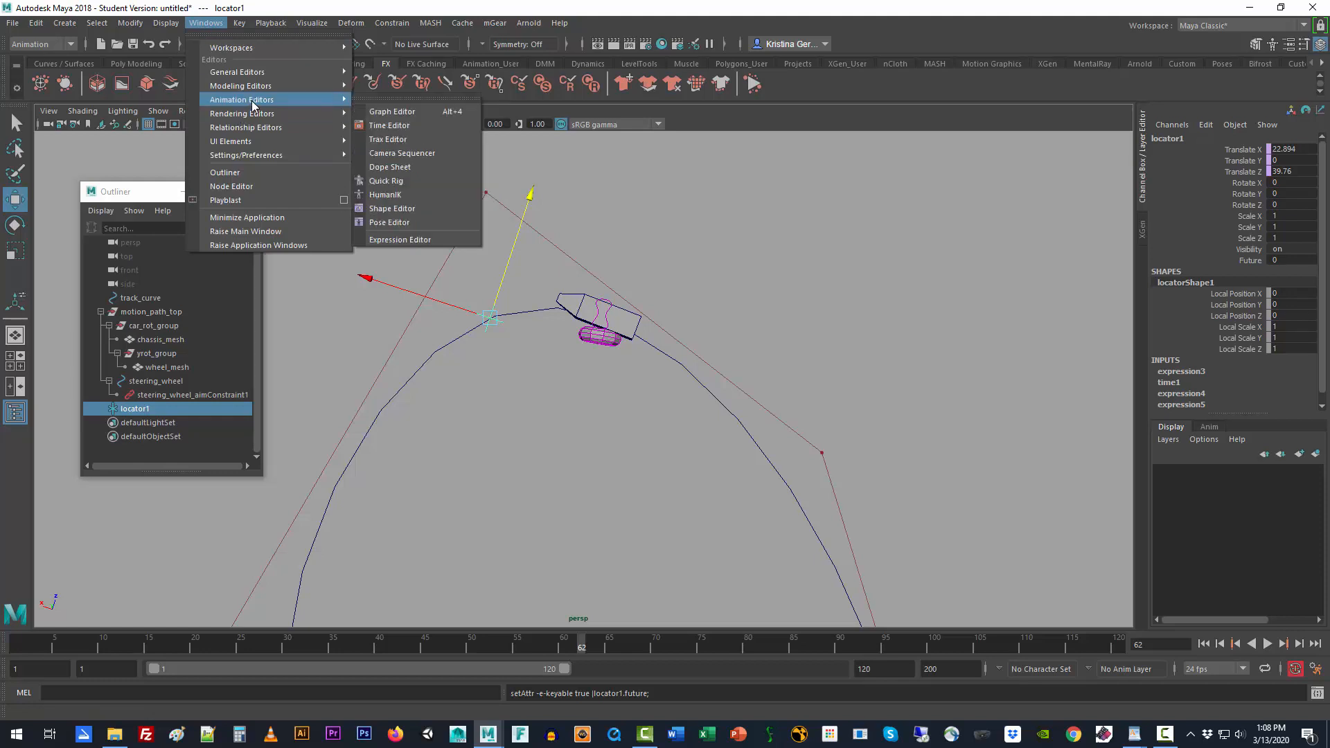
{"action": "mouse_move", "coordinate": [242, 73]}
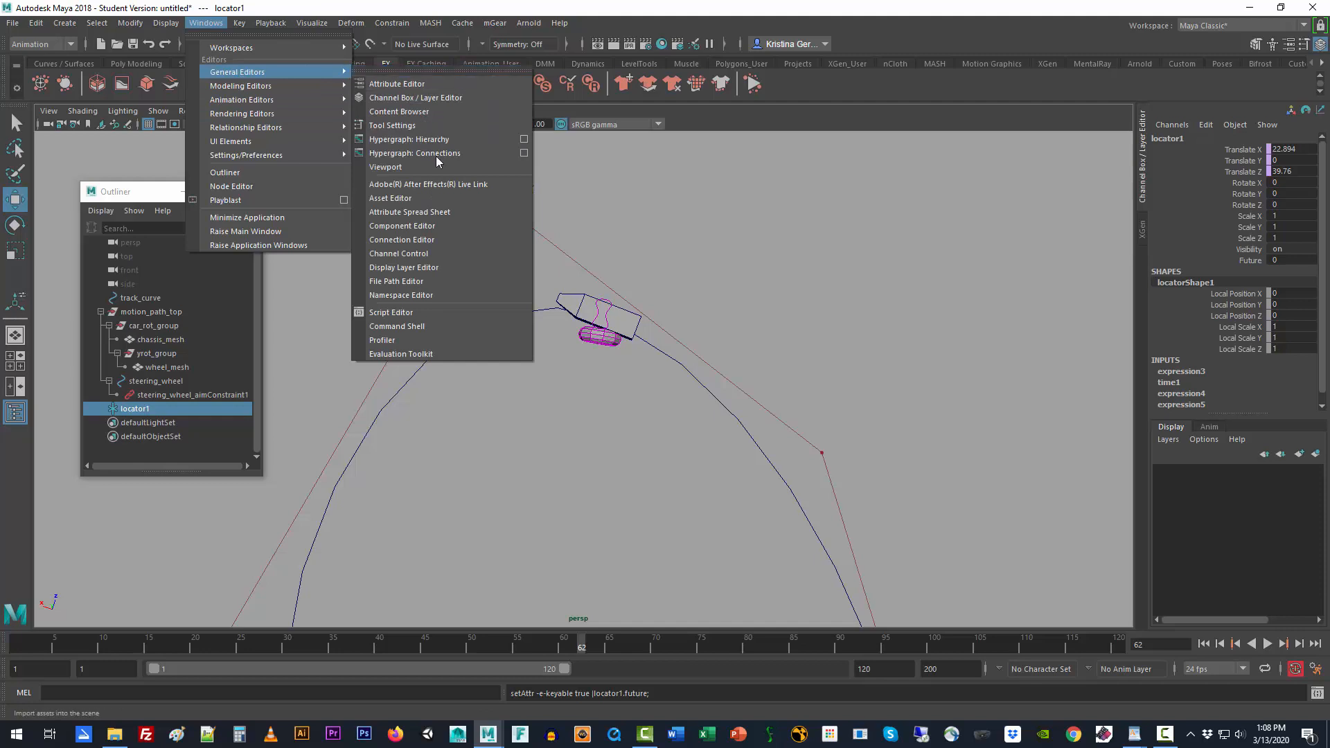
{"action": "left_click", "coordinate": [428, 253]}
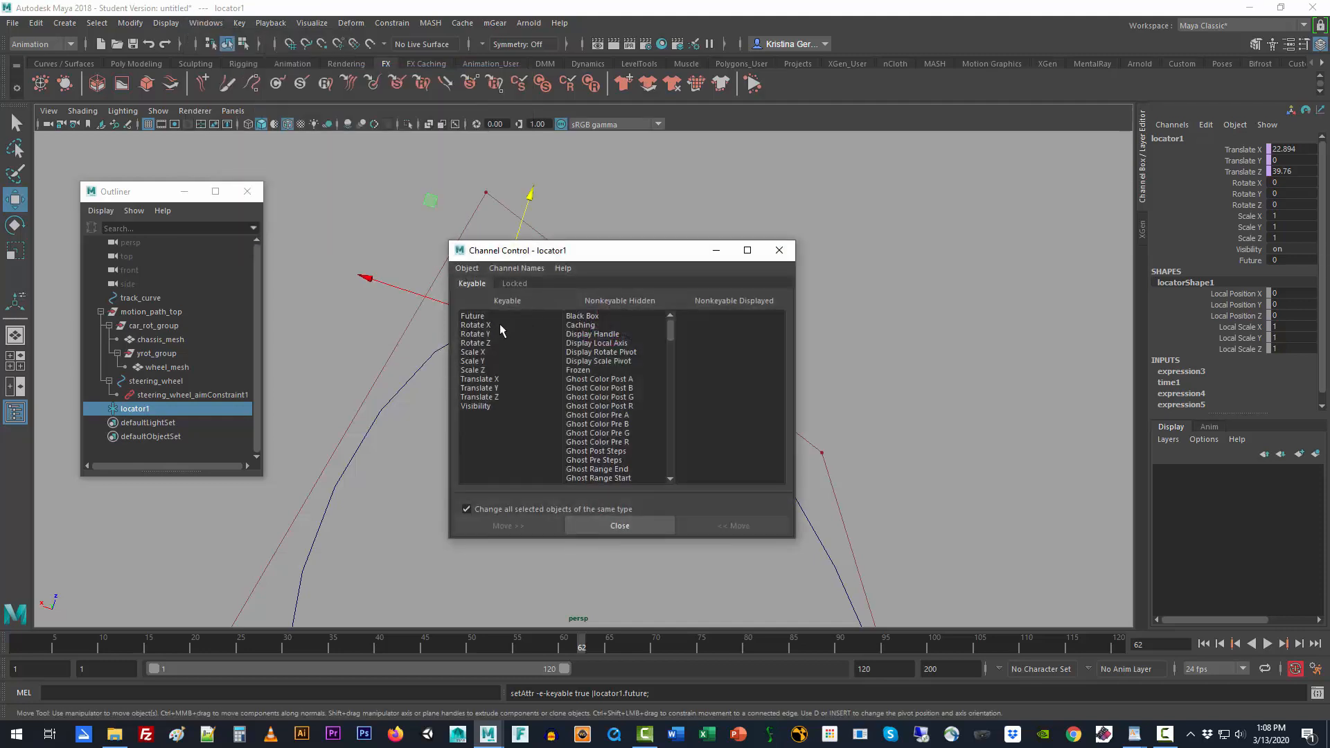
{"action": "left_click_drag", "start_coordinate": [569, 251], "coordinate": [778, 169]}
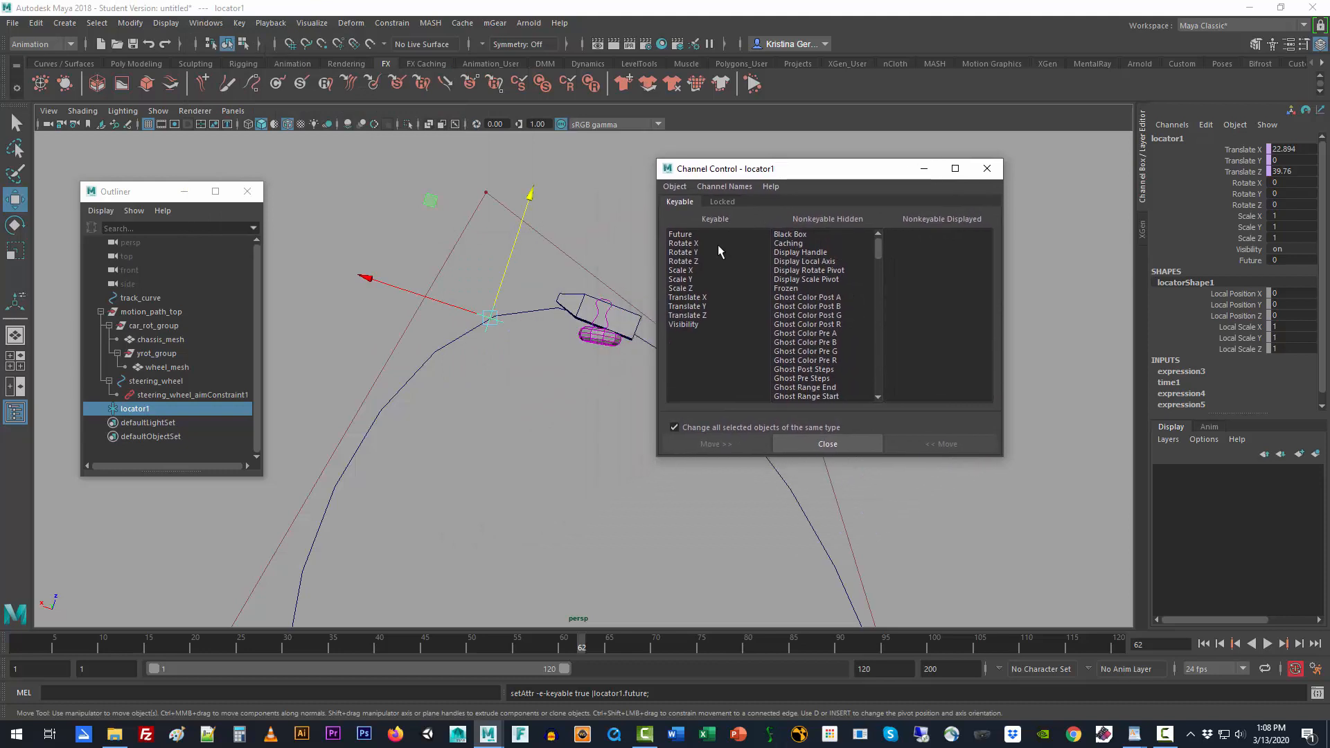
{"action": "left_click", "coordinate": [718, 244]}
{"action": "left_click", "coordinate": [707, 262], "text": "ctrl"}
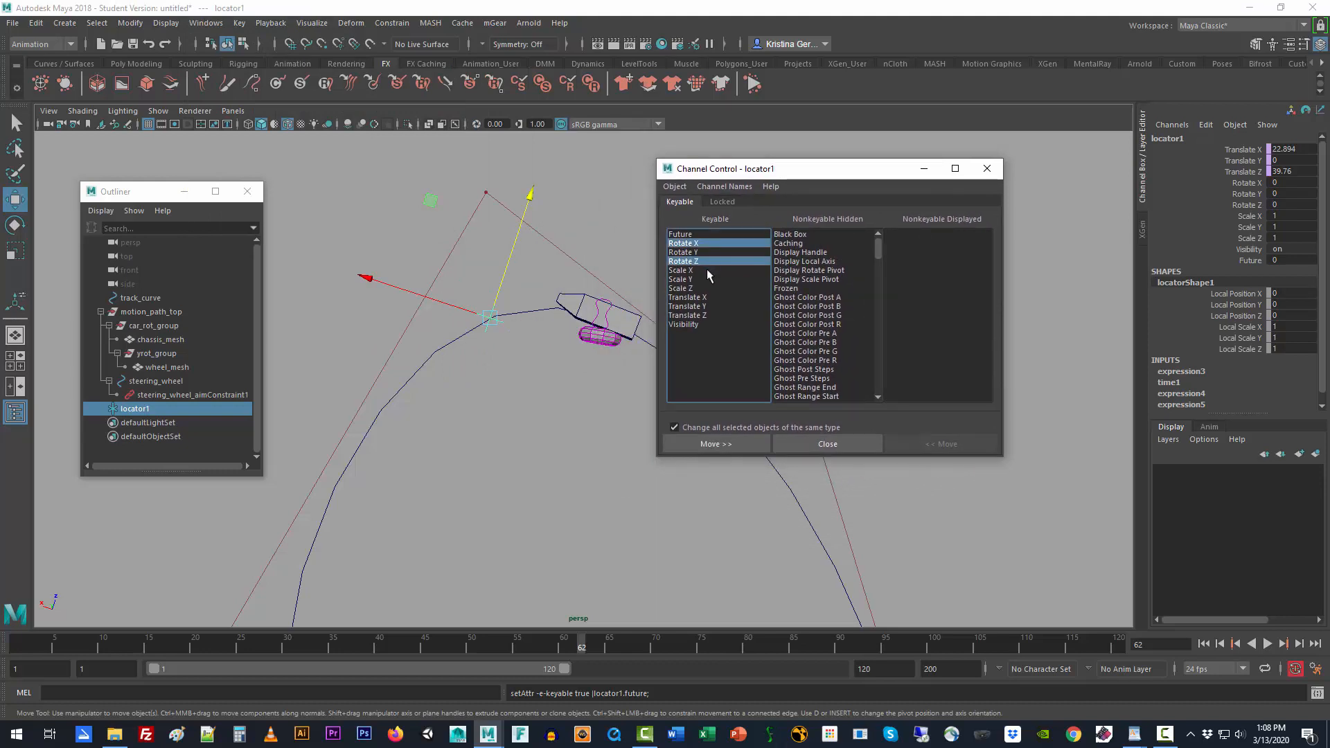
{"action": "left_click", "coordinate": [705, 269], "text": "ctrl"}
{"action": "left_click", "coordinate": [699, 288], "text": "ctrl"}
{"action": "left_click", "coordinate": [702, 279], "text": "ctrl"}
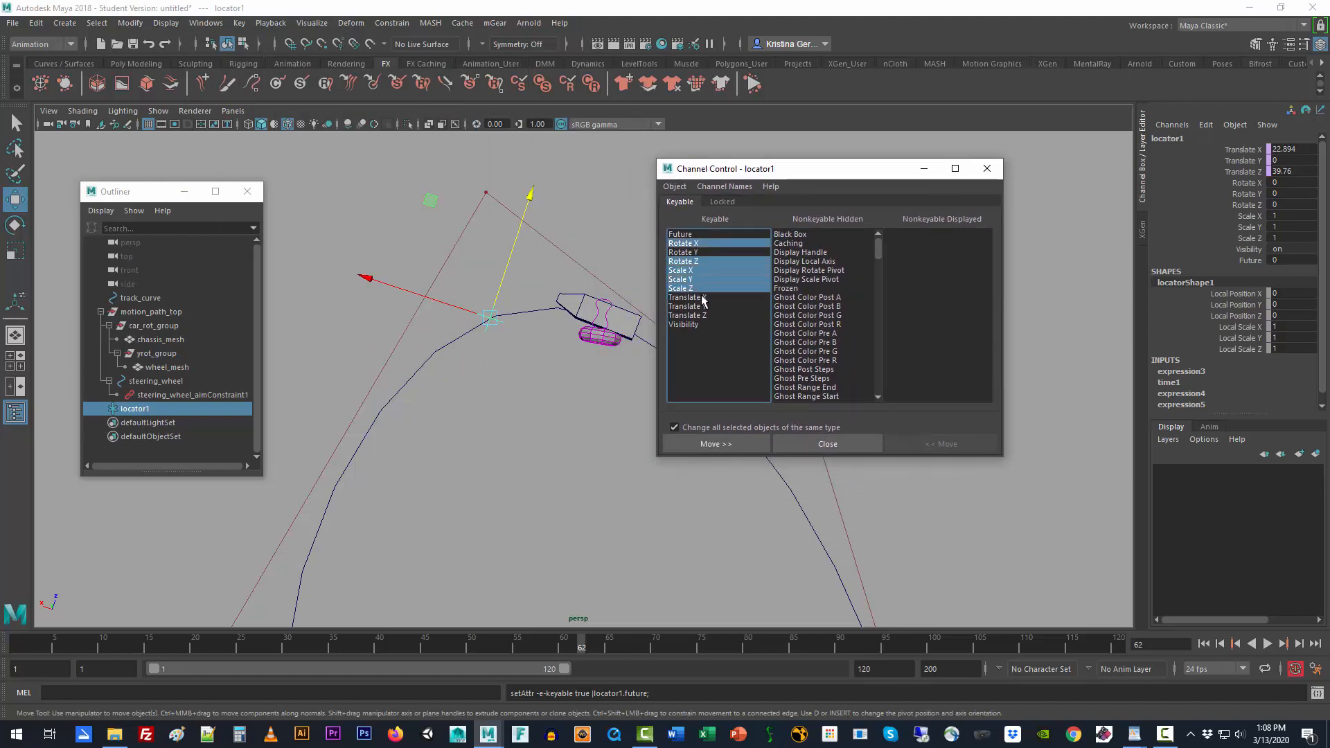
{"action": "left_click", "coordinate": [701, 325], "text": "ctrl"}
{"action": "left_click", "coordinate": [702, 252], "text": "ctrl"}
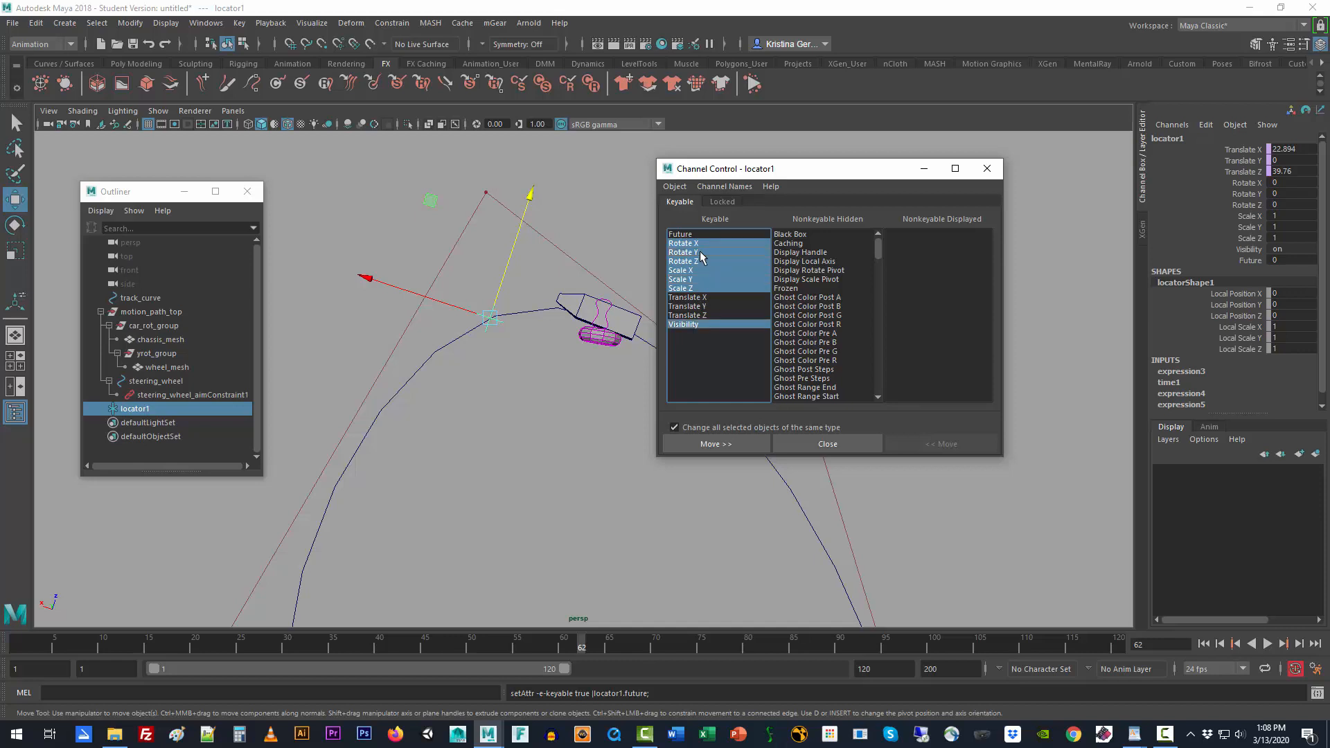
{"action": "left_click", "coordinate": [724, 444]}
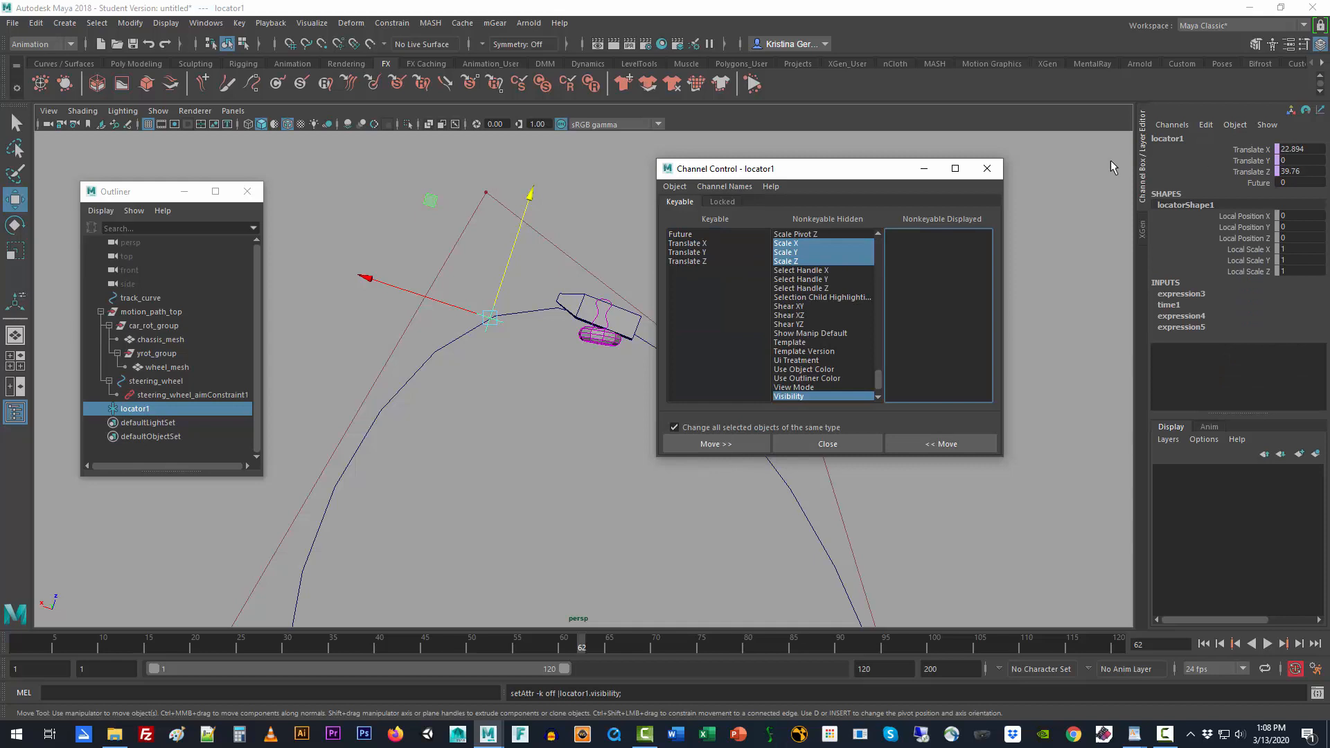
- Set locator1's Translate X, Y and Z channels to nonkeyable displayed and close Channel Control
{"action": "left_click", "coordinate": [704, 243]}
{"action": "left_click", "coordinate": [701, 252], "text": "ctrl"}
{"action": "left_click", "coordinate": [700, 255], "text": "ctrl"}
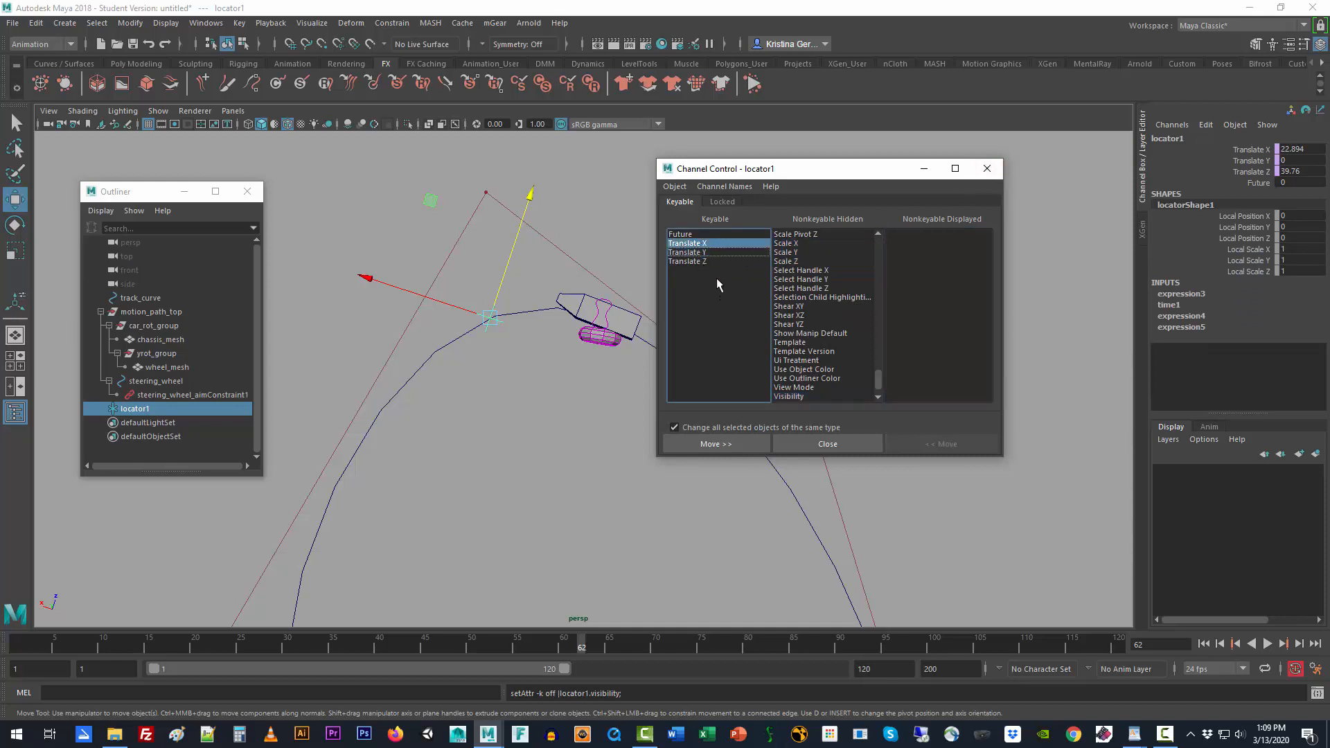
{"action": "left_click", "coordinate": [693, 261], "text": "shift"}
{"action": "left_click", "coordinate": [748, 444]}
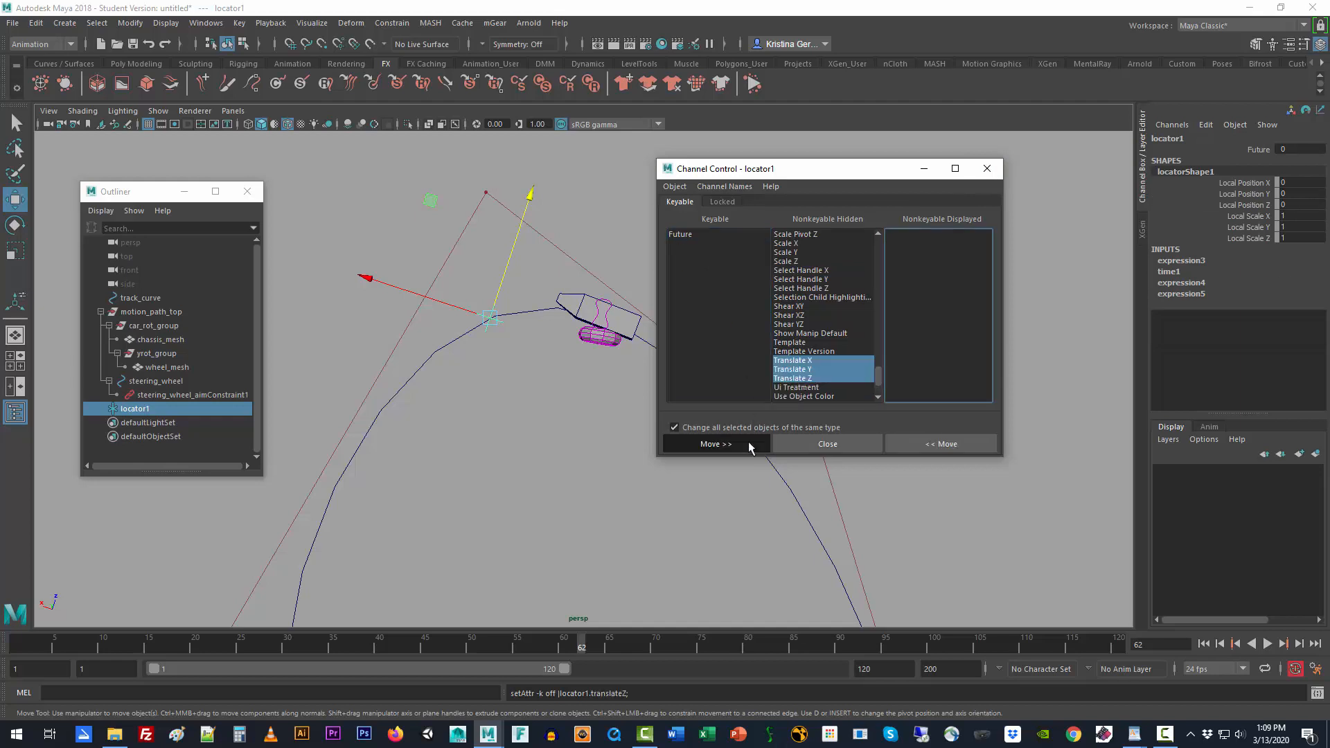
{"action": "left_click", "coordinate": [717, 444]}
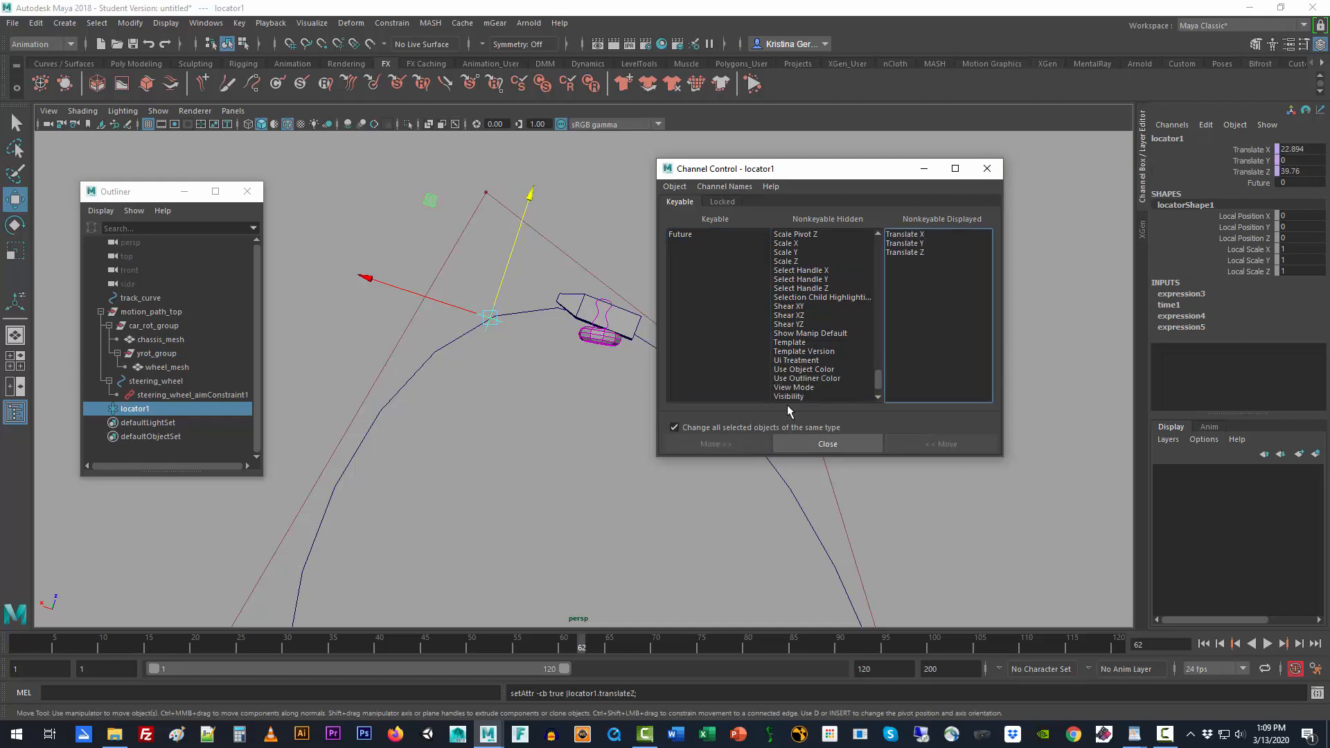
{"action": "left_click", "coordinate": [987, 169]}
- Scrub to frame 60 and open locator1's existing Translate X expression in the Expression Editor
{"action": "left_click_drag", "start_coordinate": [580, 645], "coordinate": [577, 618]}
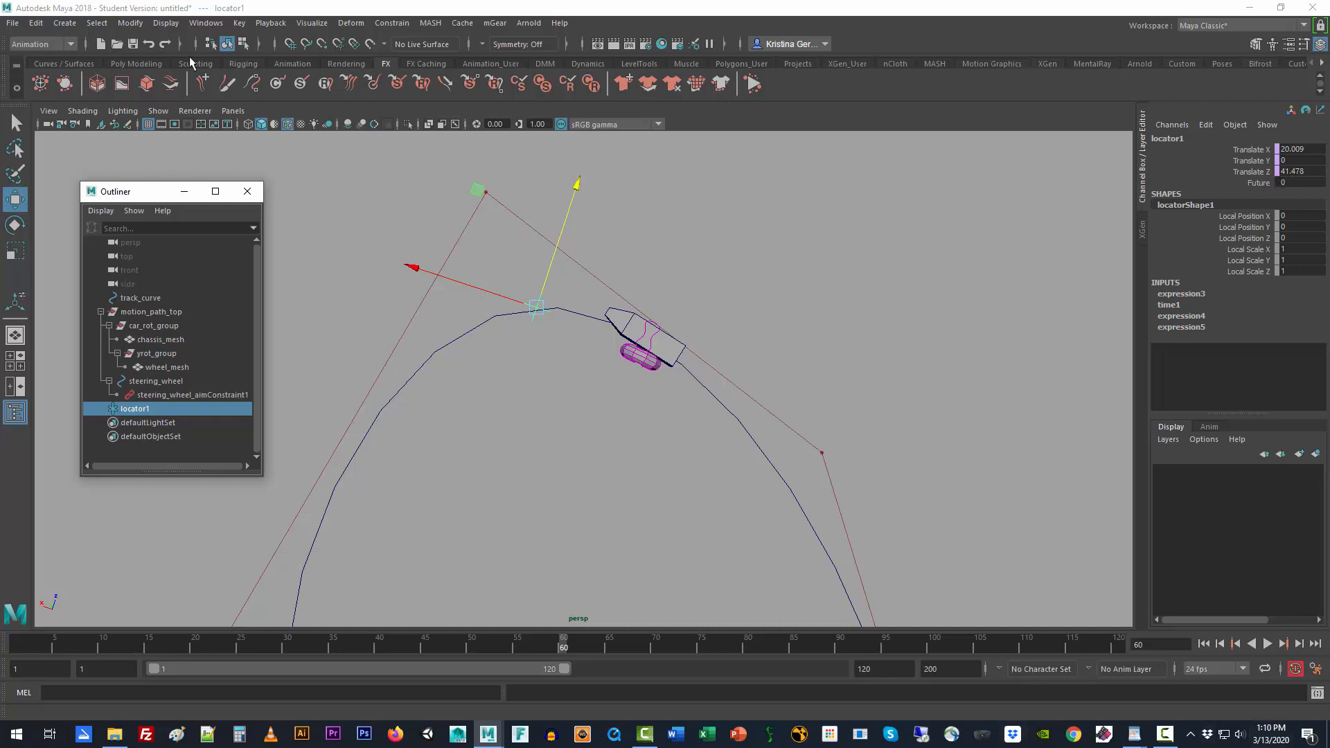
{"action": "left_click", "coordinate": [204, 23]}
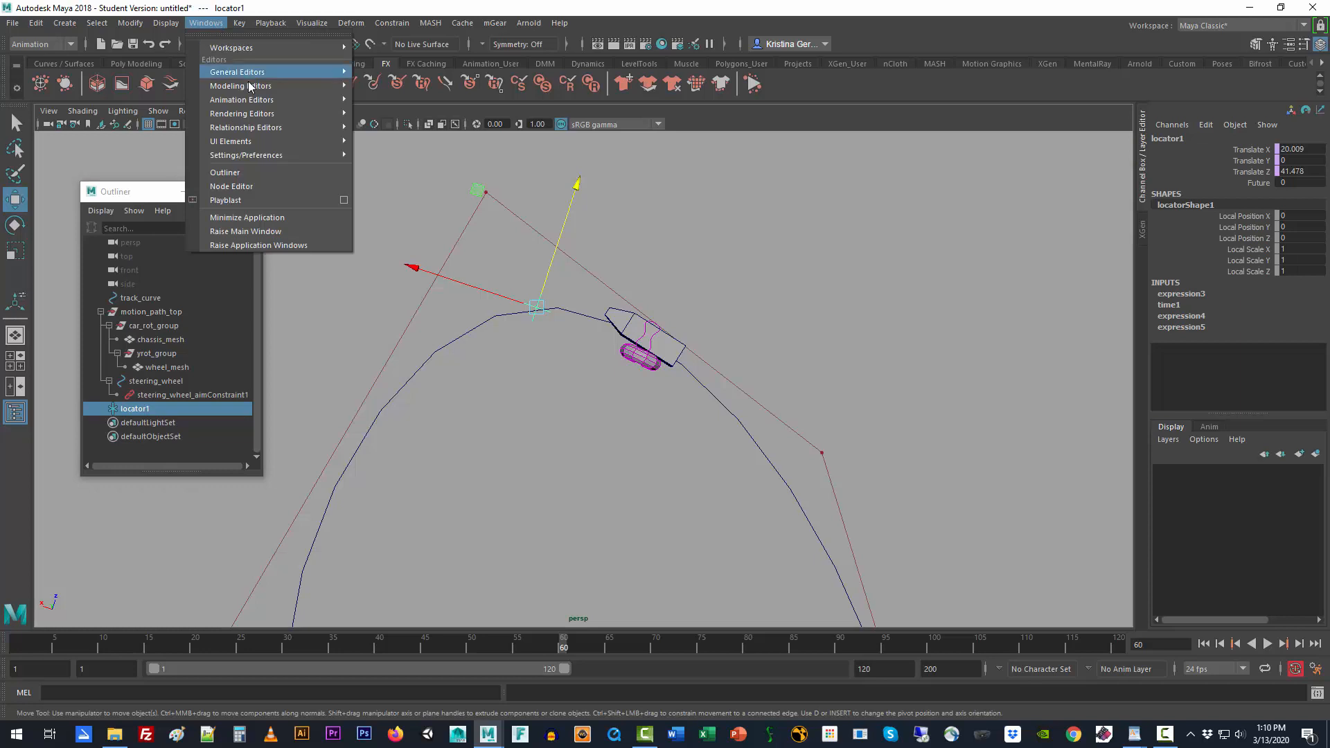
{"action": "mouse_move", "coordinate": [258, 101]}
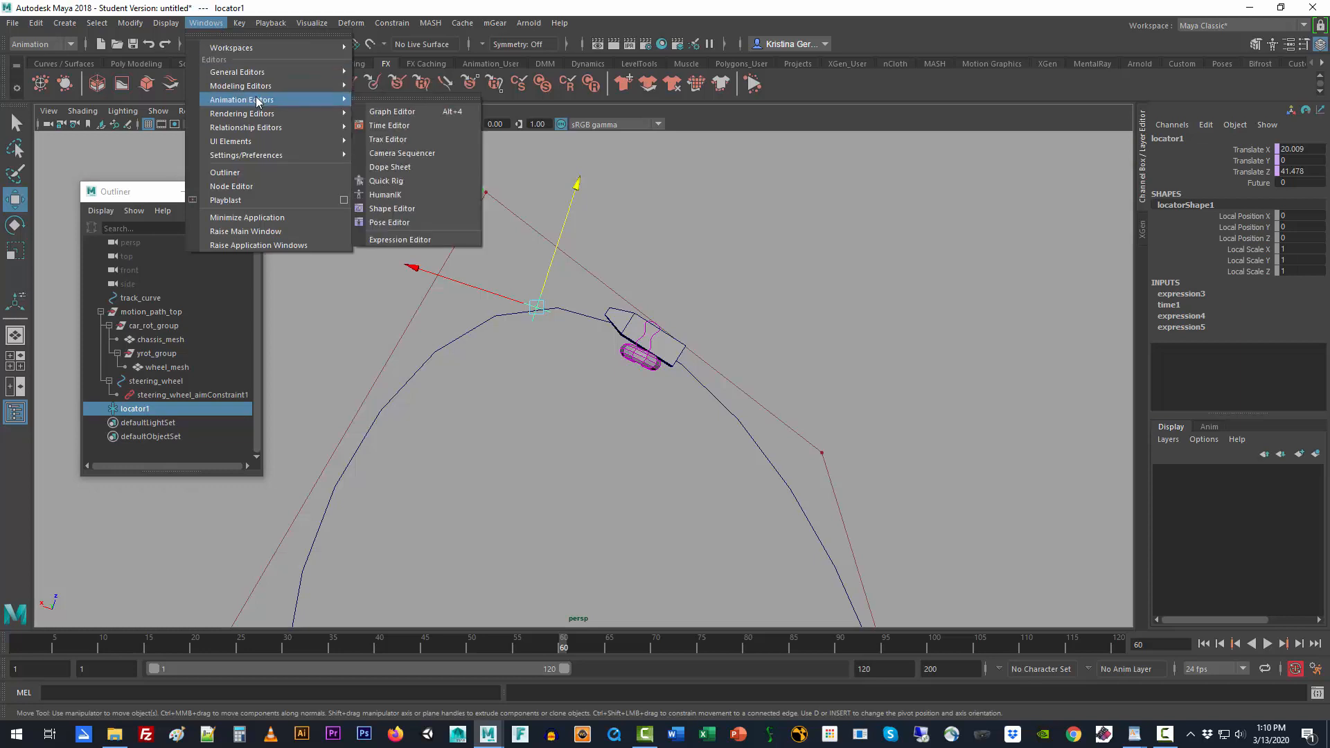
{"action": "left_click", "coordinate": [385, 240]}
{"action": "left_click_drag", "start_coordinate": [931, 141], "coordinate": [738, 178]}
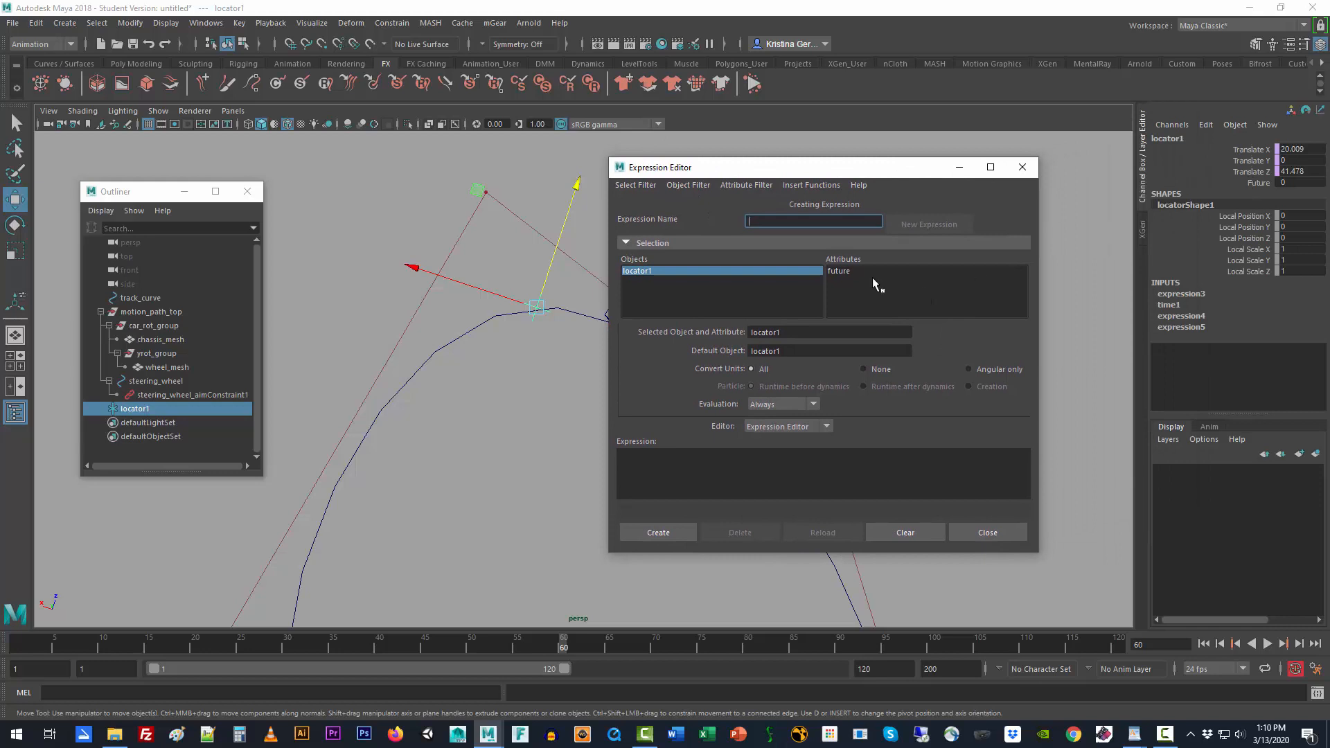
{"action": "left_click", "coordinate": [1246, 150]}
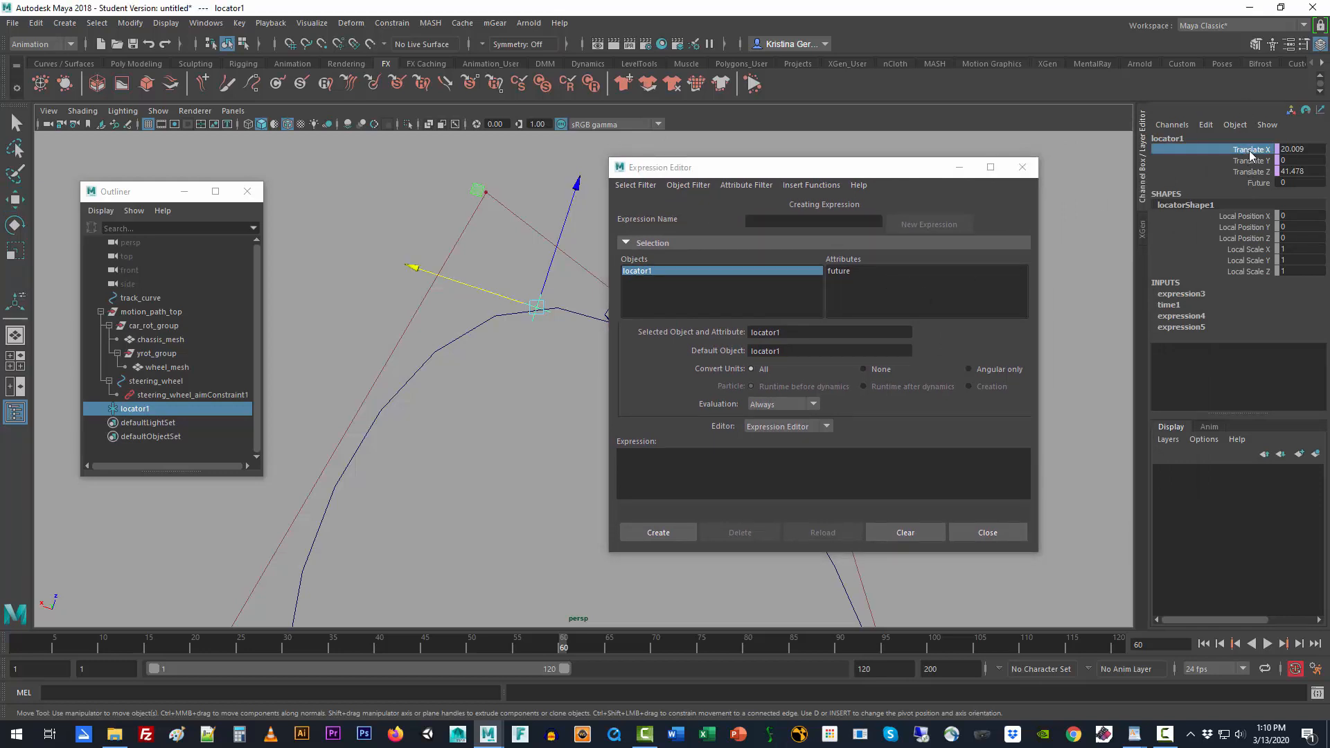
{"action": "right_click", "coordinate": [1248, 155]}
{"action": "left_click", "coordinate": [1242, 180]}
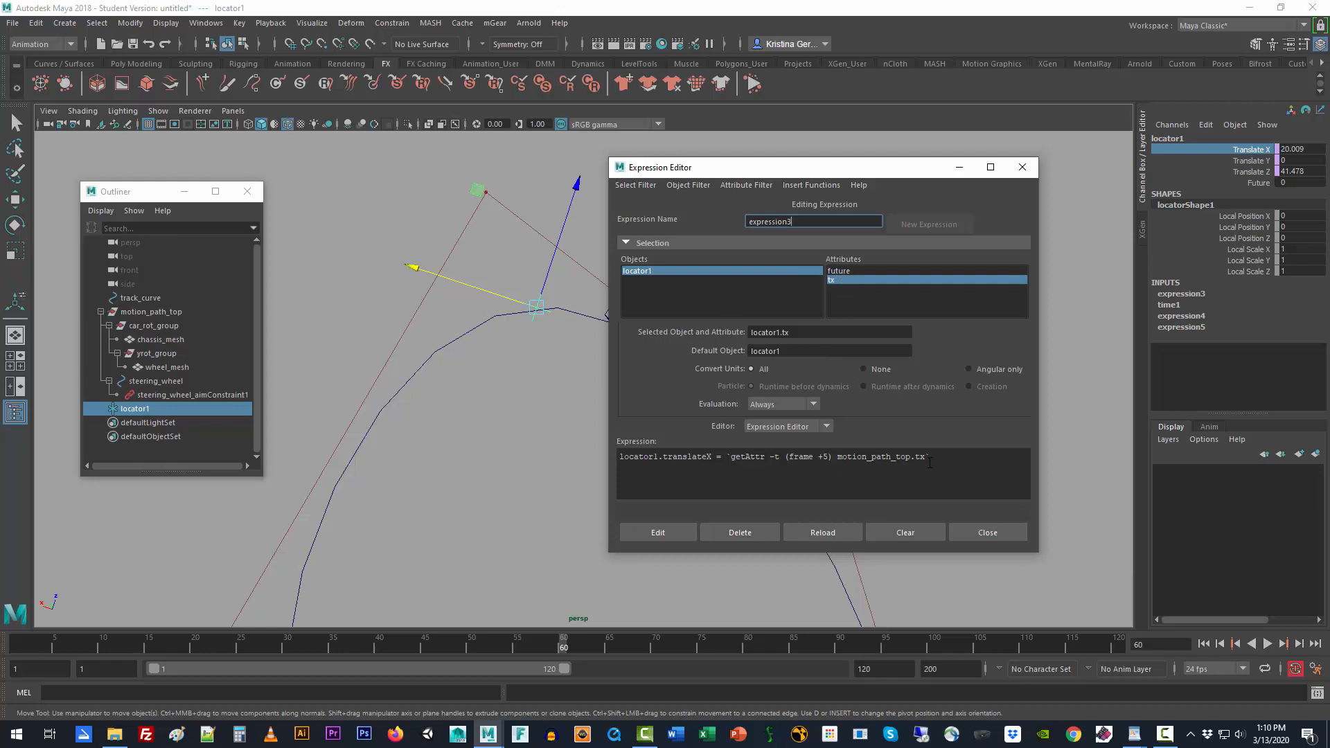
- Replace the frame offset 5 in the translateX expression with (locator1.future), apply the edit, and select the inserted term
{"action": "left_click", "coordinate": [828, 458]}
{"action": "key", "text": "BackSpace"}
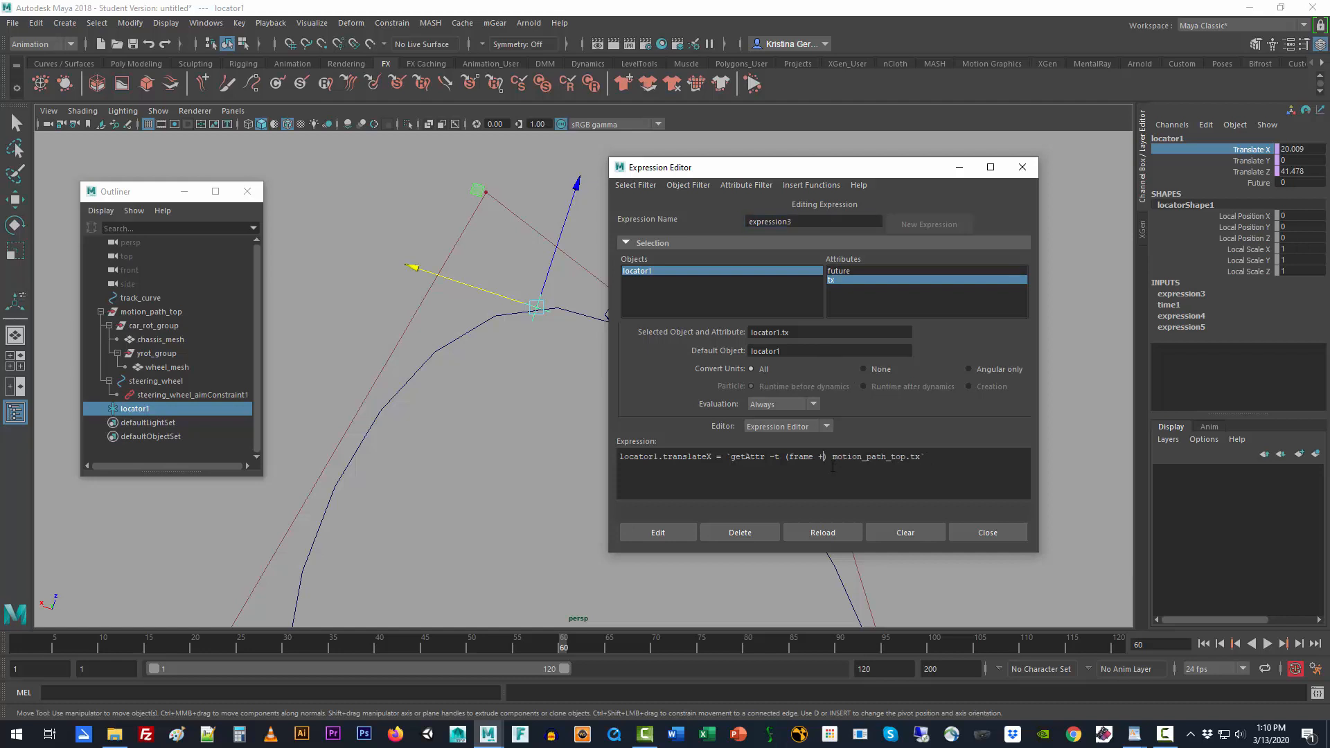
{"action": "type", "text": "("}
{"action": "key", "text": "BackSpace"}
{"action": "type", "text": "(locator1.future)"}
{"action": "left_click", "coordinate": [661, 532]}
{"action": "left_click_drag", "start_coordinate": [910, 457], "coordinate": [834, 457]}
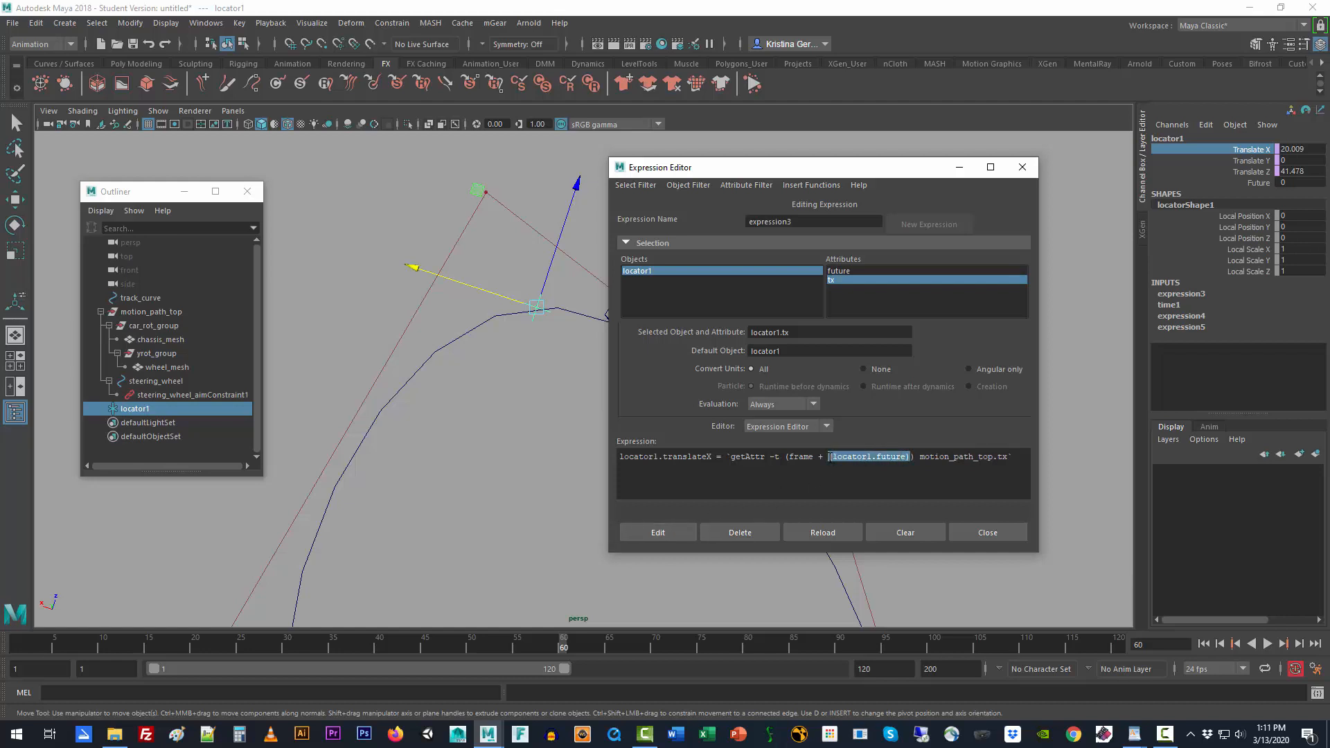
- Apply the translateX expression, and replace the frame offset in locator1's translateY expression with (locator1.future)
{"action": "left_click", "coordinate": [657, 530]}
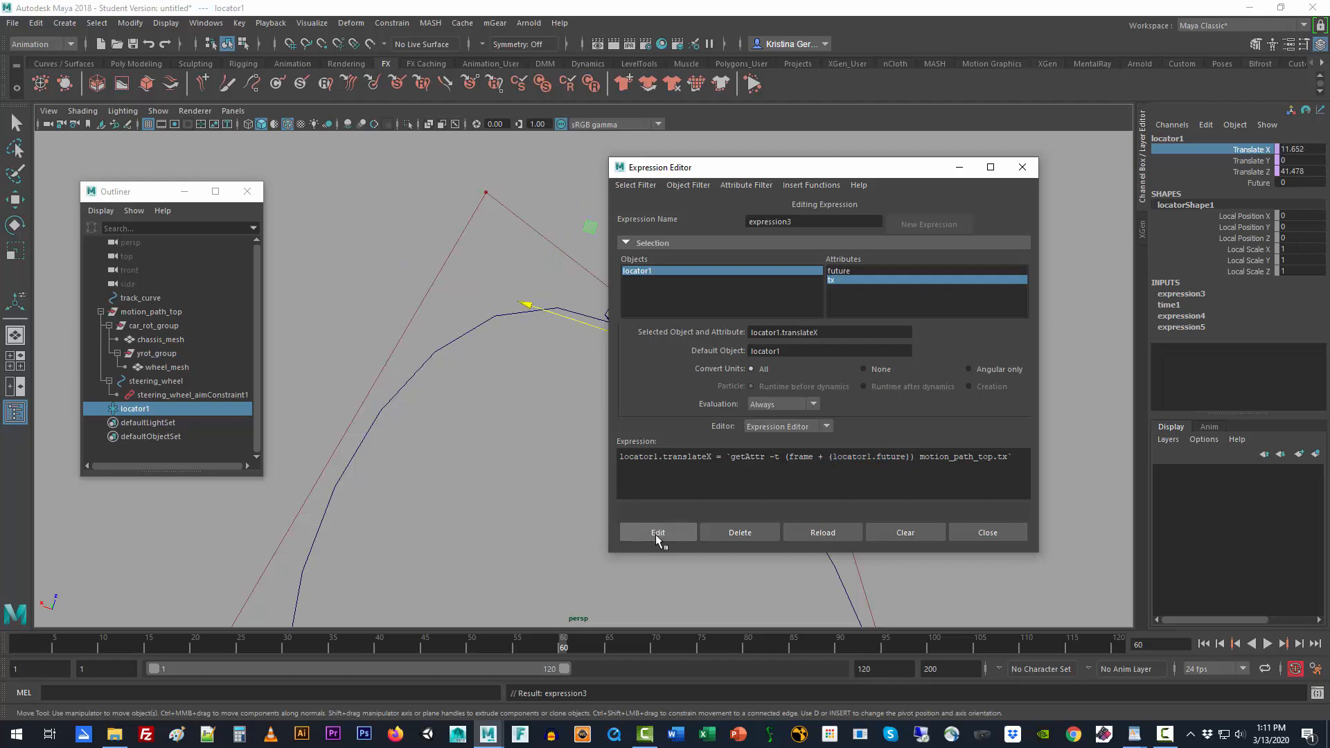
{"action": "left_click", "coordinate": [1240, 162]}
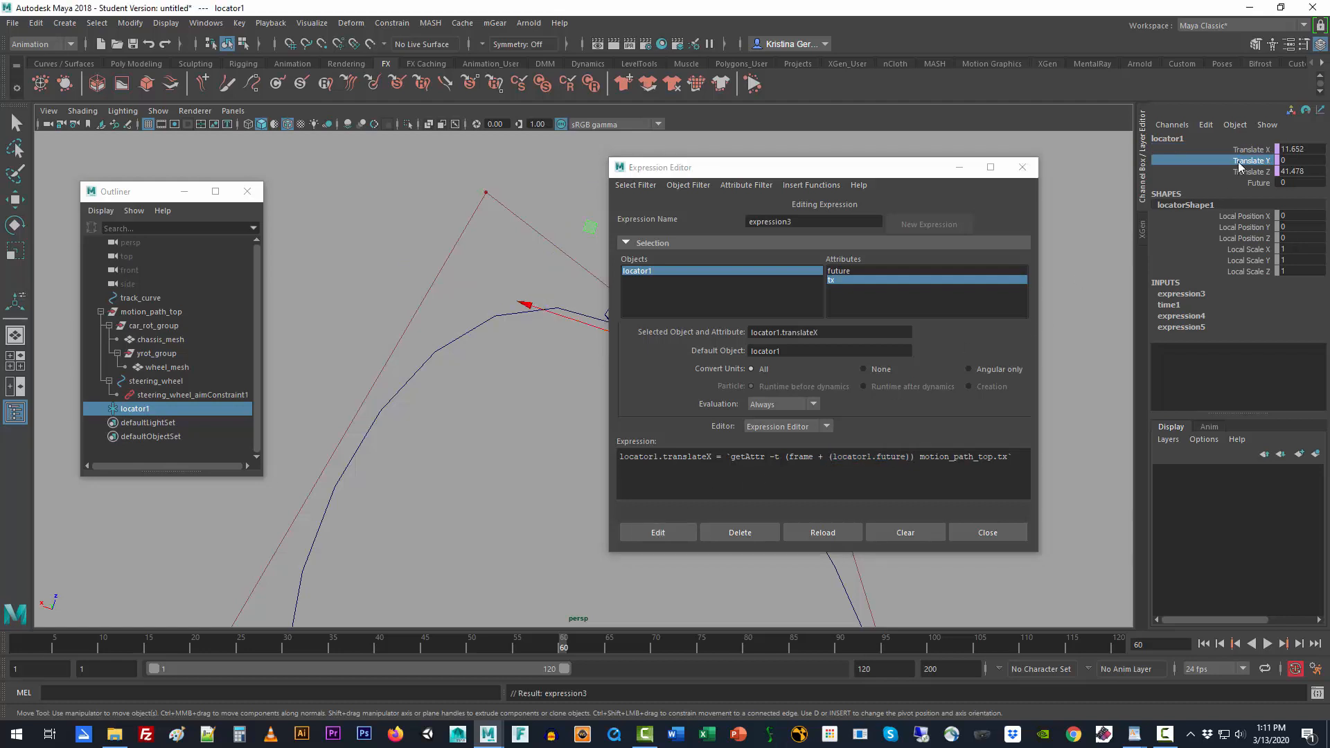
{"action": "right_click", "coordinate": [1240, 167]}
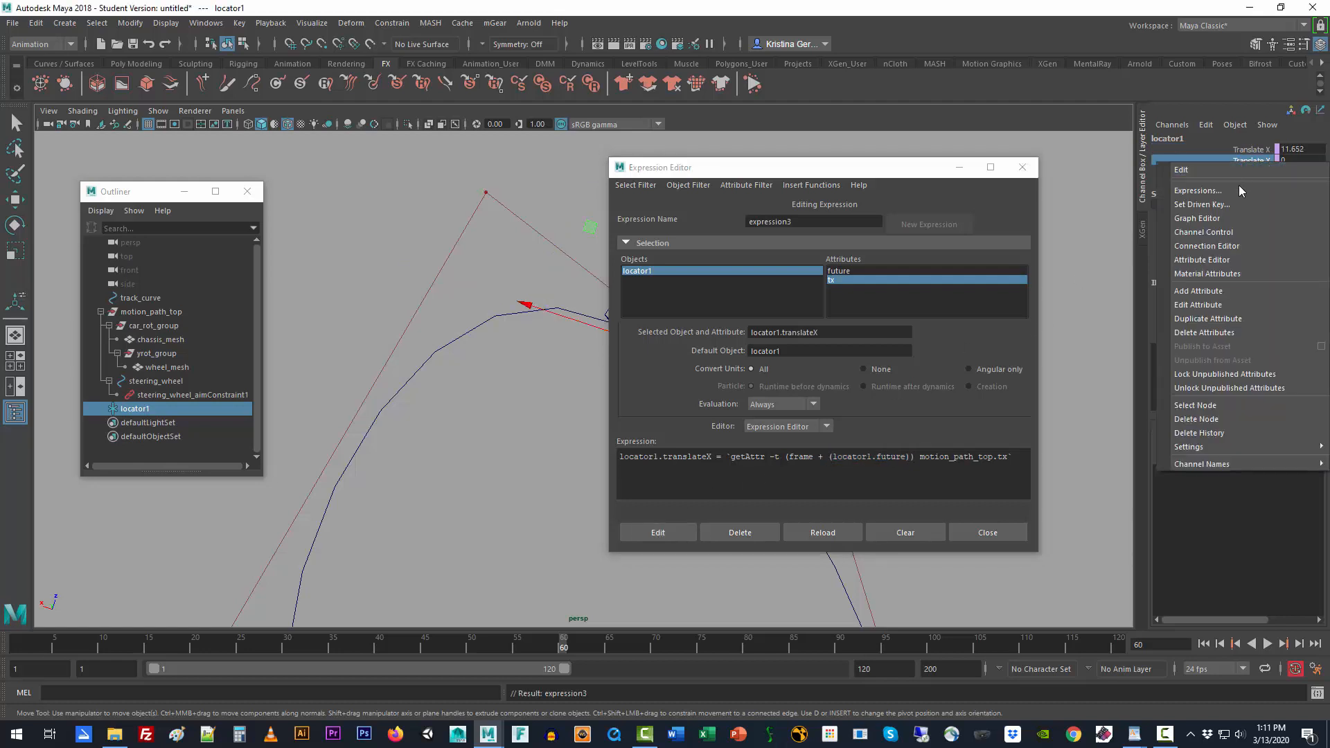
{"action": "left_click", "coordinate": [1240, 190]}
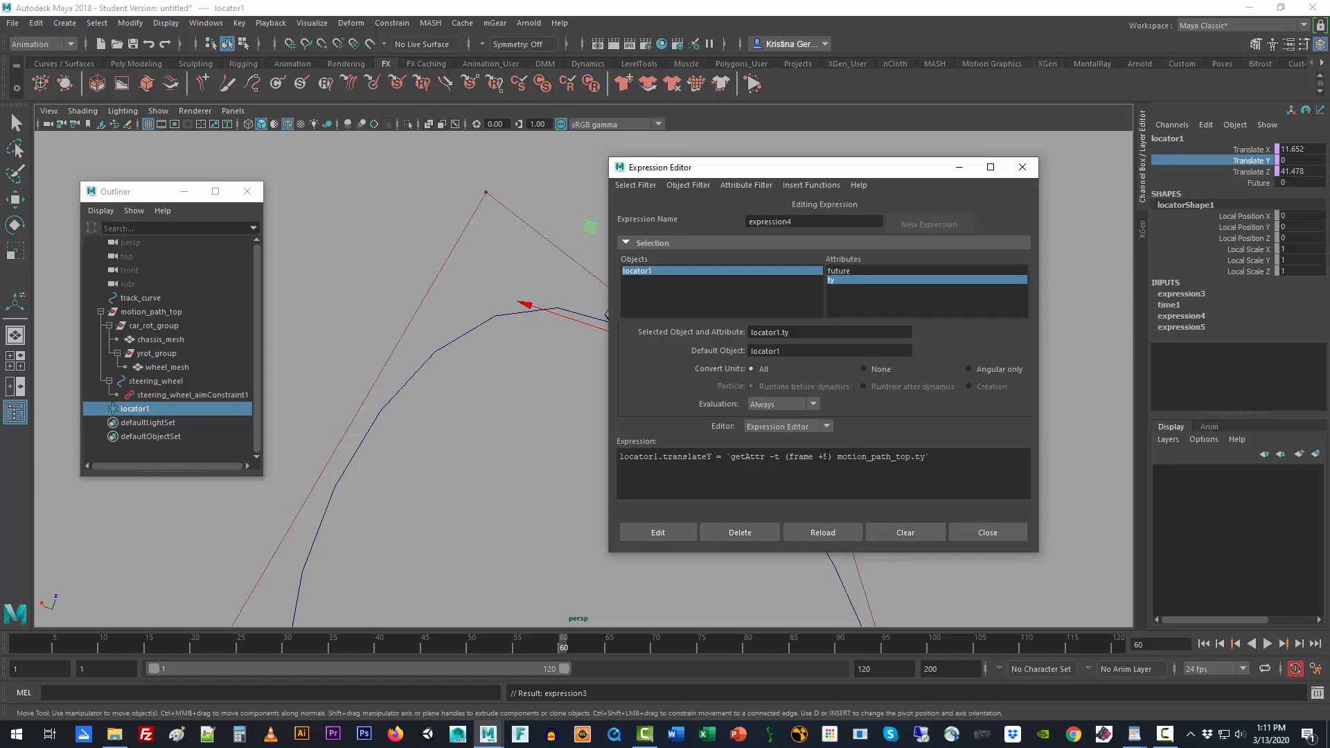
{"action": "type", "text": "(locator1.future)"}
{"action": "left_click", "coordinate": [662, 533]}
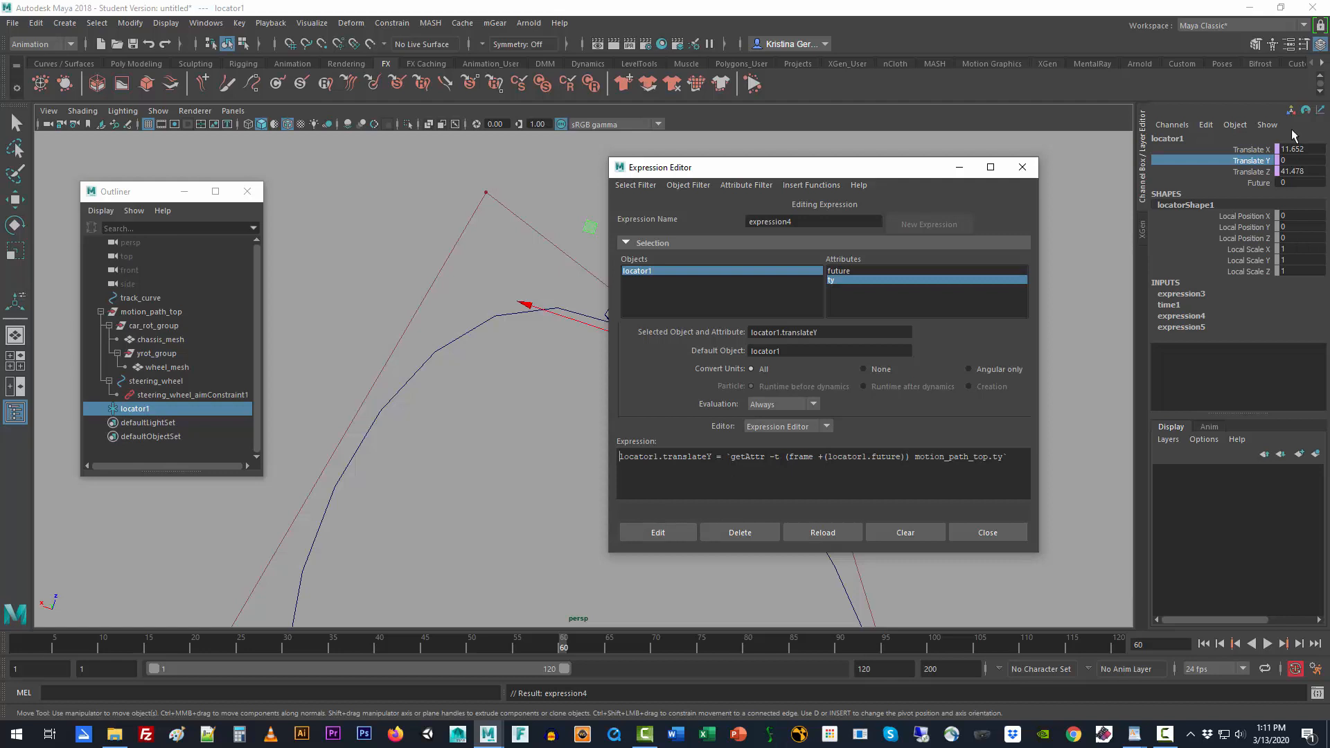
- Replace the frame offset in locator1's translateZ expression with (locator1.future), apply the edit, and close the Expression Editor
{"action": "left_click", "coordinate": [1245, 174]}
{"action": "right_click", "coordinate": [1245, 177]}
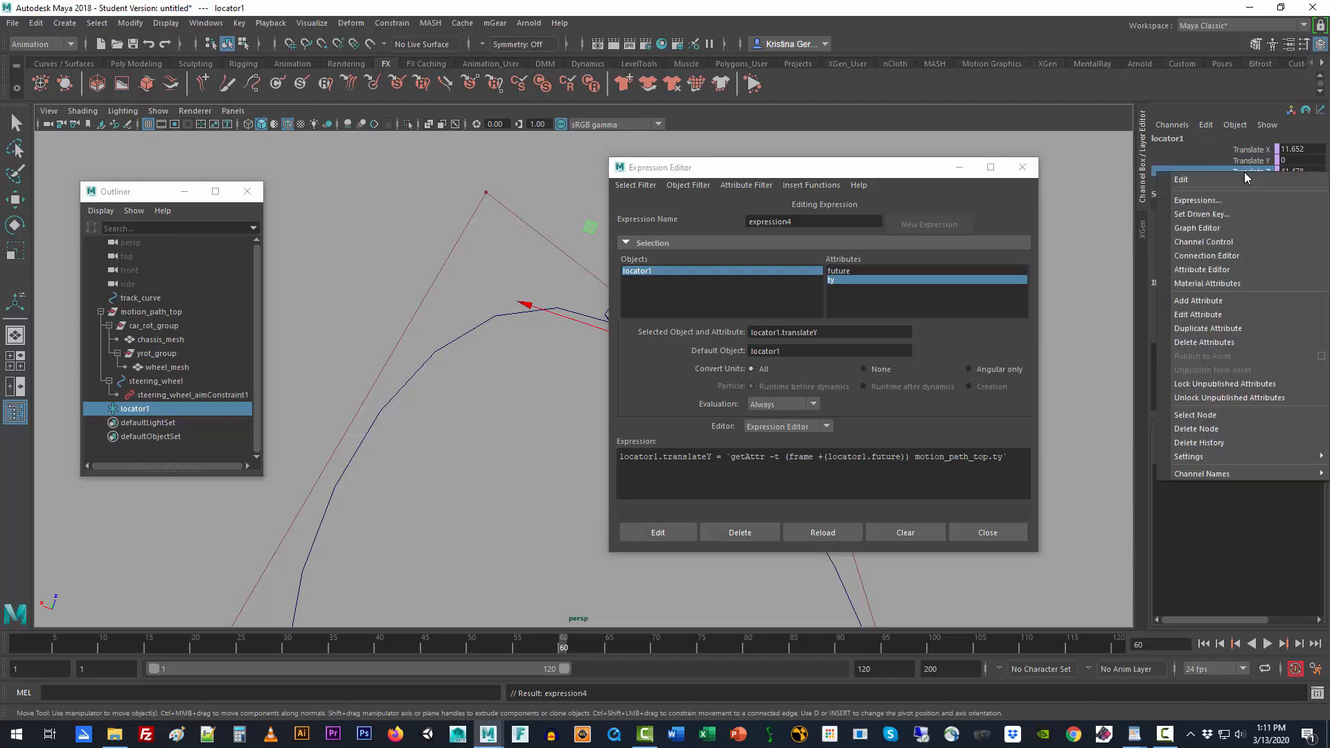
{"action": "left_click", "coordinate": [1245, 201]}
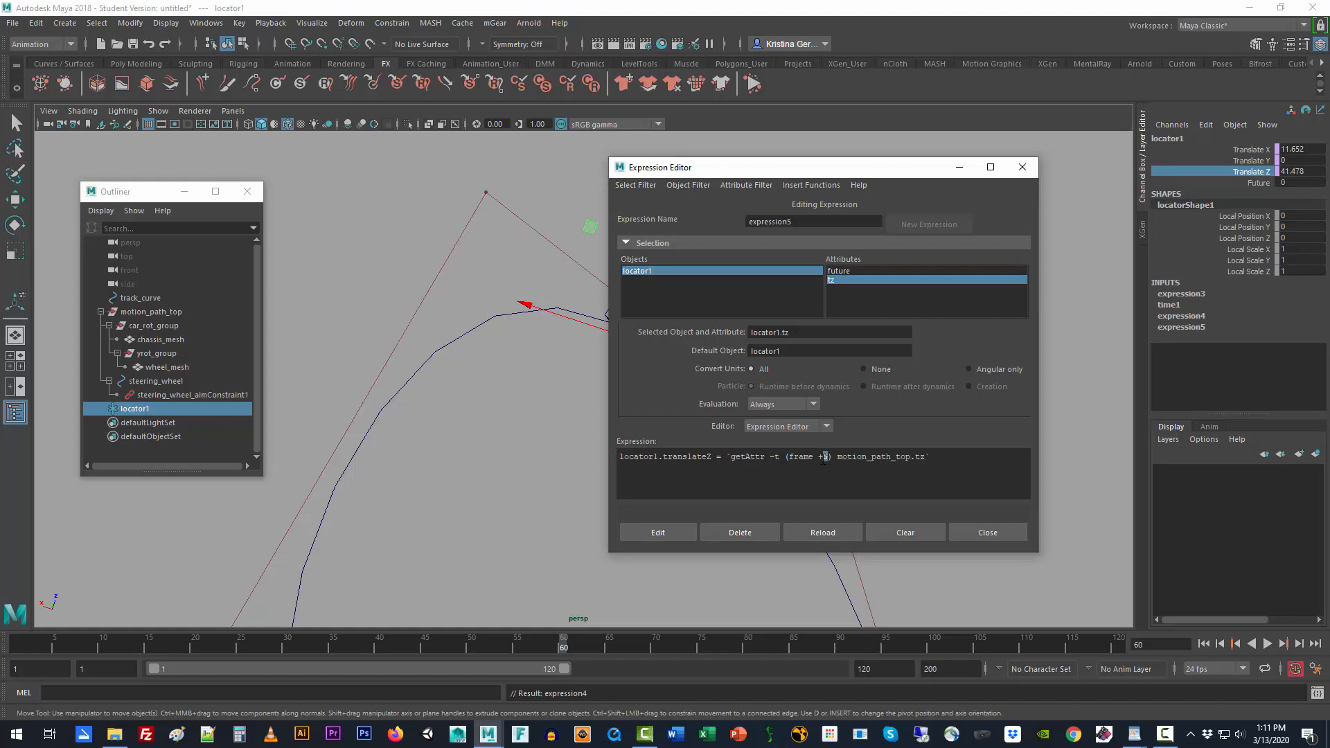
{"action": "type", "text": "(locator1.future)"}
{"action": "left_click", "coordinate": [658, 532]}
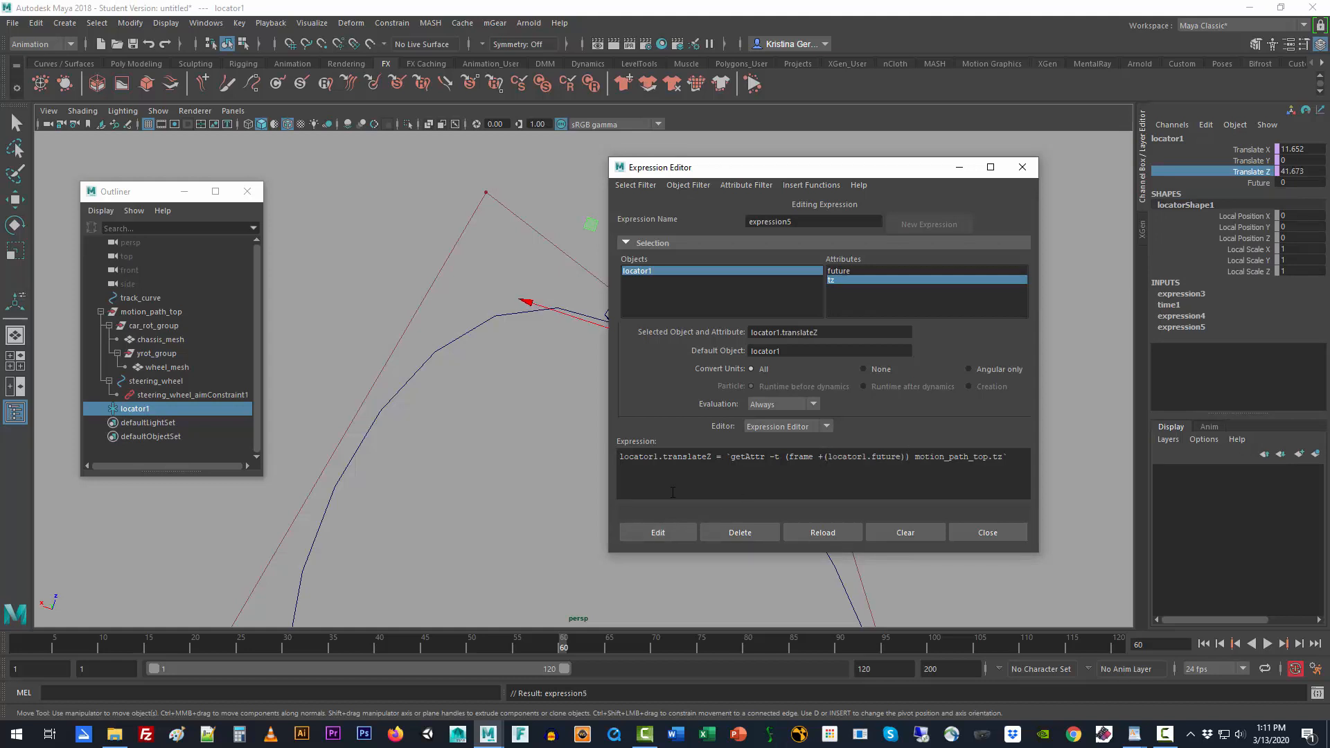
{"action": "left_click", "coordinate": [1022, 168]}
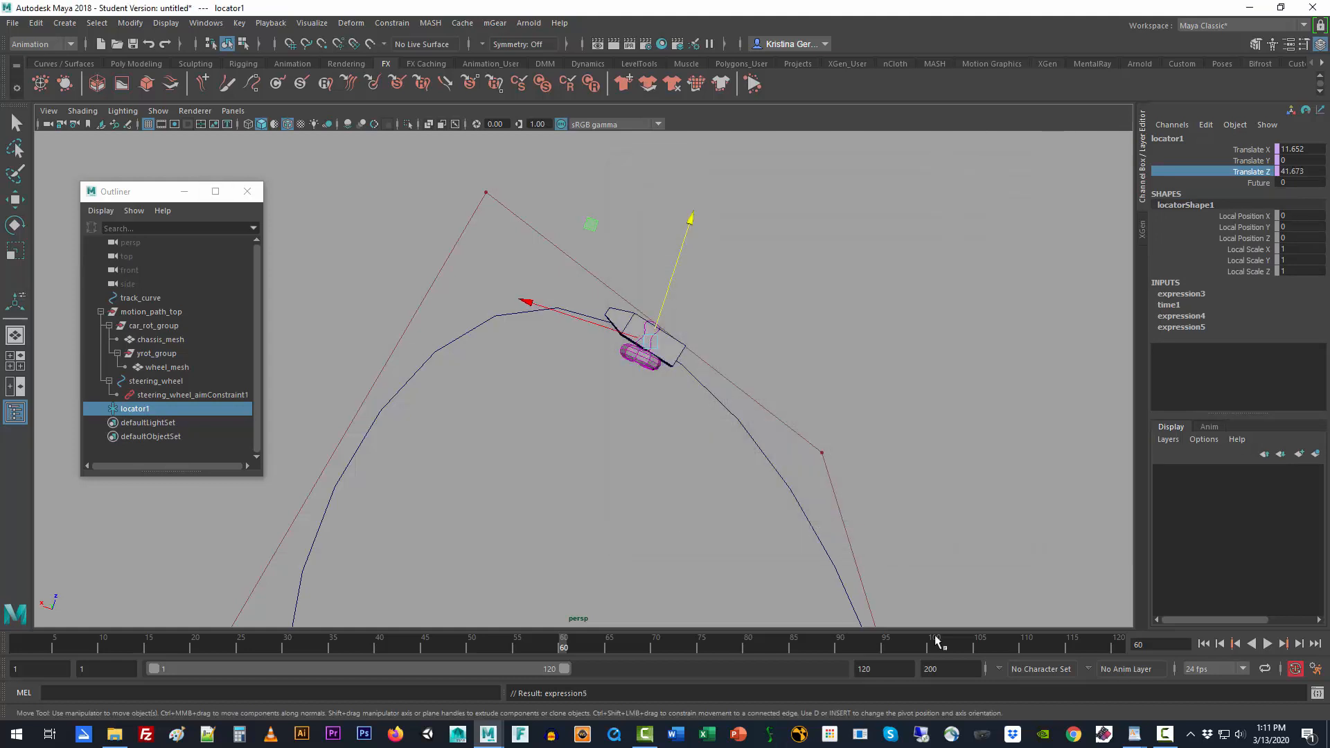
- Set locator1's Future attribute to 8.2 at frame 60
{"action": "left_click_drag", "start_coordinate": [880, 383], "coordinate": [829, 351], "text": "alt"}
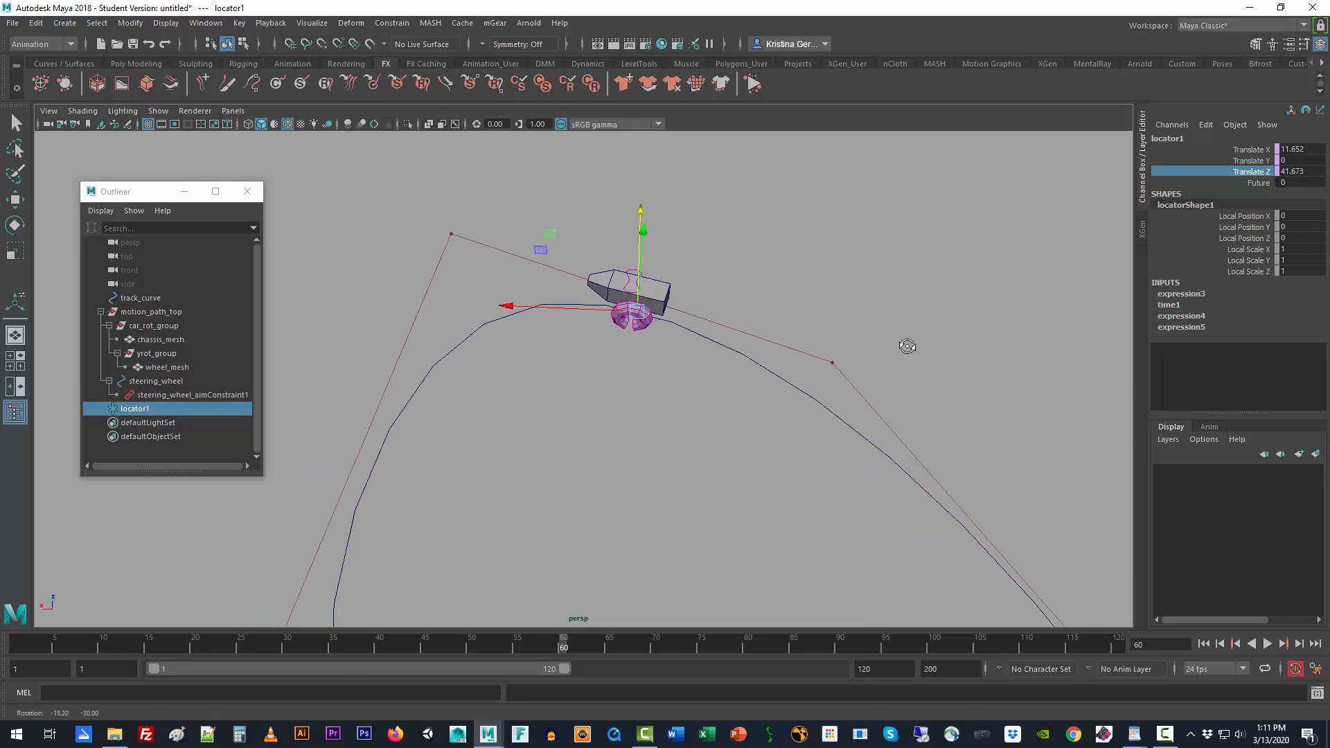
{"action": "left_click", "coordinate": [1254, 183]}
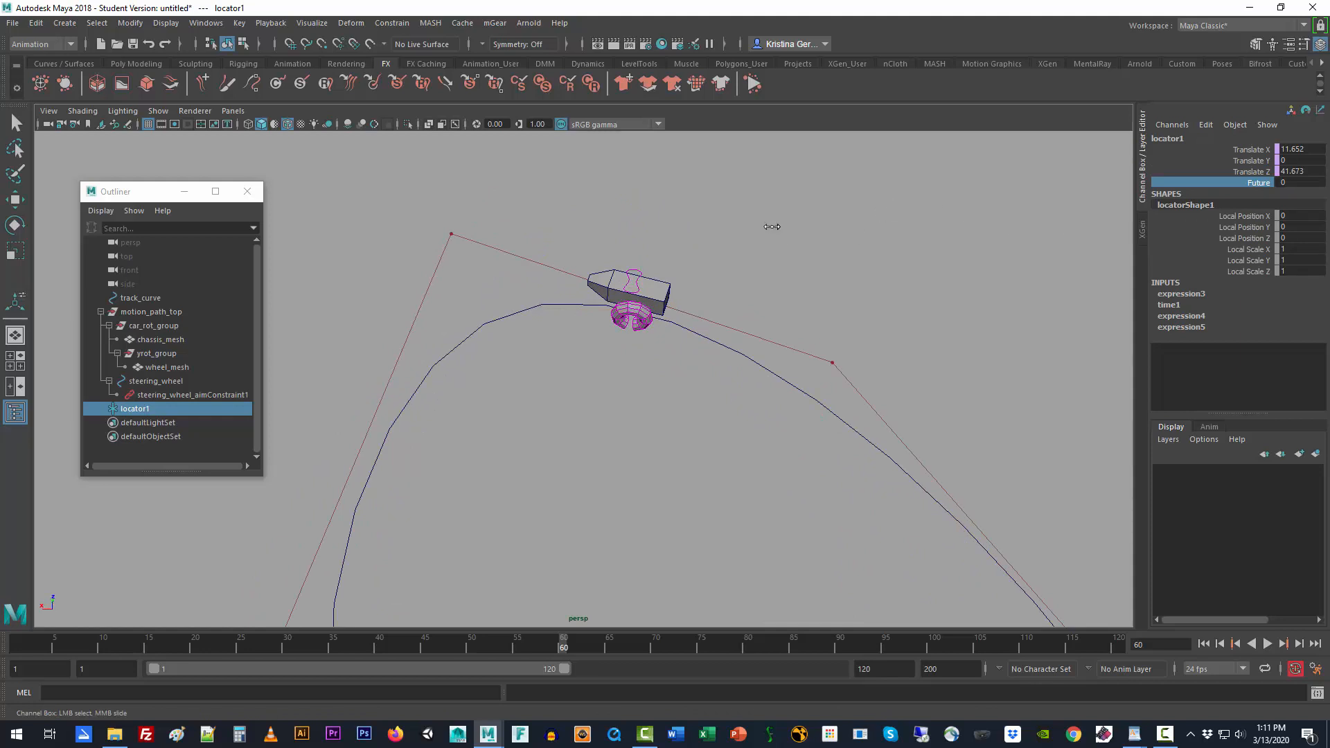
{"action": "middle_click_drag", "start_coordinate": [758, 231], "coordinate": [828, 243]}
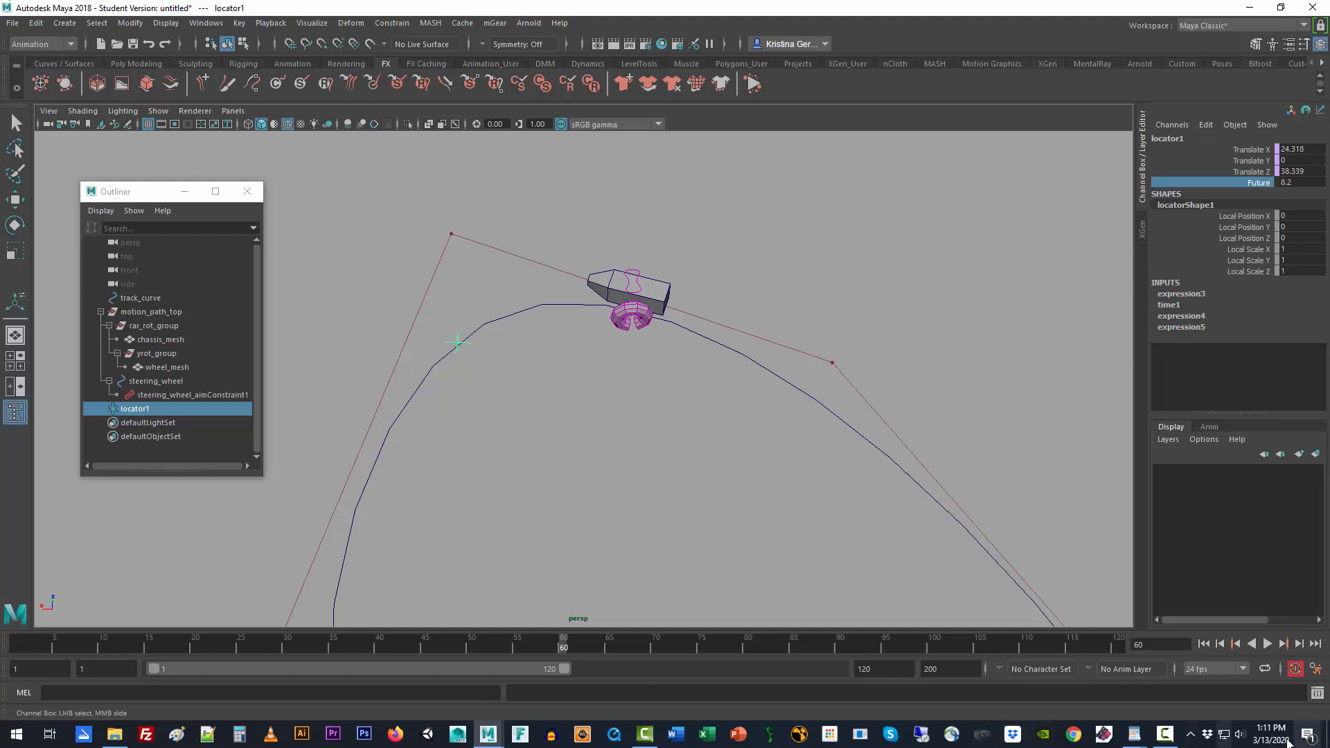
- Scrub to frame 74 and examine how locator1 leads the vehicle along the whole track curve
{"action": "left_click_drag", "start_coordinate": [558, 647], "coordinate": [694, 626]}
{"action": "scroll", "coordinate": [639, 532], "scroll_direction": "down", "scroll_amount": 3}
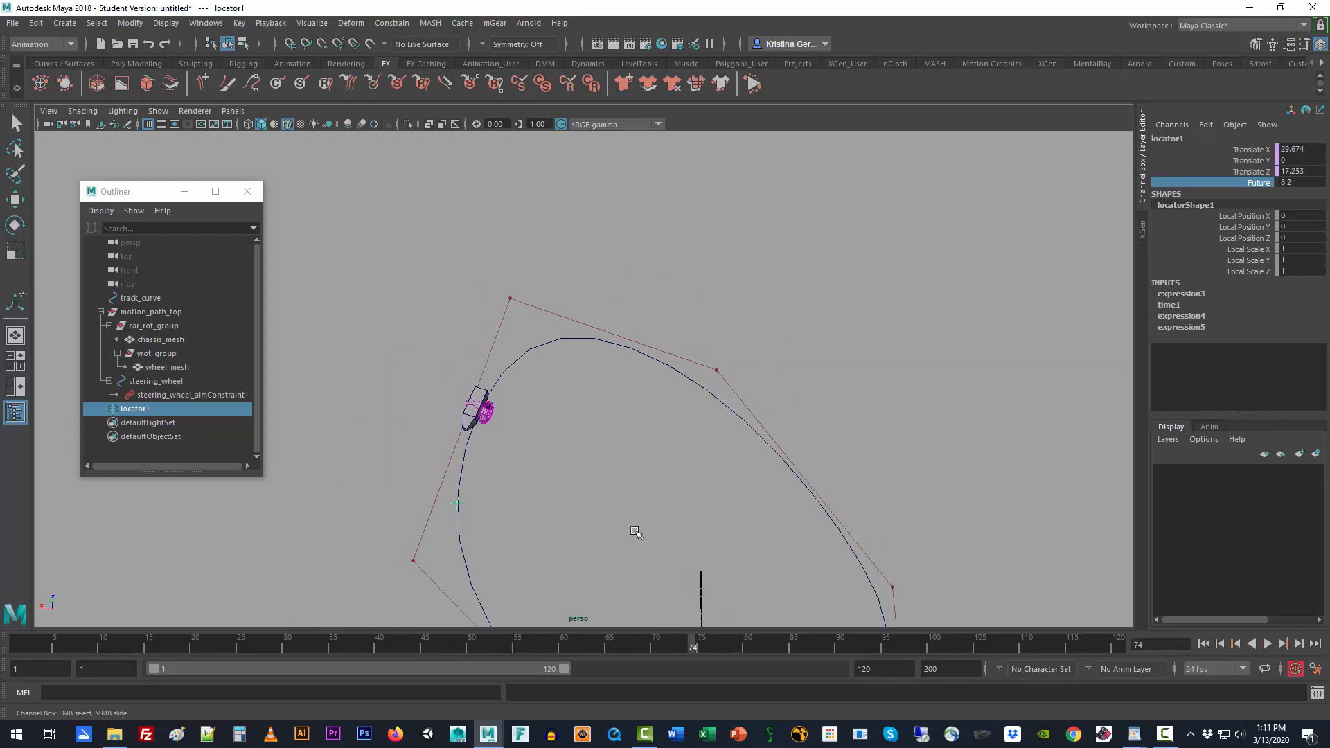
{"action": "scroll", "coordinate": [635, 532], "scroll_direction": "down", "scroll_amount": 2}
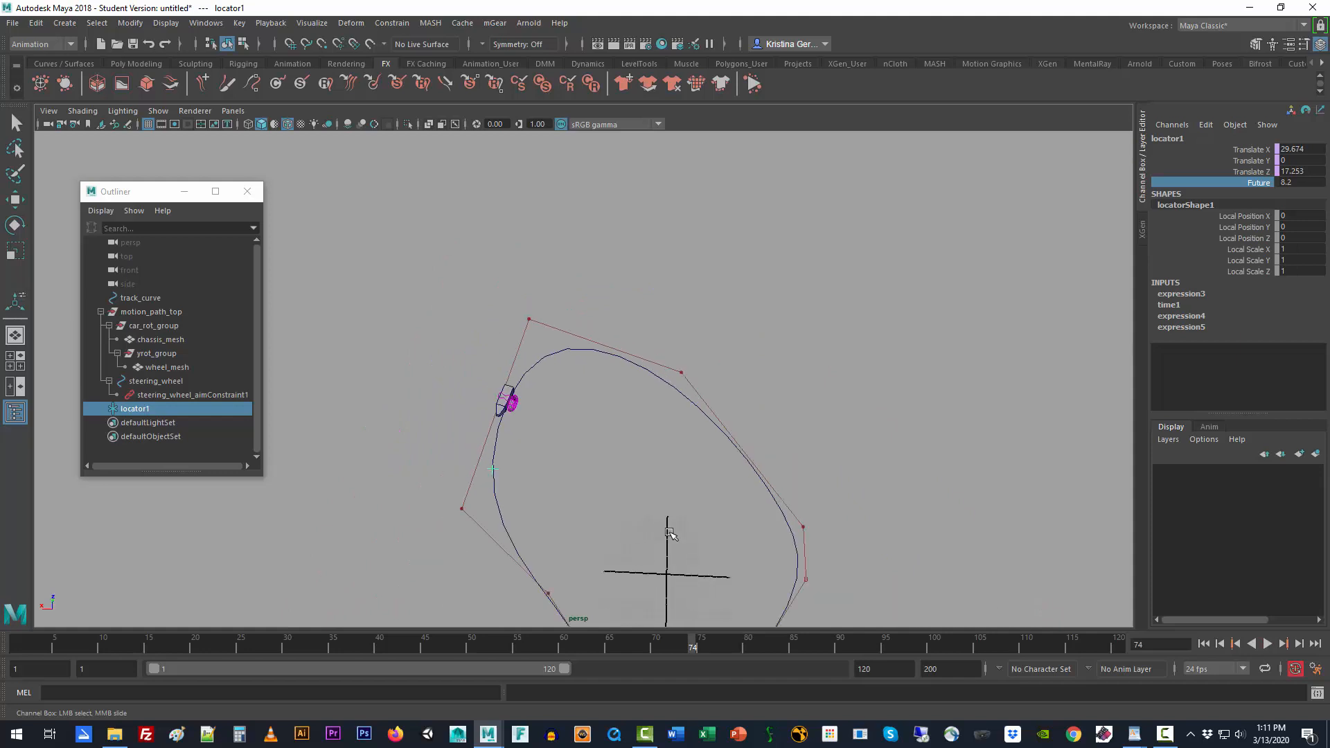
{"action": "middle_click_drag", "start_coordinate": [670, 533], "coordinate": [667, 429], "text": "alt"}
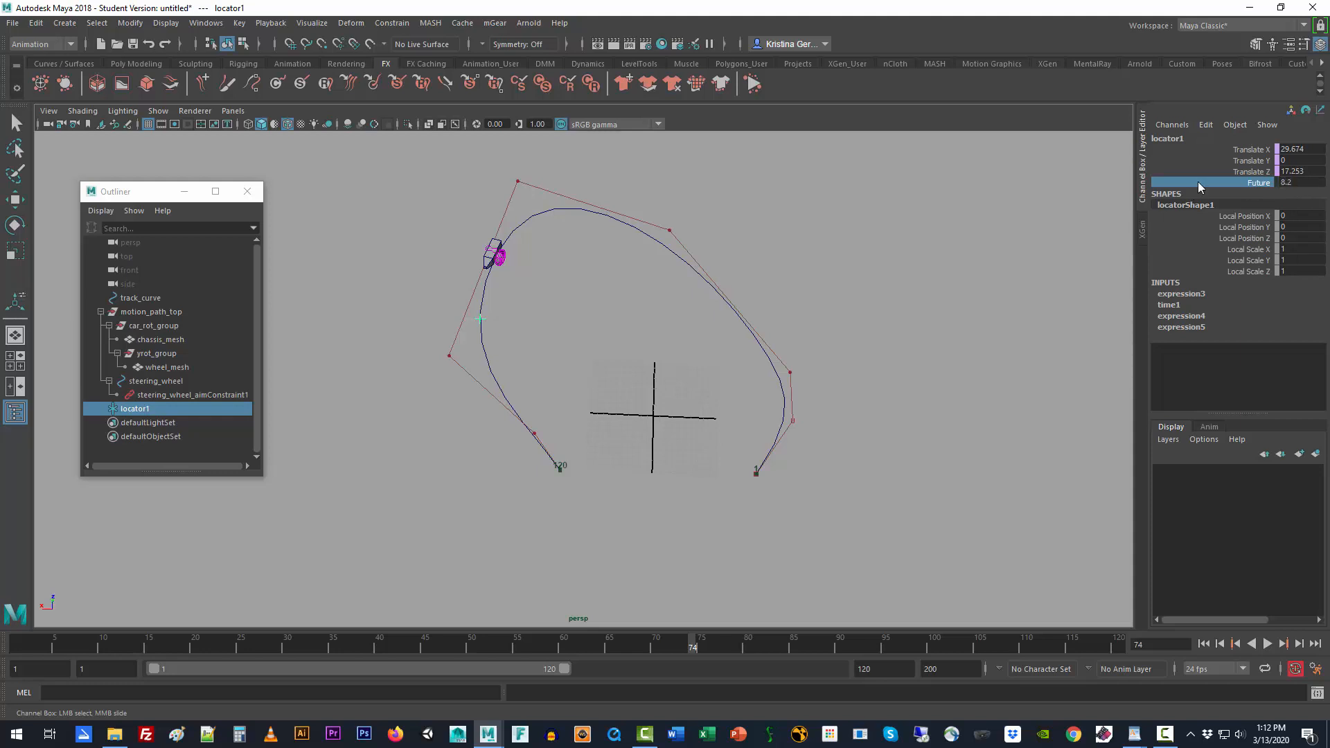
{"action": "left_click_drag", "start_coordinate": [856, 522], "coordinate": [808, 553], "text": "alt"}
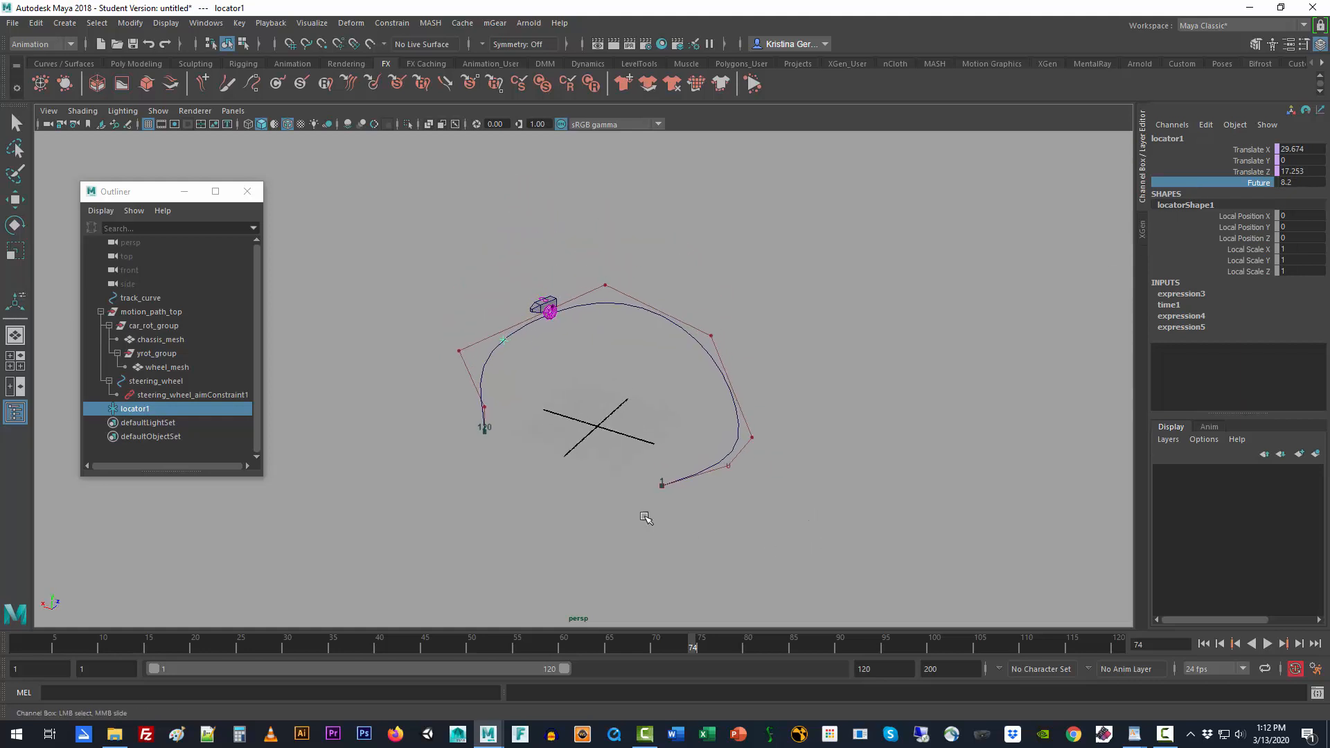
{"action": "scroll", "coordinate": [526, 457], "scroll_direction": "up", "scroll_amount": 2}
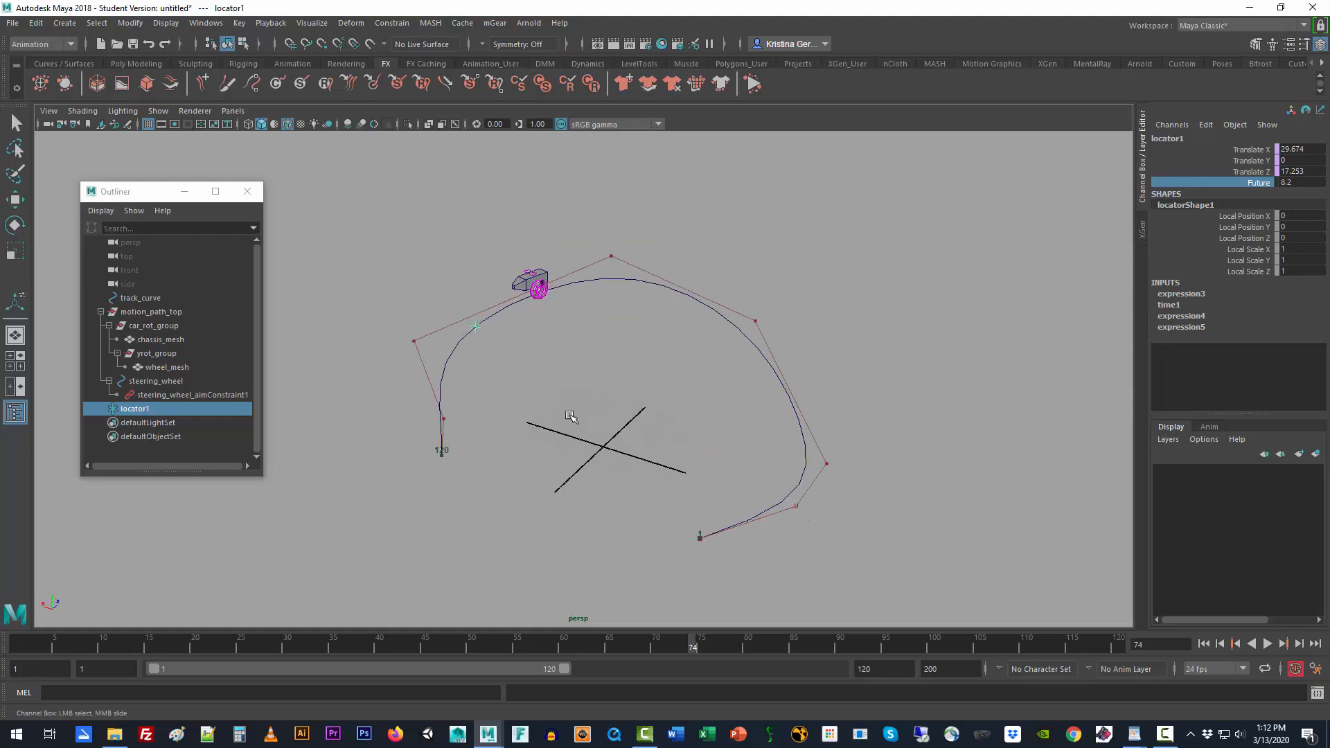
- Move track_curve's control vertex 3 outward in the ground plane to about X -38.9, Z 97.8, stretching the bend
{"action": "left_click", "coordinate": [770, 342]}
{"action": "key", "text": "w"}
{"action": "right_click_drag", "start_coordinate": [769, 339], "coordinate": [743, 308]}
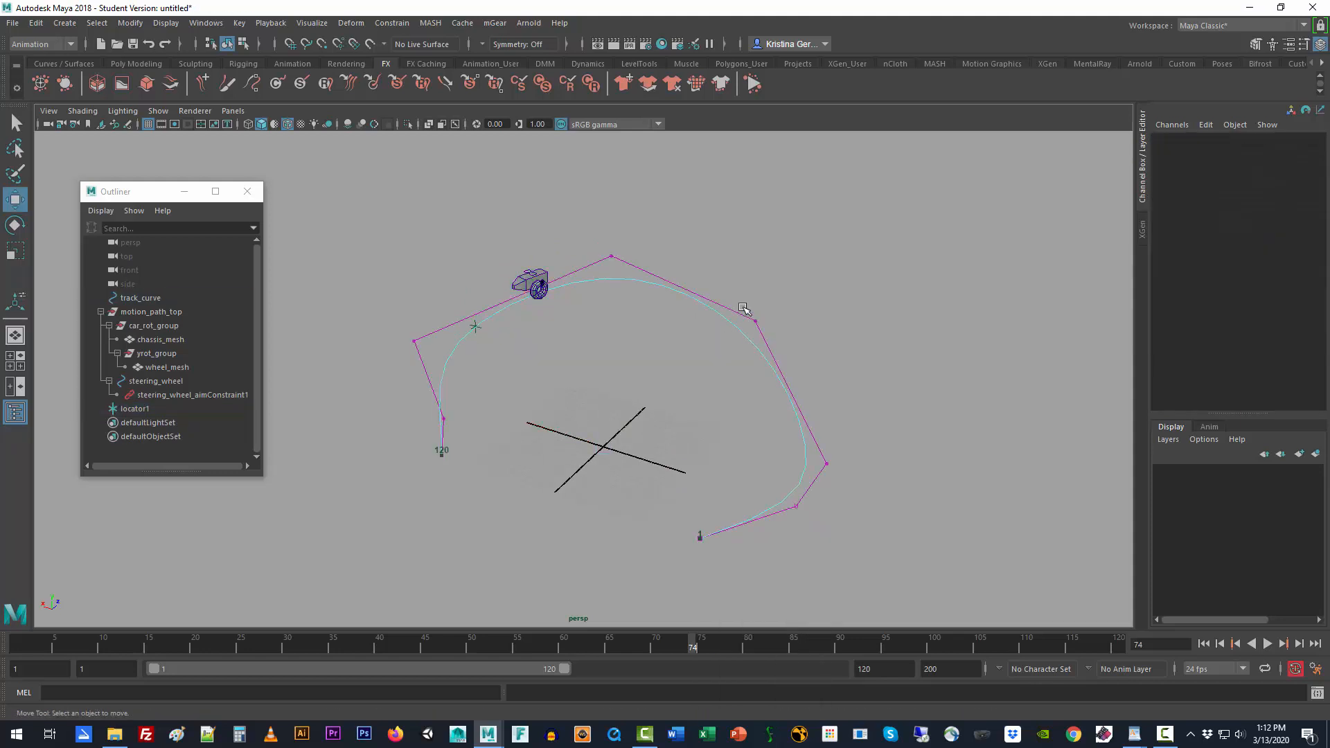
{"action": "left_click", "coordinate": [755, 321]}
{"action": "left_click_drag", "start_coordinate": [807, 278], "coordinate": [930, 184]}
{"action": "left_click_drag", "start_coordinate": [765, 172], "coordinate": [942, 246]}
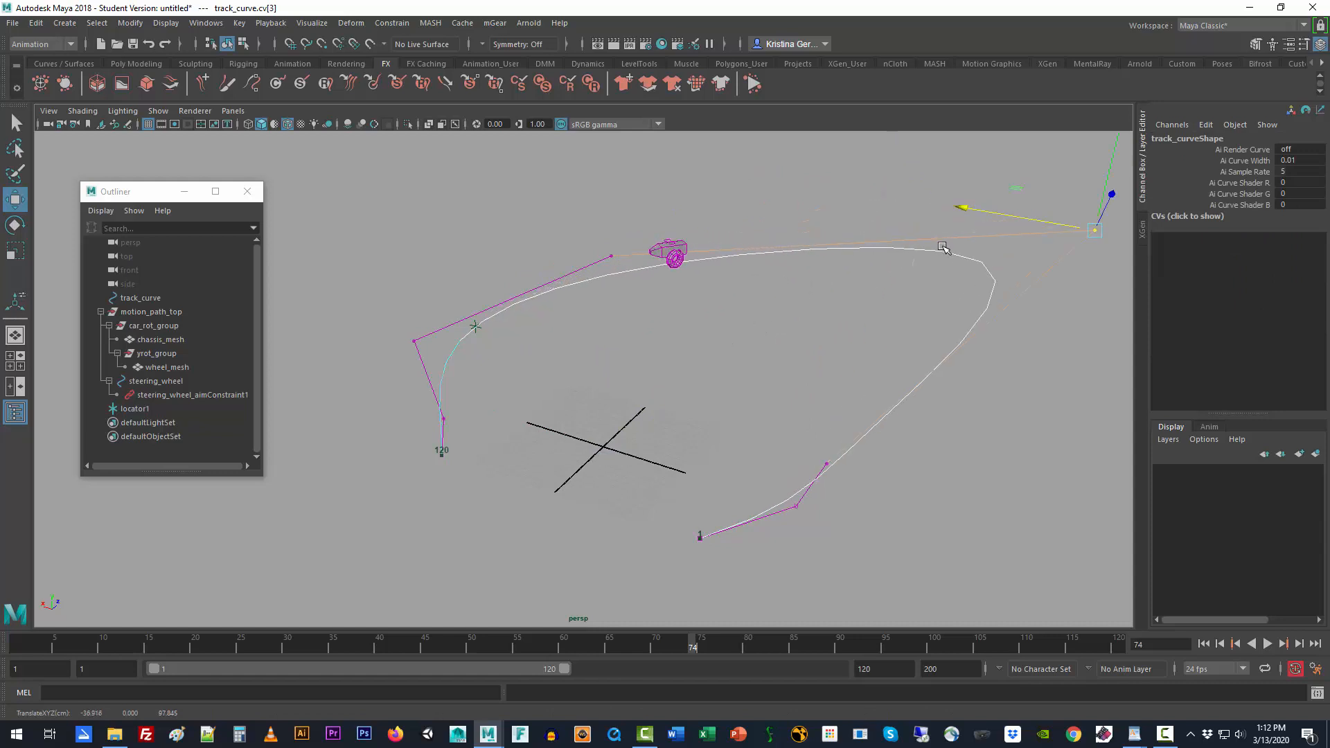
- Scrub to frame 53, select locator1, and set its Future attribute to 3.2
{"action": "left_click_drag", "start_coordinate": [552, 647], "coordinate": [500, 622]}
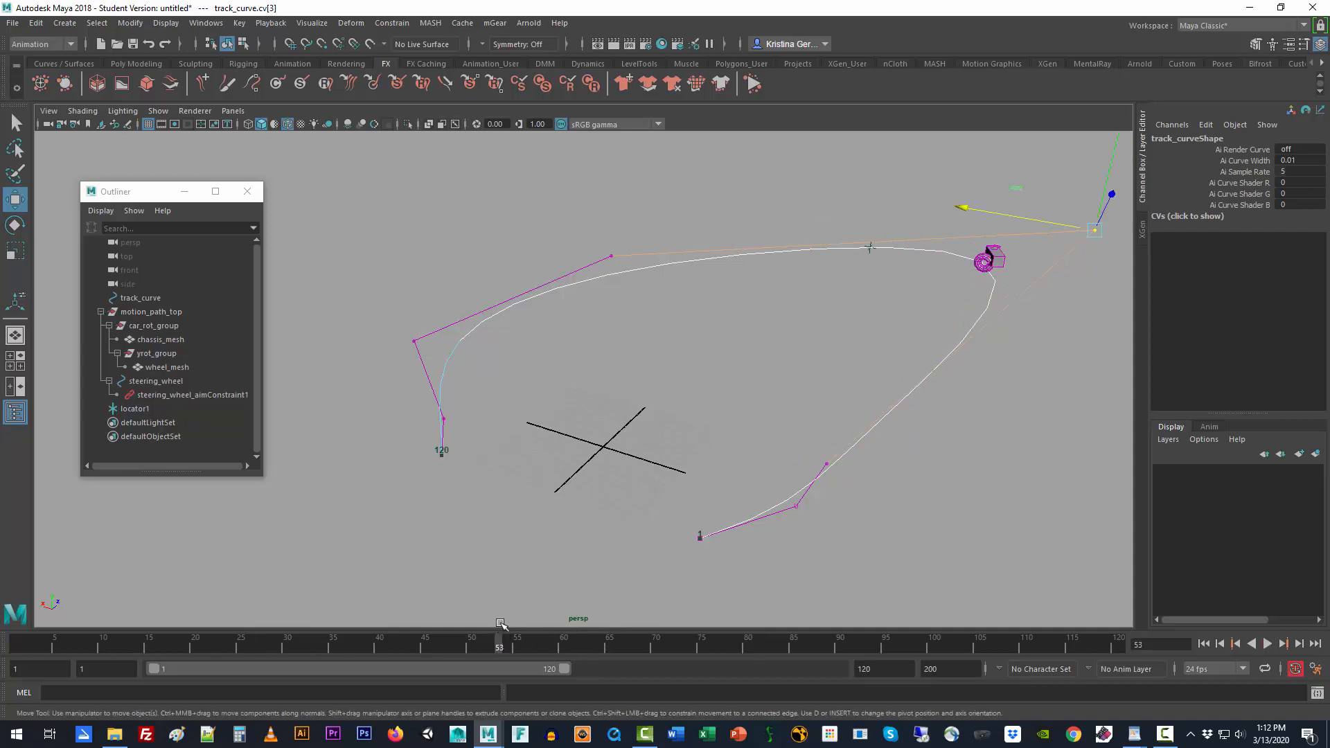
{"action": "left_click", "coordinate": [869, 250]}
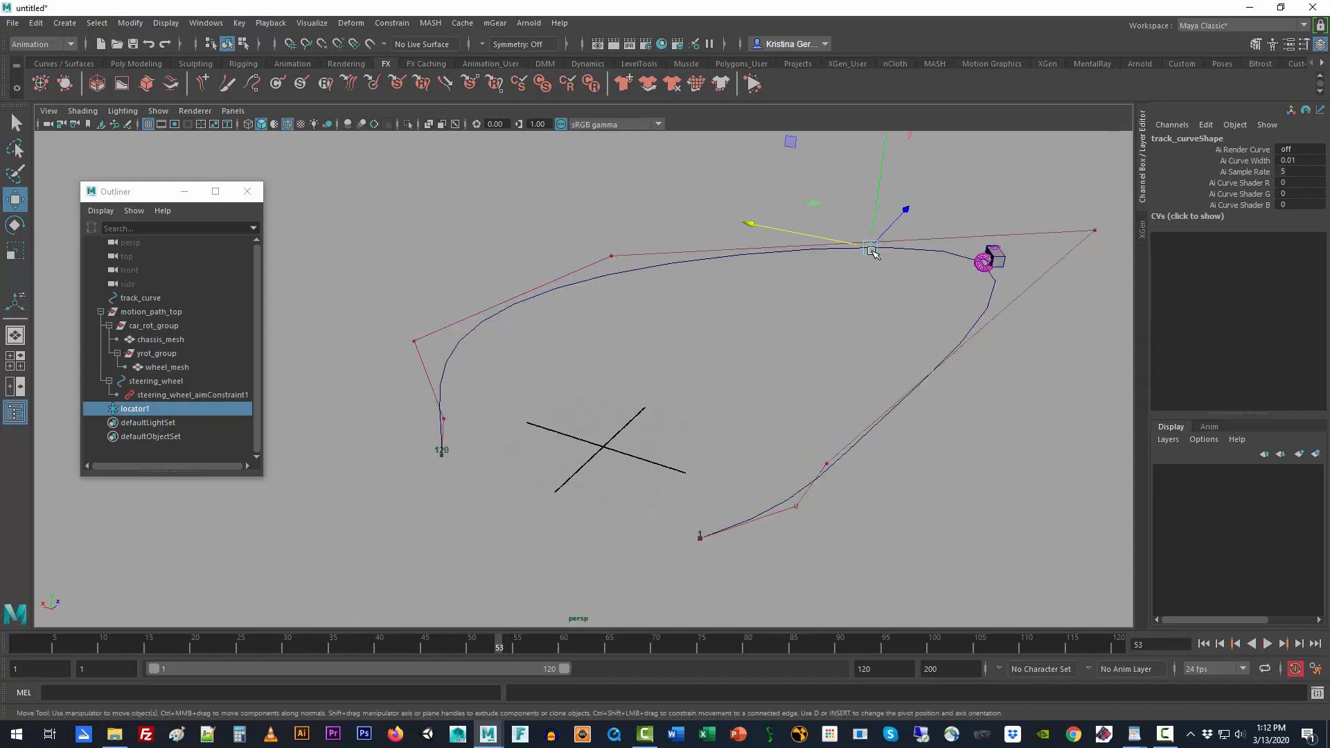
{"action": "left_click", "coordinate": [1242, 184]}
{"action": "middle_click_drag", "start_coordinate": [1241, 184], "coordinate": [1045, 185]}
- Frame locator1 and inspect up close how the wheel and chassis line up with it in the bend
{"action": "key", "text": "f"}
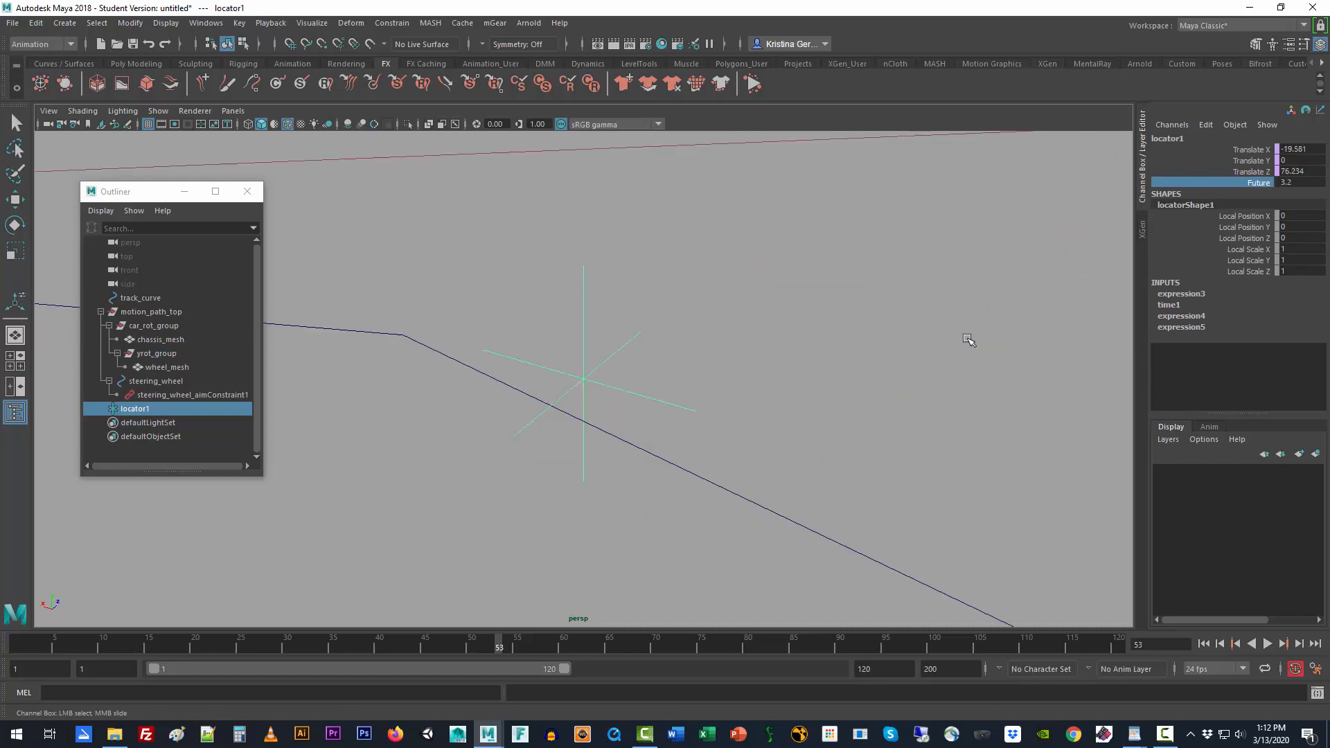
{"action": "scroll", "coordinate": [818, 416], "scroll_direction": "down", "scroll_amount": 2}
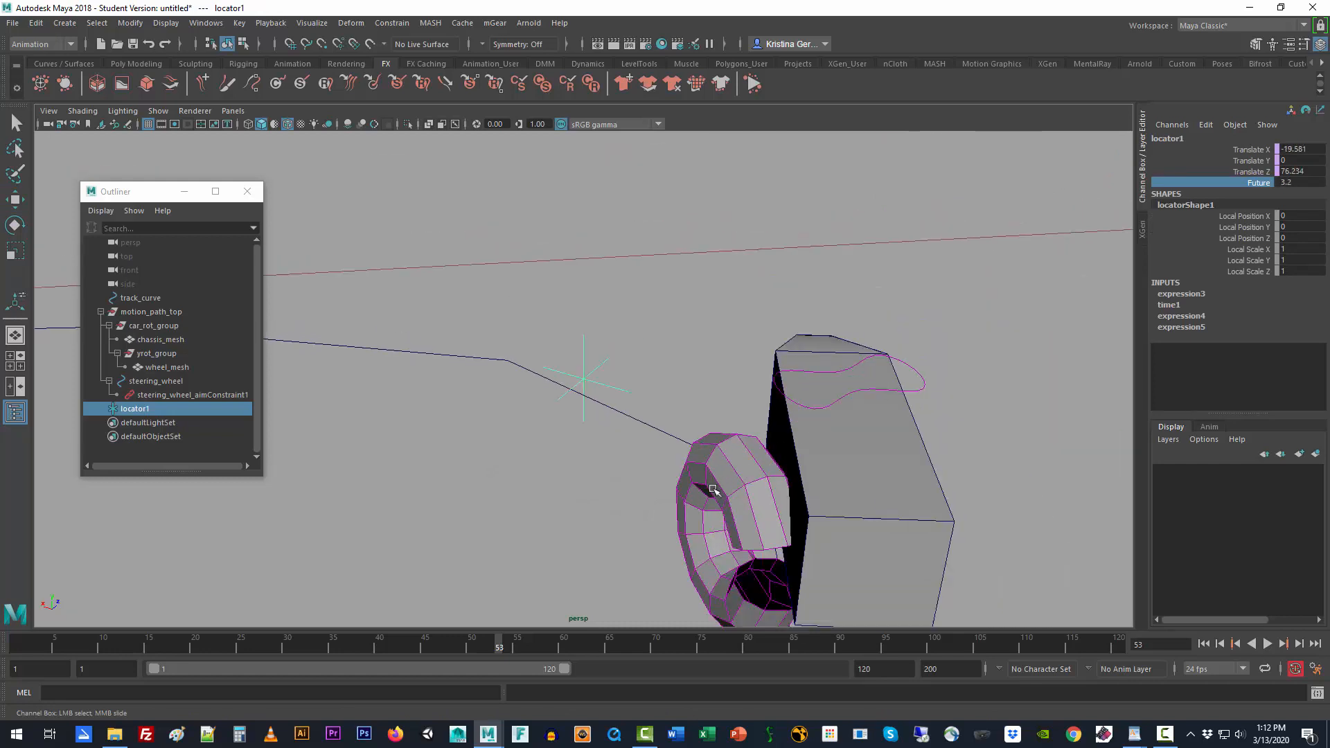
{"action": "left_click_drag", "start_coordinate": [714, 488], "coordinate": [843, 446], "text": "alt"}
{"action": "middle_click_drag", "start_coordinate": [843, 446], "coordinate": [786, 504], "text": "alt"}
{"action": "left_click_drag", "start_coordinate": [786, 503], "coordinate": [739, 450], "text": "alt"}
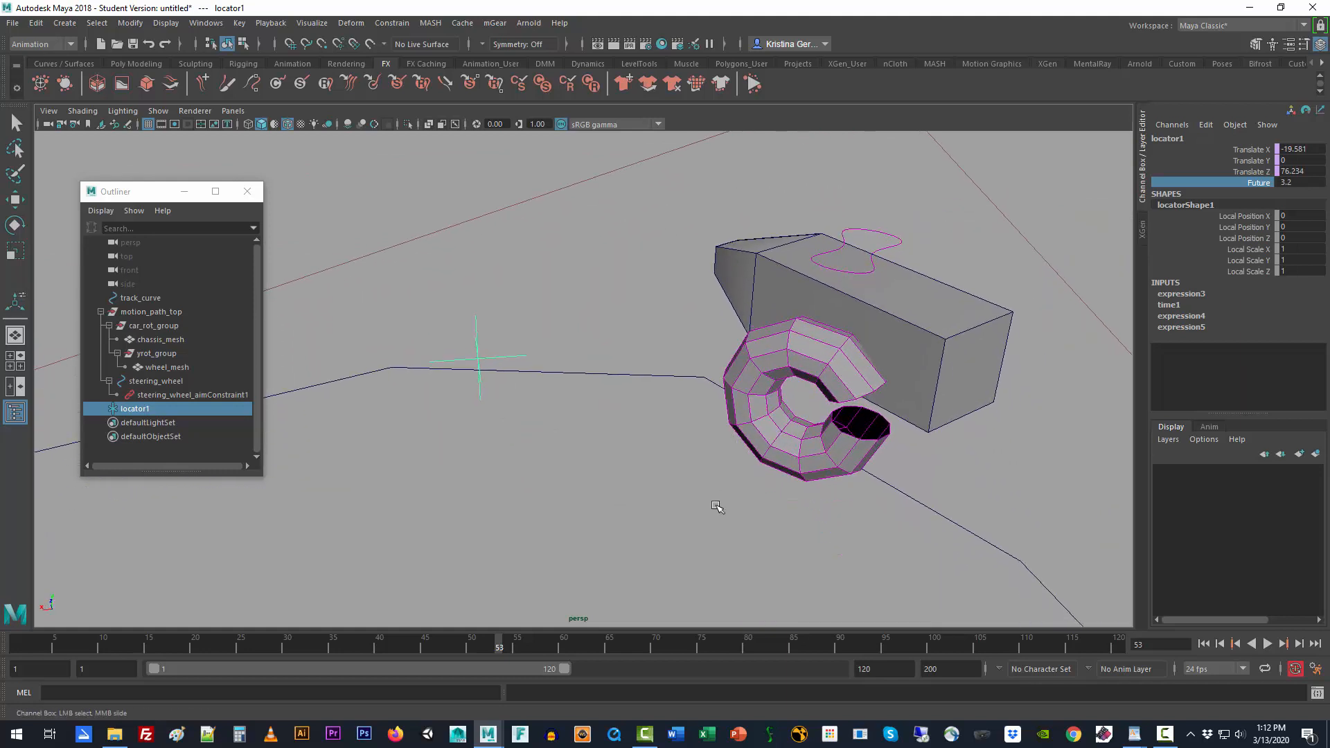